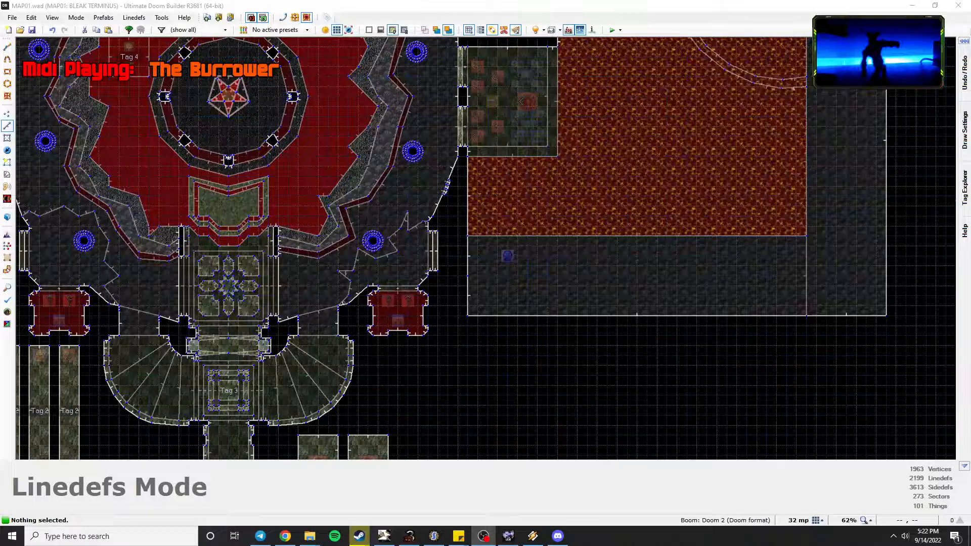
{"action": "key", "text": "super+d"}
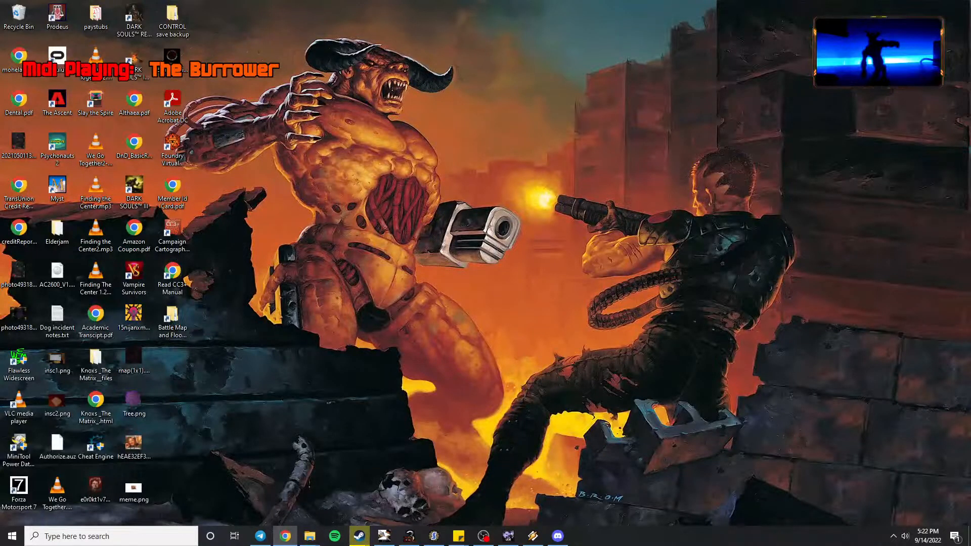
{"action": "key", "text": "super+d"}
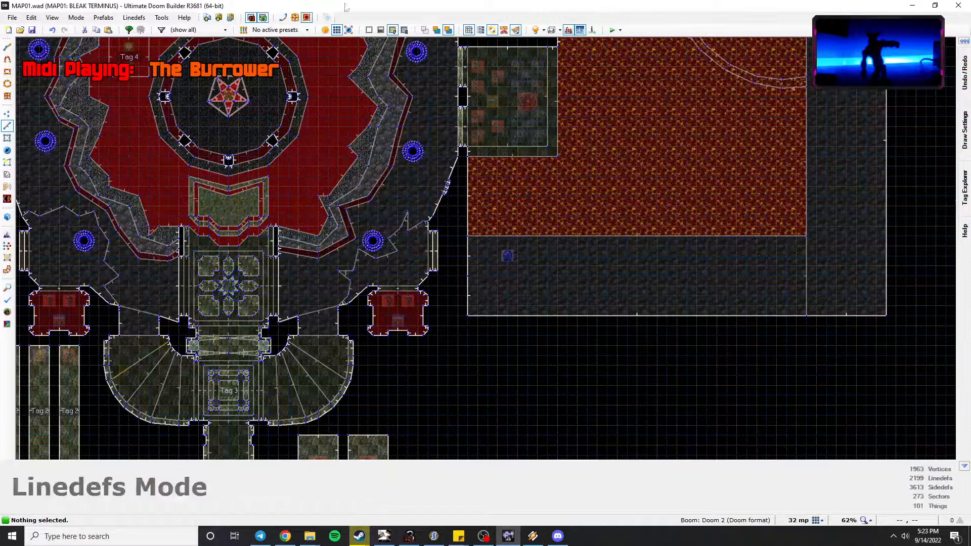
Launch a test run of the map in Doom II and lower the game's music volume to 0.00.
{"action": "key", "text": "q"}
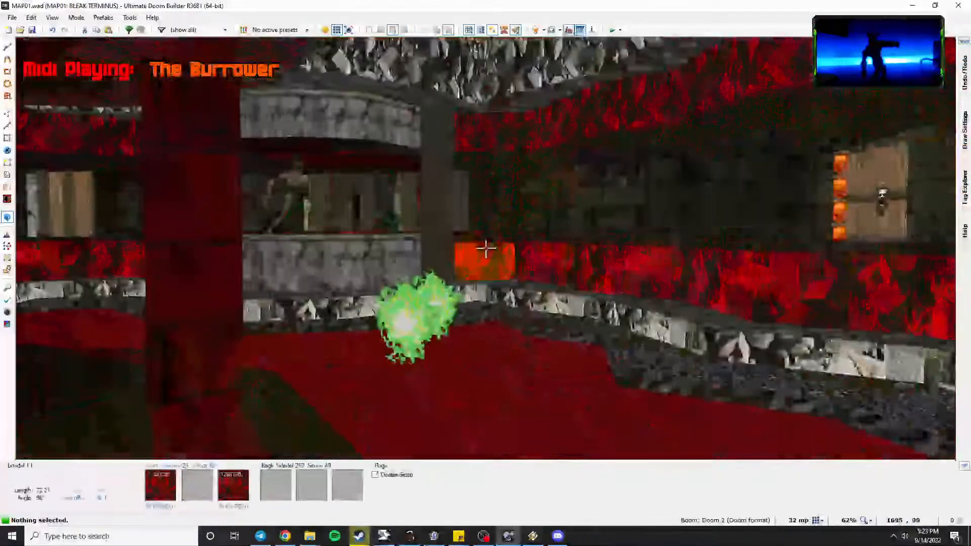
{"action": "key", "text": "w"}
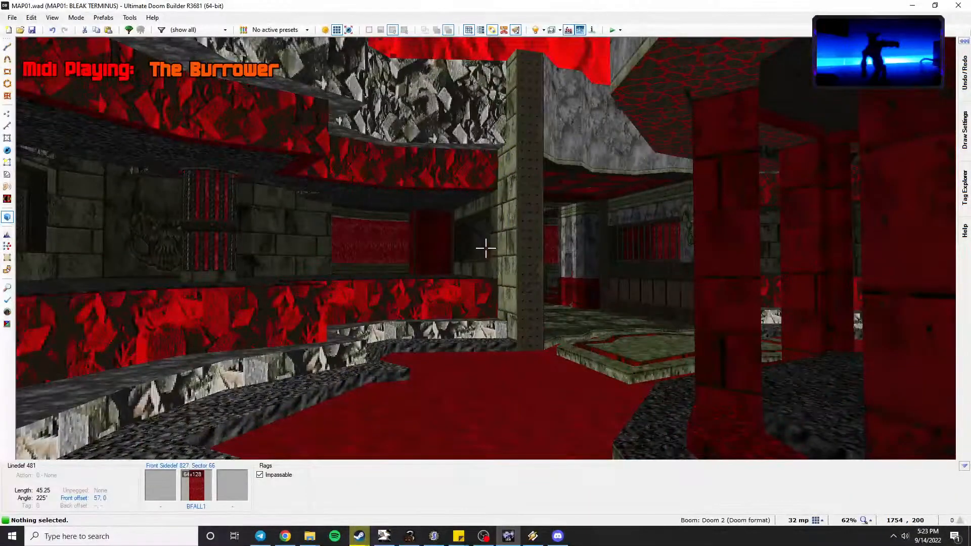
{"action": "key", "text": "q"}
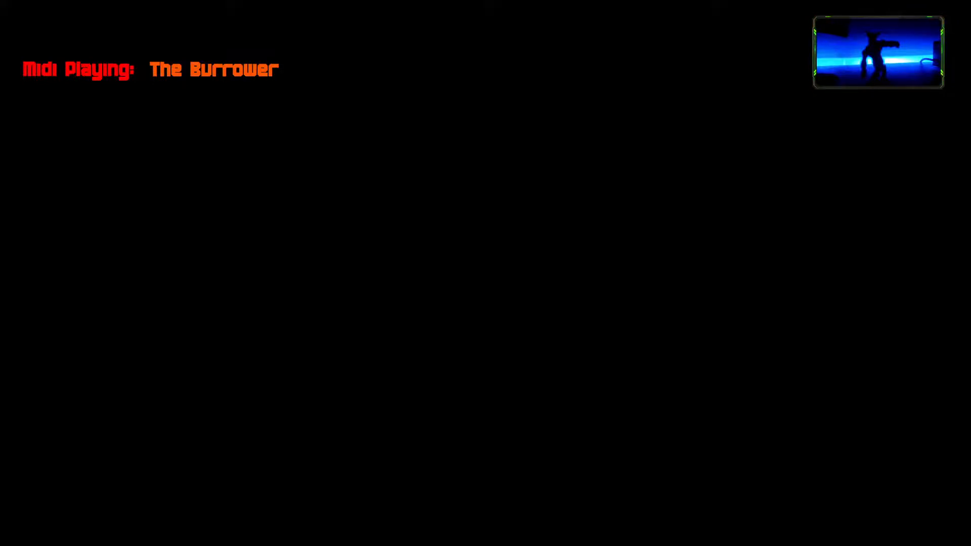
{"action": "key", "text": "Down"}
{"action": "key", "text": "Down"}
{"action": "key", "text": "Left"}
{"action": "key", "text": "Left"}
{"action": "key", "text": "Left"}
{"action": "key", "text": "Left"}
{"action": "key", "text": "Left"}
{"action": "key", "text": "Left"}
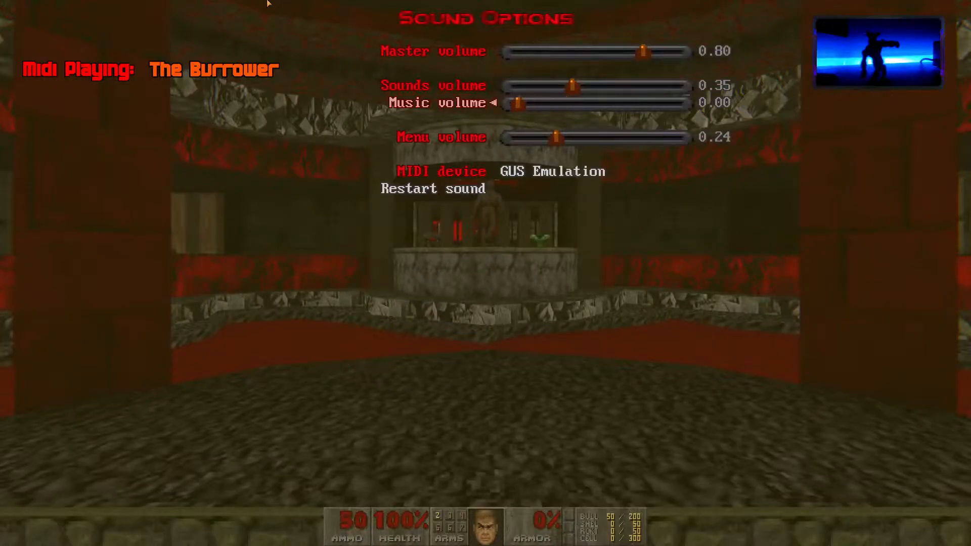
Leave the sound options and quit the test game to return to the map editor.
{"action": "key", "text": "Escape"}
{"action": "key", "text": "Escape"}
{"action": "key", "text": "Escape"}
{"action": "key", "text": "Escape"}
{"action": "key", "text": "Up"}
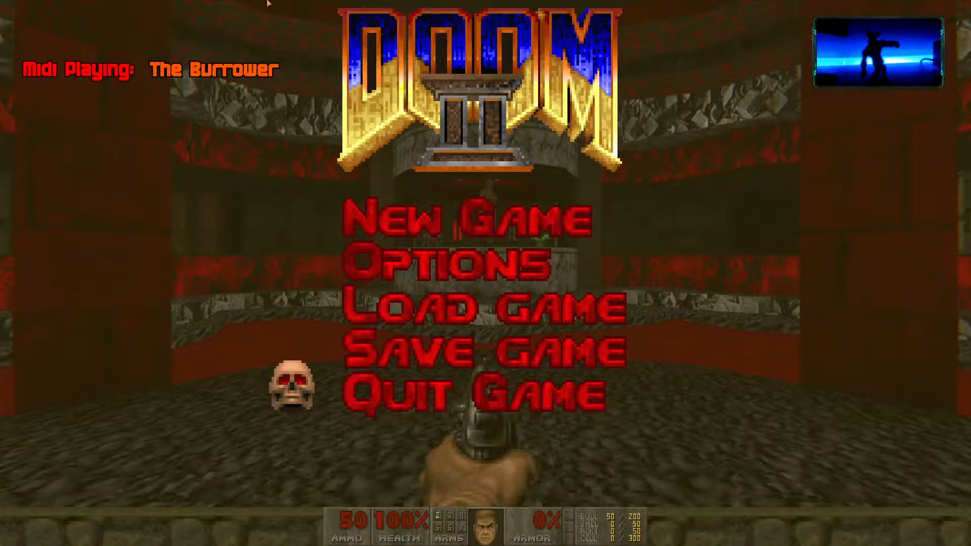
{"action": "left_click", "coordinate": [537, 403]}
{"action": "key", "text": "Escape"}
{"action": "key", "text": "Escape"}
{"action": "left_click", "coordinate": [455, 399]}
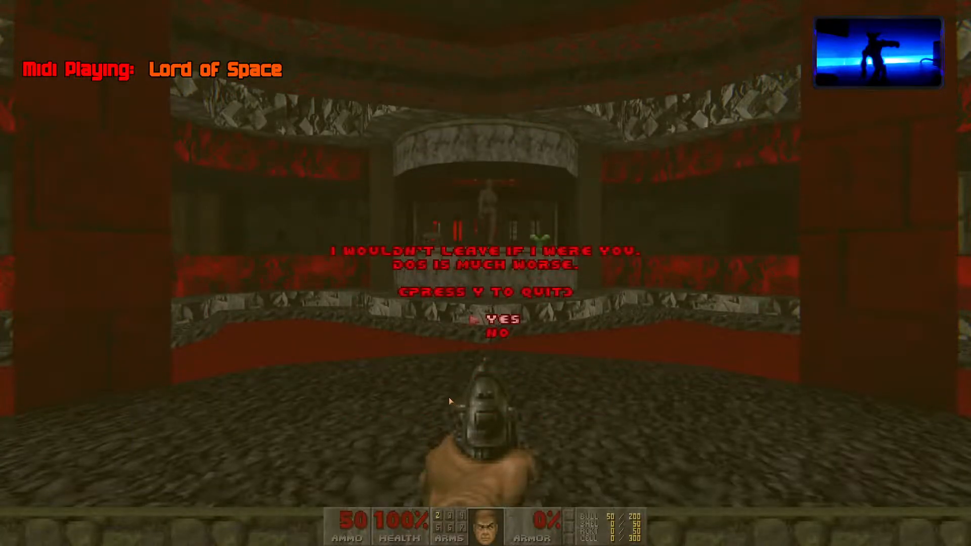
{"action": "key", "text": "y"}
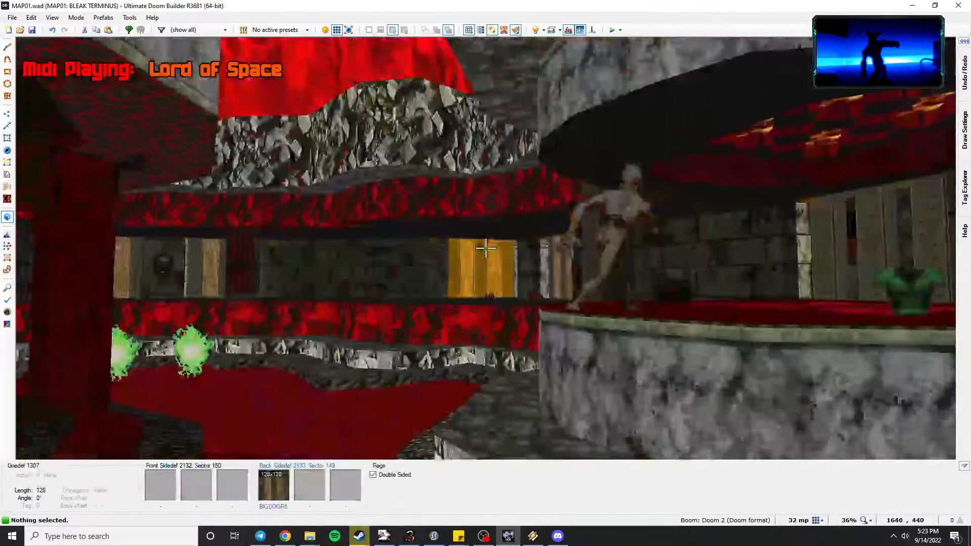
Examine the central arena, its side rooms and the adjoining lava room in the 3D view.
{"action": "key", "text": "e"}
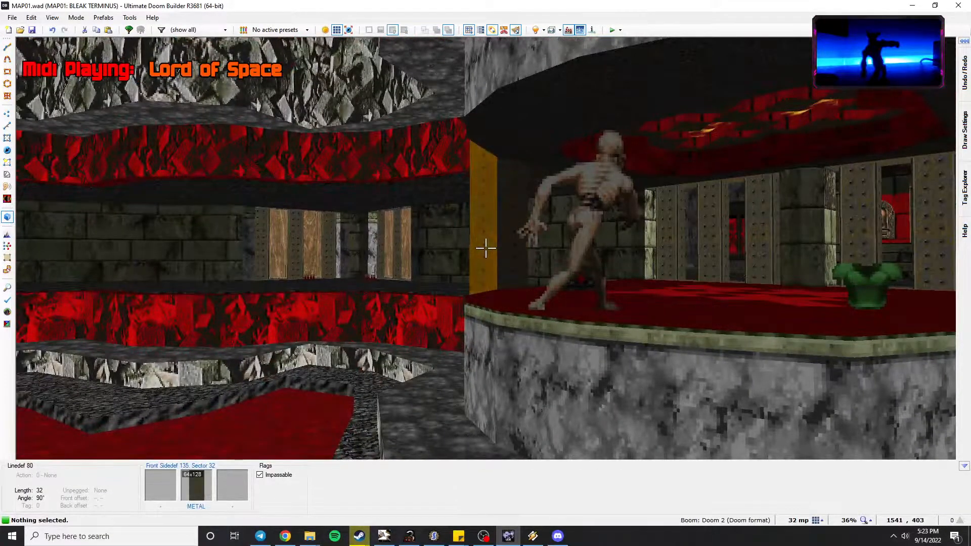
{"action": "key", "text": "e"}
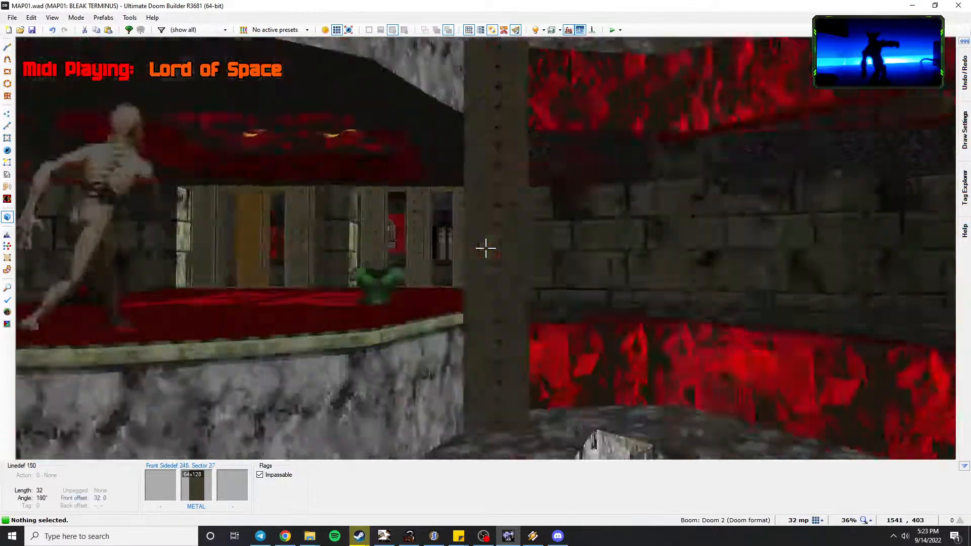
{"action": "key", "text": "e"}
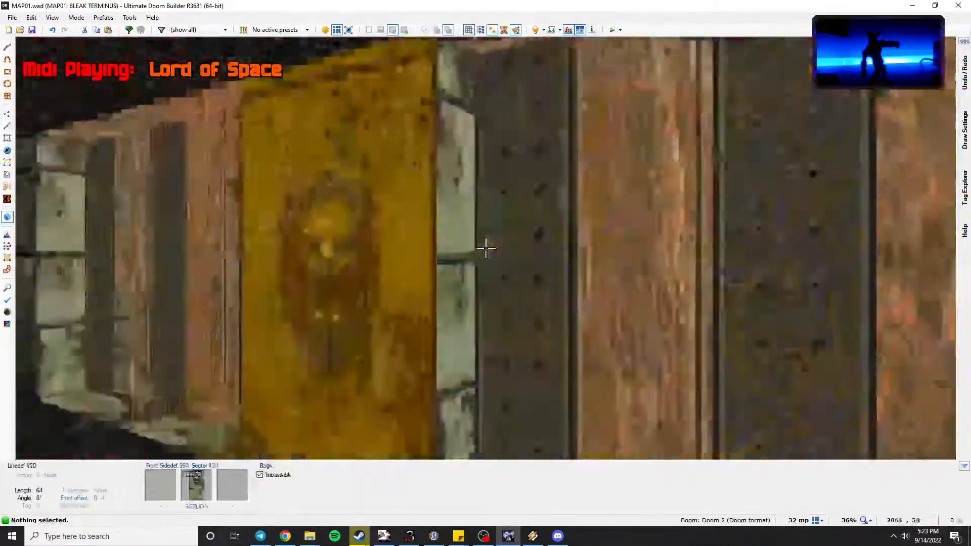
{"action": "key", "text": "e"}
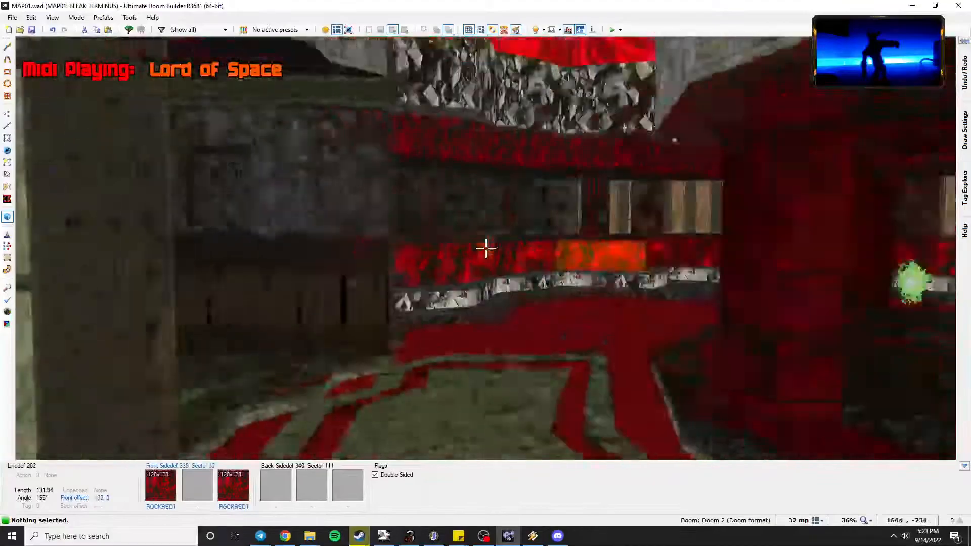
{"action": "key", "text": "e"}
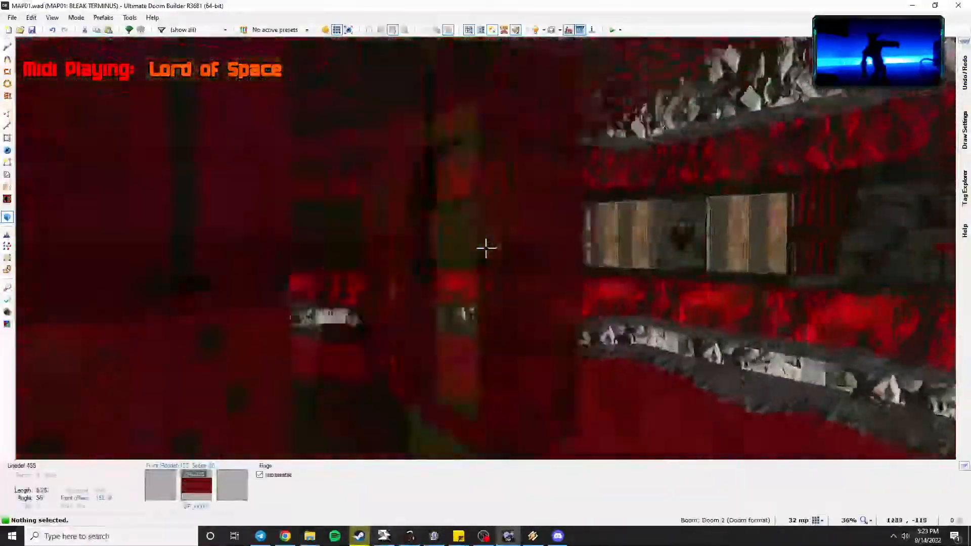
{"action": "key", "text": "e"}
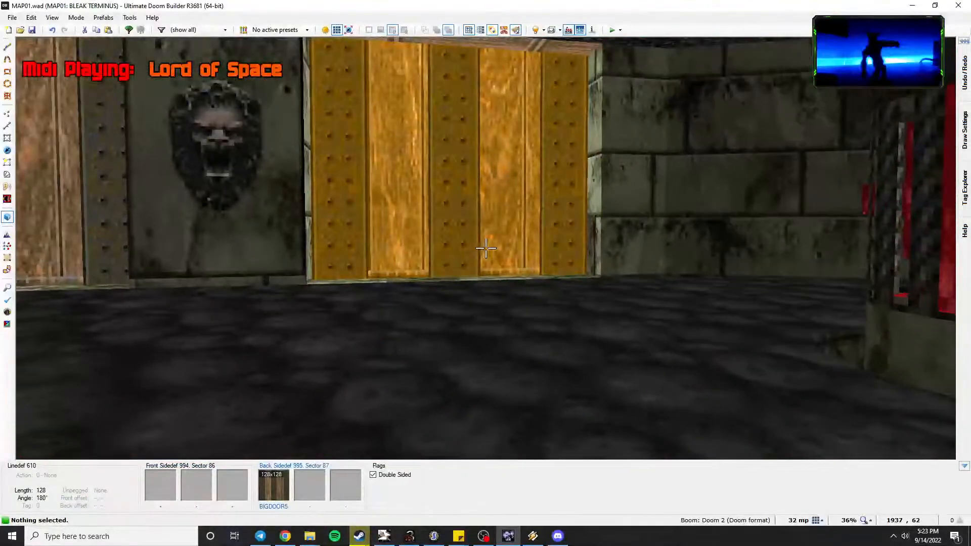
{"action": "key", "text": "e"}
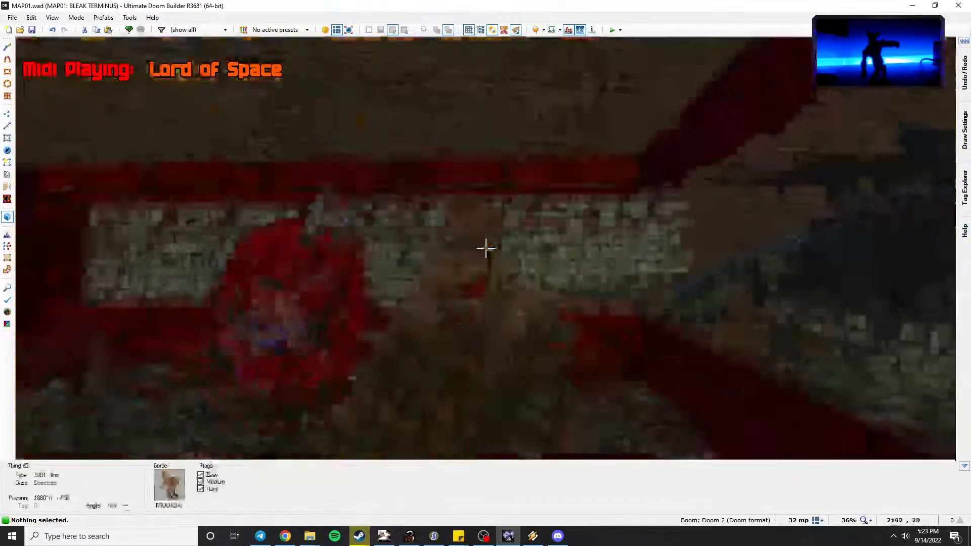
{"action": "key", "text": "e"}
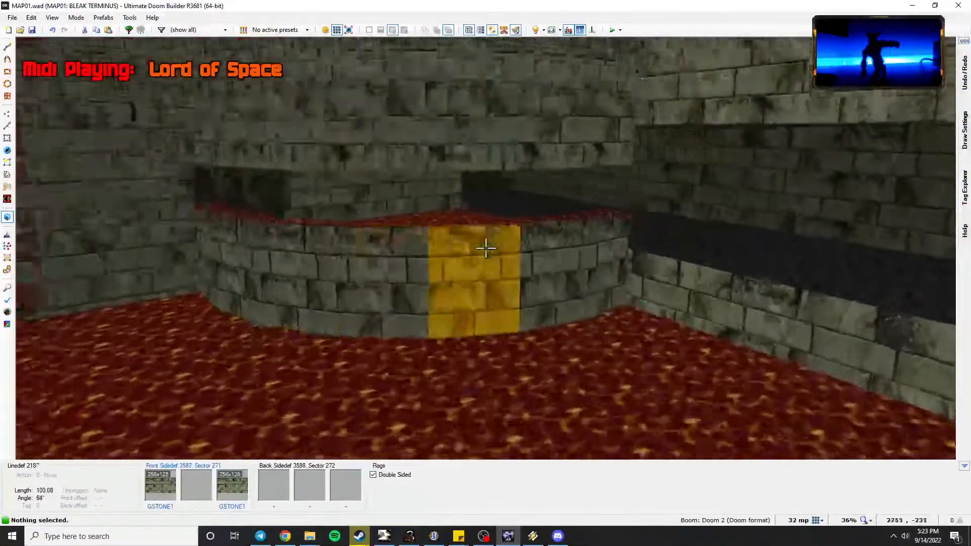
{"action": "key", "text": "e"}
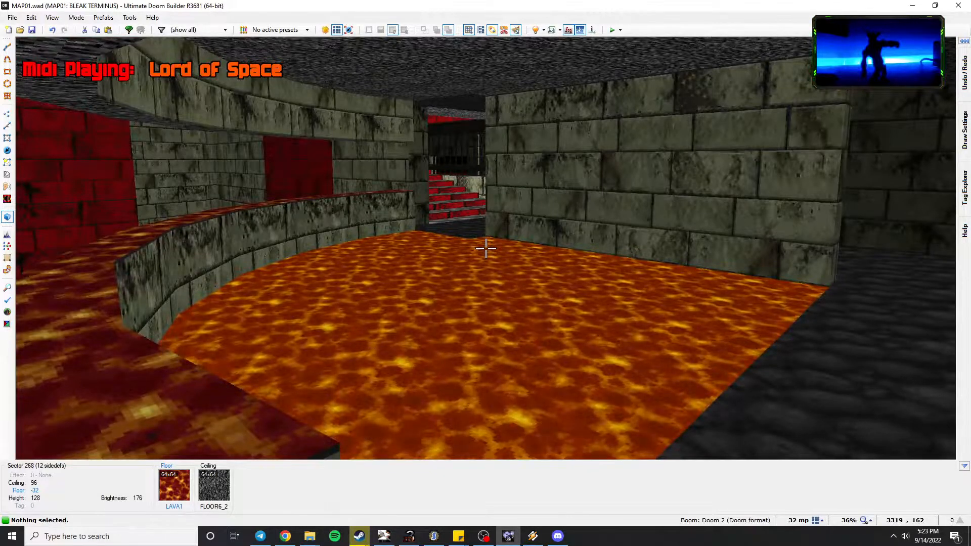
{"action": "key", "text": "e"}
{"action": "key", "text": "e"}
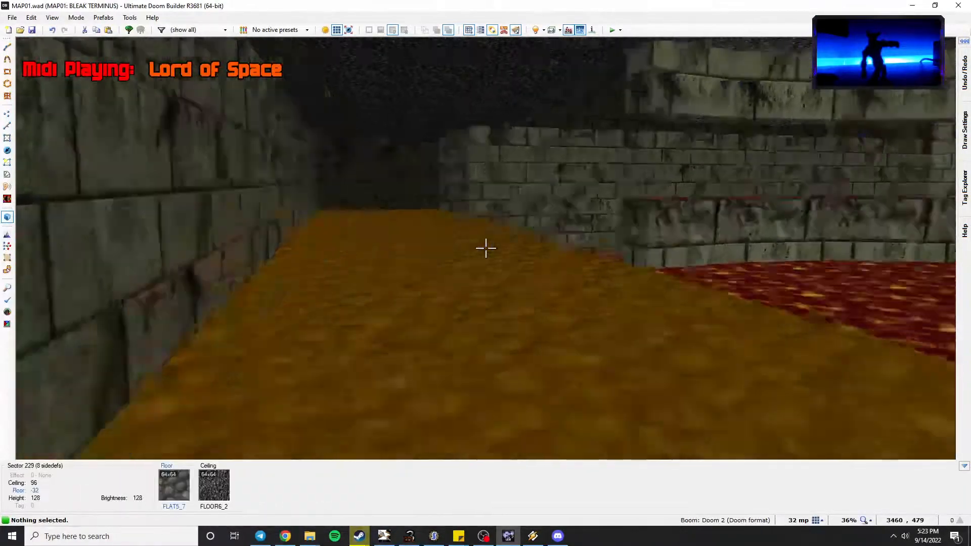
{"action": "key", "text": "e"}
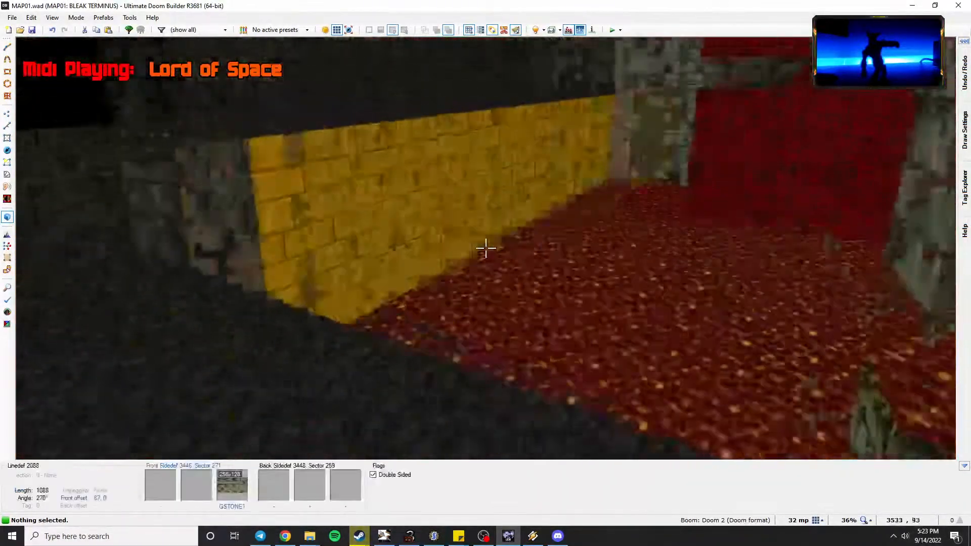
{"action": "key", "text": "e"}
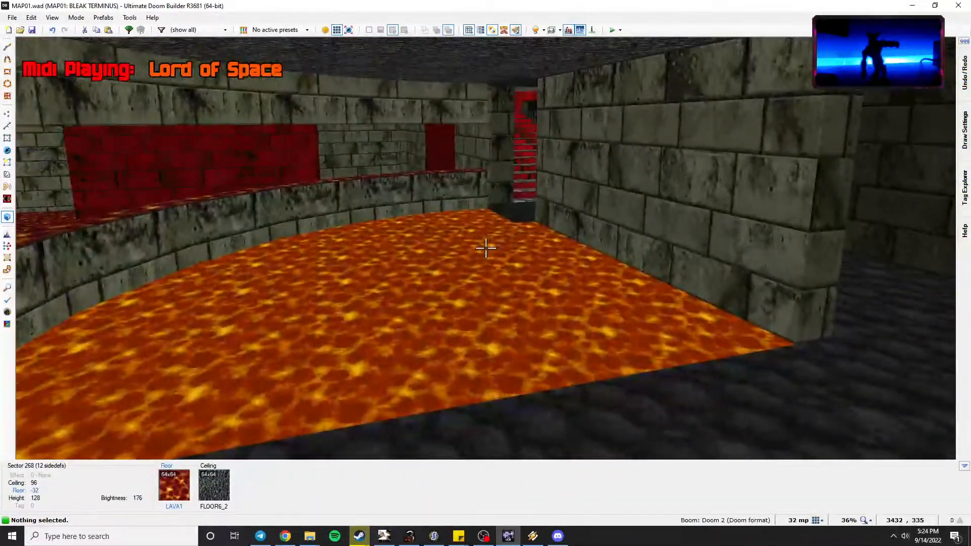
Raise the floor of the bright lava pool inside the curved rim to height 16.
{"action": "scroll", "coordinate": [485, 248], "scroll_direction": "up", "scroll_amount": 6}
{"action": "key", "text": "f"}
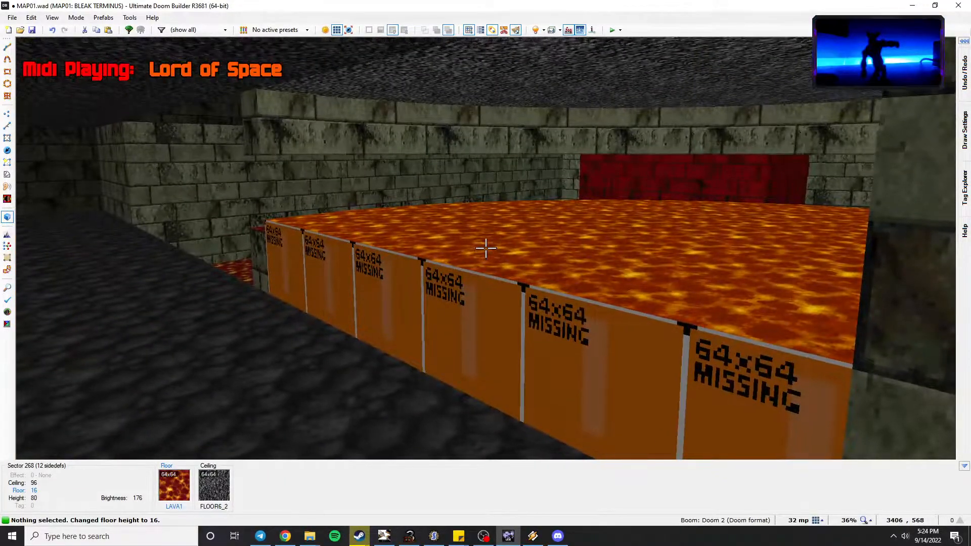
Draw a 32-unit-wide rectangle along the lava pool's edge beside the stone walkway, from the curved rim up to the wall corner.
{"action": "key", "text": "q"}
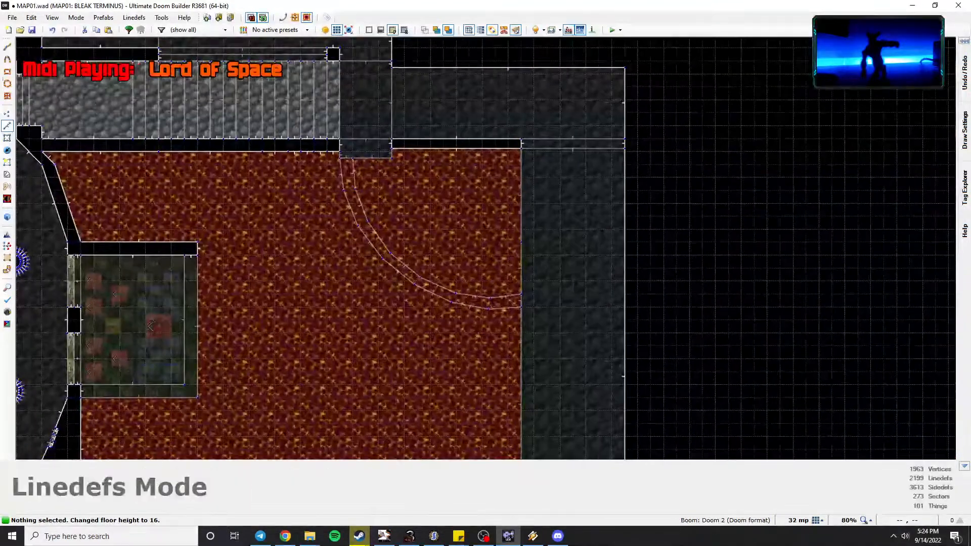
{"action": "left_click", "coordinate": [8, 71]}
{"action": "scroll", "coordinate": [513, 303], "scroll_direction": "up", "scroll_amount": 4}
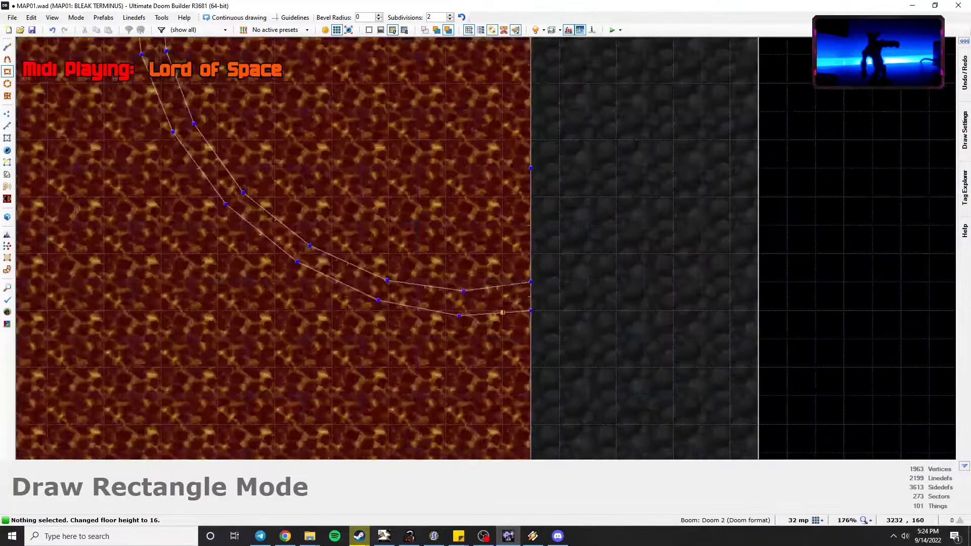
{"action": "left_click", "coordinate": [503, 312]}
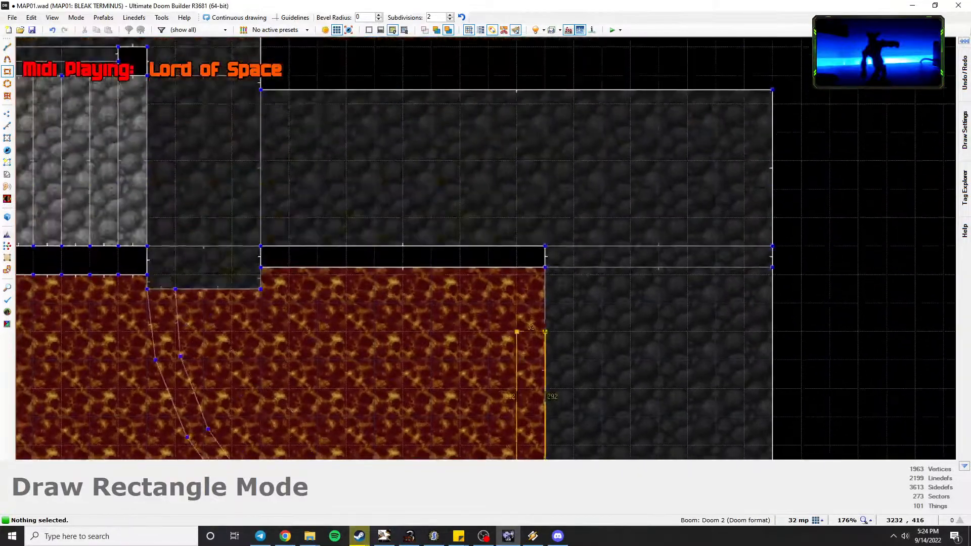
{"action": "left_click", "coordinate": [544, 267]}
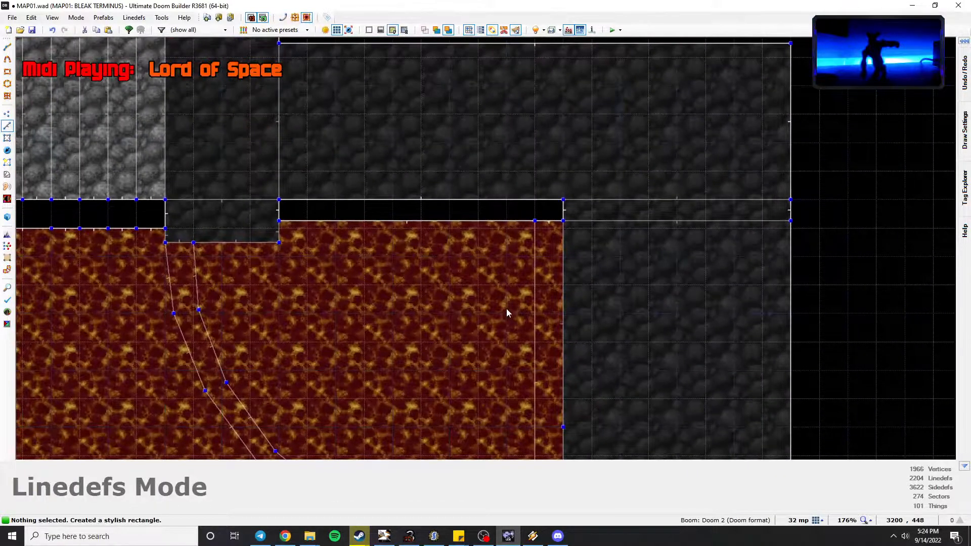
Try to merge the curved rim sector with the adjoining lava pool sector.
{"action": "middle_click_drag", "start_coordinate": [506, 310], "coordinate": [461, 105]}
{"action": "key", "text": "s"}
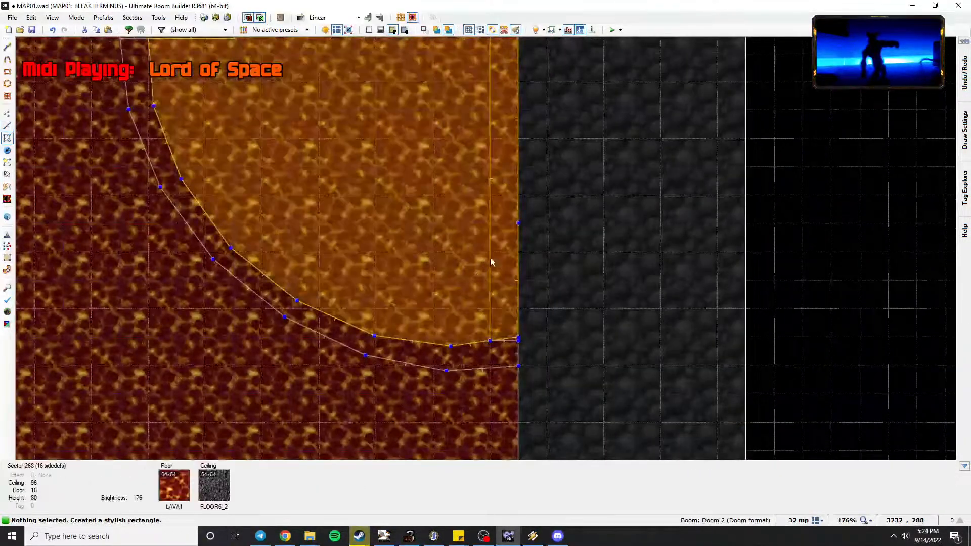
{"action": "left_click", "coordinate": [499, 357]}
{"action": "left_click", "coordinate": [502, 315]}
{"action": "key", "text": "shift+j"}
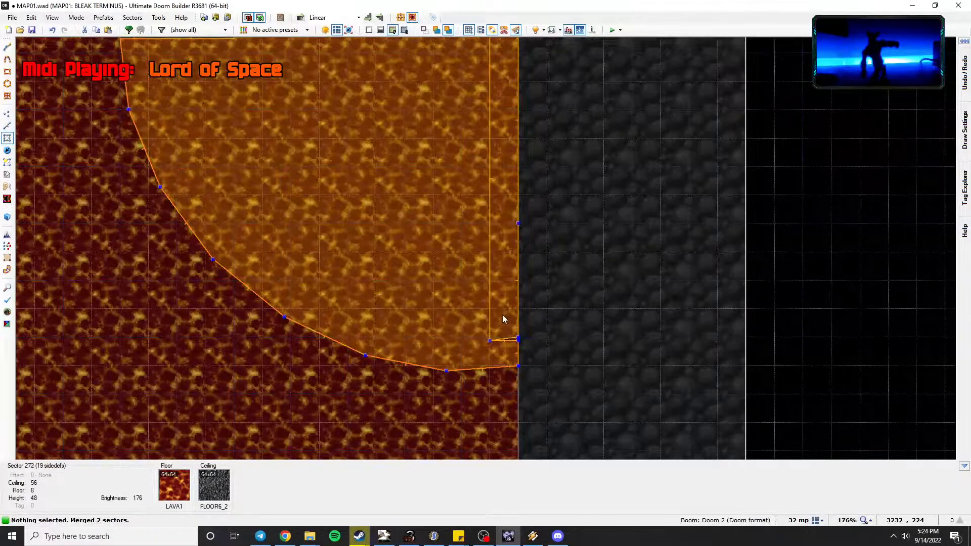
Try to merge the thin sliver at the foot of the rectangle with the sector below it and tidy its vertices.
{"action": "key", "text": "v"}
{"action": "scroll", "coordinate": [519, 349], "scroll_direction": "up", "scroll_amount": 4}
{"action": "key", "text": "s"}
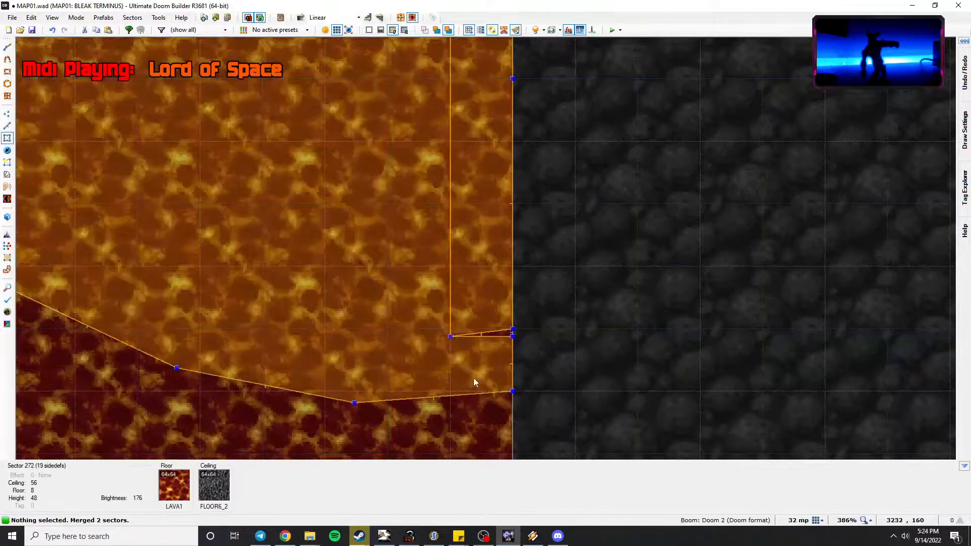
{"action": "left_click", "coordinate": [474, 378]}
{"action": "left_click", "coordinate": [502, 332]}
{"action": "key", "text": "shift+j"}
{"action": "key", "text": "v"}
{"action": "left_click_drag", "start_coordinate": [475, 371], "coordinate": [401, 308]}
Undo the sector merges while keeping the drawn rectangle.
{"action": "key", "text": "ctrl+z"}
{"action": "key", "text": "ctrl+z"}
{"action": "key", "text": "ctrl+z"}
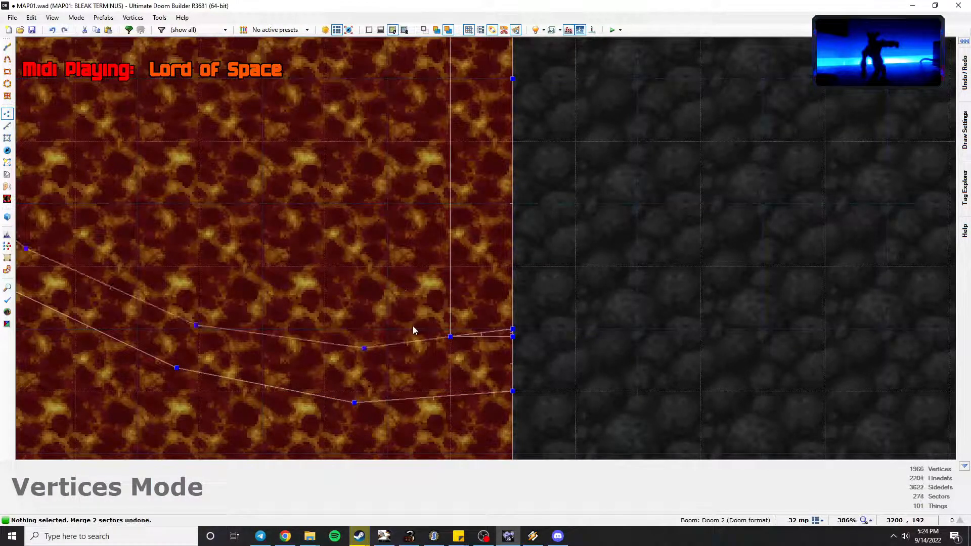
{"action": "key", "text": "ctrl+y"}
Merge the thin sliver at the foot of the rectangle into the lava pool sector and delete a leftover vertex.
{"action": "key", "text": "s"}
{"action": "left_click", "coordinate": [482, 214]}
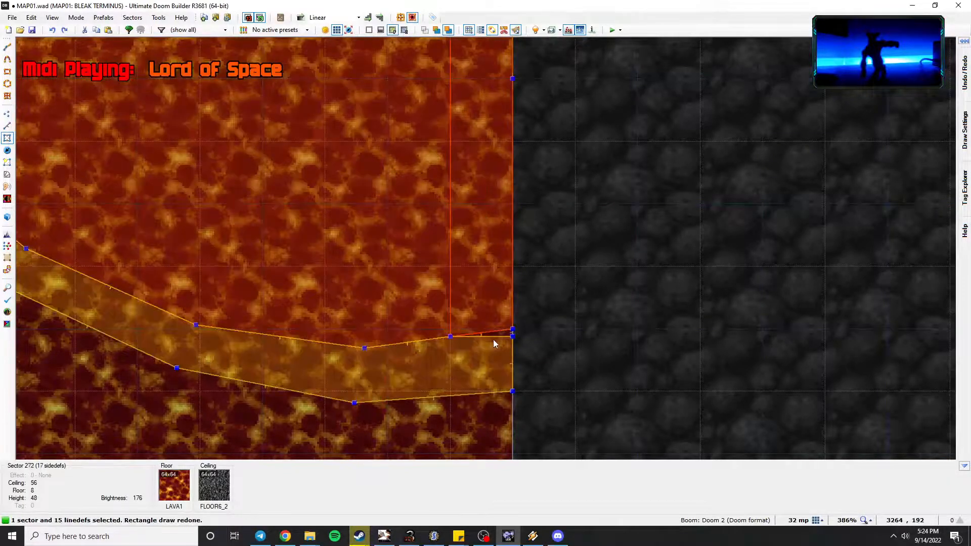
{"action": "left_click", "coordinate": [494, 336]}
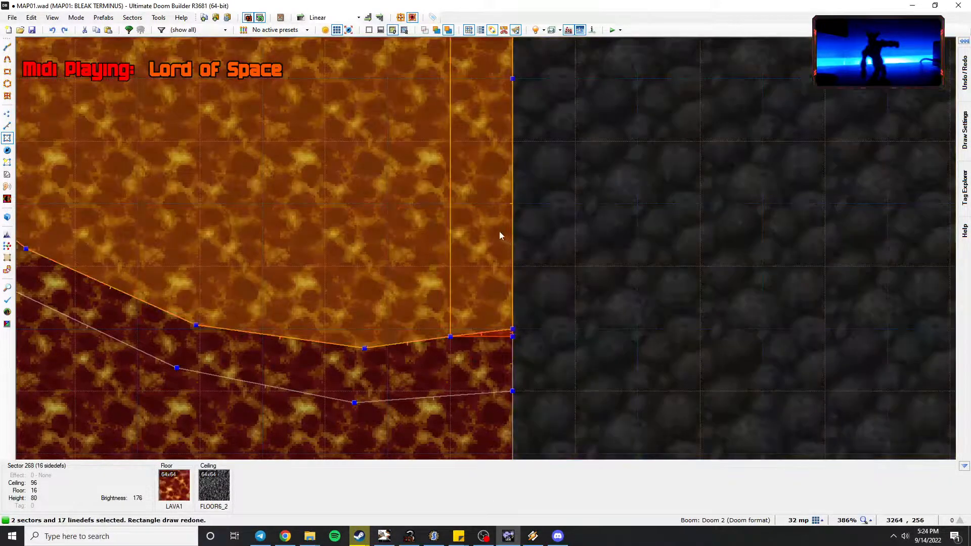
{"action": "key", "text": "shift+j"}
{"action": "key", "text": "v"}
{"action": "key", "text": "Delete"}
Check the raised lava floor in 3D and rebuild the pool as a sector separate from the narrow strip beside the walkway.
{"action": "key", "text": "q"}
{"action": "key", "text": "d"}
{"action": "left_click", "coordinate": [485, 248]}
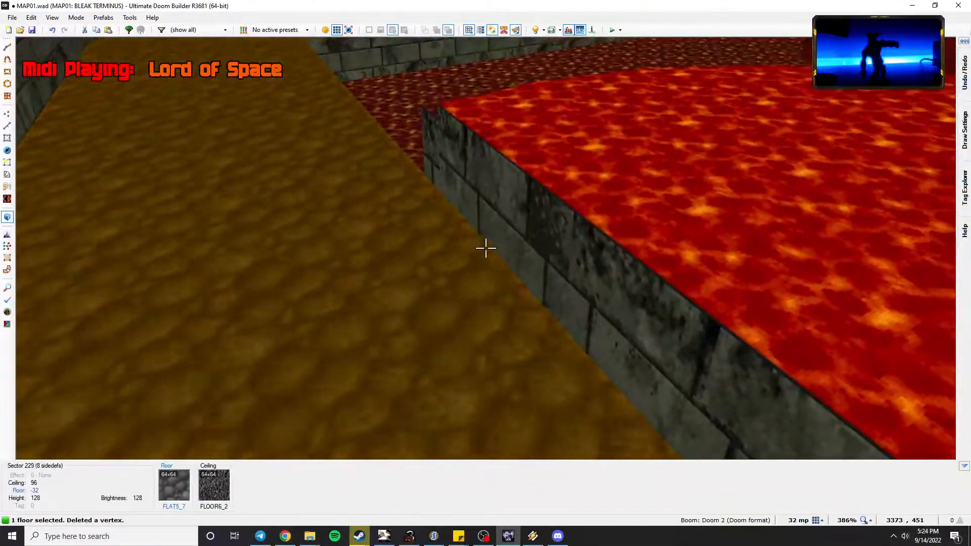
{"action": "key", "text": "q"}
{"action": "scroll", "coordinate": [250, 298], "scroll_direction": "down", "scroll_amount": 1}
{"action": "key", "text": "space"}
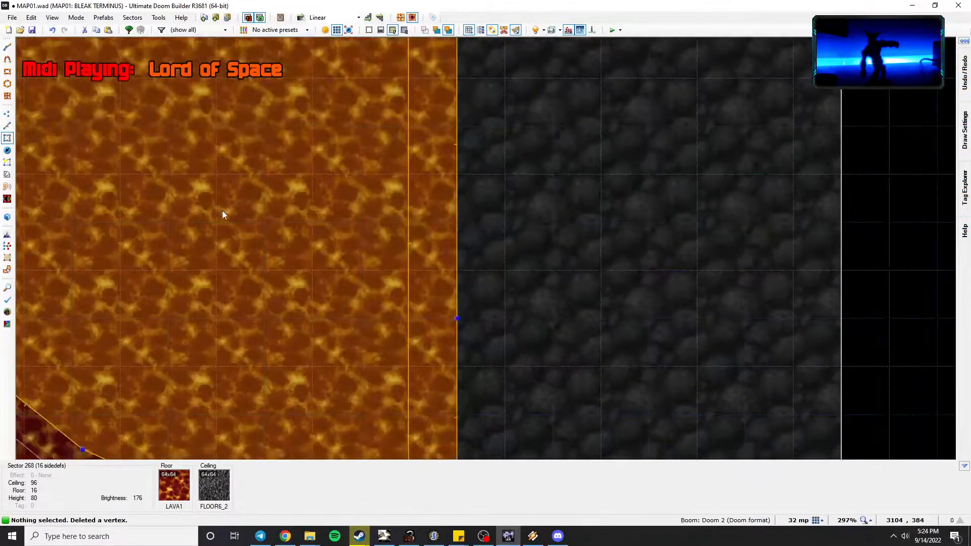
{"action": "key", "text": "m"}
{"action": "key", "text": "q"}
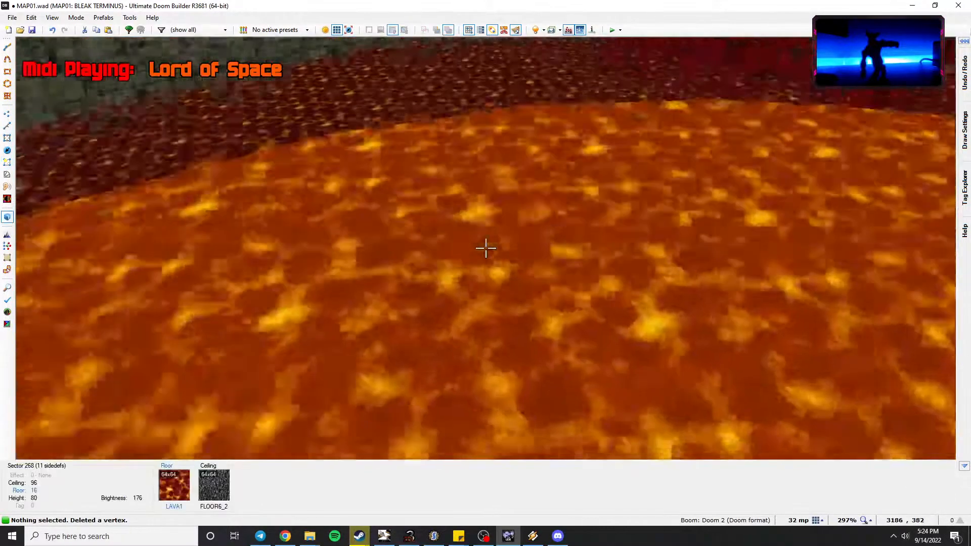
Set the floor heights of the curved lava pool and the narrow strip beside the walkway to 16.
{"action": "scroll", "coordinate": [485, 249], "scroll_direction": "up", "scroll_amount": 1}
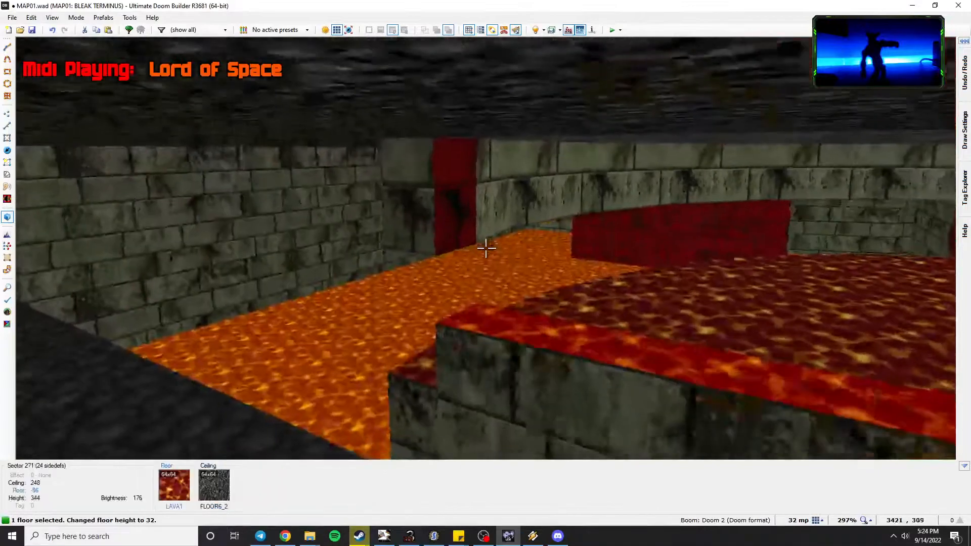
{"action": "scroll", "coordinate": [485, 248], "scroll_direction": "down", "scroll_amount": 1}
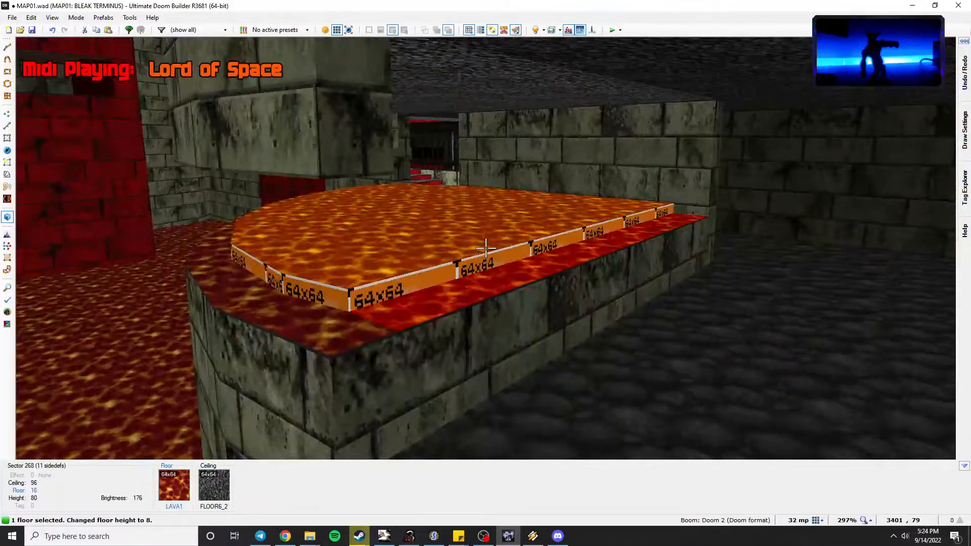
{"action": "scroll", "coordinate": [486, 248], "scroll_direction": "up", "scroll_amount": 1}
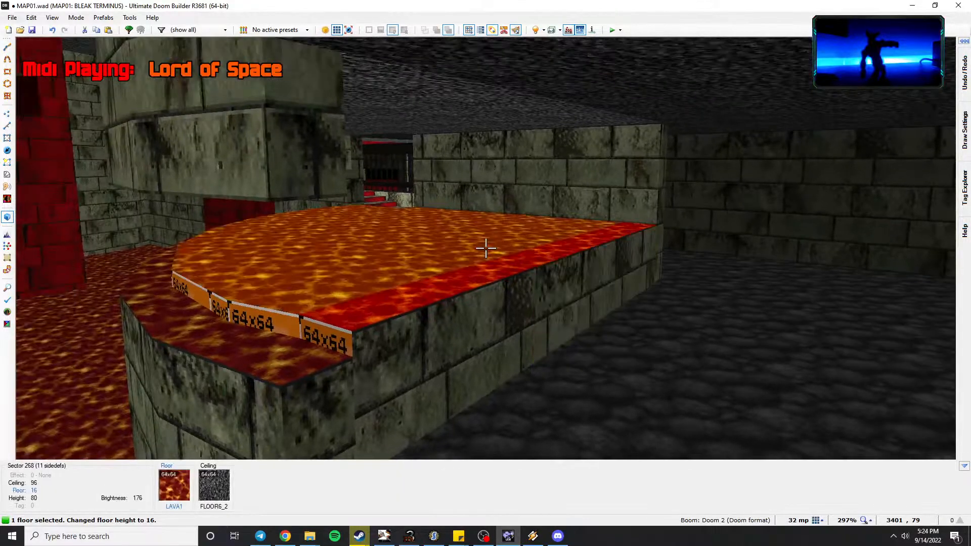
{"action": "key", "text": "c"}
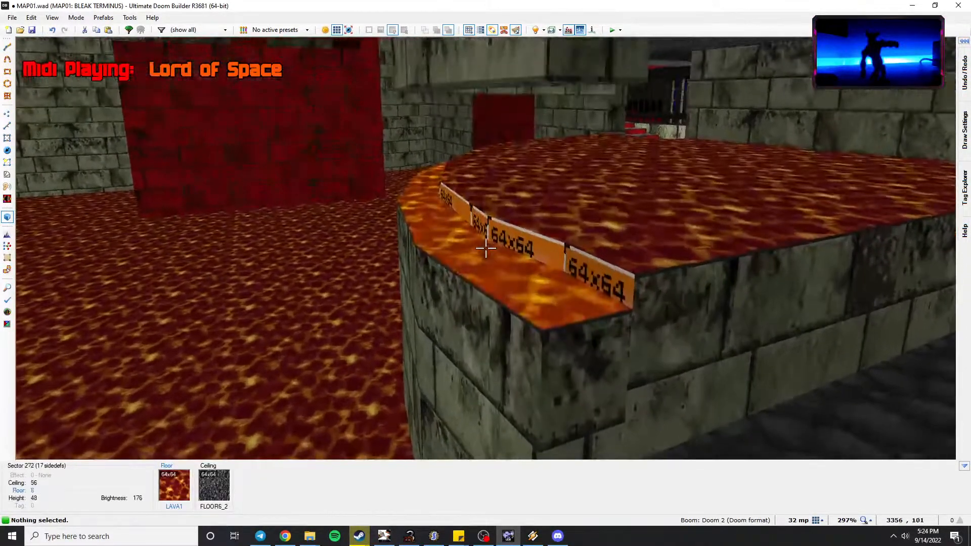
Raise the floor of the curved rim around the lava pool to 32 and its ceiling to 80.
{"action": "left_click", "coordinate": [485, 248]}
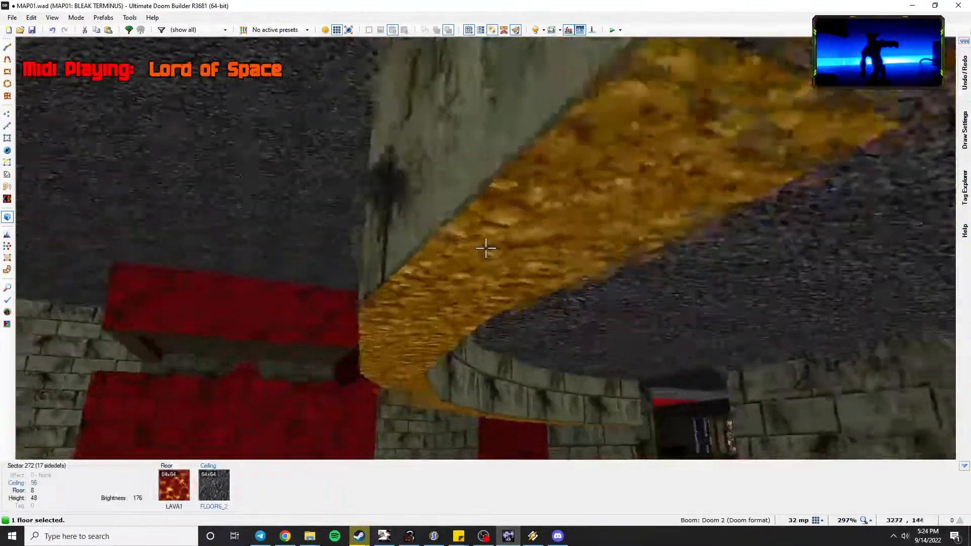
{"action": "left_click", "coordinate": [485, 248]}
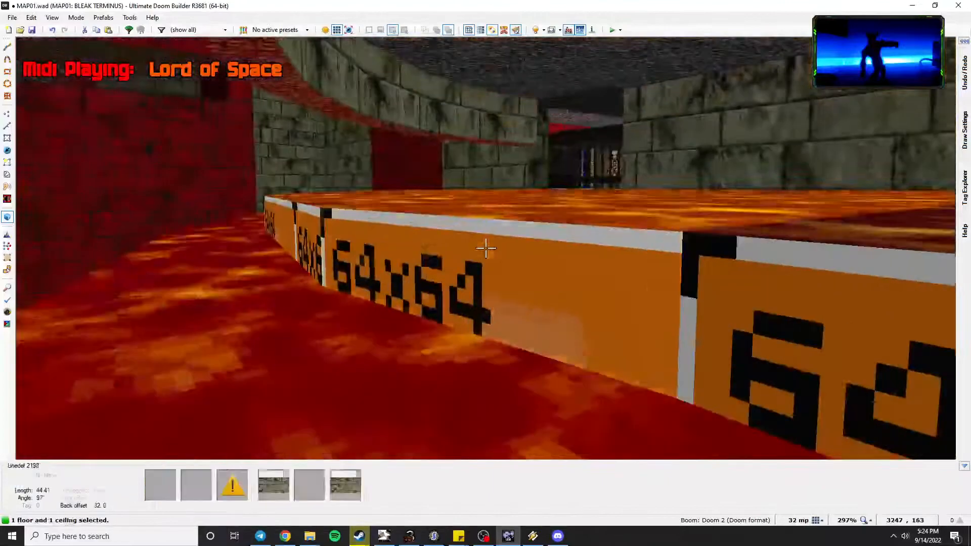
{"action": "scroll", "coordinate": [486, 249], "scroll_direction": "up", "scroll_amount": 3}
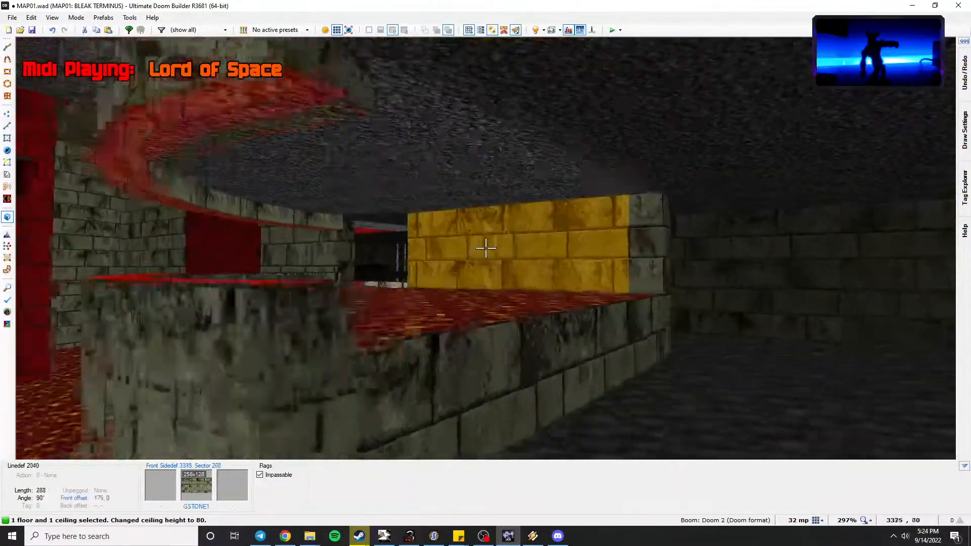
{"action": "key", "text": "c"}
Raise the ceiling above the curved lava pool well above the ceiling of the surrounding rim.
{"action": "scroll", "coordinate": [485, 249], "scroll_direction": "up", "scroll_amount": 6}
{"action": "scroll", "coordinate": [485, 248], "scroll_direction": "up", "scroll_amount": 4}
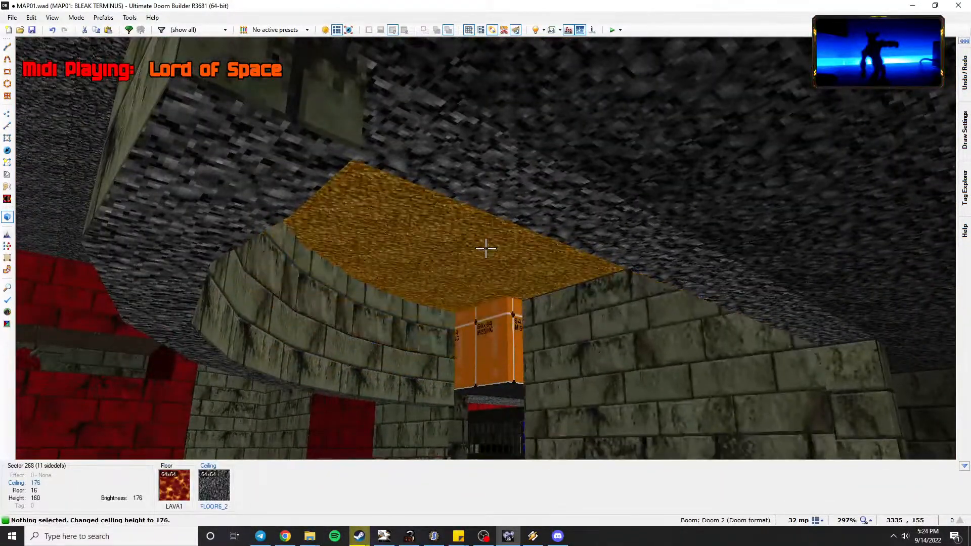
{"action": "scroll", "coordinate": [486, 248], "scroll_direction": "down", "scroll_amount": 3}
Set the ceiling height of the narrow strip beside the walkway to 80.
{"action": "scroll", "coordinate": [485, 248], "scroll_direction": "up", "scroll_amount": 3}
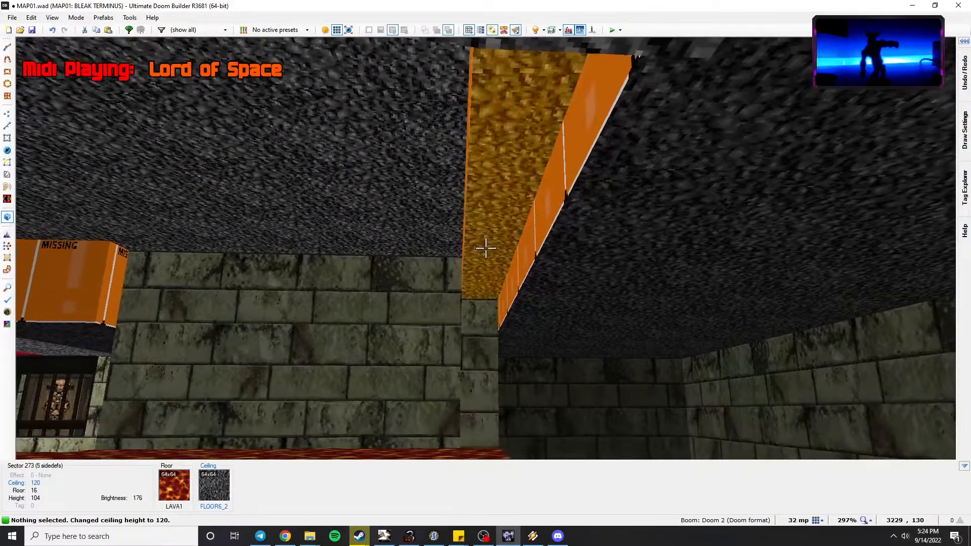
{"action": "left_click", "coordinate": [485, 248]}
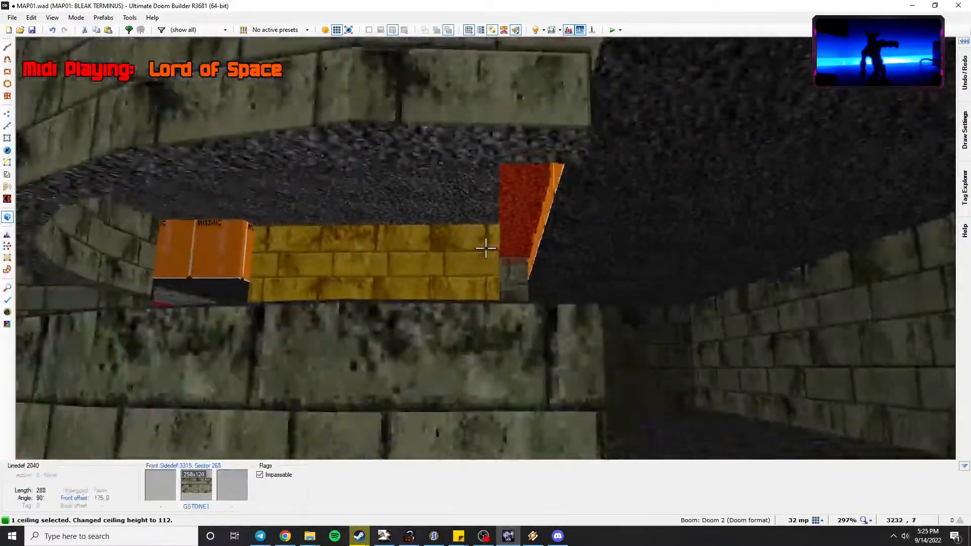
{"action": "scroll", "coordinate": [485, 248], "scroll_direction": "down", "scroll_amount": 6}
{"action": "scroll", "coordinate": [485, 248], "scroll_direction": "up", "scroll_amount": 1}
{"action": "key", "text": "c"}
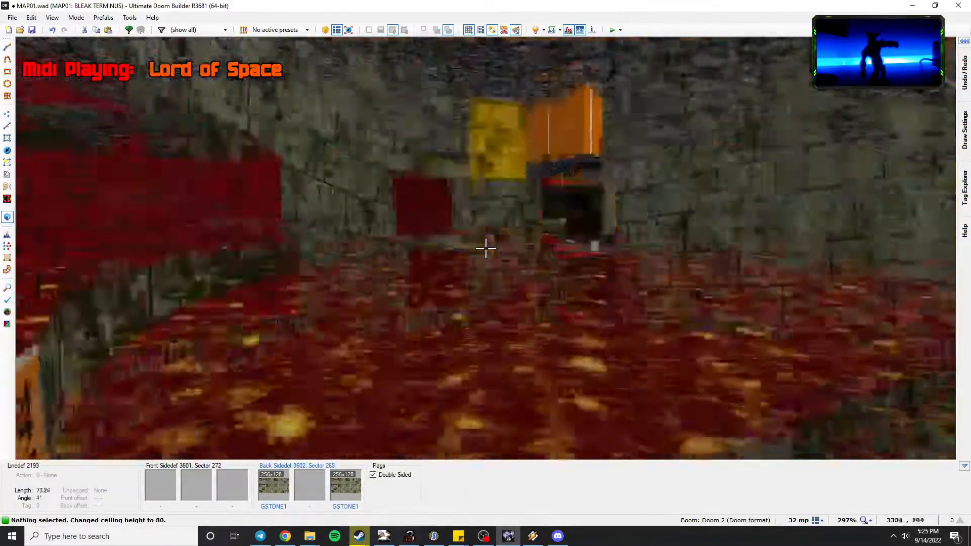
{"action": "scroll", "coordinate": [485, 248], "scroll_direction": "up", "scroll_amount": 2}
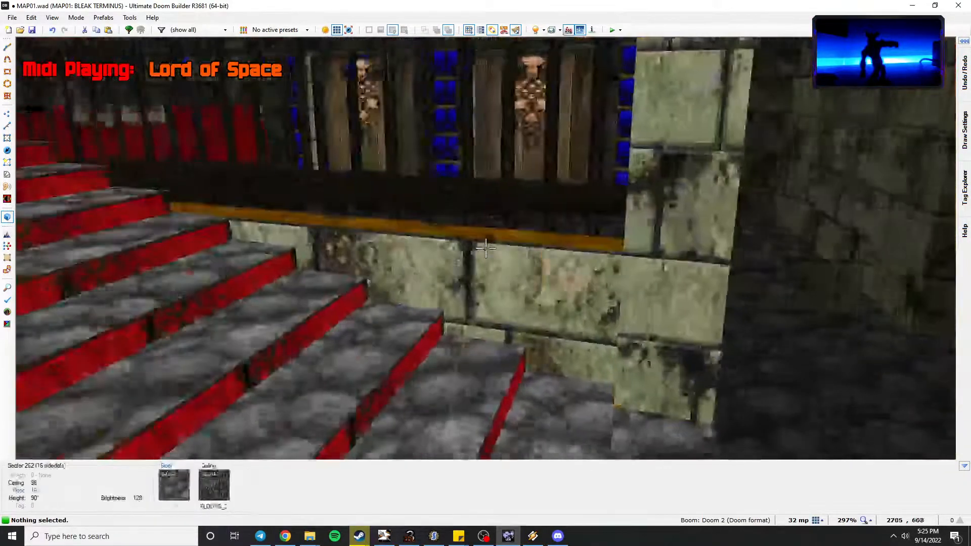
Copy the GSTONE1 wall texture and flood-fill it over the missing wall textures around the raised lava pool.
{"action": "key", "text": "e"}
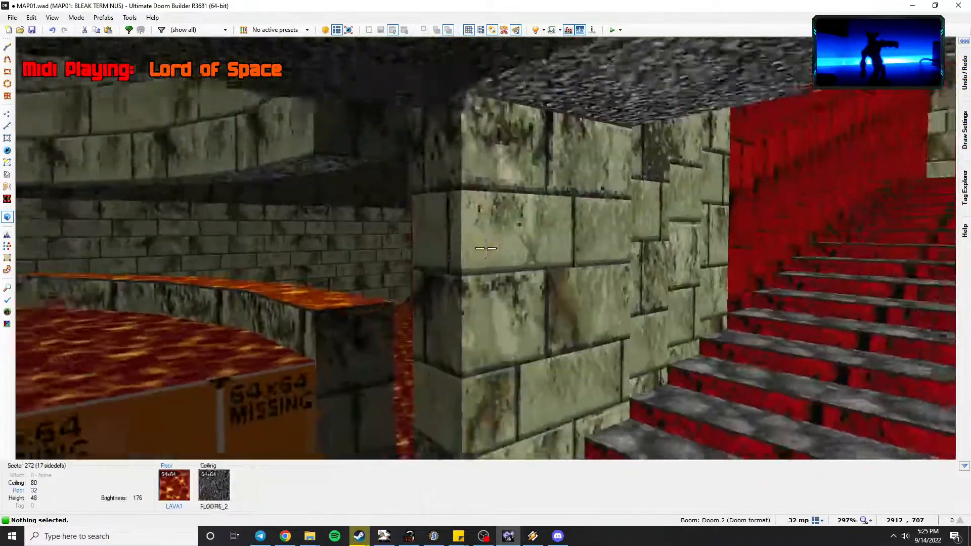
{"action": "key", "text": "e"}
{"action": "key", "text": "ctrl+c"}
{"action": "key", "text": "ctrl+shift+v"}
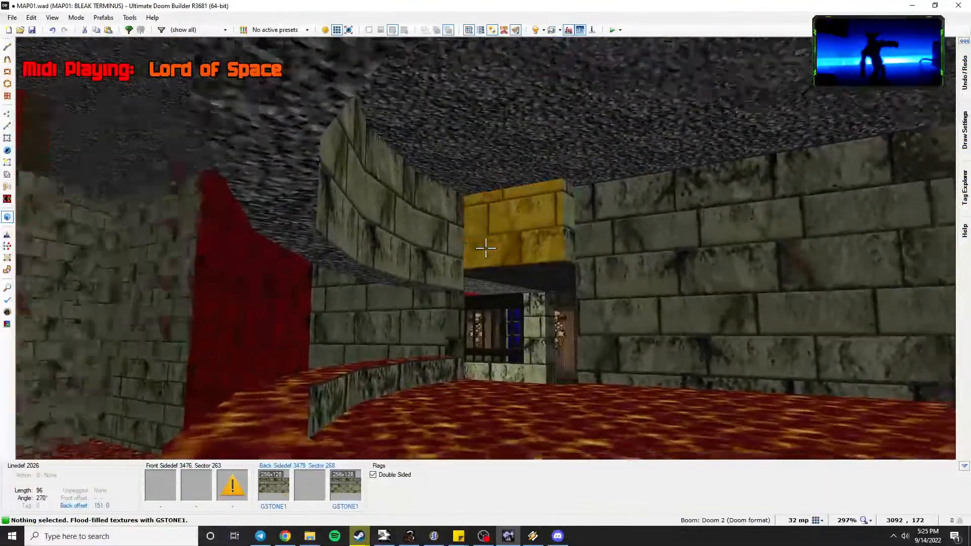
{"action": "key", "text": "s"}
{"action": "key", "text": "e"}
{"action": "key", "text": "d"}
{"action": "key", "text": "ctrl+shift+v"}
{"action": "key", "text": "s"}
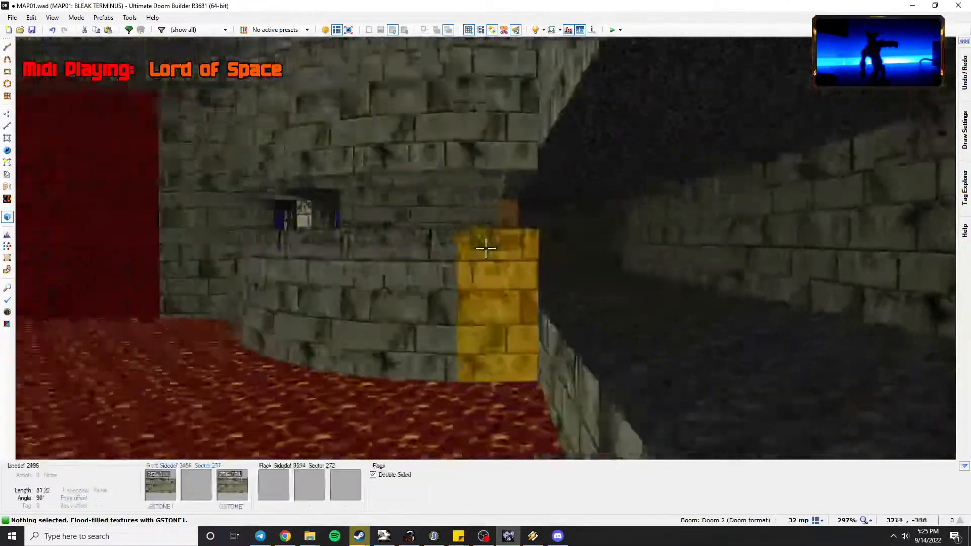
Toggle full brightness and inspect the lava room, its rim wall and the walkway edge in 3D.
{"action": "key", "text": "d"}
{"action": "key", "text": "b"}
{"action": "key", "text": "b"}
{"action": "key", "text": "f"}
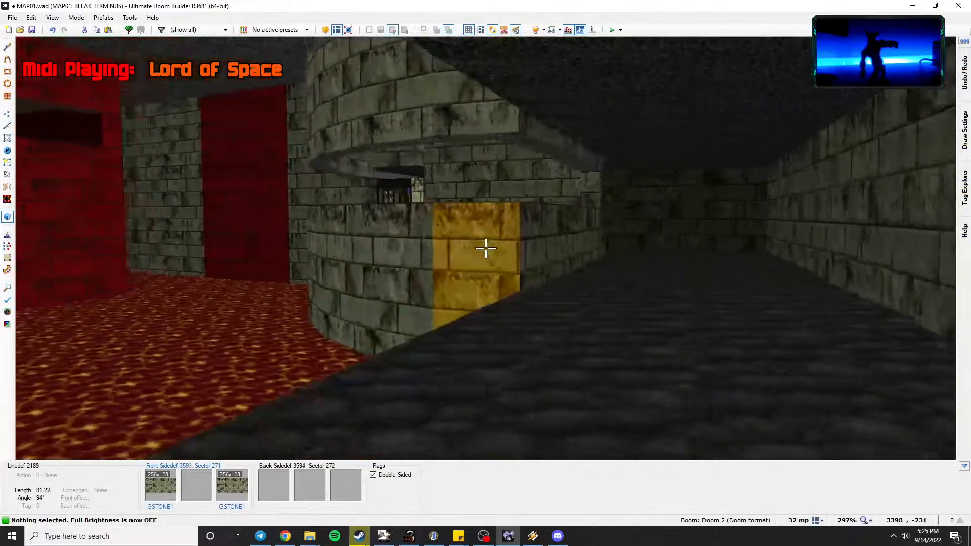
{"action": "key", "text": "e"}
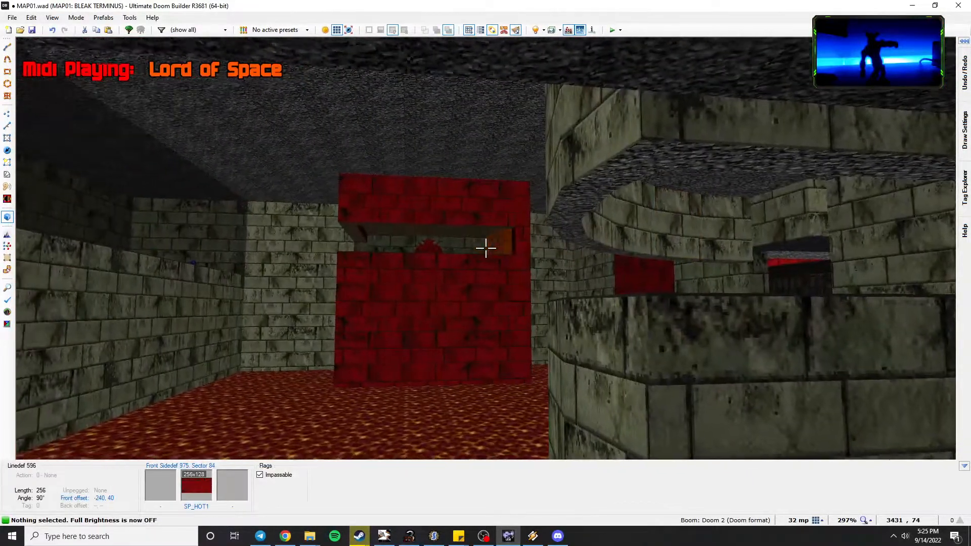
{"action": "key", "text": "e"}
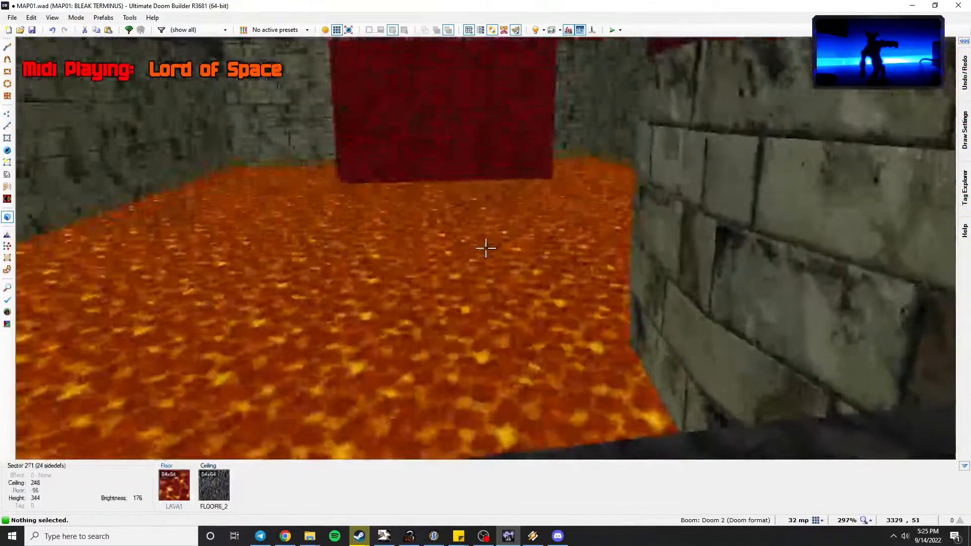
{"action": "key", "text": "d"}
{"action": "key", "text": "e"}
{"action": "key", "text": "d"}
{"action": "key", "text": "d"}
{"action": "key", "text": "s"}
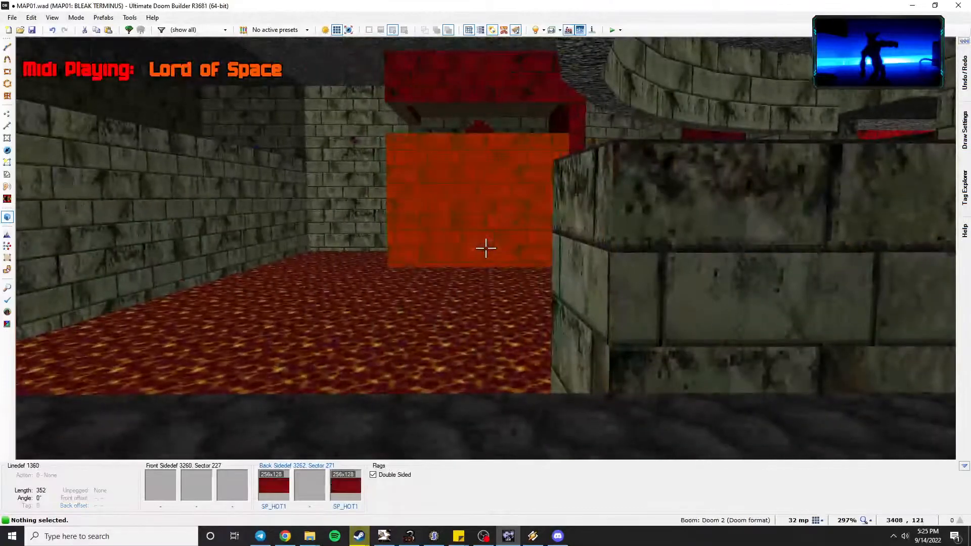
Draw three evenly spaced 64 × 64 squares straddling the lava and walkway boundary below the curved pool.
{"action": "key", "text": "e"}
{"action": "key", "text": "q"}
{"action": "scroll", "coordinate": [481, 249], "scroll_direction": "down", "scroll_amount": 3}
{"action": "mouse_move", "coordinate": [466, 252]}
{"action": "middle_mouse_down"}
{"action": "mouse_move", "coordinate": [467, 228]}
{"action": "mouse_move", "coordinate": [361, 185]}
{"action": "mouse_move", "coordinate": [360, 153]}
{"action": "middle_mouse_up"}
{"action": "left_click", "coordinate": [7, 71]}
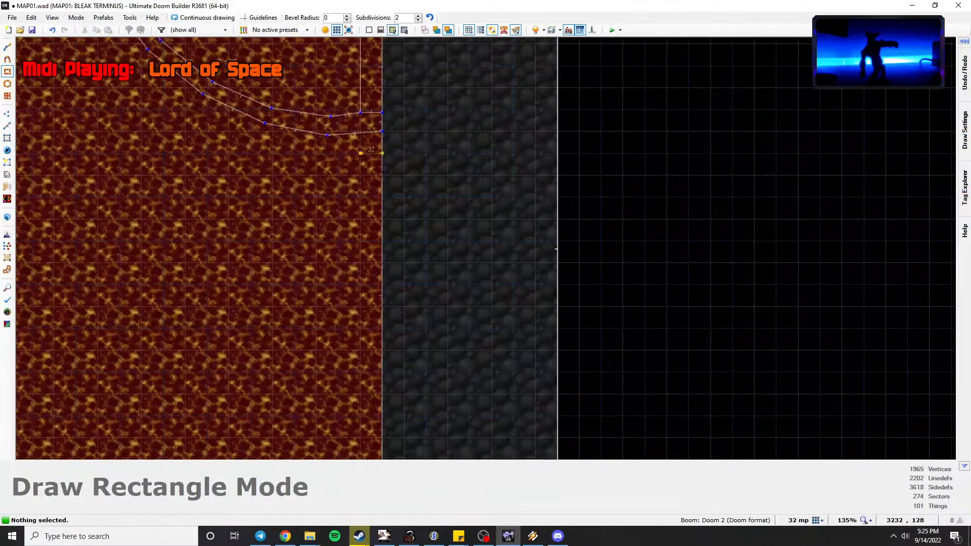
{"action": "left_click", "coordinate": [405, 196]}
{"action": "left_click", "coordinate": [7, 72]}
{"action": "middle_click_drag", "start_coordinate": [359, 263], "coordinate": [345, 208]}
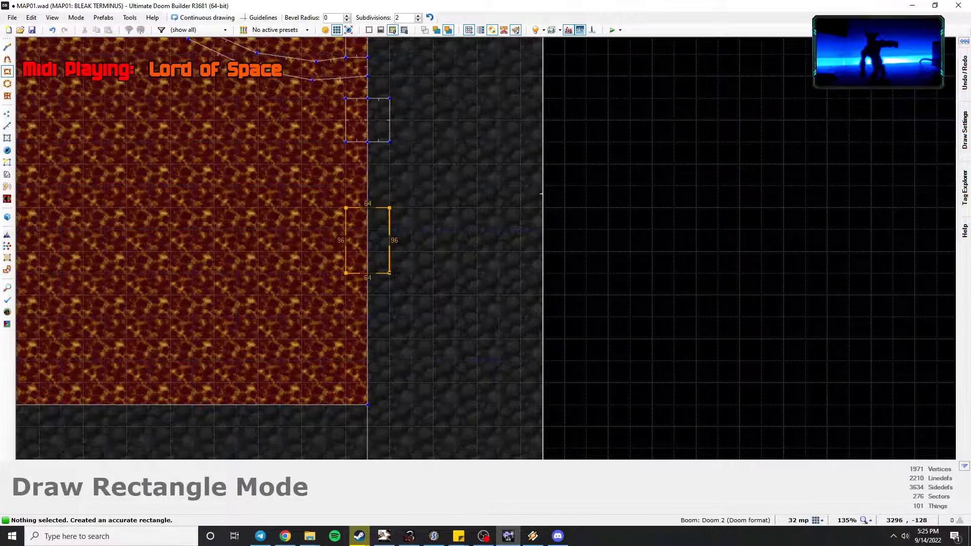
{"action": "left_click", "coordinate": [389, 252]}
{"action": "left_click", "coordinate": [7, 71]}
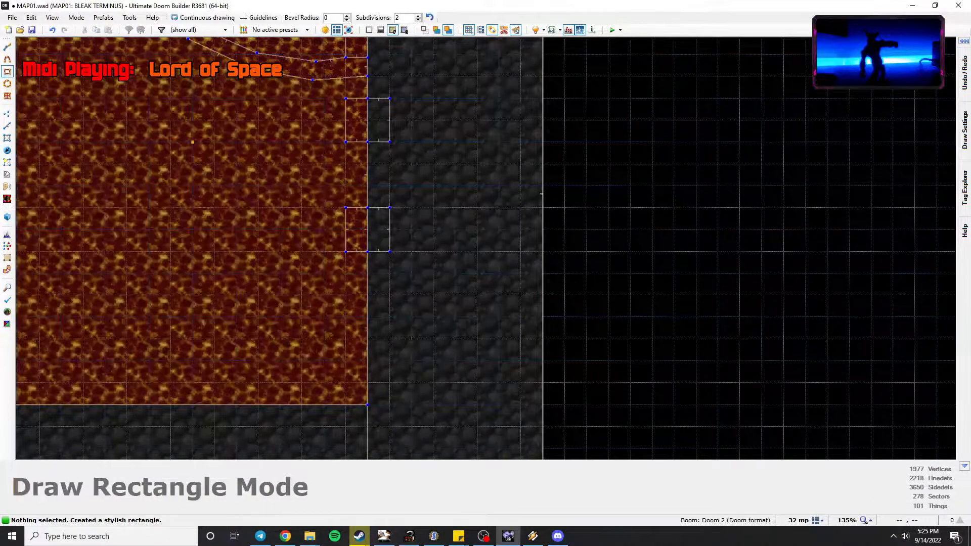
{"action": "left_click", "coordinate": [383, 364]}
Delete the sectors inside the three squares to turn them into solid pillars.
{"action": "key", "text": "Delete"}
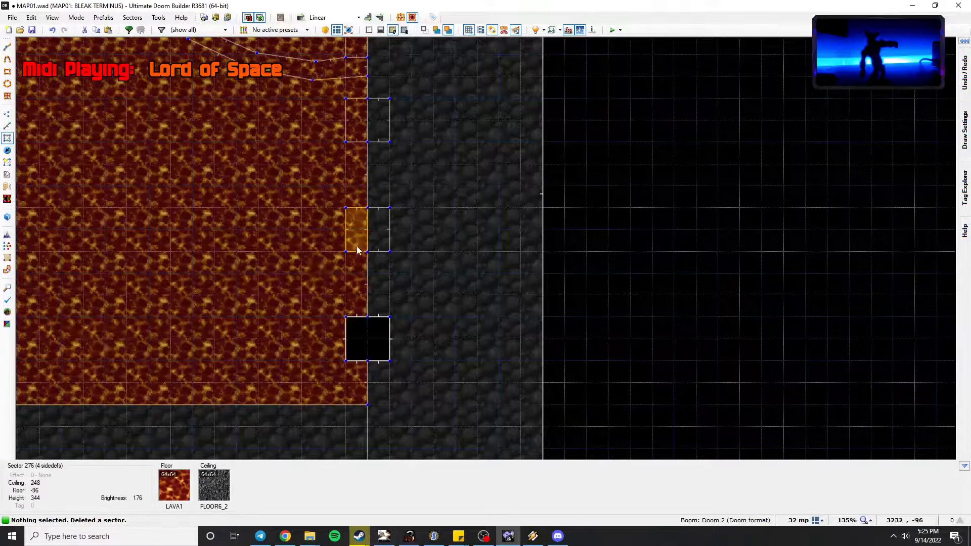
{"action": "key", "text": "Delete"}
{"action": "key", "text": "Delete"}
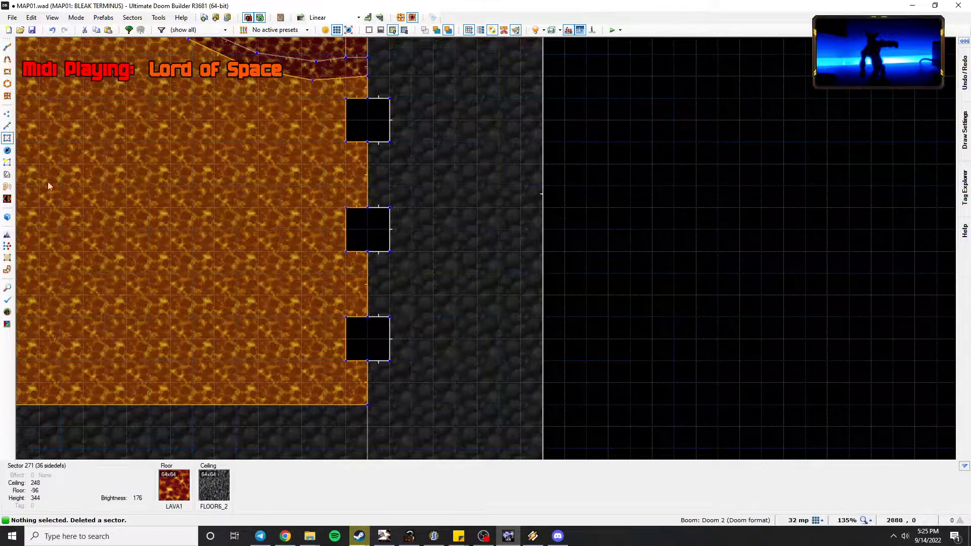
{"action": "left_click", "coordinate": [7, 47]}
{"action": "mouse_move", "coordinate": [389, 98]}
{"action": "middle_mouse_down"}
{"action": "mouse_move", "coordinate": [420, 158]}
{"action": "mouse_move", "coordinate": [426, 208]}
{"action": "mouse_move", "coordinate": [403, 288]}
{"action": "mouse_move", "coordinate": [434, 360]}
{"action": "mouse_move", "coordinate": [432, 324]}
{"action": "middle_mouse_up"}
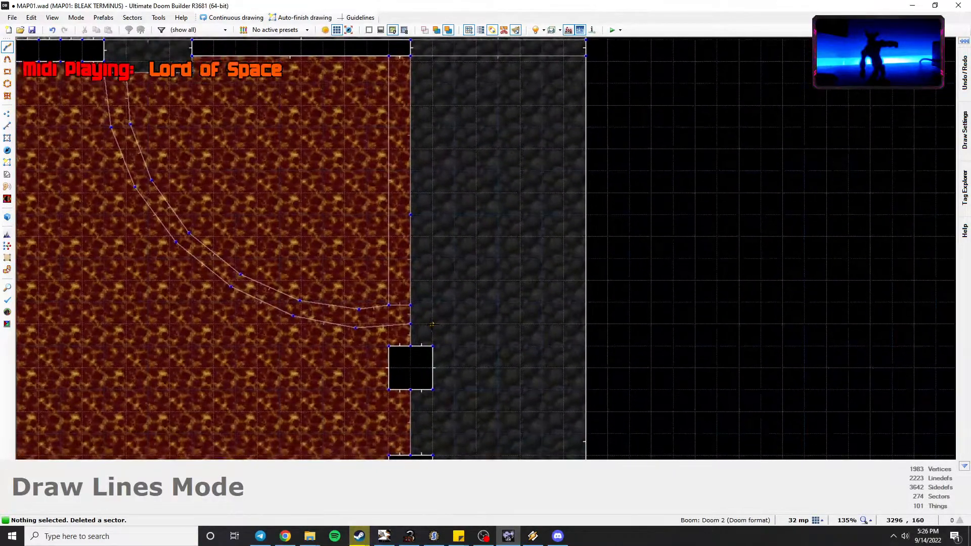
{"action": "key", "text": "q"}
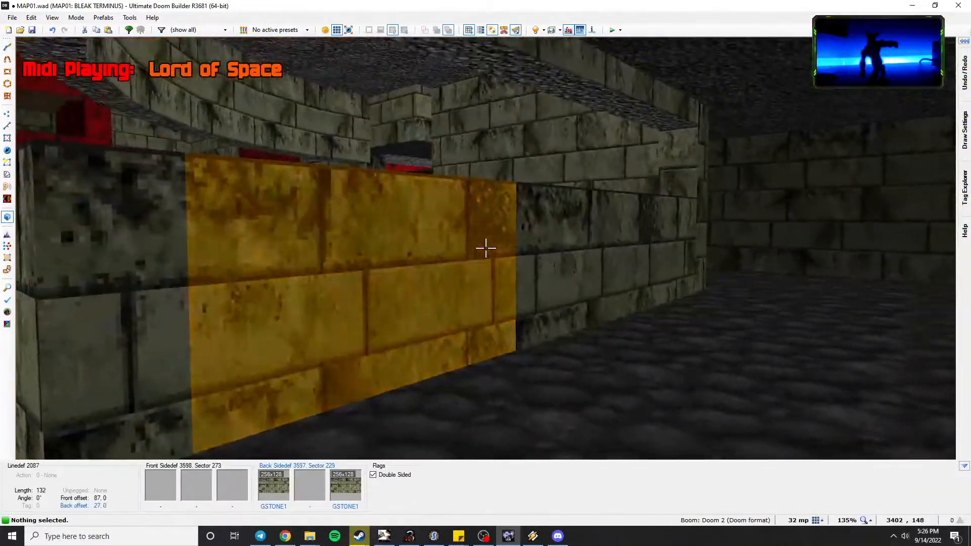
{"action": "key", "text": "q"}
{"action": "scroll", "coordinate": [481, 246], "scroll_direction": "down", "scroll_amount": 3}
Try to move the eight vertices at both ends of the strip, including the nearby curve points, 32 units into the walkway.
{"action": "key", "text": "v"}
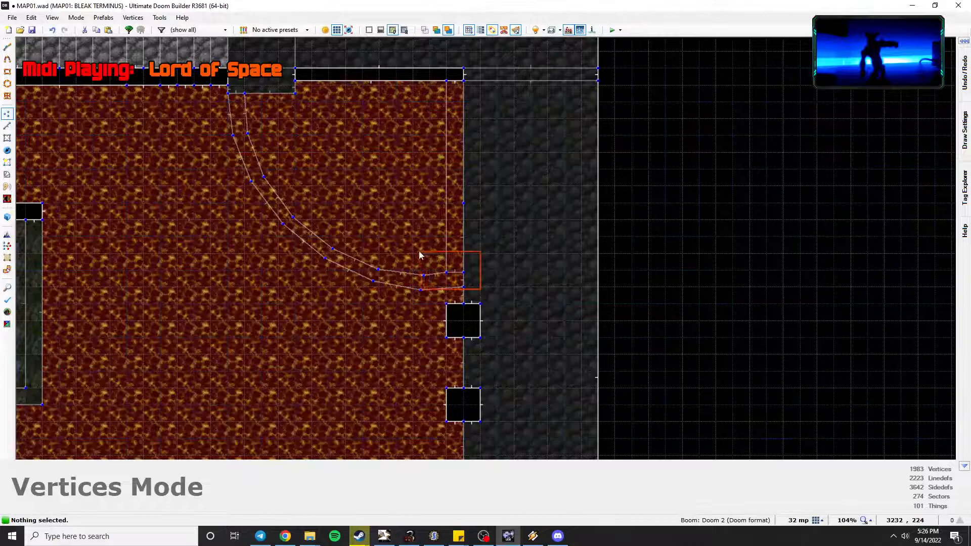
{"action": "left_click_drag", "start_coordinate": [412, 241], "coordinate": [412, 241]}
{"action": "left_click_drag", "start_coordinate": [428, 71], "coordinate": [474, 81]}
{"action": "scroll", "coordinate": [527, 259], "scroll_direction": "up", "scroll_amount": 3}
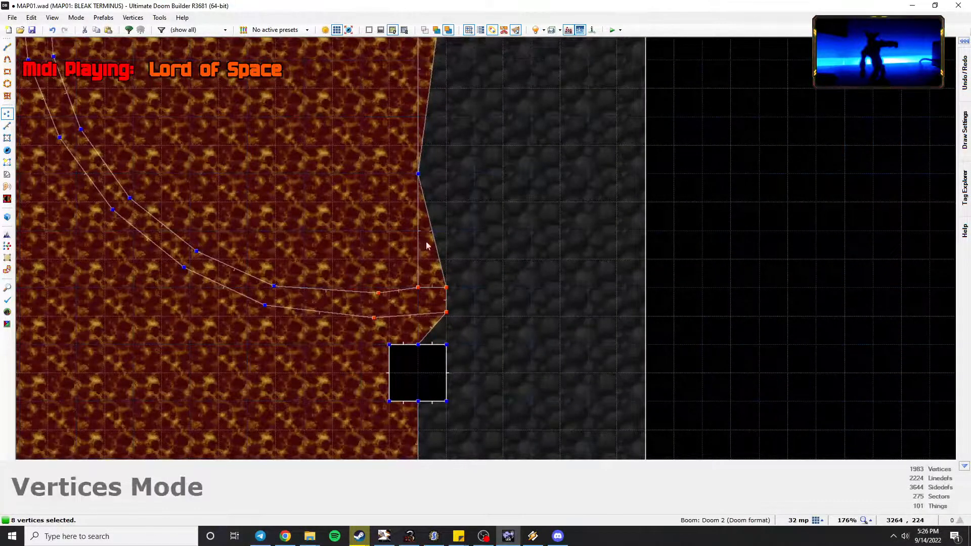
{"action": "left_click", "coordinate": [445, 253]}
{"action": "key", "text": "ctrl+z"}
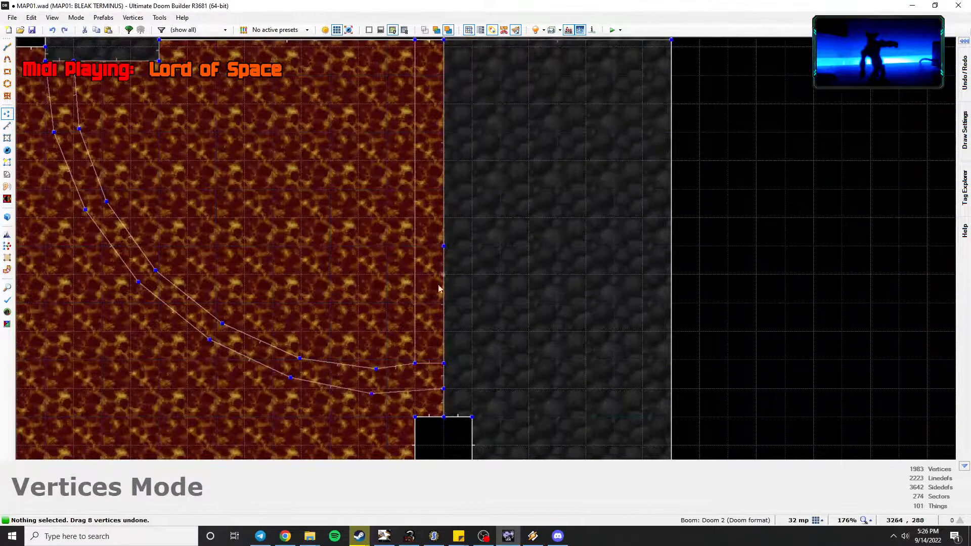
Move the strip's seven vertices, without the curve points, 32 units toward the walkway to line up with the pillars' outer side.
{"action": "key", "text": "space"}
{"action": "left_click_drag", "start_coordinate": [468, 400], "coordinate": [423, 151]}
{"action": "key", "text": "space"}
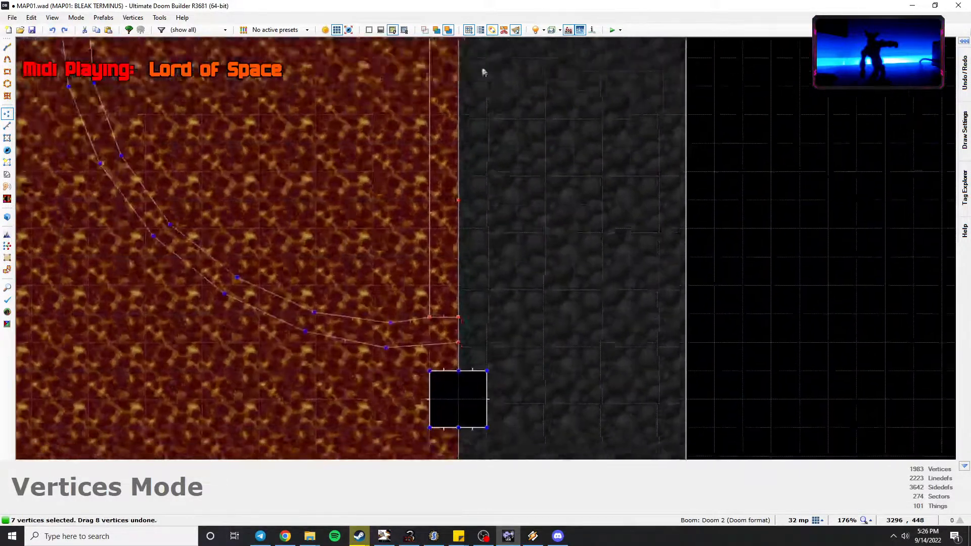
{"action": "left_click_drag", "start_coordinate": [464, 316], "coordinate": [492, 312]}
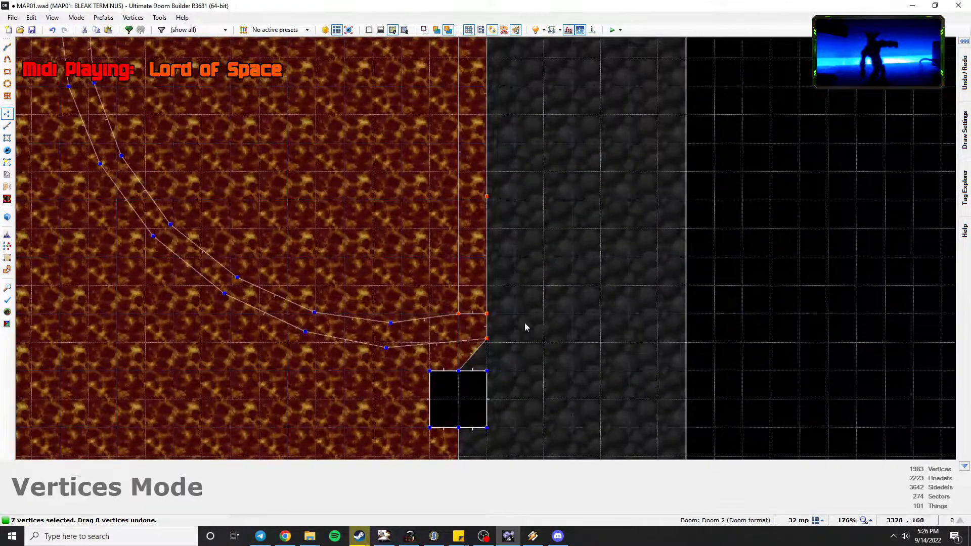
{"action": "key", "text": "space"}
{"action": "key", "text": "c"}
{"action": "key", "text": "space"}
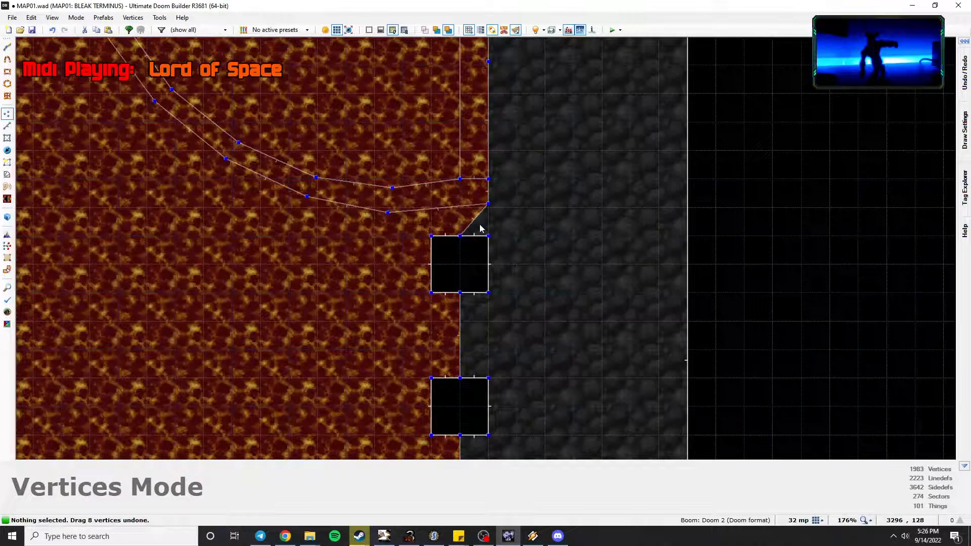
Straighten the slanted edge onto the first pillar's outer corner and draw a line from the pillar's middle to the rim.
{"action": "right_click_drag", "start_coordinate": [479, 220], "coordinate": [484, 237]}
{"action": "left_click", "coordinate": [7, 47]}
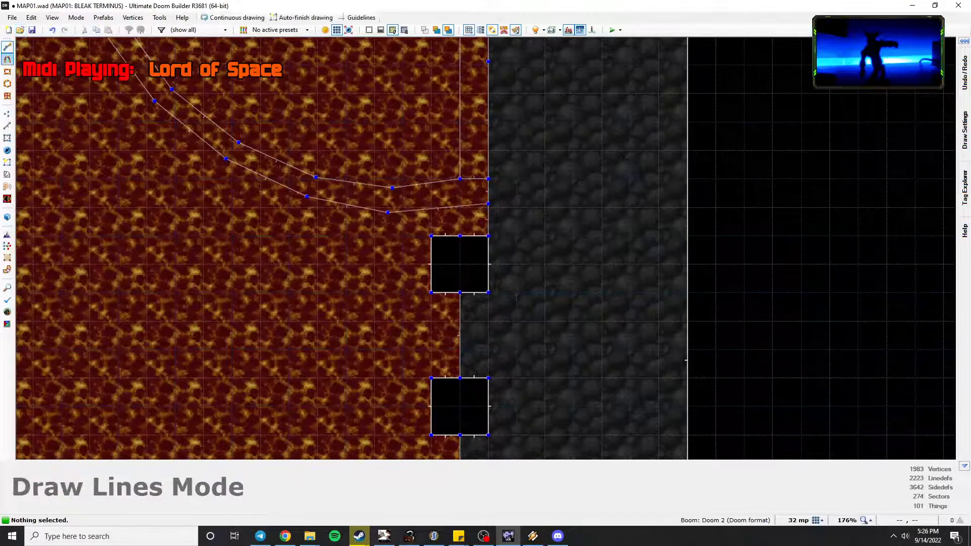
{"action": "left_click", "coordinate": [460, 235]}
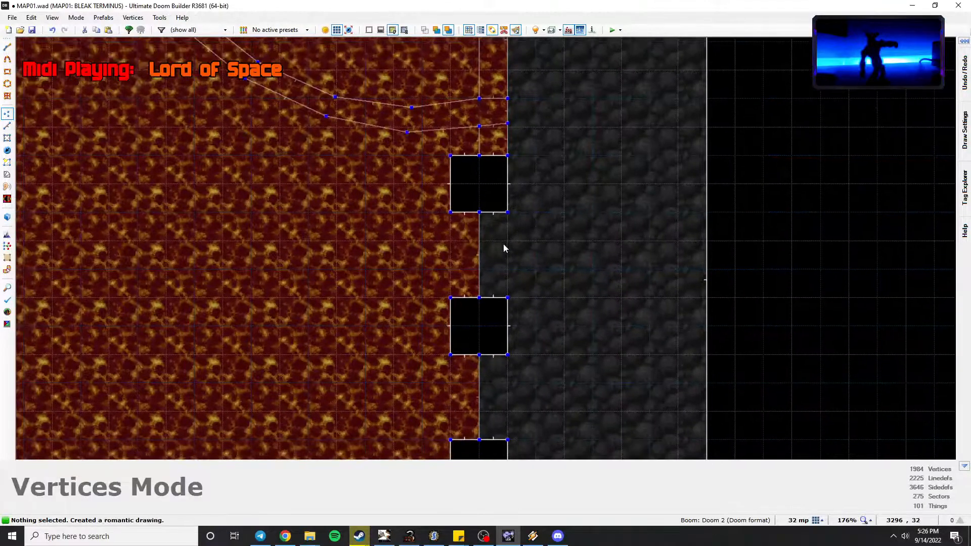
Draw a line along the walkway connecting the outer corners of the first and second pillars.
{"action": "key", "text": "ctrl+shift+d"}
{"action": "left_click", "coordinate": [479, 212]}
{"action": "left_click", "coordinate": [508, 298]}
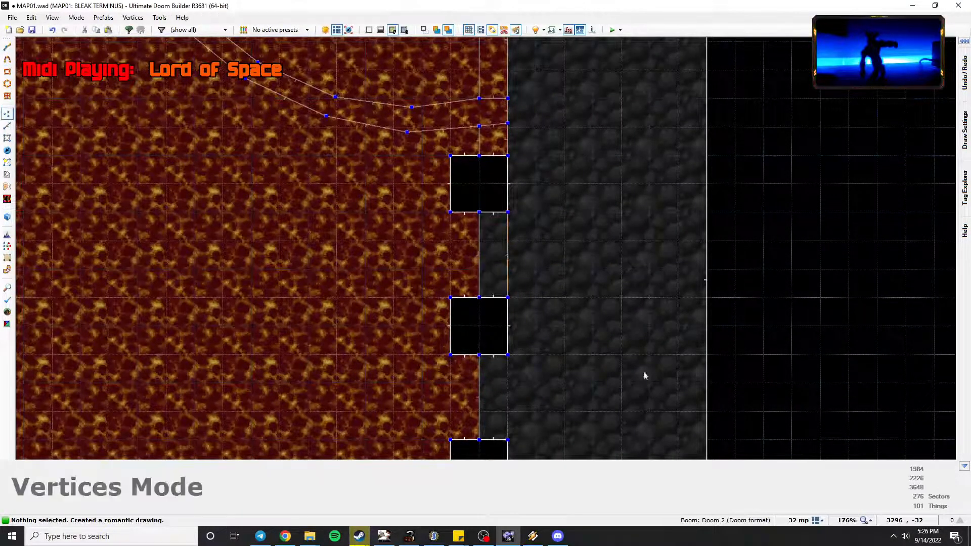
Draw a rectangle filling the walkway-side strip of the gap between the second and third pillars.
{"action": "middle_click_drag", "start_coordinate": [512, 450], "coordinate": [501, 246]}
{"action": "key", "text": "ctrl+shift+d"}
{"action": "left_click", "coordinate": [497, 242]}
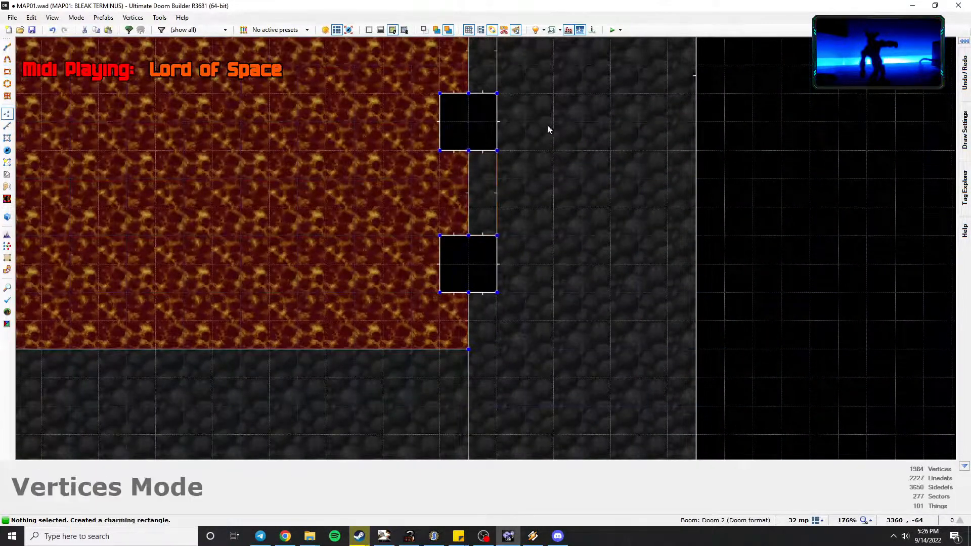
In 3D view, raise the floor of the small lava strip between the first pillar and the rim to 8.
{"action": "middle_click_drag", "start_coordinate": [552, 114], "coordinate": [439, 227]}
{"action": "middle_click_drag", "start_coordinate": [396, 44], "coordinate": [422, 200]}
{"action": "key", "text": "q"}
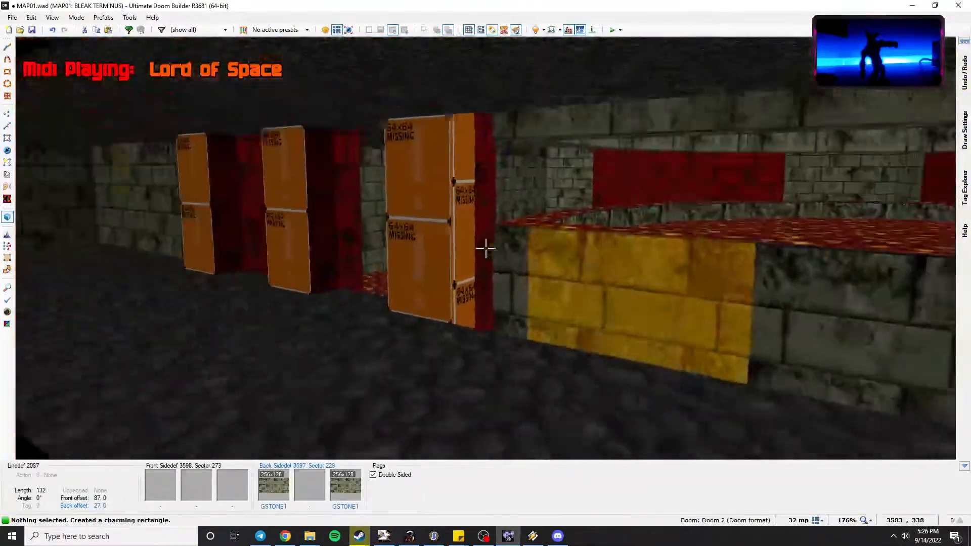
{"action": "key", "text": "e"}
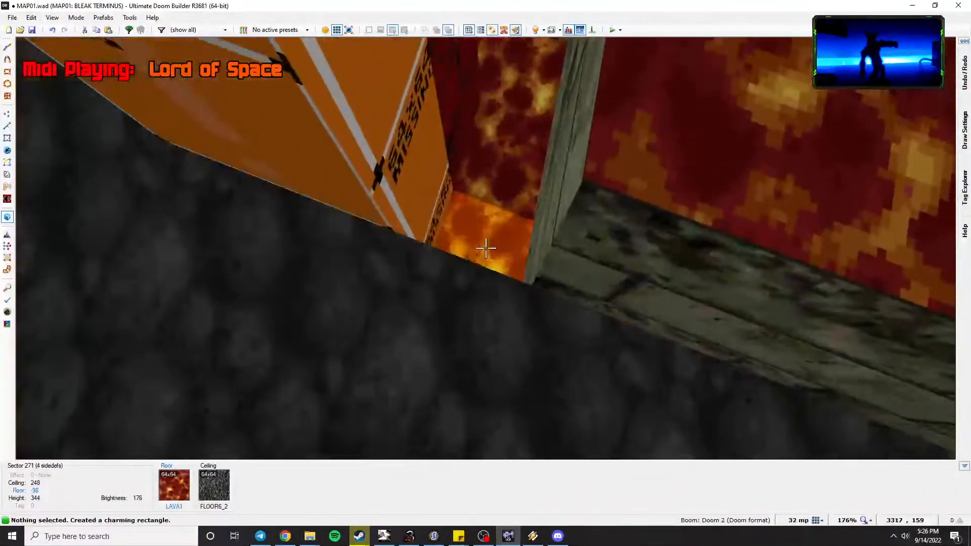
{"action": "left_click", "coordinate": [485, 248]}
{"action": "scroll", "coordinate": [485, 248], "scroll_direction": "up", "scroll_amount": 7}
{"action": "scroll", "coordinate": [485, 248], "scroll_direction": "down", "scroll_amount": 2}
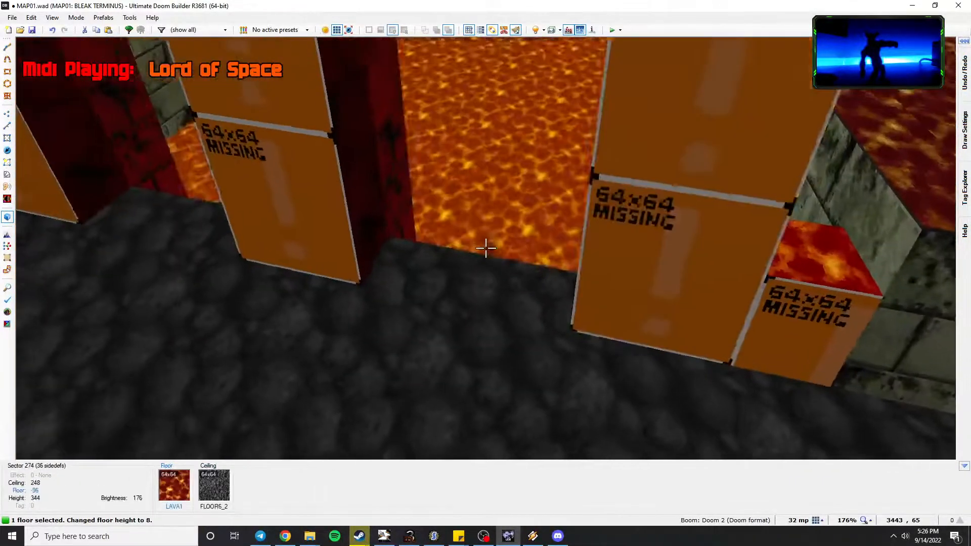
Raise the floors of the two strips between the pillars to height 8.
{"action": "key", "text": "c"}
{"action": "left_click", "coordinate": [485, 248]}
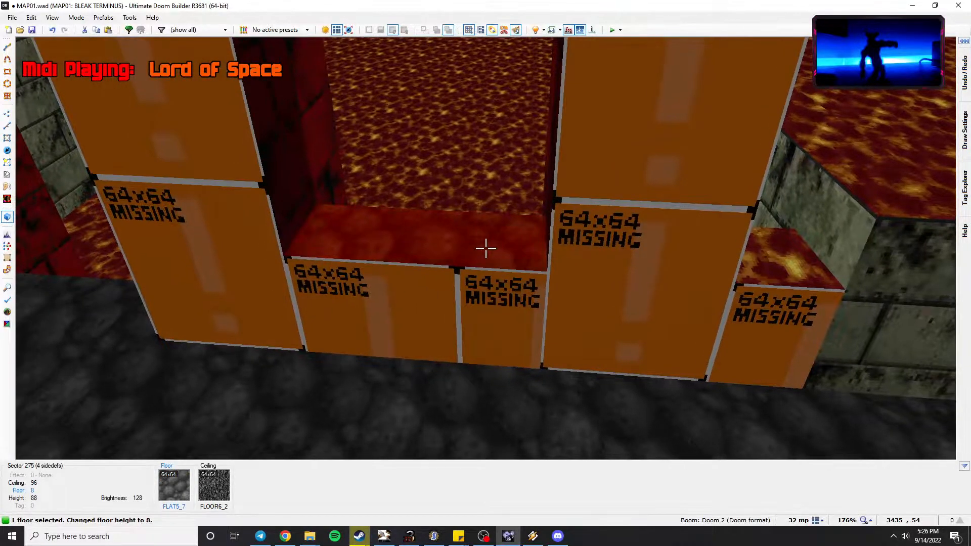
{"action": "key", "text": "c"}
{"action": "left_click", "coordinate": [485, 248]}
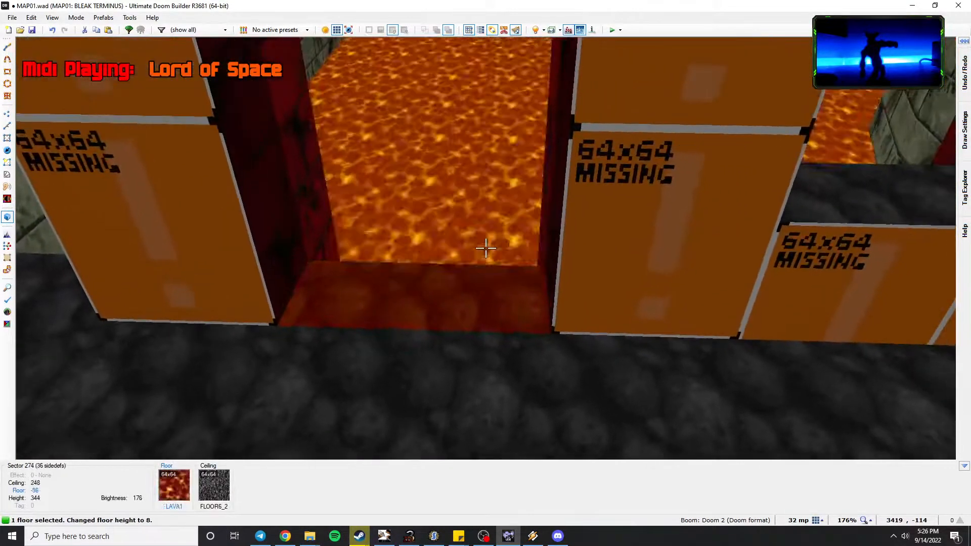
{"action": "scroll", "coordinate": [485, 248], "scroll_direction": "up", "scroll_amount": 5}
{"action": "key", "text": "c"}
{"action": "key", "text": "w"}
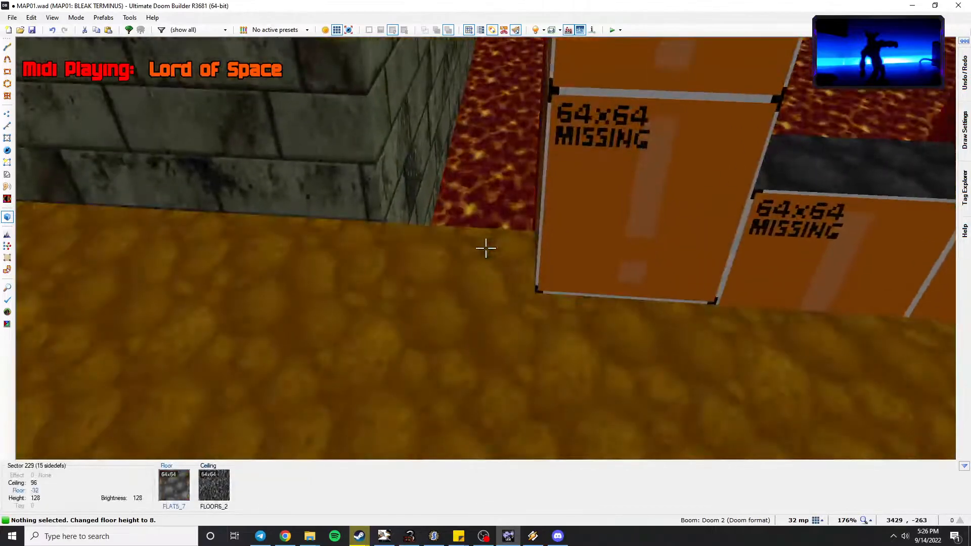
Try a ceiling height of 72 over the two strips between the pillars, then restore it to 96.
{"action": "key", "text": "w"}
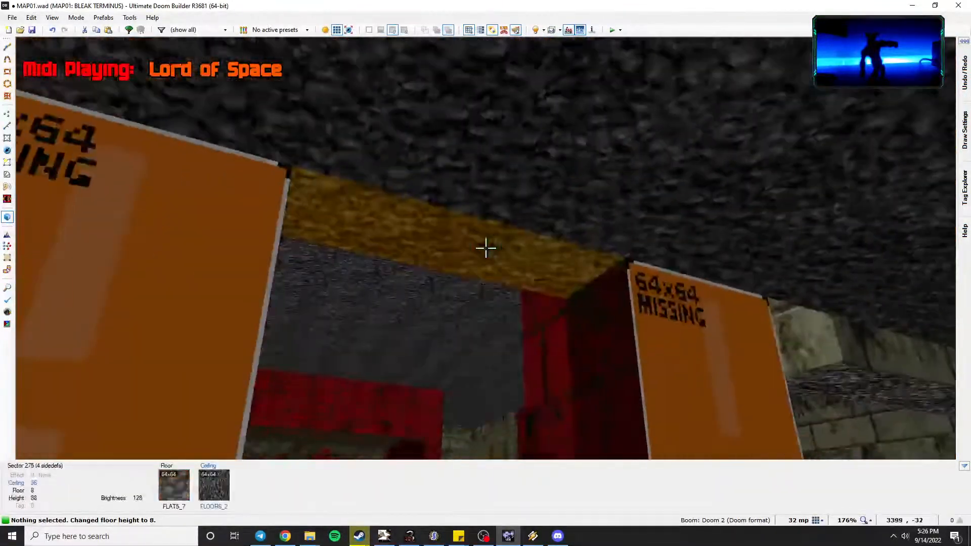
{"action": "left_click", "coordinate": [485, 248]}
{"action": "left_click", "coordinate": [485, 249]}
{"action": "scroll", "coordinate": [485, 248], "scroll_direction": "down", "scroll_amount": 2}
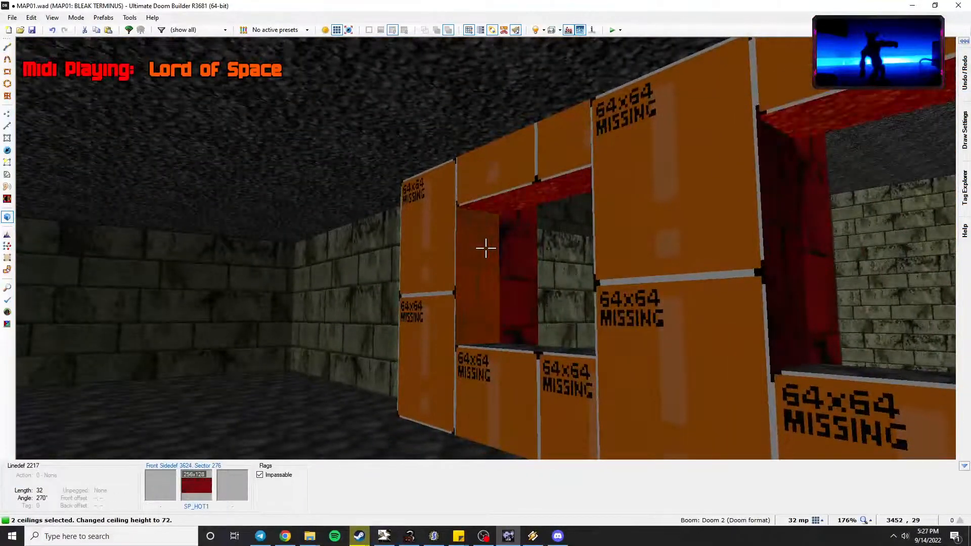
{"action": "scroll", "coordinate": [485, 248], "scroll_direction": "up", "scroll_amount": 2}
{"action": "key", "text": "w"}
{"action": "key", "text": "c"}
{"action": "key", "text": "s"}
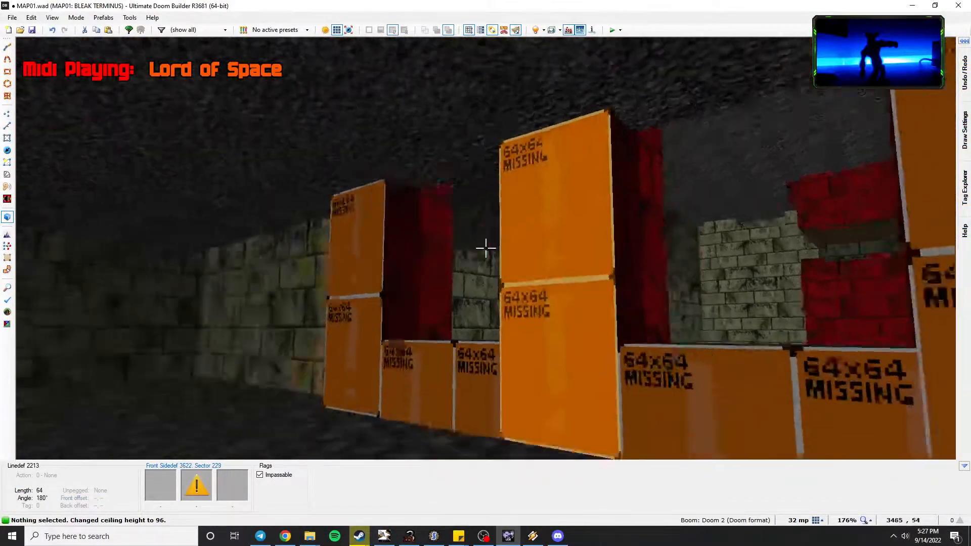
{"action": "key", "text": "w"}
{"action": "key", "text": "w"}
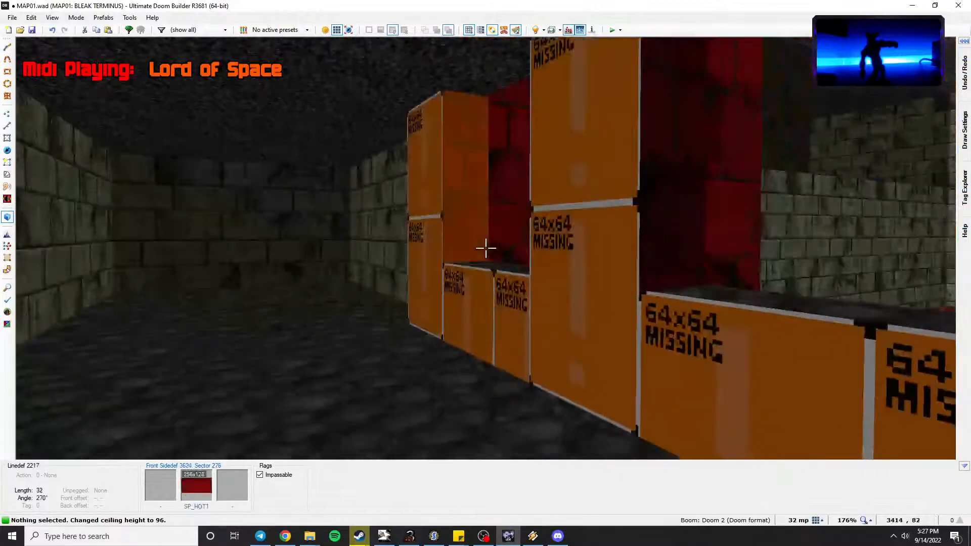
Return to the 2D map and undo the height changes and drawn strips, back to before the split of the slanted edge.
{"action": "key", "text": "q"}
{"action": "scroll", "coordinate": [464, 248], "scroll_direction": "down", "scroll_amount": 1}
{"action": "key", "text": "space"}
{"action": "scroll", "coordinate": [511, 231], "scroll_direction": "up", "scroll_amount": 1}
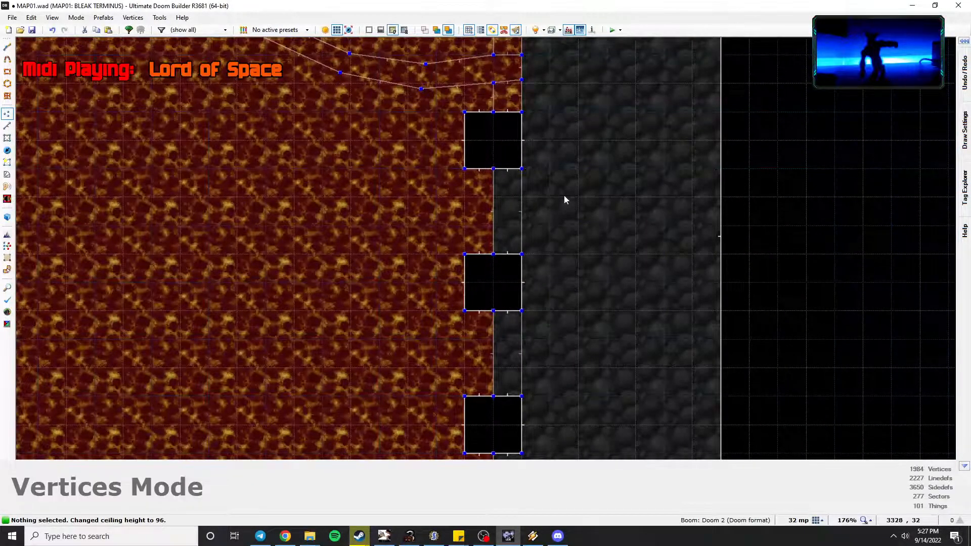
{"action": "key", "text": "ctrl+z"}
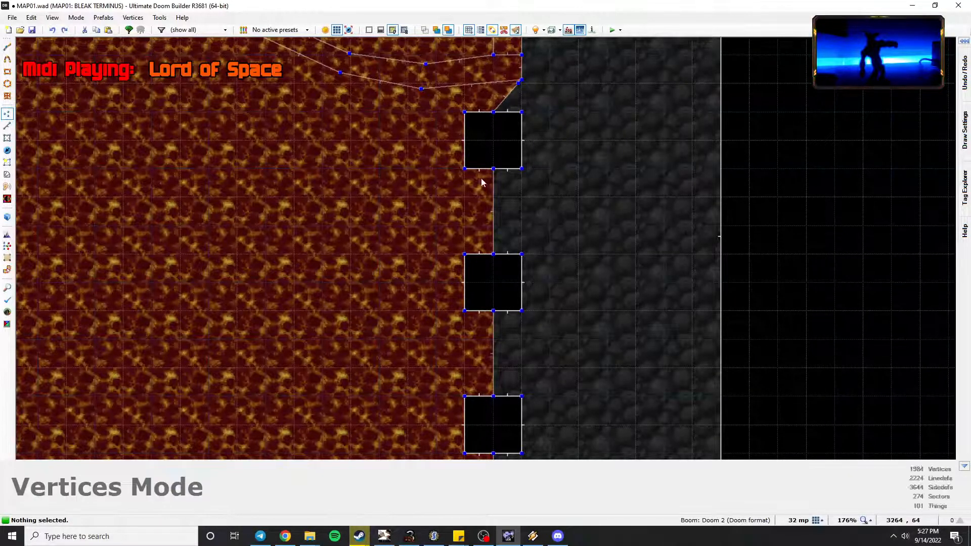
{"action": "scroll", "coordinate": [508, 123], "scroll_direction": "up", "scroll_amount": 2}
{"action": "key", "text": "ctrl+z"}
{"action": "scroll", "coordinate": [506, 196], "scroll_direction": "down", "scroll_amount": 1}
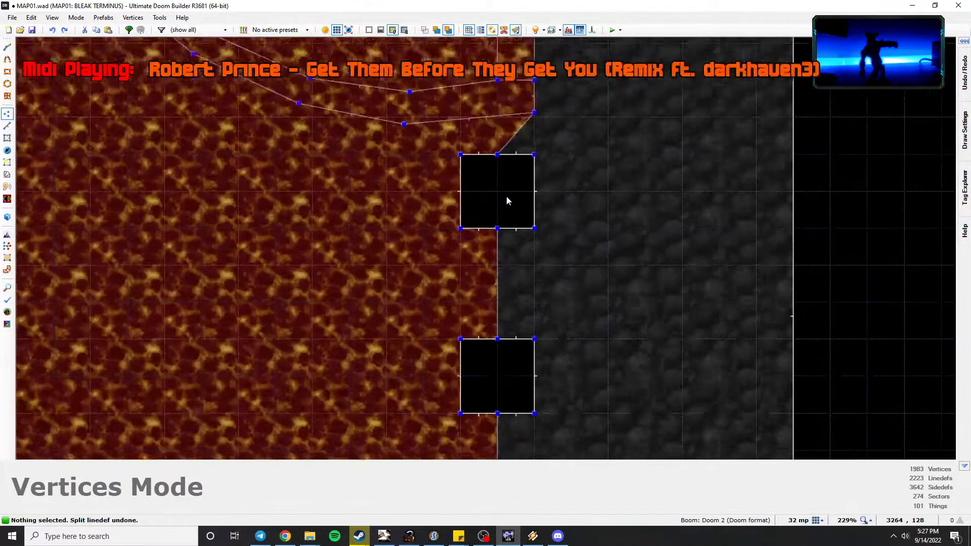
On a 16-unit grid, straighten the lava edge between rim and first pillar 16 units into the lava and draw a parallel line 32 units away.
{"action": "middle_click_drag", "start_coordinate": [508, 168], "coordinate": [513, 207]}
{"action": "right_click_drag", "start_coordinate": [521, 204], "coordinate": [508, 183]}
{"action": "key", "text": "bracketleft"}
{"action": "key", "text": "bracketright"}
{"action": "key", "text": "bracketright"}
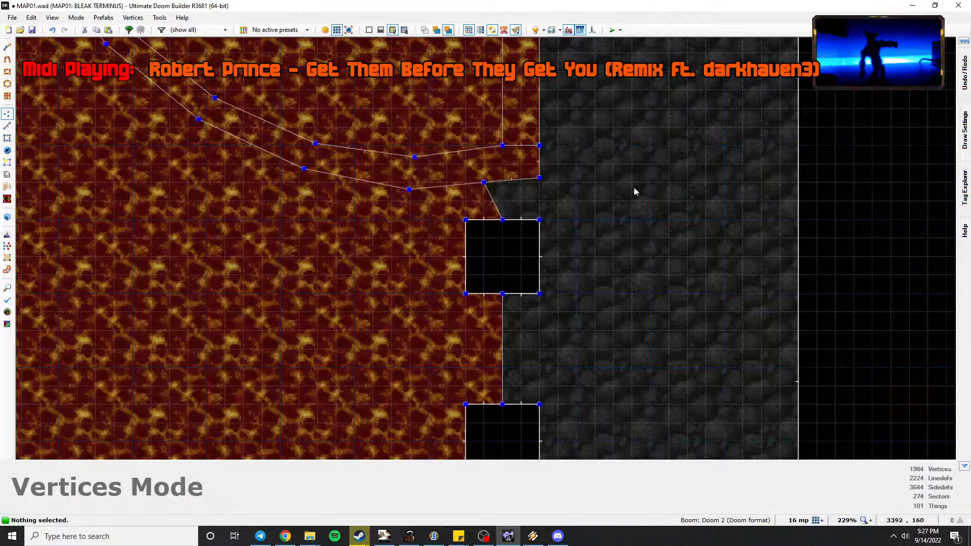
{"action": "right_click_drag", "start_coordinate": [514, 231], "coordinate": [496, 230]}
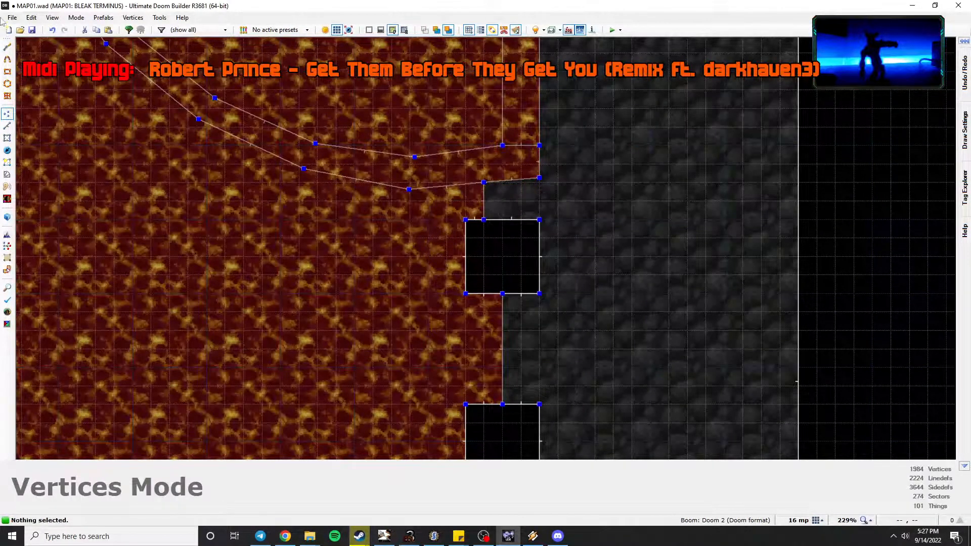
{"action": "left_click", "coordinate": [7, 47]}
{"action": "left_click", "coordinate": [520, 219]}
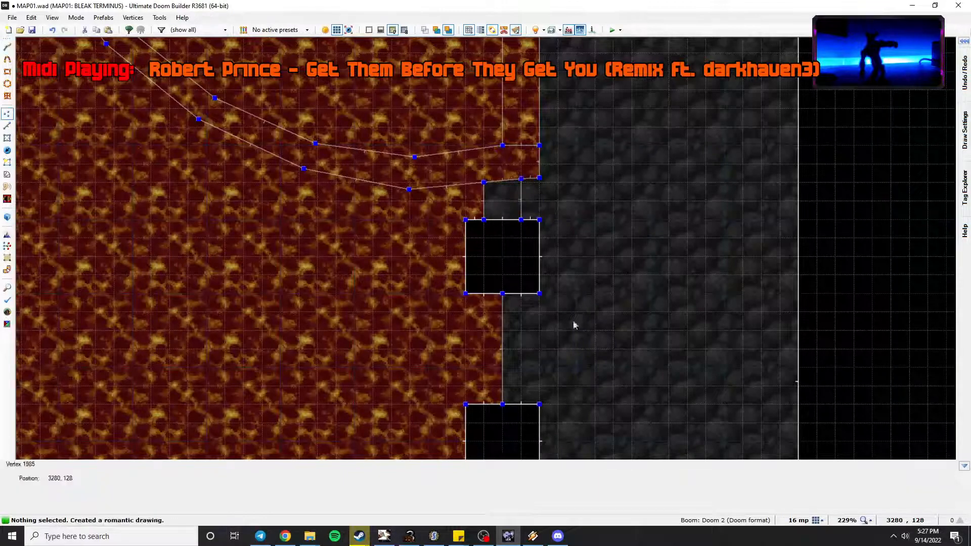
Draw a 32 by 96 rectangle centred in each of the two gaps between the three pillars.
{"action": "key", "text": "ctrl+shift+d"}
{"action": "left_click", "coordinate": [495, 165]}
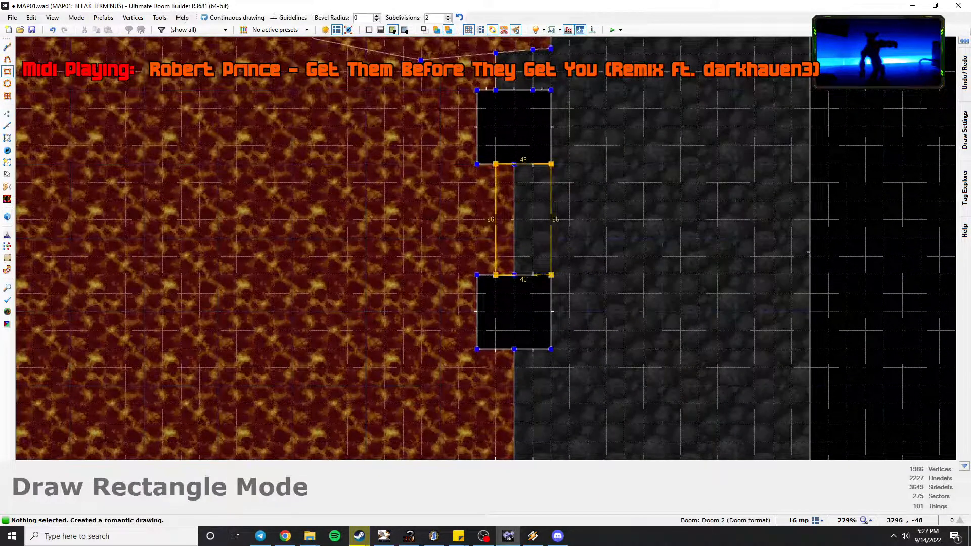
{"action": "left_click", "coordinate": [533, 277]}
{"action": "middle_click_drag", "start_coordinate": [596, 397], "coordinate": [596, 193]}
{"action": "key", "text": "ctrl+shift+d"}
{"action": "left_click", "coordinate": [497, 146]}
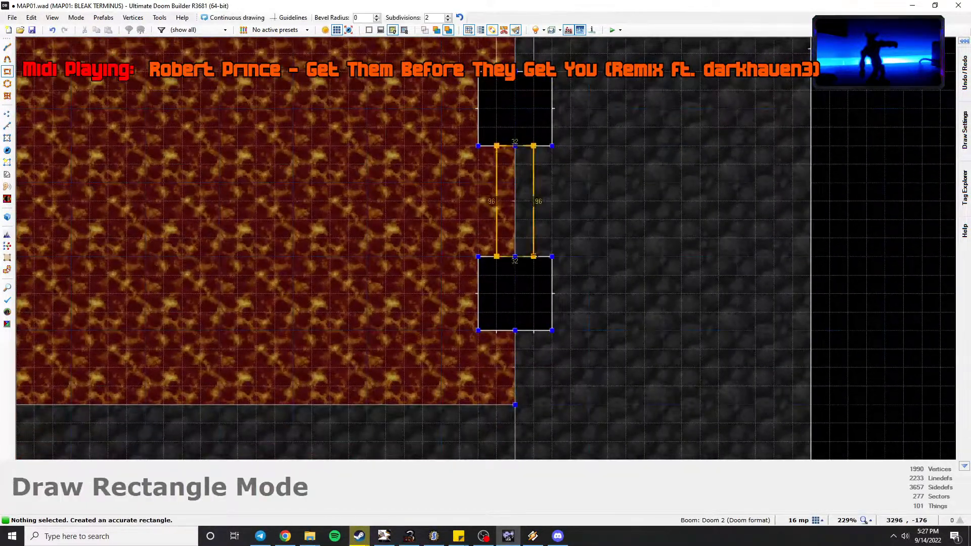
{"action": "left_click", "coordinate": [533, 256]}
Draw a 32-unit-wide centred rectangle from the third pillar to the end of the lava edge.
{"action": "middle_click_drag", "start_coordinate": [652, 332], "coordinate": [684, 257]}
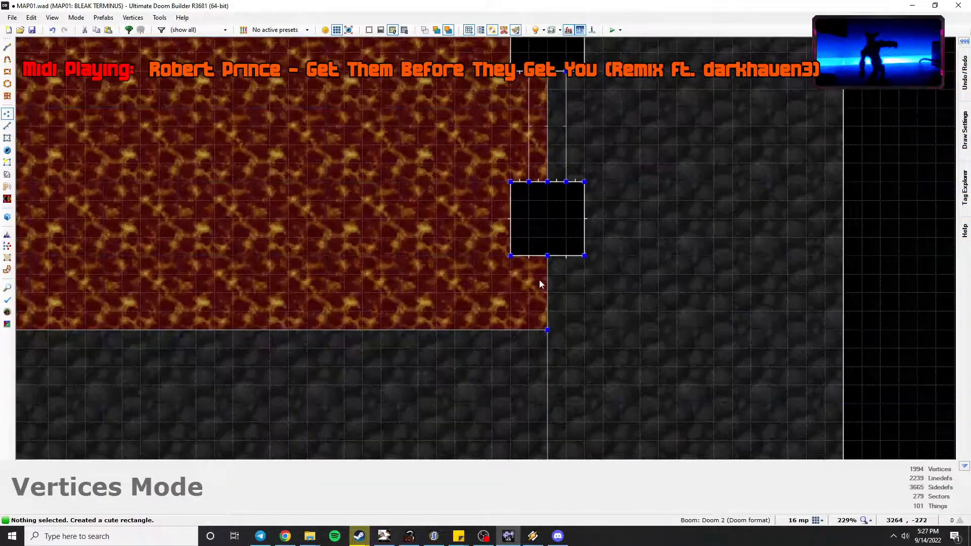
{"action": "key", "text": "ctrl+shift+d"}
{"action": "left_click", "coordinate": [529, 256]}
{"action": "left_click", "coordinate": [565, 330]}
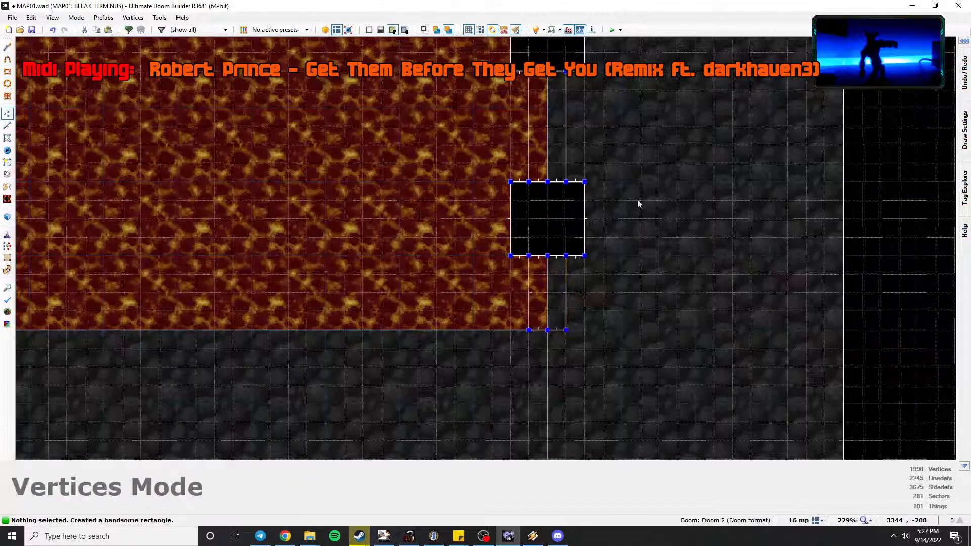
Draw a square at the lava's corner, as wide as the pillars, and delete its sectors to form a fourth pillar.
{"action": "left_click", "coordinate": [9, 71]}
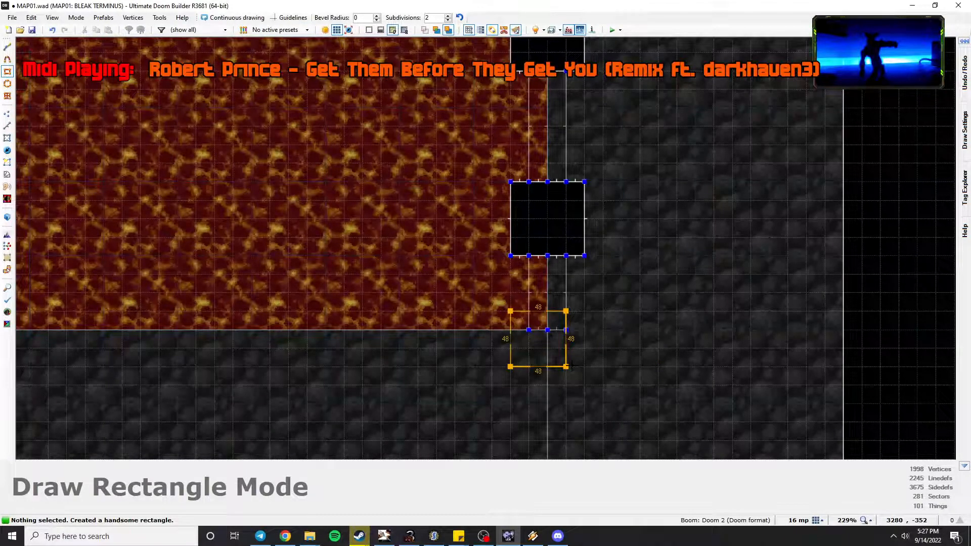
{"action": "left_click", "coordinate": [584, 385]}
{"action": "key", "text": "Delete"}
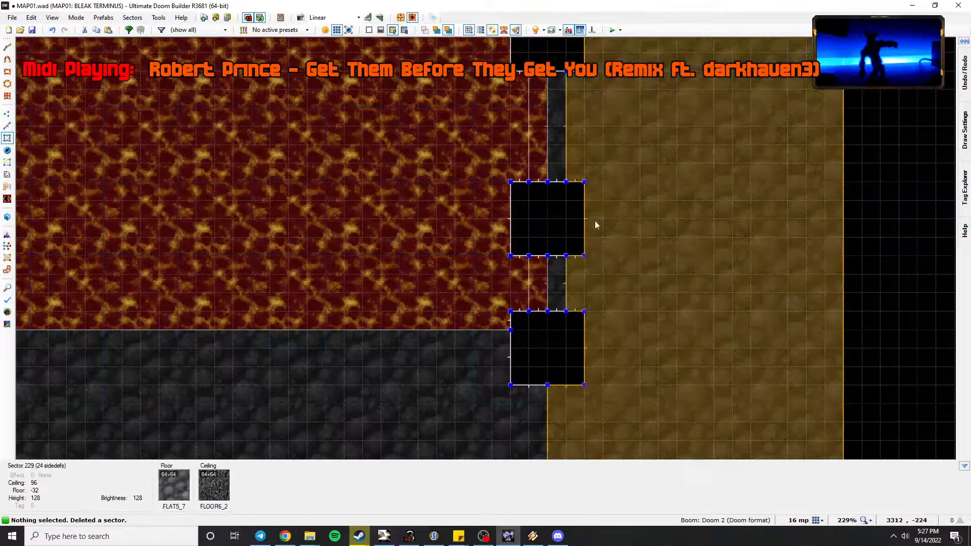
Undo the sector deletion and the square drawn at the lava's corner.
{"action": "scroll", "coordinate": [594, 283], "scroll_direction": "down", "scroll_amount": 3}
{"action": "middle_click_drag", "start_coordinate": [593, 283], "coordinate": [577, 345]}
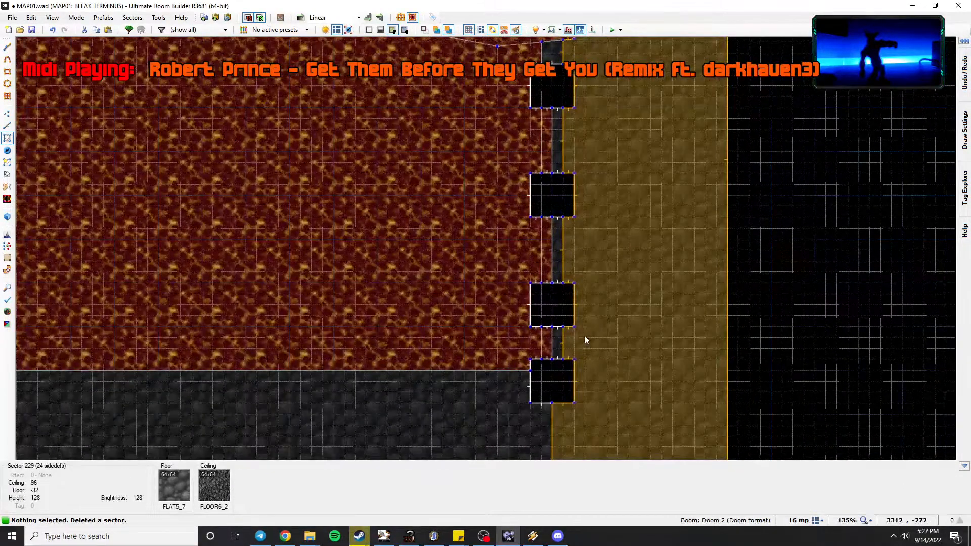
{"action": "scroll", "coordinate": [584, 335], "scroll_direction": "down", "scroll_amount": 1}
{"action": "key", "text": "ctrl+z"}
{"action": "middle_click_drag", "start_coordinate": [583, 338], "coordinate": [609, 326]}
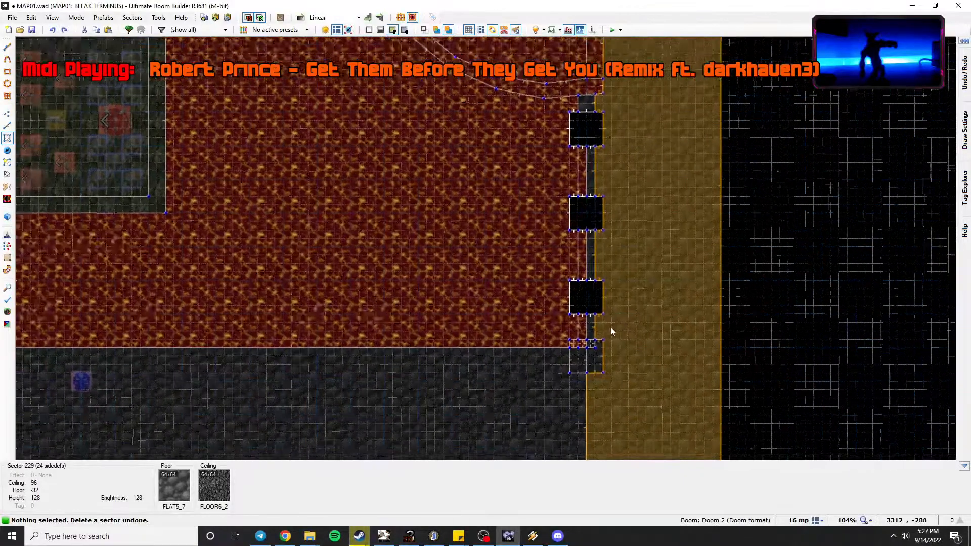
{"action": "key", "text": "ctrl+z"}
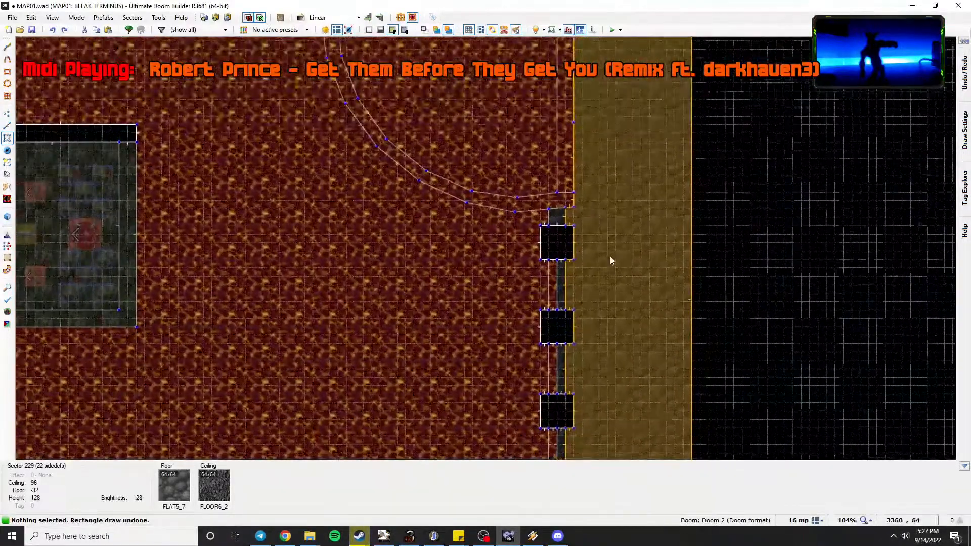
Merge the lava and stone halves of the strip between the first and second pillars into one stone sector.
{"action": "scroll", "coordinate": [611, 260], "scroll_direction": "up", "scroll_amount": 2}
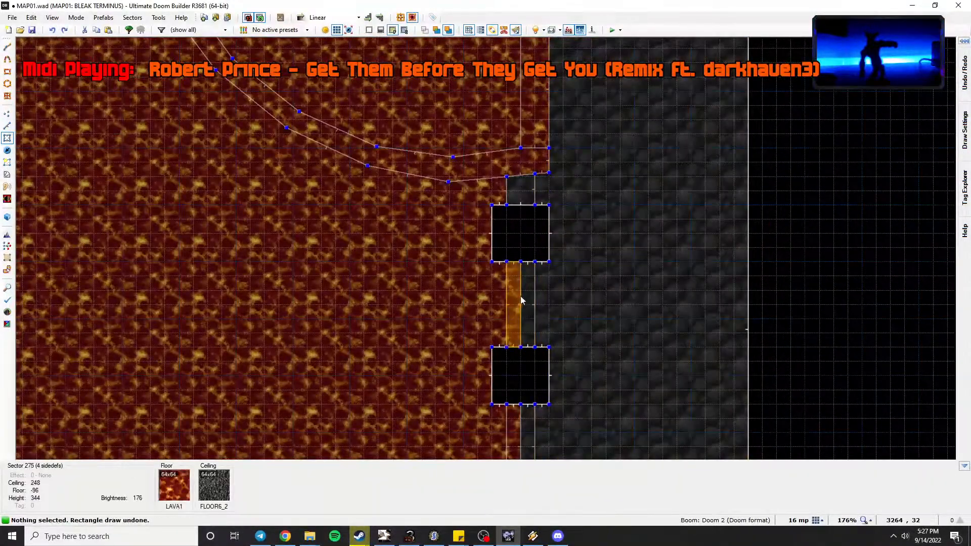
{"action": "left_click", "coordinate": [520, 297]}
{"action": "left_click", "coordinate": [530, 305]}
{"action": "middle_click_drag", "start_coordinate": [548, 319], "coordinate": [598, 189]}
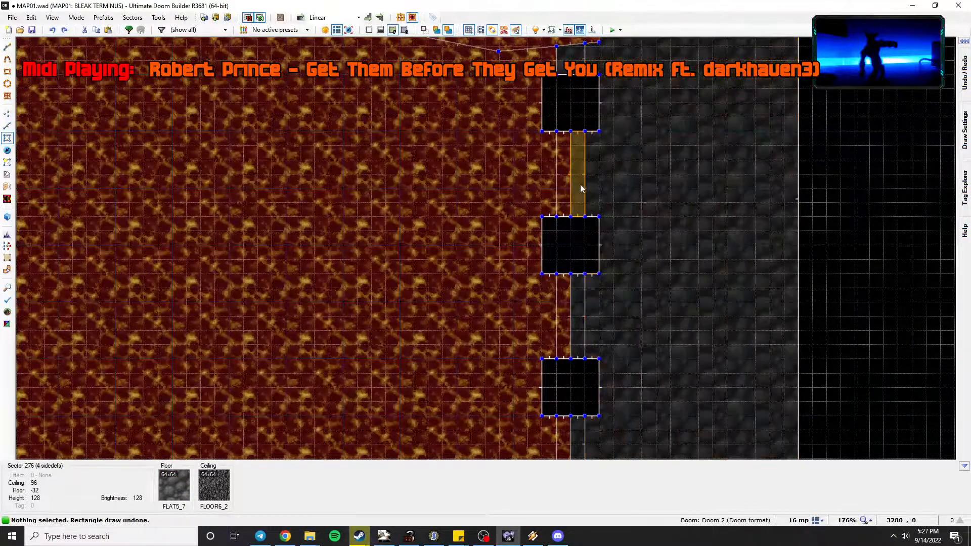
{"action": "left_click", "coordinate": [565, 185]}
{"action": "key", "text": "shift+j"}
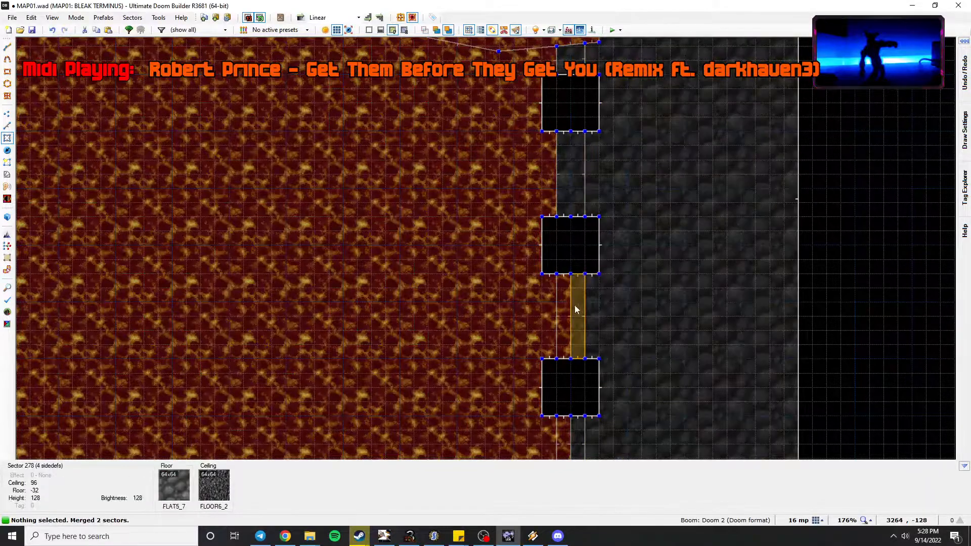
{"action": "left_click", "coordinate": [533, 536]}
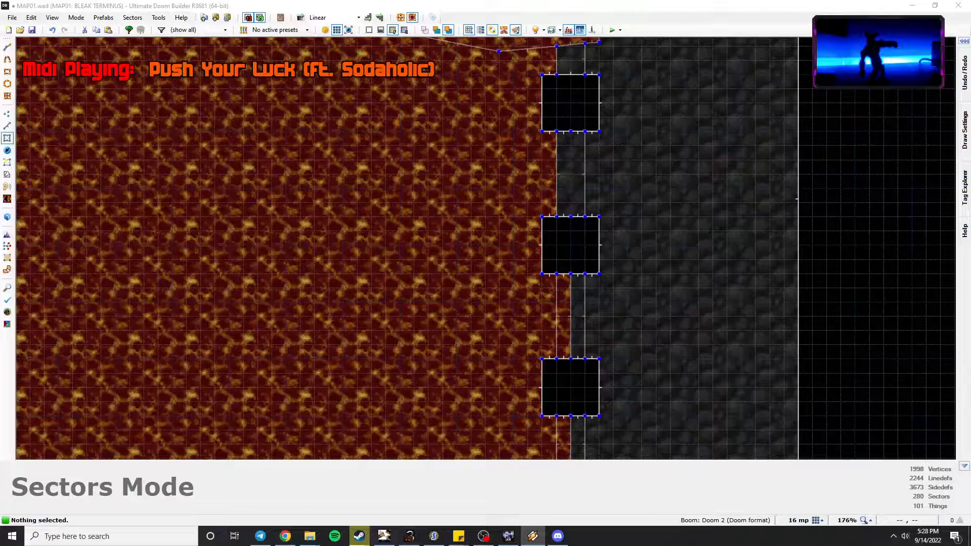
{"action": "left_click", "coordinate": [517, 5]}
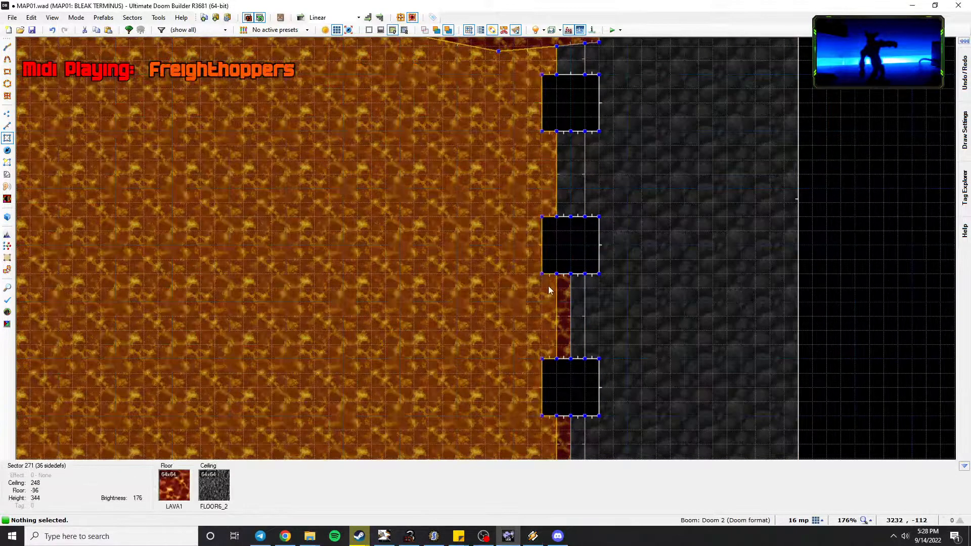
Merge the lava and stone halves of the strip between the second and third pillars and of the strip beyond the third pillar.
{"action": "middle_click_drag", "start_coordinate": [548, 286], "coordinate": [541, 176]}
{"action": "left_click", "coordinate": [567, 217]}
{"action": "key", "text": "shift+j"}
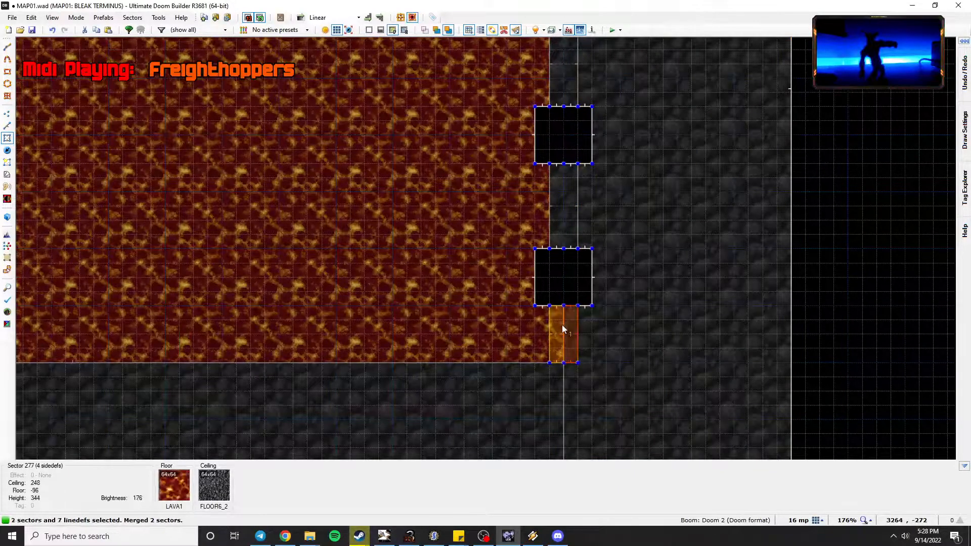
{"action": "key", "text": "shift+j"}
In 3D view, select the three strip floors along the pillars and raise them to -24.
{"action": "key", "text": "q"}
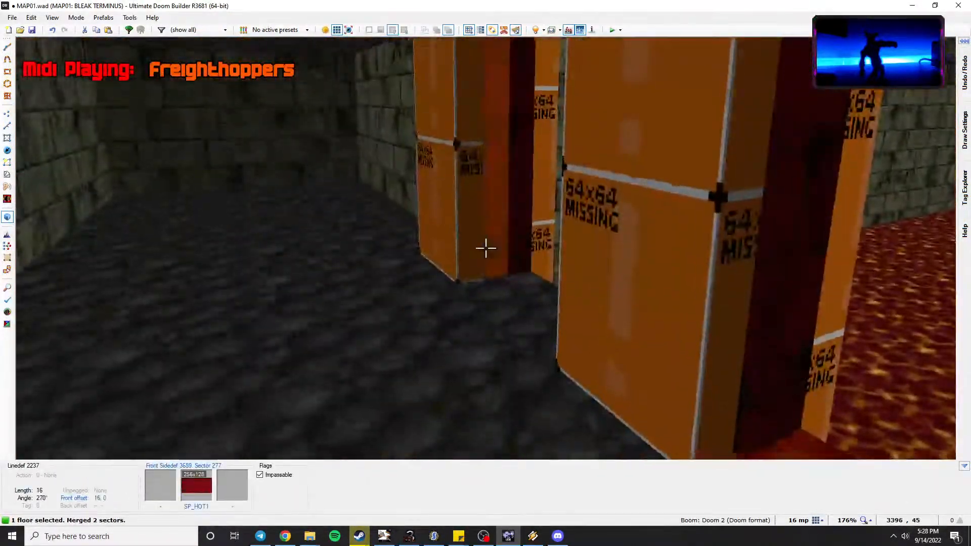
{"action": "left_click", "coordinate": [485, 248]}
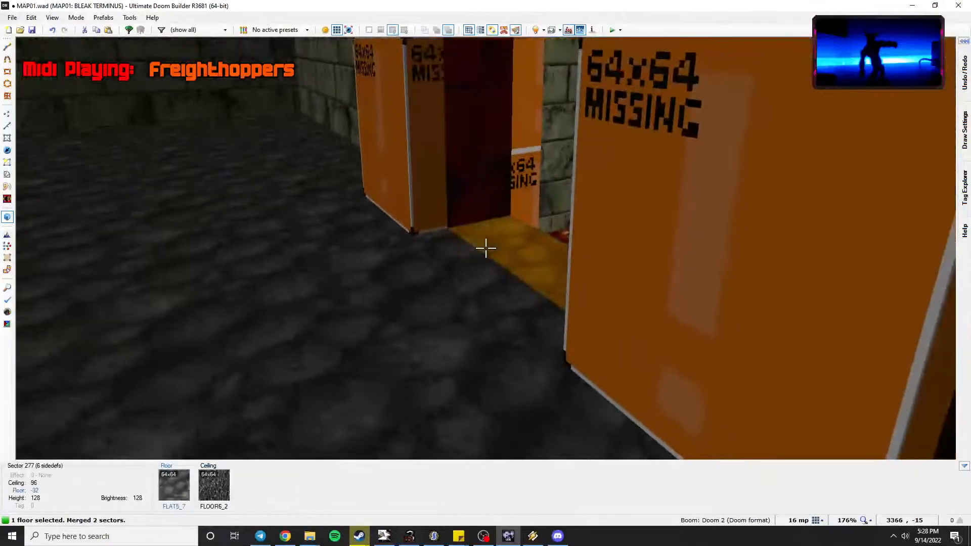
{"action": "left_click", "coordinate": [485, 248]}
{"action": "left_click", "coordinate": [485, 248]}
{"action": "scroll", "coordinate": [485, 248], "scroll_direction": "up", "scroll_amount": 1}
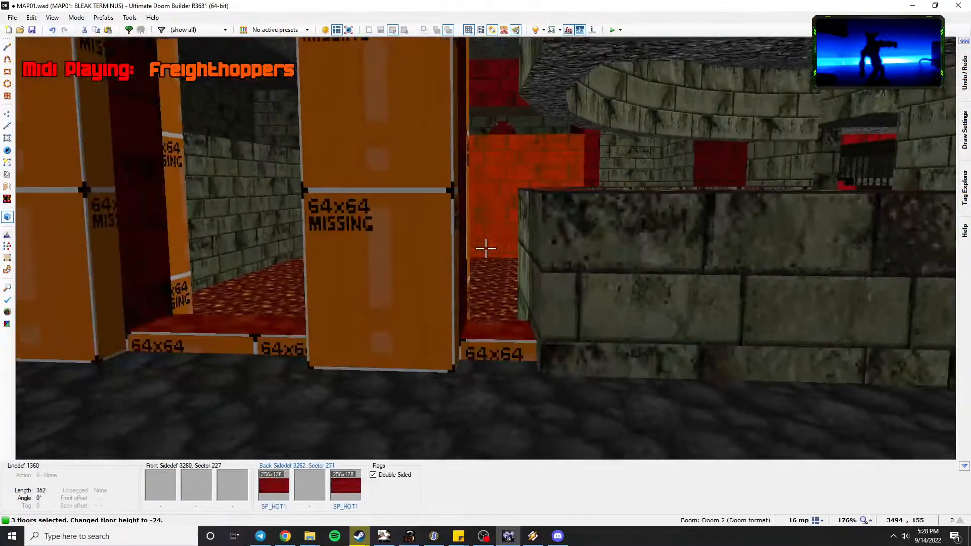
Raise the three selected strip floors between the pillars to -8 and clear the selection.
{"action": "scroll", "coordinate": [485, 247], "scroll_direction": "up", "scroll_amount": 1}
{"action": "scroll", "coordinate": [485, 248], "scroll_direction": "up", "scroll_amount": 1}
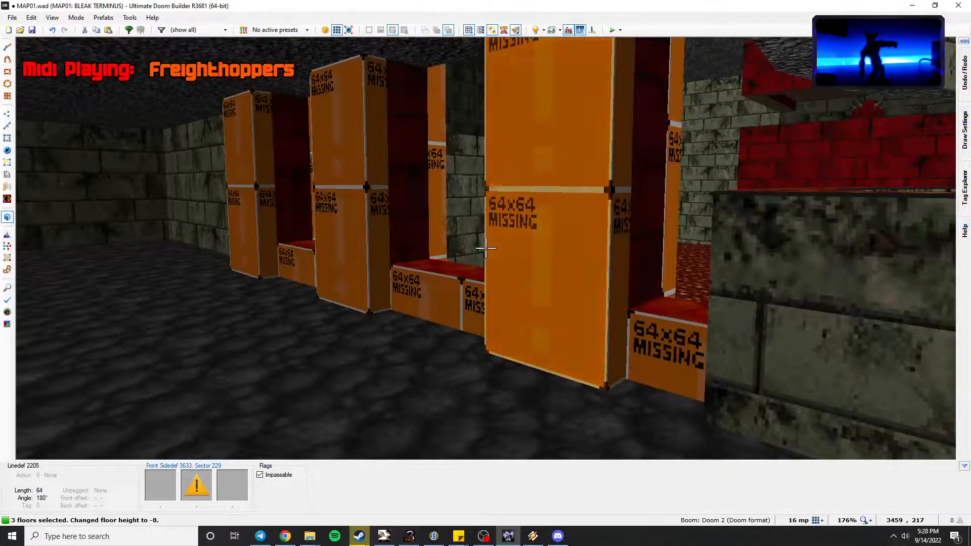
{"action": "key", "text": "c"}
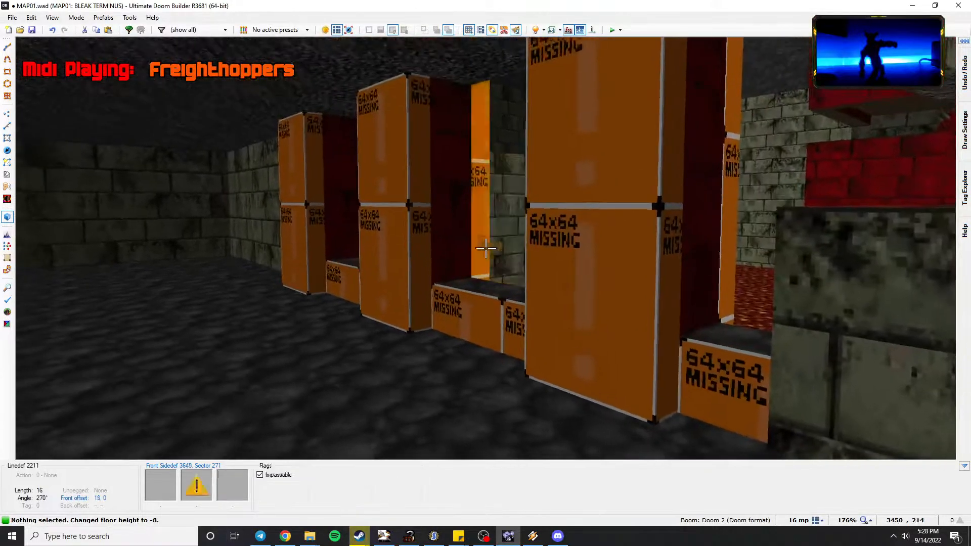
Flood-fill the missing textures on the pillars and the raised ledges between them with SP_HOT1.
{"action": "middle_click", "coordinate": [485, 248]}
{"action": "middle_click", "coordinate": [485, 247], "text": "ctrl"}
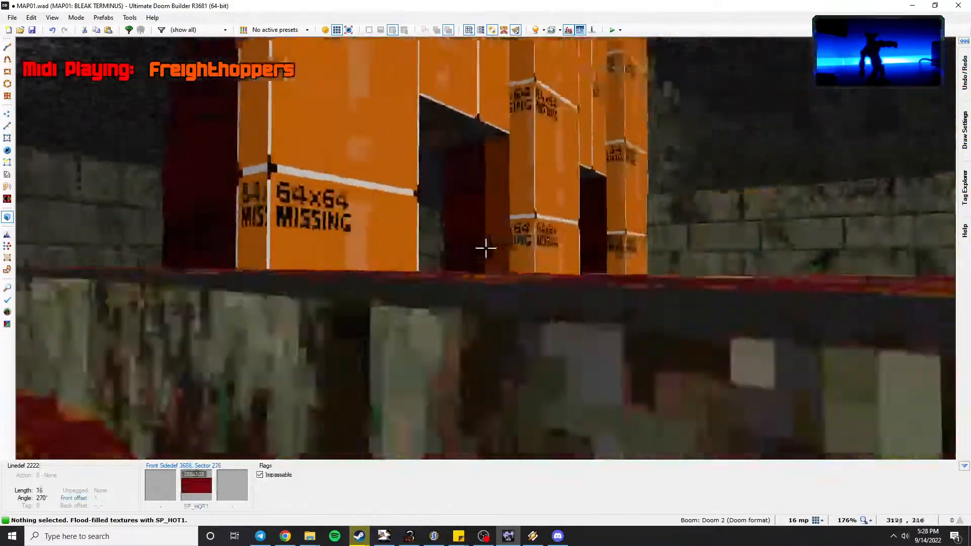
{"action": "middle_click", "coordinate": [485, 248], "text": "ctrl"}
{"action": "key", "text": "w"}
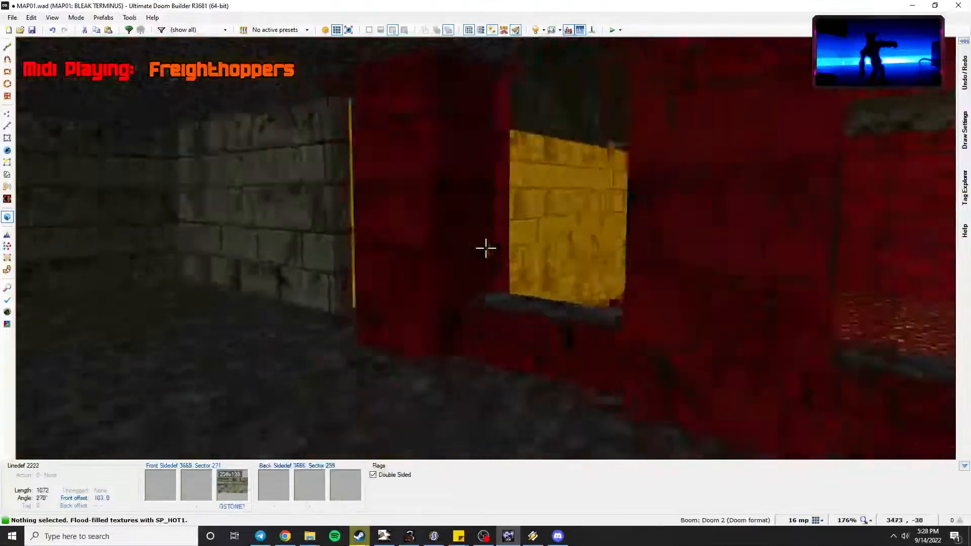
{"action": "key", "text": "w"}
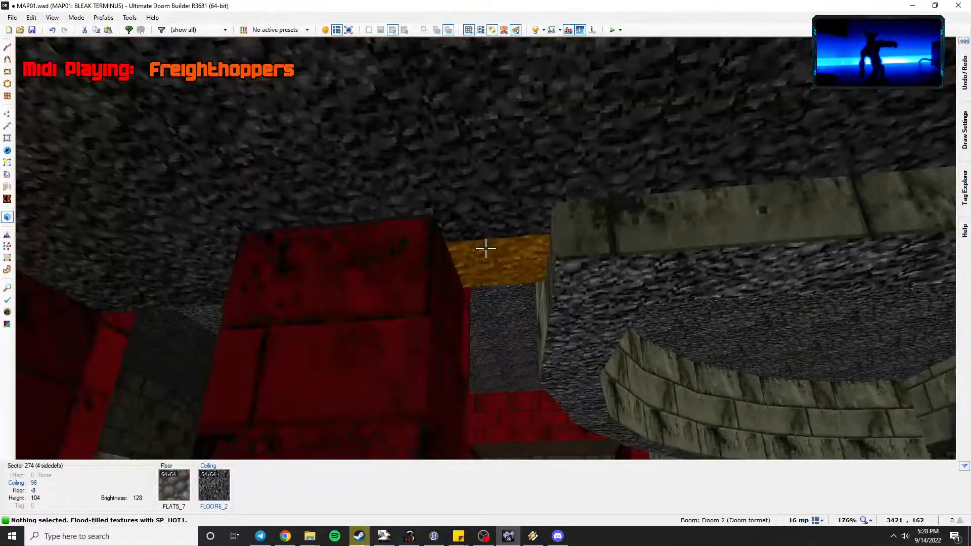
Lower the ceiling over the ledge between the first pillar and the stone wall to 80, then deselect it.
{"action": "left_click", "coordinate": [485, 248]}
{"action": "scroll", "coordinate": [486, 248], "scroll_direction": "down", "scroll_amount": 2}
{"action": "key", "text": "s"}
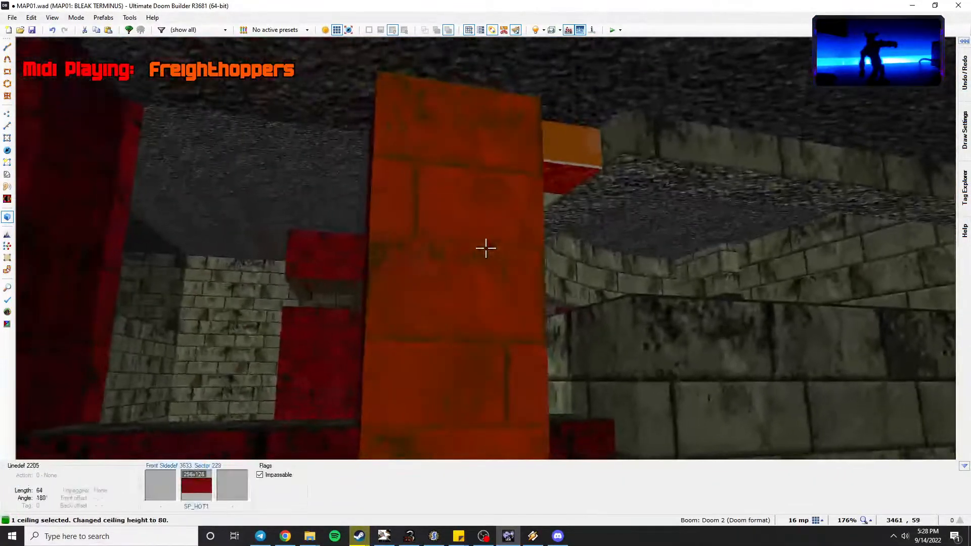
{"action": "key", "text": "c"}
Copy SP_HOT1 from the pillar onto the missing wall above the lowered opening and auto-align the textures horizontally.
{"action": "key", "text": "ctrl+c"}
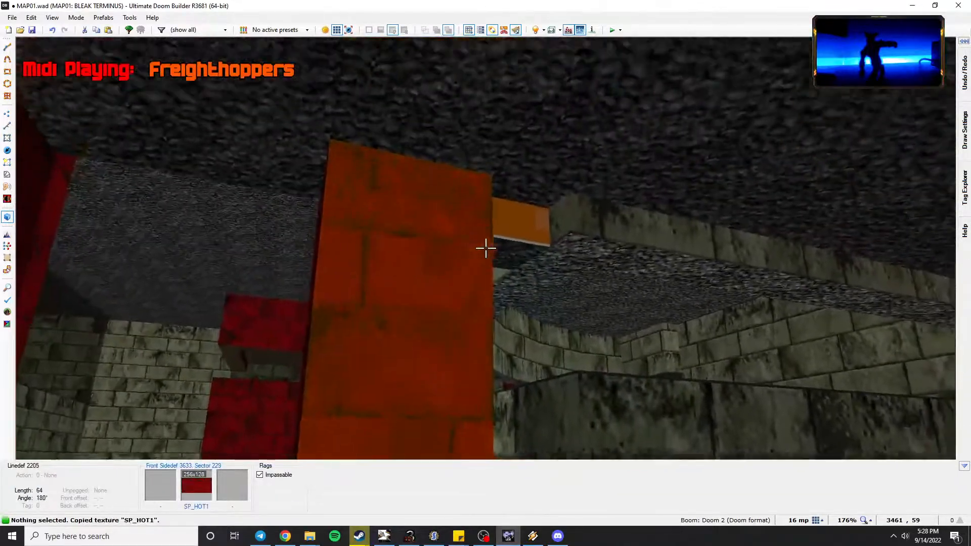
{"action": "middle_click", "coordinate": [485, 249]}
{"action": "key", "text": "a"}
{"action": "key", "text": "d"}
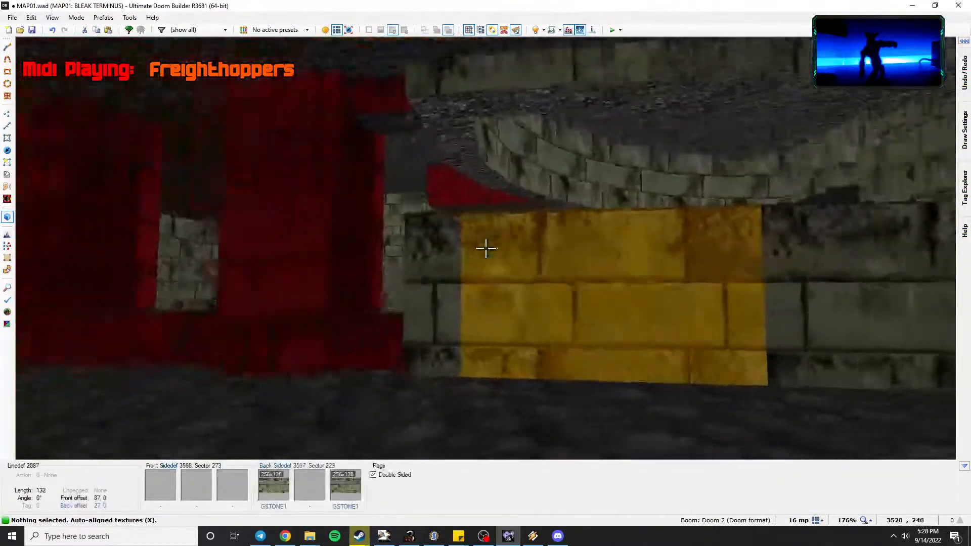
{"action": "key", "text": "w"}
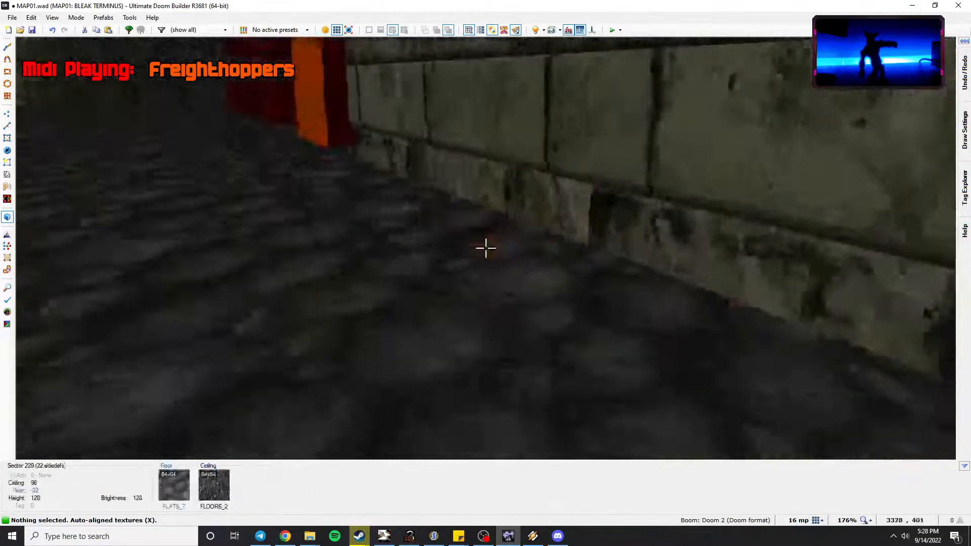
In the 2D map, add a vertex on the corridor's outer wall and move its corner vertex to cut the corner diagonally.
{"action": "key", "text": "e"}
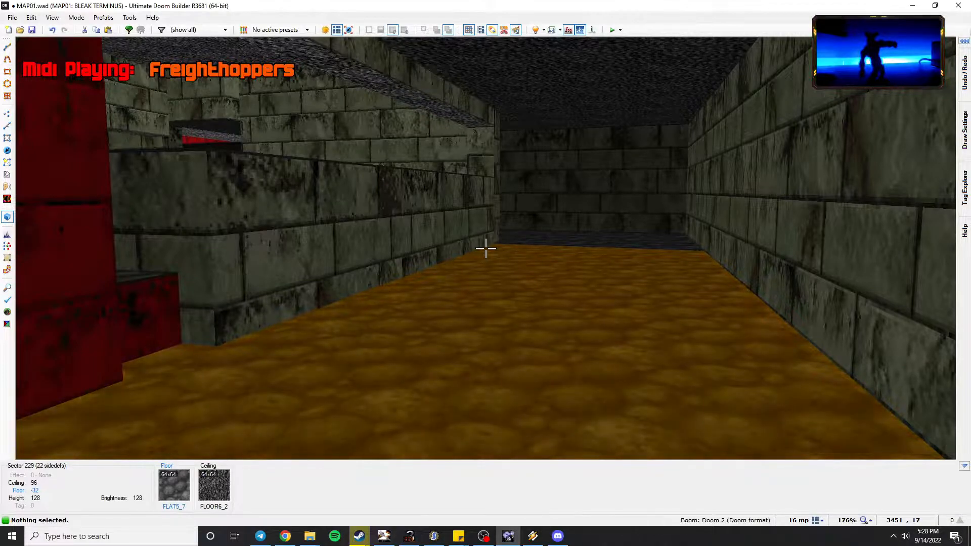
{"action": "key", "text": "e"}
{"action": "key", "text": "q"}
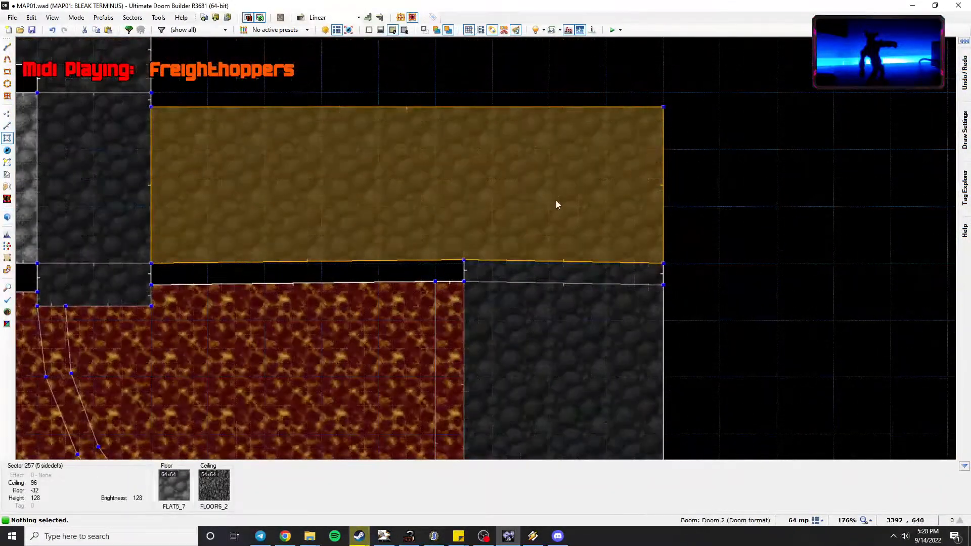
{"action": "key", "text": "v"}
{"action": "right_click", "coordinate": [543, 106]}
{"action": "right_click_drag", "start_coordinate": [665, 109], "coordinate": [653, 188]}
{"action": "key", "text": "q"}
{"action": "key", "text": "e"}
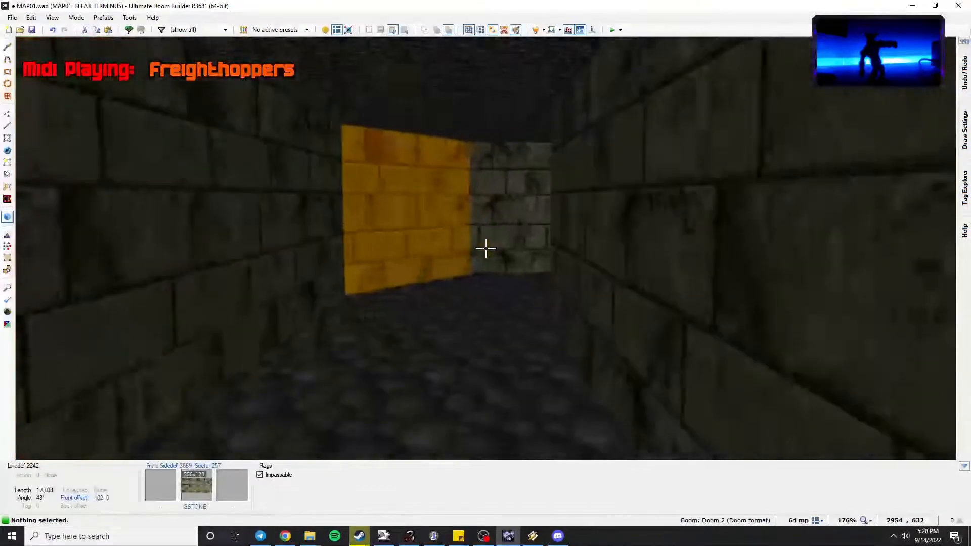
Inspect the reshaped corridor in 3D view and save the map.
{"action": "key", "text": "w"}
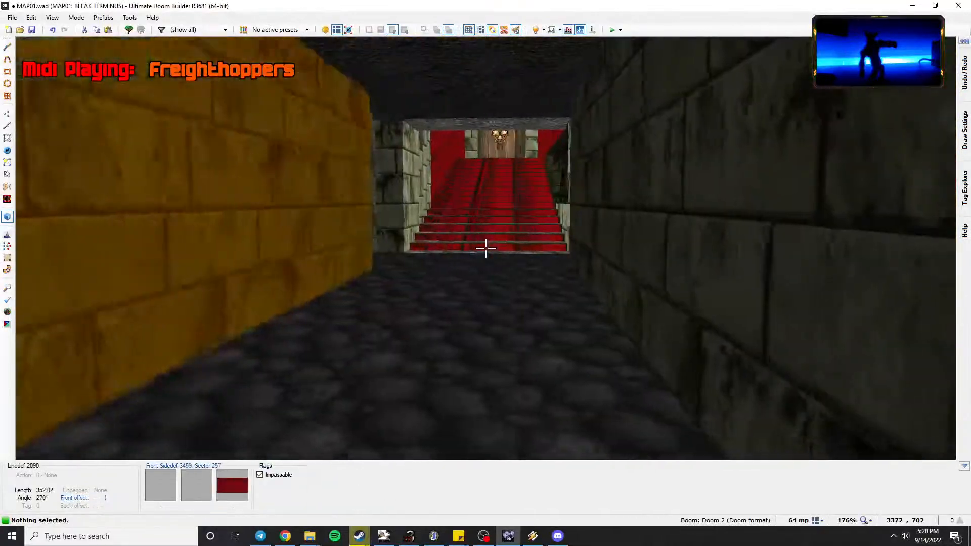
{"action": "key", "text": "w"}
{"action": "key", "text": "ctrl+s"}
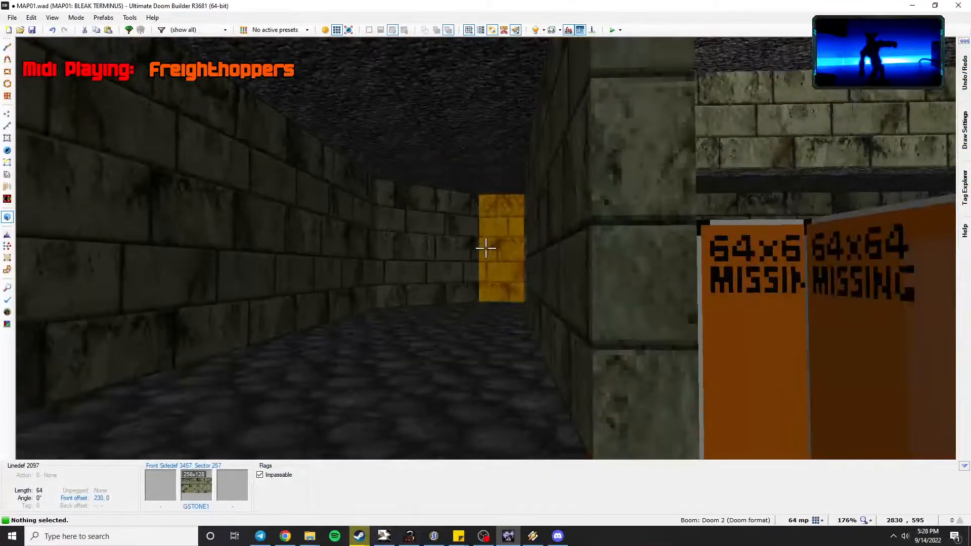
{"action": "key", "text": "w"}
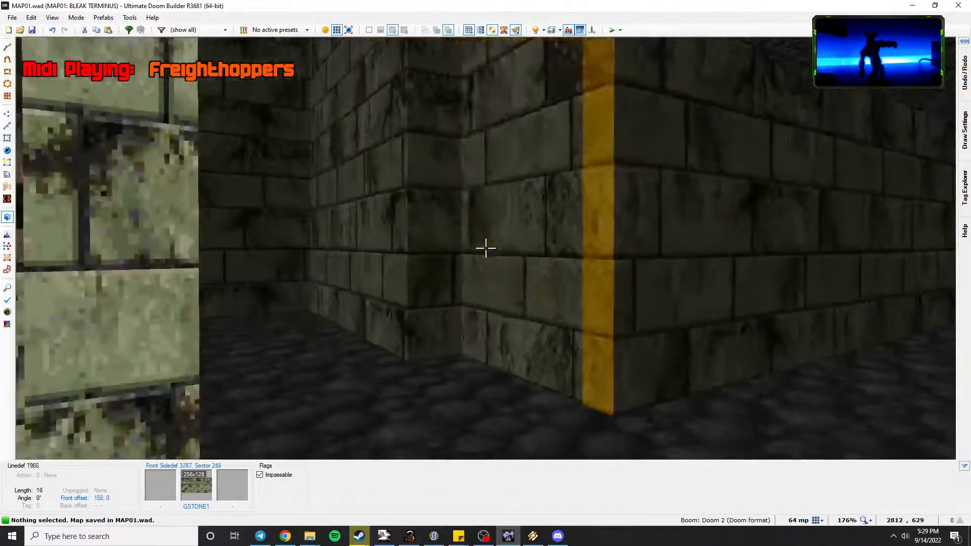
{"action": "key", "text": "w"}
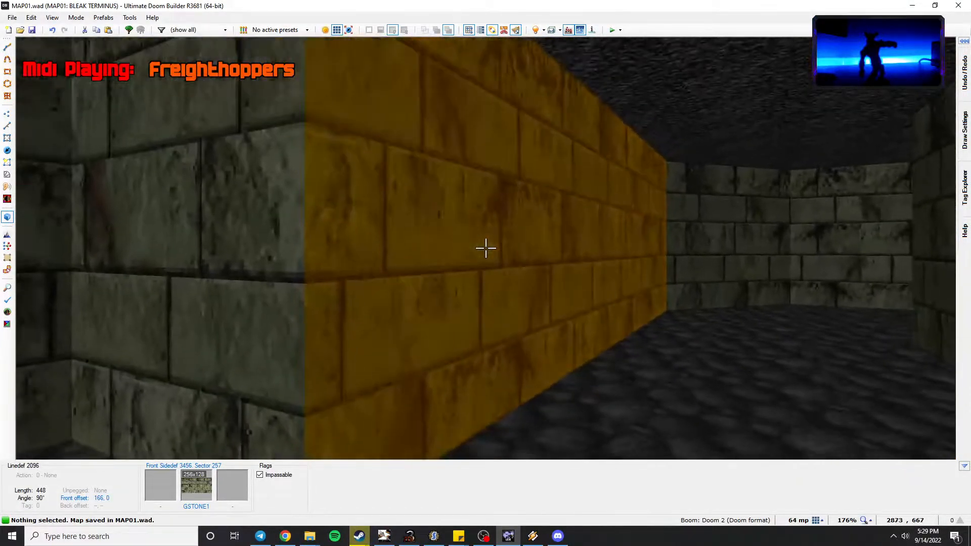
{"action": "key", "text": "s"}
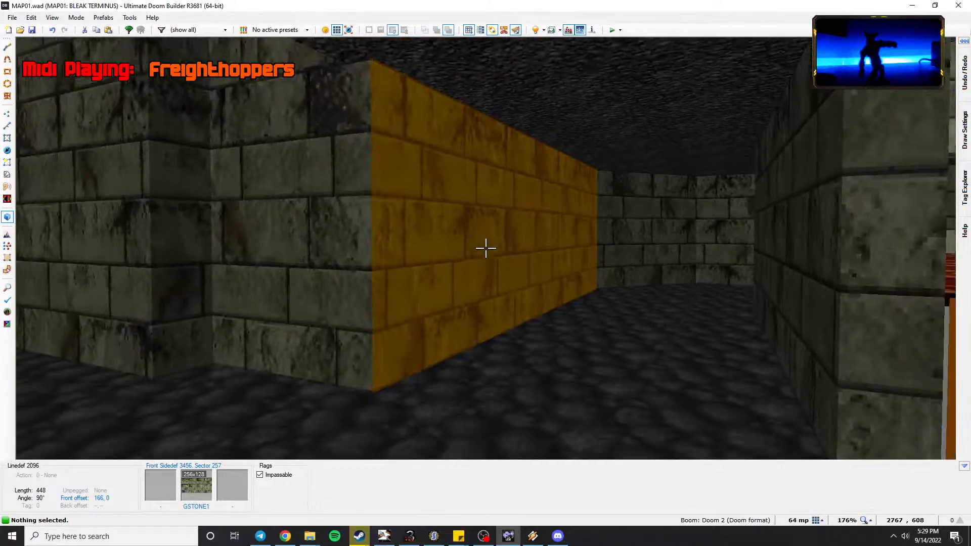
{"action": "key", "text": "w"}
Draw a strip outside the corridor and walkway walls with lines of 448, 192 and 1408 units, closing at the room's lower outer corner.
{"action": "key", "text": "q"}
{"action": "scroll", "coordinate": [487, 253], "scroll_direction": "down", "scroll_amount": 2}
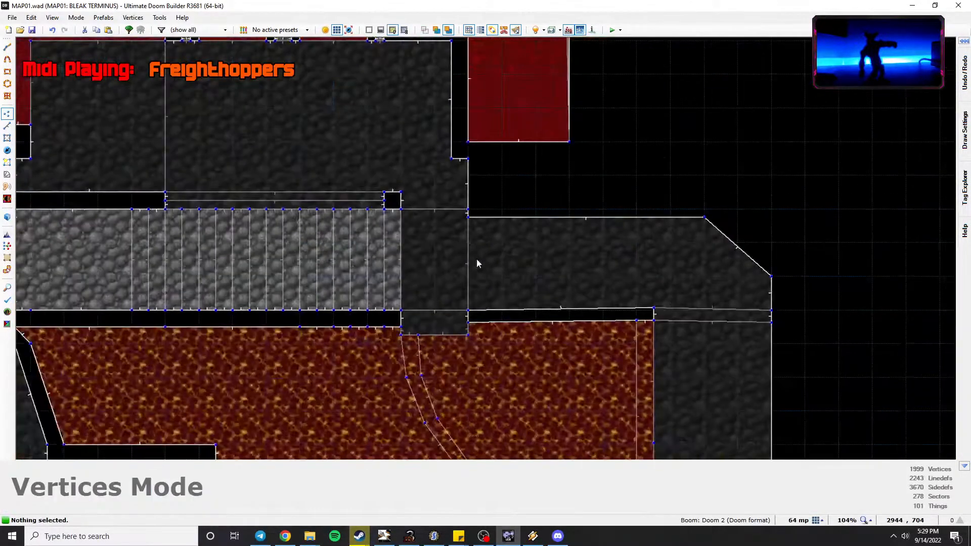
{"action": "middle_click_drag", "start_coordinate": [476, 260], "coordinate": [392, 257]}
{"action": "left_click", "coordinate": [11, 49]}
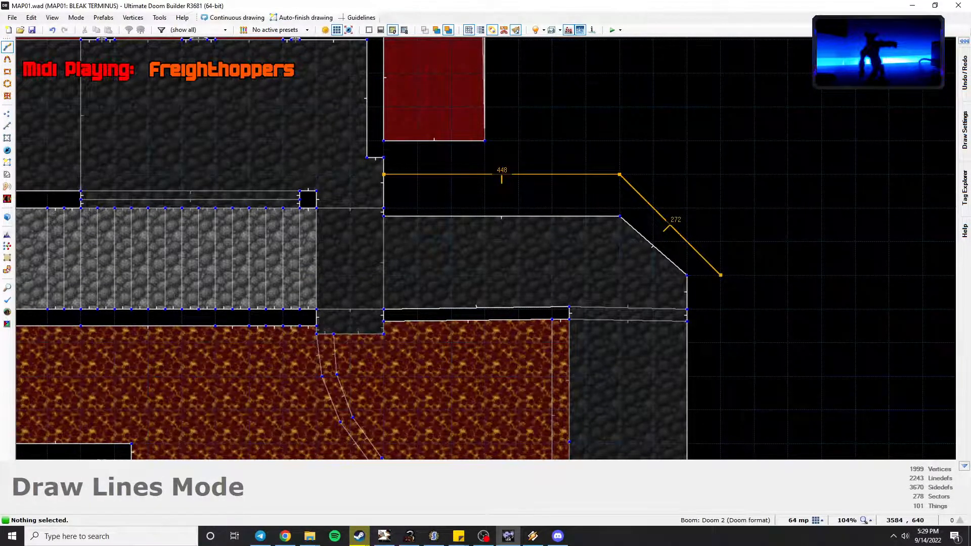
{"action": "middle_click_drag", "start_coordinate": [737, 376], "coordinate": [740, 304]}
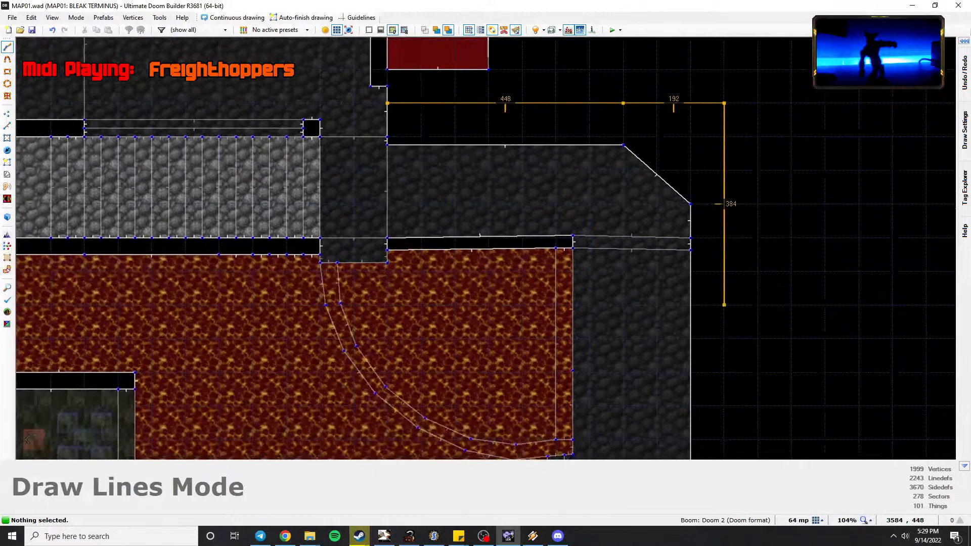
{"action": "middle_click_drag", "start_coordinate": [724, 372], "coordinate": [693, 112]}
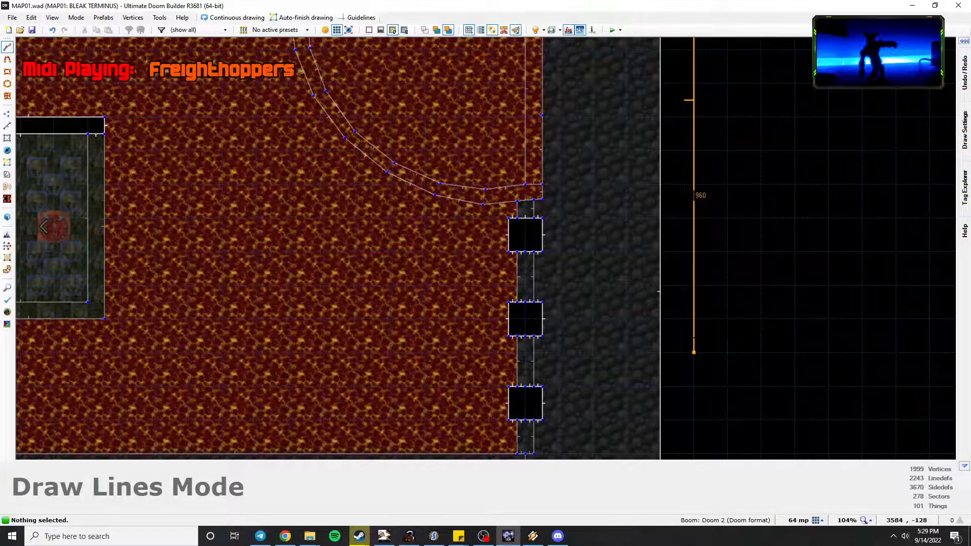
{"action": "middle_click_drag", "start_coordinate": [694, 386], "coordinate": [682, 167]}
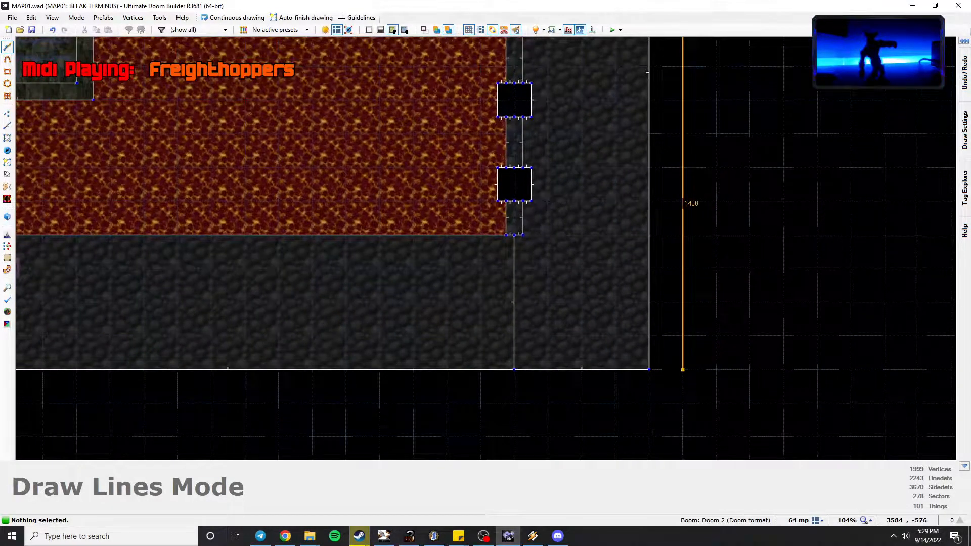
{"action": "left_click", "coordinate": [683, 369]}
{"action": "left_click", "coordinate": [649, 369]}
{"action": "right_click", "coordinate": [649, 369]}
{"action": "middle_click_drag", "start_coordinate": [659, 76], "coordinate": [609, 349]}
In 3D view, raise the new outer strip's floor to 32 and clear the selection.
{"action": "key", "text": "q"}
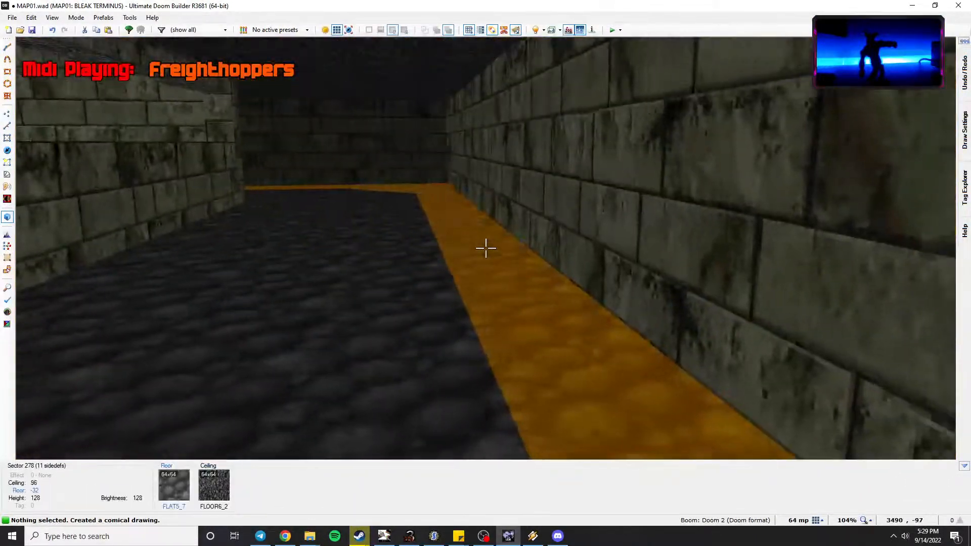
{"action": "left_click", "coordinate": [486, 248]}
{"action": "scroll", "coordinate": [485, 247], "scroll_direction": "up", "scroll_amount": 9}
{"action": "scroll", "coordinate": [485, 248], "scroll_direction": "down", "scroll_amount": 1}
{"action": "key", "text": "w"}
{"action": "key", "text": "s"}
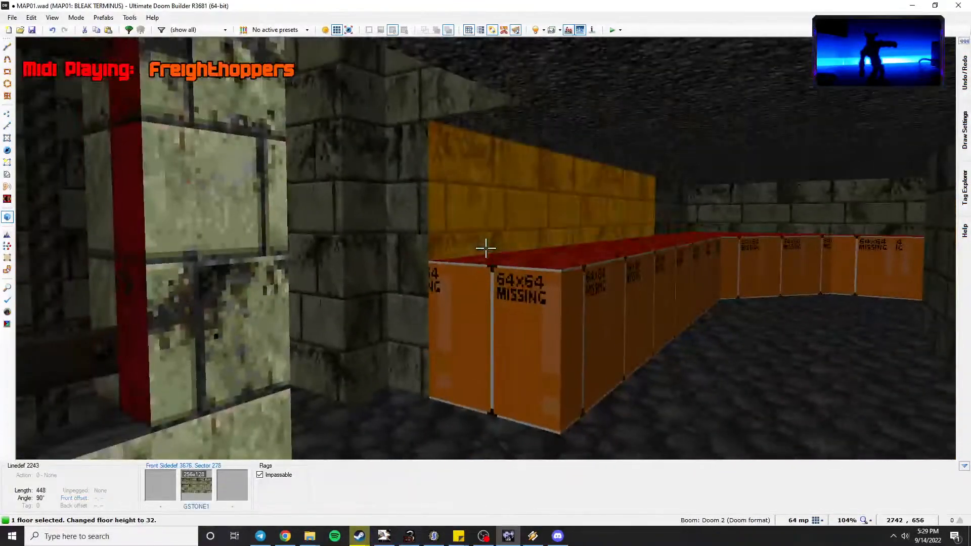
{"action": "key", "text": "w"}
{"action": "key", "text": "c"}
Raise the ceilings of the outer strip and the adjoining corridor together to 160, then clear the selection.
{"action": "left_click", "coordinate": [485, 248]}
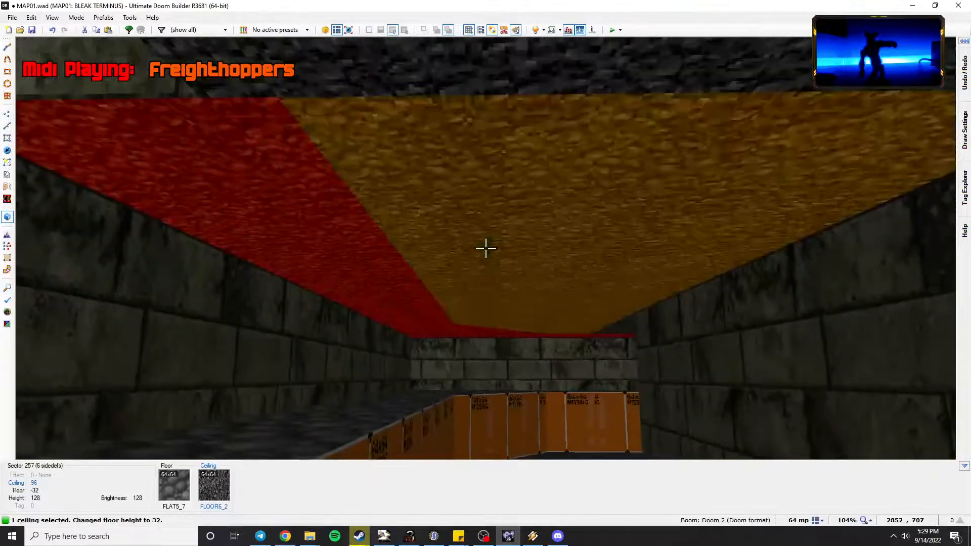
{"action": "left_click", "coordinate": [485, 248]}
{"action": "key", "text": "s"}
{"action": "scroll", "coordinate": [485, 248], "scroll_direction": "up", "scroll_amount": 4}
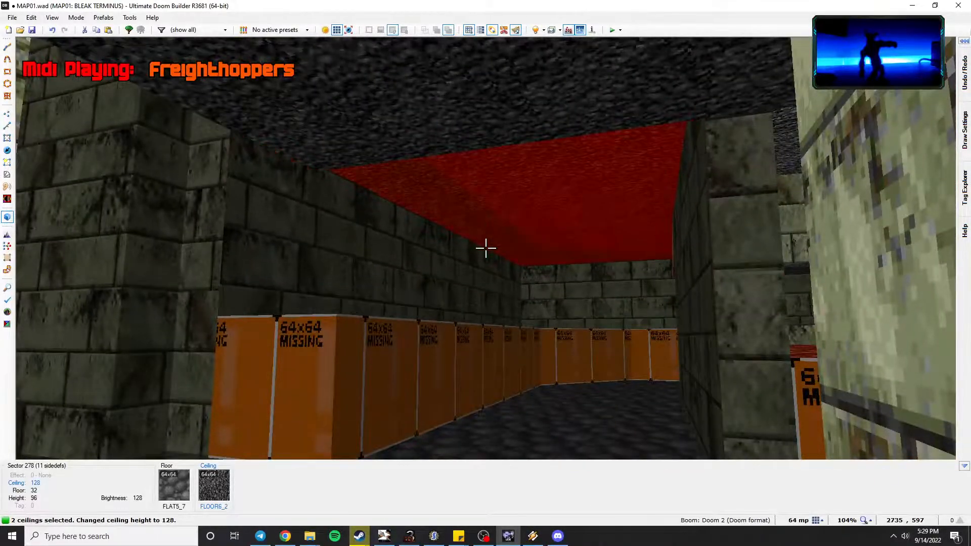
{"action": "scroll", "coordinate": [485, 248], "scroll_direction": "up", "scroll_amount": 2}
{"action": "key", "text": "w"}
{"action": "key", "text": "w"}
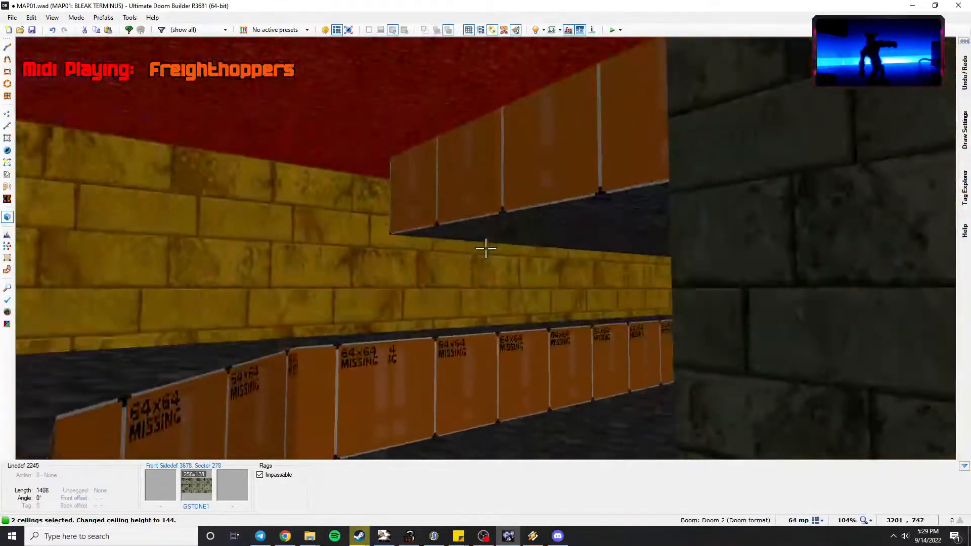
{"action": "scroll", "coordinate": [485, 247], "scroll_direction": "up", "scroll_amount": 2}
{"action": "key", "text": "c"}
Select the ceilings of the lava-side walkway and the small sector joining it to the corridor, and raise them together.
{"action": "key", "text": "w"}
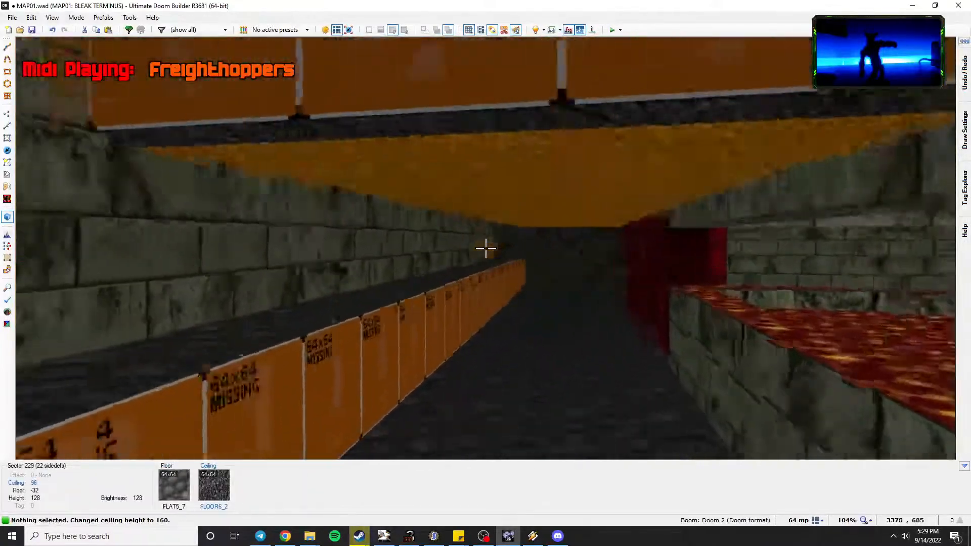
{"action": "key", "text": "w"}
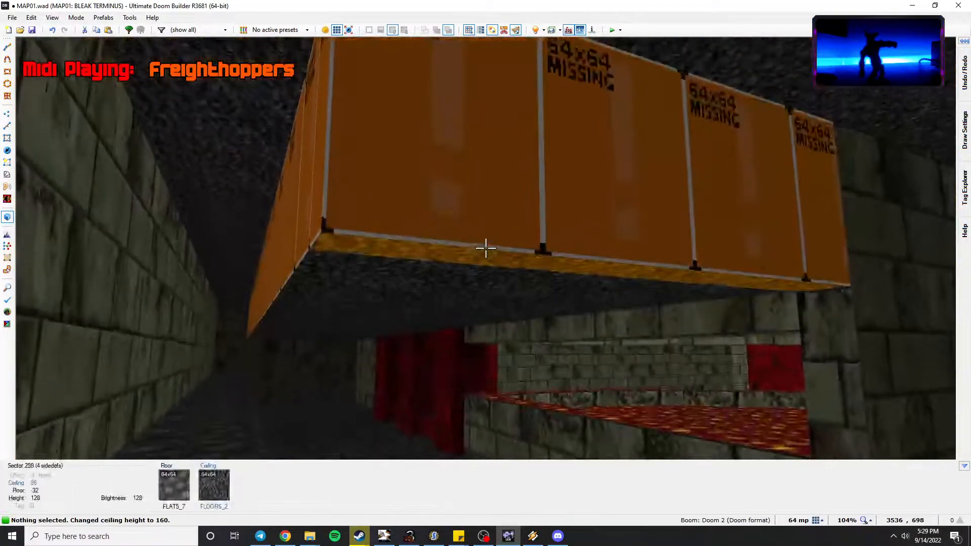
{"action": "left_click", "coordinate": [485, 247]}
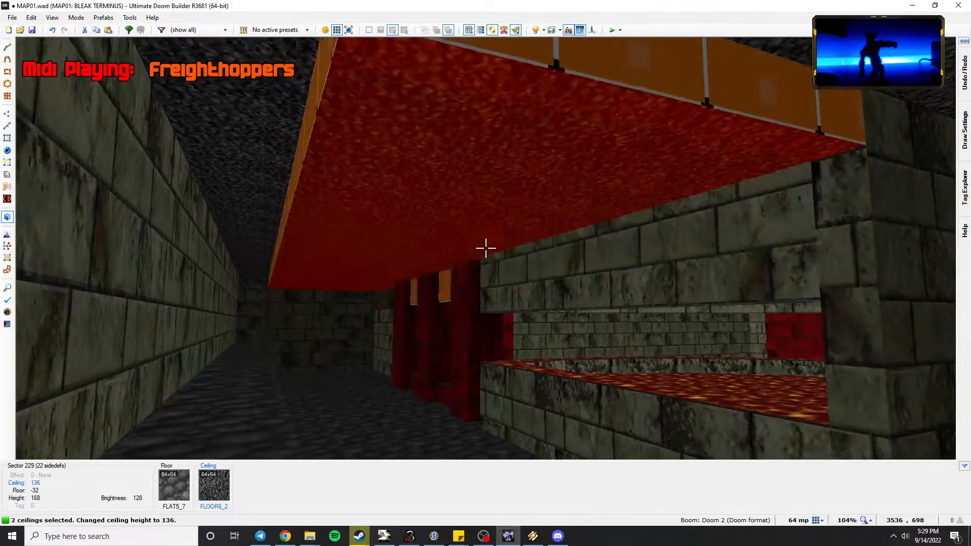
{"action": "scroll", "coordinate": [485, 248], "scroll_direction": "up", "scroll_amount": 5}
Try flood-filling the outer ledge's missing textures with GSTONE1 and undo the fill.
{"action": "key", "text": "d"}
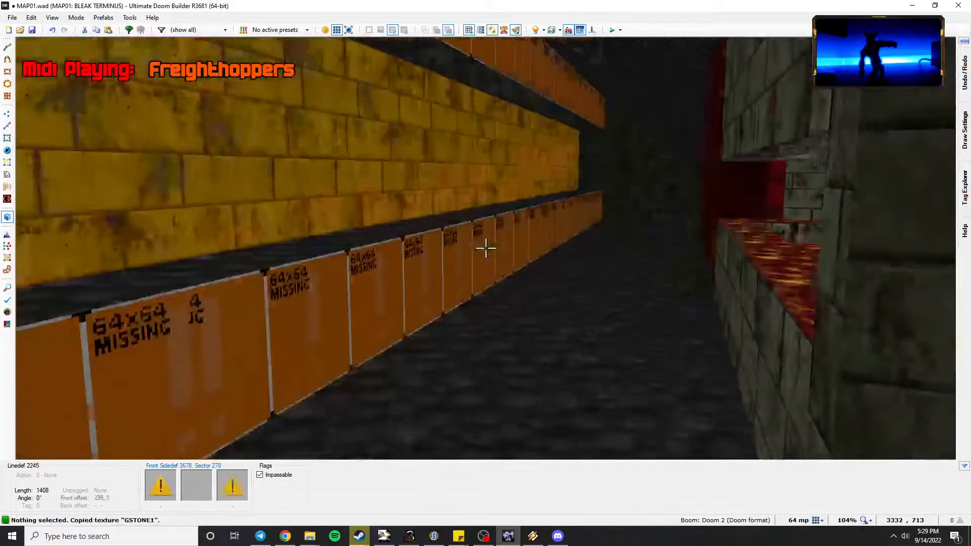
{"action": "left_click", "coordinate": [485, 248], "text": "ctrl+shift"}
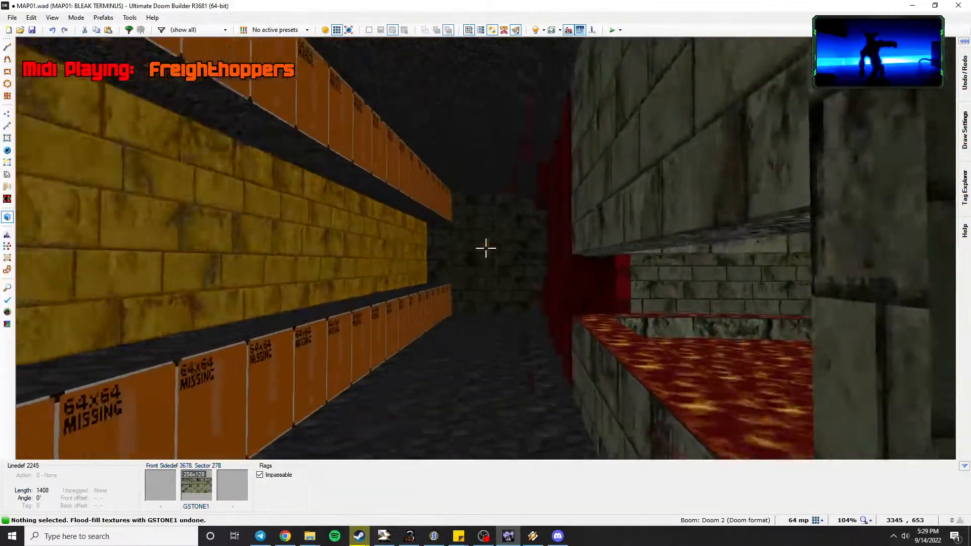
{"action": "key", "text": "w"}
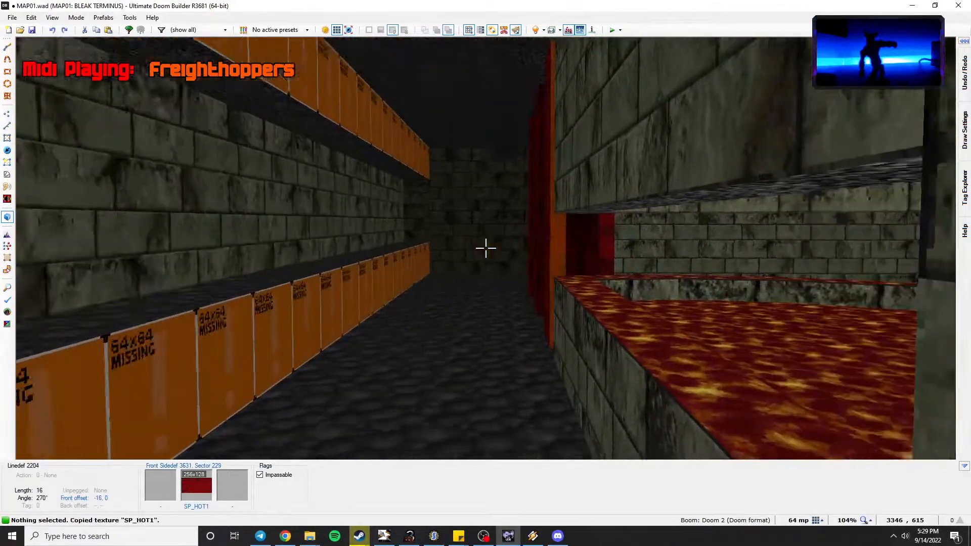
Flood-fill the outer ledge's missing textures with SP_HOT1 copied from the pillar.
{"action": "left_click", "coordinate": [485, 247], "text": "ctrl+shift"}
{"action": "key", "text": "w"}
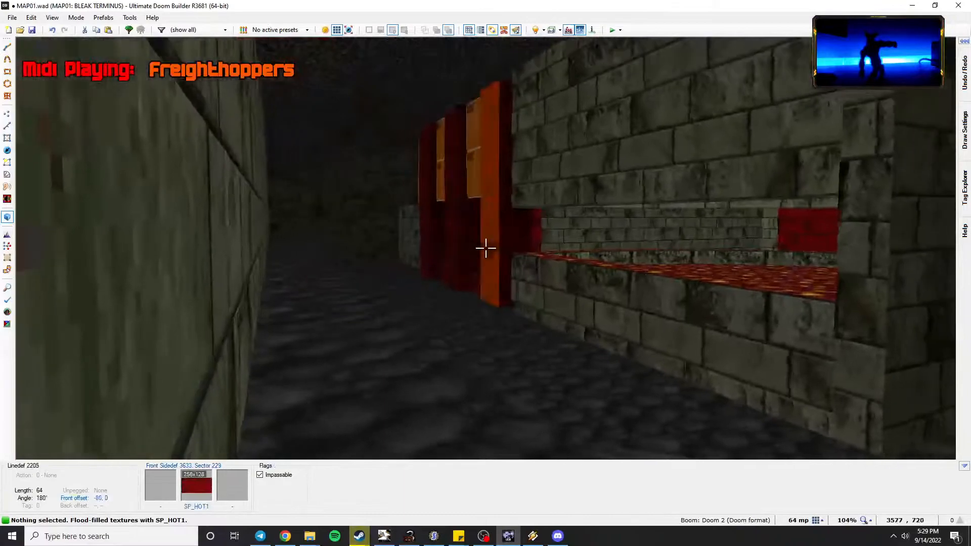
{"action": "key", "text": "w"}
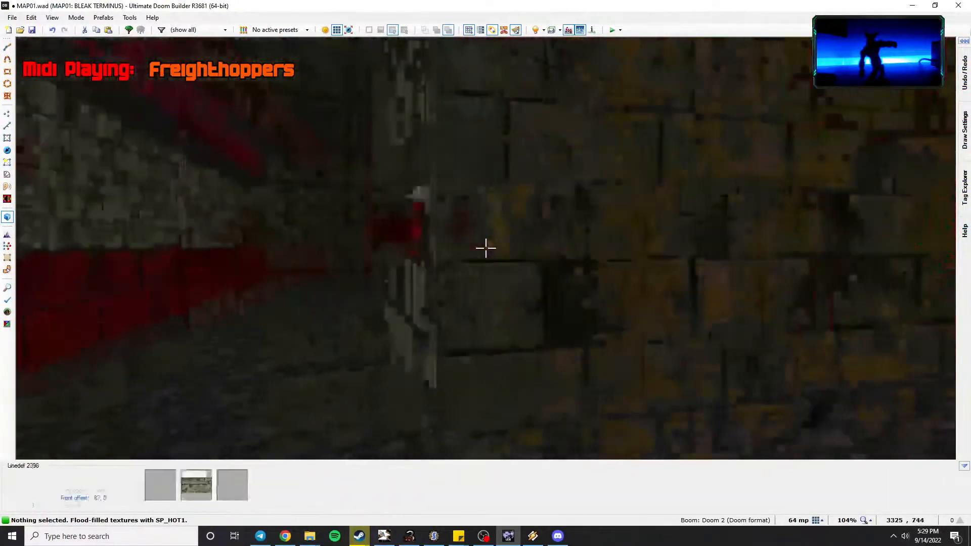
Fill the missing textures above the stairway opening and the missing upper sections between the red pillars with SP_HOT1.
{"action": "key", "text": "w"}
{"action": "key", "text": "s"}
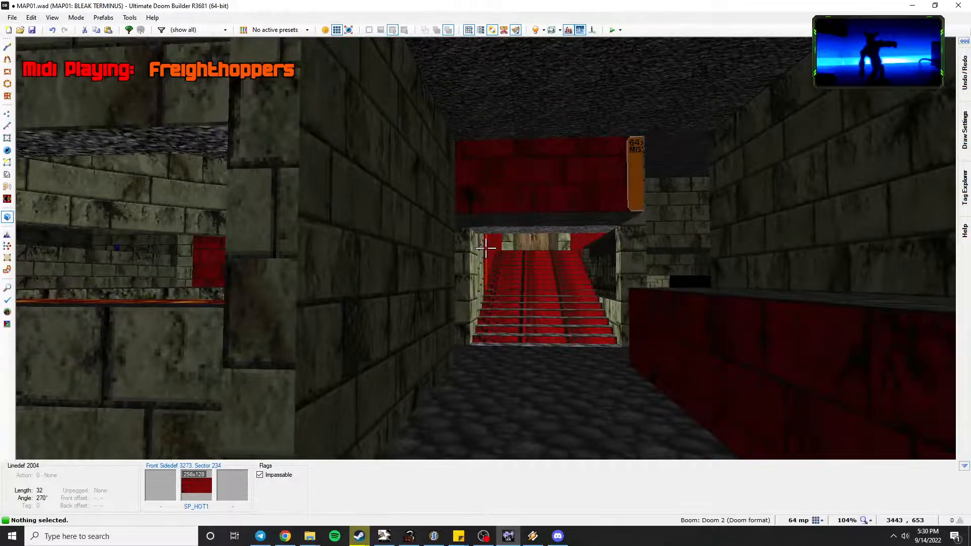
{"action": "key", "text": "w"}
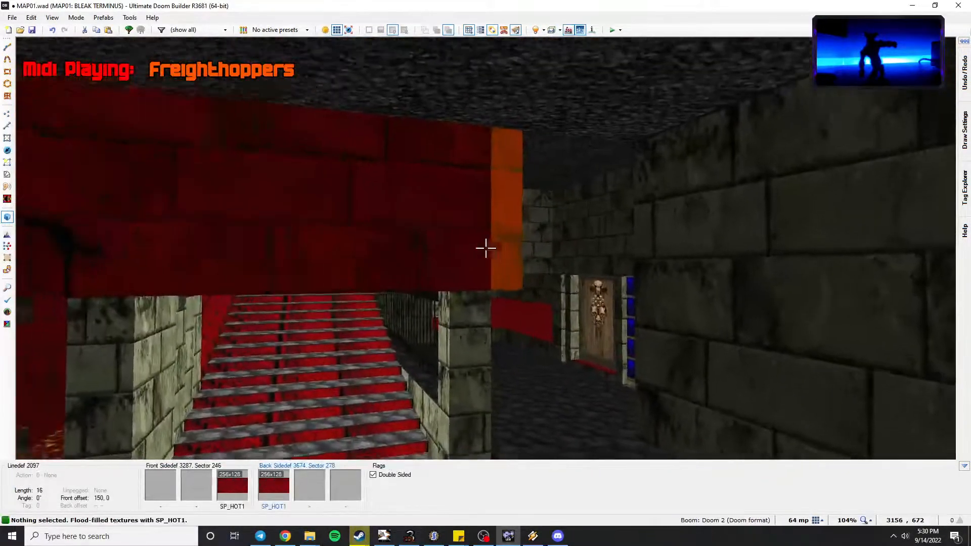
{"action": "key", "text": "w"}
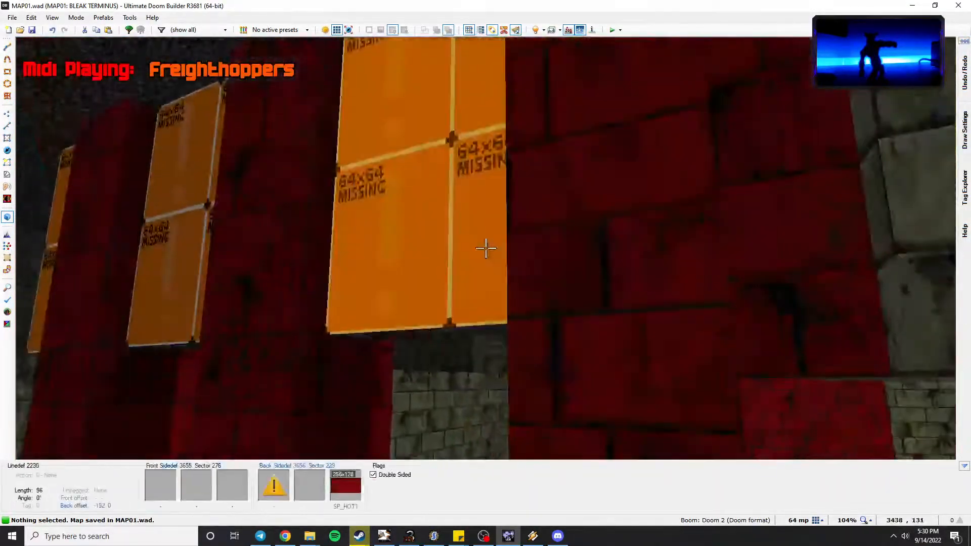
{"action": "key", "text": "ctrl+v"}
{"action": "key", "text": "ctrl+v"}
{"action": "key", "text": "e"}
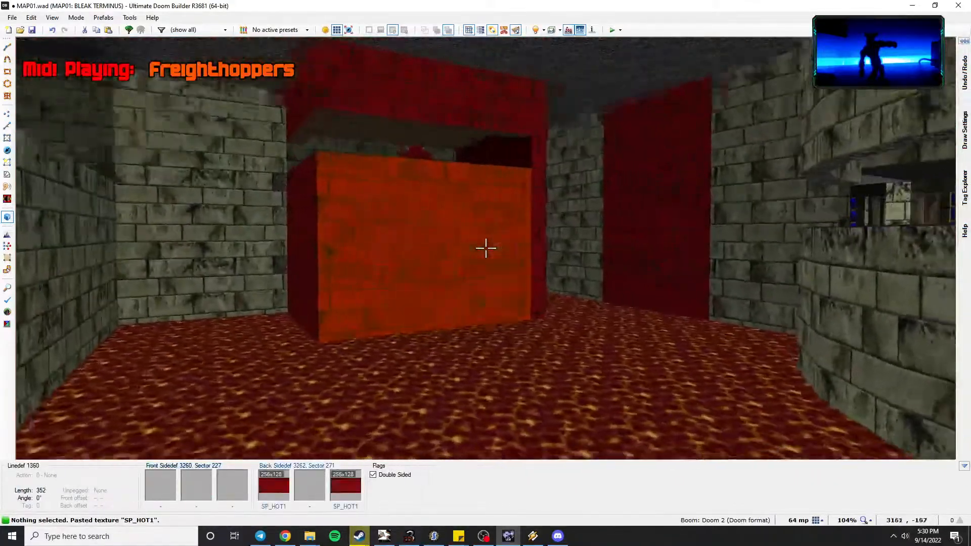
Examine the lava room's red walls, large block and curved ledge, and return to the map view of its ledge corner.
{"action": "key", "text": "e"}
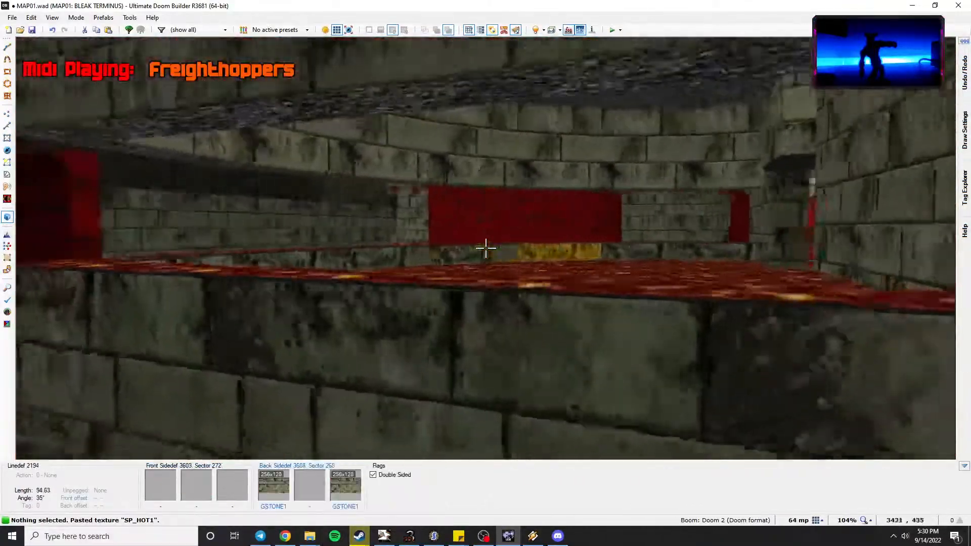
{"action": "key", "text": "s"}
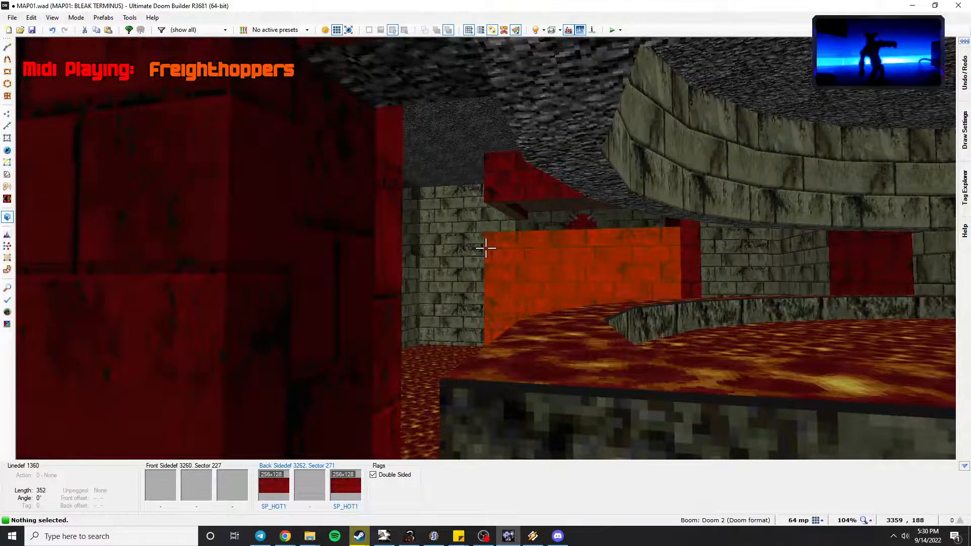
{"action": "key", "text": "e"}
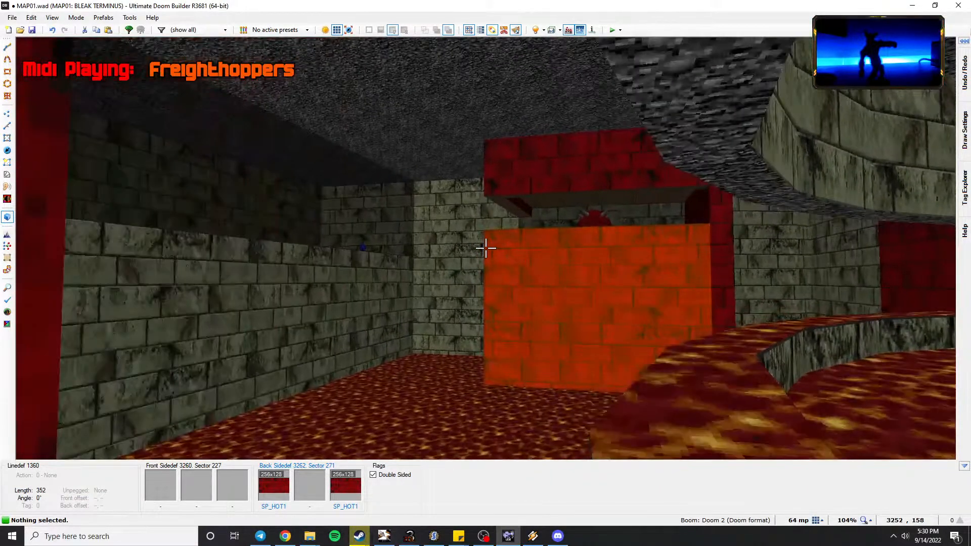
{"action": "key", "text": "d"}
{"action": "key", "text": "e"}
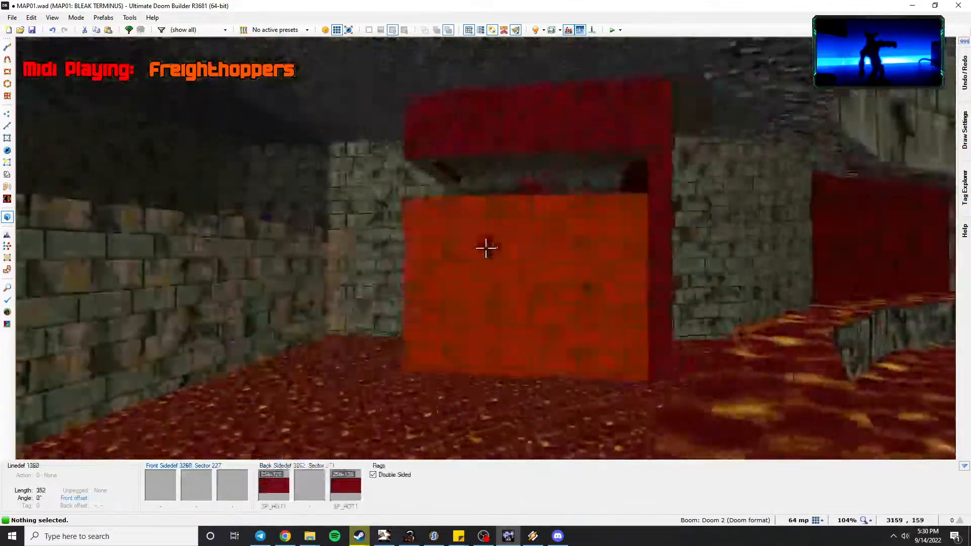
{"action": "key", "text": "e"}
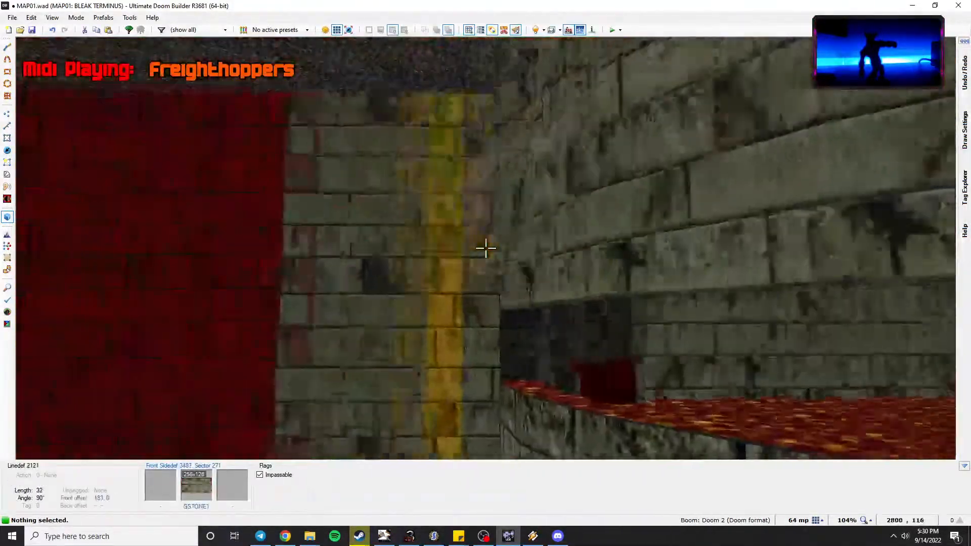
{"action": "key", "text": "e"}
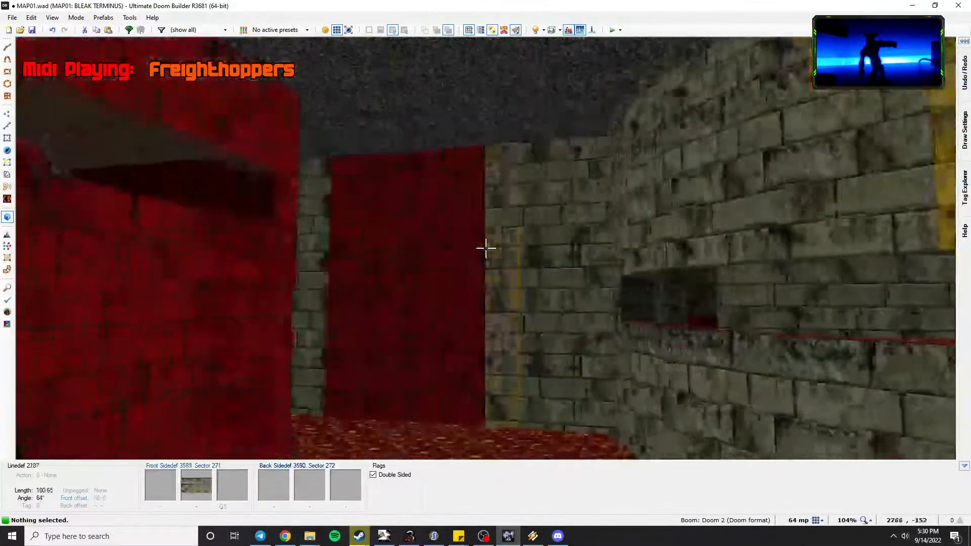
{"action": "key", "text": "e"}
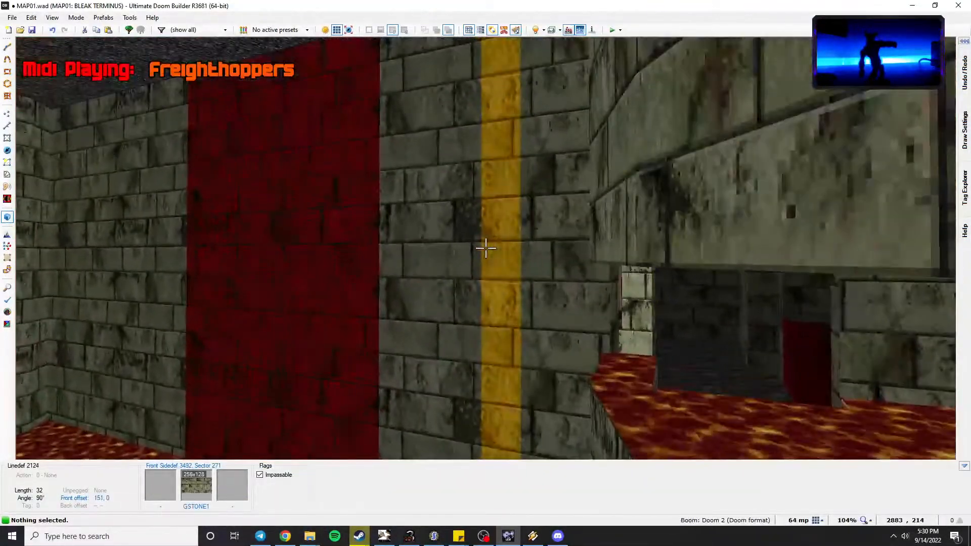
{"action": "key", "text": "q"}
{"action": "scroll", "coordinate": [445, 258], "scroll_direction": "up", "scroll_amount": 3}
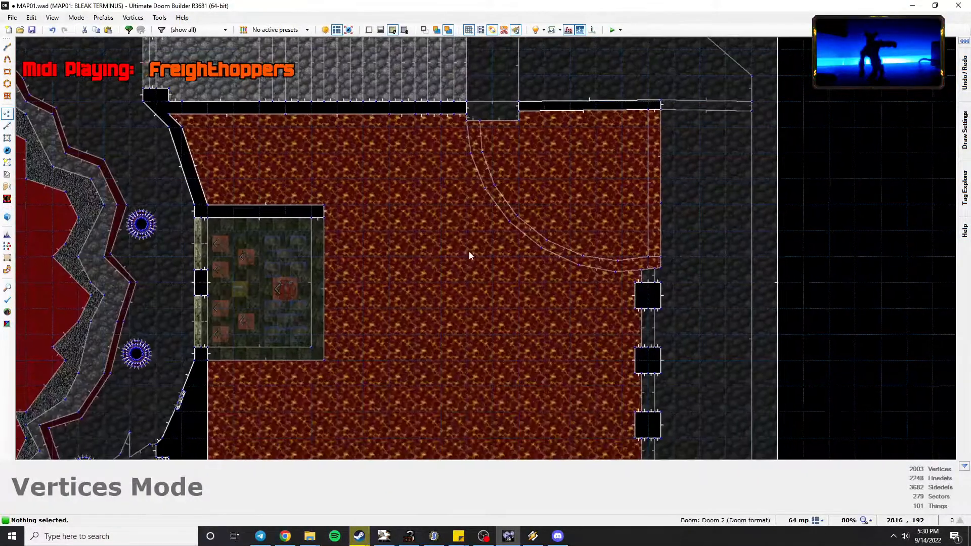
{"action": "left_click", "coordinate": [5, 47]}
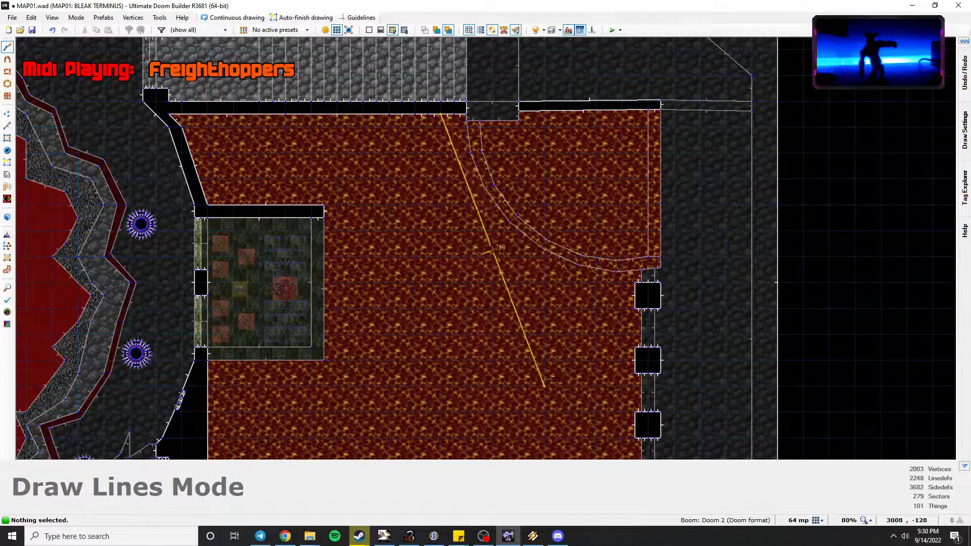
{"action": "key", "text": "Escape"}
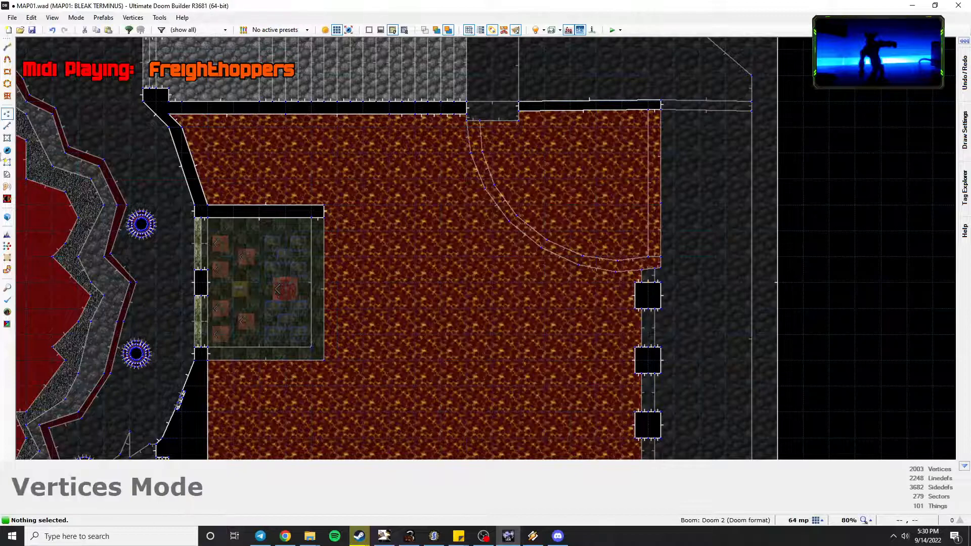
{"action": "left_click", "coordinate": [5, 47]}
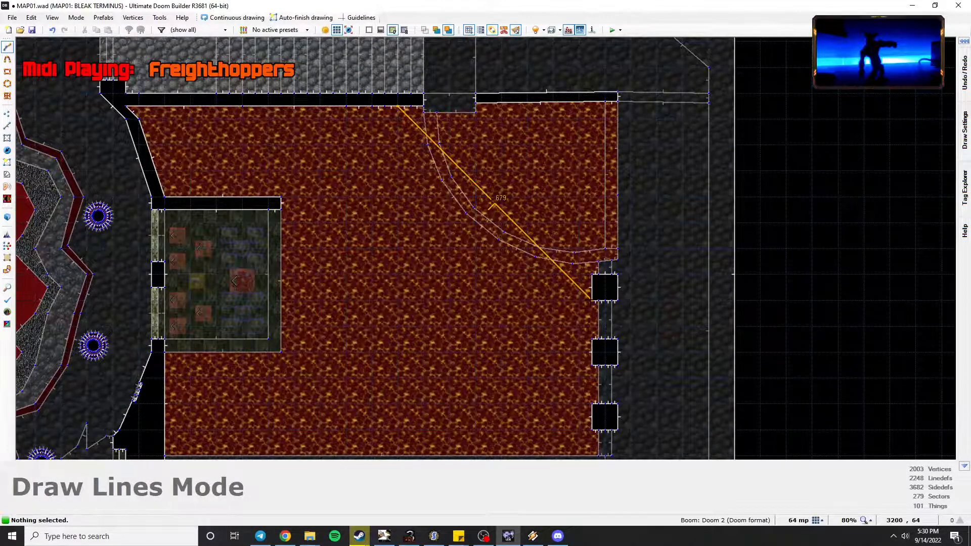
{"action": "key", "text": "Escape"}
Draw a diagonal line 680 units long in the empty space beside the map and curve it with 6 vertices, distance 128 and angle 180.
{"action": "left_click", "coordinate": [7, 47]}
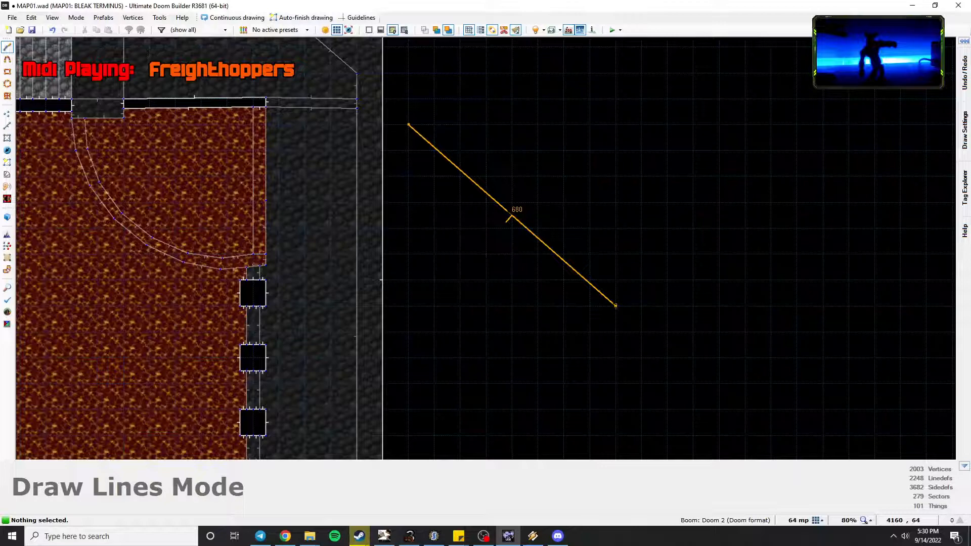
{"action": "right_click", "coordinate": [615, 305]}
{"action": "key", "text": "s"}
{"action": "key", "text": "l"}
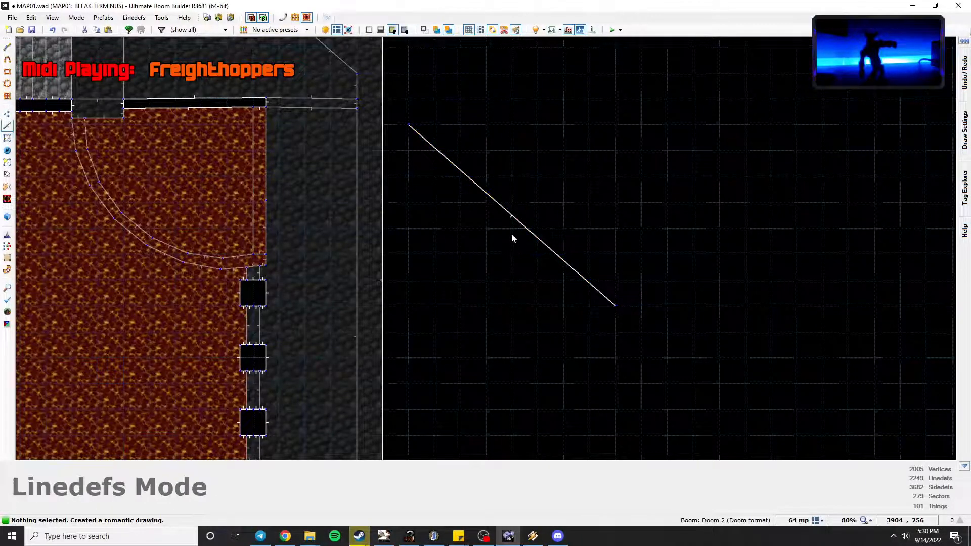
{"action": "key", "text": "shift+c"}
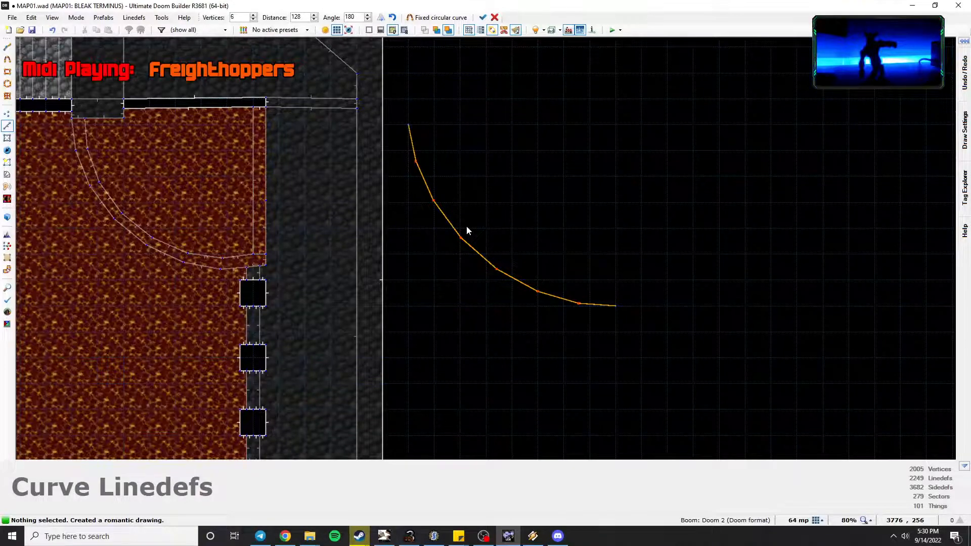
{"action": "key", "text": "Return"}
Move the curved lines into the lava room outside the curved ledge and join their ends to the pillar and the upper wall.
{"action": "left_click_drag", "start_coordinate": [670, 343], "coordinate": [392, 96]}
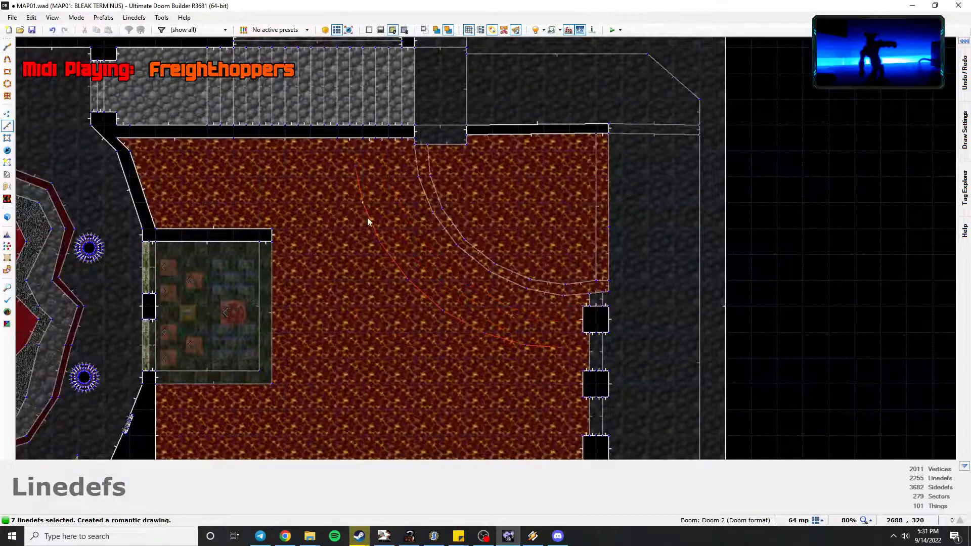
{"action": "scroll", "coordinate": [517, 299], "scroll_direction": "up", "scroll_amount": 4}
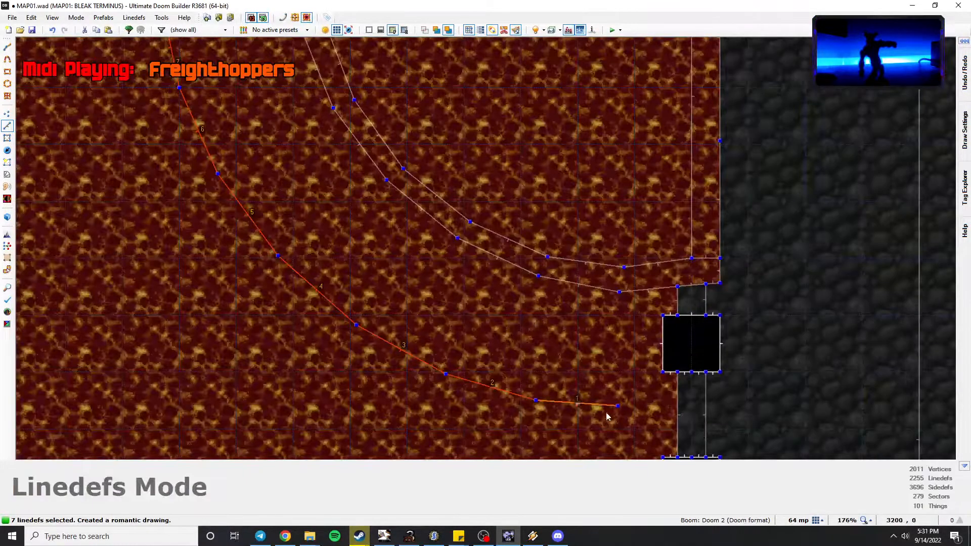
{"action": "right_click_drag", "start_coordinate": [644, 379], "coordinate": [643, 378]}
{"action": "scroll", "coordinate": [239, 252], "scroll_direction": "down", "scroll_amount": 2}
{"action": "key", "text": "space"}
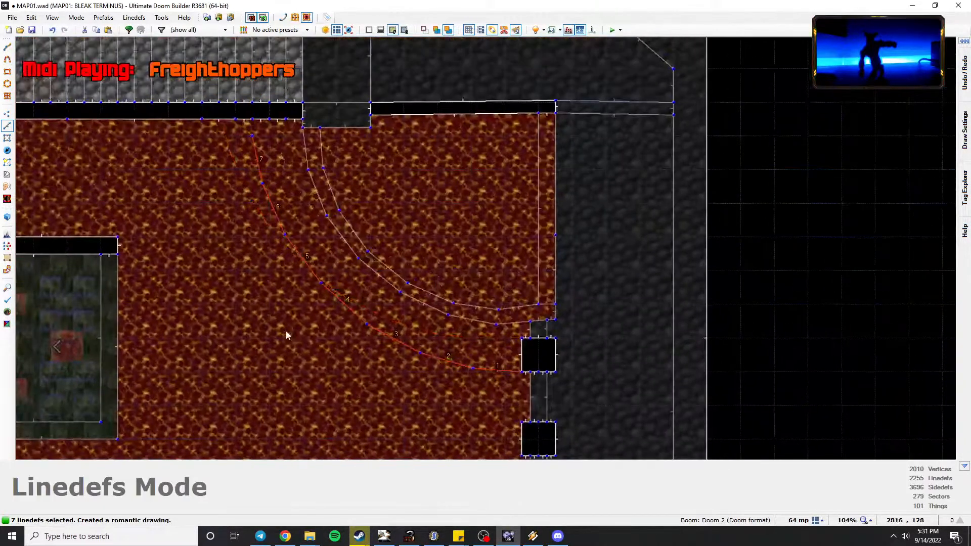
{"action": "scroll", "coordinate": [266, 223], "scroll_direction": "up", "scroll_amount": 4}
{"action": "key", "text": "v"}
{"action": "left_click", "coordinate": [284, 161]}
{"action": "key", "text": "c"}
Lower the ceiling of the new curved strip in the lava room to 160 and clear the selection.
{"action": "key", "text": "q"}
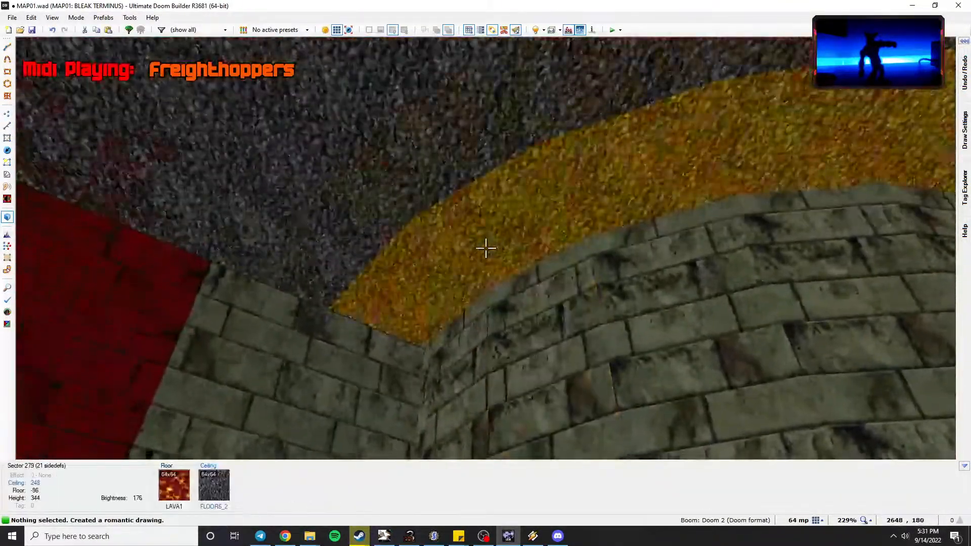
{"action": "left_click", "coordinate": [485, 249]}
{"action": "key", "text": "d"}
{"action": "scroll", "coordinate": [485, 248], "scroll_direction": "down", "scroll_amount": 12}
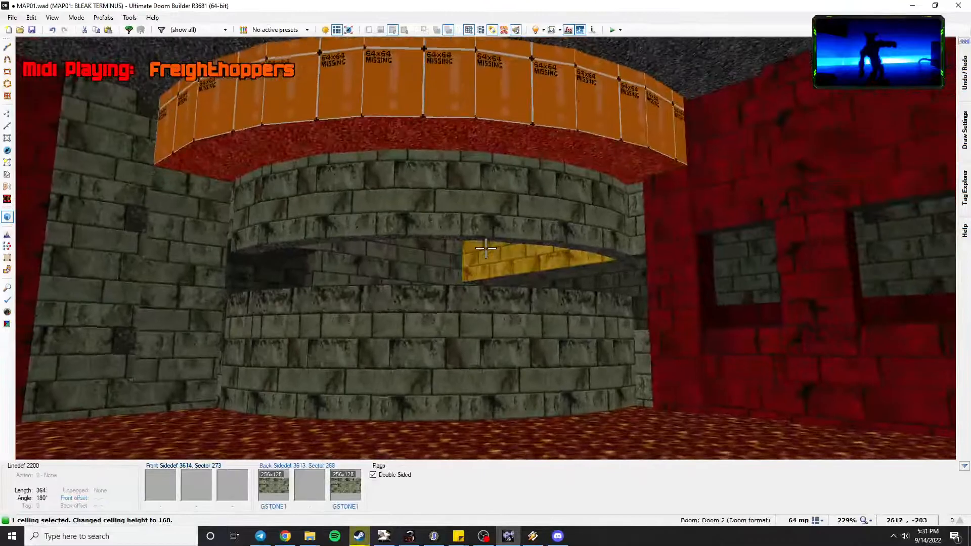
{"action": "key", "text": "e"}
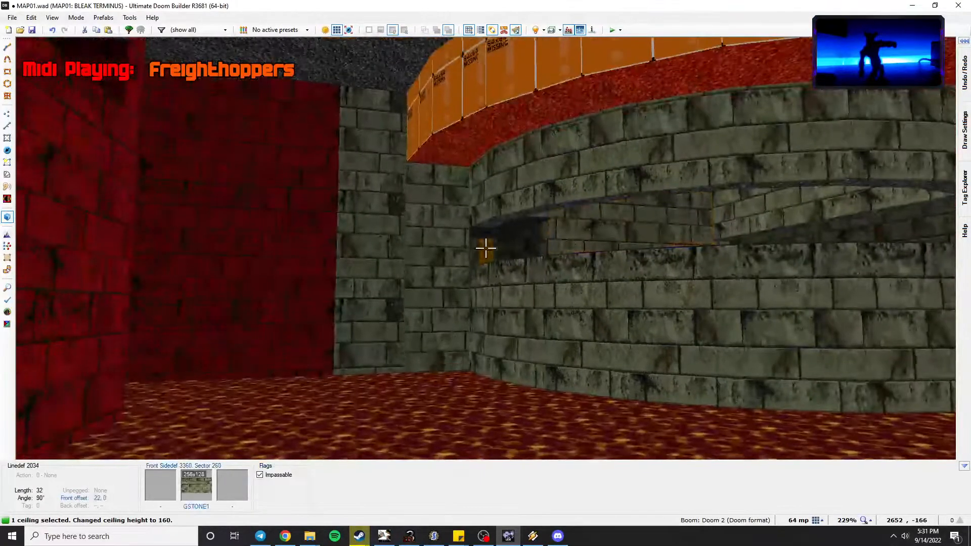
{"action": "scroll", "coordinate": [485, 248], "scroll_direction": "up", "scroll_amount": 1}
{"action": "key", "text": "d"}
{"action": "key", "text": "c"}
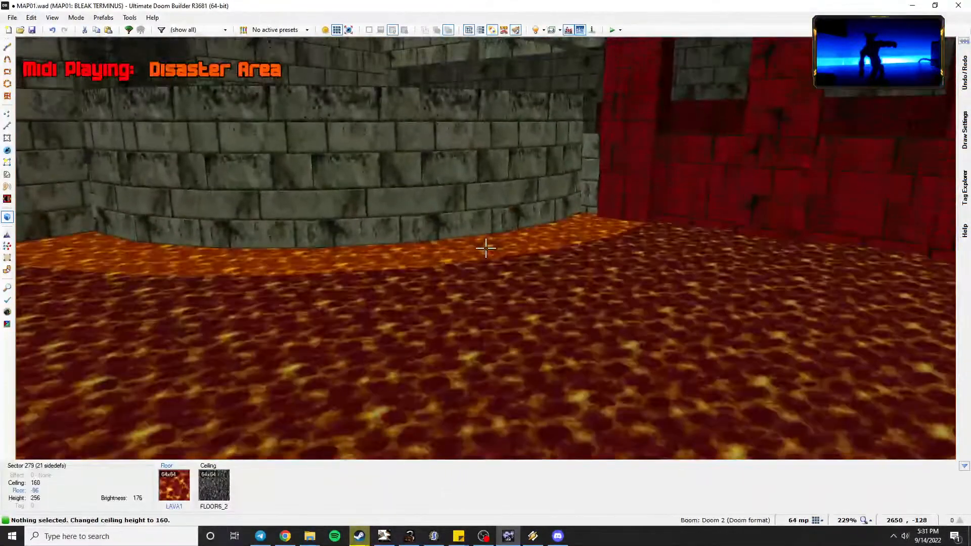
Raise the floor of the curved strip to -8 and clear the selection.
{"action": "left_click", "coordinate": [485, 248]}
{"action": "scroll", "coordinate": [486, 248], "scroll_direction": "up", "scroll_amount": 6}
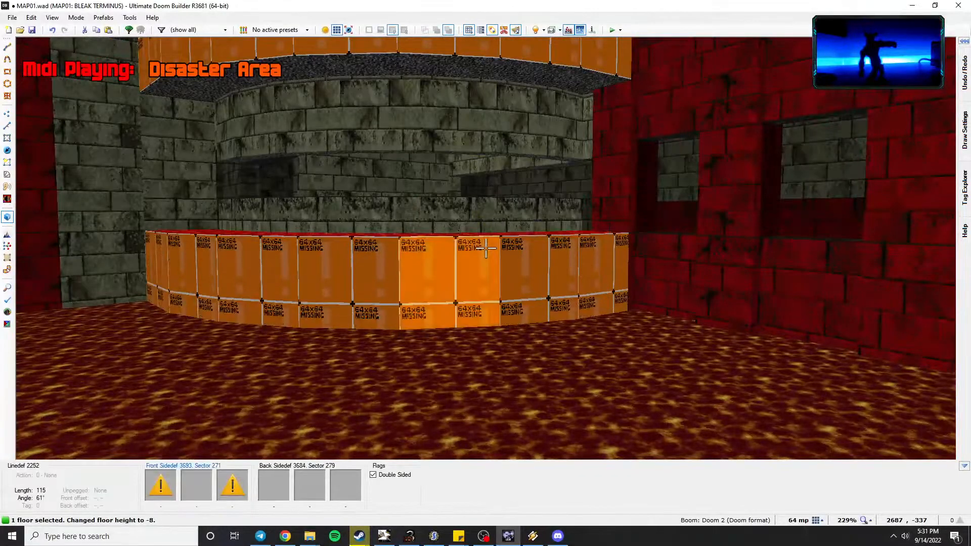
{"action": "key", "text": "e"}
{"action": "key", "text": "f"}
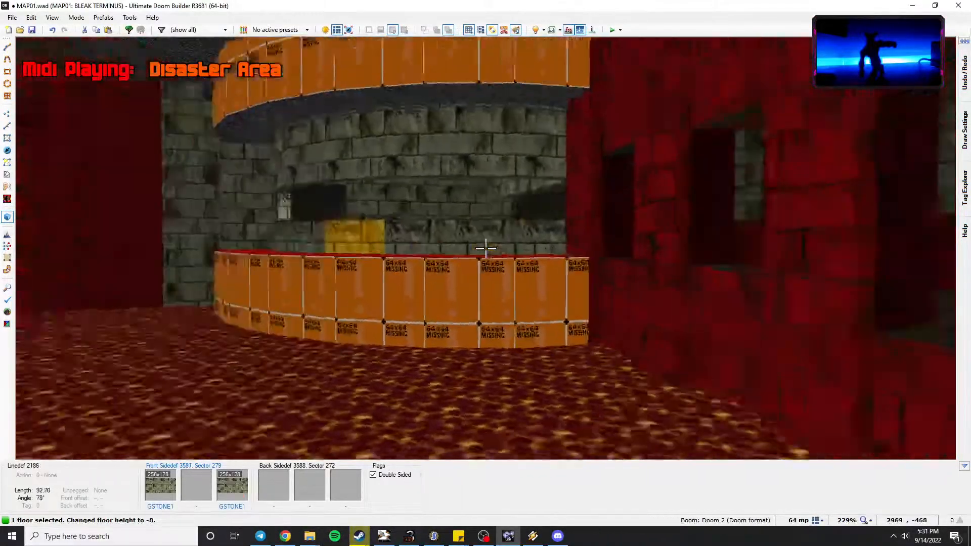
{"action": "key", "text": "c"}
Copy SP_HOT1 from the red wall and flood-fill the curved strip's missing upper and lower textures with it.
{"action": "key", "text": "ctrl+c"}
{"action": "key", "text": "ctrl+shift+v"}
{"action": "key", "text": "d"}
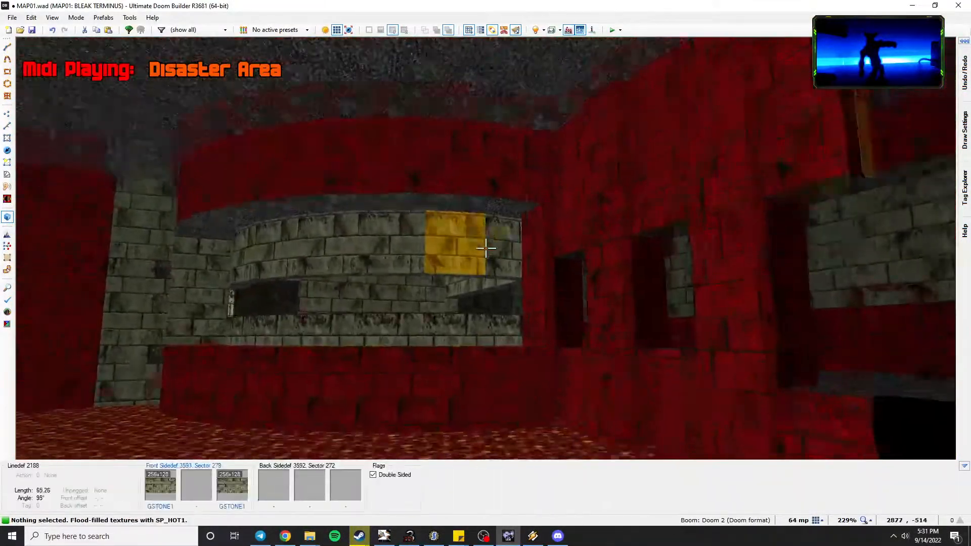
{"action": "key", "text": "e"}
{"action": "key", "text": "d"}
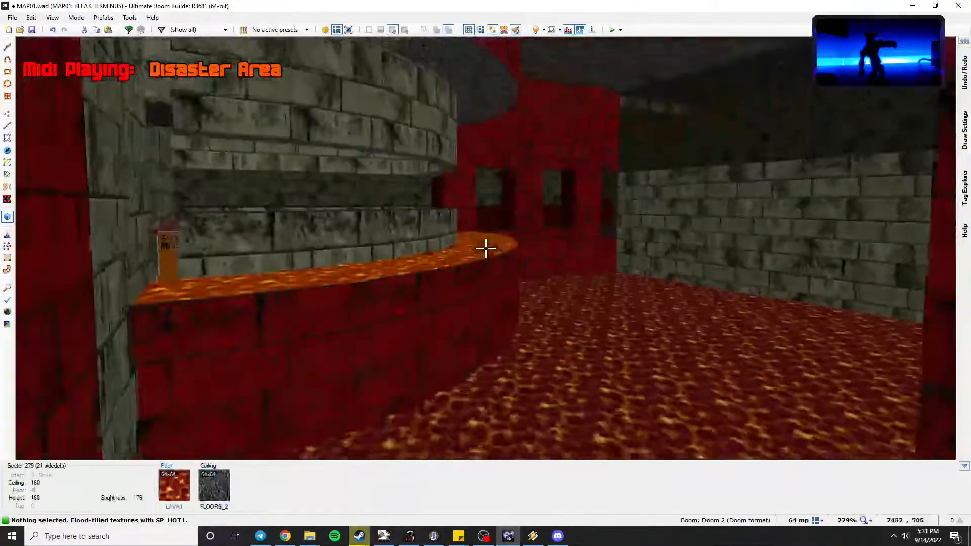
Copy the FLOOR6_2 flat from a ceiling and paste it onto the curved strip's floor.
{"action": "key", "text": "ctrl+c"}
{"action": "key", "text": "ctrl+c"}
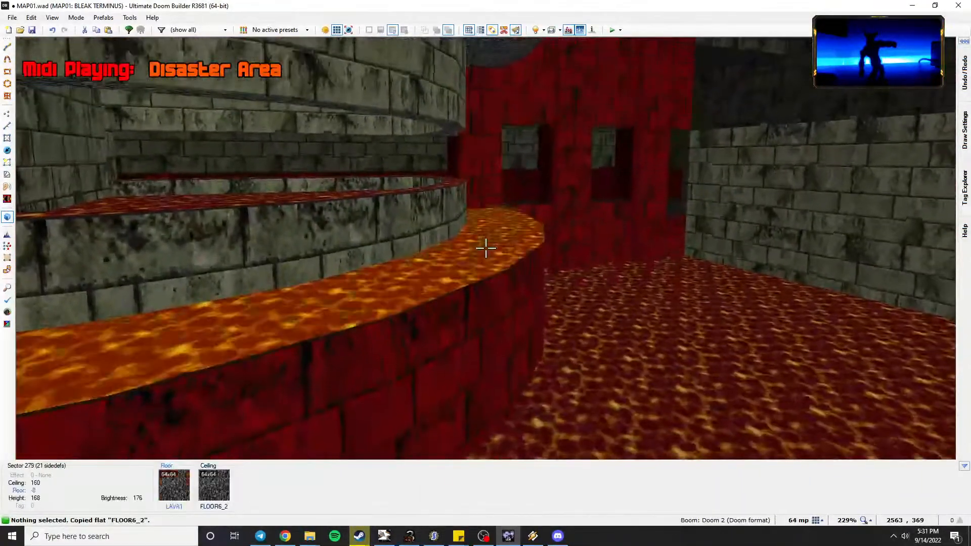
{"action": "key", "text": "e"}
{"action": "key", "text": "ctrl+v"}
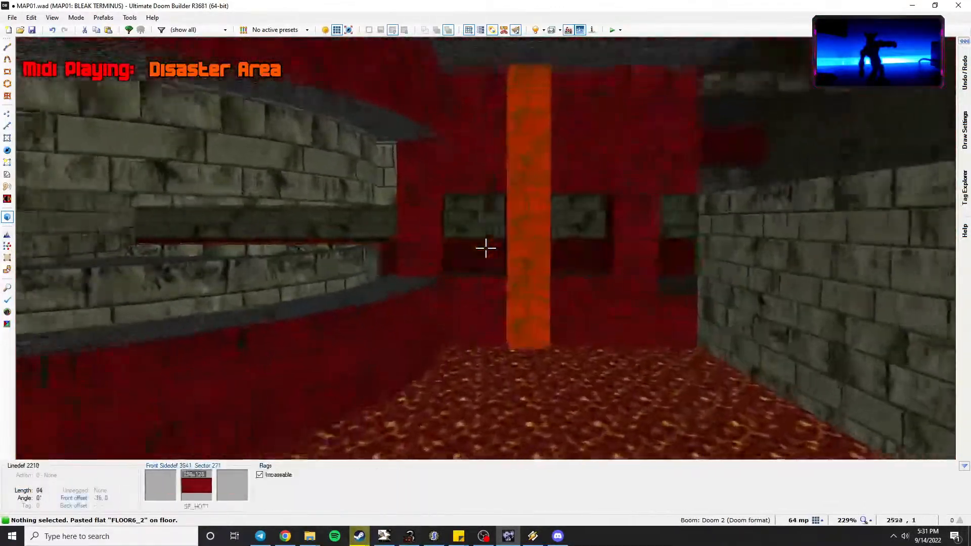
{"action": "key", "text": "e"}
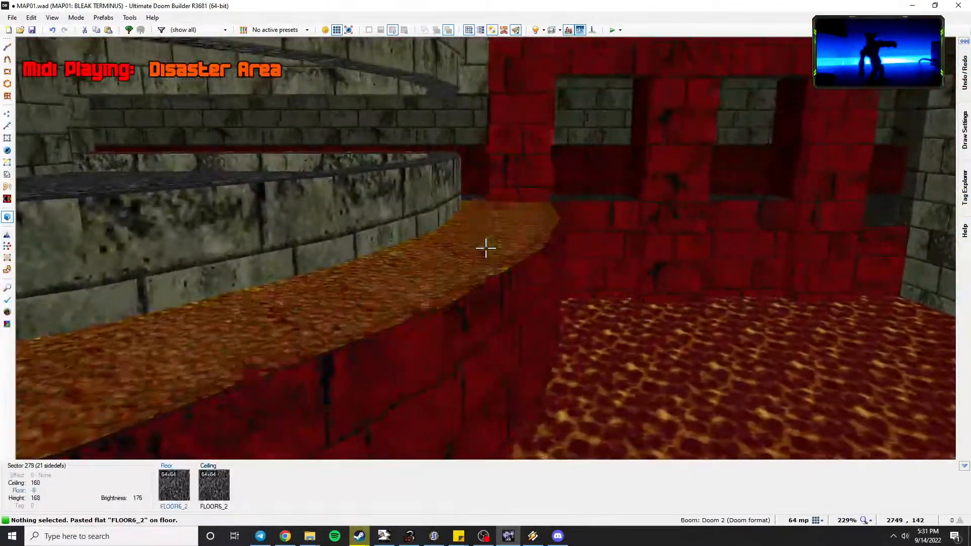
Lower the curved strip's floor to -96 and cover it with the LAVA1 flat copied from the lava floor.
{"action": "left_click", "coordinate": [485, 247]}
{"action": "scroll", "coordinate": [486, 248], "scroll_direction": "down", "scroll_amount": 7}
{"action": "key", "text": "e"}
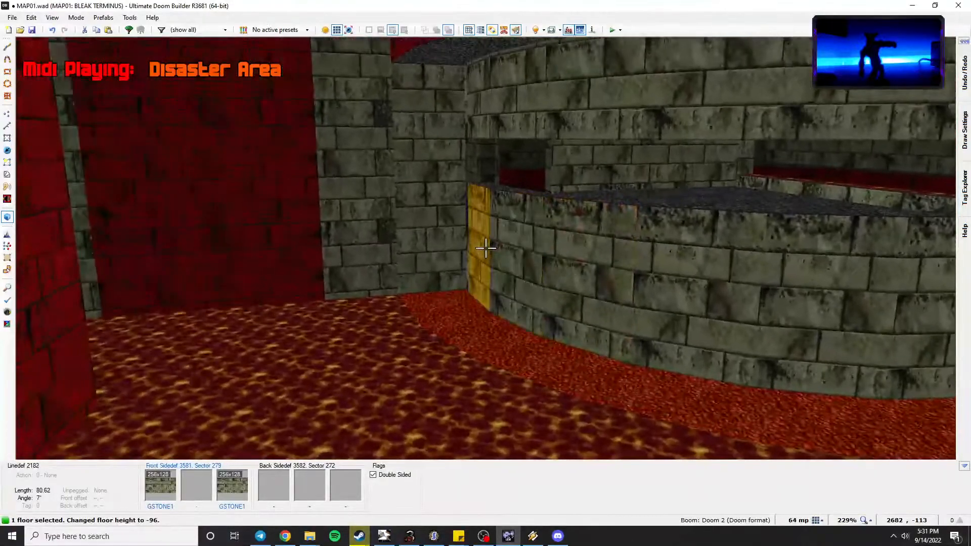
{"action": "key", "text": "c"}
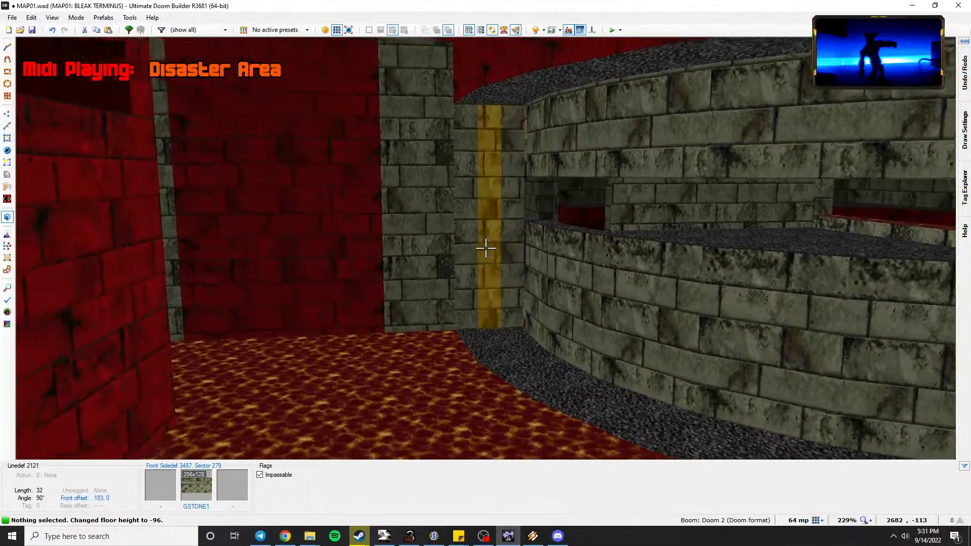
{"action": "key", "text": "ctrl+v"}
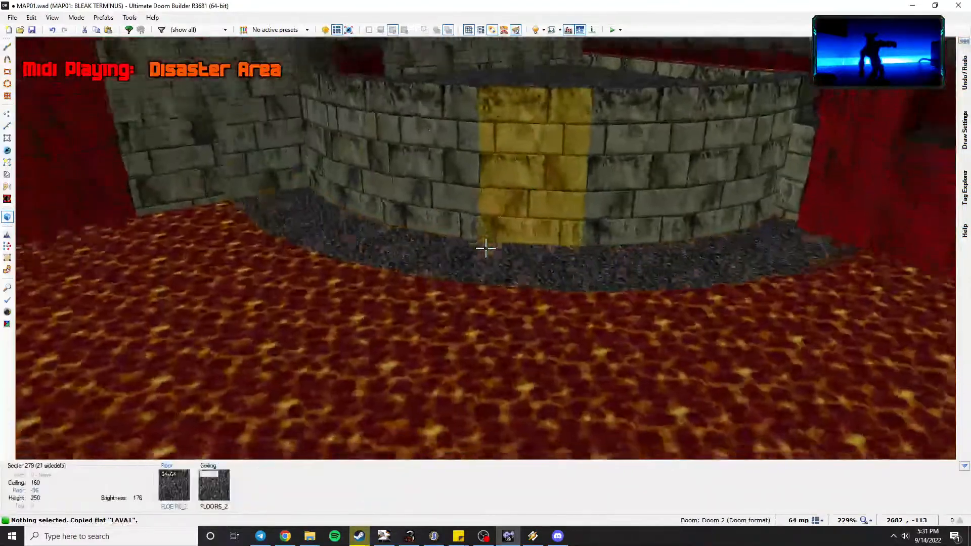
Inspect the lava room's curved ledge, pillar windows and monster platform in 3D.
{"action": "key", "text": "d"}
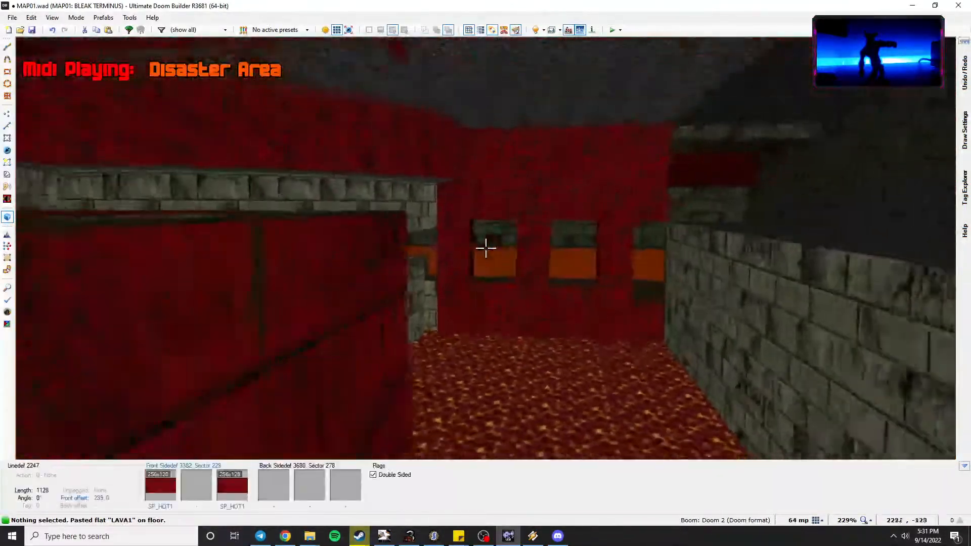
{"action": "key", "text": "d"}
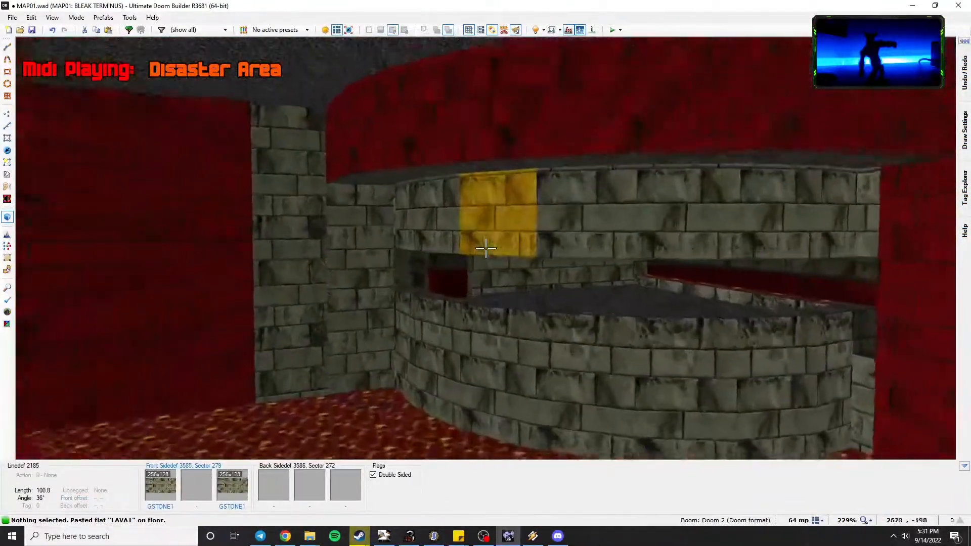
{"action": "key", "text": "w"}
{"action": "key", "text": "d"}
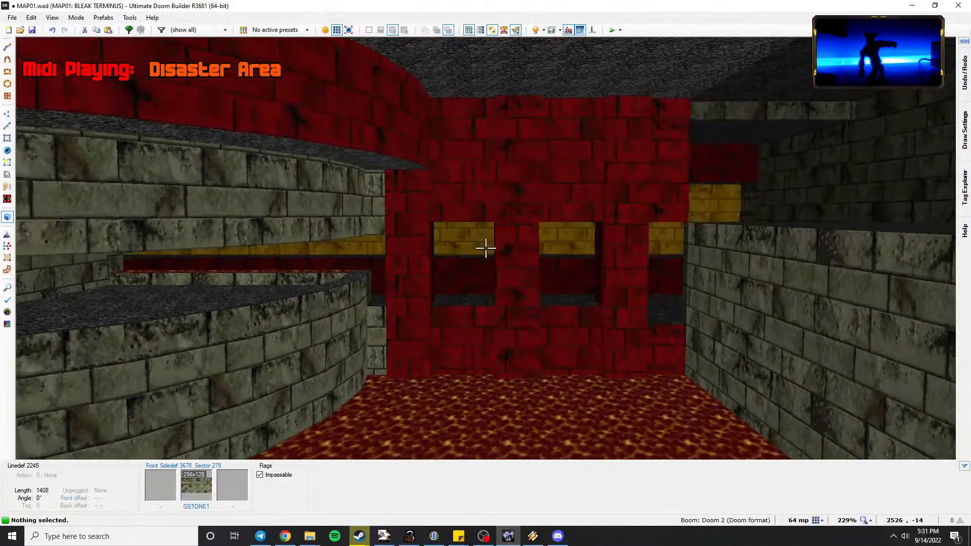
{"action": "key", "text": "s"}
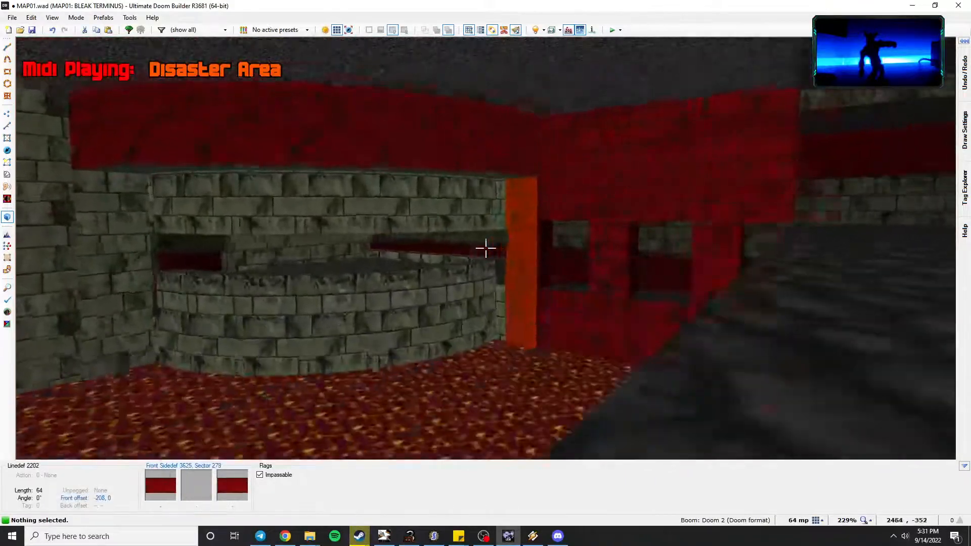
{"action": "key", "text": "w"}
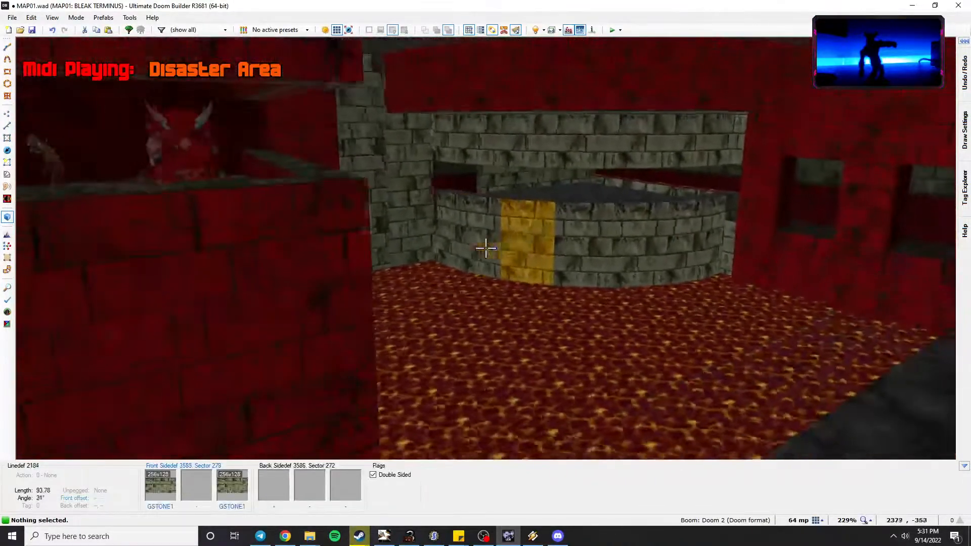
{"action": "key", "text": "e"}
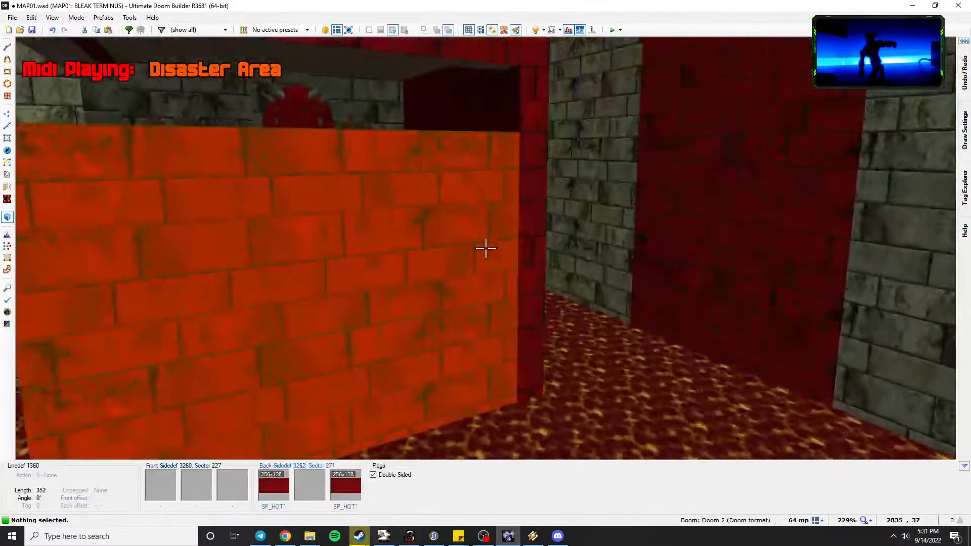
{"action": "key", "text": "q"}
Curve the monster platform's outer edge outward with 6 vertices, distance -128 and angle 180.
{"action": "scroll", "coordinate": [475, 239], "scroll_direction": "down", "scroll_amount": 2}
{"action": "scroll", "coordinate": [463, 261], "scroll_direction": "down", "scroll_amount": 1}
{"action": "key", "text": "space"}
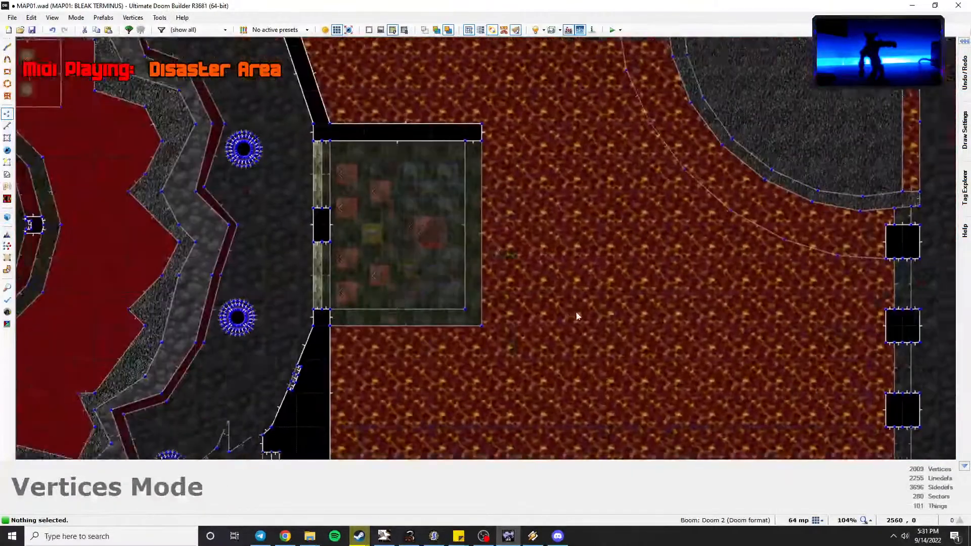
{"action": "scroll", "coordinate": [526, 248], "scroll_direction": "up", "scroll_amount": 2}
{"action": "key", "text": "space"}
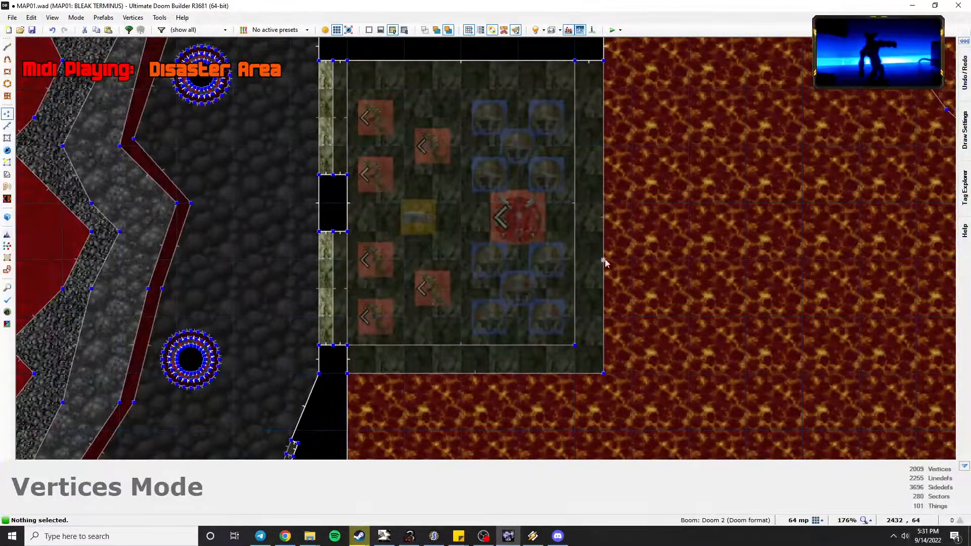
{"action": "middle_click_drag", "start_coordinate": [595, 254], "coordinate": [549, 252]}
{"action": "key", "text": "l"}
{"action": "key", "text": "shift+c"}
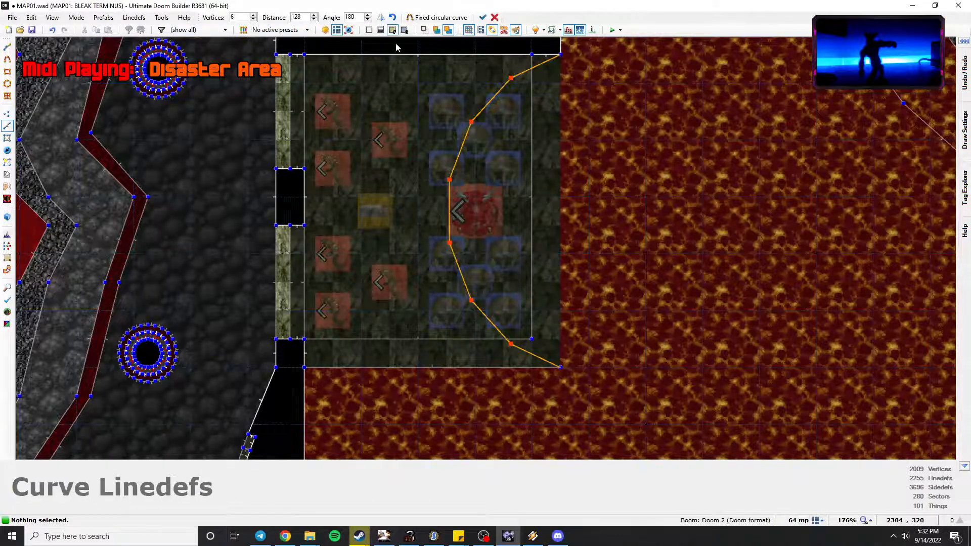
{"action": "key", "text": "Return"}
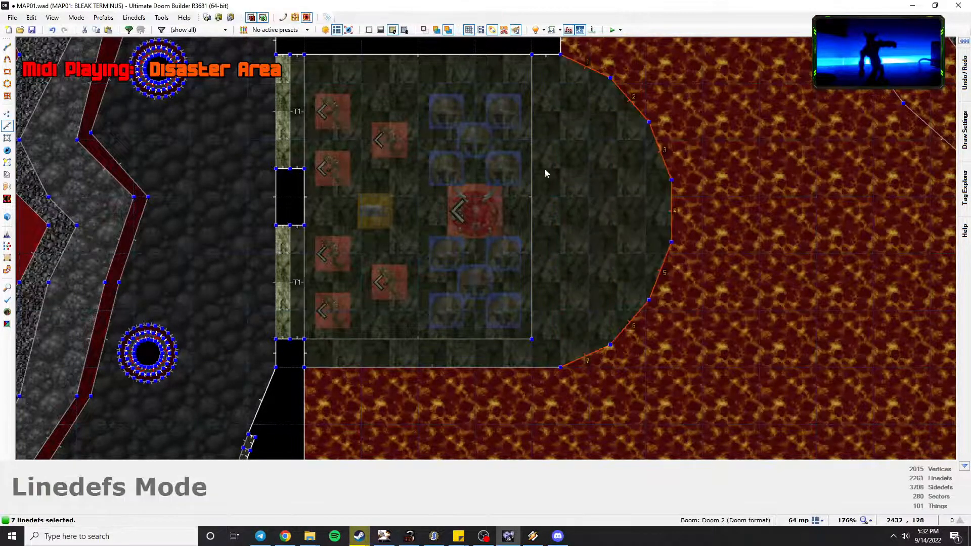
Try curving the monster platform's inner edge line and undo the curve on its outer edge.
{"action": "key", "text": "shift+c"}
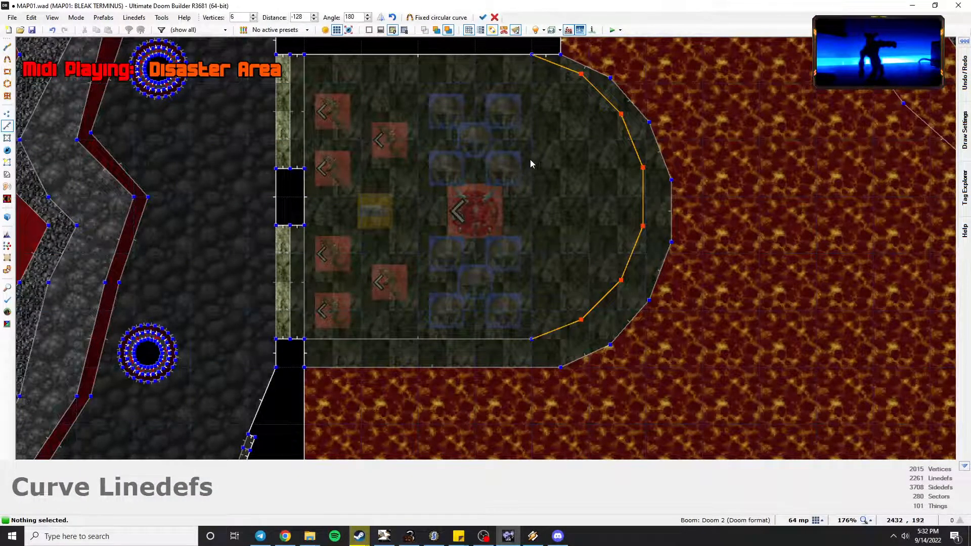
{"action": "key", "text": "Escape"}
{"action": "middle_click_drag", "start_coordinate": [571, 172], "coordinate": [575, 223]}
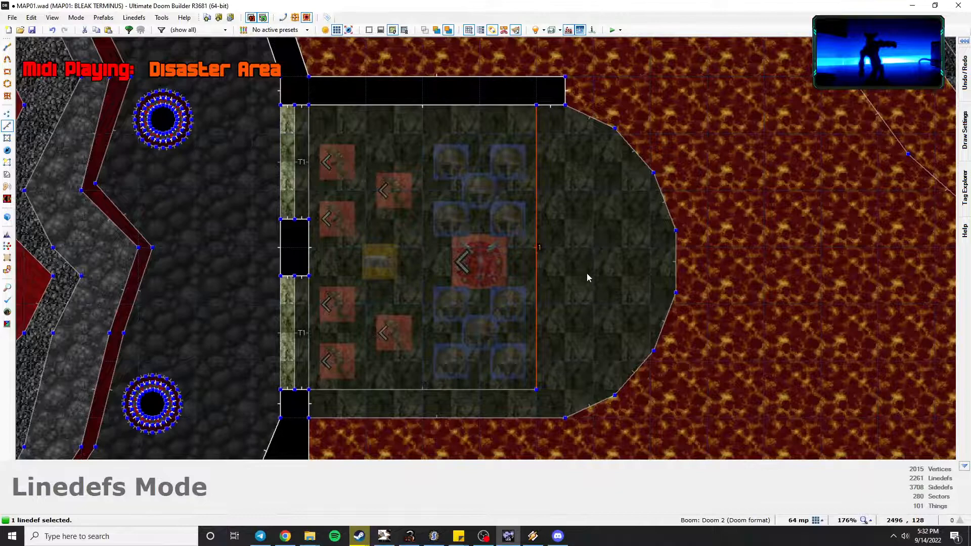
{"action": "middle_click_drag", "start_coordinate": [575, 293], "coordinate": [566, 255]}
{"action": "left_click", "coordinate": [532, 342]}
{"action": "key", "text": "ctrl+z"}
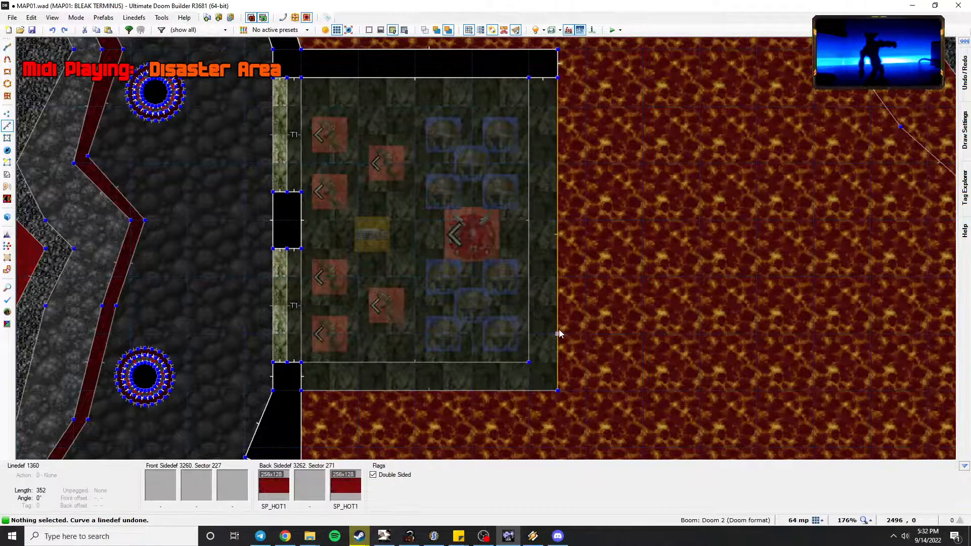
{"action": "key", "text": "ctrl+shift+c"}
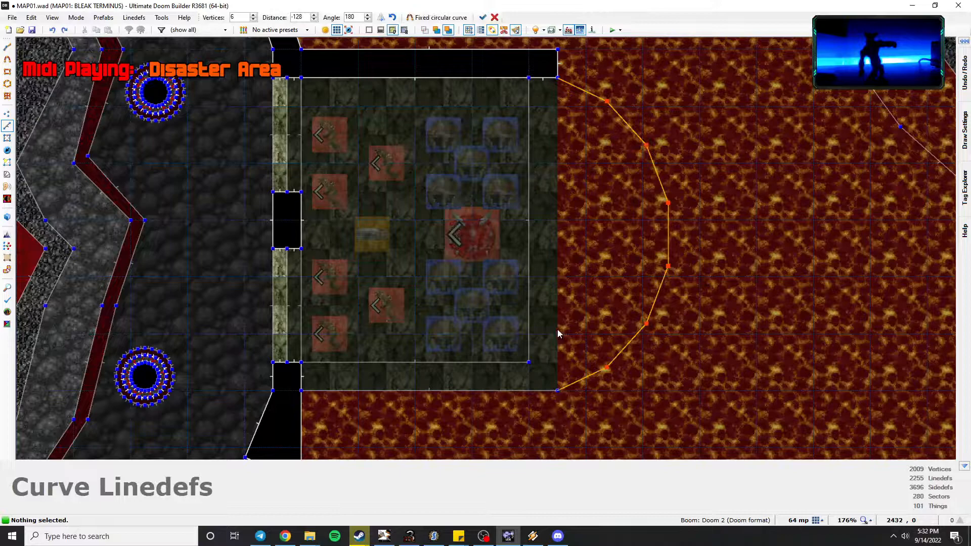
{"action": "key", "text": "Escape"}
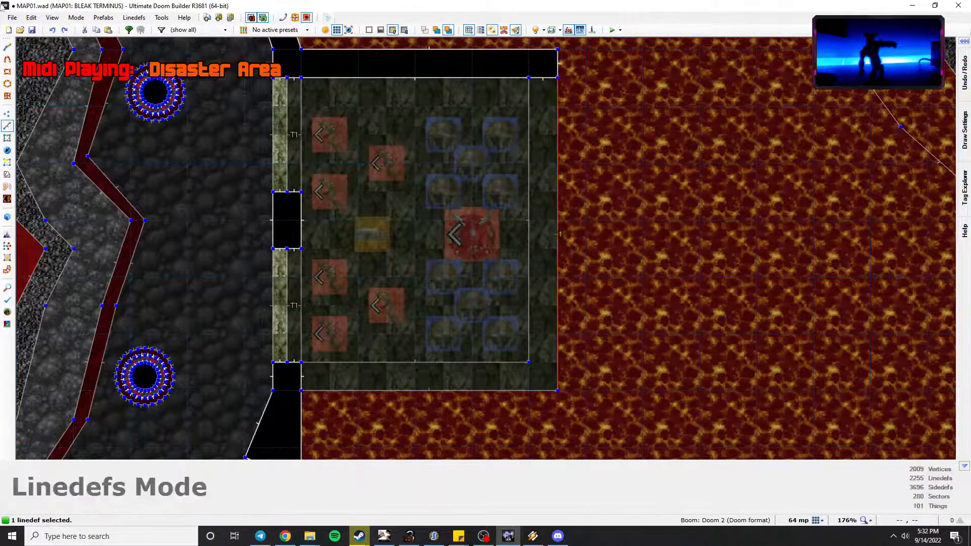
Draw a 384-unit vertical line in the lava beside the platform and curve it outward with 6 vertices, distance -128 and angle 180.
{"action": "key", "text": "d"}
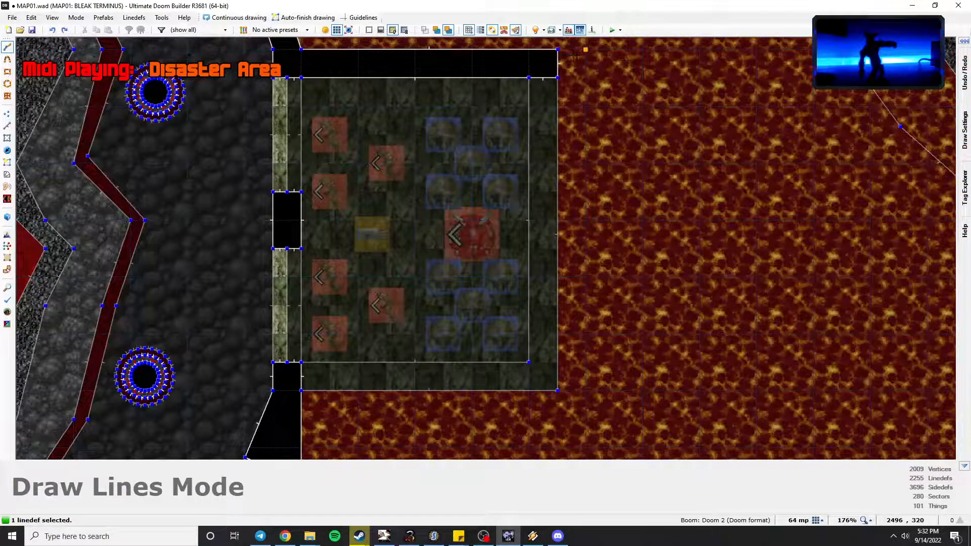
{"action": "left_click", "coordinate": [584, 385]}
{"action": "right_click", "coordinate": [584, 385]}
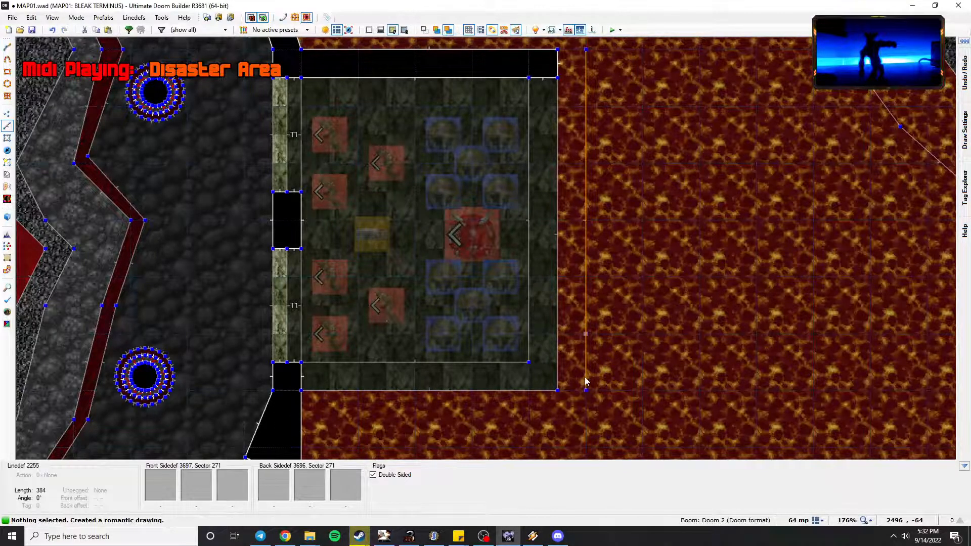
{"action": "key", "text": "shift+c"}
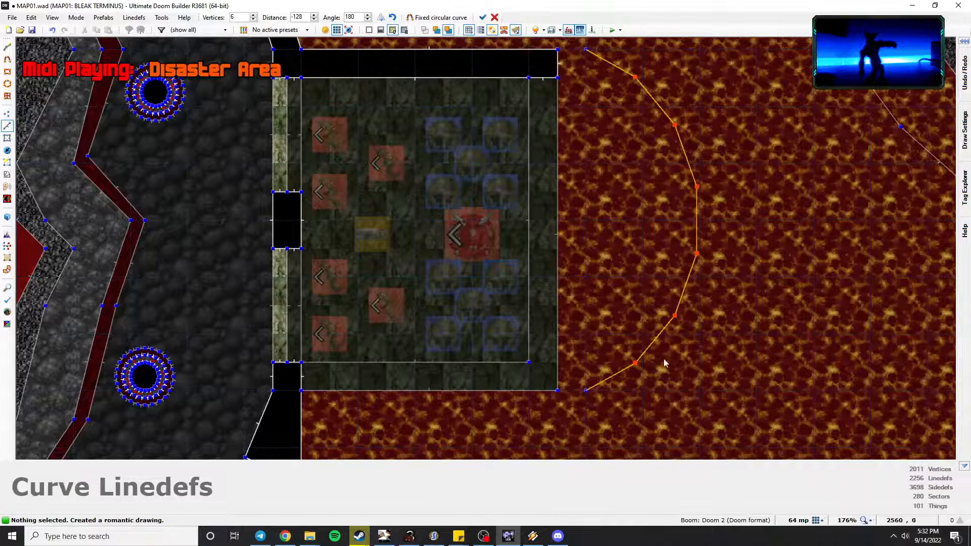
{"action": "key", "text": "Return"}
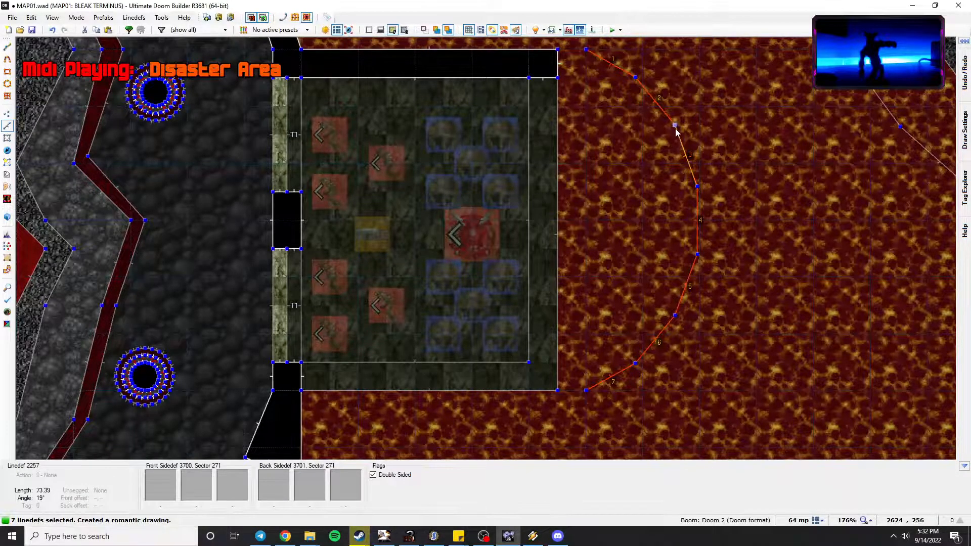
Move the curved line so its ends meet the platform's outer corners, and clear the selection.
{"action": "left_click_drag", "start_coordinate": [681, 147], "coordinate": [653, 157]}
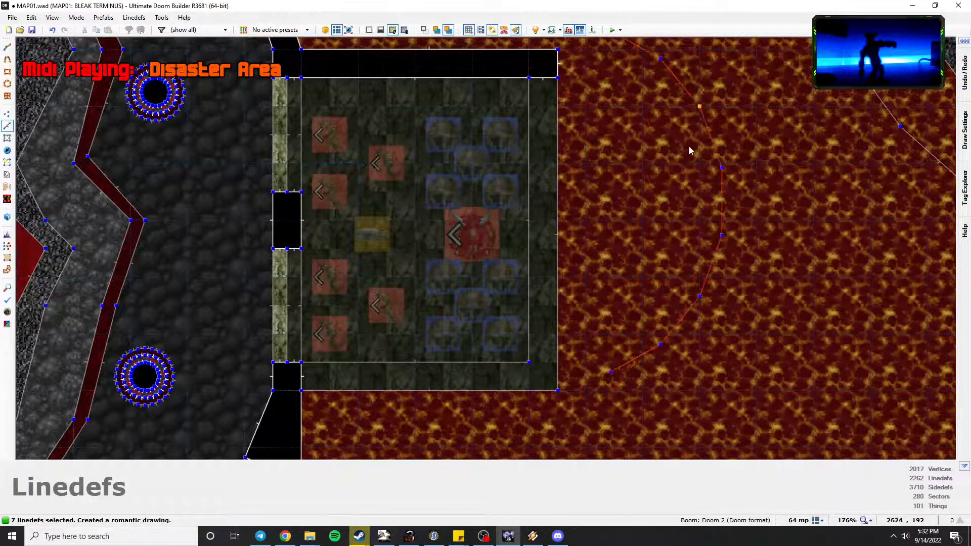
{"action": "left_click_drag", "start_coordinate": [634, 359], "coordinate": [610, 373]}
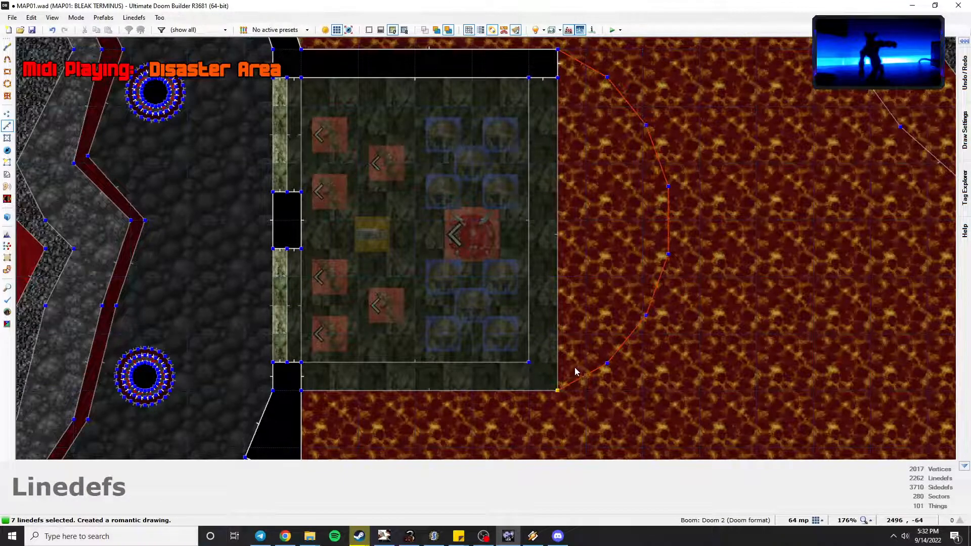
{"action": "left_click", "coordinate": [758, 350]}
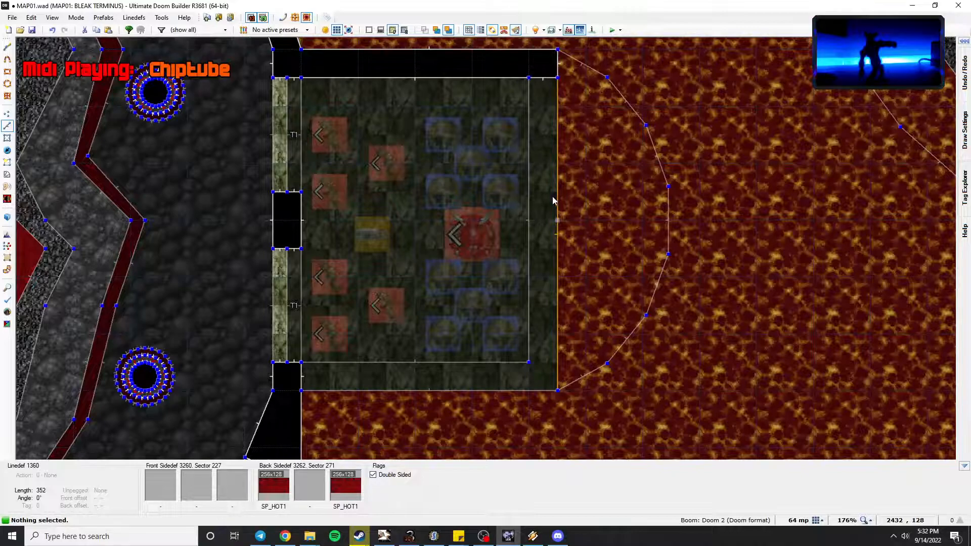
Draw a short line from the inner platform sector's lower outer corner straight across to the platform's outer edge.
{"action": "key", "text": "s"}
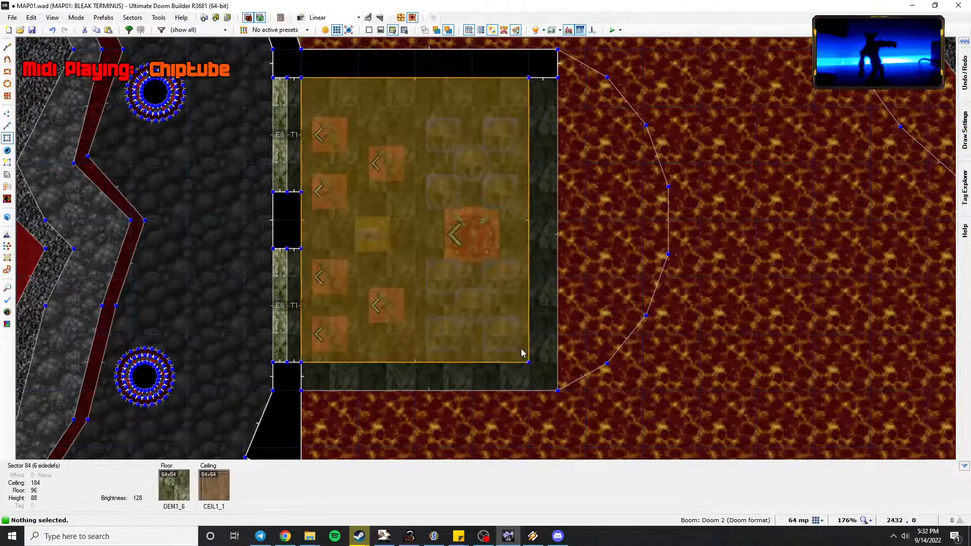
{"action": "left_click", "coordinate": [6, 48]}
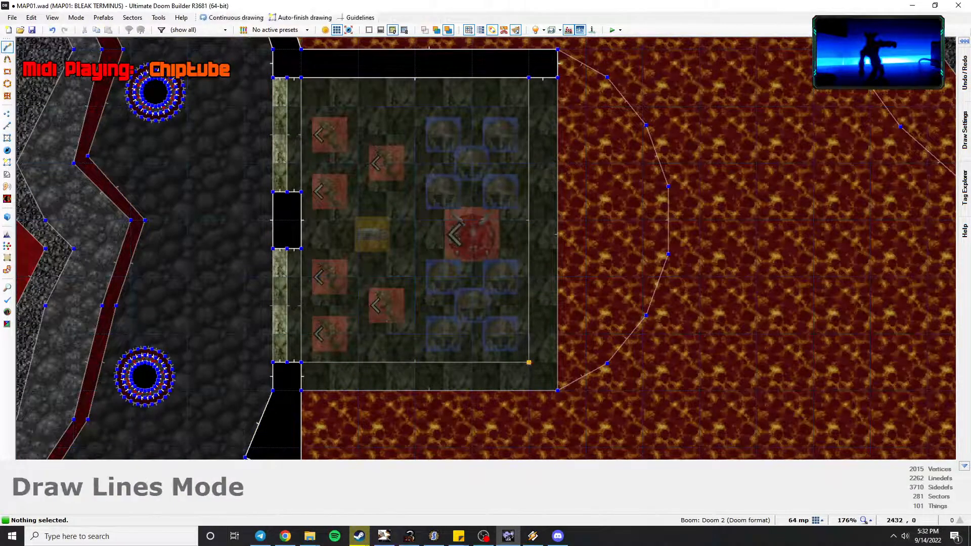
{"action": "left_click", "coordinate": [557, 362]}
Curve the platform's 320-unit outer edge outward with 6 vertices and distance -104, and align the arc's outermost vertices to the 32-unit grid.
{"action": "key", "text": "l"}
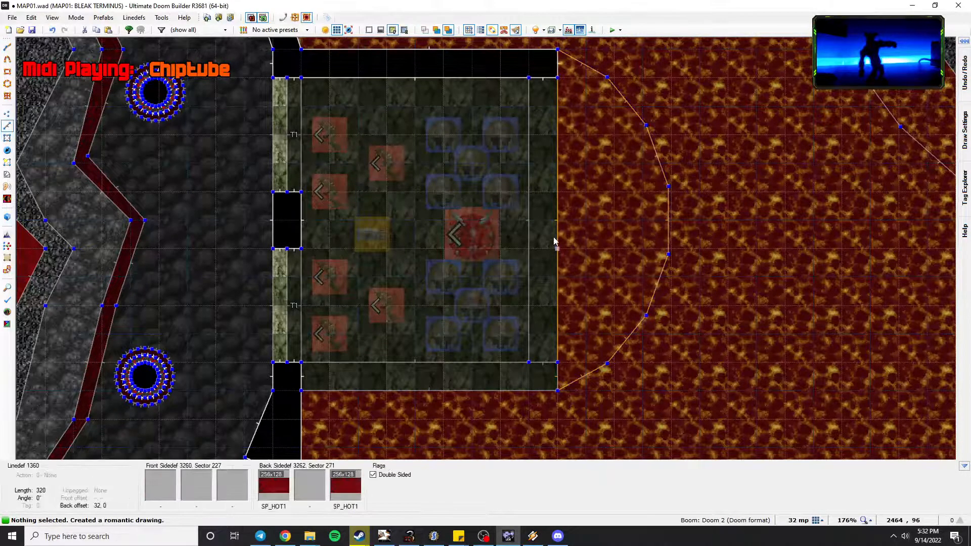
{"action": "key", "text": "shift+c"}
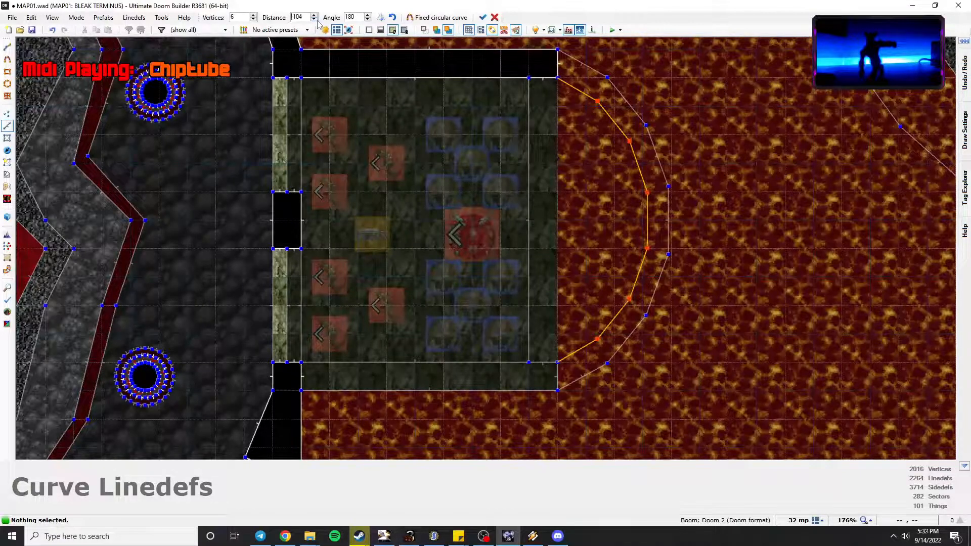
{"action": "key", "text": "Return"}
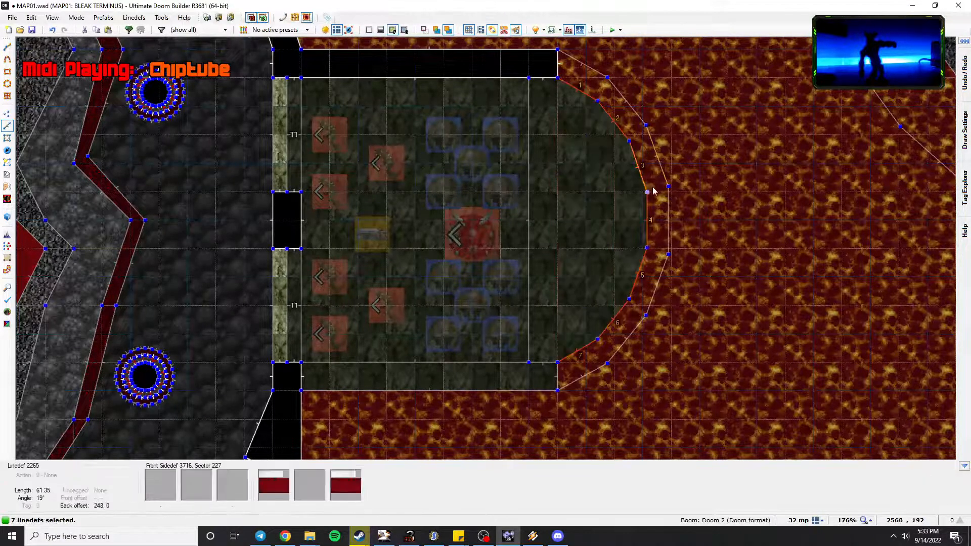
{"action": "scroll", "coordinate": [648, 195], "scroll_direction": "up", "scroll_amount": 1}
{"action": "key", "text": "v"}
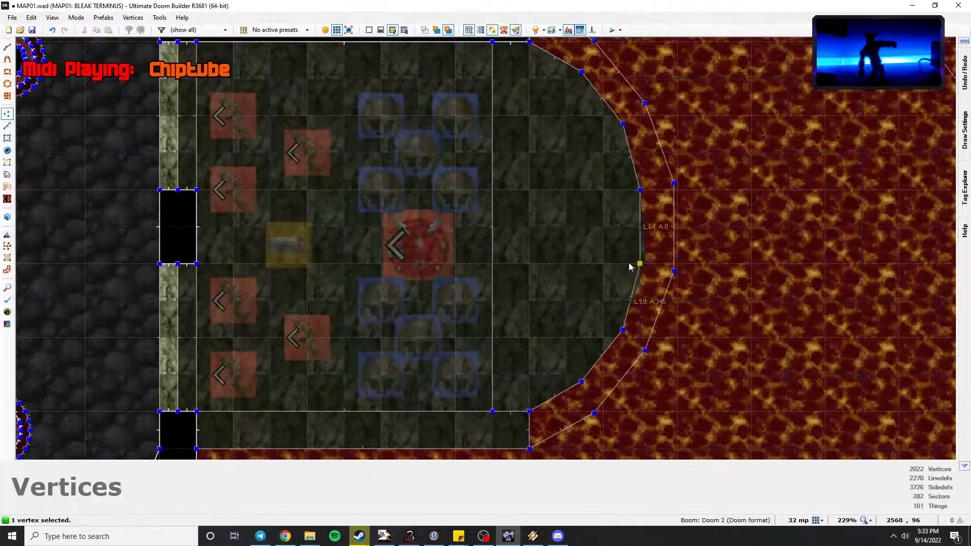
{"action": "right_click_drag", "start_coordinate": [629, 263], "coordinate": [628, 263]}
Merge the inner platform sector with the new rounded sector beside it.
{"action": "scroll", "coordinate": [551, 243], "scroll_direction": "down", "scroll_amount": 1}
{"action": "middle_click_drag", "start_coordinate": [550, 242], "coordinate": [580, 244]}
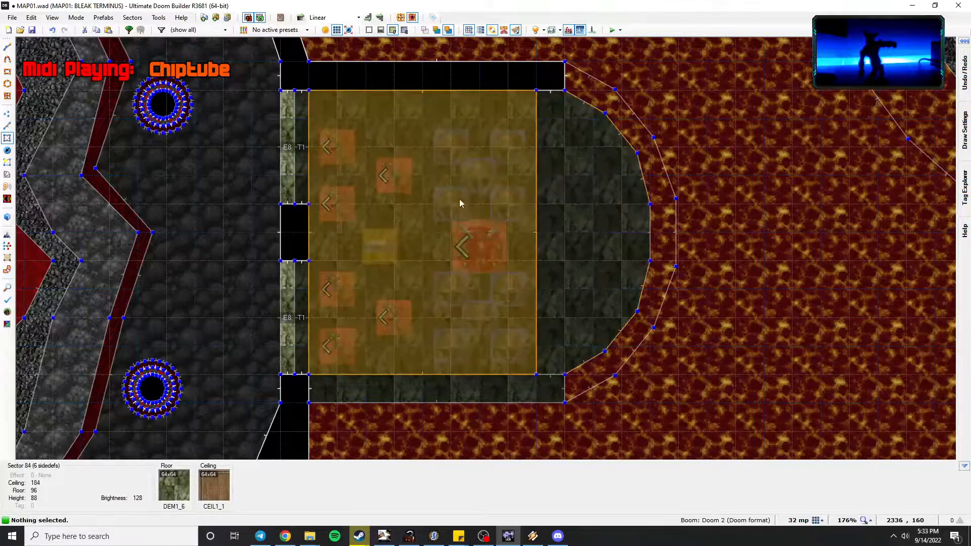
{"action": "left_click", "coordinate": [465, 185]}
{"action": "key", "text": "ctrl+j"}
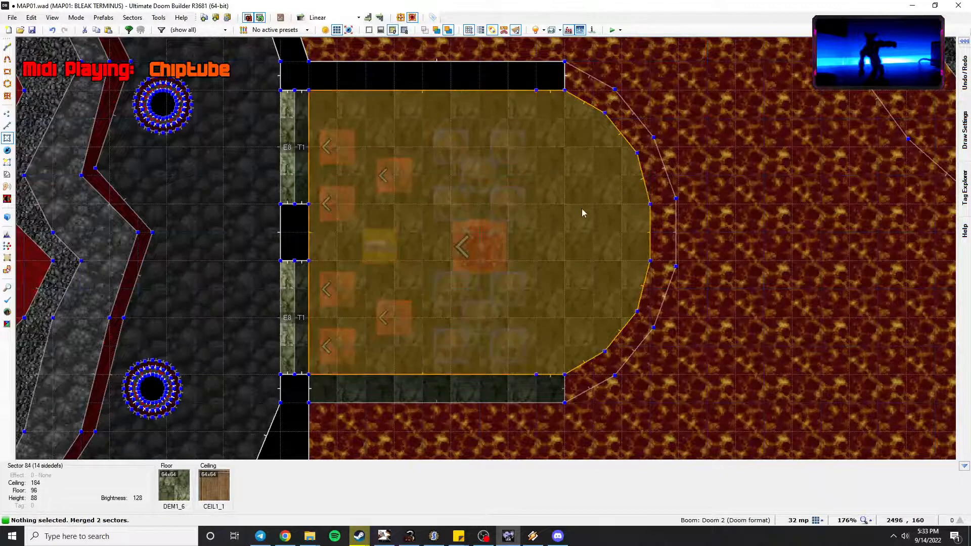
Raise the floor of the curved strip around the rounded platform to -16 in 3D.
{"action": "key", "text": "q"}
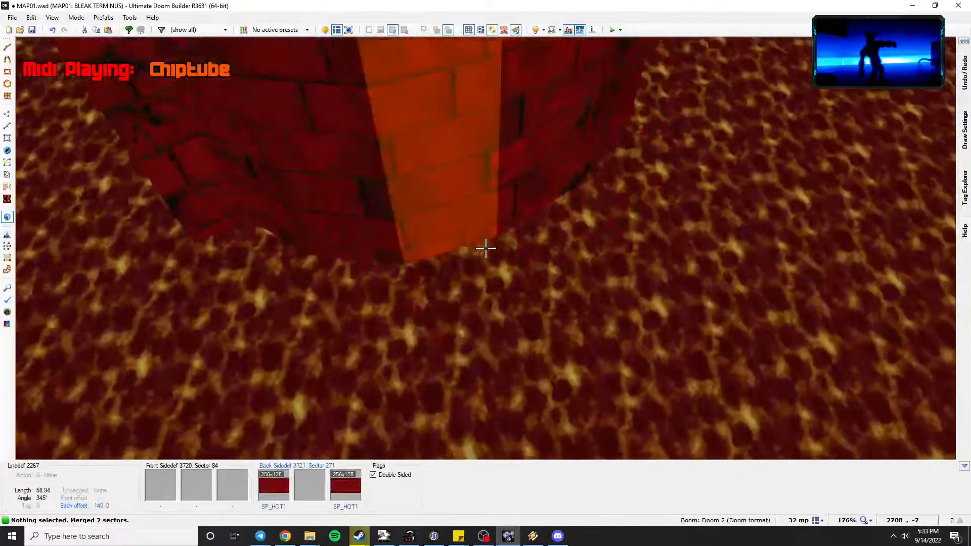
{"action": "left_click", "coordinate": [486, 248]}
{"action": "scroll", "coordinate": [486, 248], "scroll_direction": "up", "scroll_amount": 20}
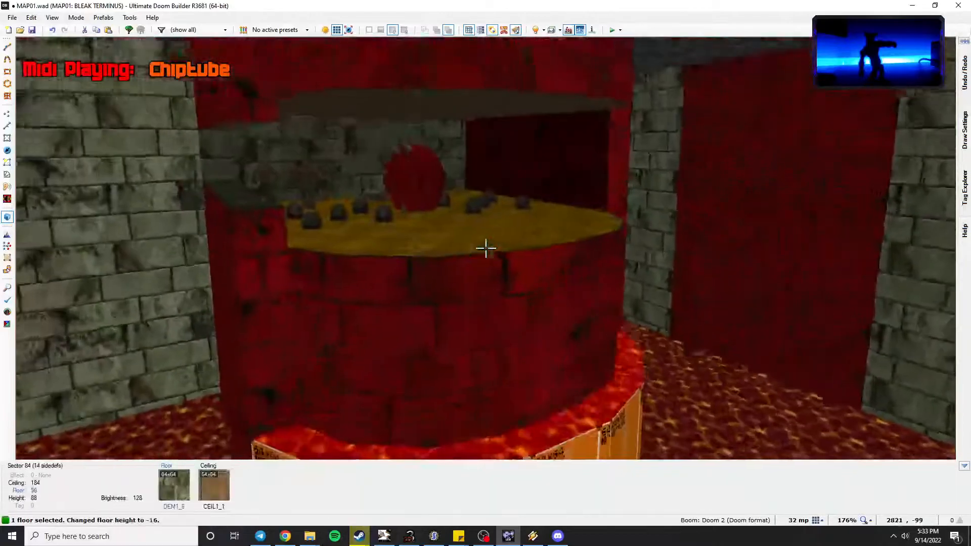
Raise the floor of the curved strip around the rounded platform to 120 and lower the strip's ceiling to 168.
{"action": "scroll", "coordinate": [485, 248], "scroll_direction": "up", "scroll_amount": 4}
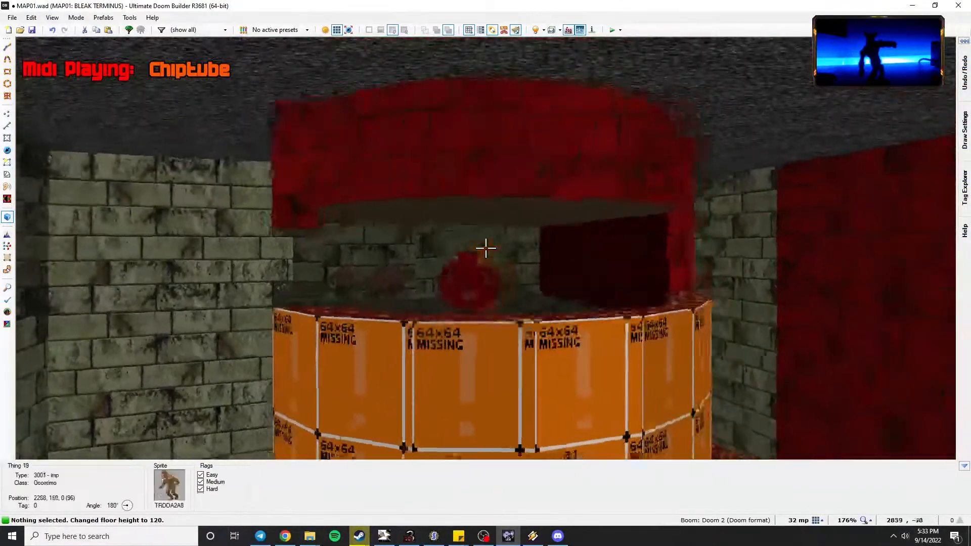
{"action": "key", "text": "e"}
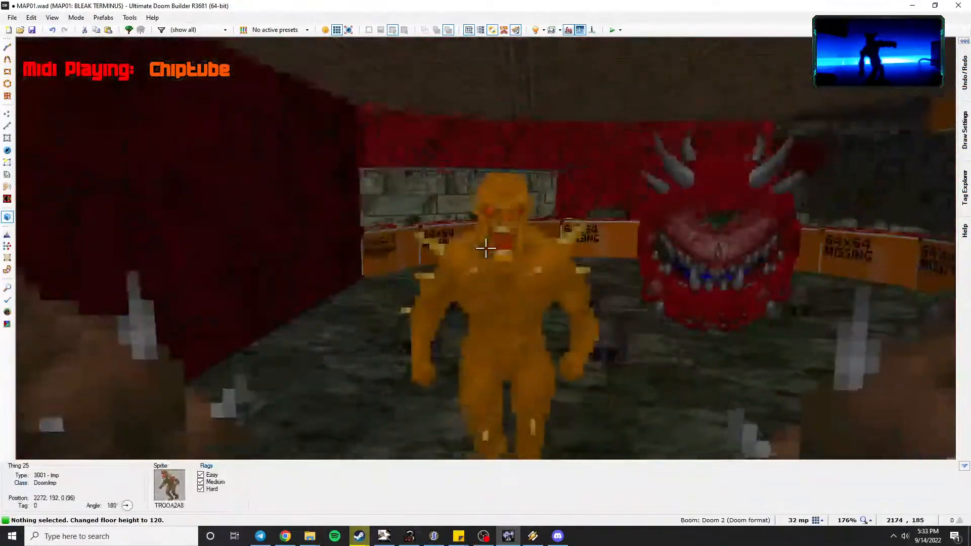
{"action": "key", "text": "e"}
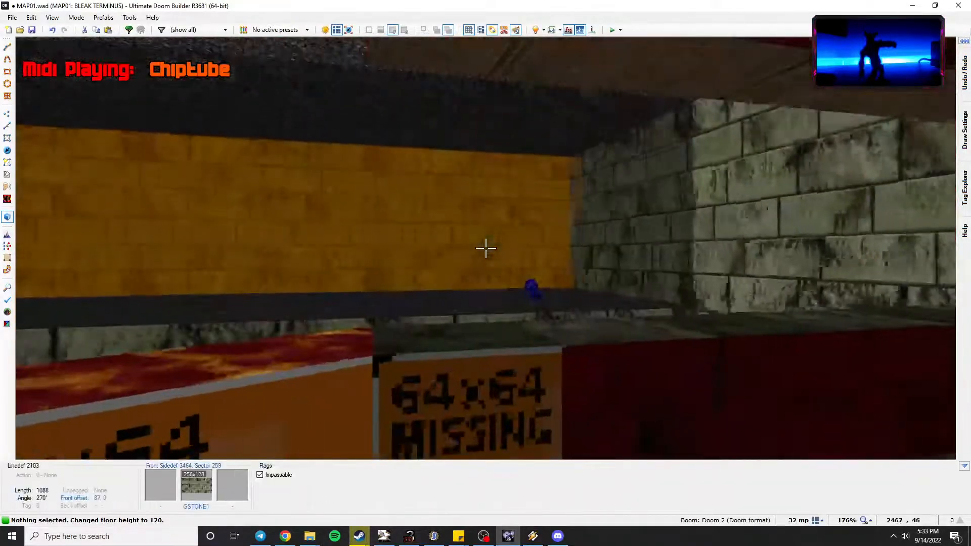
{"action": "key", "text": "d"}
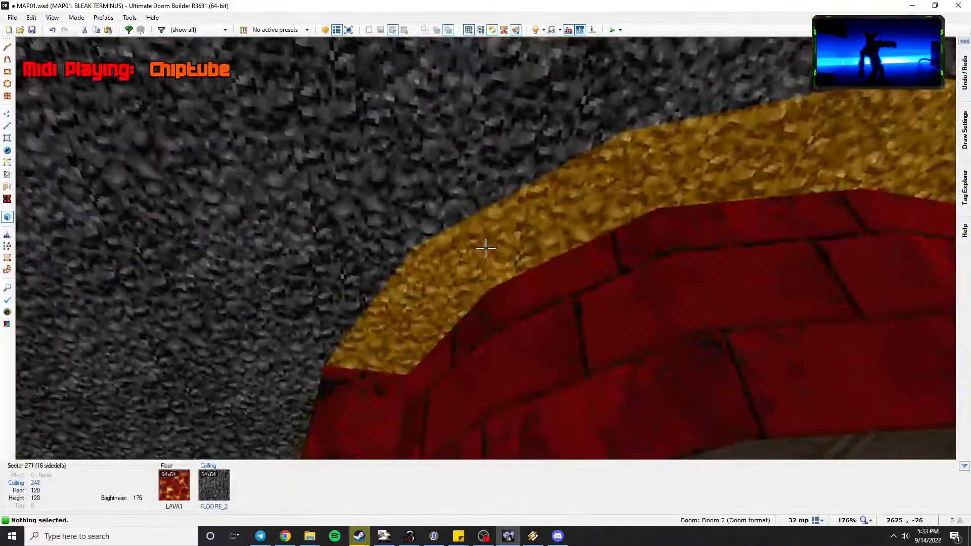
{"action": "left_click", "coordinate": [486, 248]}
{"action": "scroll", "coordinate": [485, 248], "scroll_direction": "down", "scroll_amount": 4}
{"action": "key", "text": "d"}
{"action": "scroll", "coordinate": [485, 248], "scroll_direction": "down", "scroll_amount": 6}
{"action": "scroll", "coordinate": [485, 248], "scroll_direction": "up", "scroll_amount": 2}
{"action": "key", "text": "e"}
{"action": "scroll", "coordinate": [485, 248], "scroll_direction": "down", "scroll_amount": 1}
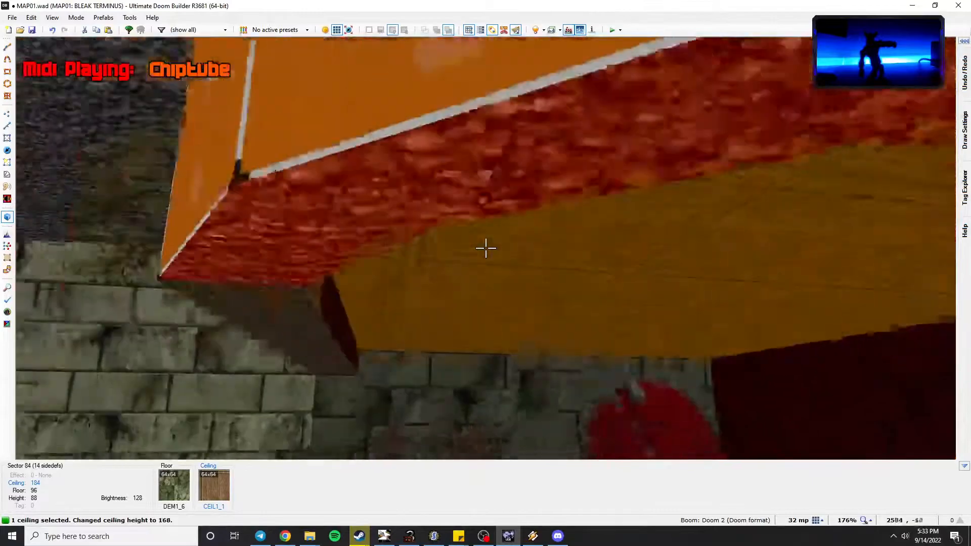
Copy the SP_HOT1 texture and flood-fill the missing textures on the curved strip's outer faces with it.
{"action": "key", "text": "d"}
{"action": "key", "text": "c"}
{"action": "key", "text": "ctrl+c"}
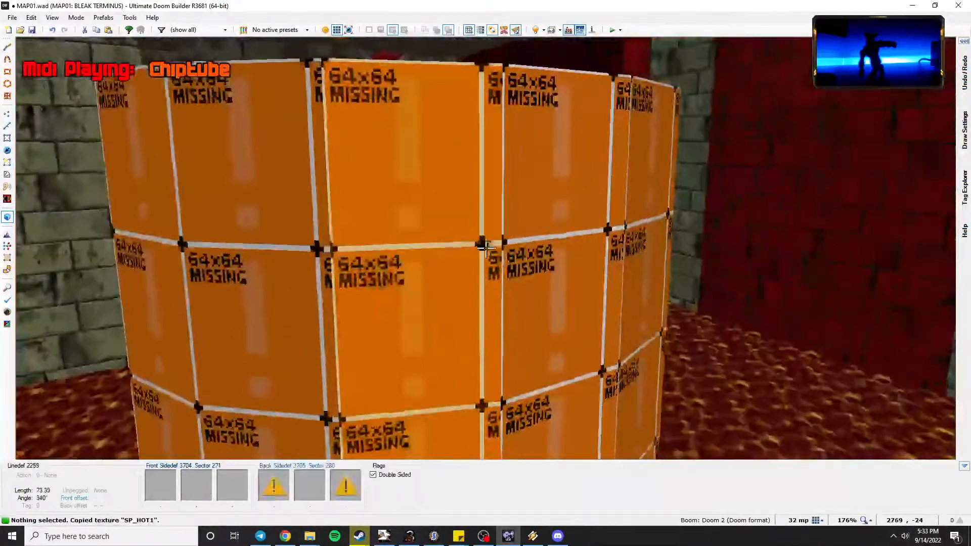
{"action": "key", "text": "ctrl+shift+v"}
Draw a 224-unit-long narrow rectangle inside the solid wall along the upper side of the monster platform, using the 16-unit grid.
{"action": "key", "text": "e"}
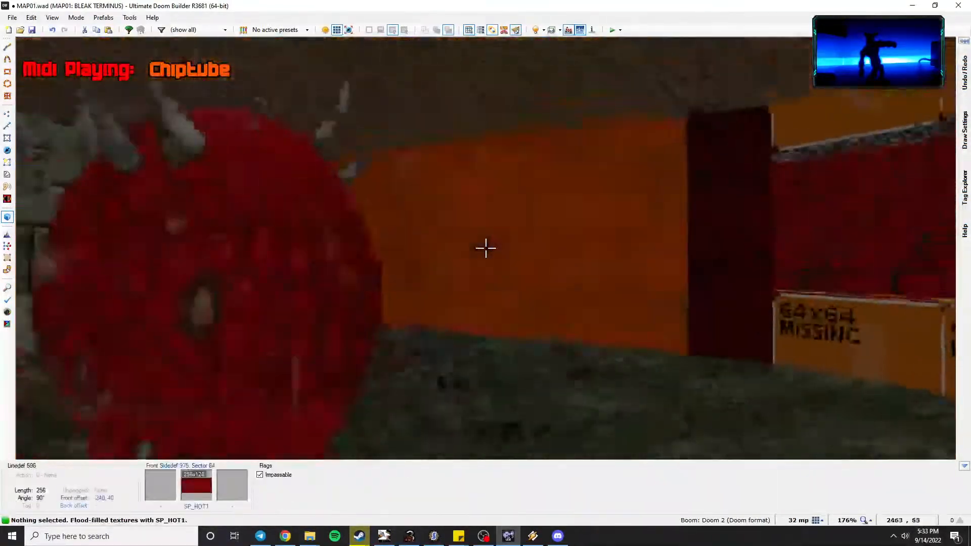
{"action": "key", "text": "e"}
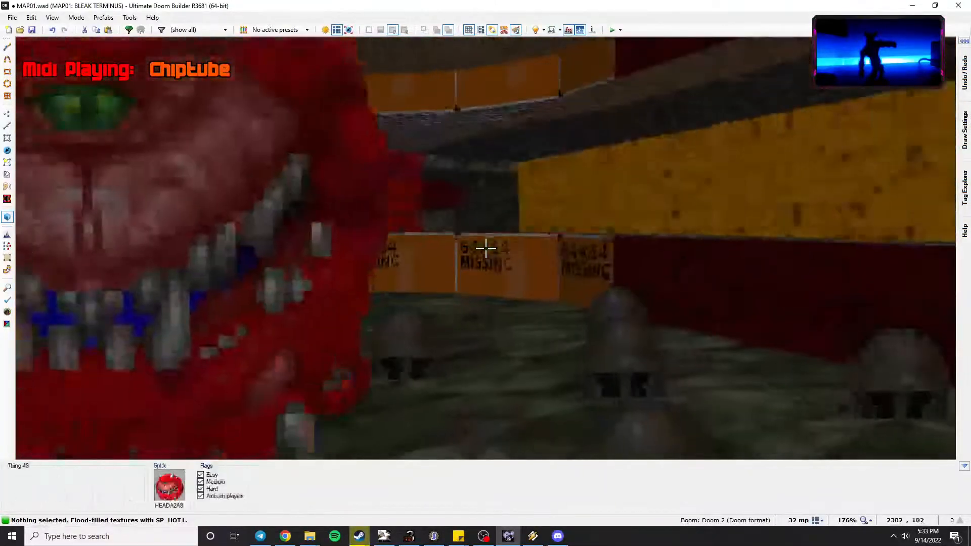
{"action": "key", "text": "q"}
{"action": "scroll", "coordinate": [450, 262], "scroll_direction": "down", "scroll_amount": 1}
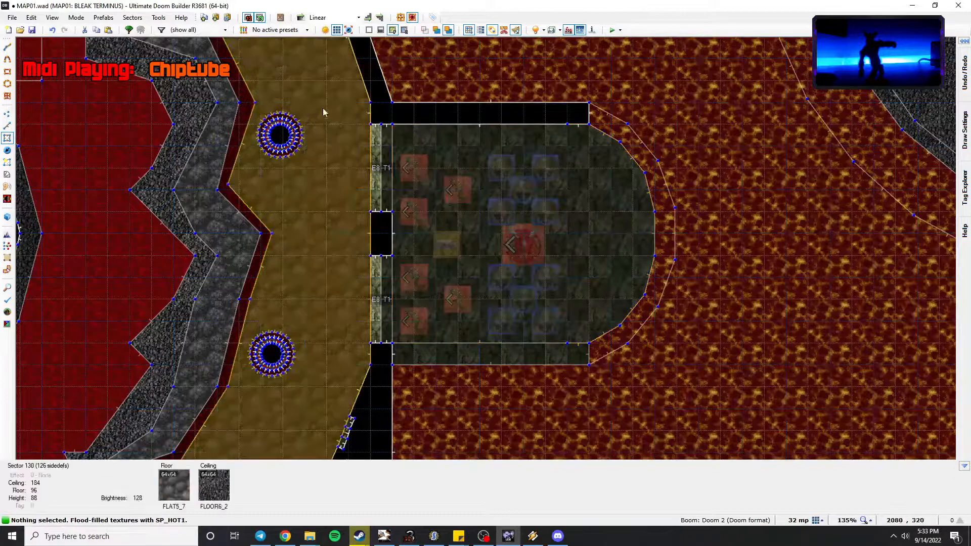
{"action": "scroll", "coordinate": [324, 109], "scroll_direction": "up", "scroll_amount": 1}
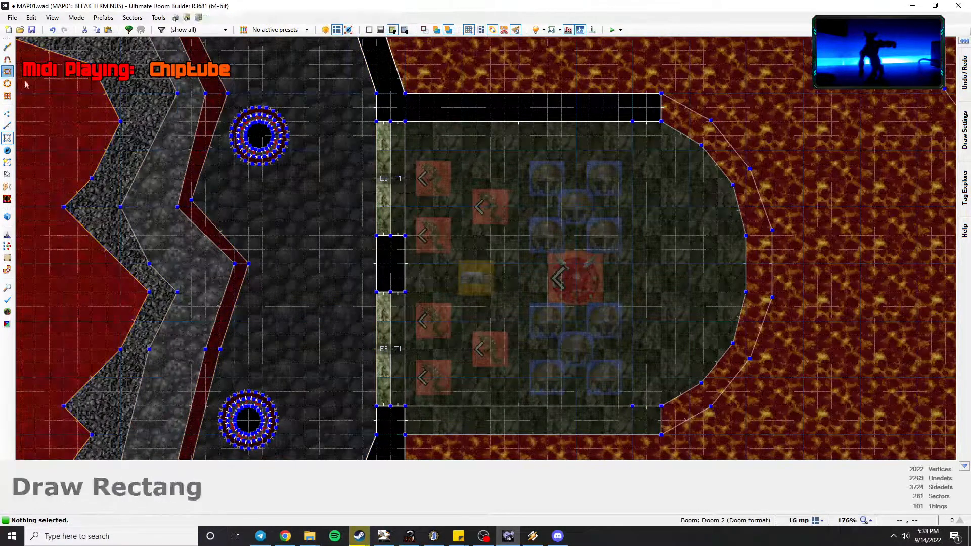
{"action": "left_click", "coordinate": [632, 114]}
Copy SP_HOT1 from the wall inside the platform in 3D and flood-fill the missing textures on the strip's inner faces.
{"action": "key", "text": "q"}
{"action": "key", "text": "e"}
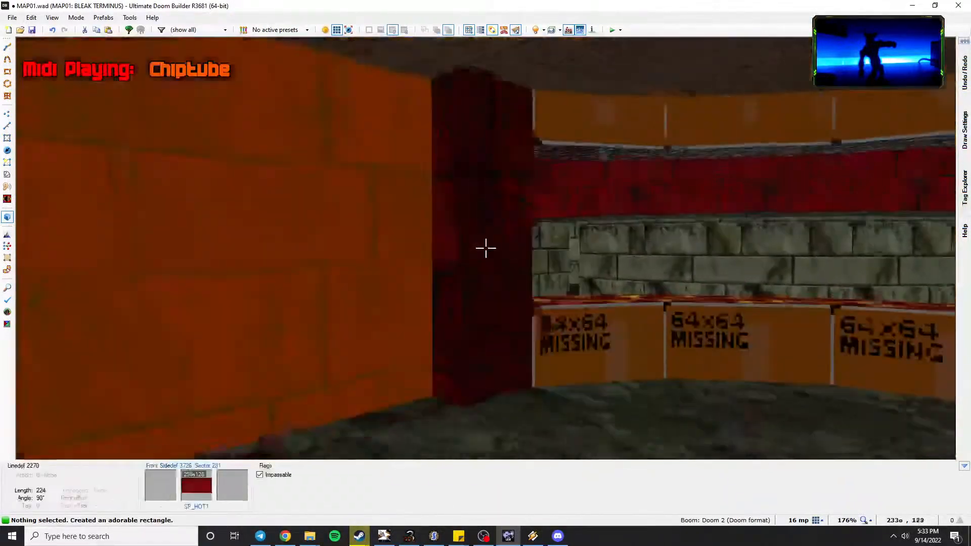
{"action": "key", "text": "ctrl+c"}
{"action": "key", "text": "ctrl+shift+v"}
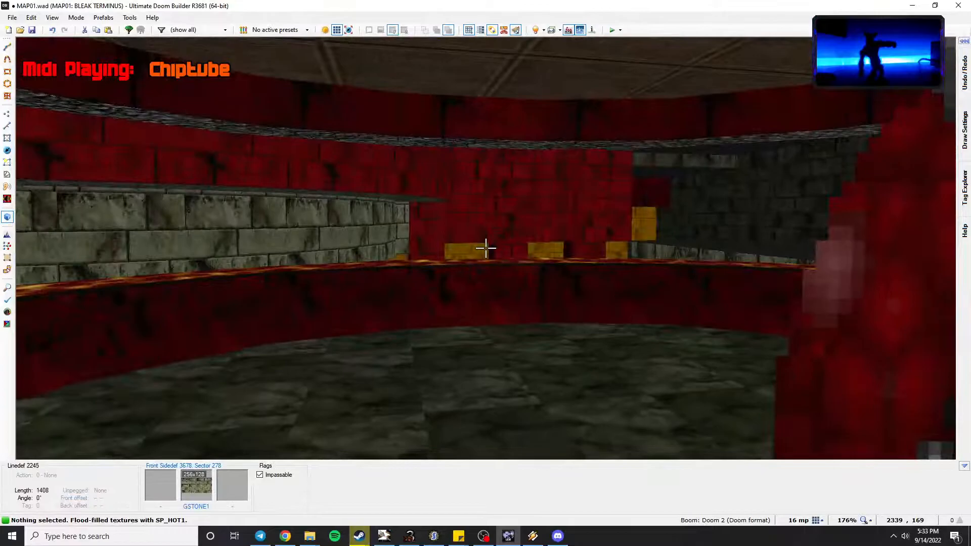
Examine the textured platform and the surrounding stone walls from the lava side in 3D and in the map view.
{"action": "key", "text": "e"}
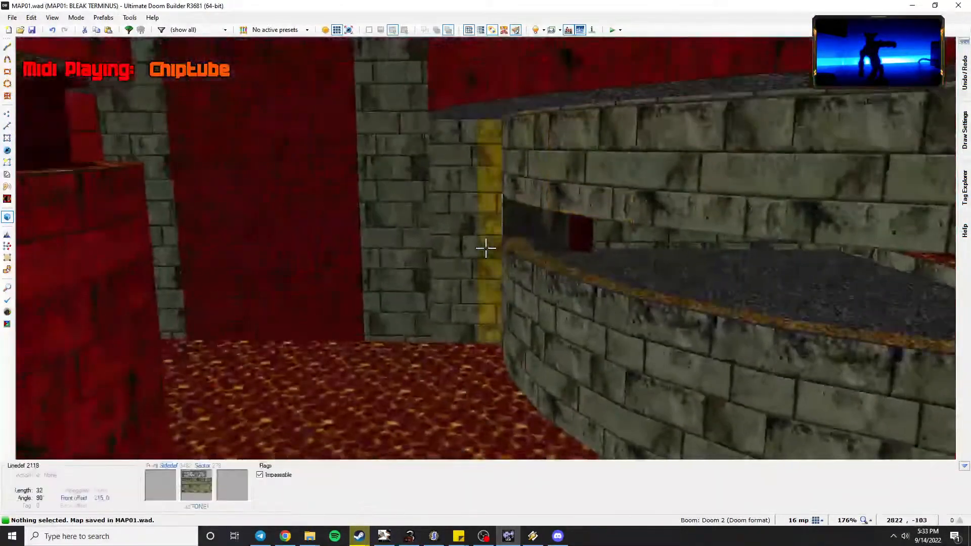
{"action": "key", "text": "s"}
{"action": "key", "text": "d"}
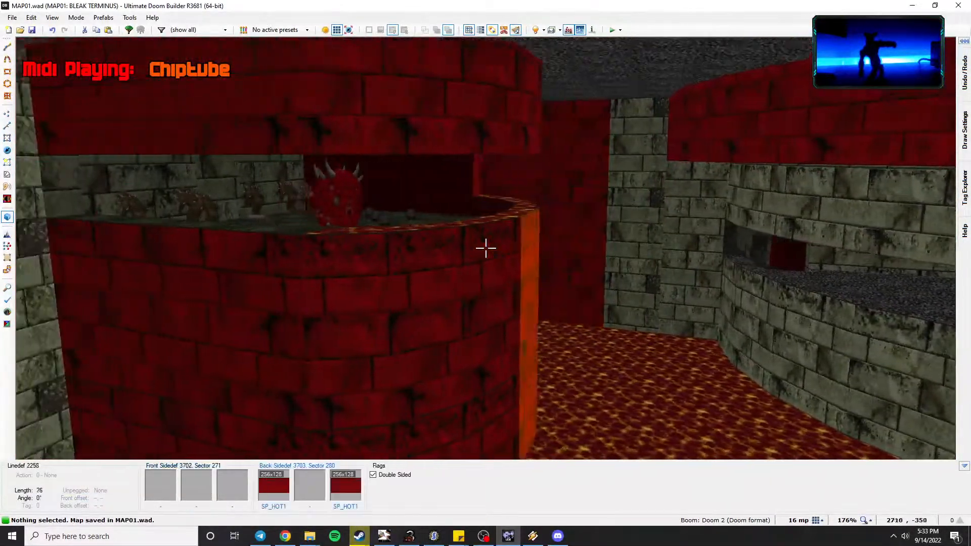
{"action": "key", "text": "f"}
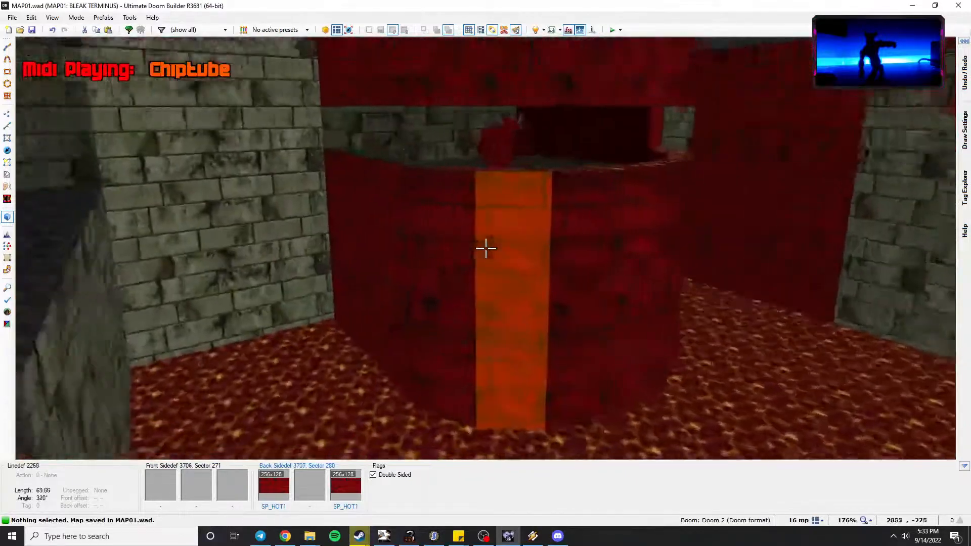
{"action": "key", "text": "s"}
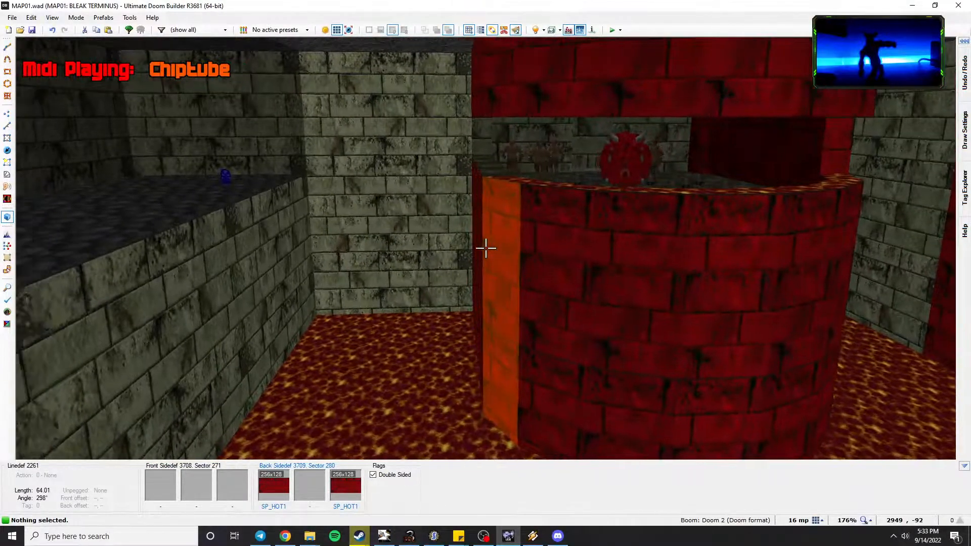
{"action": "key", "text": "f"}
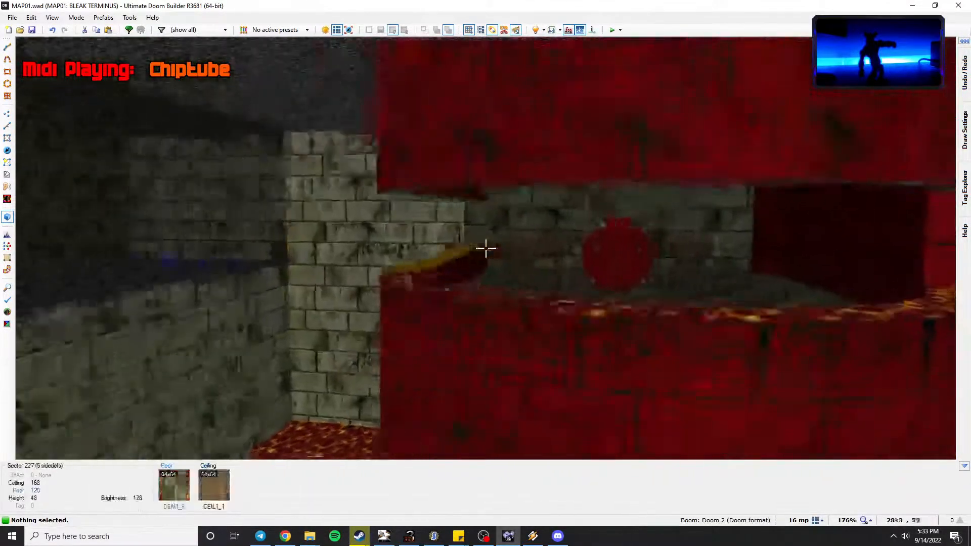
{"action": "key", "text": "s"}
{"action": "key", "text": "q"}
{"action": "scroll", "coordinate": [486, 250], "scroll_direction": "down", "scroll_amount": 4}
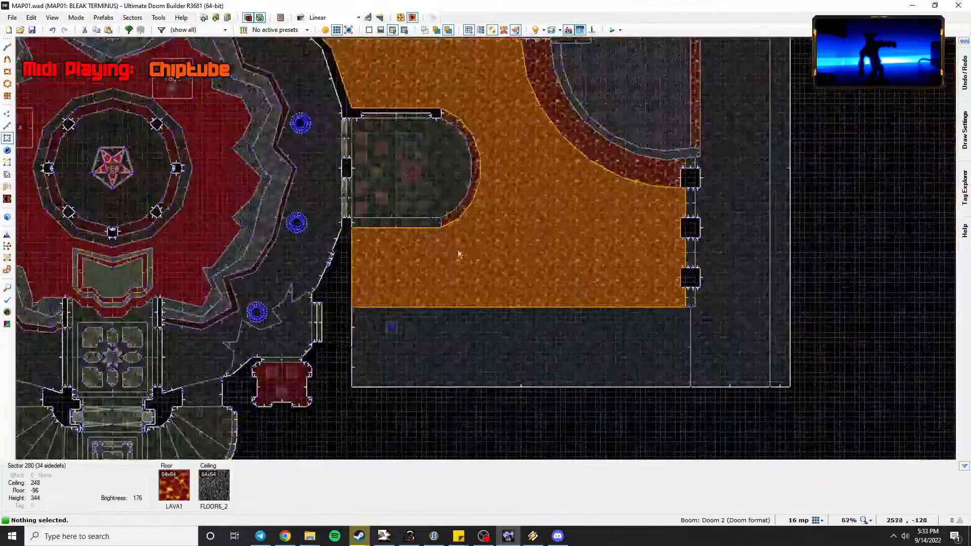
{"action": "scroll", "coordinate": [196, 311], "scroll_direction": "up", "scroll_amount": 3}
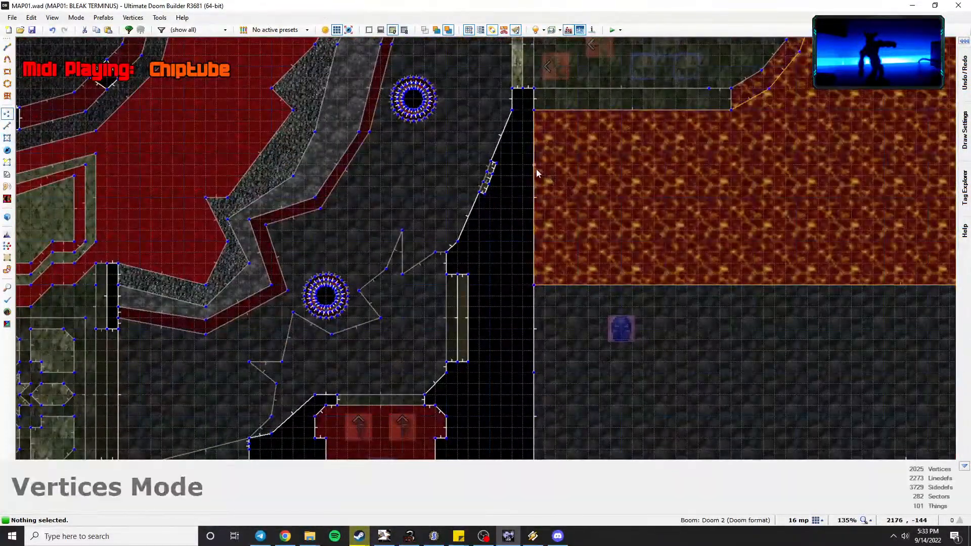
{"action": "key", "text": "q"}
{"action": "key", "text": "d"}
{"action": "right_click", "coordinate": [485, 248]}
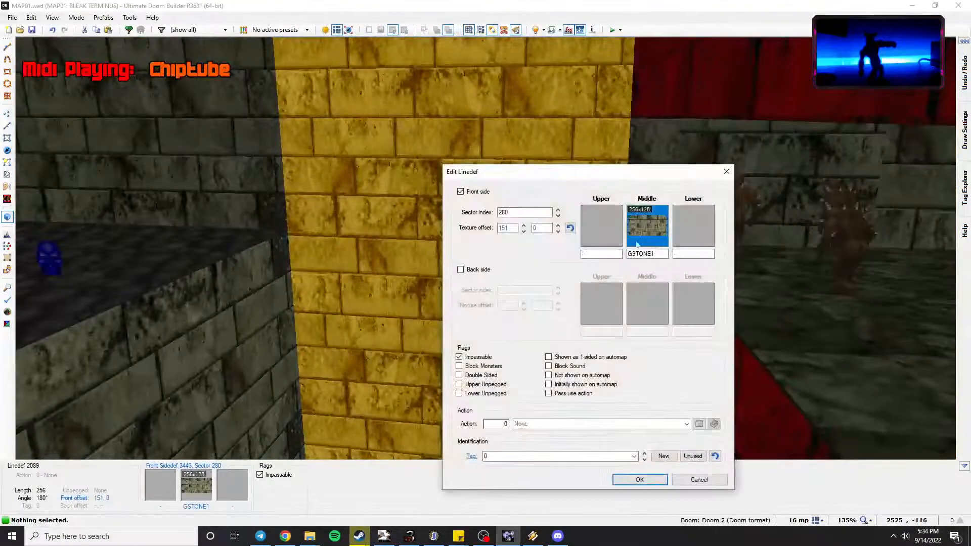
{"action": "left_click", "coordinate": [616, 236]}
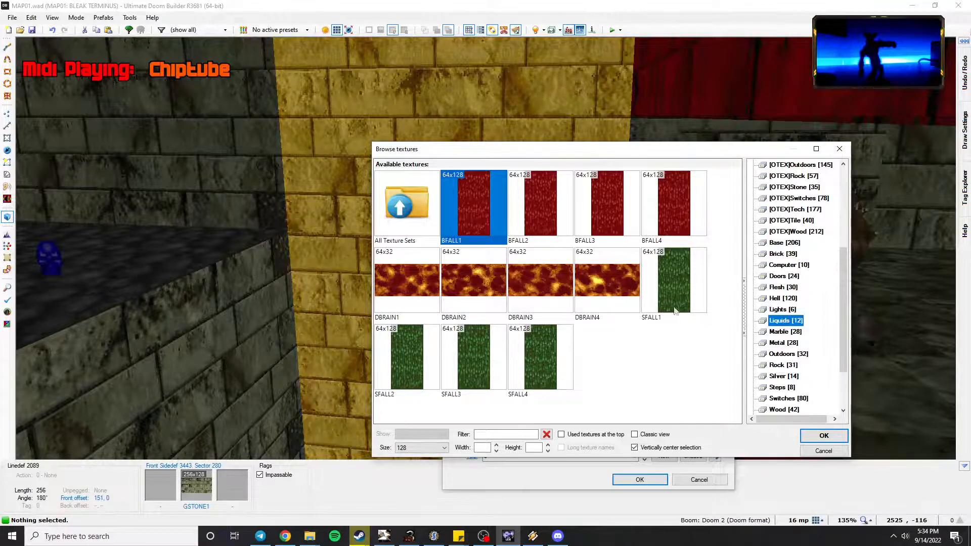
{"action": "double_click", "coordinate": [414, 289]}
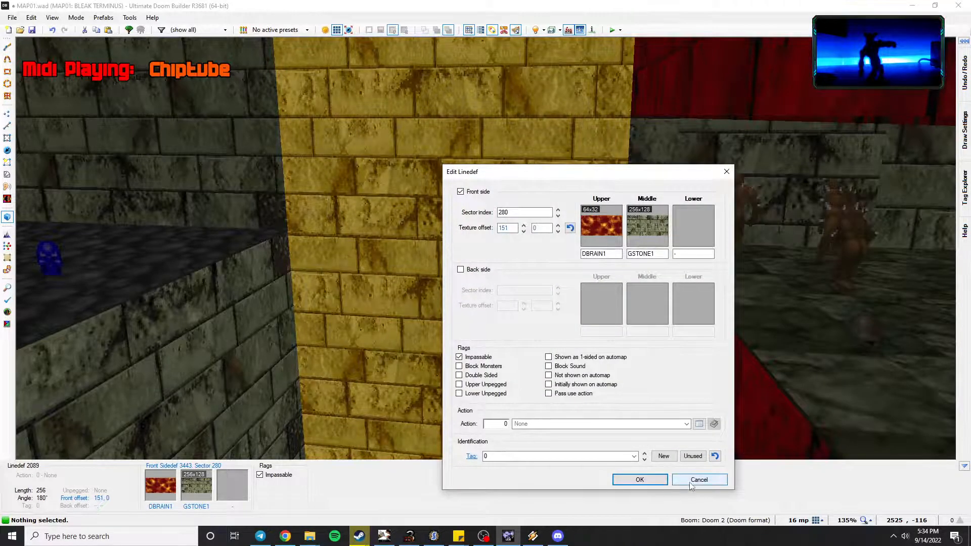
{"action": "left_click", "coordinate": [699, 479]}
Look over the GSTONE1 wall beside the platform and the curved ledges across the lava, and save the map.
{"action": "key", "text": "w"}
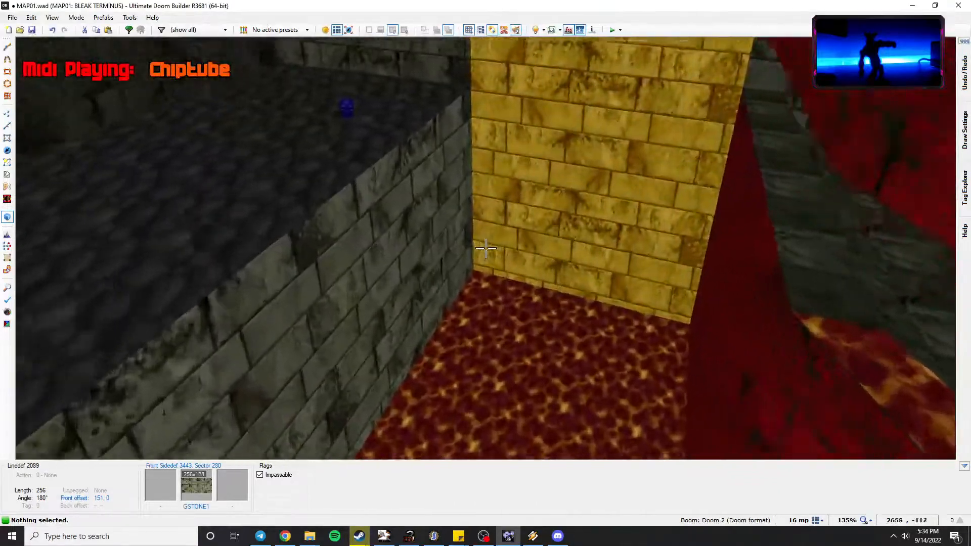
{"action": "key", "text": "w"}
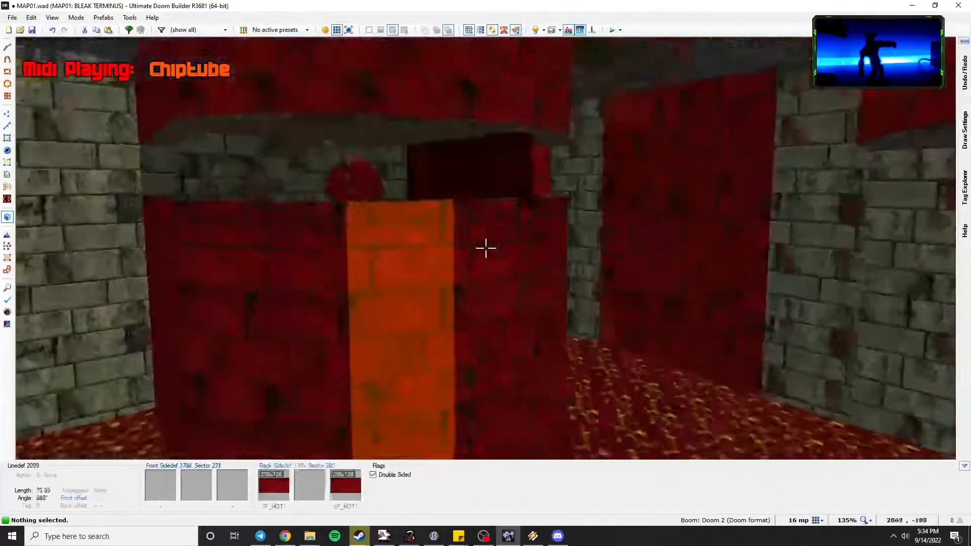
{"action": "key", "text": "w"}
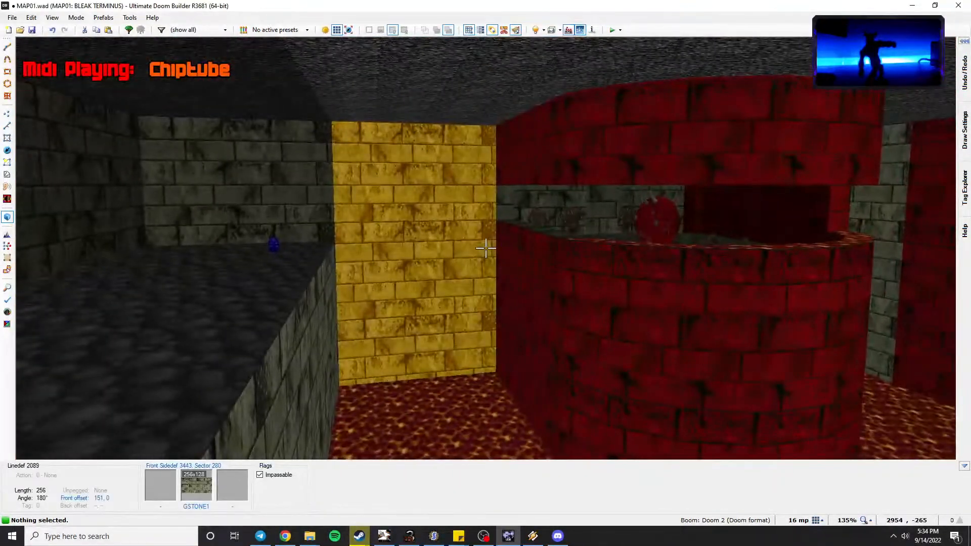
{"action": "key", "text": "w"}
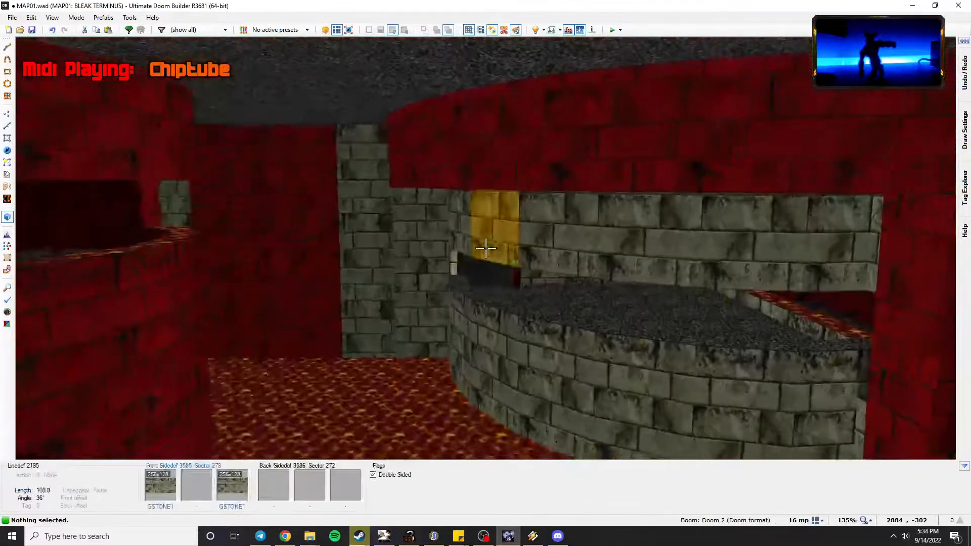
{"action": "key", "text": "w"}
{"action": "key", "text": "ctrl+s"}
Lower the ceiling above the lava area to 192 in 3D.
{"action": "key", "text": "w"}
{"action": "left_click", "coordinate": [486, 248]}
{"action": "scroll", "coordinate": [485, 248], "scroll_direction": "down", "scroll_amount": 6}
{"action": "key", "text": "w"}
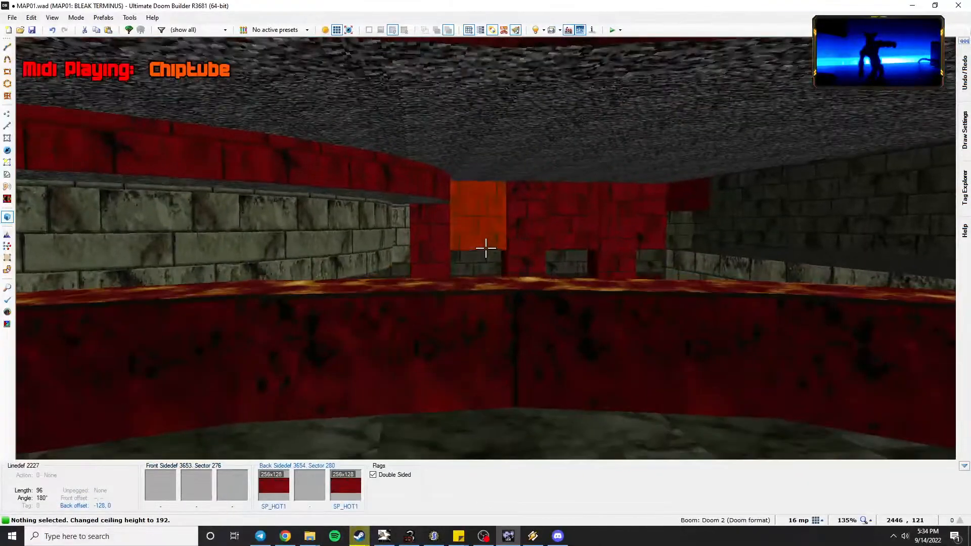
Flood-fill the missing upper textures between the lava ceiling and the adjoining walkway's ceiling with GSTONE1, and save the map.
{"action": "key", "text": "d"}
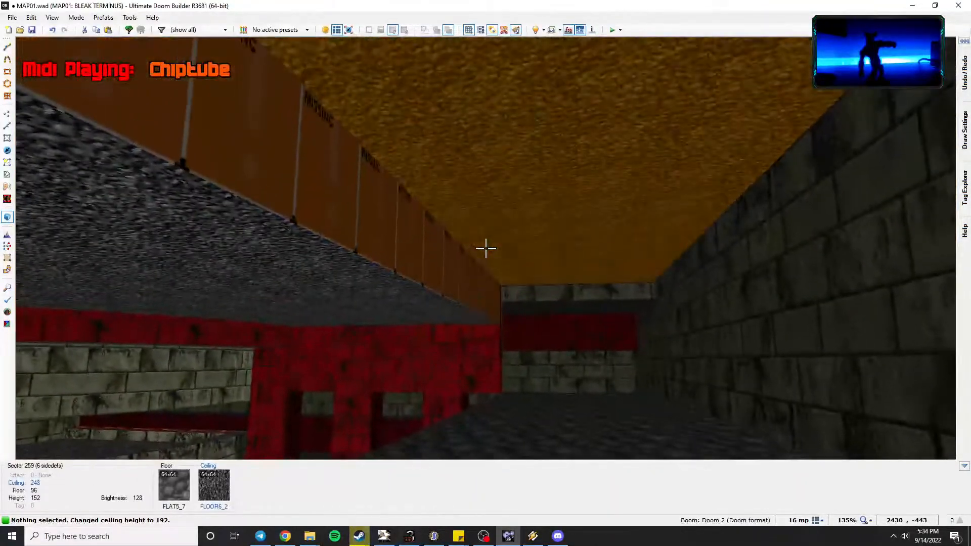
{"action": "key", "text": "ctrl+c"}
{"action": "middle_click", "coordinate": [486, 247], "text": "shift"}
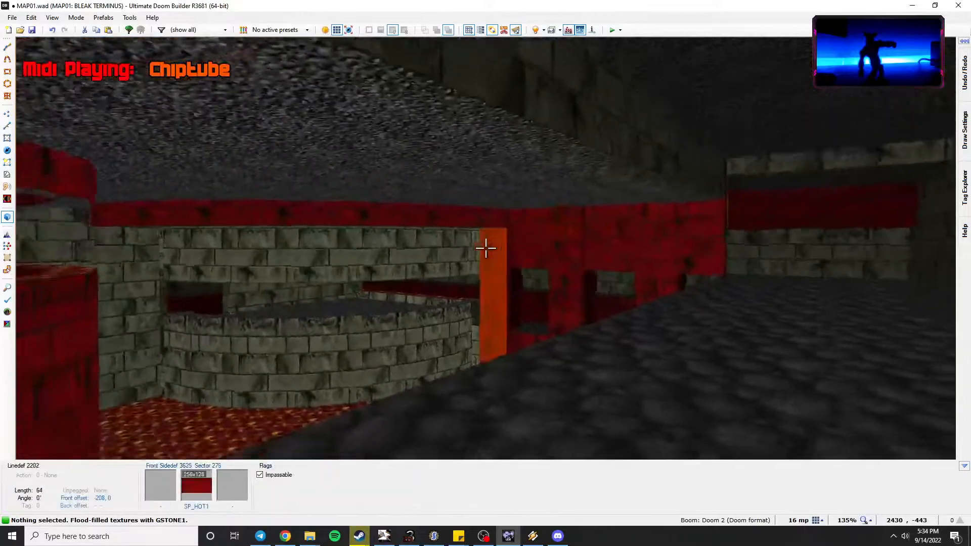
{"action": "key", "text": "w"}
{"action": "key", "text": "ctrl+s"}
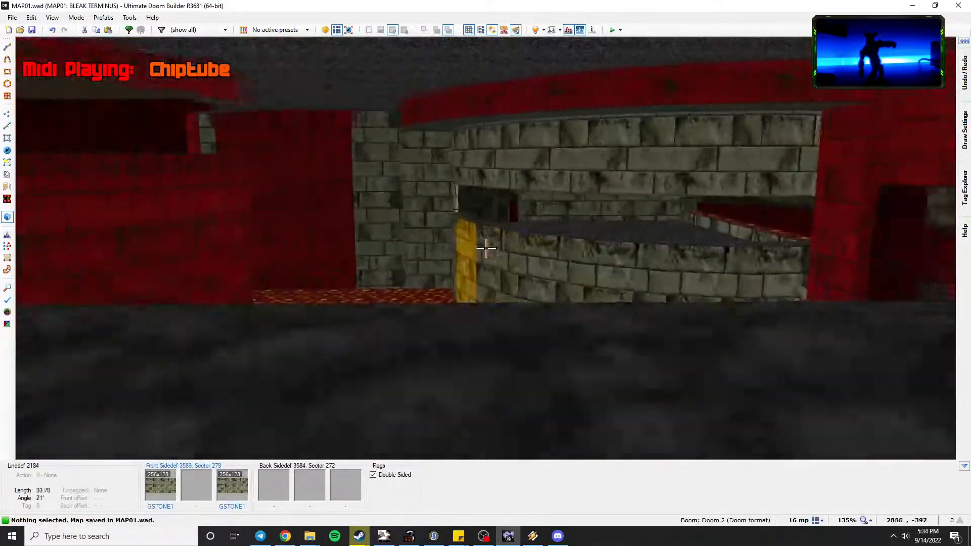
Move the border pillar beside the curved platform up 64 units against the platform's ledge, and delete the sector pieces left inside it.
{"action": "key", "text": "w"}
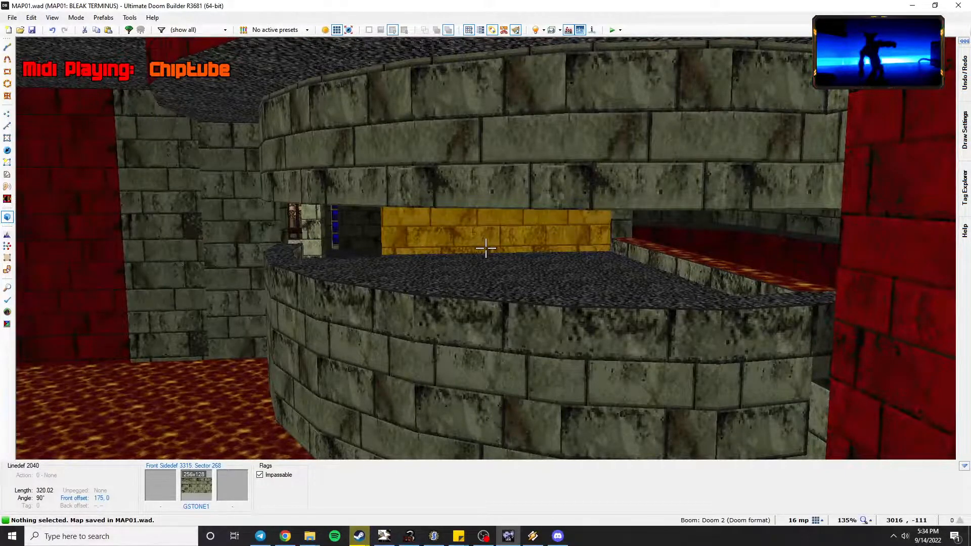
{"action": "key", "text": "w"}
{"action": "key", "text": "w"}
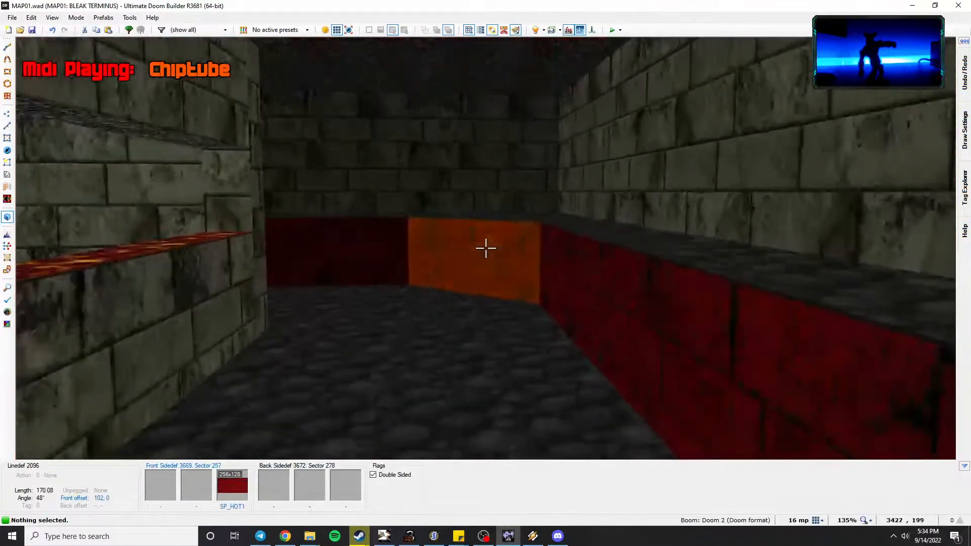
{"action": "key", "text": "w"}
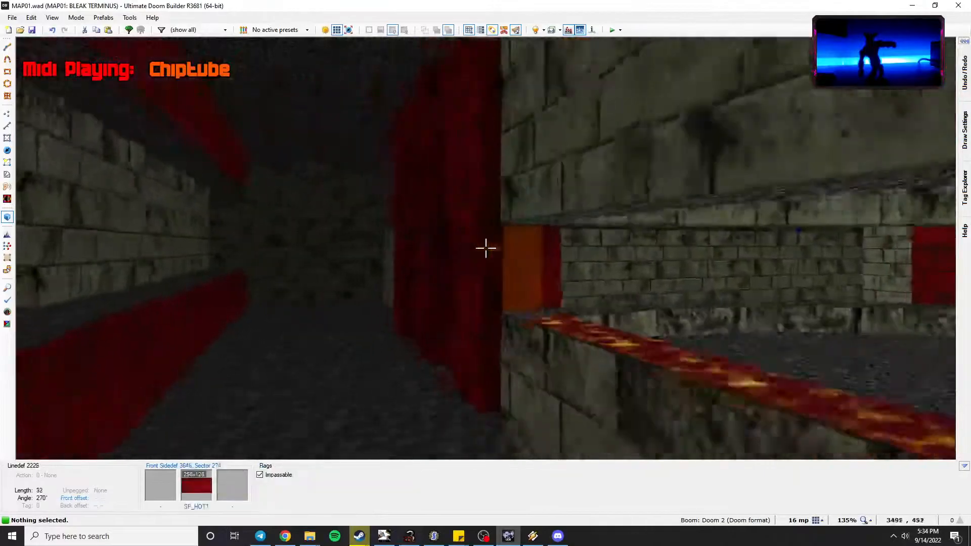
{"action": "key", "text": "q"}
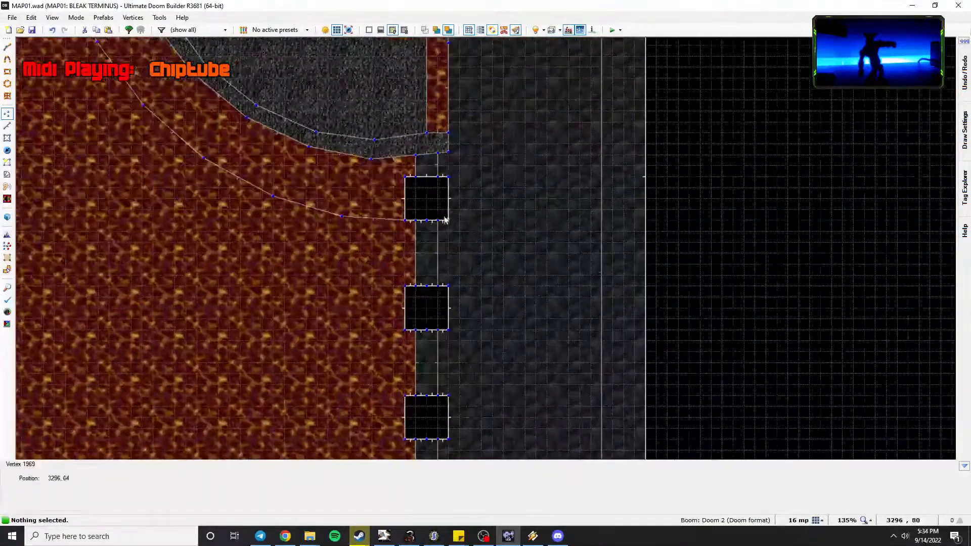
{"action": "middle_click_drag", "start_coordinate": [457, 263], "coordinate": [452, 175]}
{"action": "middle_click_drag", "start_coordinate": [485, 307], "coordinate": [499, 384]}
{"action": "left_click_drag", "start_coordinate": [371, 167], "coordinate": [371, 167]}
{"action": "scroll", "coordinate": [468, 238], "scroll_direction": "up", "scroll_amount": 3}
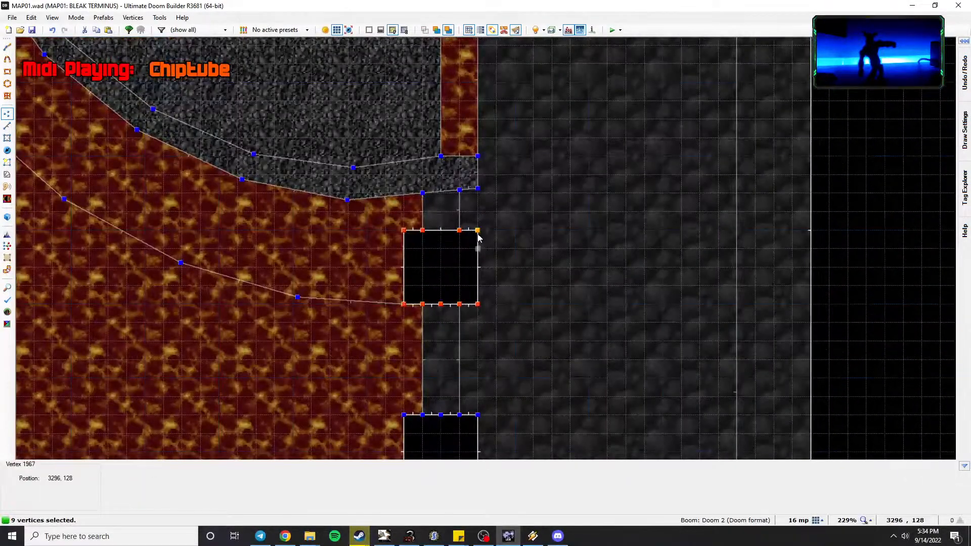
{"action": "left_click_drag", "start_coordinate": [478, 238], "coordinate": [470, 162]}
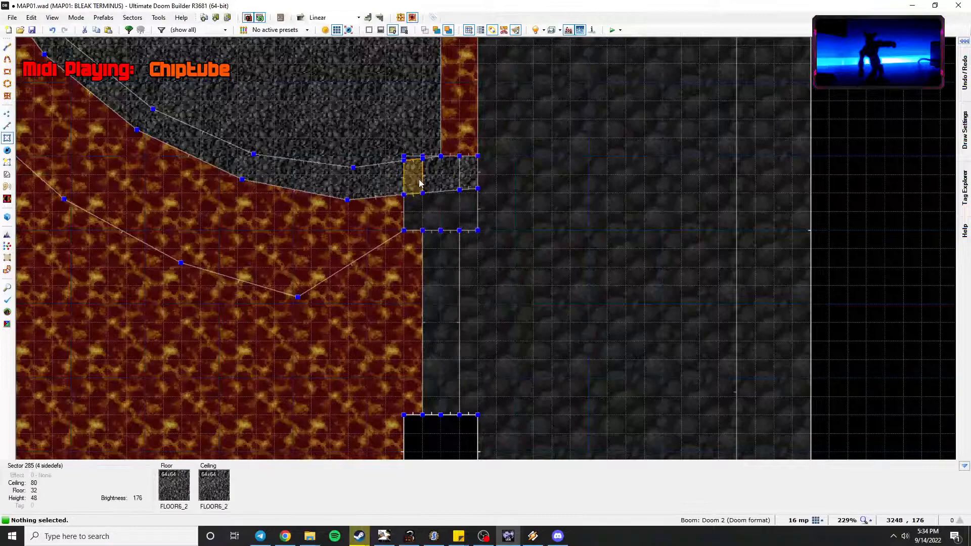
{"action": "key", "text": "Delete"}
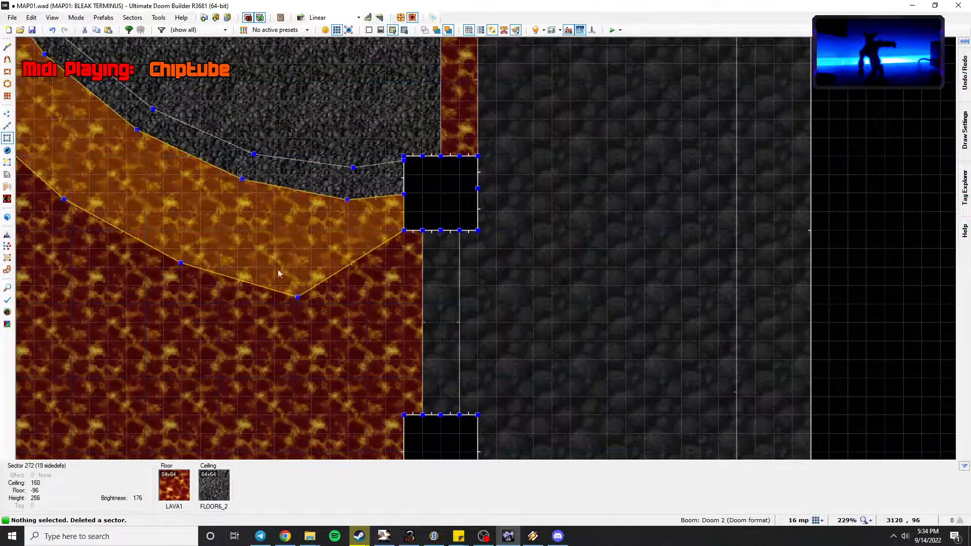
Examine the moved pillar, its openings and its missing textures in 3D from the lava and walkway sides.
{"action": "scroll", "coordinate": [290, 273], "scroll_direction": "down", "scroll_amount": 6}
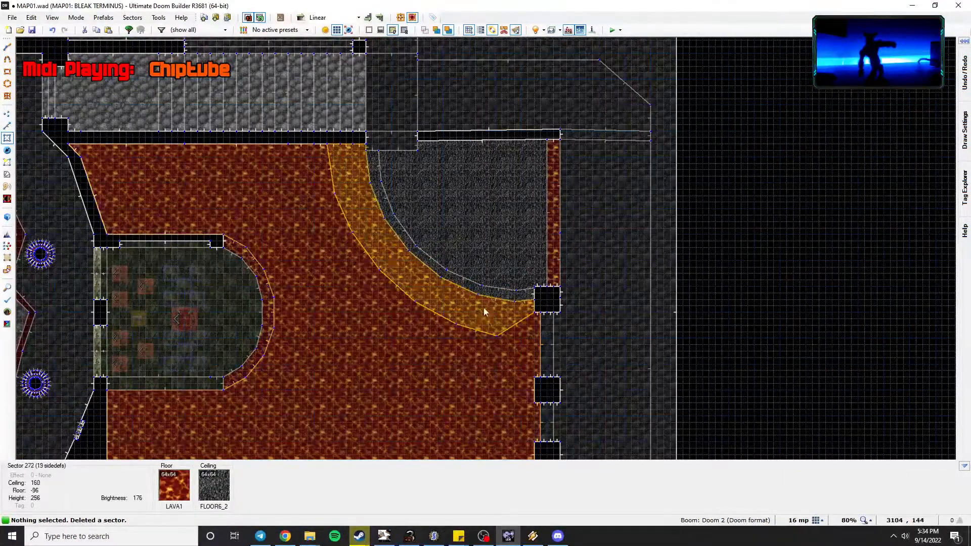
{"action": "key", "text": "w"}
{"action": "key", "text": "e"}
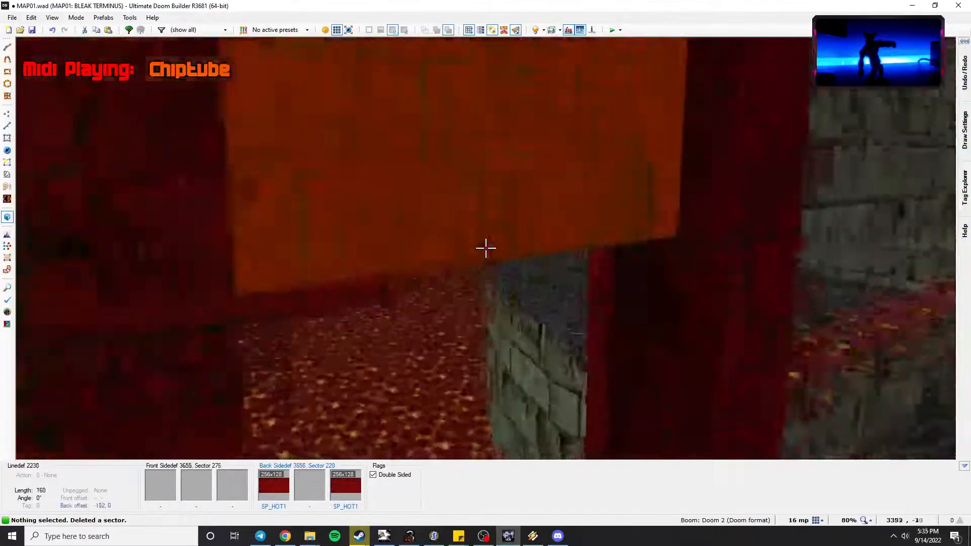
{"action": "key", "text": "e"}
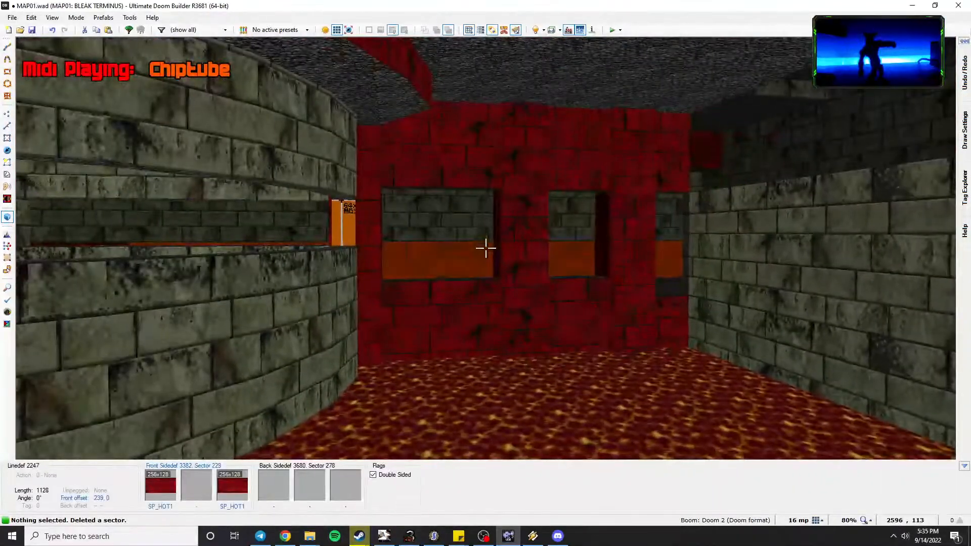
{"action": "key", "text": "e"}
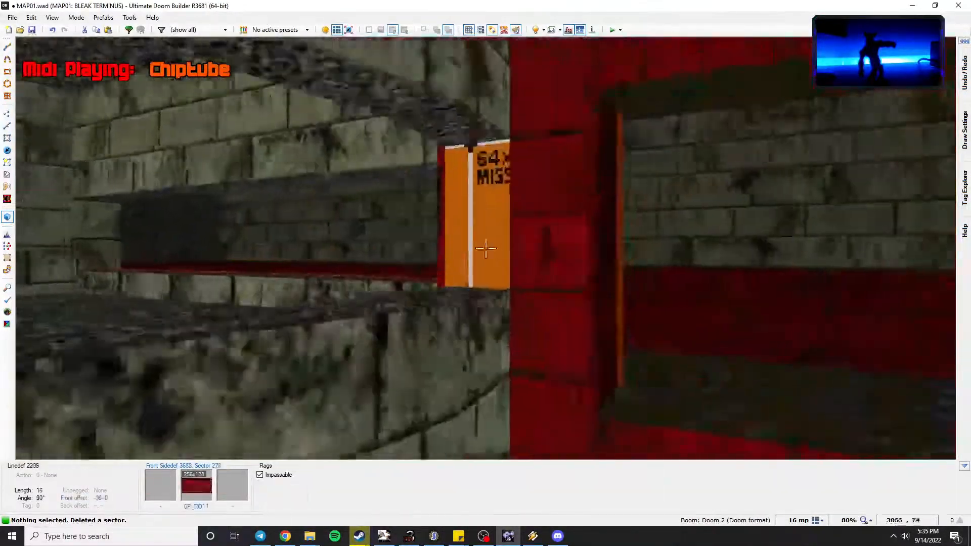
{"action": "key", "text": "d"}
{"action": "key", "text": "e"}
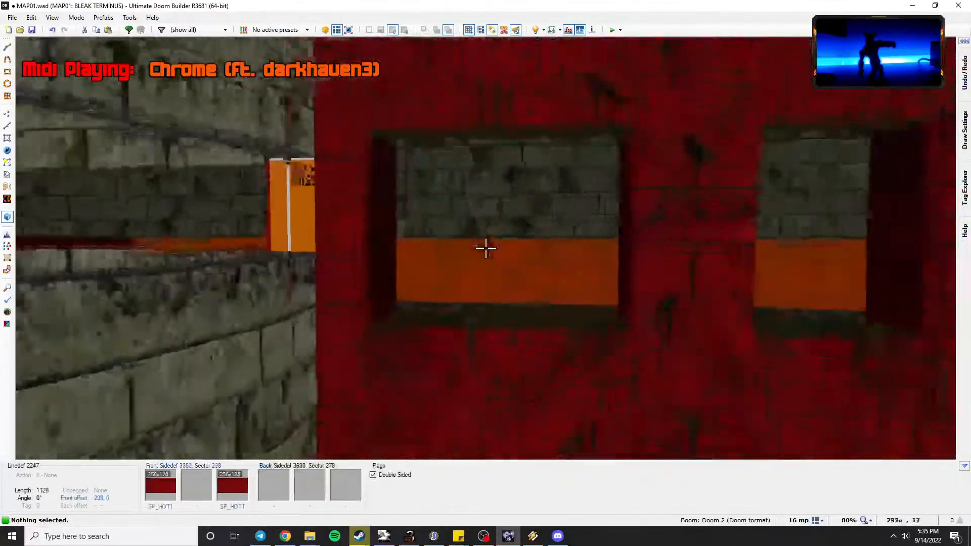
{"action": "key", "text": "d"}
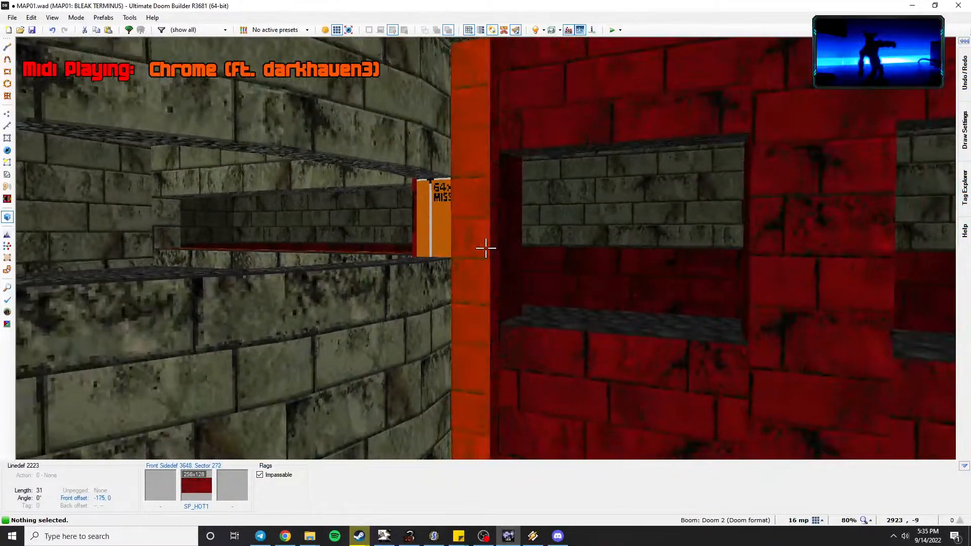
{"action": "key", "text": "e"}
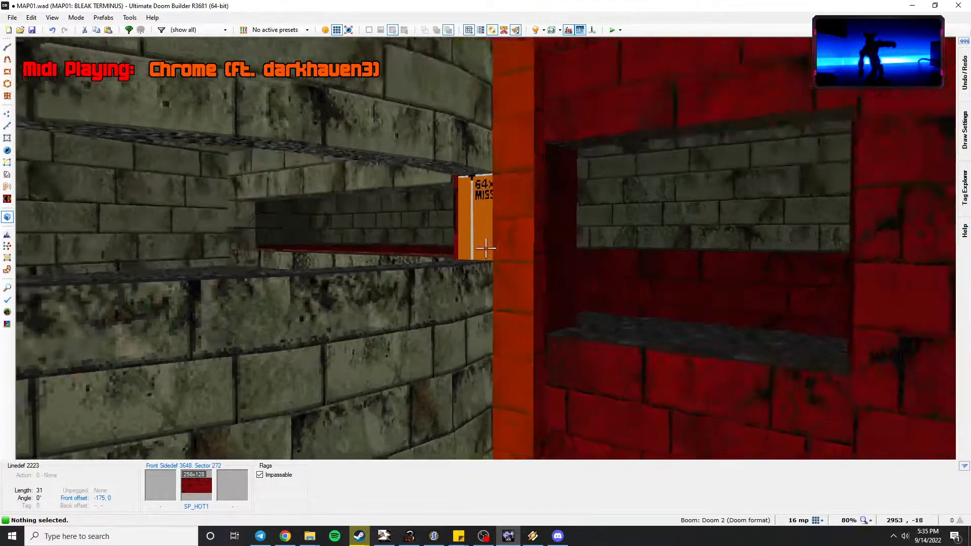
{"action": "key", "text": "e"}
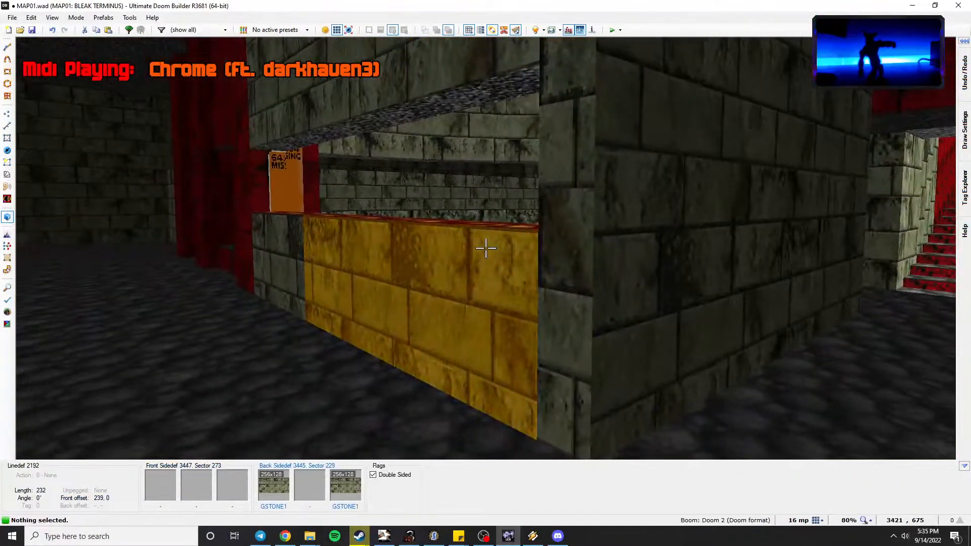
{"action": "key", "text": "s"}
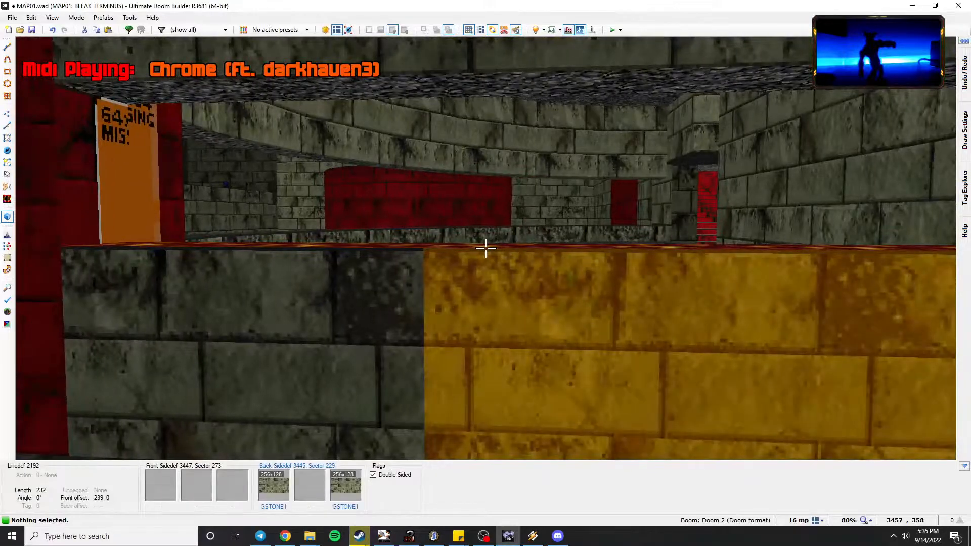
Copy SP_HOT1 and flood-fill it onto the missing textures on the moved pillar's platform-side faces.
{"action": "key", "text": "s"}
{"action": "key", "text": "f"}
{"action": "key", "text": "e"}
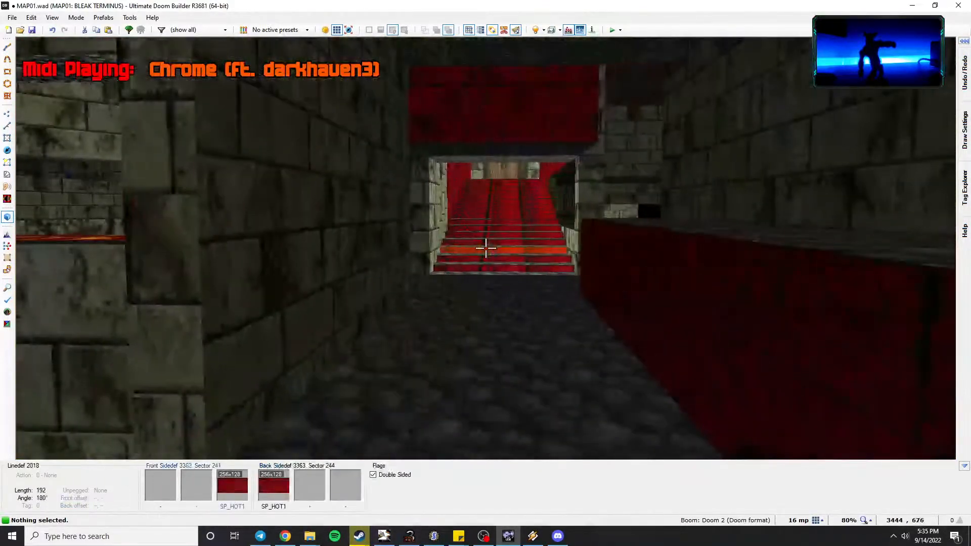
{"action": "key", "text": "e"}
{"action": "key", "text": "e"}
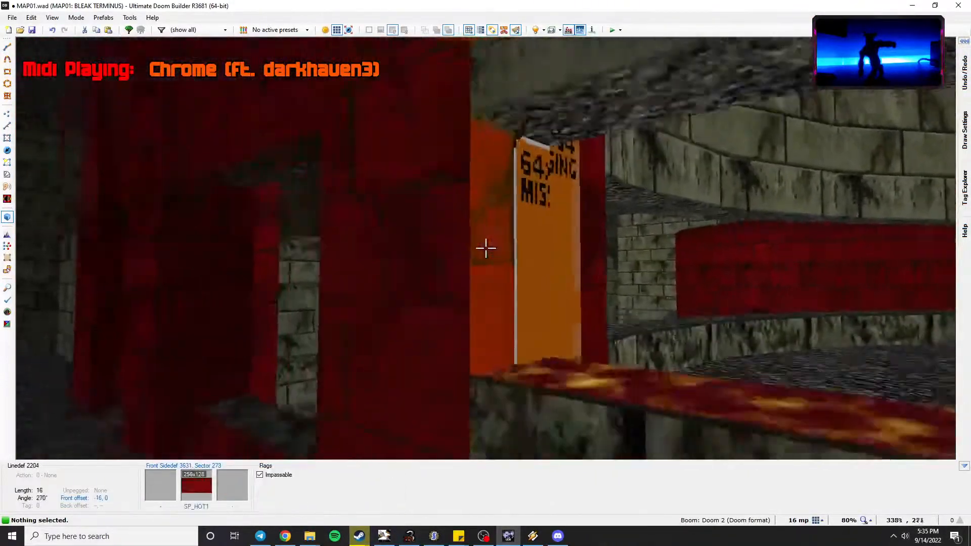
{"action": "key", "text": "ctrl+c"}
{"action": "key", "text": "ctrl+shift+v"}
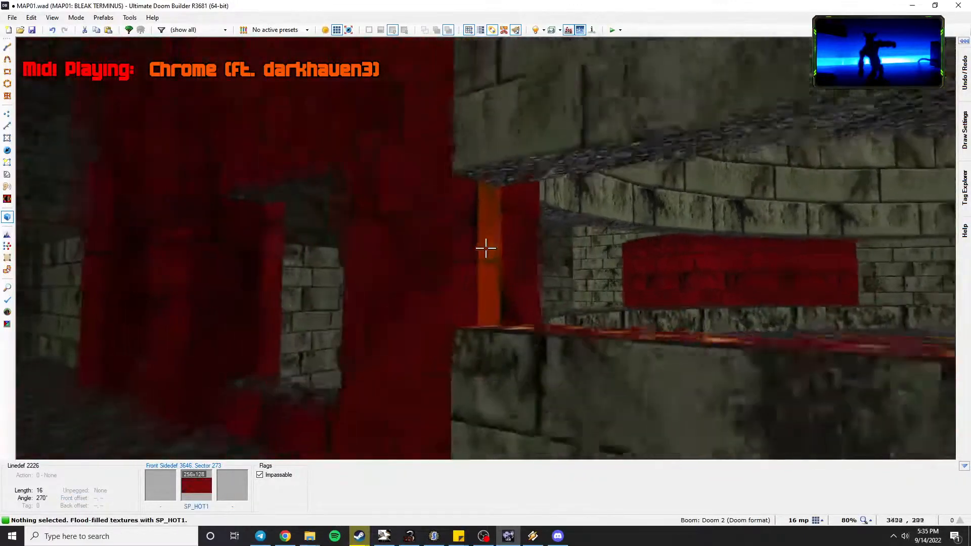
{"action": "key", "text": "e"}
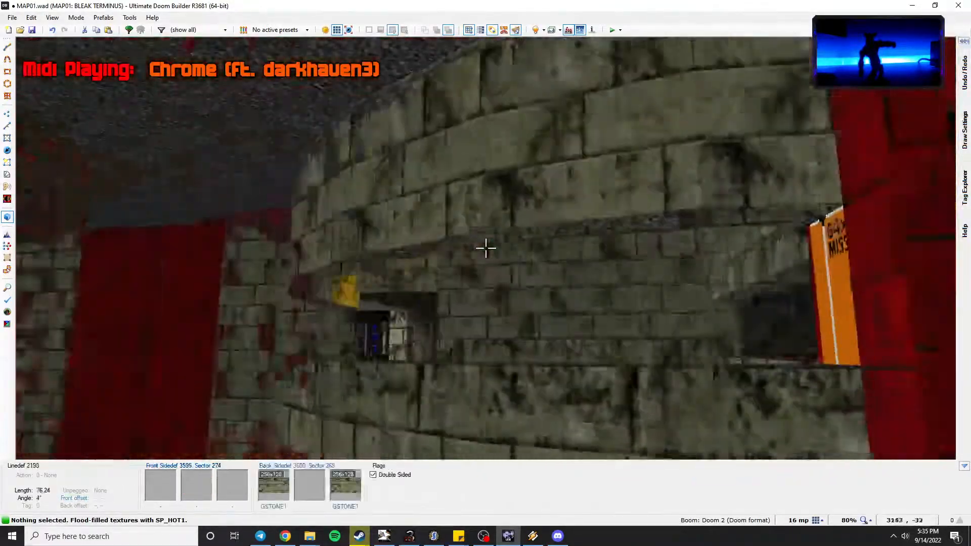
Merge the curved lava strip around the platform ledge with the surrounding lava sector.
{"action": "key", "text": "q"}
{"action": "scroll", "coordinate": [429, 273], "scroll_direction": "down", "scroll_amount": 1}
{"action": "left_click", "coordinate": [458, 218]}
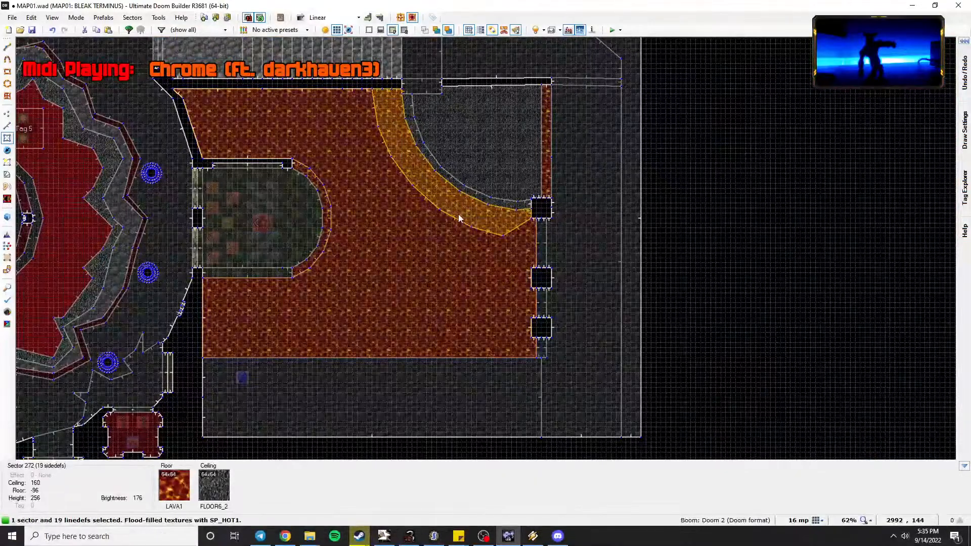
{"action": "key", "text": "d"}
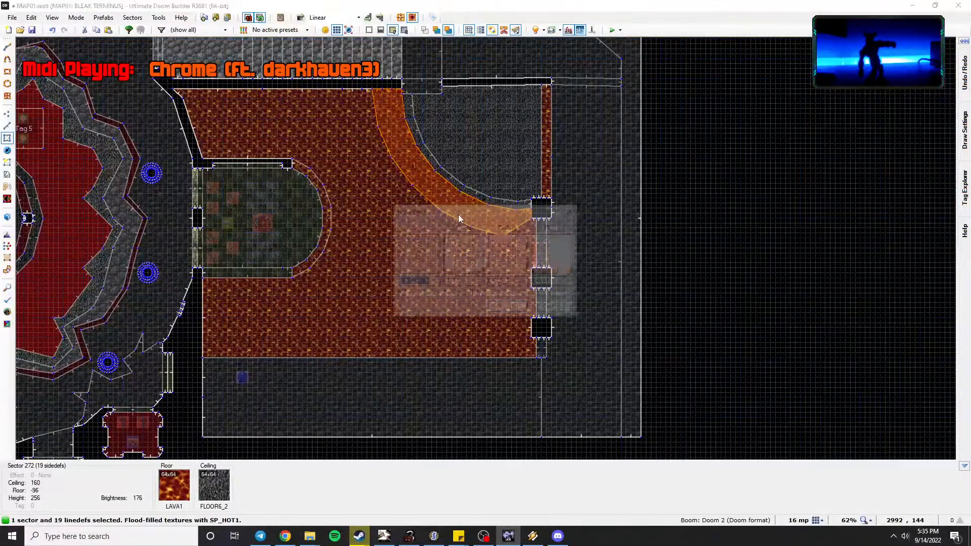
{"action": "key", "text": "Escape"}
{"action": "key", "text": "c"}
{"action": "left_click", "coordinate": [450, 247]}
{"action": "left_click", "coordinate": [472, 219]}
{"action": "key", "text": "ctrl+shift+j"}
{"action": "key", "text": "v"}
{"action": "scroll", "coordinate": [445, 223], "scroll_direction": "up", "scroll_amount": 3}
{"action": "scroll", "coordinate": [445, 232], "scroll_direction": "down", "scroll_amount": 2}
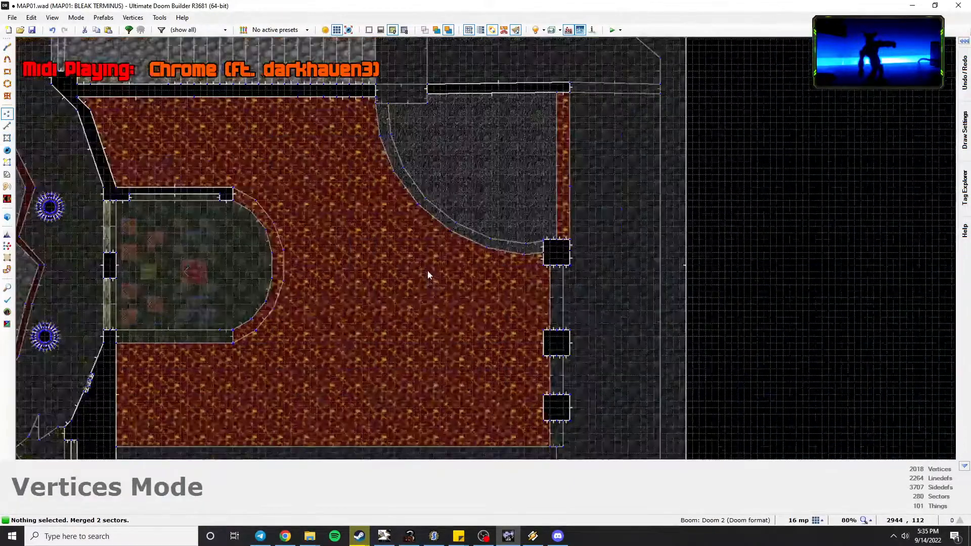
{"action": "left_click", "coordinate": [8, 47]}
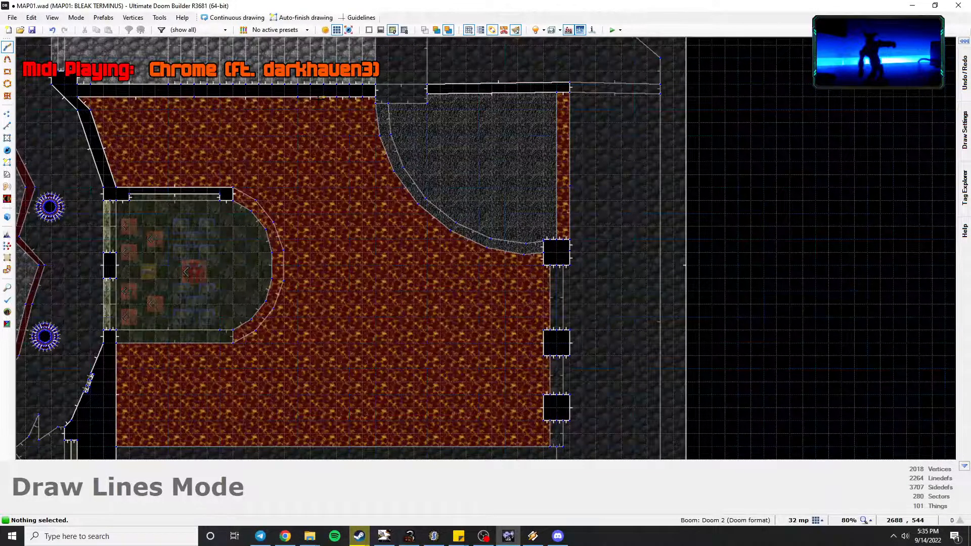
{"action": "key", "text": "bracketright"}
{"action": "left_click", "coordinate": [323, 96]}
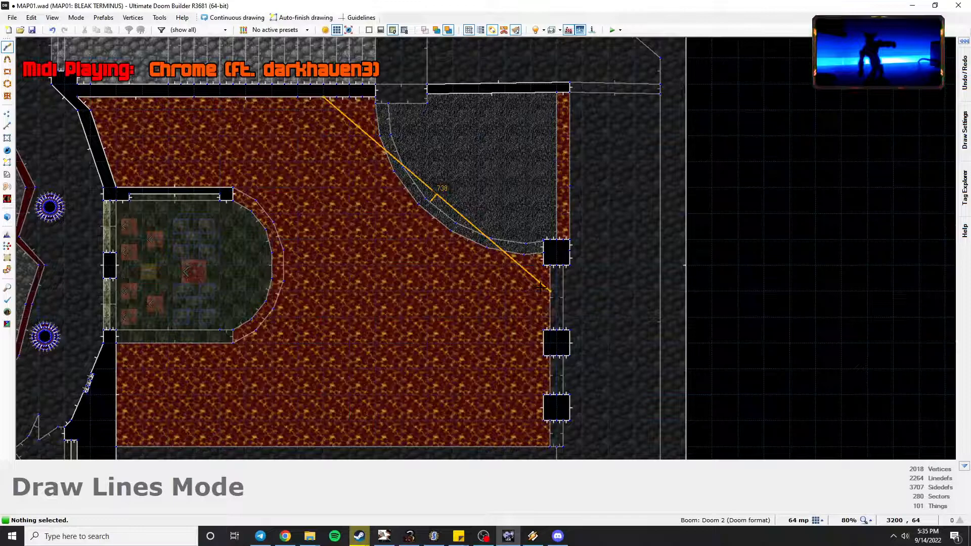
{"action": "key", "text": "Escape"}
Draw a 45-degree diagonal line about 724 units long in the empty space outside the map.
{"action": "left_click", "coordinate": [12, 47]}
{"action": "middle_click_drag", "start_coordinate": [920, 160], "coordinate": [617, 166]}
{"action": "left_click", "coordinate": [434, 141]}
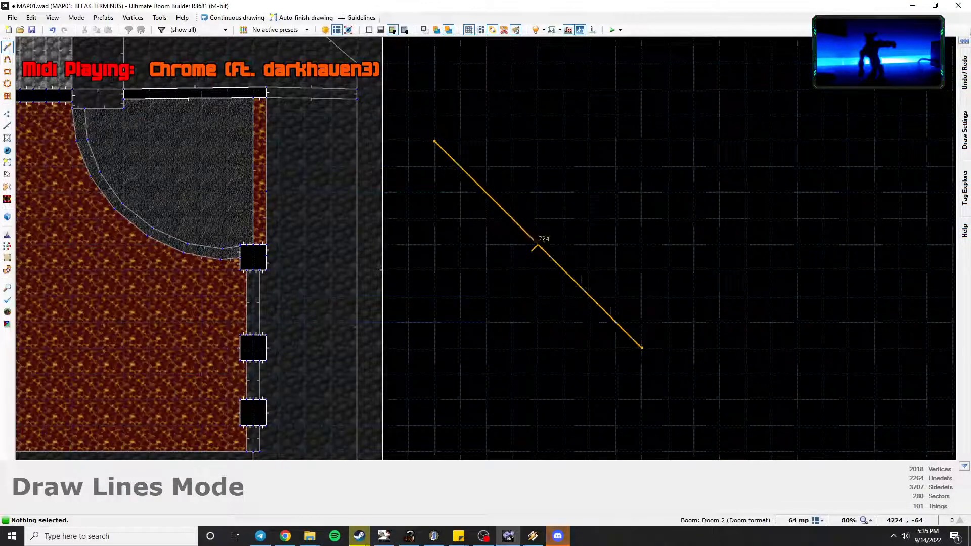
{"action": "right_click", "coordinate": [641, 348]}
Curve the diagonal linedef with 6 vertices, a distance of 144 and an angle of 180, bulging toward its lower-left side.
{"action": "key", "text": "l"}
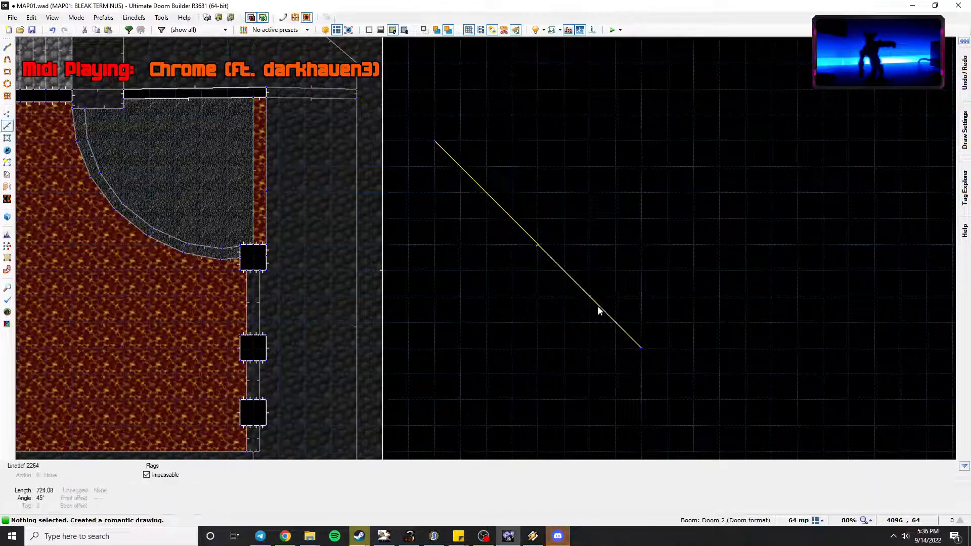
{"action": "key", "text": "shift+c"}
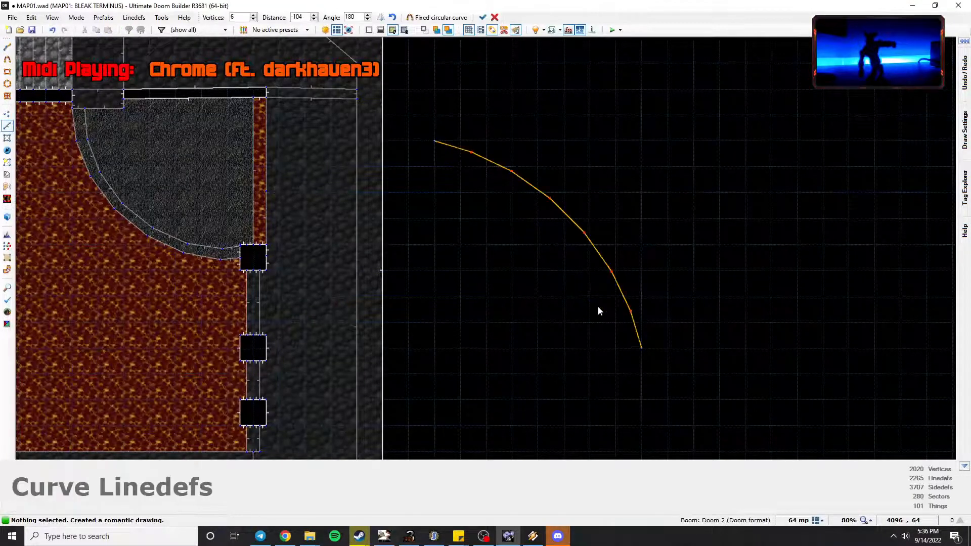
{"action": "left_click", "coordinate": [380, 18]}
{"action": "left_click", "coordinate": [313, 16]}
{"action": "left_click", "coordinate": [314, 15]}
{"action": "left_click", "coordinate": [314, 16]}
{"action": "left_click", "coordinate": [314, 16]}
{"action": "left_click", "coordinate": [314, 16]}
{"action": "left_click", "coordinate": [314, 15]}
{"action": "left_click", "coordinate": [314, 16]}
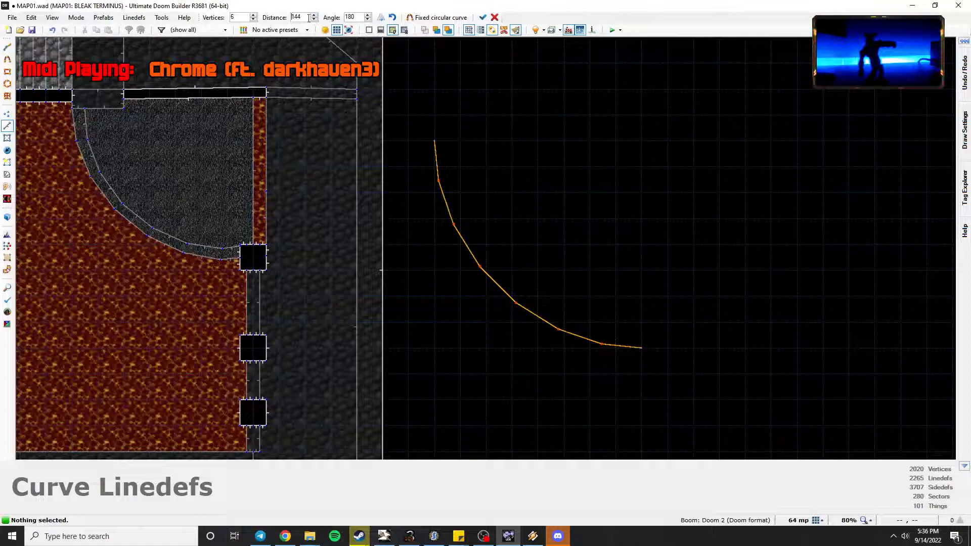
{"action": "left_click", "coordinate": [483, 17]}
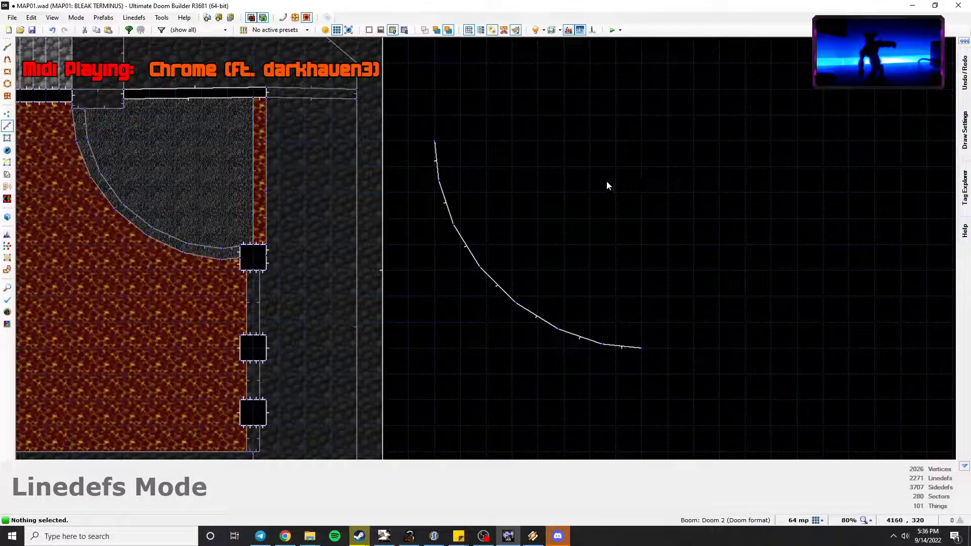
Select the seven linedefs of the new arc and move them into the lava area around the platform, with the lower end at 3200, 0.
{"action": "left_click_drag", "start_coordinate": [677, 387], "coordinate": [403, 80]}
{"action": "left_click_drag", "start_coordinate": [756, 283], "coordinate": [368, 325]}
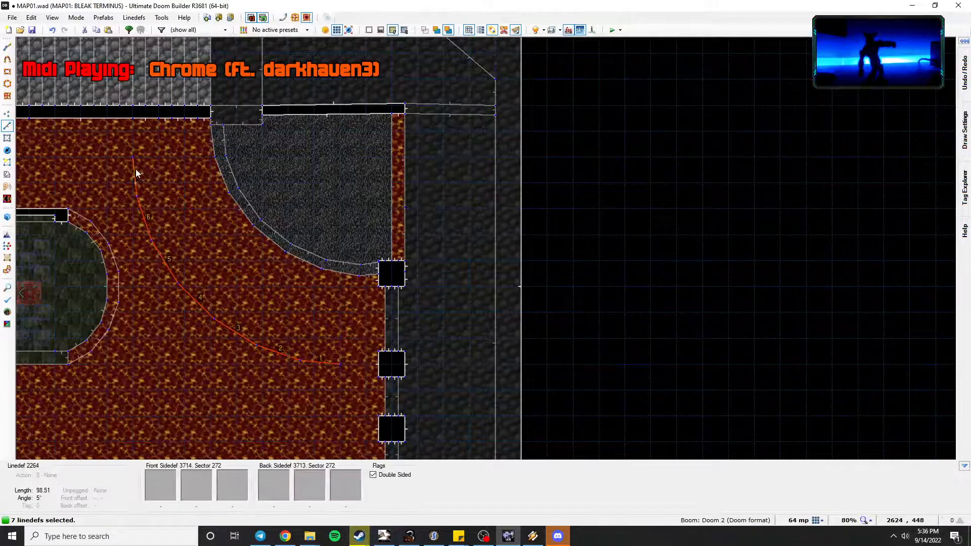
{"action": "right_click_drag", "start_coordinate": [161, 133], "coordinate": [161, 132]}
{"action": "key", "text": "c"}
{"action": "scroll", "coordinate": [375, 346], "scroll_direction": "up", "scroll_amount": 2}
{"action": "middle_click_drag", "start_coordinate": [357, 337], "coordinate": [392, 317]}
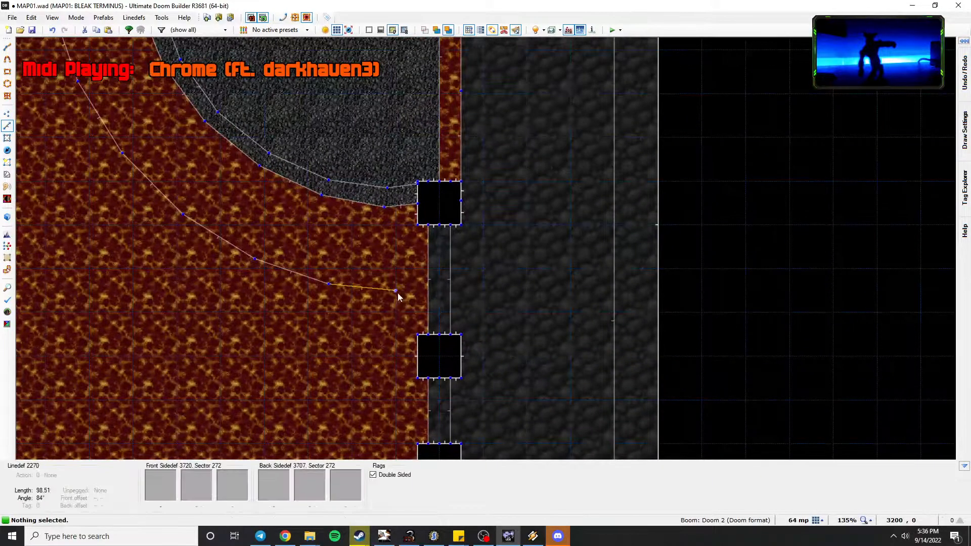
Move the second border pillar up 64 units and attach the arc's lower end vertex to the pillar's upper-left corner.
{"action": "middle_click_drag", "start_coordinate": [450, 311], "coordinate": [436, 275]}
{"action": "key", "text": "v"}
{"action": "left_click_drag", "start_coordinate": [489, 360], "coordinate": [403, 270]}
{"action": "right_click_drag", "start_coordinate": [403, 270], "coordinate": [403, 260]}
{"action": "key", "text": "bracketright"}
{"action": "key", "text": "c"}
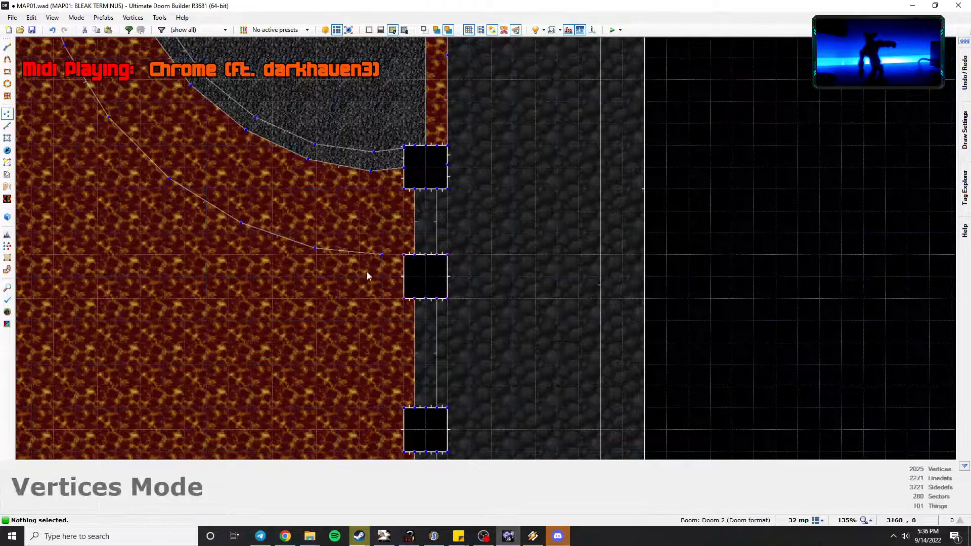
{"action": "left_click_drag", "start_coordinate": [383, 256], "coordinate": [402, 255]}
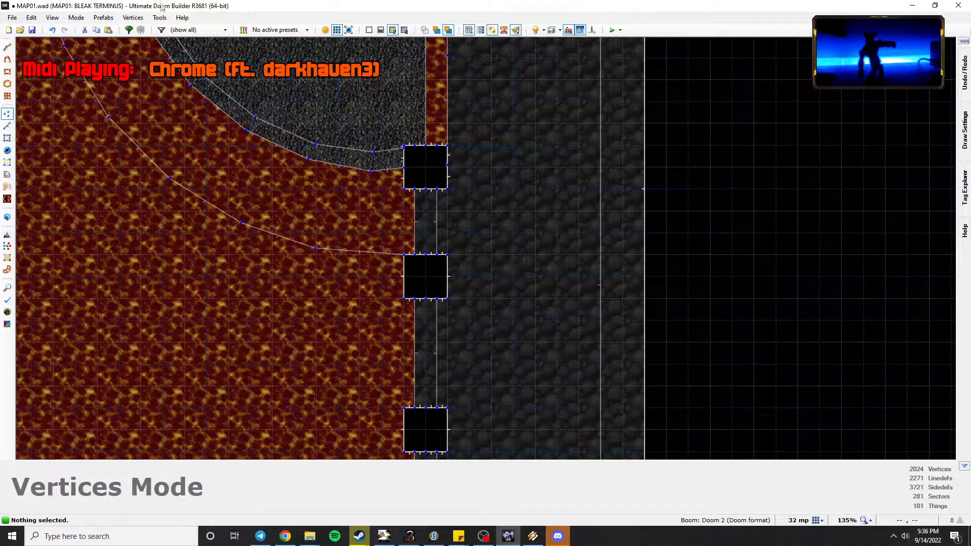
{"action": "key", "text": "q"}
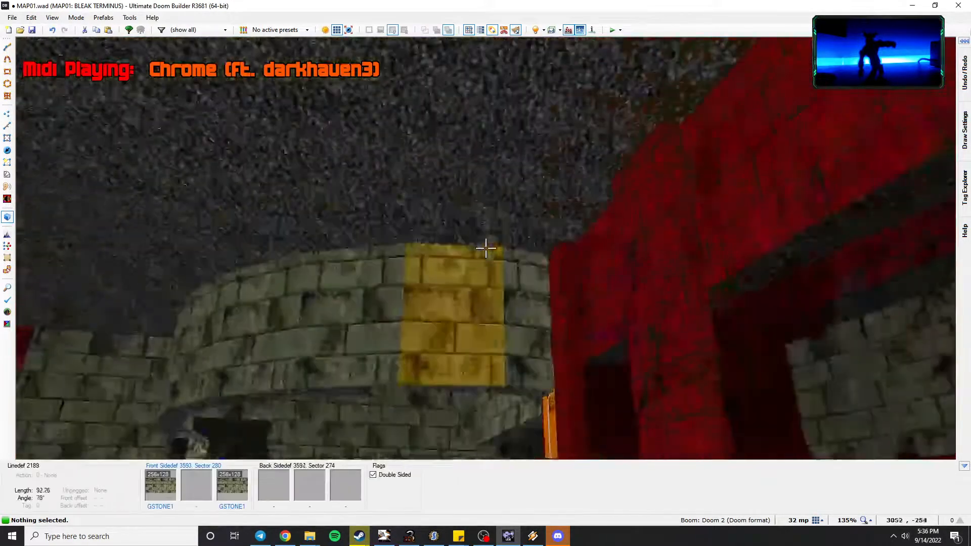
Lower the ceiling of the lava strip between the new outer arc and the rounded monster platform.
{"action": "left_click", "coordinate": [485, 248]}
{"action": "scroll", "coordinate": [485, 248], "scroll_direction": "down", "scroll_amount": 7}
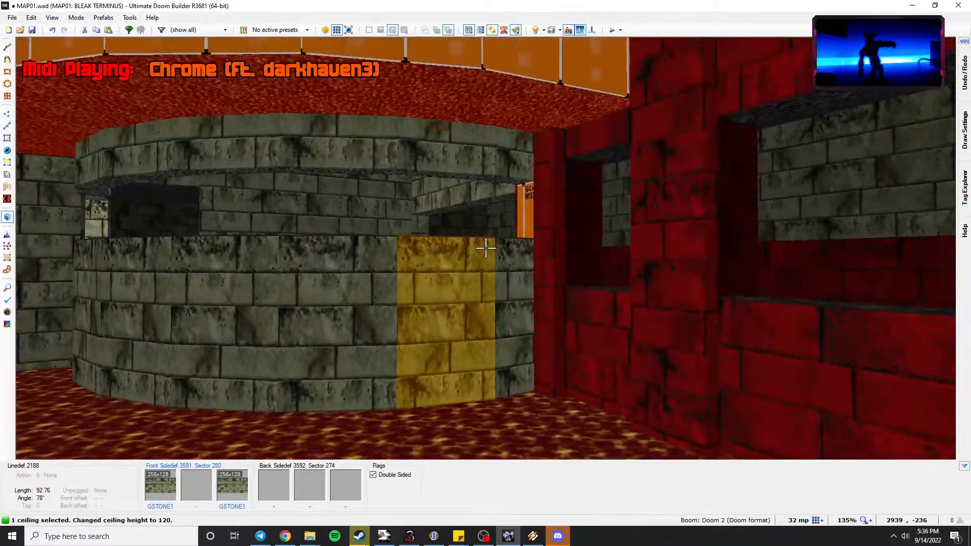
{"action": "scroll", "coordinate": [485, 248], "scroll_direction": "down", "scroll_amount": 1}
{"action": "key", "text": "c"}
Flood-fill the arc's ceiling edge and the untextured wall end by the pillar with SP_HOT1, aligning the arc's textures horizontally.
{"action": "middle_click", "coordinate": [485, 248]}
{"action": "middle_click", "coordinate": [485, 248], "text": "ctrl"}
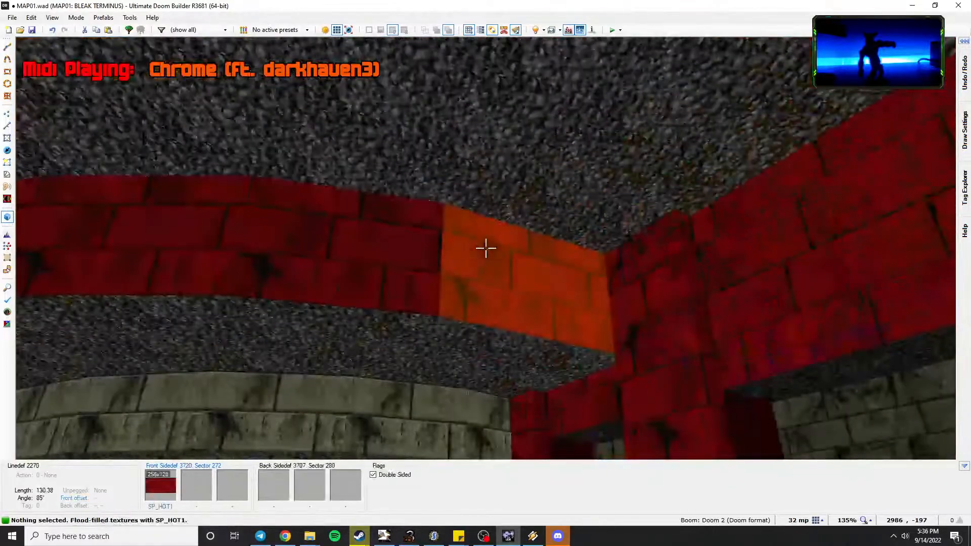
{"action": "key", "text": "a"}
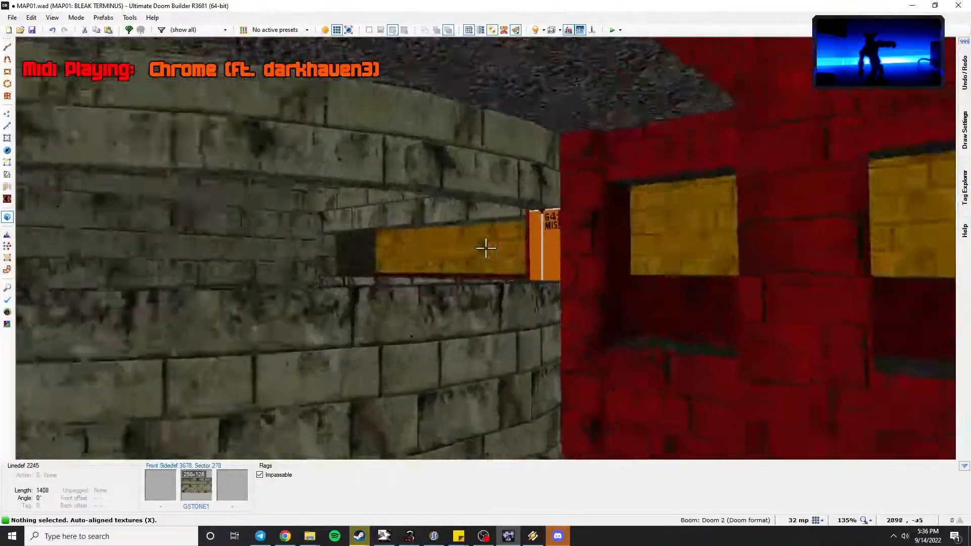
{"action": "middle_click", "coordinate": [485, 248], "text": "ctrl"}
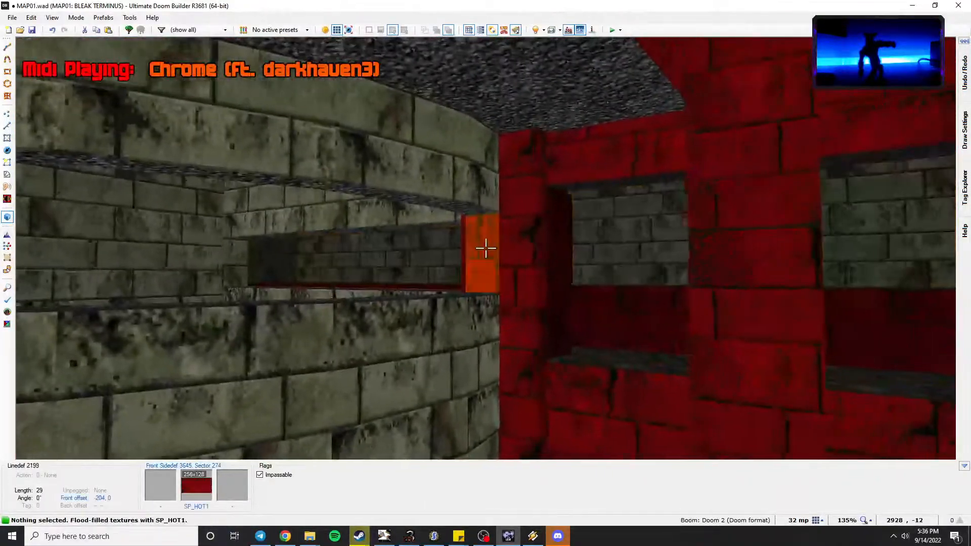
{"action": "key", "text": "d"}
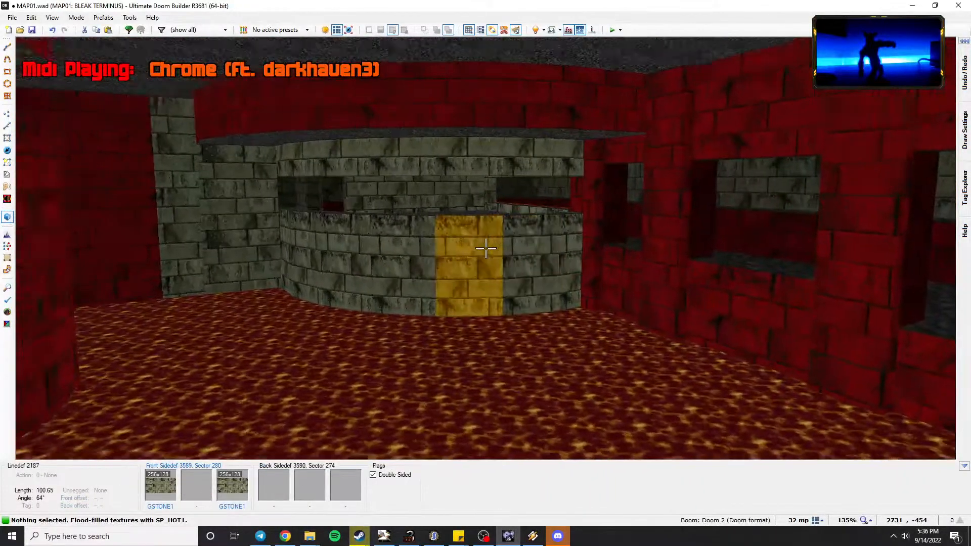
{"action": "key", "text": "s"}
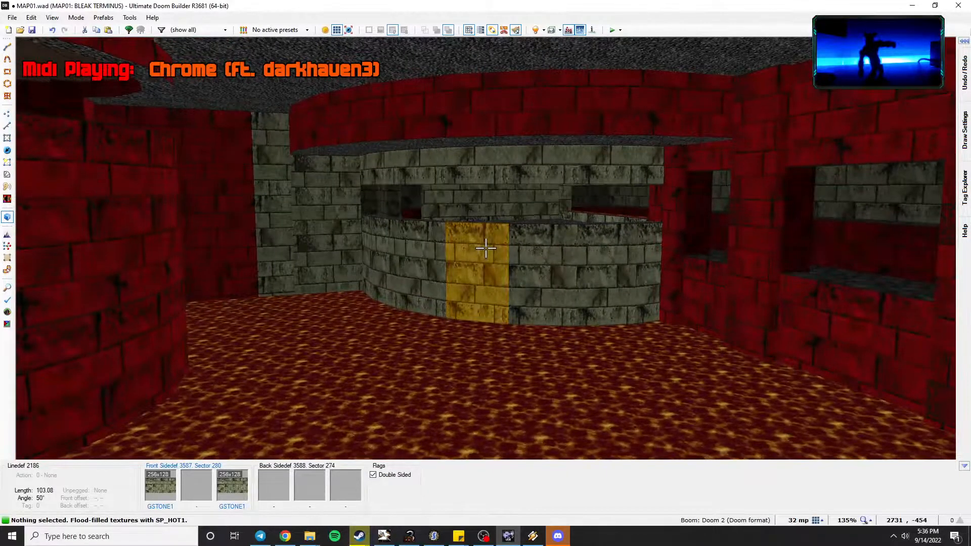
{"action": "key", "text": "s"}
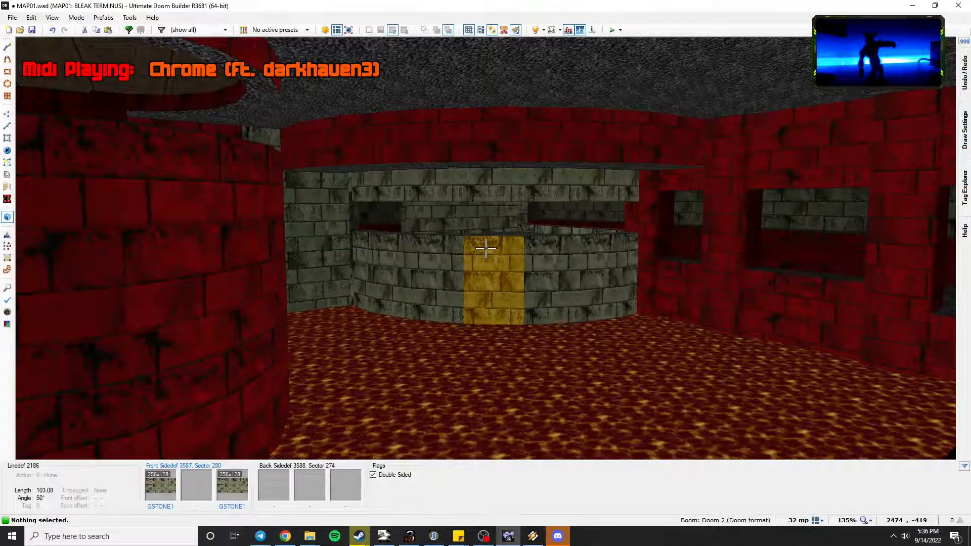
{"action": "key", "text": "w"}
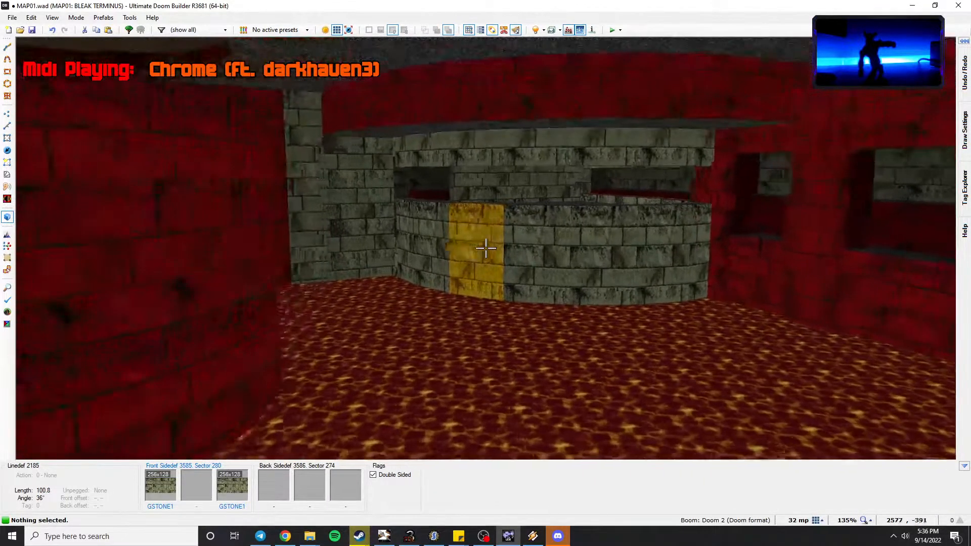
{"action": "key", "text": "v"}
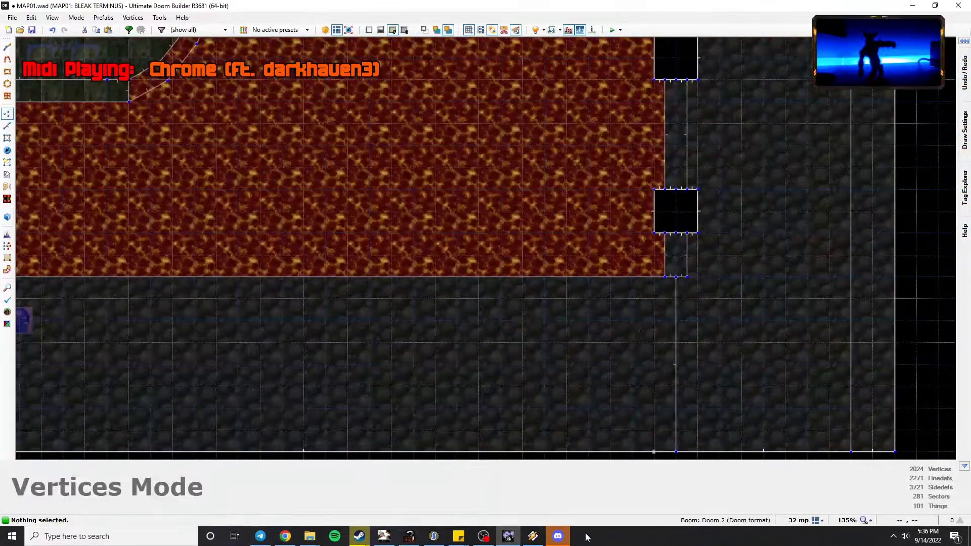
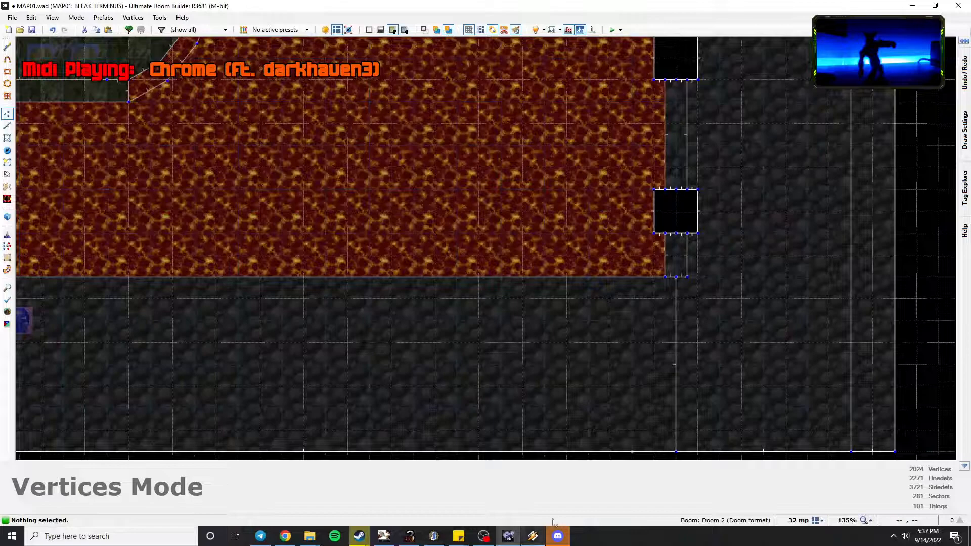
{"action": "left_click", "coordinate": [561, 541]}
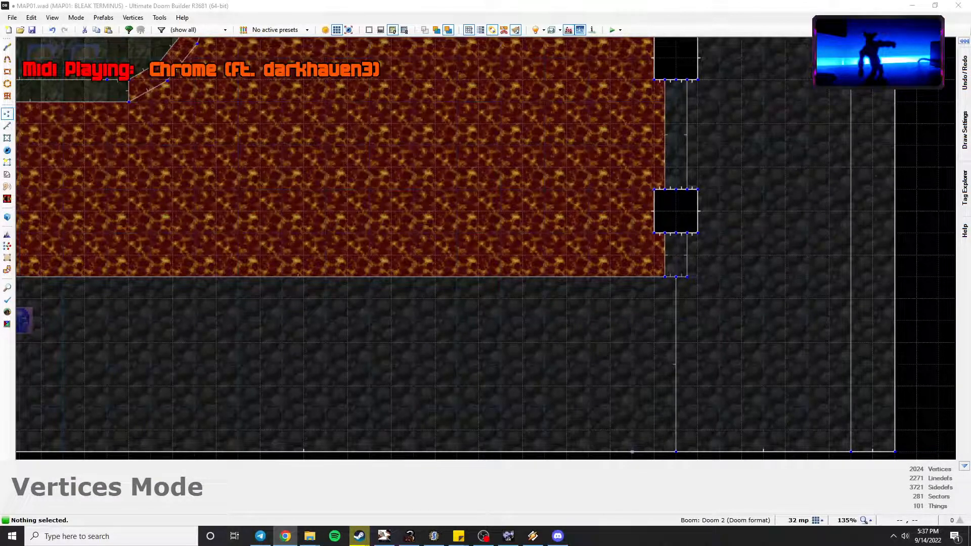
Move the lowest of the three border pillars up 64 units, spacing it evenly with the two above.
{"action": "scroll", "coordinate": [556, 279], "scroll_direction": "down", "scroll_amount": 3}
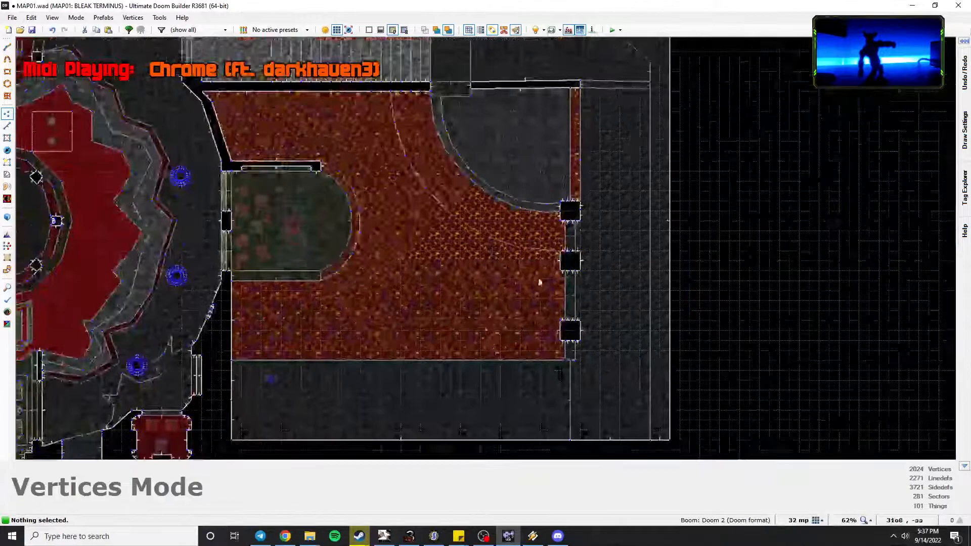
{"action": "scroll", "coordinate": [387, 277], "scroll_direction": "up", "scroll_amount": 3}
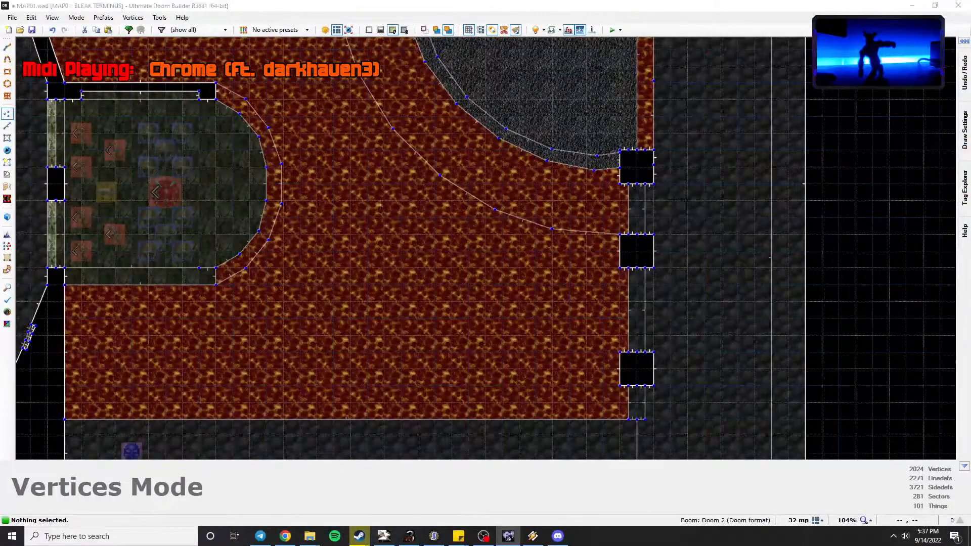
{"action": "left_click", "coordinate": [596, 3]}
{"action": "middle_click_drag", "start_coordinate": [576, 355], "coordinate": [575, 305]}
{"action": "left_click_drag", "start_coordinate": [570, 271], "coordinate": [678, 345]}
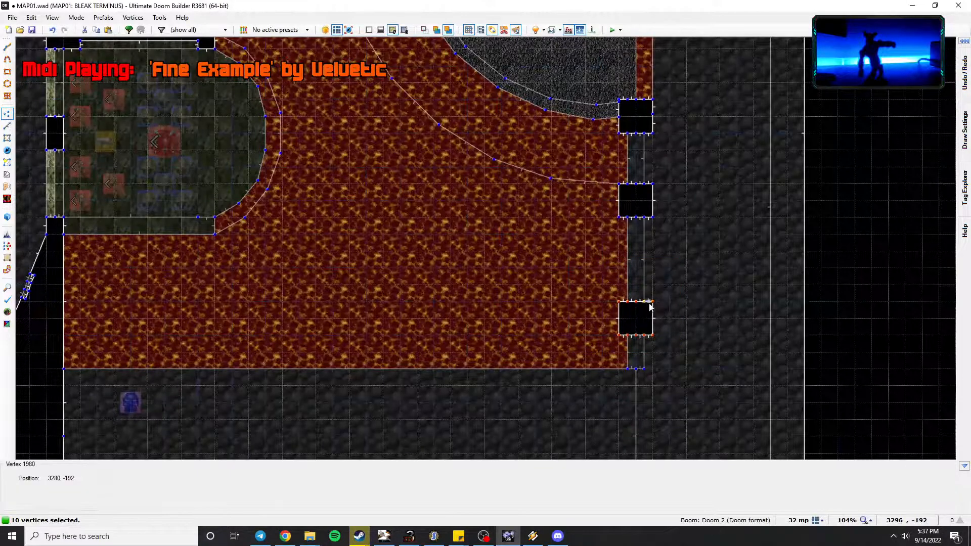
{"action": "scroll", "coordinate": [650, 307], "scroll_direction": "up", "scroll_amount": 1}
{"action": "left_click_drag", "start_coordinate": [652, 306], "coordinate": [654, 261]}
{"action": "scroll", "coordinate": [475, 220], "scroll_direction": "down", "scroll_amount": 1}
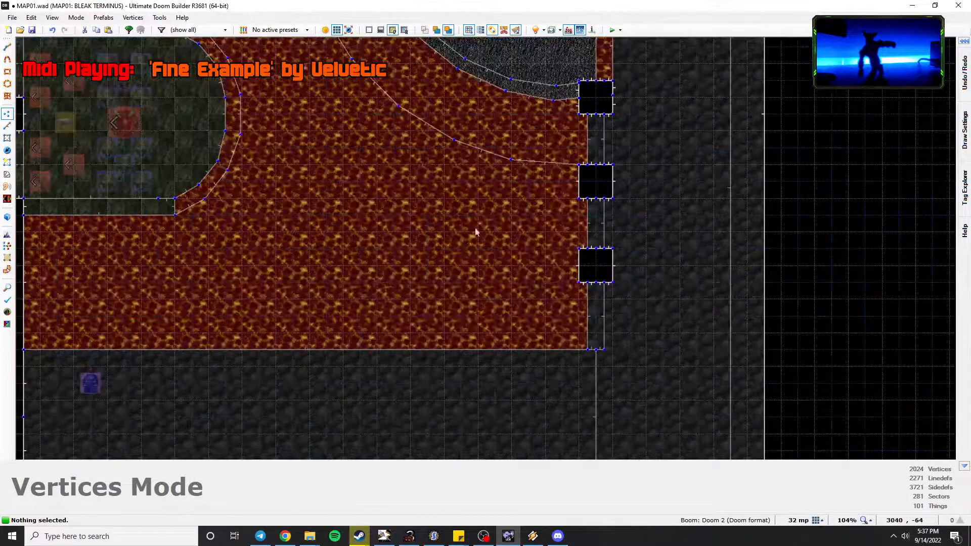
Raise the floor of the window ledge below the third pillar to -16 and save the map.
{"action": "middle_click_drag", "start_coordinate": [381, 166], "coordinate": [510, 355]}
{"action": "key", "text": "q"}
{"action": "key", "text": "s"}
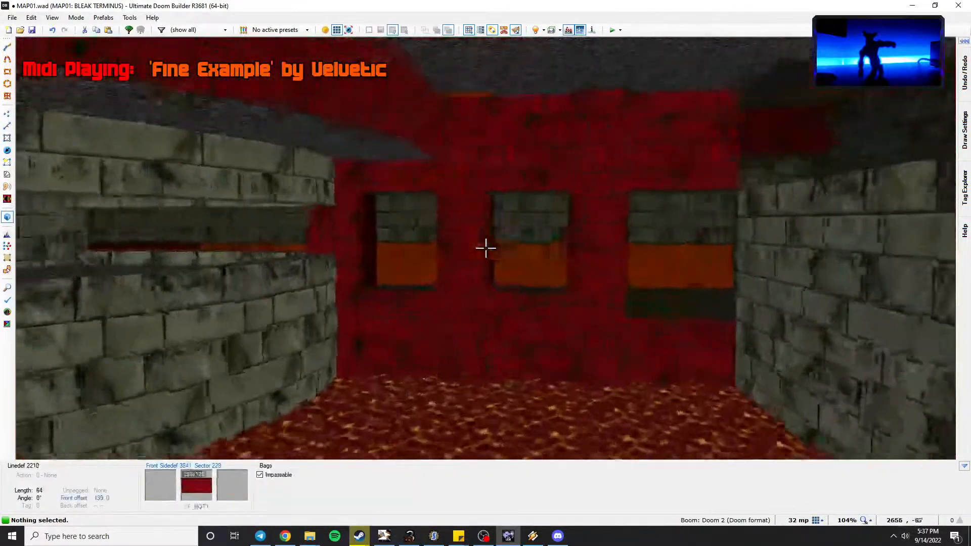
{"action": "key", "text": "w"}
{"action": "key", "text": "w"}
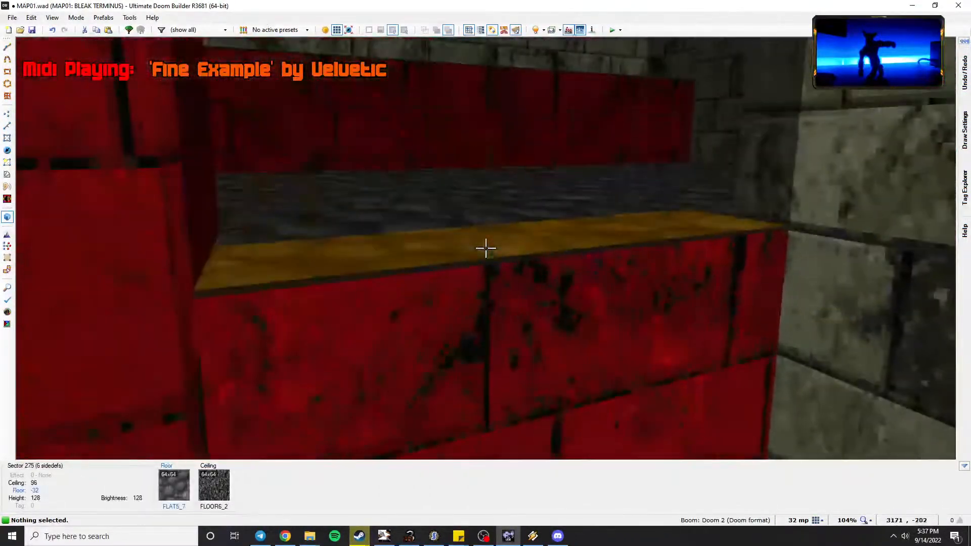
{"action": "scroll", "coordinate": [485, 248], "scroll_direction": "up", "scroll_amount": 4}
{"action": "key", "text": "s"}
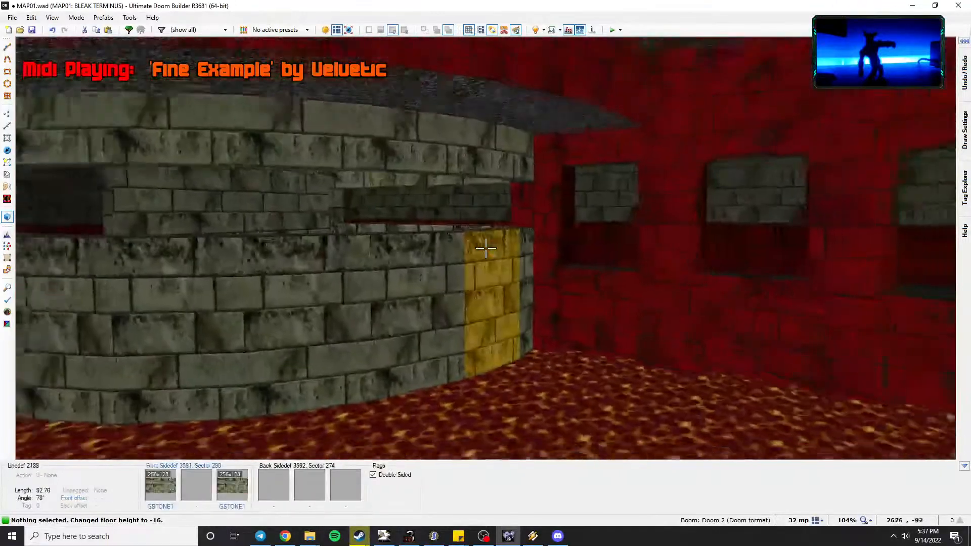
{"action": "key", "text": "ctrl+s"}
Move the lower vertices of the slanted wall above the platform down, making its edge level with the wall below the stairs.
{"action": "key", "text": "w"}
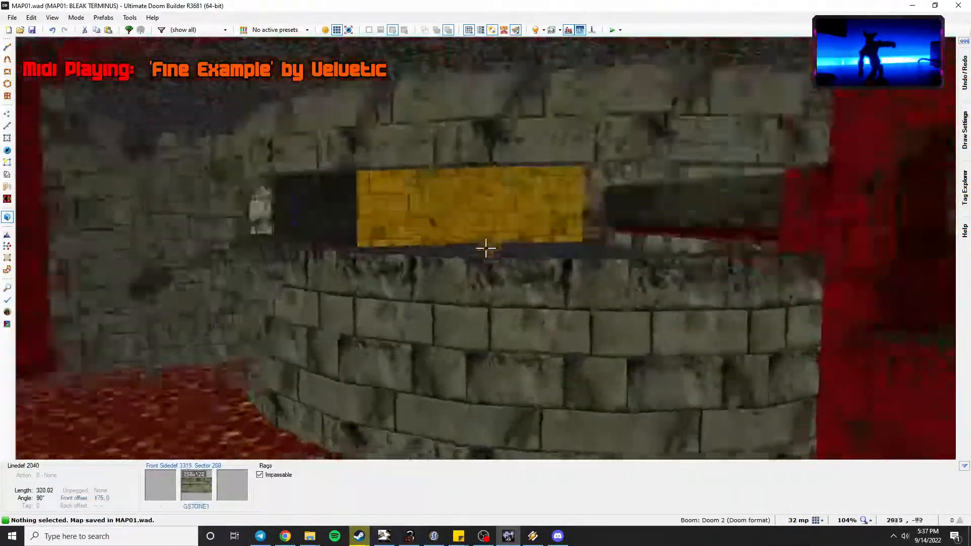
{"action": "key", "text": "q"}
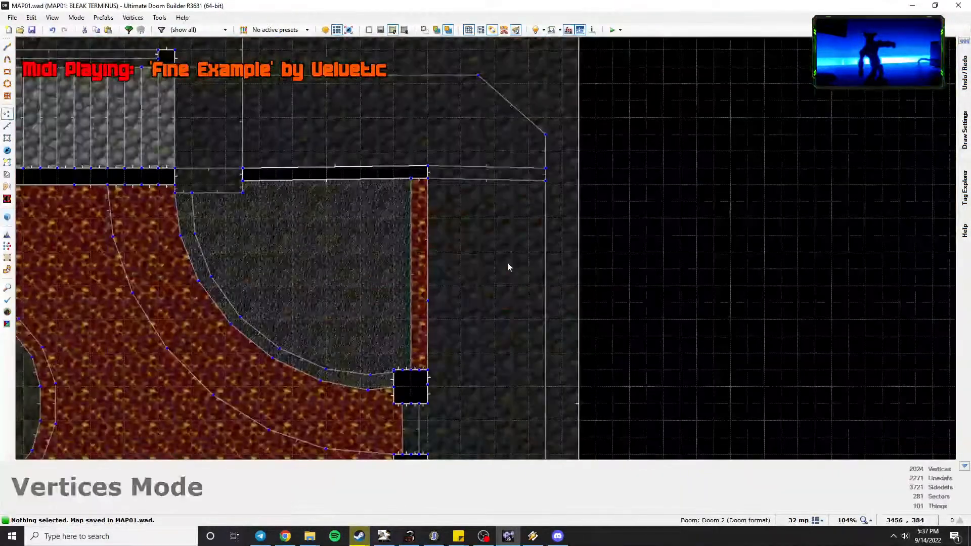
{"action": "scroll", "coordinate": [527, 201], "scroll_direction": "up", "scroll_amount": 4}
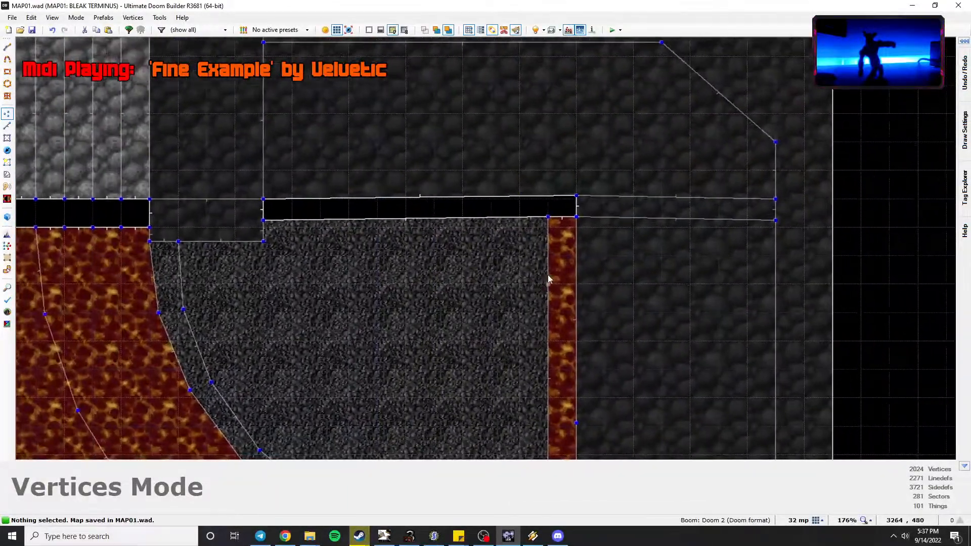
{"action": "middle_click_drag", "start_coordinate": [385, 273], "coordinate": [423, 270]}
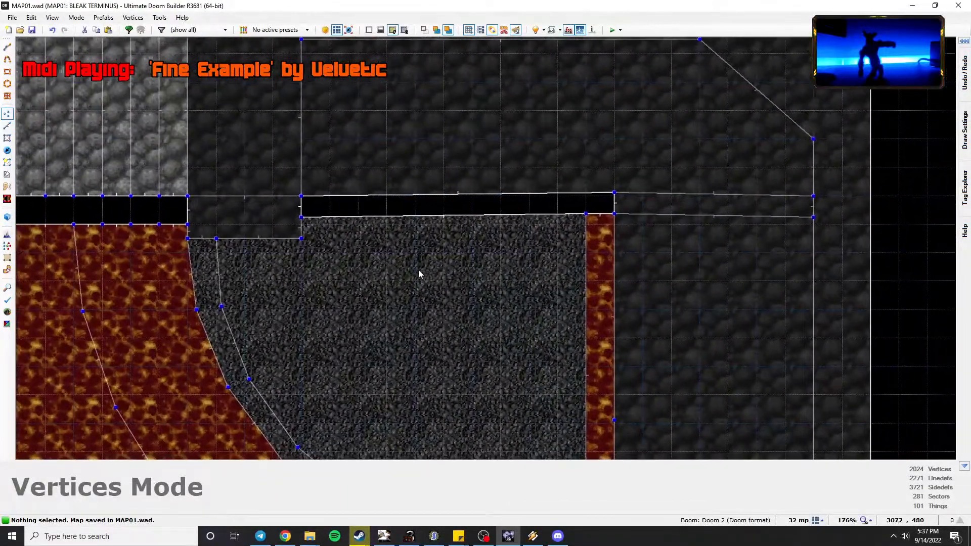
{"action": "left_click_drag", "start_coordinate": [653, 231], "coordinate": [579, 206]}
{"action": "right_click_drag", "start_coordinate": [587, 217], "coordinate": [586, 225]}
{"action": "key", "text": "c"}
{"action": "right_click_drag", "start_coordinate": [300, 218], "coordinate": [301, 226]}
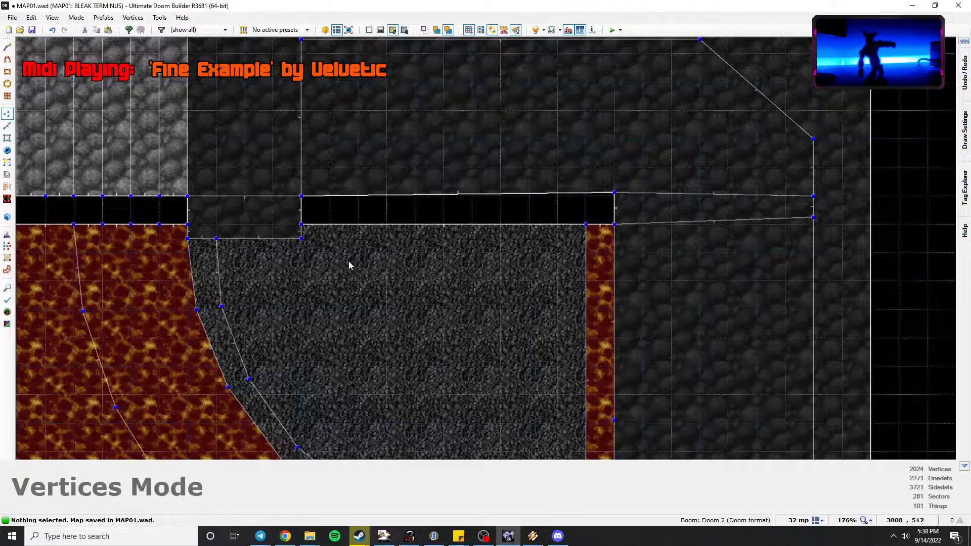
Straighten the strip beyond that wall by lowering its far lower vertex and aligning the wall's upper corner at 3296, 576.
{"action": "middle_click_drag", "start_coordinate": [834, 222], "coordinate": [780, 226]}
{"action": "right_click_drag", "start_coordinate": [758, 221], "coordinate": [759, 229]}
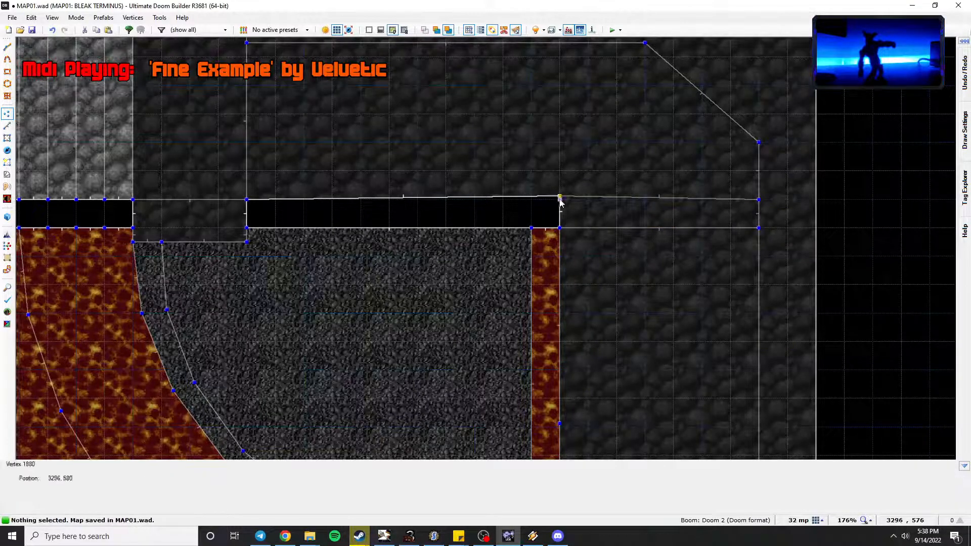
{"action": "right_click_drag", "start_coordinate": [559, 200], "coordinate": [560, 201]}
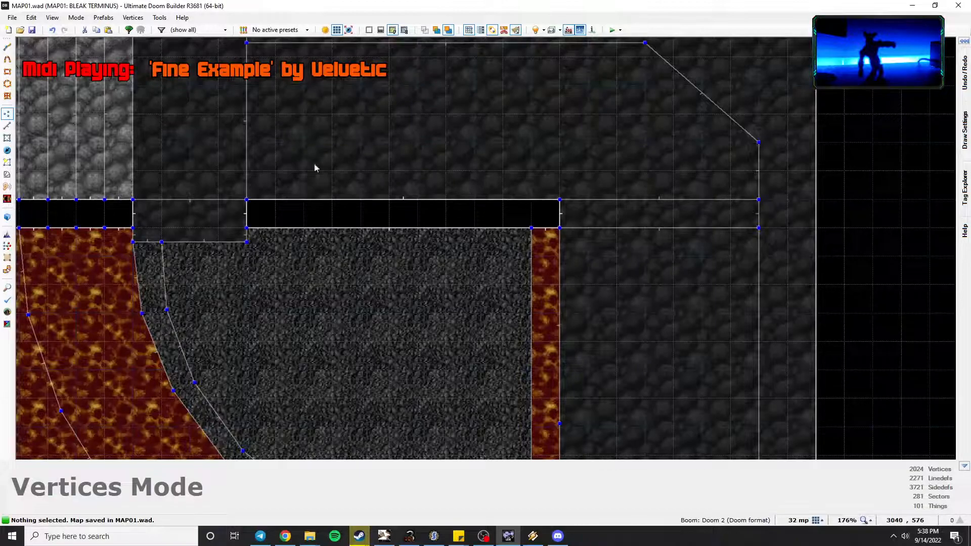
Examine in 3D the passage between the foot of the stairs and the monster platform.
{"action": "scroll", "coordinate": [503, 324], "scroll_direction": "down", "scroll_amount": 2}
{"action": "middle_click_drag", "start_coordinate": [501, 232], "coordinate": [528, 208]}
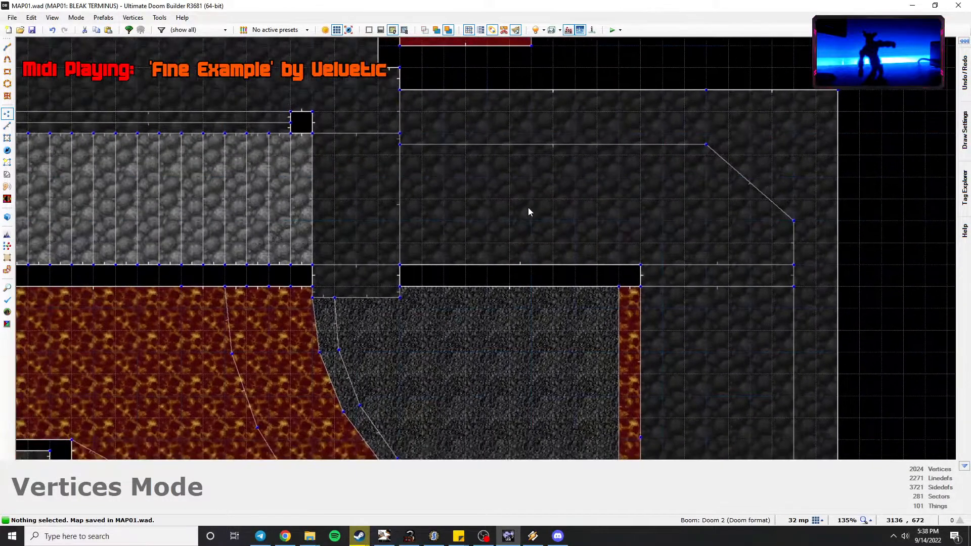
{"action": "middle_click_drag", "start_coordinate": [393, 228], "coordinate": [414, 209]}
{"action": "key", "text": "w"}
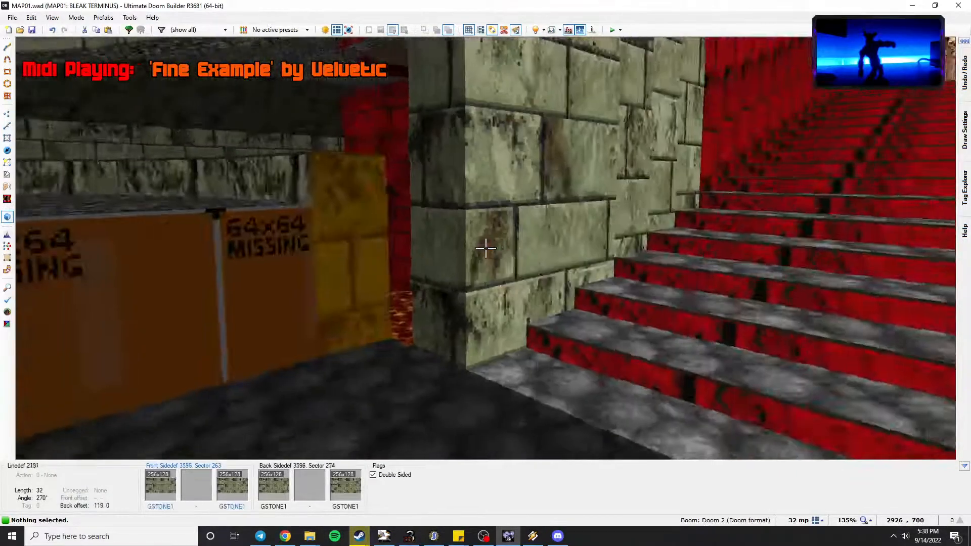
{"action": "key", "text": "d"}
{"action": "key", "text": "s"}
{"action": "key", "text": "f"}
{"action": "key", "text": "d"}
{"action": "key", "text": "f"}
{"action": "key", "text": "s"}
{"action": "key", "text": "e"}
{"action": "key", "text": "w"}
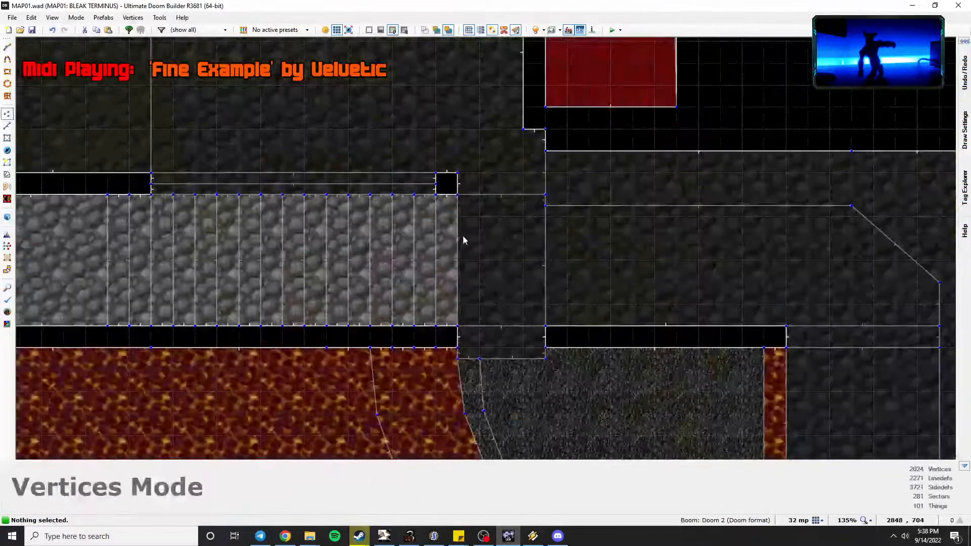
Raise the floors of the landing at the foot of the stairs and the adjoining passage to 16.
{"action": "key", "text": "s"}
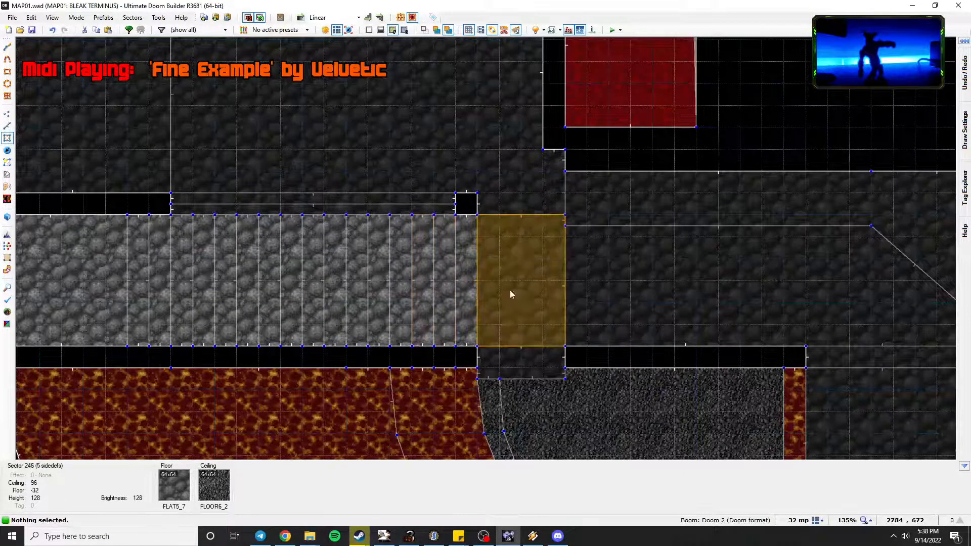
{"action": "key", "text": "w"}
{"action": "key", "text": "d"}
{"action": "left_click", "coordinate": [486, 248]}
{"action": "key", "text": "e"}
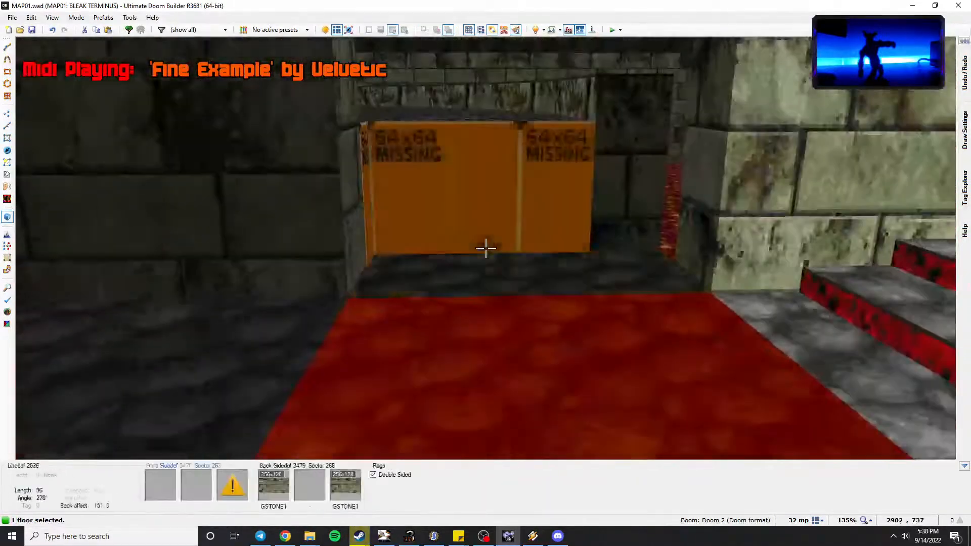
{"action": "left_click", "coordinate": [485, 248]}
{"action": "scroll", "coordinate": [485, 248], "scroll_direction": "up", "scroll_amount": 6}
{"action": "key", "text": "d"}
{"action": "key", "text": "e"}
{"action": "key", "text": "c"}
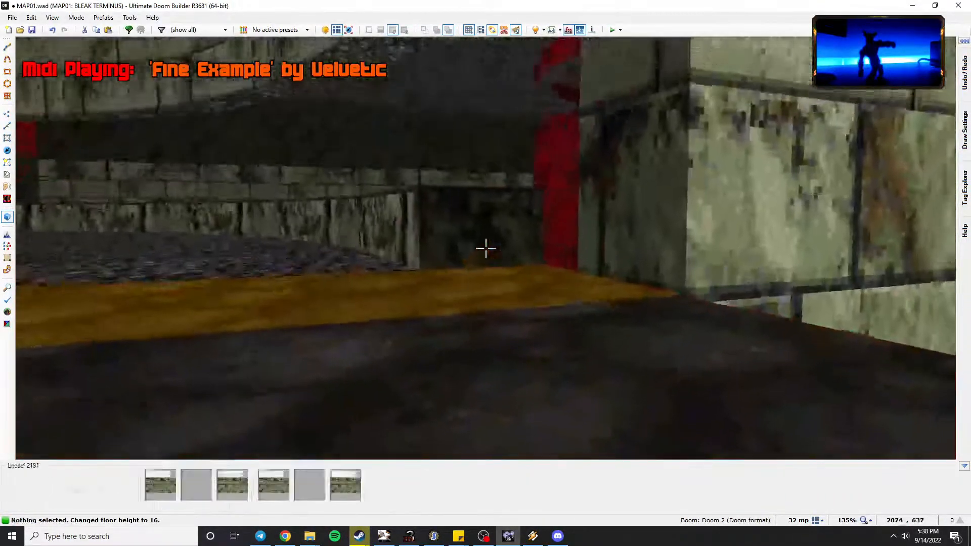
Draw a 32 by 48 rectangle at the stair-side end of the passage and delete its sector to form solid wall.
{"action": "key", "text": "w"}
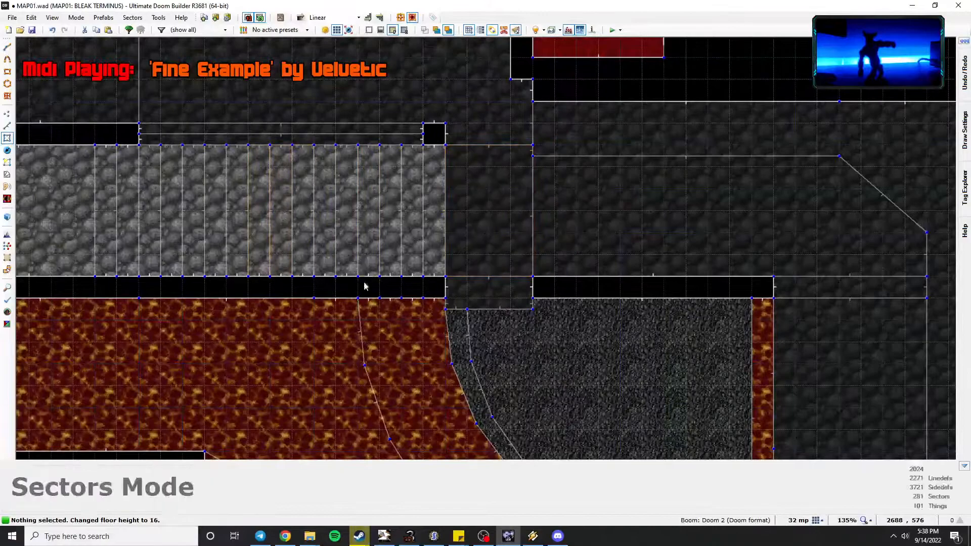
{"action": "scroll", "coordinate": [507, 256], "scroll_direction": "up", "scroll_amount": 2}
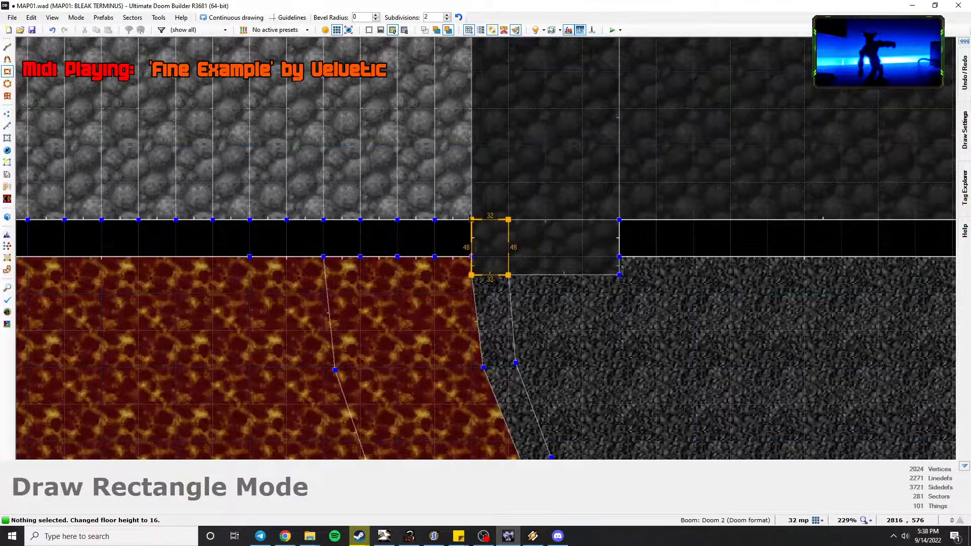
{"action": "left_click", "coordinate": [470, 218]}
{"action": "key", "text": "Delete"}
Flood-fill the untextured faces of the new wall block beside the stairs with GSTONE1.
{"action": "scroll", "coordinate": [505, 239], "scroll_direction": "down", "scroll_amount": 2}
{"action": "key", "text": "space"}
{"action": "key", "text": "q"}
{"action": "key", "text": "d"}
{"action": "key", "text": "e"}
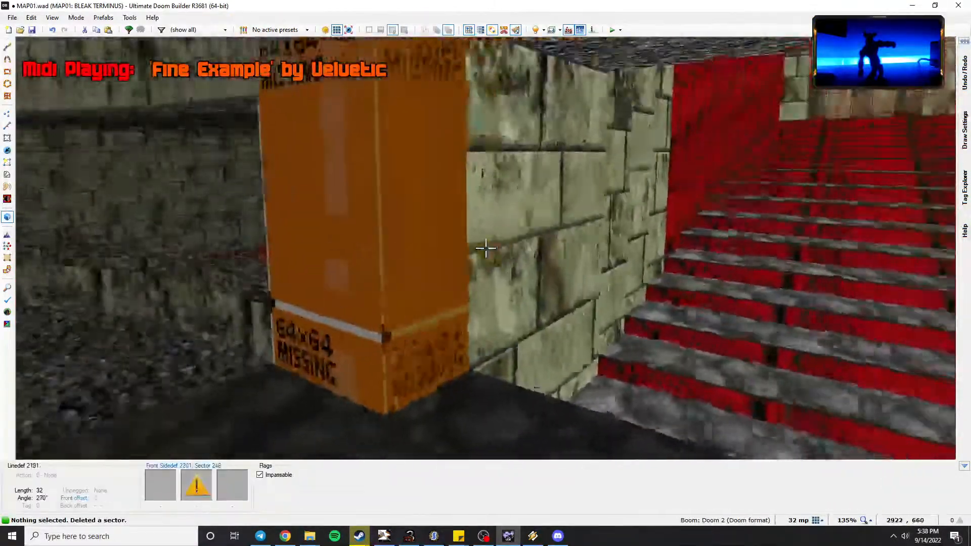
{"action": "middle_click", "coordinate": [486, 248], "text": "shift"}
{"action": "key", "text": "d"}
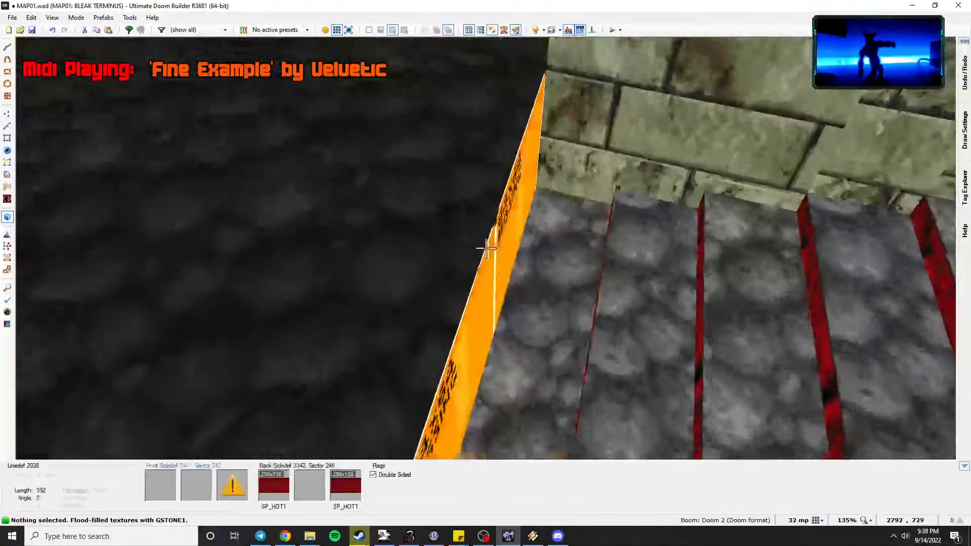
Raise the floors of the lowest stair steps beside the landing, one after another, to 16.
{"action": "key", "text": "q"}
{"action": "key", "text": "q"}
{"action": "key", "text": "d"}
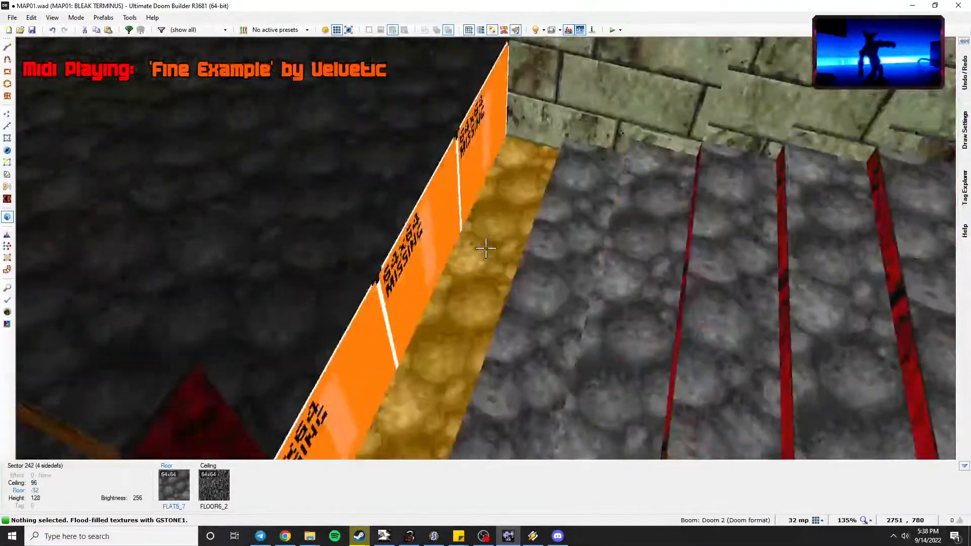
{"action": "scroll", "coordinate": [486, 248], "scroll_direction": "up", "scroll_amount": 6}
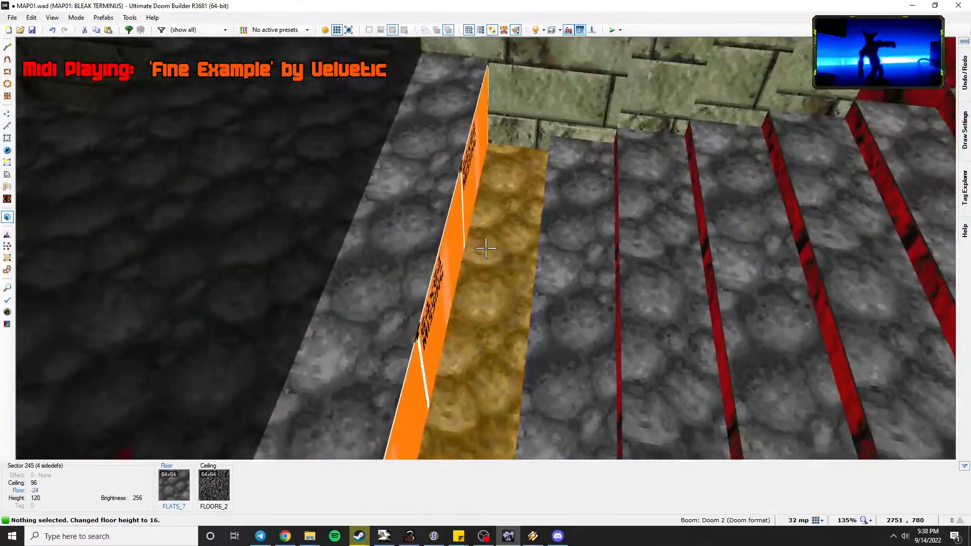
{"action": "left_click", "coordinate": [486, 248]}
{"action": "scroll", "coordinate": [486, 248], "scroll_direction": "up", "scroll_amount": 5}
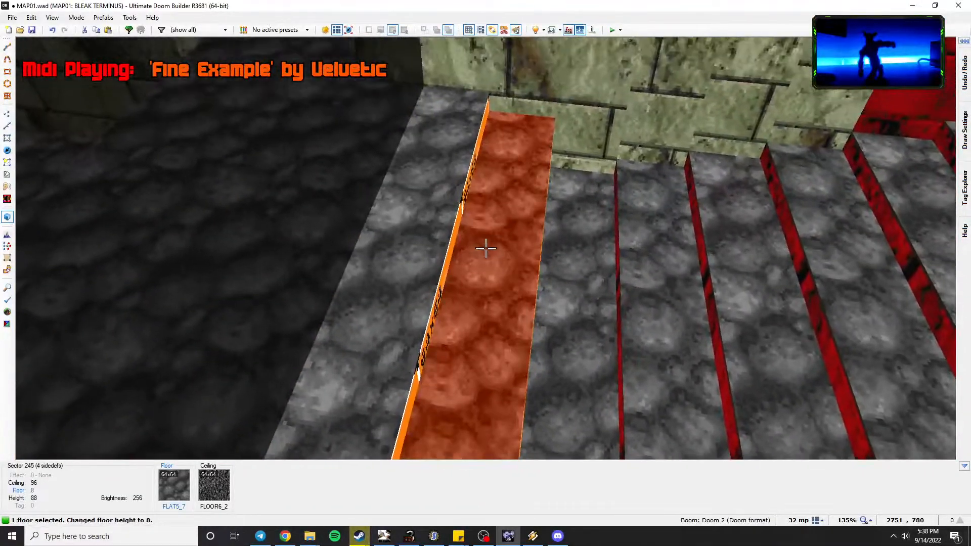
{"action": "left_click", "coordinate": [486, 248]}
{"action": "scroll", "coordinate": [486, 248], "scroll_direction": "up", "scroll_amount": 4}
{"action": "scroll", "coordinate": [486, 248], "scroll_direction": "up", "scroll_amount": 3}
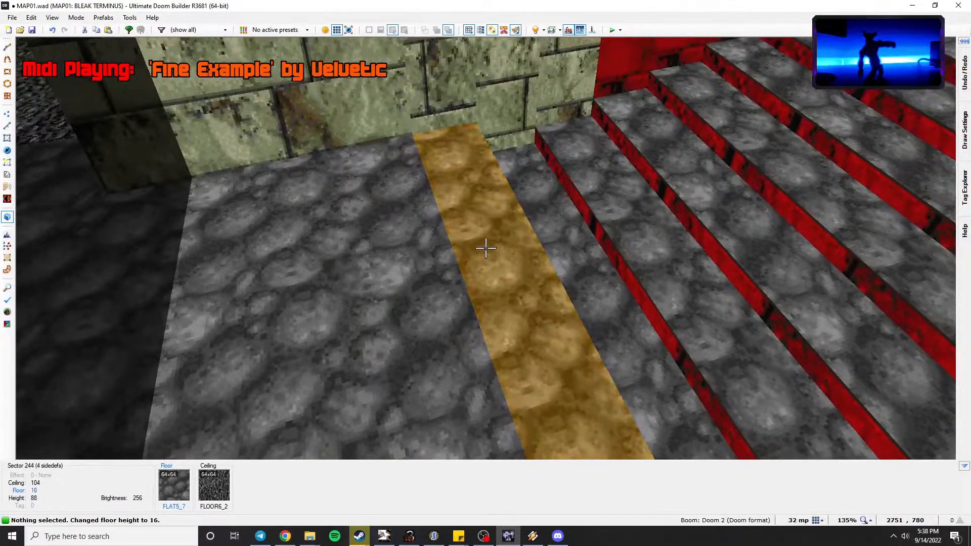
Level the remaining low part of the staircase with the landing at floor height 16.
{"action": "key", "text": "f"}
{"action": "scroll", "coordinate": [486, 248], "scroll_direction": "up", "scroll_amount": 3}
{"action": "scroll", "coordinate": [486, 248], "scroll_direction": "down", "scroll_amount": 1}
{"action": "scroll", "coordinate": [486, 248], "scroll_direction": "up", "scroll_amount": 1}
Merge the six levelled step sectors and the landing sector next to them into a single sector.
{"action": "key", "text": "q"}
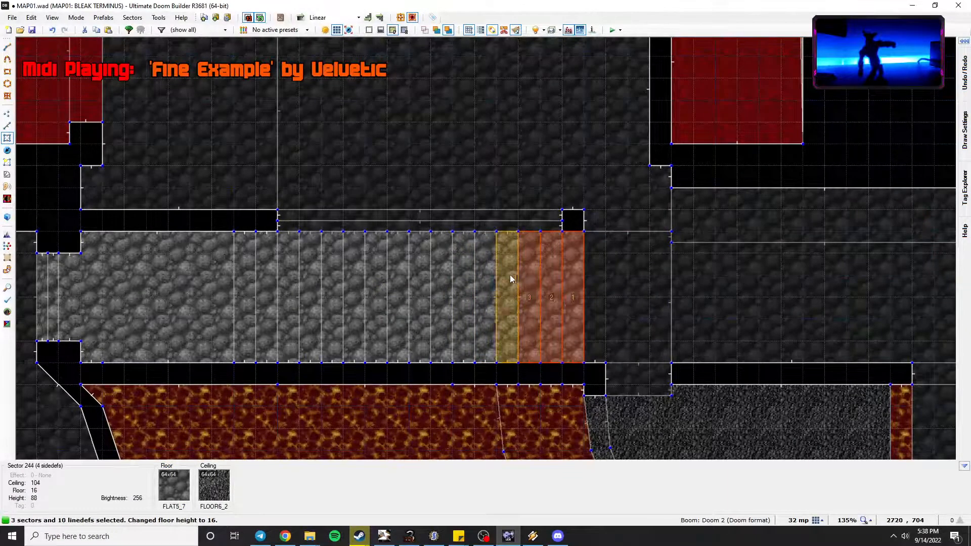
{"action": "left_click", "coordinate": [615, 287]}
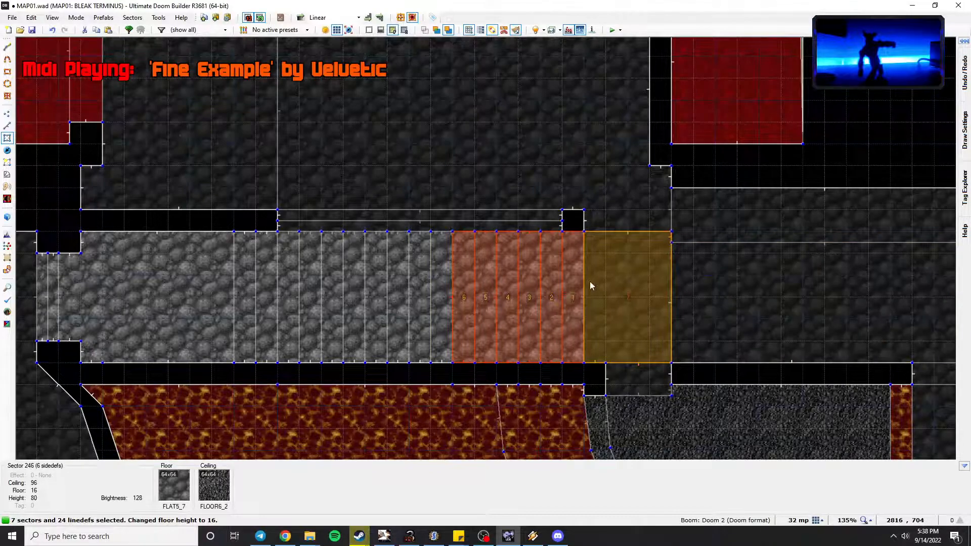
{"action": "key", "text": "shift+j"}
Delete the leftover step vertices along the walls of the merged landing.
{"action": "key", "text": "v"}
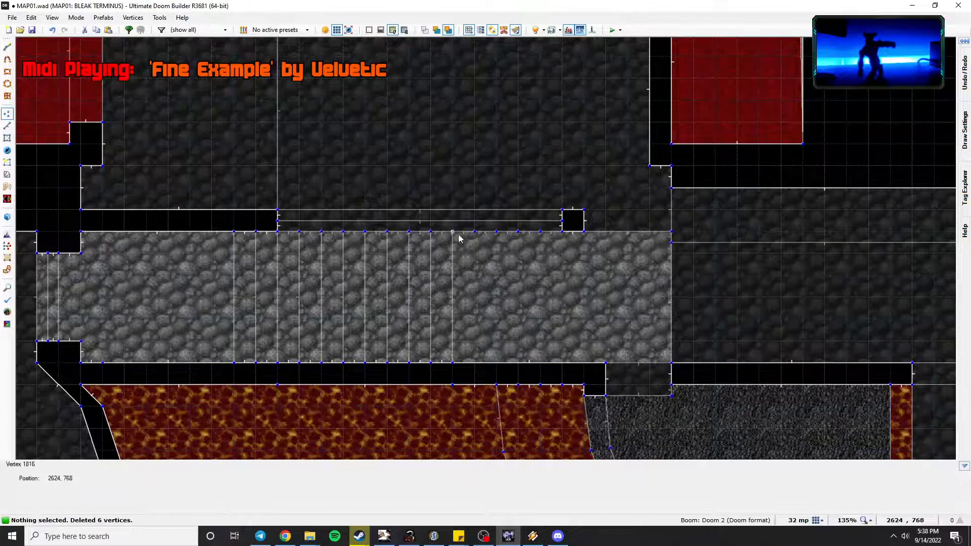
{"action": "key", "text": "Delete"}
{"action": "key", "text": "w"}
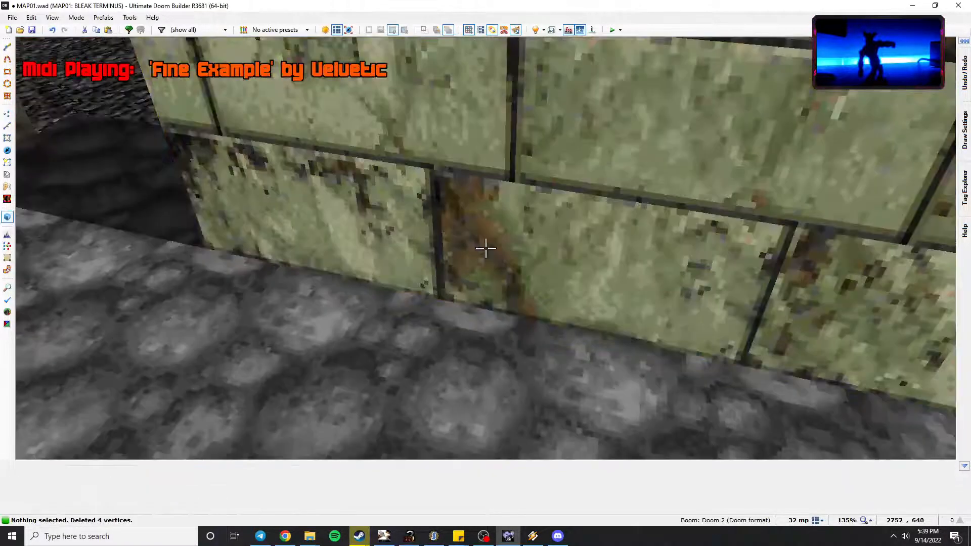
Inspect the stairs, the cobbled walkway and the ledge beyond it in 3D, and return to the 2D vertices view.
{"action": "key", "text": "w"}
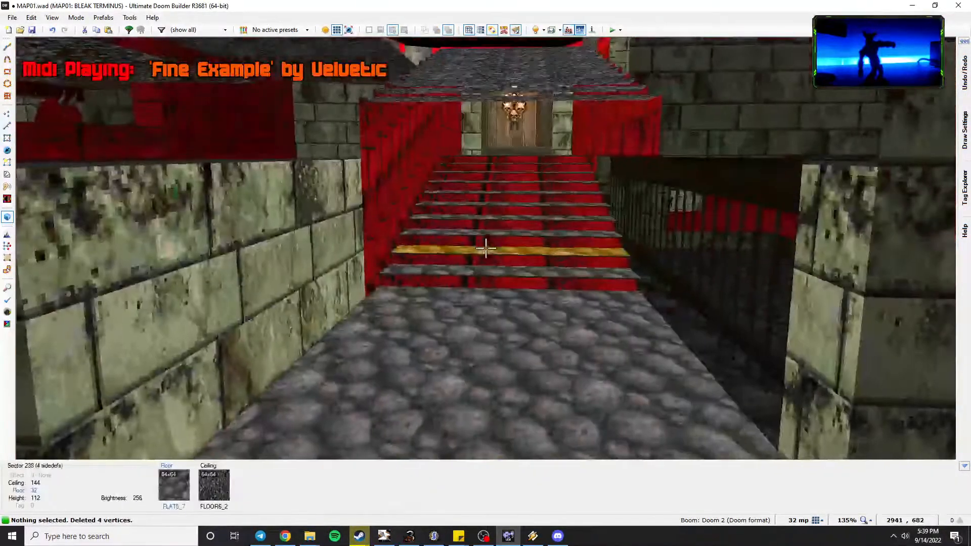
{"action": "key", "text": "w"}
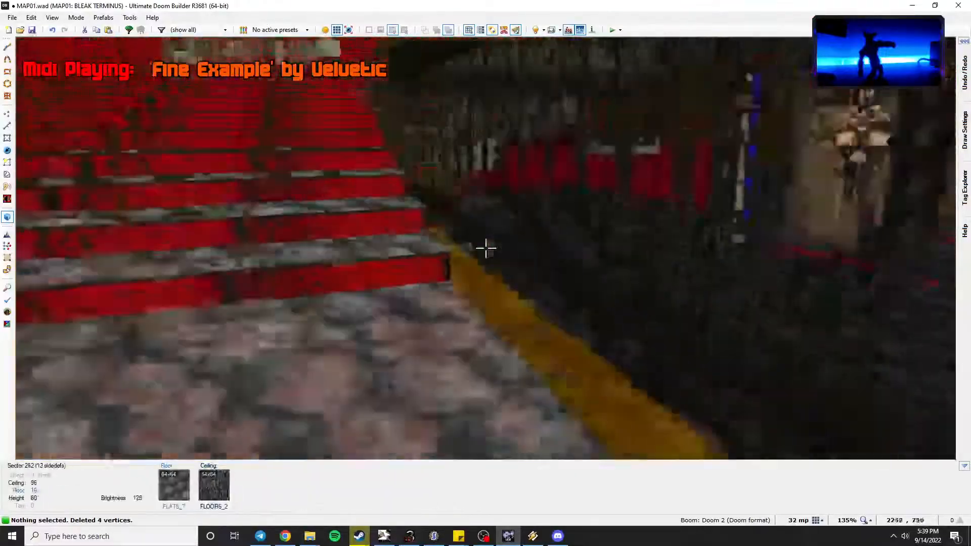
{"action": "key", "text": "w"}
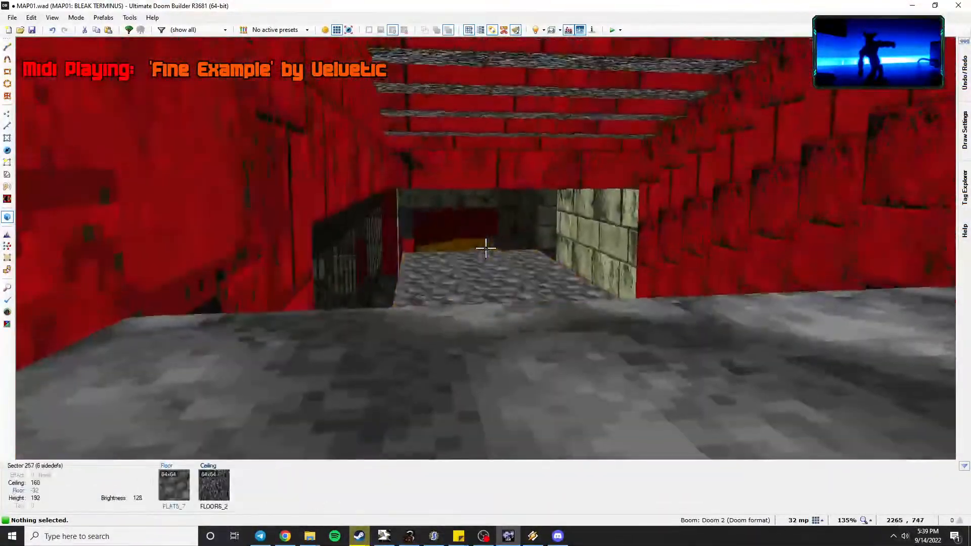
{"action": "key", "text": "w"}
{"action": "key", "text": "w"}
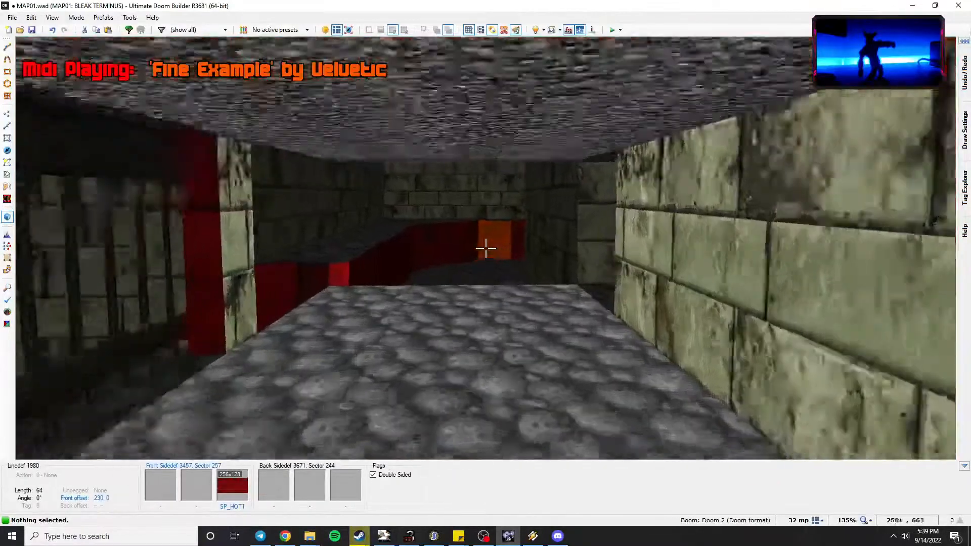
{"action": "key", "text": "w"}
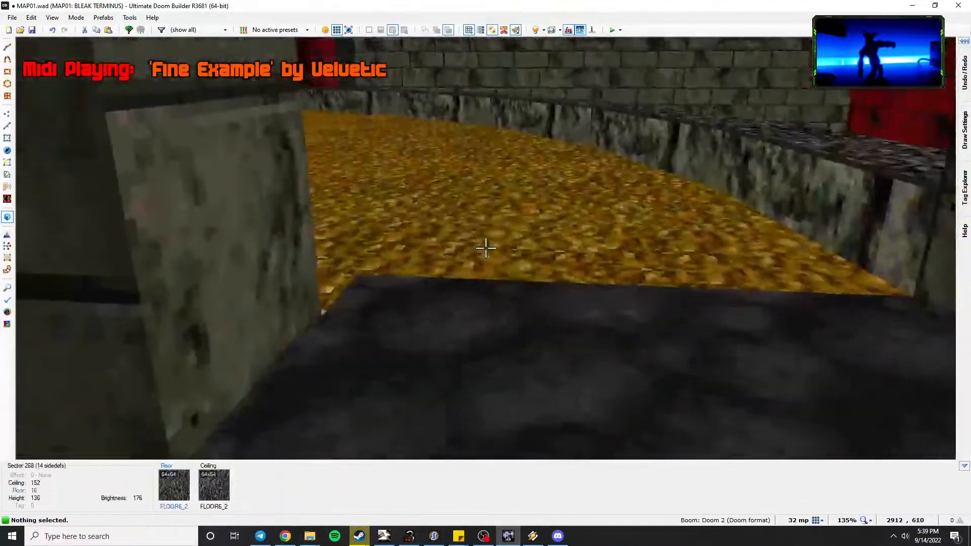
{"action": "key", "text": "q"}
{"action": "middle_click_drag", "start_coordinate": [481, 292], "coordinate": [468, 242]}
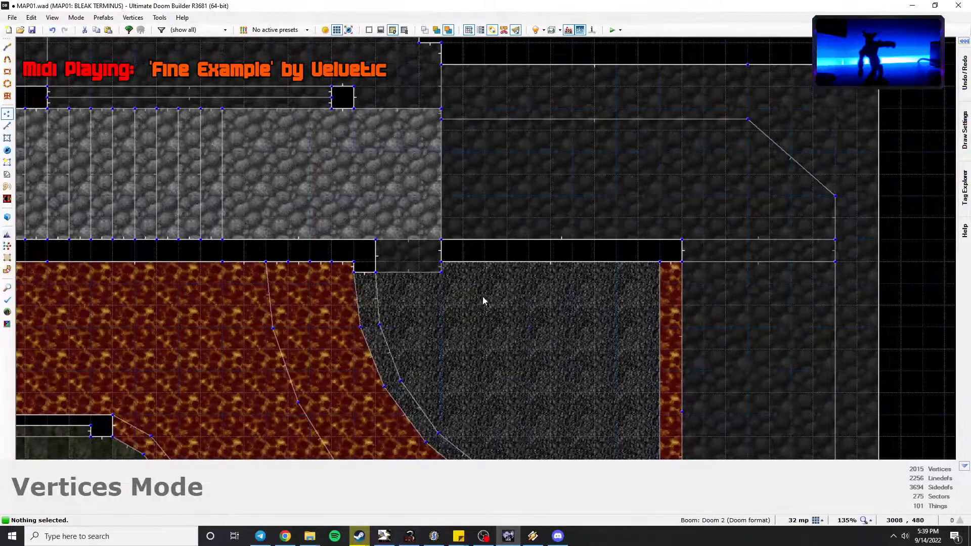
{"action": "middle_click_drag", "start_coordinate": [482, 300], "coordinate": [488, 317]}
Try to shift the eight vertices at the cobbled walkway's east end 64 units east.
{"action": "left_click_drag", "start_coordinate": [483, 304], "coordinate": [434, 203]}
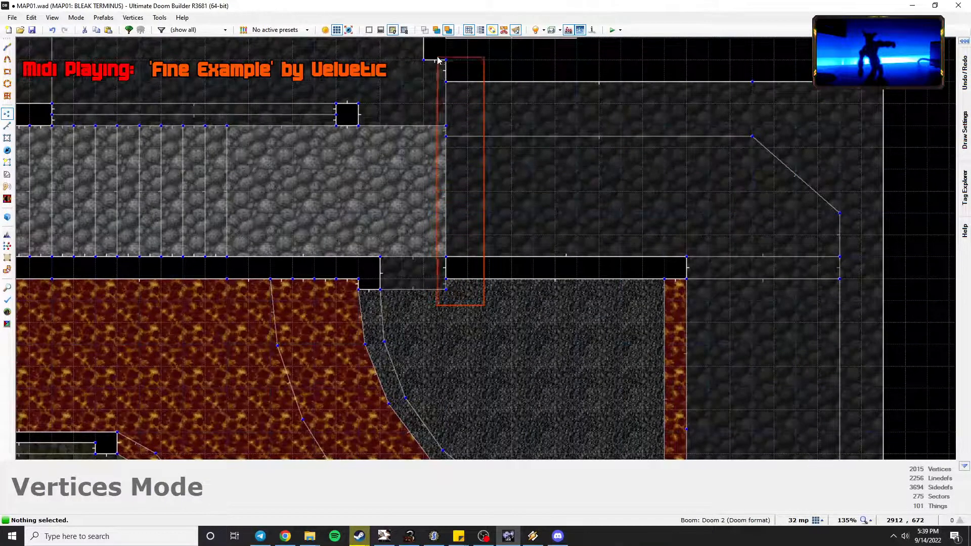
{"action": "middle_click_drag", "start_coordinate": [438, 62], "coordinate": [459, 124]}
{"action": "left_click_drag", "start_coordinate": [453, 343], "coordinate": [507, 324]}
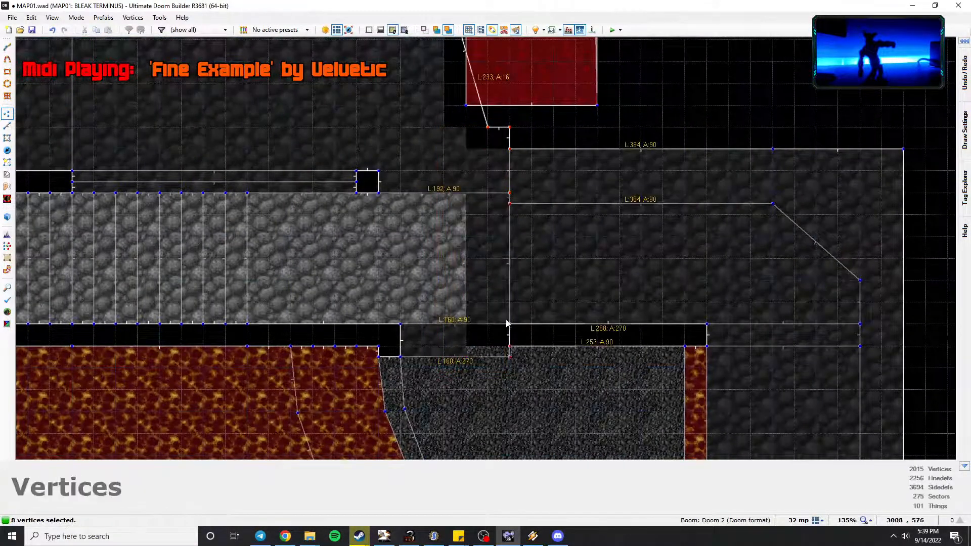
{"action": "key", "text": "ctrl+z"}
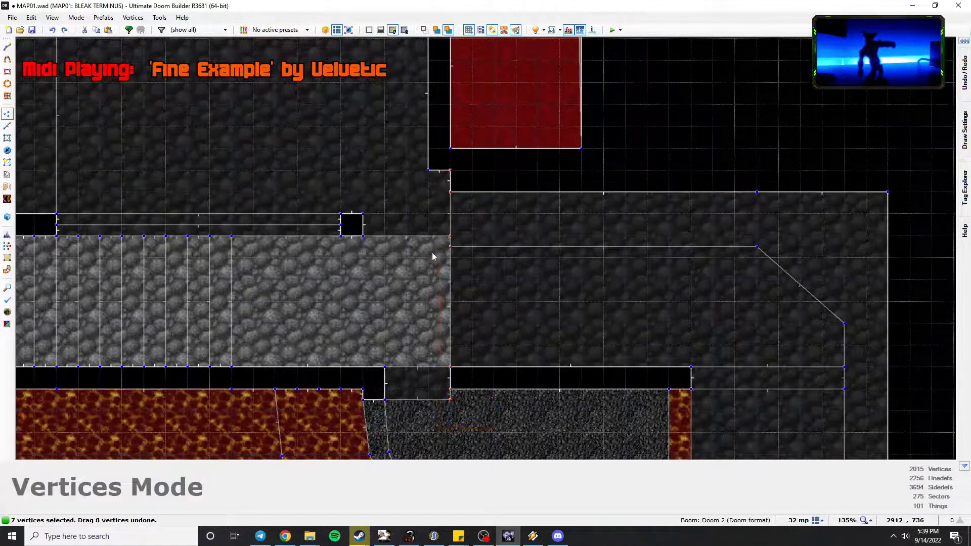
Move the seven aligned vertices at the cobbled walkway's east end 96 units east.
{"action": "left_click_drag", "start_coordinate": [448, 198], "coordinate": [514, 193]}
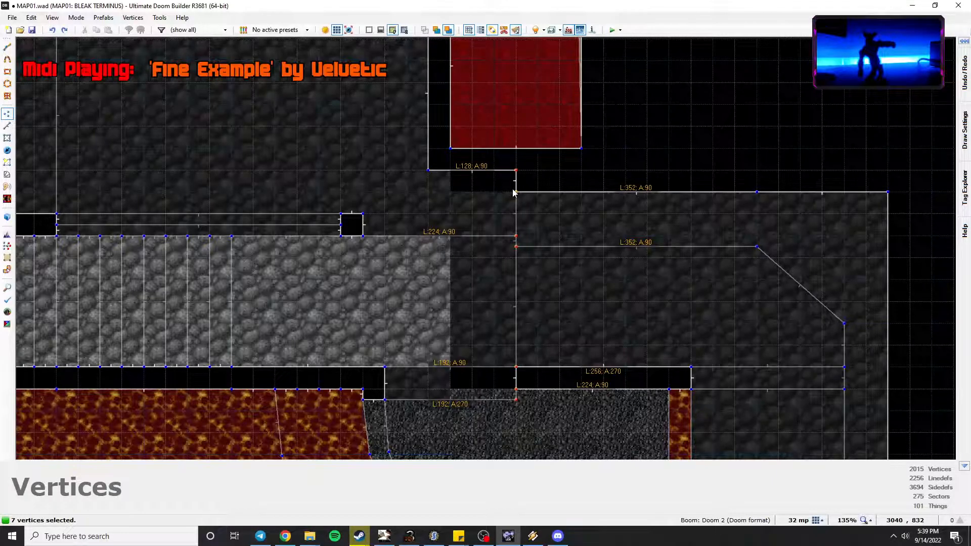
{"action": "left_click_drag", "start_coordinate": [513, 192], "coordinate": [514, 192]}
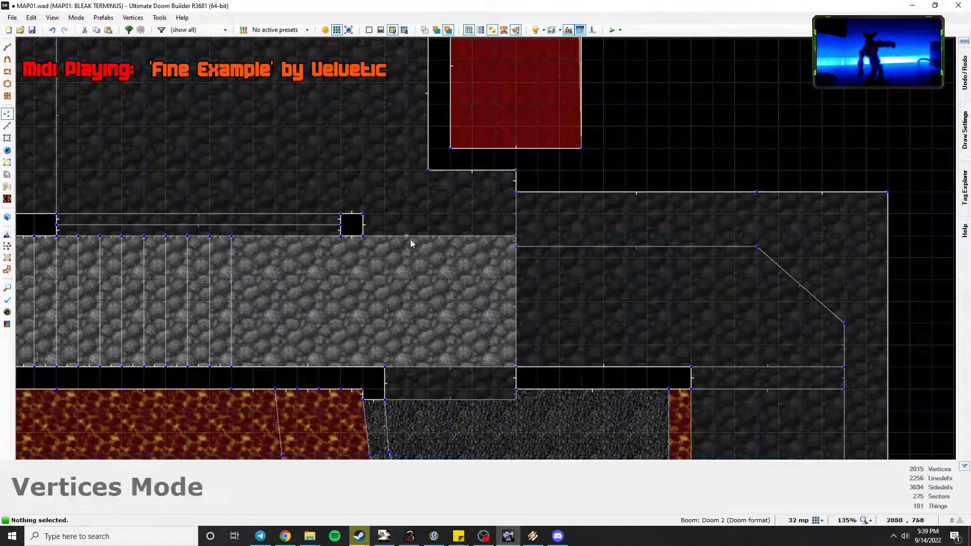
Raise the dark ledge's floor beyond the cobbled walkway's east end to a height of 72.
{"action": "key", "text": "w"}
{"action": "key", "text": "w"}
{"action": "key", "text": "s"}
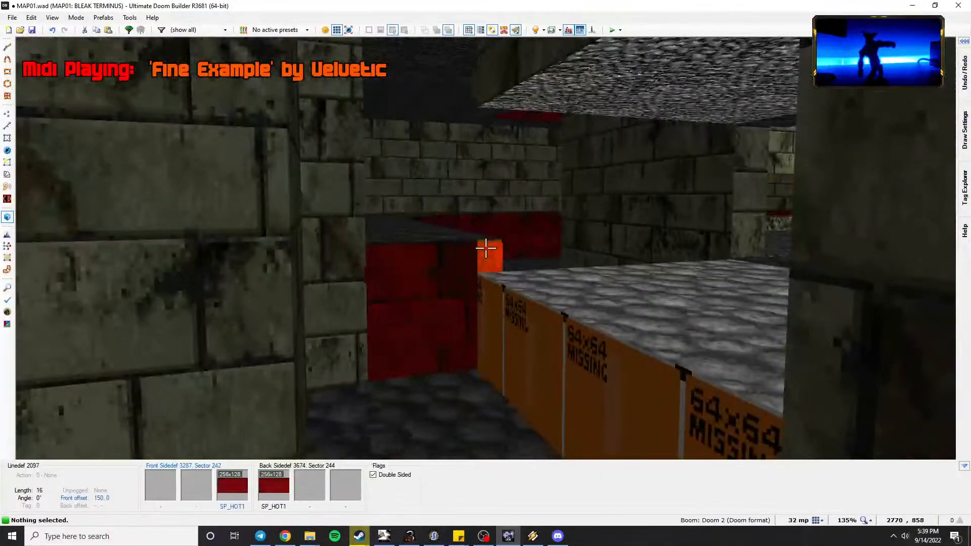
{"action": "key", "text": "d"}
{"action": "key", "text": "w"}
{"action": "key", "text": "a"}
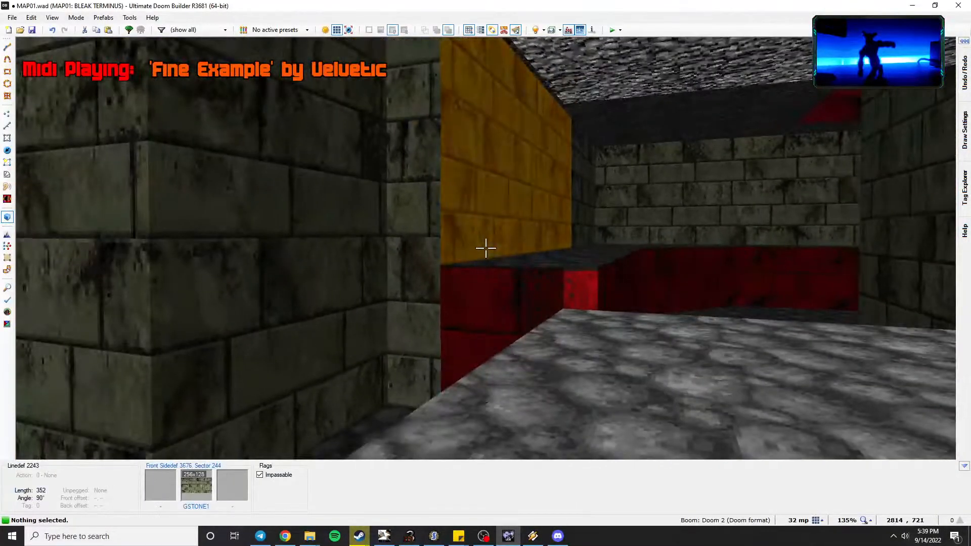
{"action": "key", "text": "w"}
{"action": "key", "text": "s"}
{"action": "left_click", "coordinate": [485, 248]}
{"action": "scroll", "coordinate": [485, 248], "scroll_direction": "up", "scroll_amount": 7}
{"action": "key", "text": "s"}
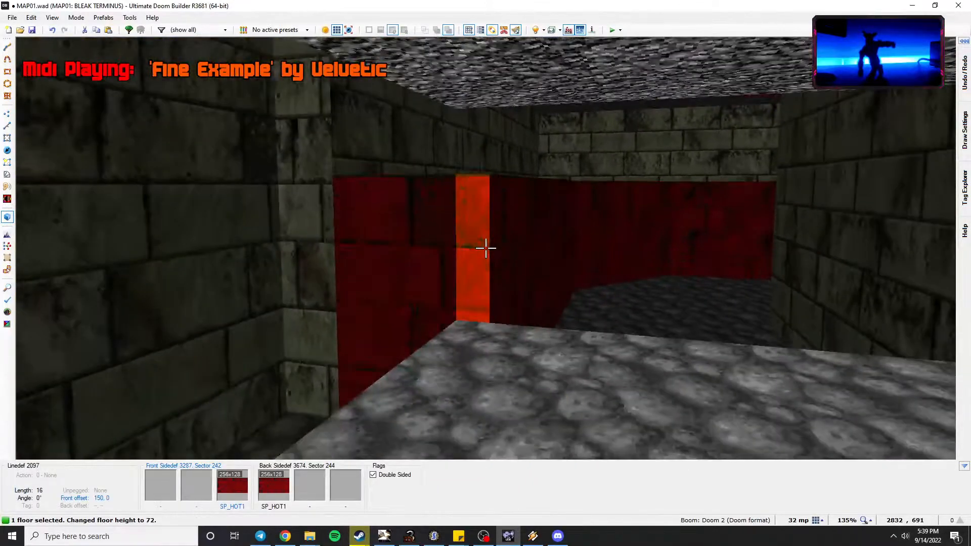
{"action": "key", "text": "w"}
{"action": "key", "text": "c"}
Raise the same ledge's floor further to a height of 96 and clear the selection.
{"action": "key", "text": "w"}
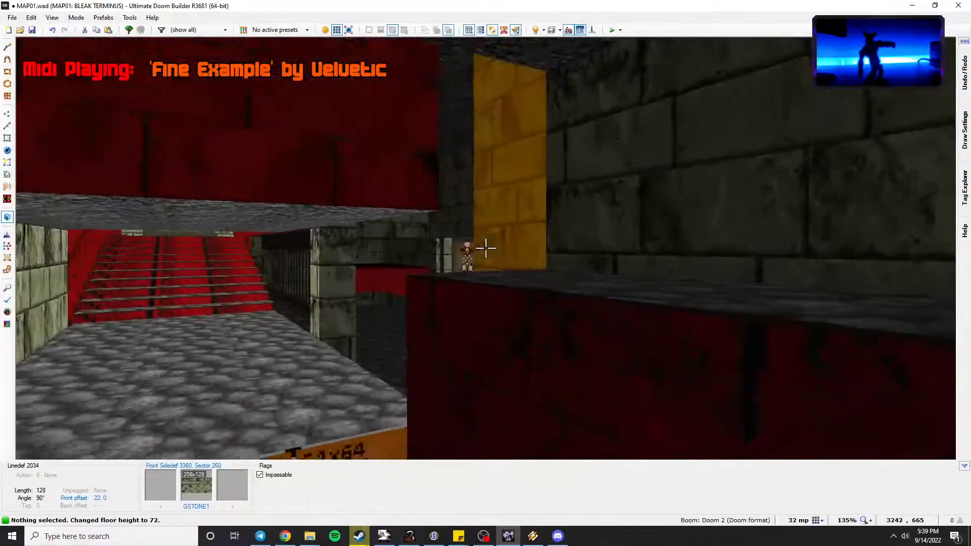
{"action": "key", "text": "w"}
{"action": "key", "text": "s"}
{"action": "key", "text": "a"}
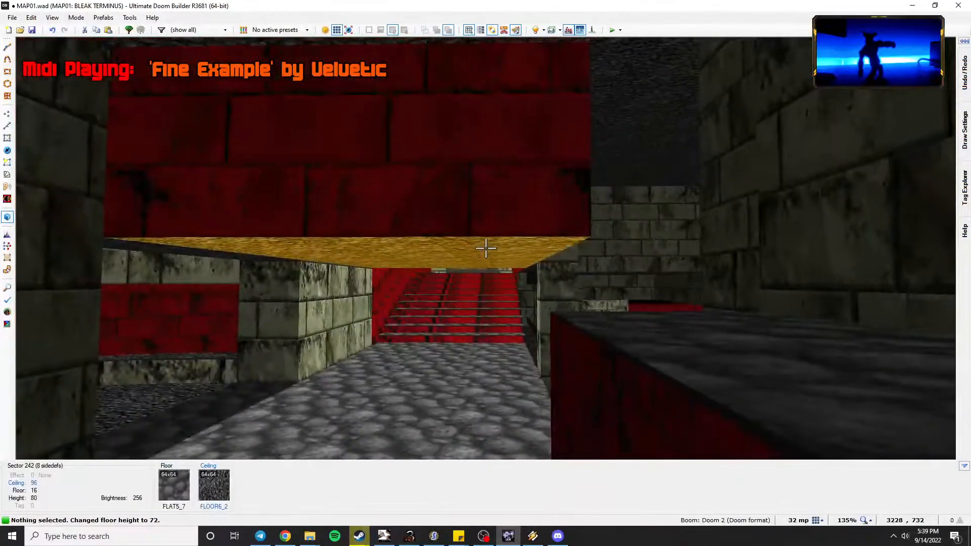
{"action": "key", "text": "w"}
{"action": "key", "text": "s"}
{"action": "left_click", "coordinate": [485, 248]}
{"action": "scroll", "coordinate": [485, 248], "scroll_direction": "up", "scroll_amount": 2}
{"action": "key", "text": "a"}
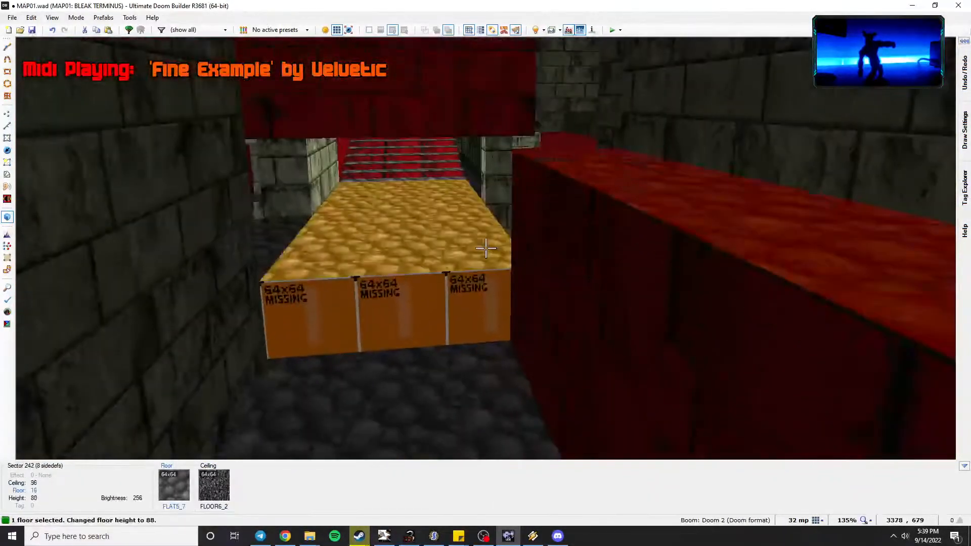
{"action": "scroll", "coordinate": [485, 248], "scroll_direction": "up", "scroll_amount": 1}
{"action": "key", "text": "w"}
{"action": "key", "text": "a"}
{"action": "key", "text": "c"}
Examine the walkway's untextured side and the raised ledge wall in 3D, and the surrounding sector layout in 2D.
{"action": "key", "text": "s"}
{"action": "key", "text": "a"}
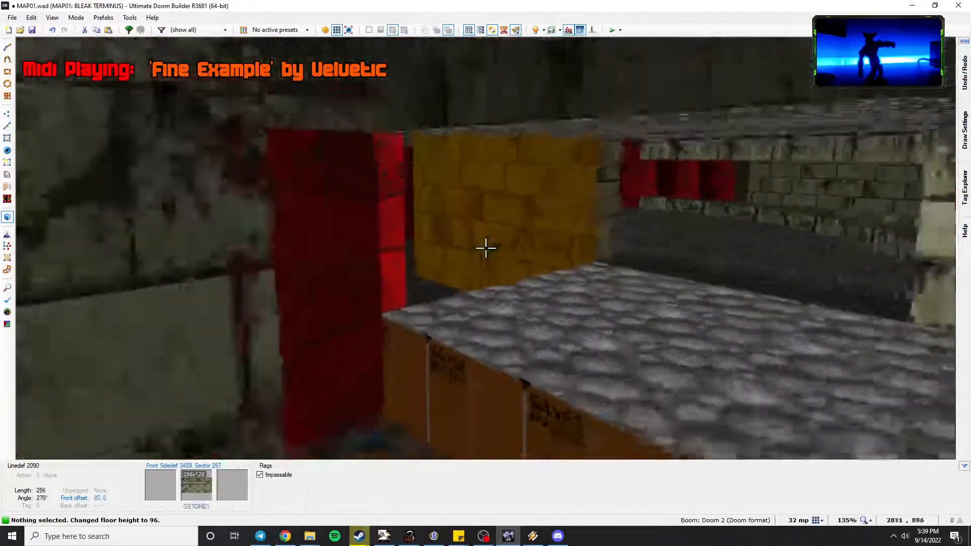
{"action": "key", "text": "s"}
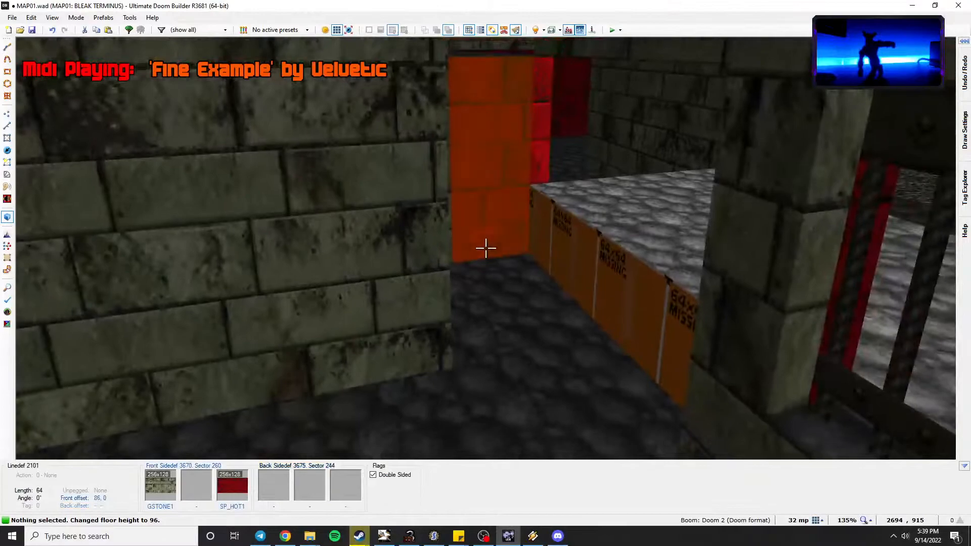
{"action": "key", "text": "w"}
{"action": "key", "text": "w"}
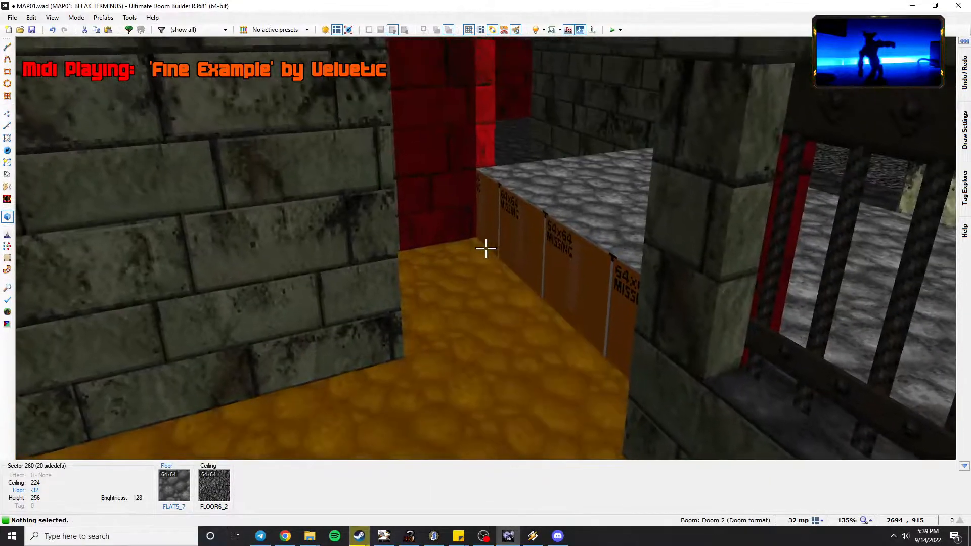
{"action": "key", "text": "d"}
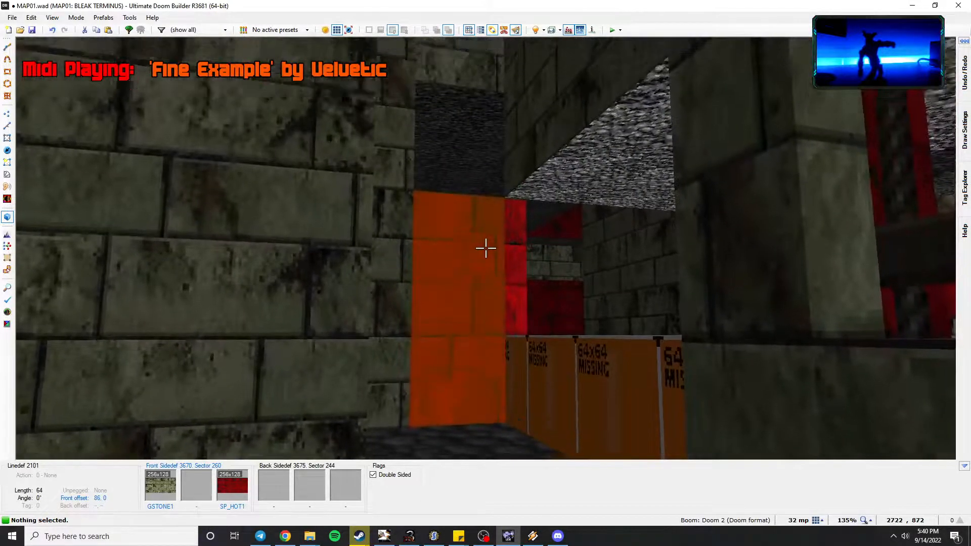
{"action": "key", "text": "w"}
{"action": "key", "text": "q"}
{"action": "middle_click_drag", "start_coordinate": [436, 251], "coordinate": [360, 239]}
{"action": "mouse_move", "coordinate": [614, 280]}
{"action": "middle_mouse_down"}
{"action": "mouse_move", "coordinate": [535, 258]}
{"action": "mouse_move", "coordinate": [583, 248]}
{"action": "middle_mouse_up"}
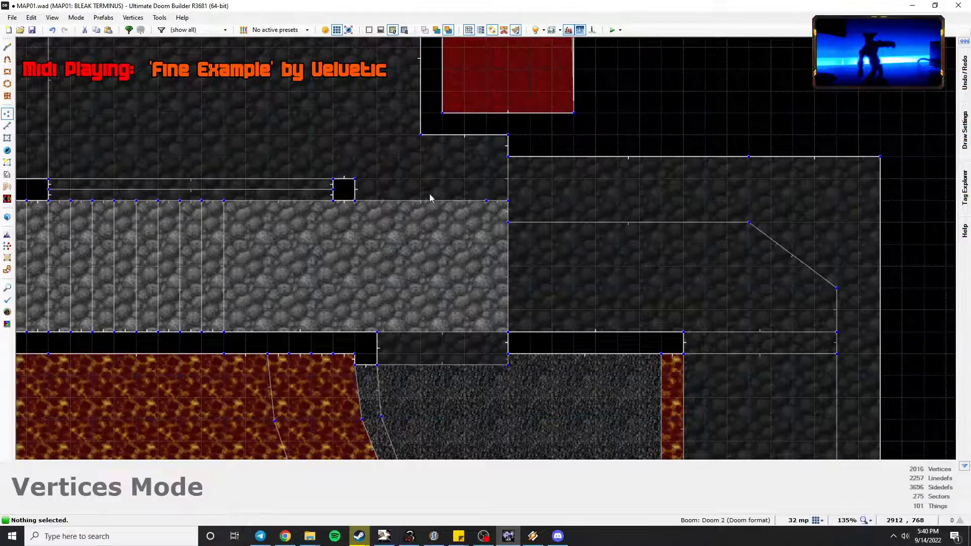
{"action": "middle_click_drag", "start_coordinate": [379, 206], "coordinate": [477, 220]}
{"action": "middle_click_drag", "start_coordinate": [547, 216], "coordinate": [358, 212]}
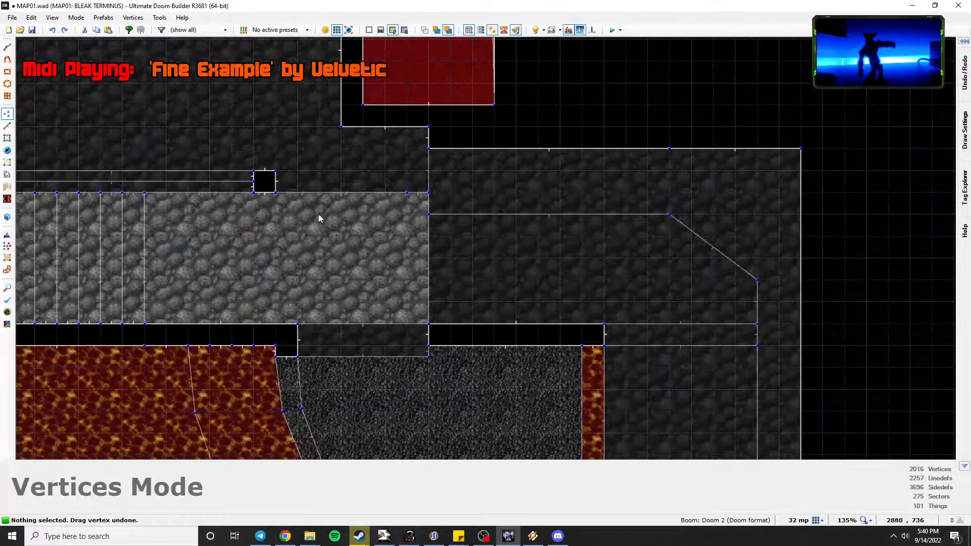
Save the map and apply the copied SP_HOT1 texture to the walkway's untextured long side with horizontal auto-alignment.
{"action": "key", "text": "q"}
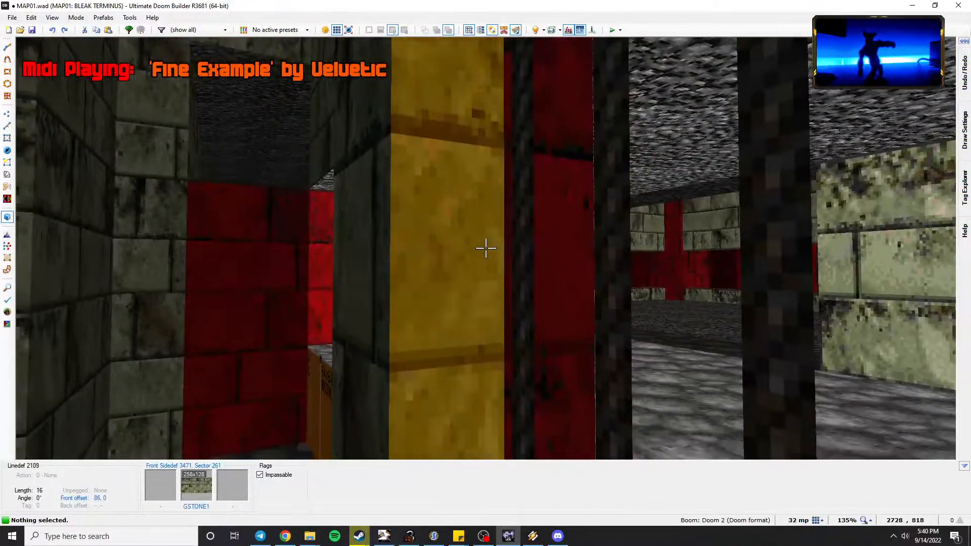
{"action": "key", "text": "e"}
{"action": "key", "text": "ctrl+c"}
{"action": "key", "text": "w"}
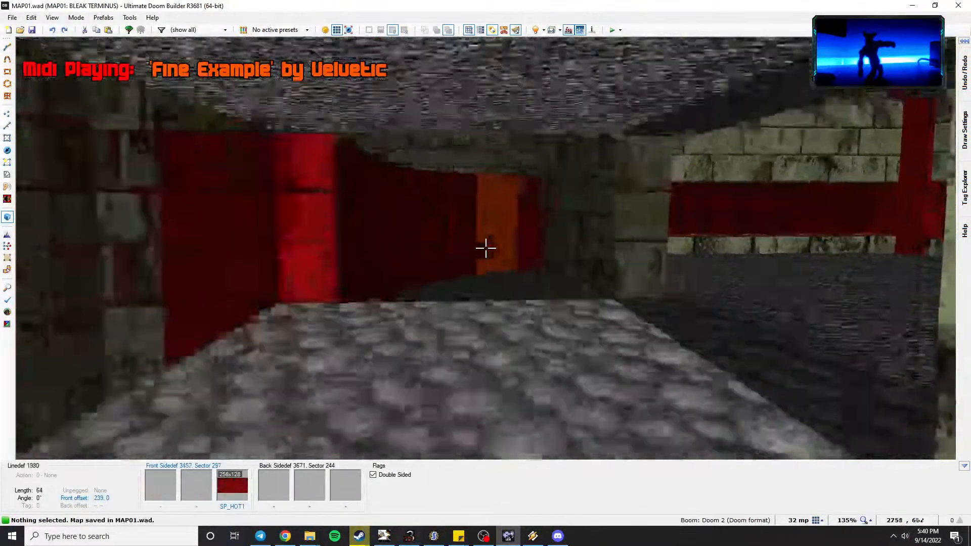
{"action": "key", "text": "ctrl+v"}
{"action": "key", "text": "a"}
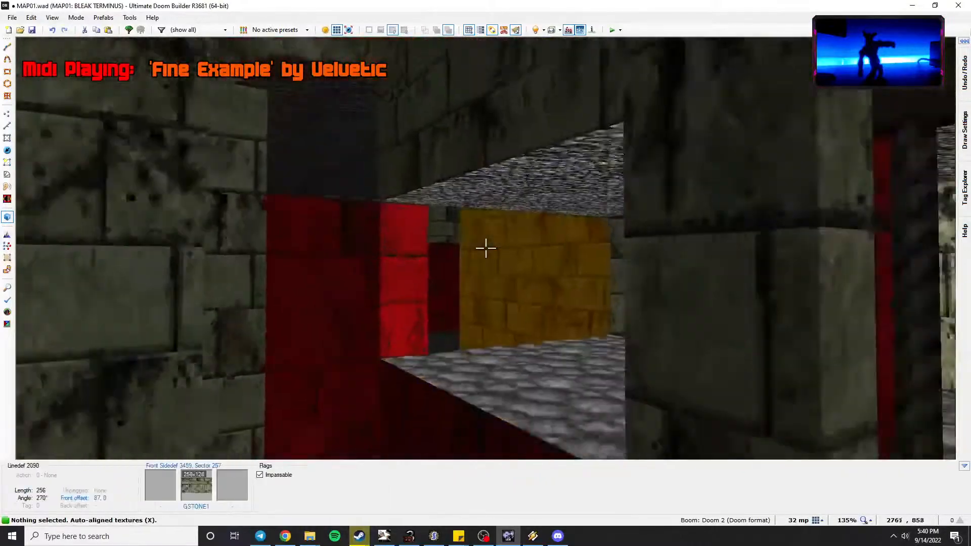
Inspect the walkway's east end face and the curved wall across the lava room in 3D.
{"action": "key", "text": "e"}
{"action": "key", "text": "e"}
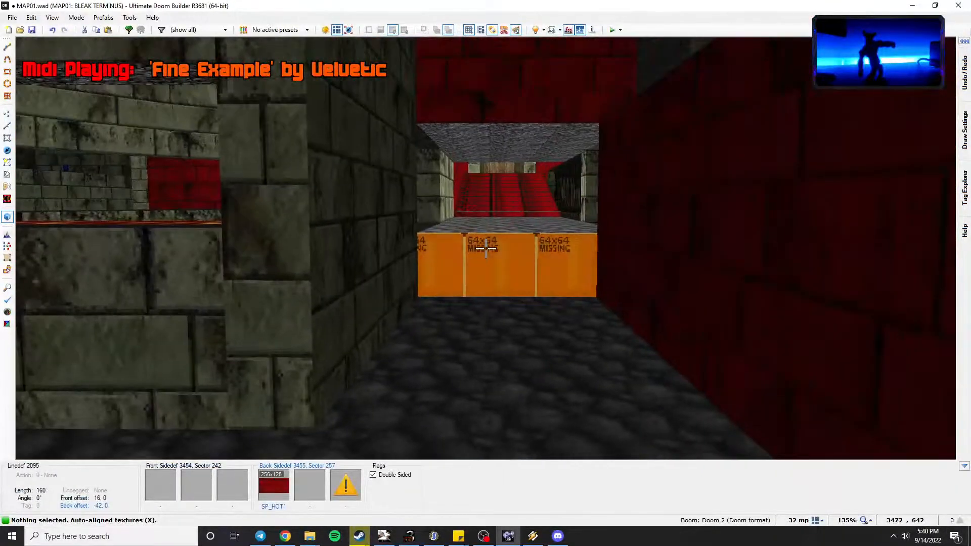
{"action": "key", "text": "e"}
{"action": "key", "text": "d"}
{"action": "key", "text": "e"}
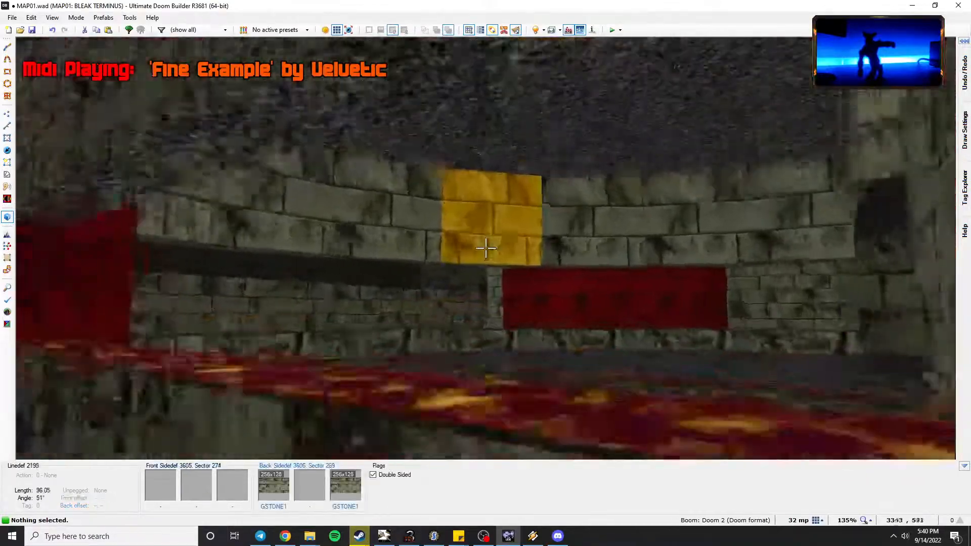
{"action": "key", "text": "e"}
{"action": "key", "text": "d"}
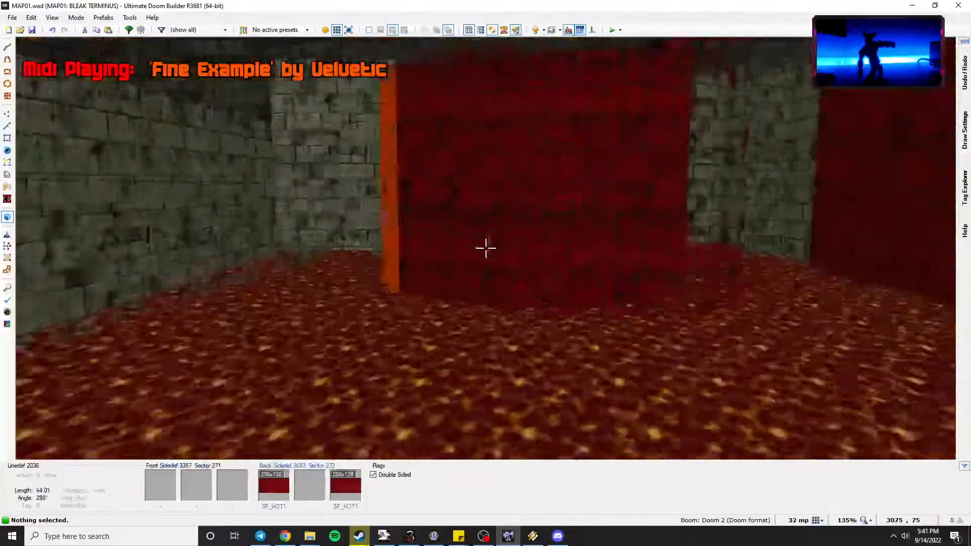
Examine the lava room's outer walls, window openings and curved red structure in 3D, and the room's layout in 2D.
{"action": "key", "text": "w"}
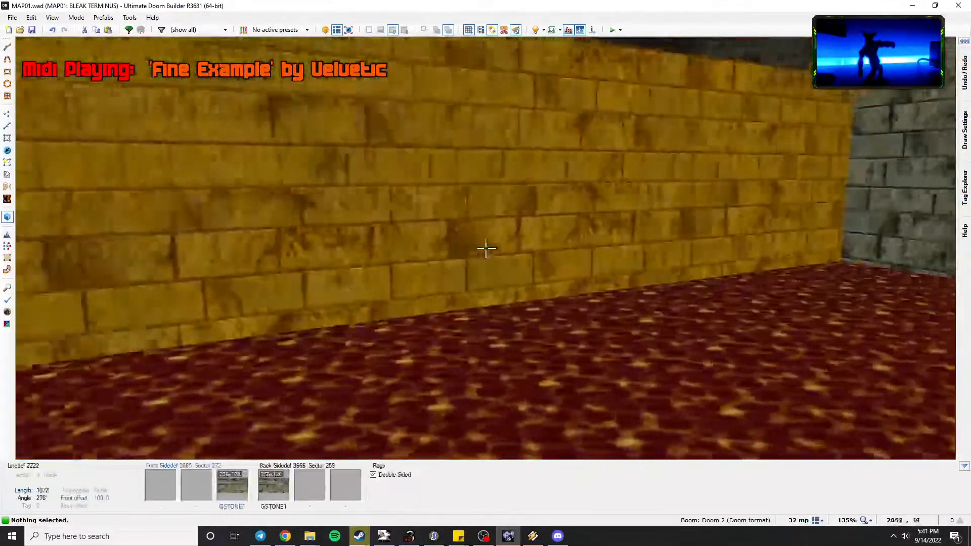
{"action": "key", "text": "s"}
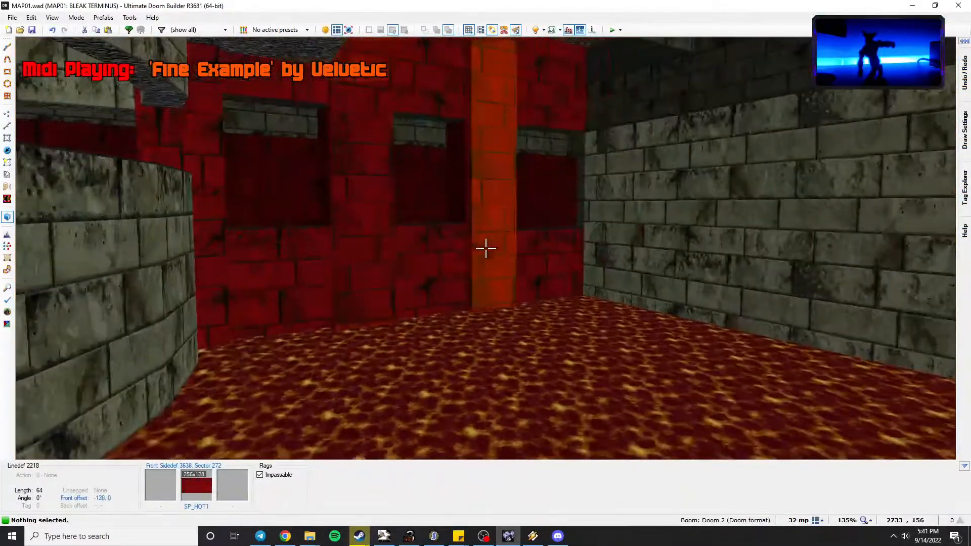
{"action": "key", "text": "w"}
{"action": "key", "text": "w"}
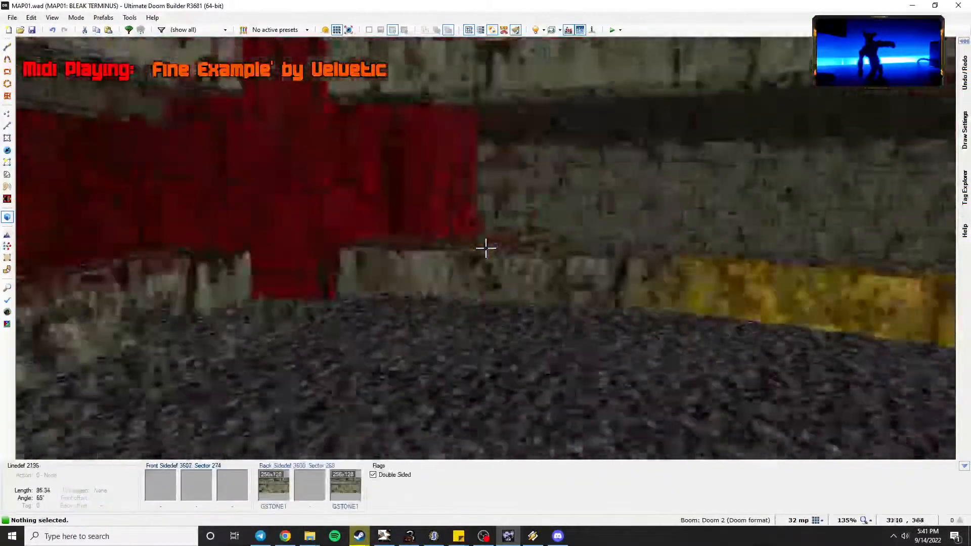
{"action": "key", "text": "w"}
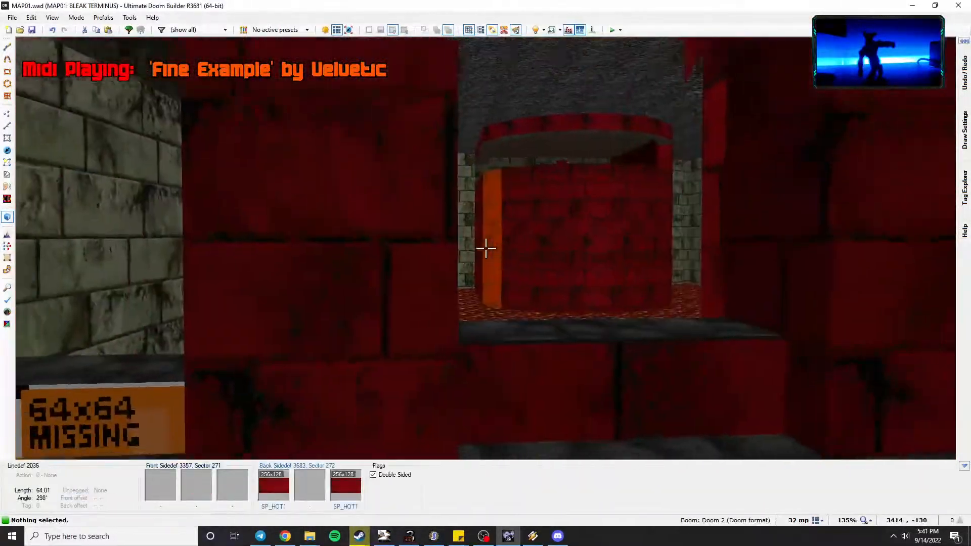
{"action": "key", "text": "w"}
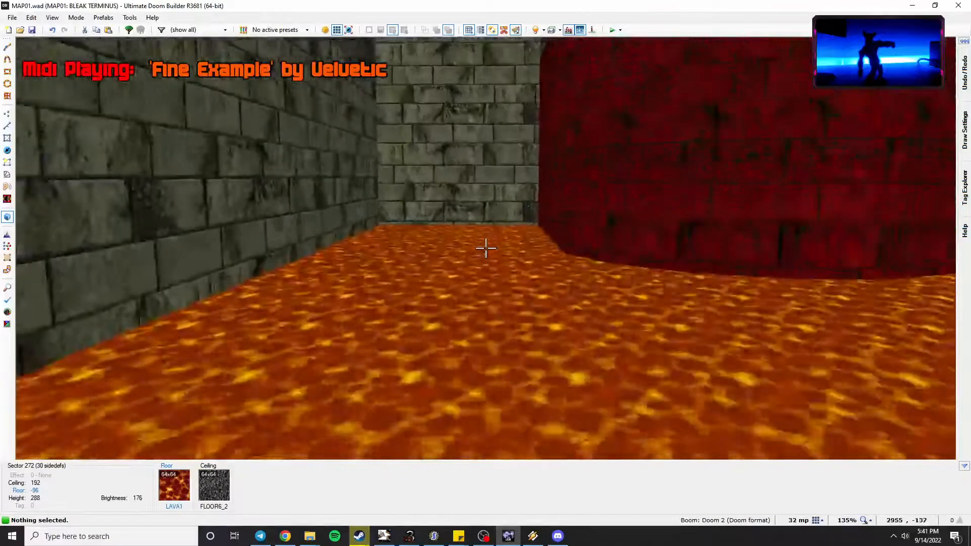
{"action": "key", "text": "q"}
{"action": "scroll", "coordinate": [483, 252], "scroll_direction": "down", "scroll_amount": 3}
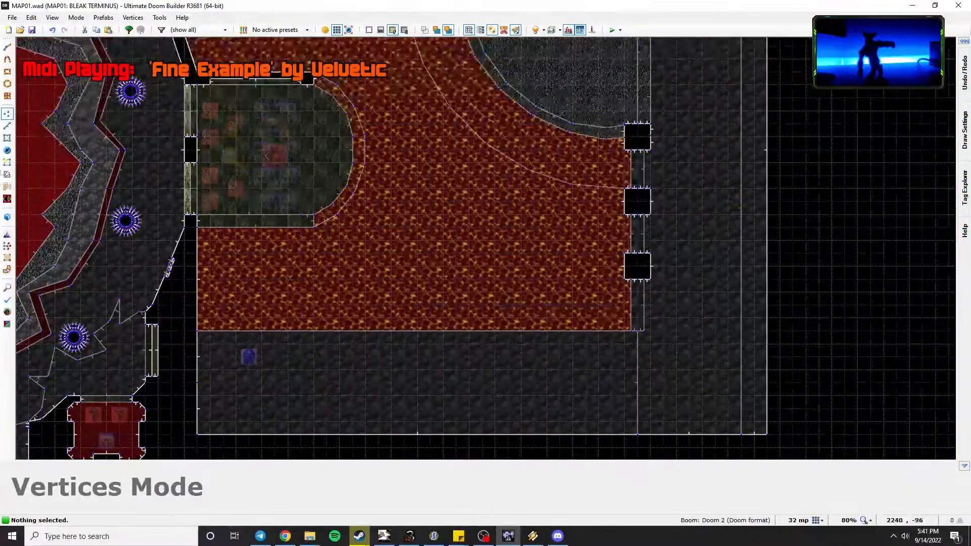
Draw a 64 by 64 square sector in the lava area below the rounded structure and place a rocket launcher in its centre.
{"action": "scroll", "coordinate": [344, 307], "scroll_direction": "up", "scroll_amount": 3}
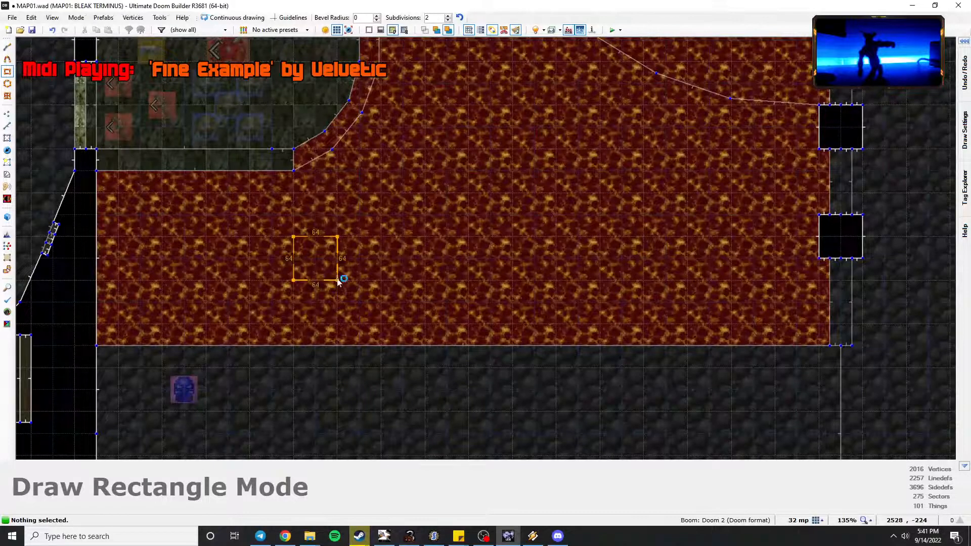
{"action": "left_click", "coordinate": [337, 280]}
{"action": "key", "text": "t"}
{"action": "key", "text": "Insert"}
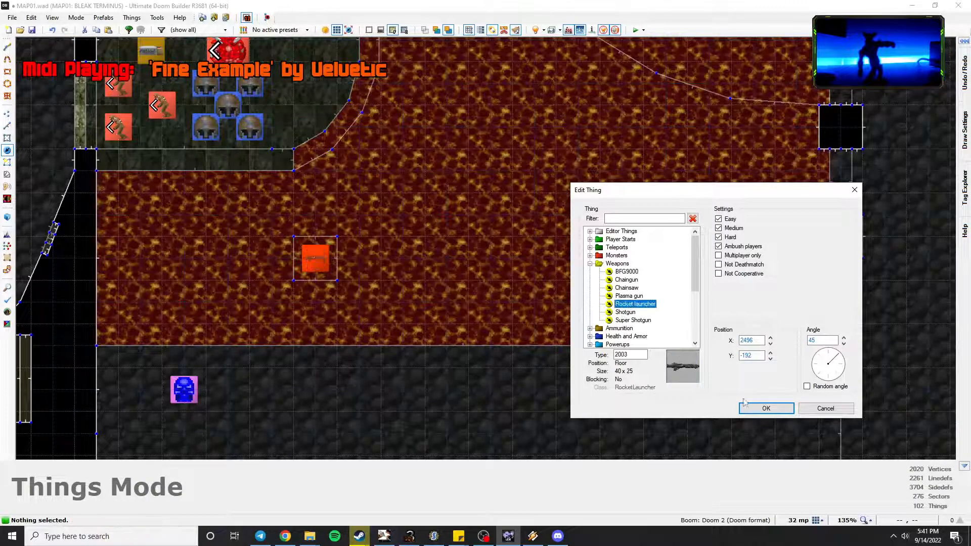
{"action": "left_click", "coordinate": [760, 408]}
Raise the new square sector's floor by 8 units and apply the copied SP_HOT1 texture to all its sides.
{"action": "key", "text": "w"}
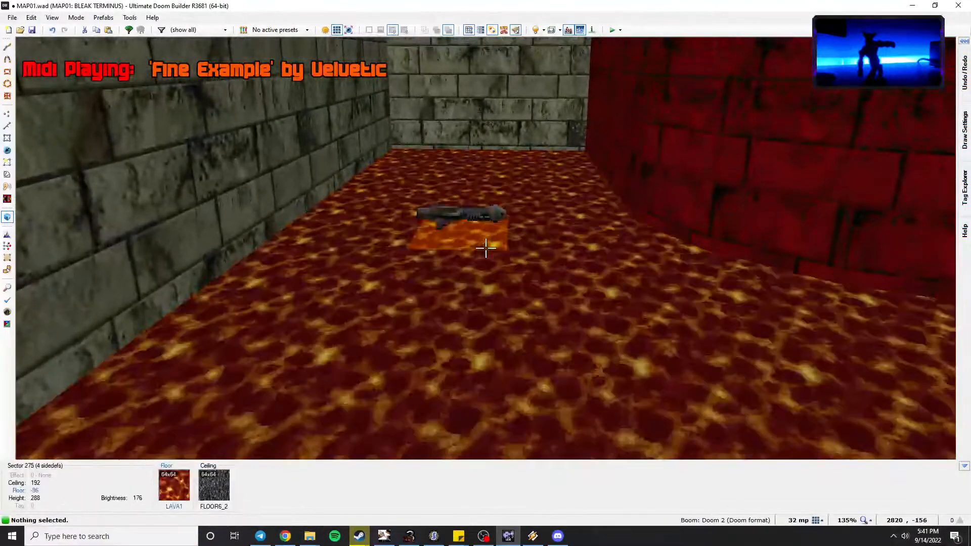
{"action": "scroll", "coordinate": [485, 248], "scroll_direction": "up", "scroll_amount": 1}
{"action": "key", "text": "d"}
{"action": "key", "text": "ctrl+c"}
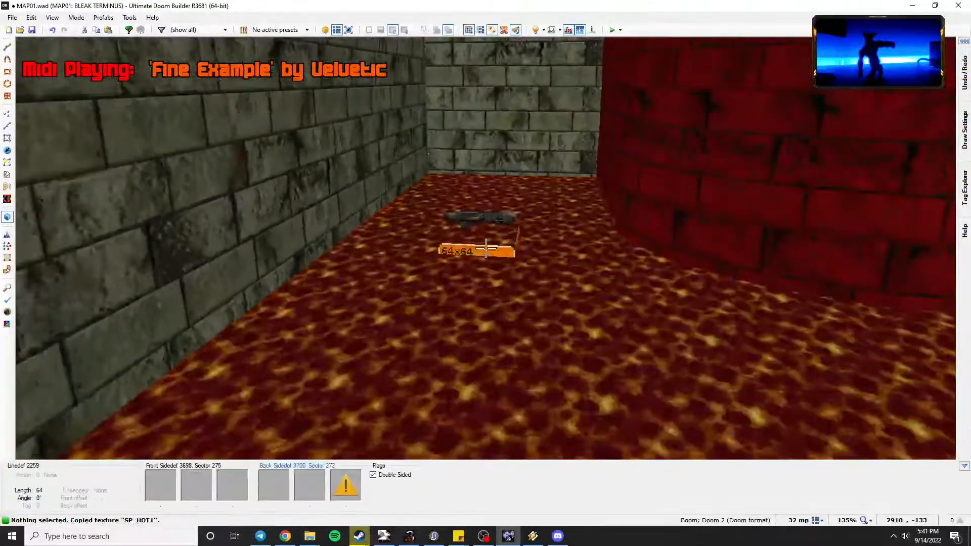
{"action": "key", "text": "ctrl+shift+v"}
Copy the FLAT5_7 floor flat onto the rocket launcher pedestal's top and save the map.
{"action": "key", "text": "e"}
{"action": "key", "text": "ctrl+c"}
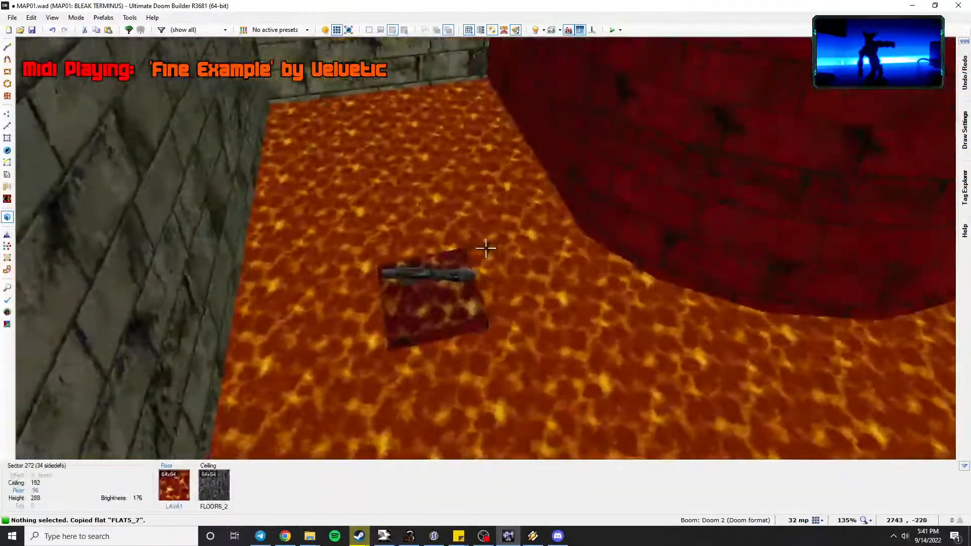
{"action": "key", "text": "e"}
{"action": "key", "text": "d"}
{"action": "key", "text": "e"}
{"action": "key", "text": "t"}
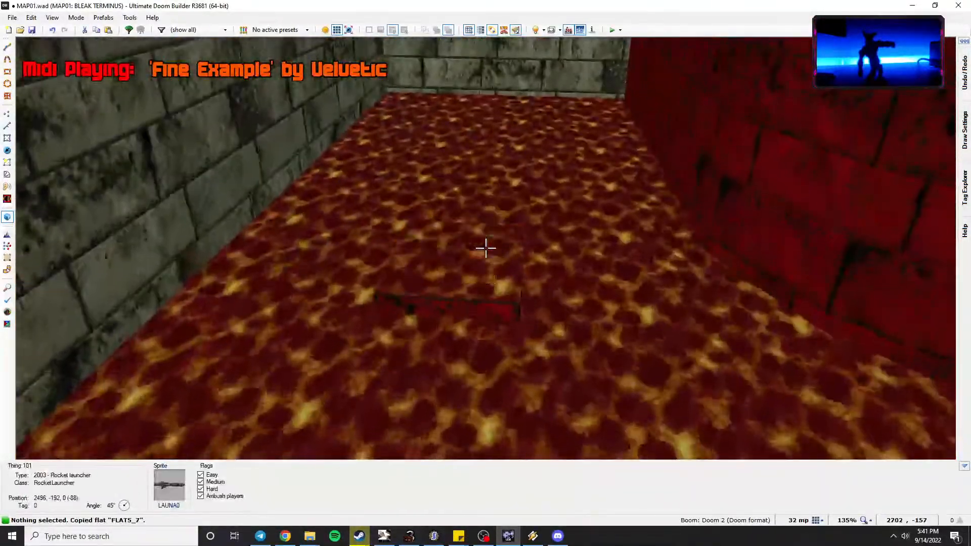
{"action": "key", "text": "ctrl+v"}
{"action": "key", "text": "d"}
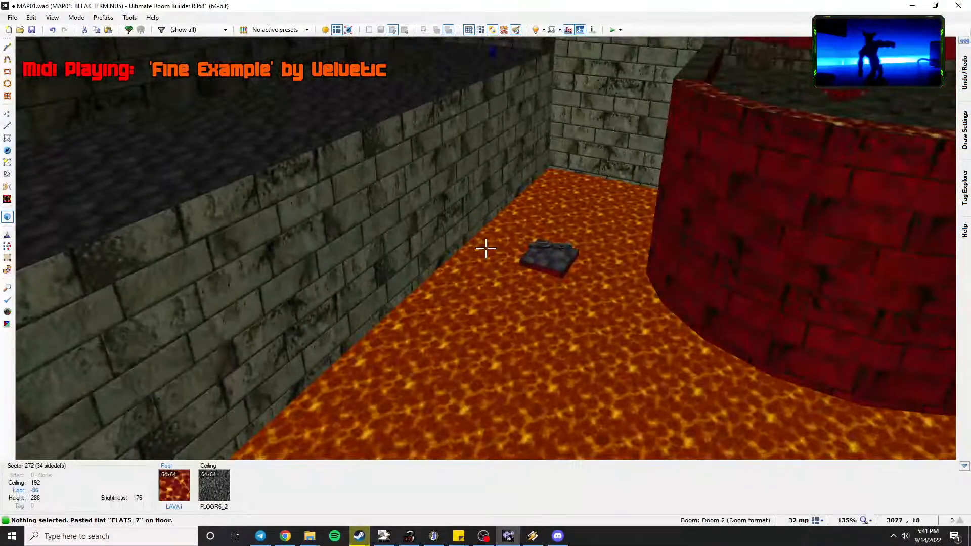
{"action": "key", "text": "ctrl+s"}
Copy the GSTONE1 wall texture to the untextured corridor-side sill below the lava room's window opening.
{"action": "key", "text": "e"}
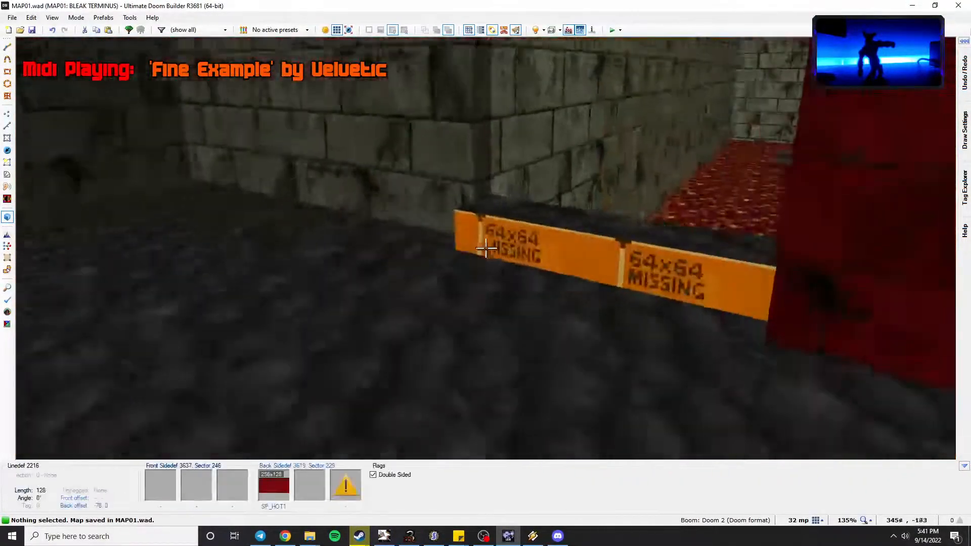
{"action": "key", "text": "ctrl+c"}
{"action": "key", "text": "ctrl+v"}
{"action": "key", "text": "d"}
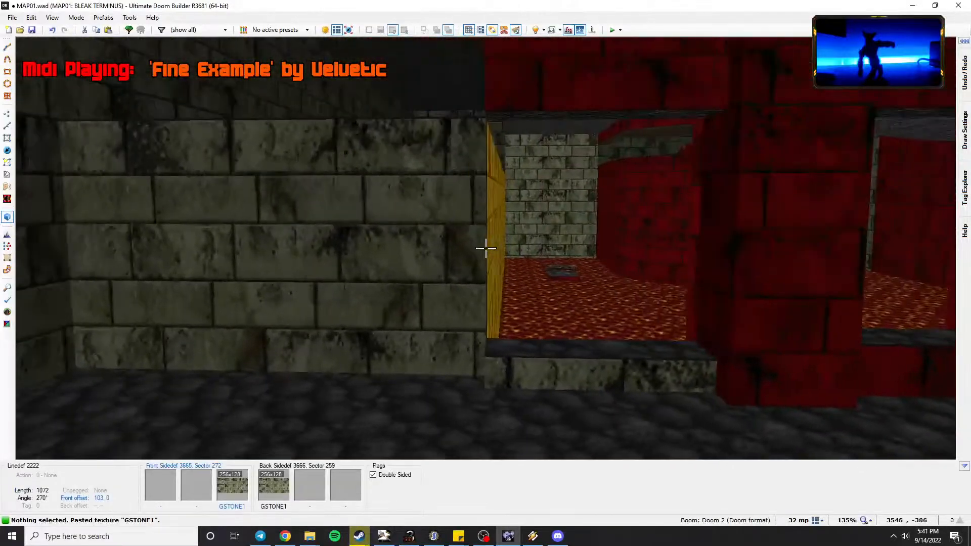
Examine the lava room's windows, pedestal, inner walls and ceiling, and the adjoining staircase area in 3D.
{"action": "key", "text": "f"}
{"action": "key", "text": "e"}
{"action": "key", "text": "d"}
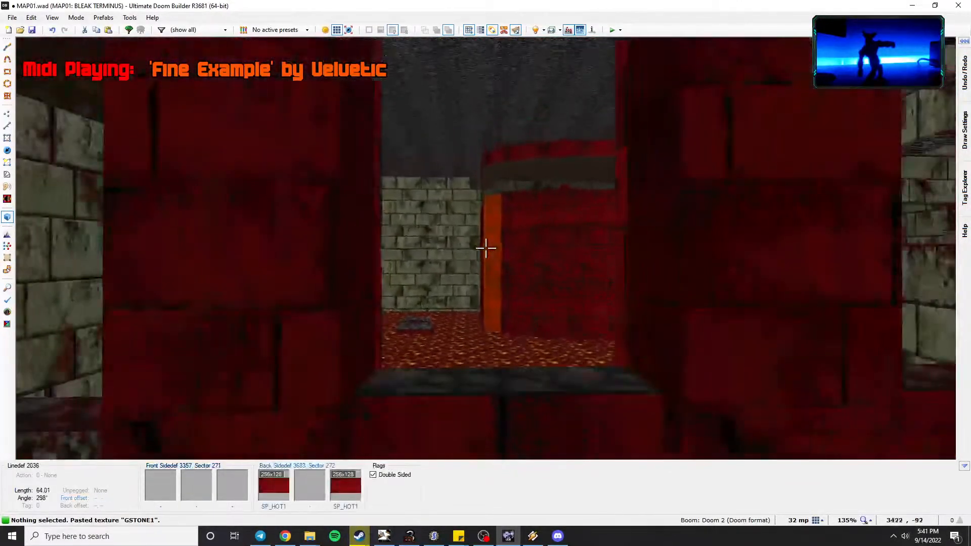
{"action": "key", "text": "e"}
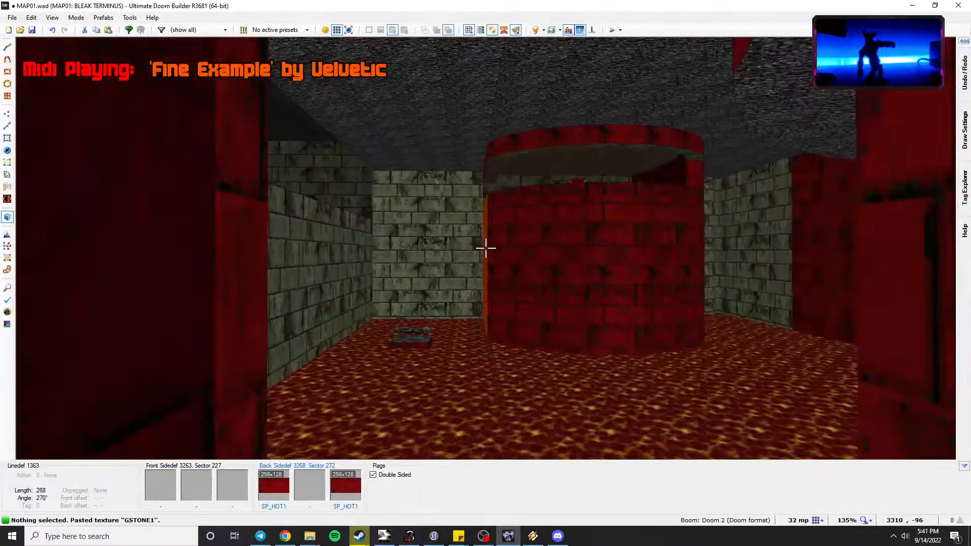
{"action": "key", "text": "e"}
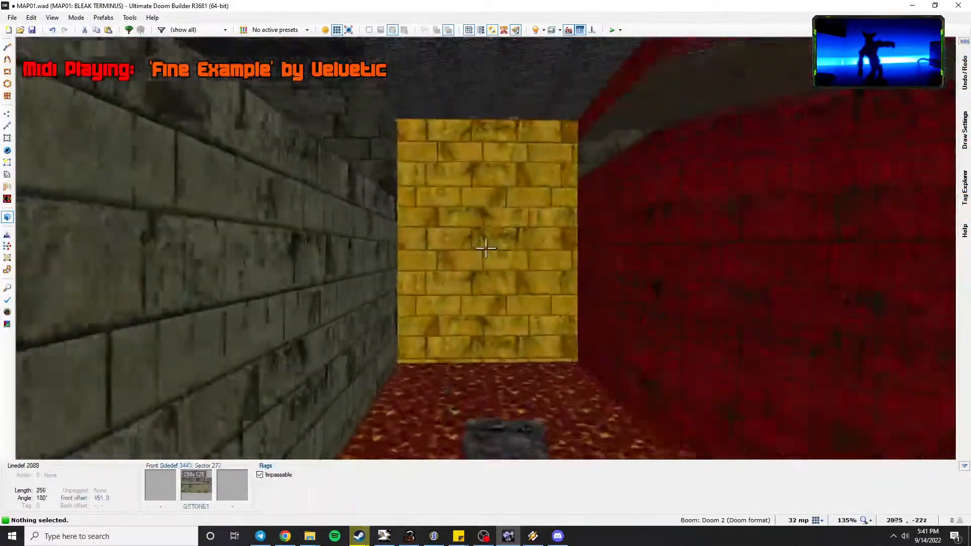
{"action": "key", "text": "e"}
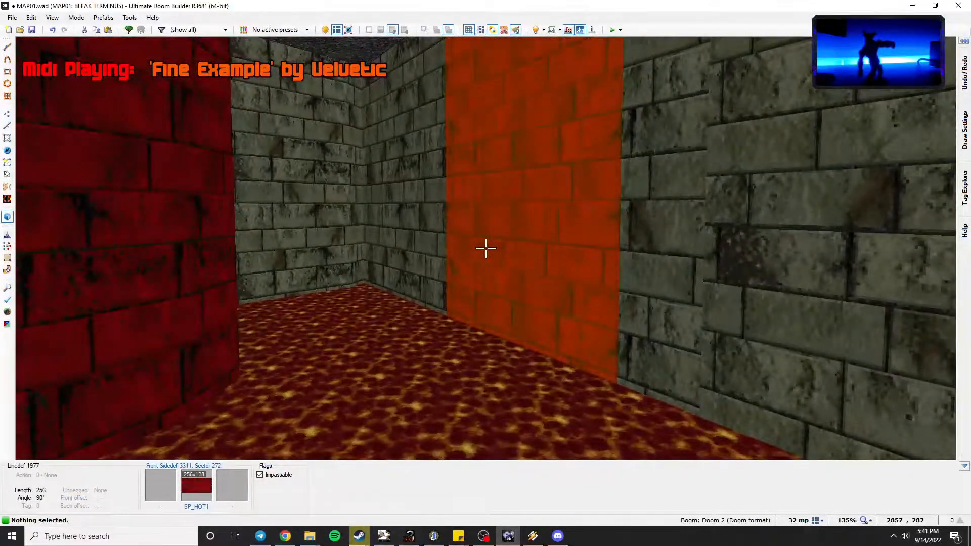
{"action": "key", "text": "e"}
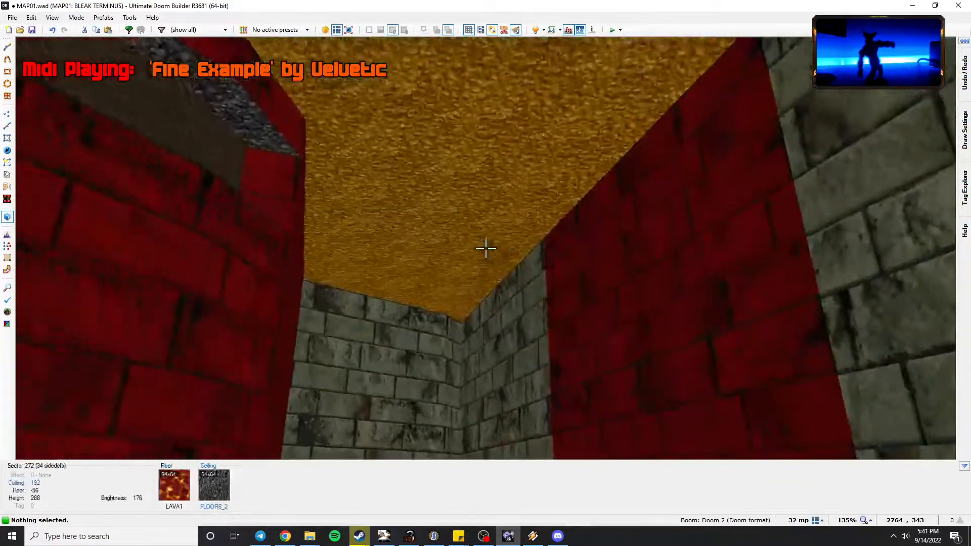
{"action": "key", "text": "e"}
{"action": "key", "text": "w"}
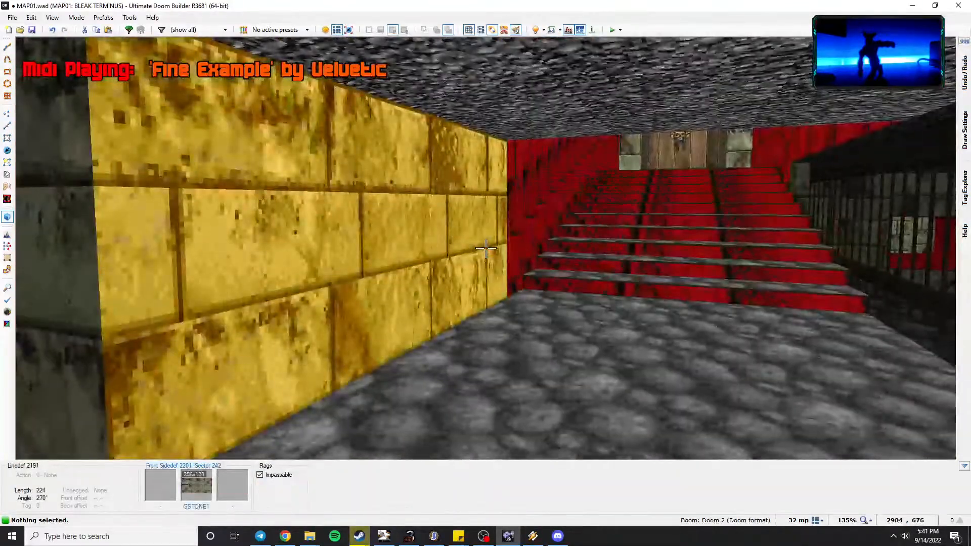
Save the map, start a playtest, and run the console commands "kill monsters" and "give all".
{"action": "key", "text": "ctrl+s"}
{"action": "key", "text": "F9"}
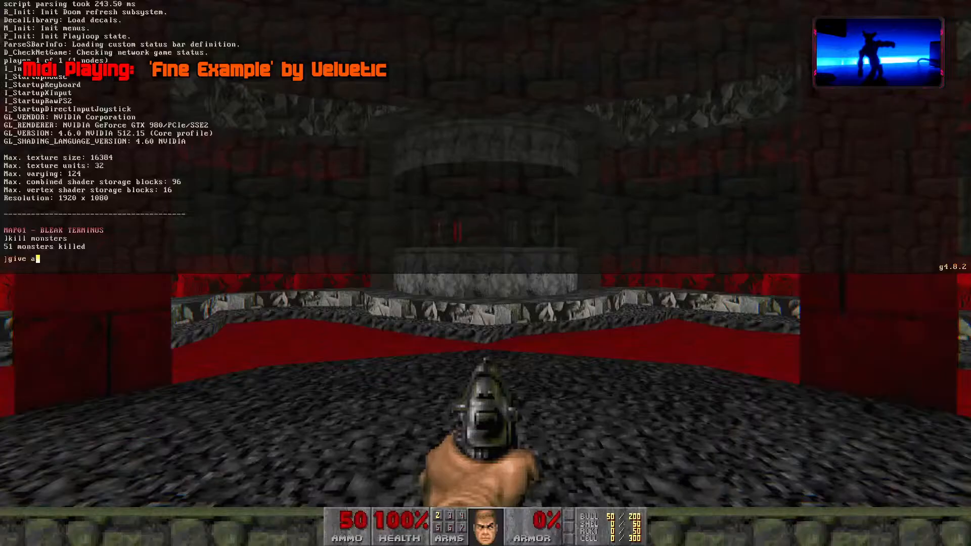
{"action": "type", "text": "ll"}
{"action": "key", "text": "Return"}
{"action": "key", "text": "grave"}
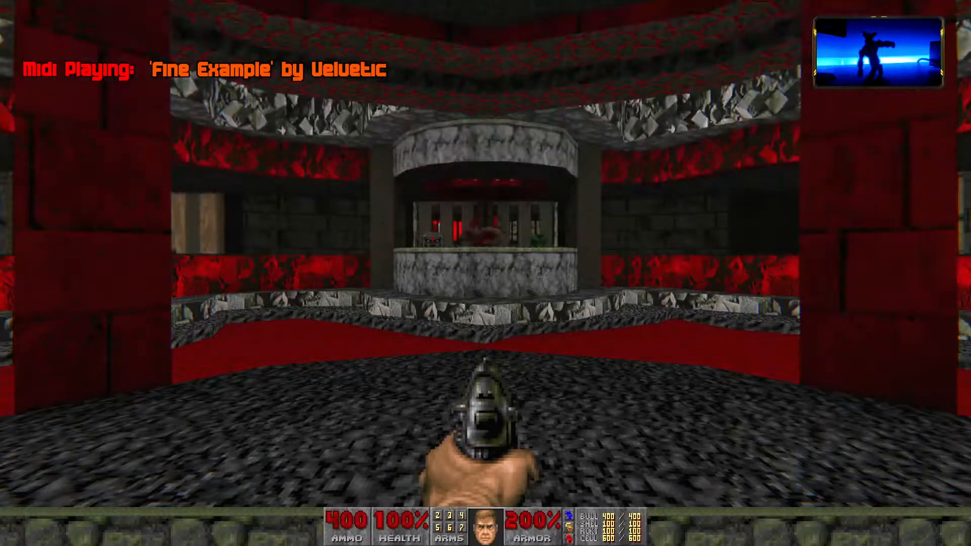
Walk from the player start through the halls and down the red brick staircase towards the lava room's outer corridor.
{"action": "key", "text": "w"}
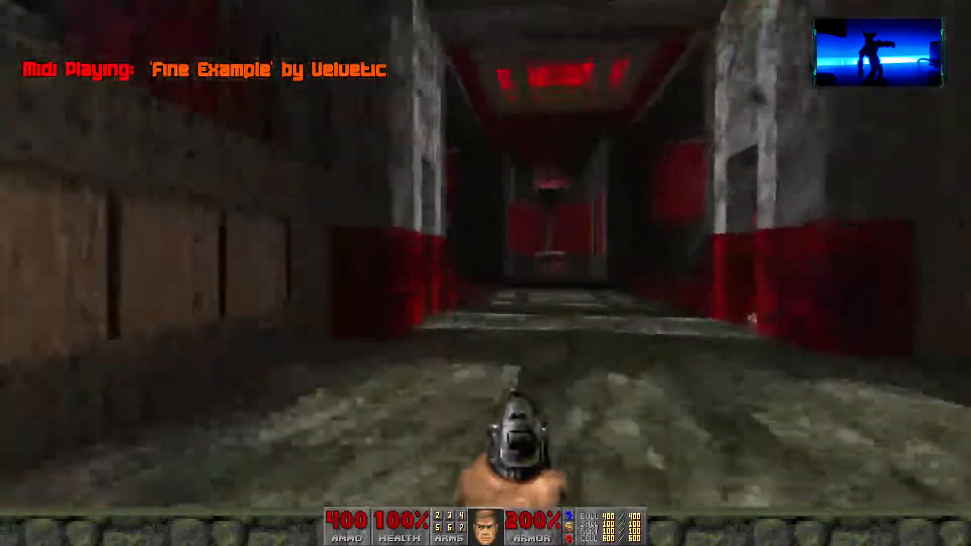
{"action": "key", "text": "w"}
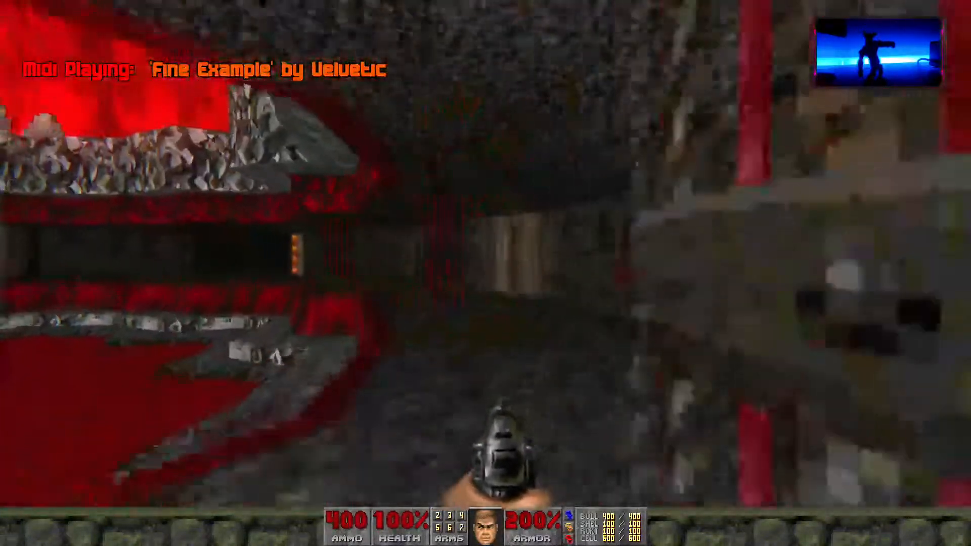
{"action": "key", "text": "w"}
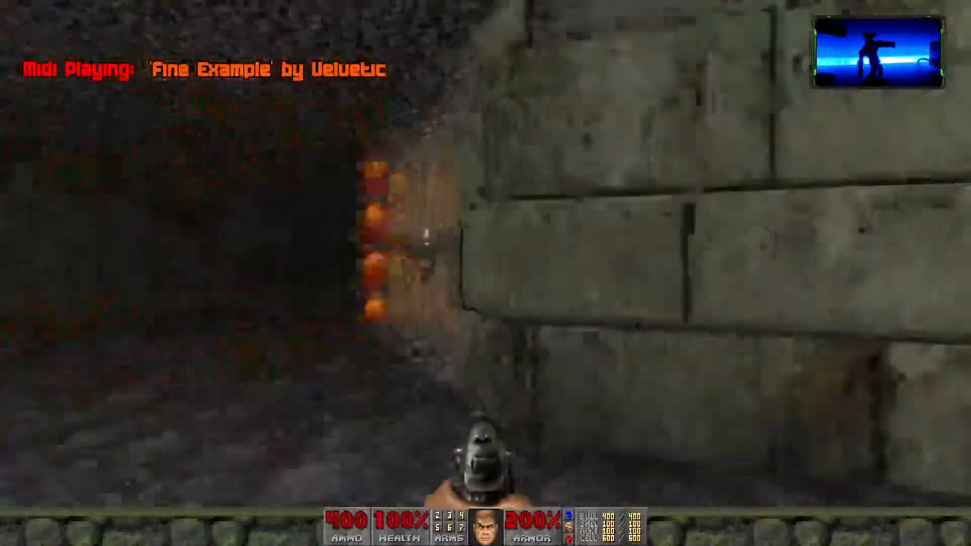
{"action": "key", "text": "w"}
{"action": "key", "text": "e"}
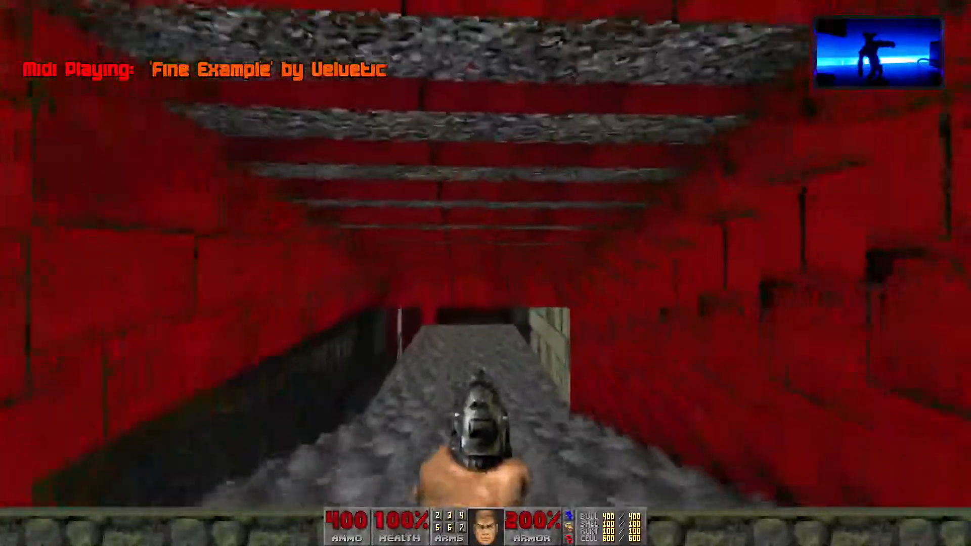
{"action": "key", "text": "w"}
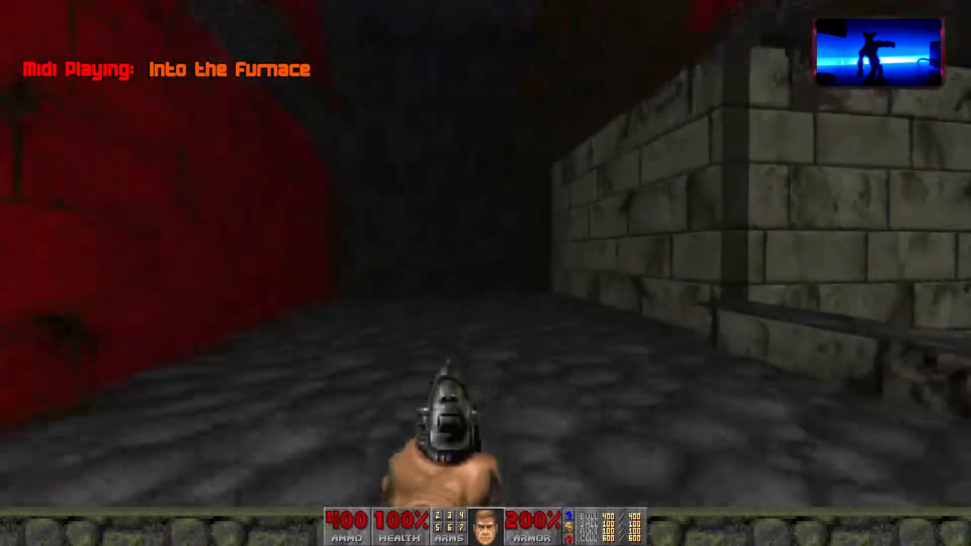
Inspect the outer corridor's dark stone end, window sills and view into the lava room in the playtest.
{"action": "key", "text": "w"}
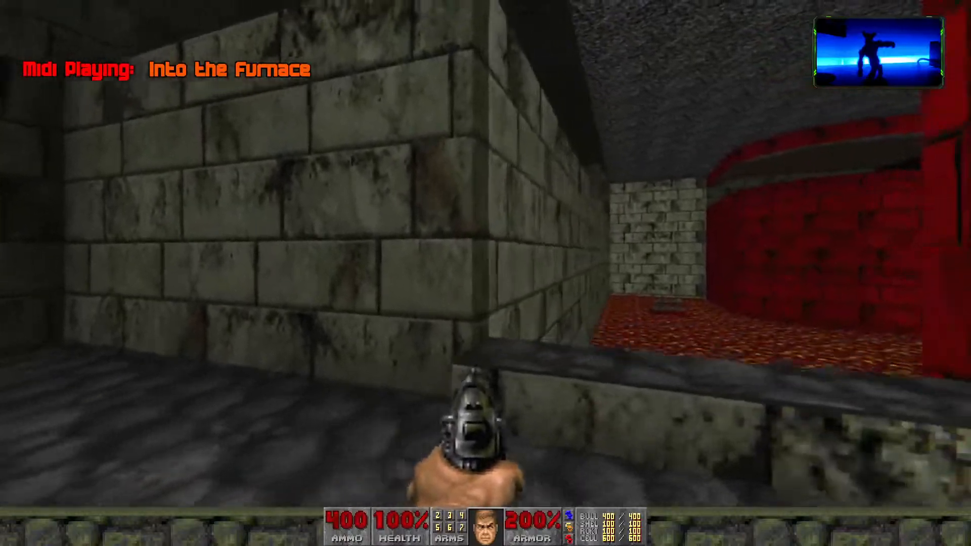
{"action": "key", "text": "s"}
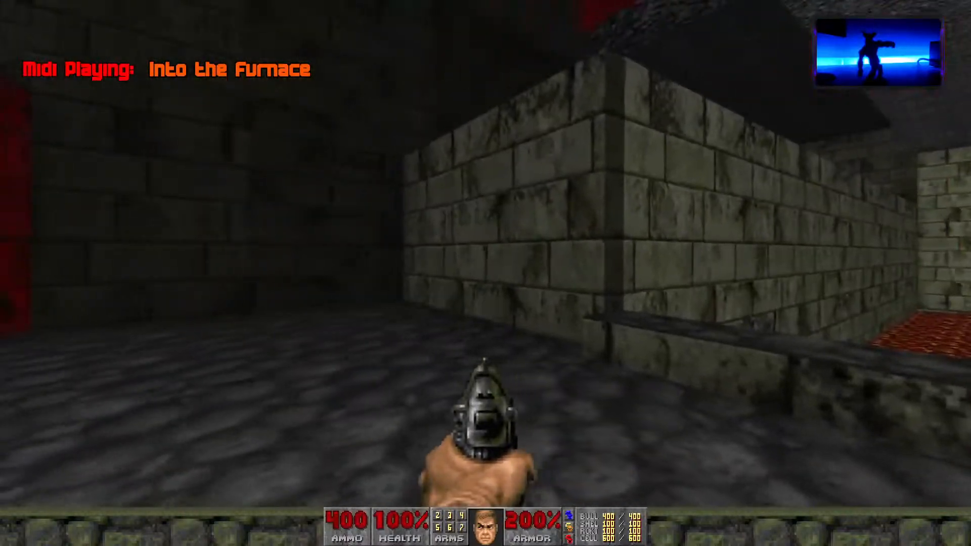
{"action": "key", "text": "w"}
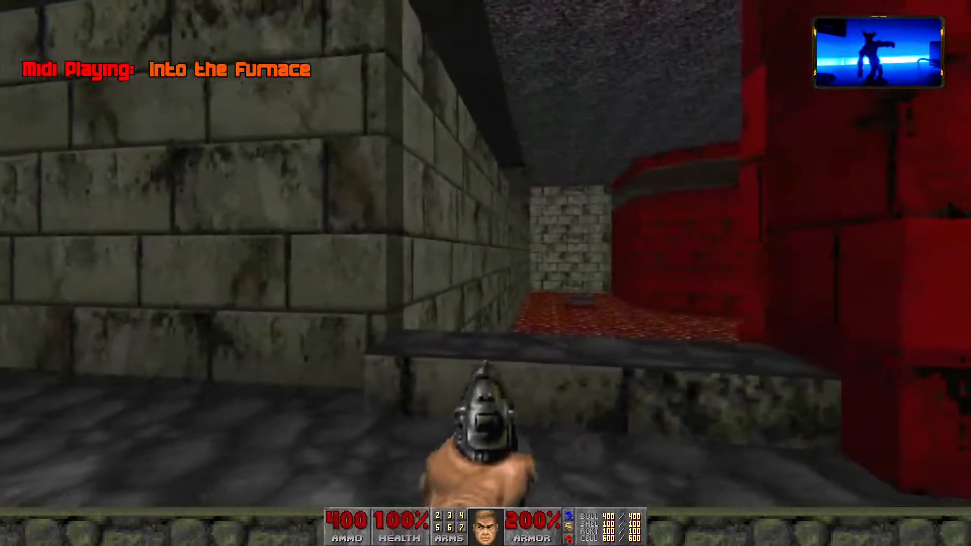
{"action": "key", "text": "s"}
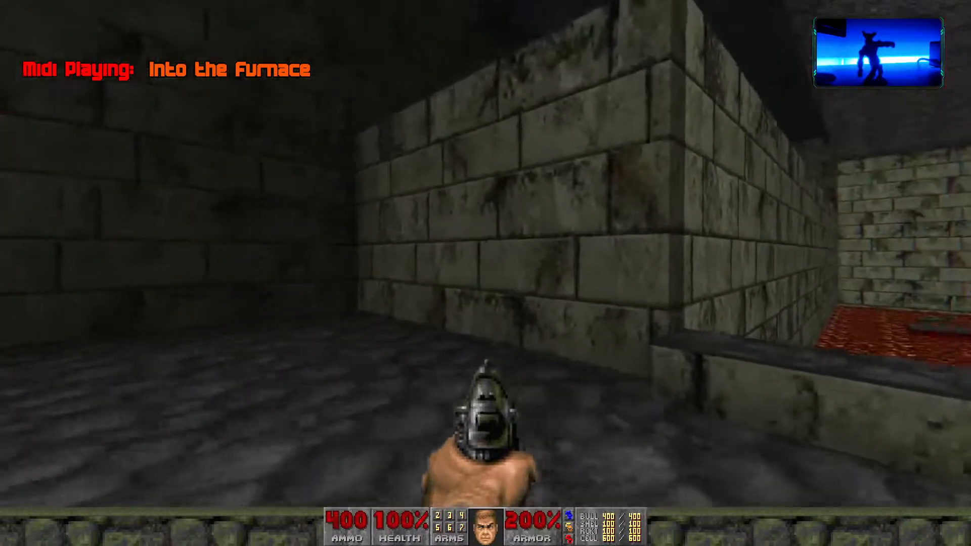
{"action": "key", "text": "w"}
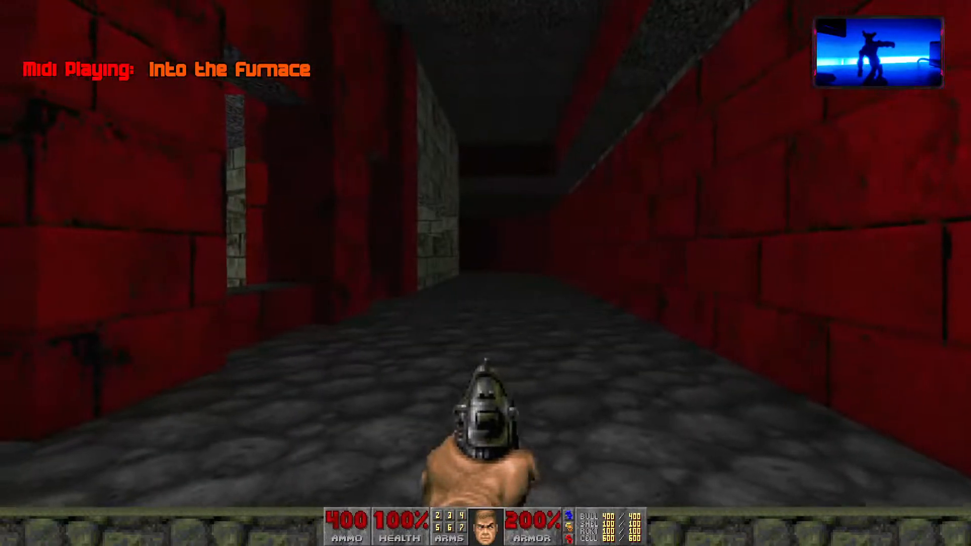
{"action": "key", "text": "w"}
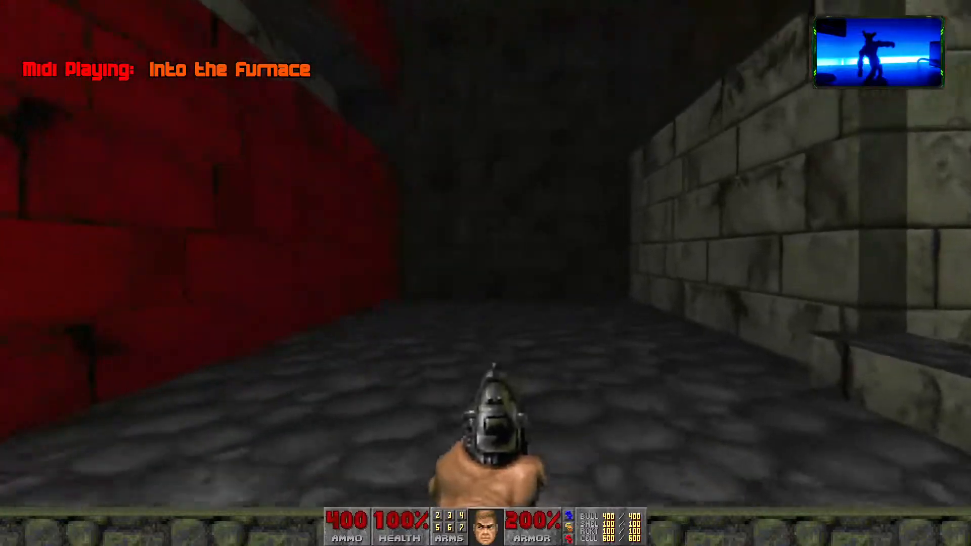
{"action": "key", "text": "w"}
{"action": "key", "text": "s"}
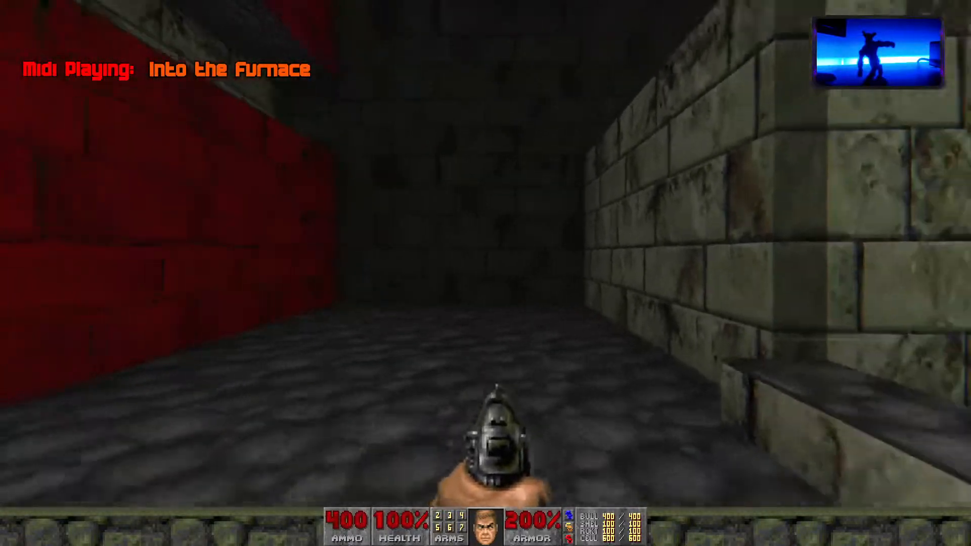
{"action": "key", "text": "a"}
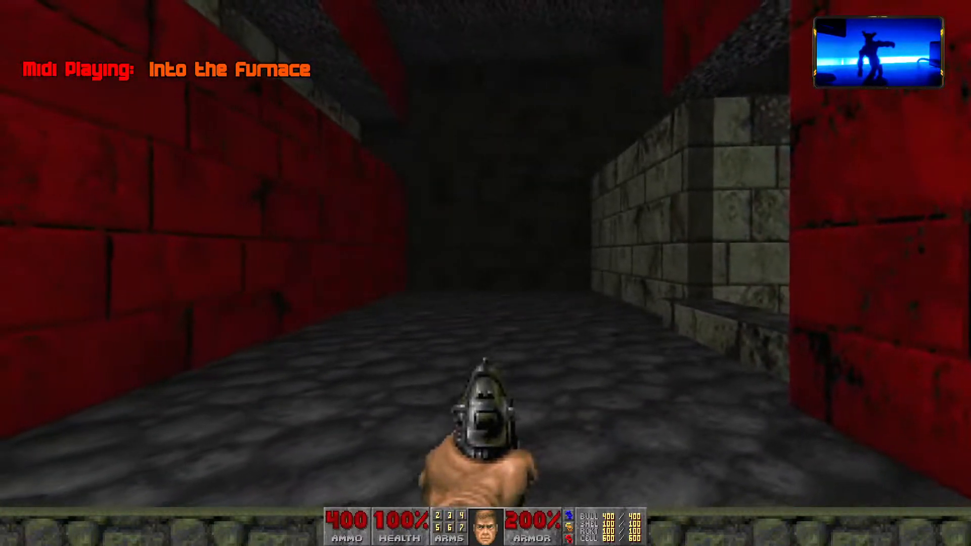
{"action": "key", "text": "s"}
{"action": "key", "text": "w"}
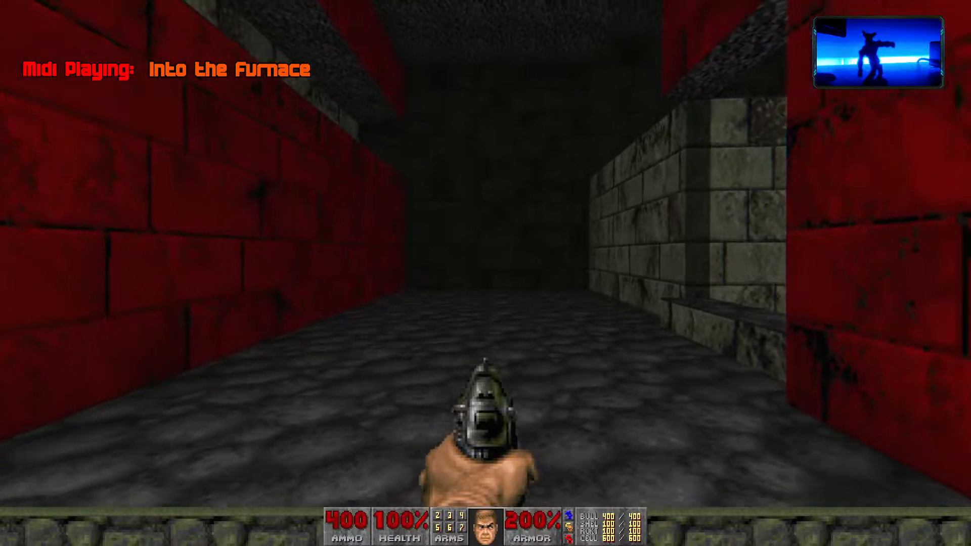
{"action": "key", "text": "s"}
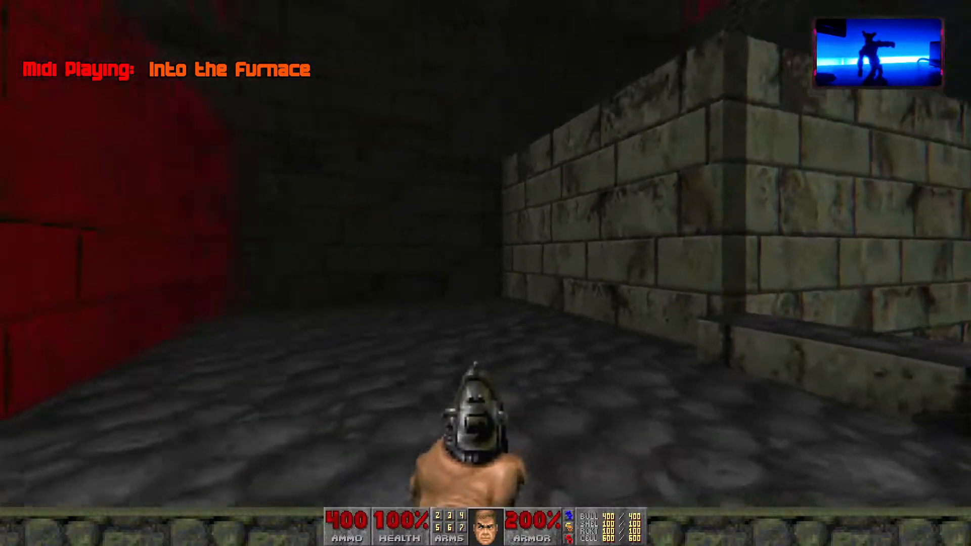
{"action": "key", "text": "w"}
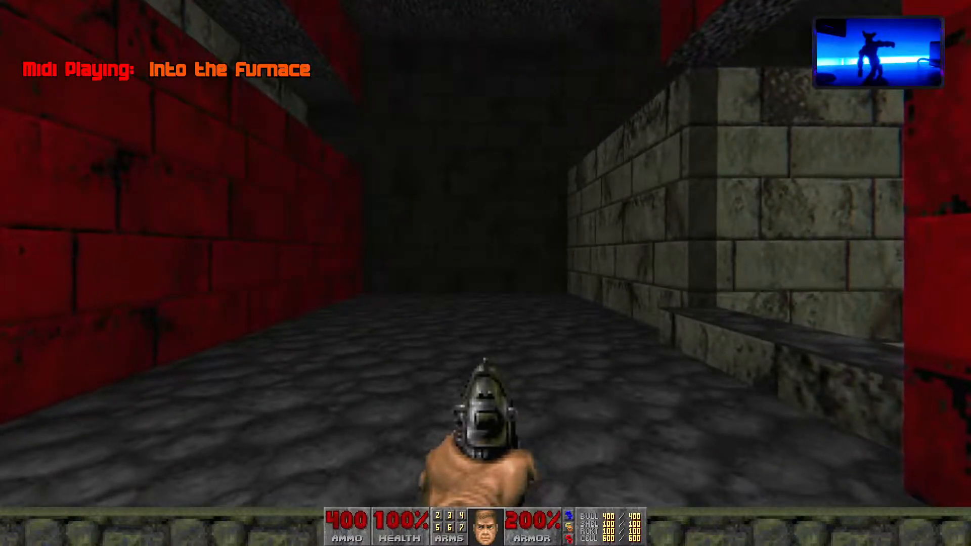
{"action": "key", "text": "w"}
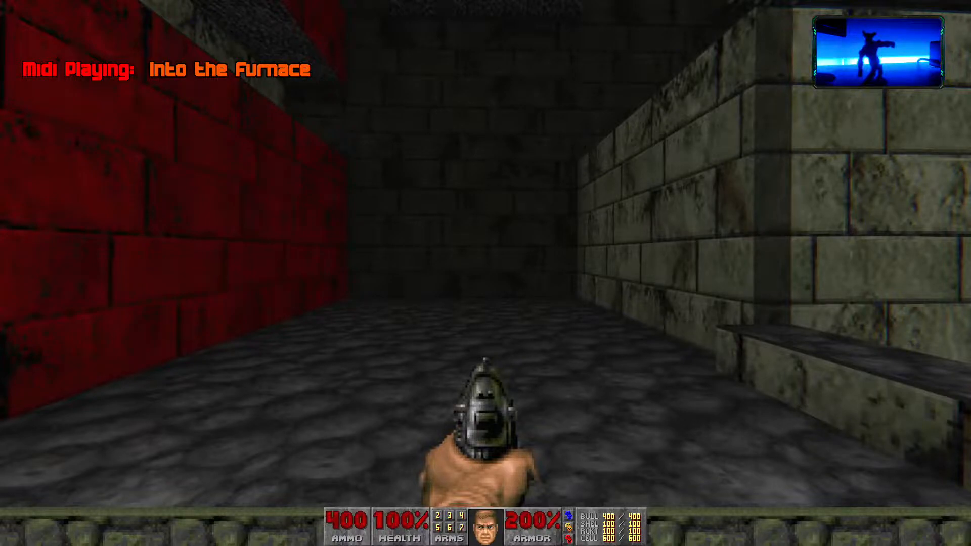
{"action": "key", "text": "w"}
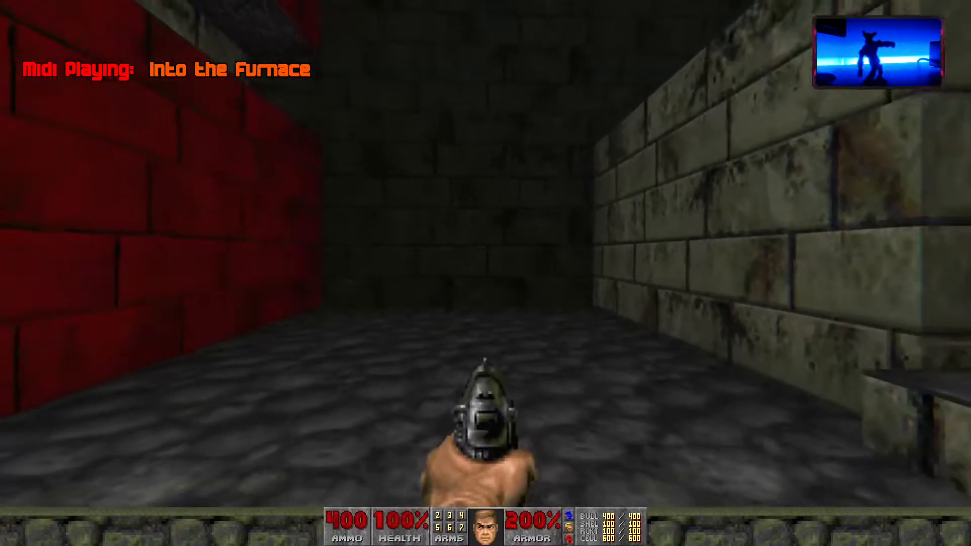
Inspect the outer corridor's dark stone end and the red brick and stone window openings onto the lava room.
{"action": "key", "text": "w"}
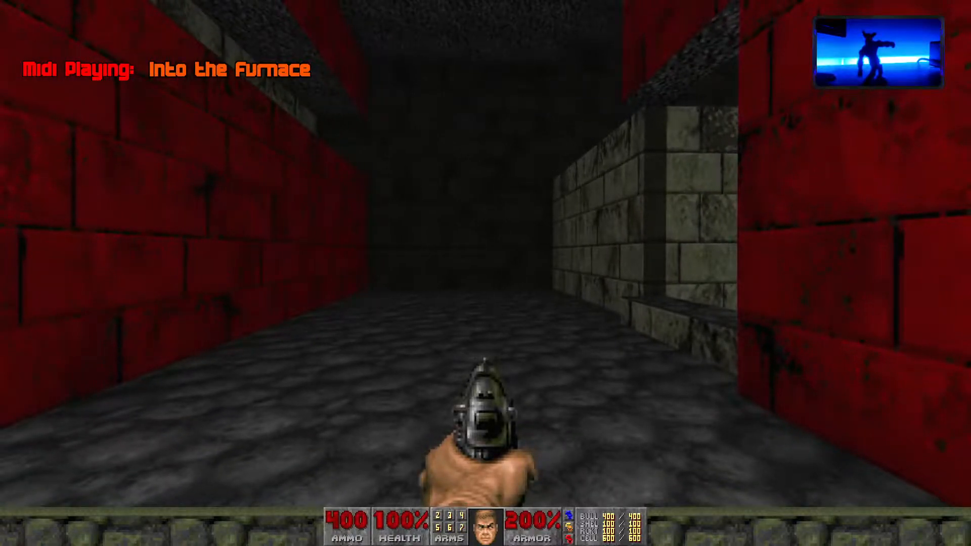
{"action": "key", "text": "w"}
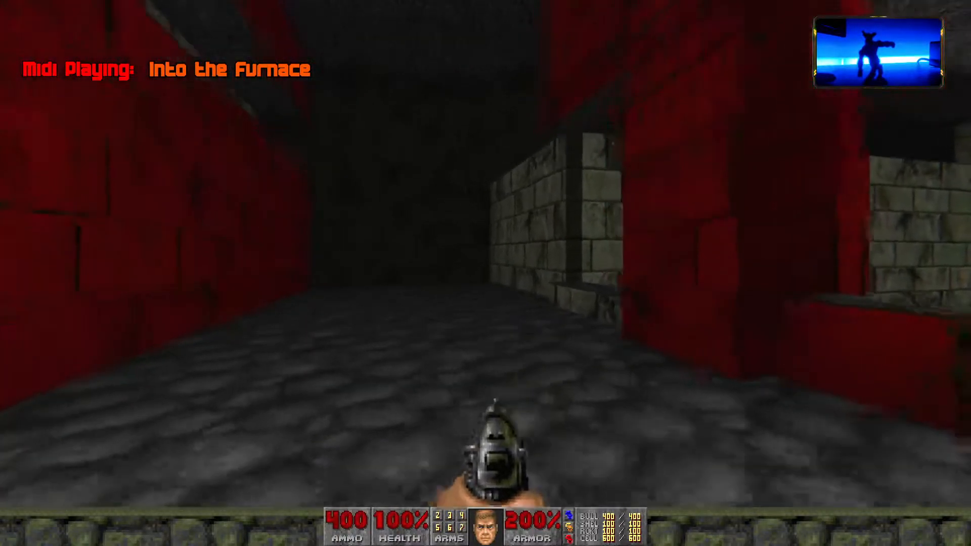
{"action": "key", "text": "w"}
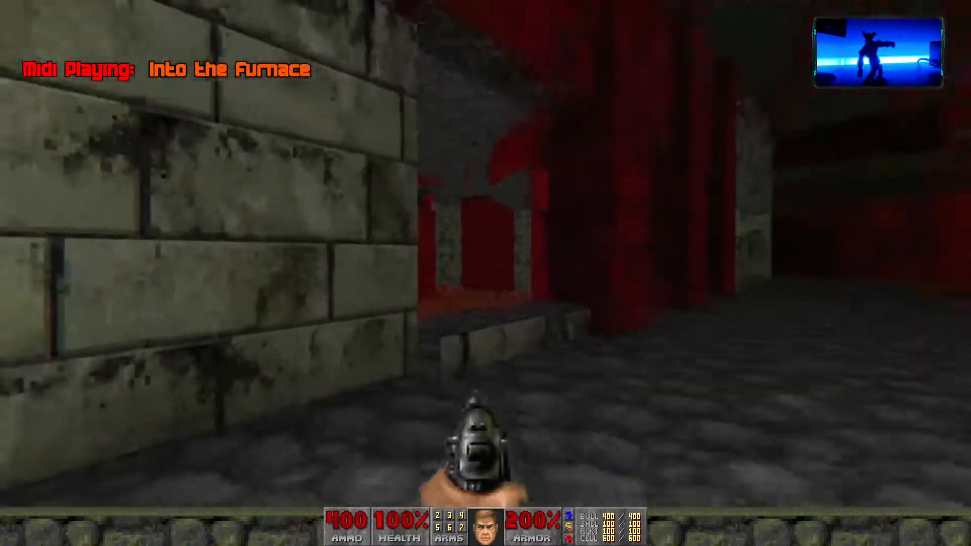
{"action": "key", "text": "w"}
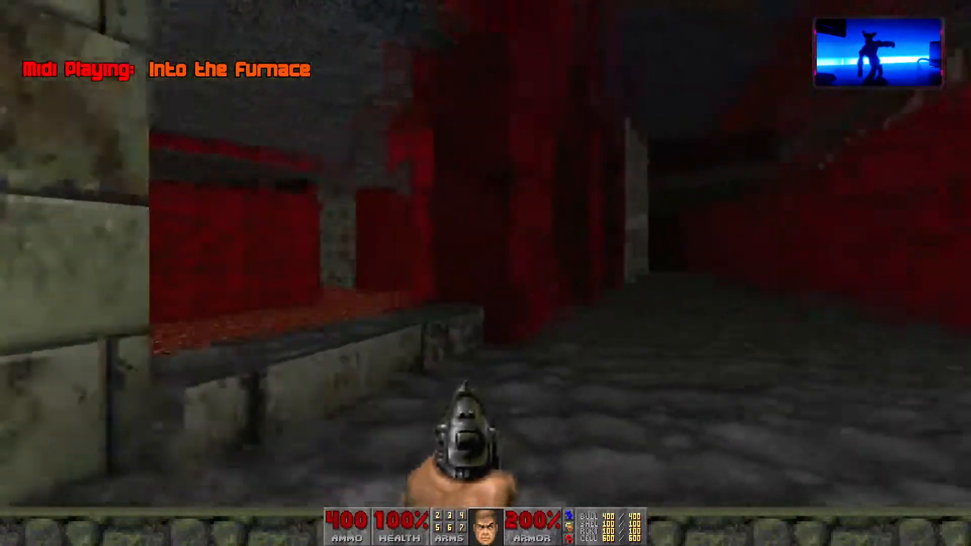
{"action": "key", "text": "w"}
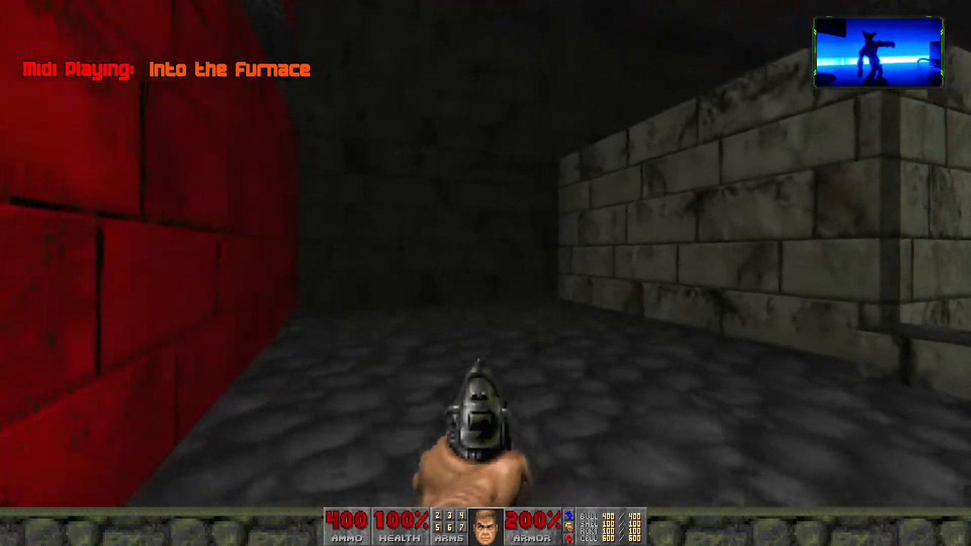
{"action": "key", "text": "w"}
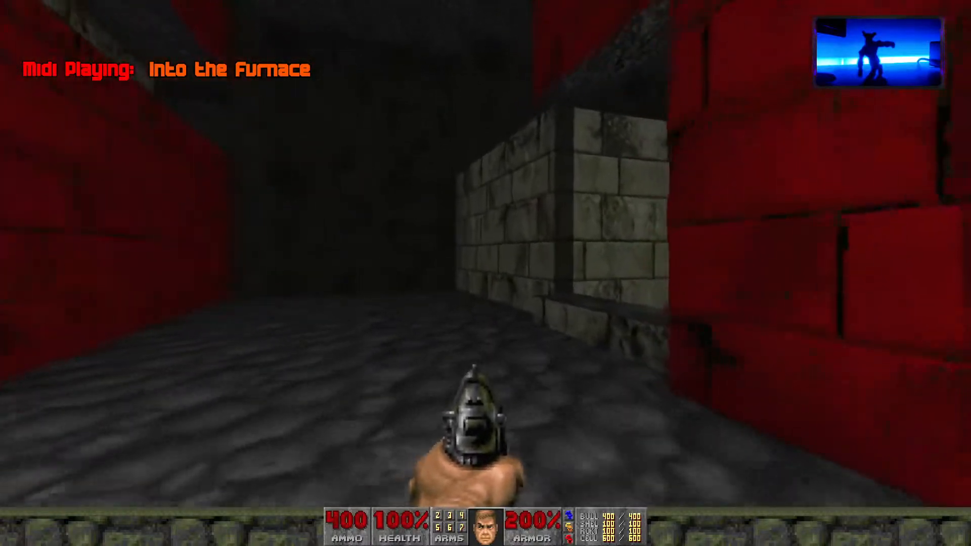
{"action": "key", "text": "w"}
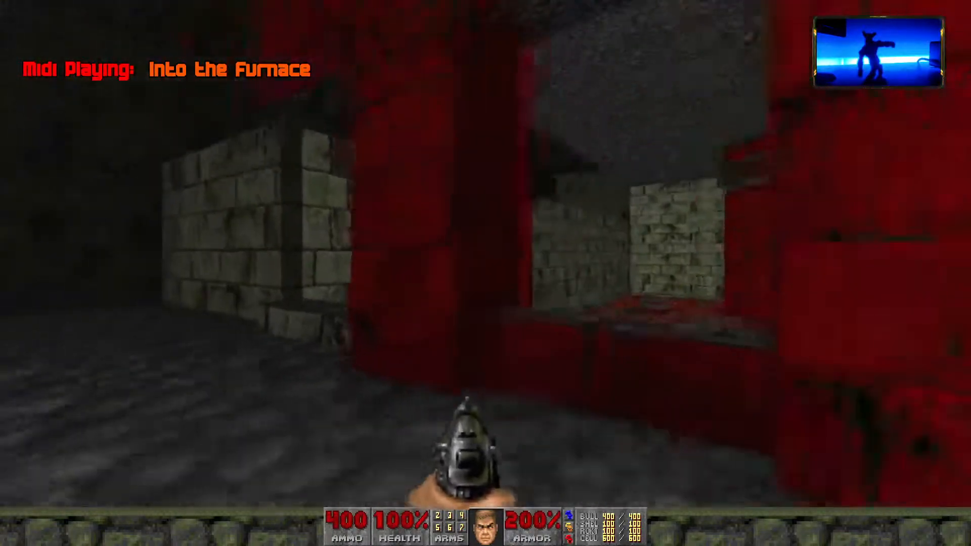
{"action": "key", "text": "s"}
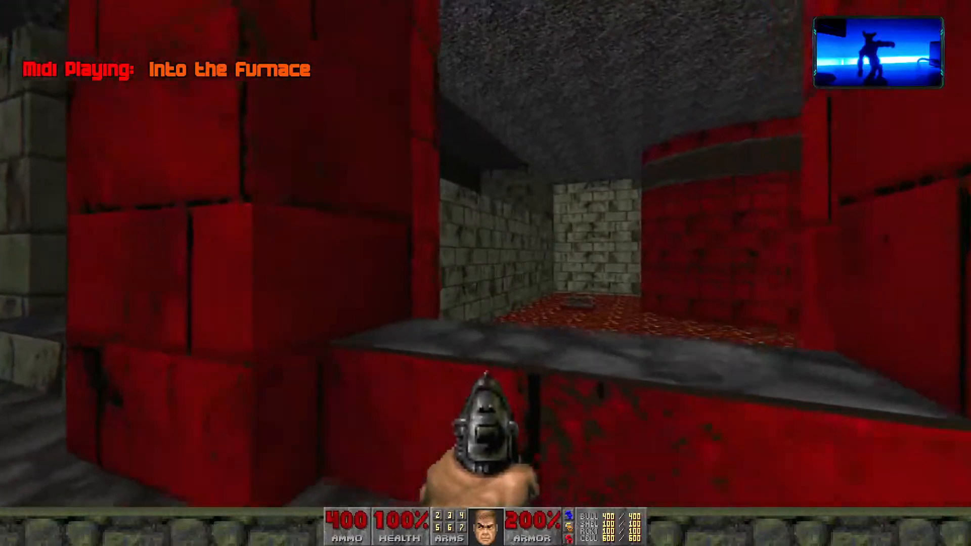
{"action": "key", "text": "w"}
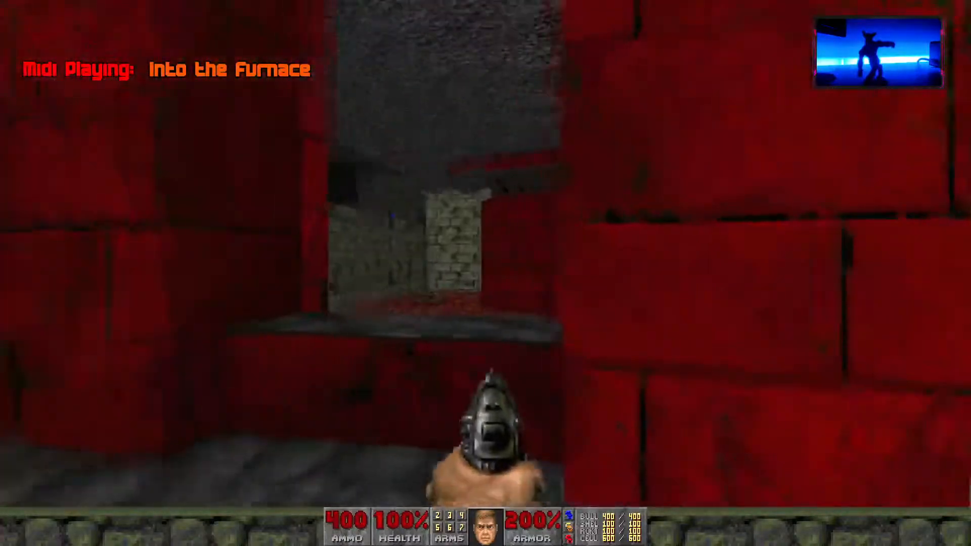
{"action": "key", "text": "w"}
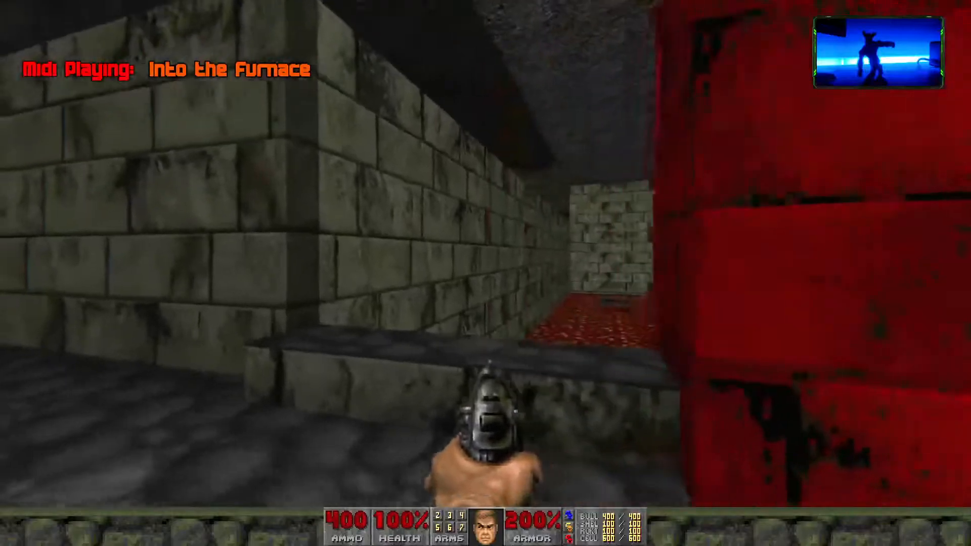
{"action": "key", "text": "w"}
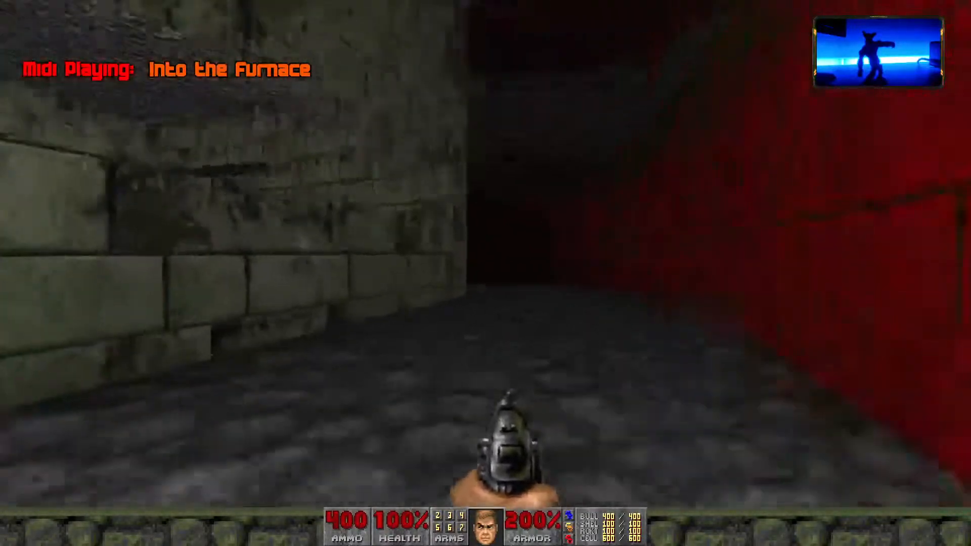
Walk back along the corridor and examine the low red brick wall and the opening above it towards the staircase.
{"action": "key", "text": "w"}
{"action": "key", "text": "w"}
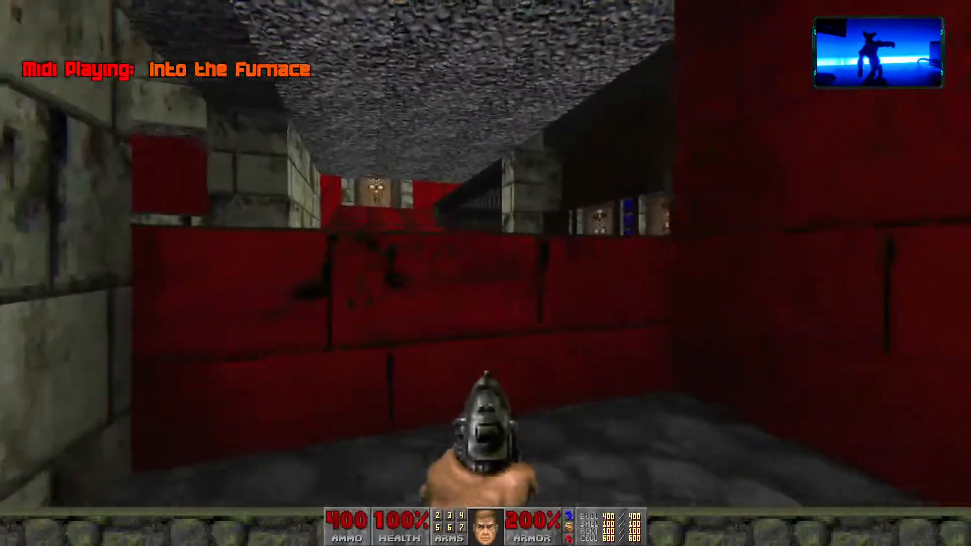
{"action": "key", "text": "s"}
{"action": "key", "text": "w"}
{"action": "key", "text": "s"}
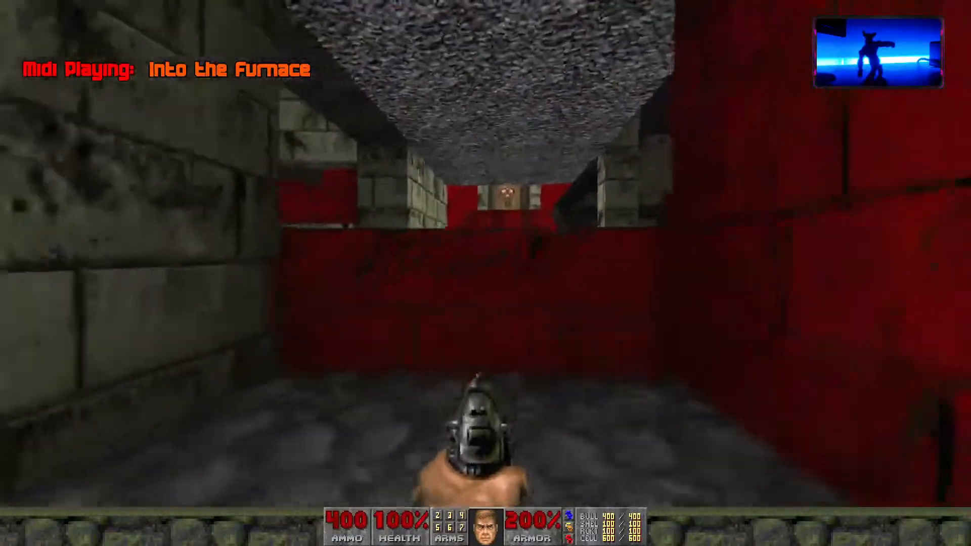
{"action": "key", "text": "w"}
{"action": "key", "text": "w"}
{"action": "key", "text": "s"}
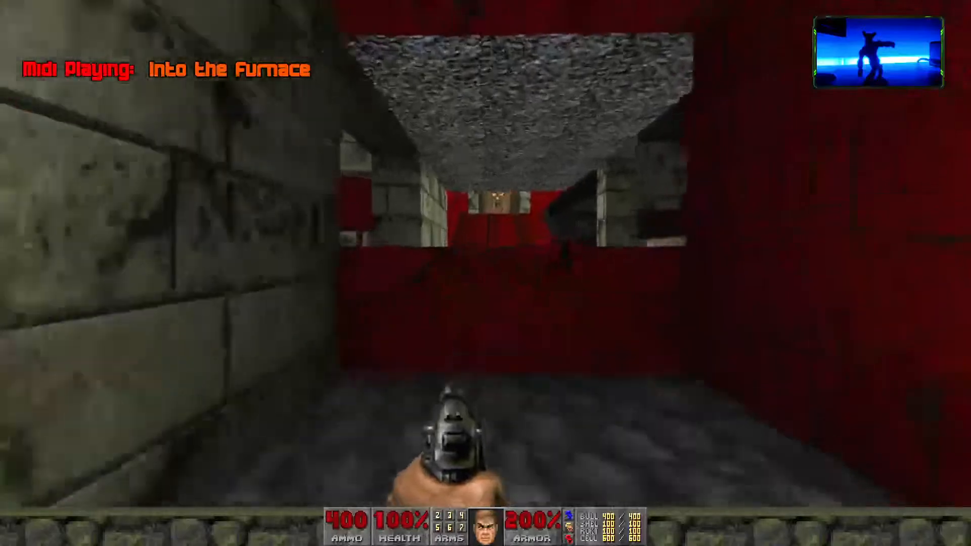
{"action": "key", "text": "w"}
{"action": "key", "text": "s"}
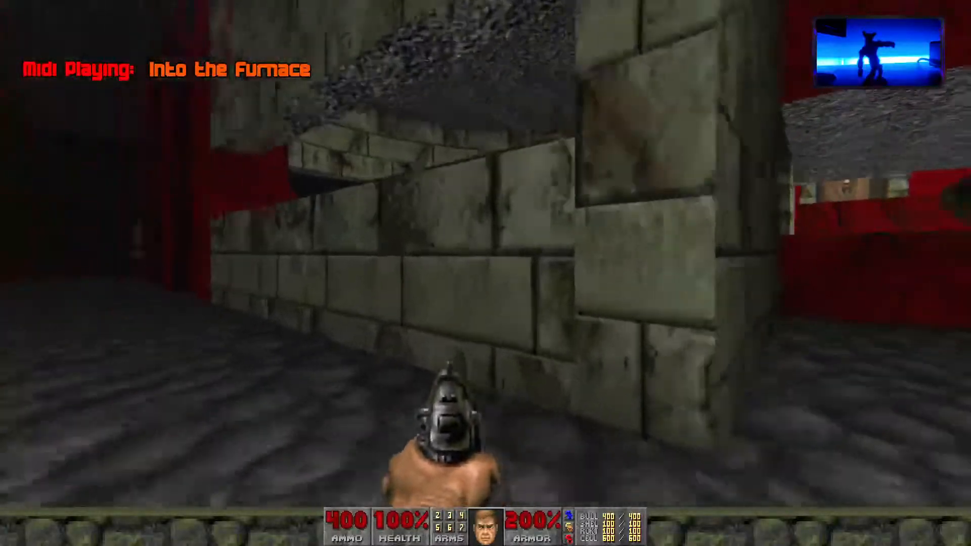
Examine the corridor's grey stone window beside the curved ledge and its junction with the low red wall.
{"action": "key", "text": "w"}
{"action": "key", "text": "s"}
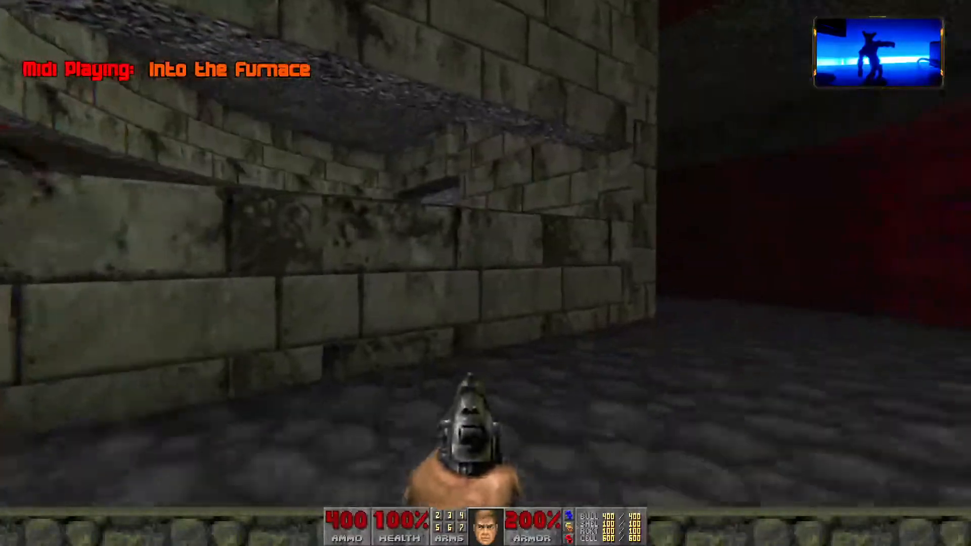
{"action": "key", "text": "d"}
{"action": "key", "text": "w"}
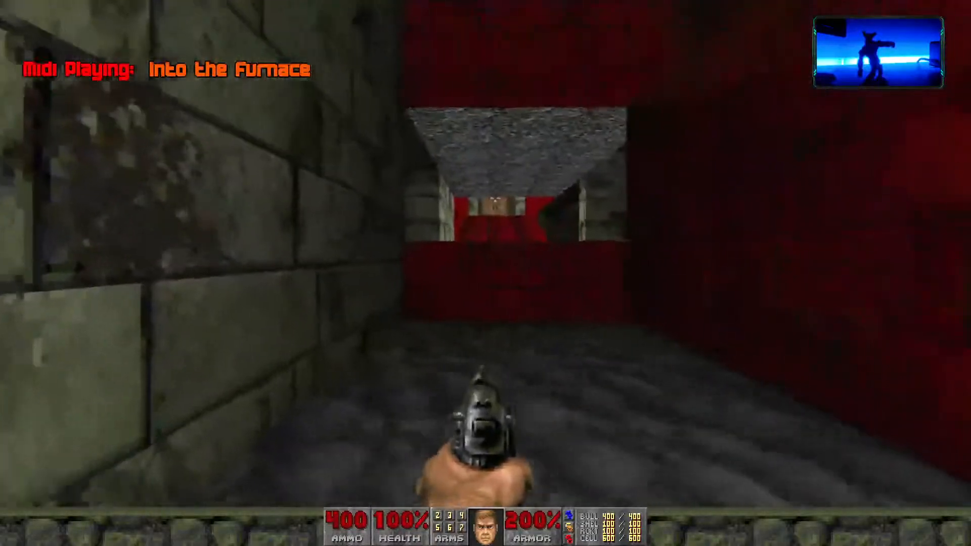
{"action": "key", "text": "s"}
{"action": "key", "text": "a"}
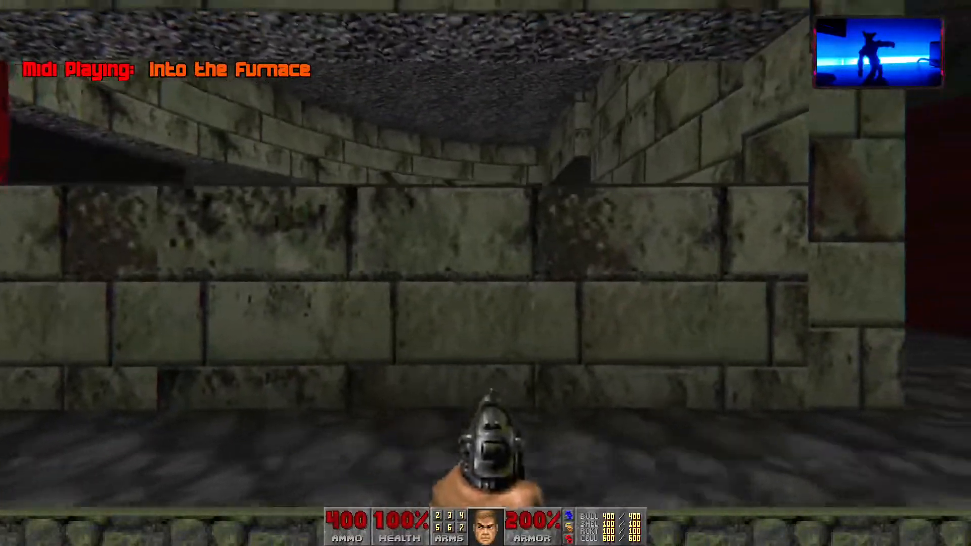
{"action": "key", "text": "d"}
{"action": "key", "text": "w"}
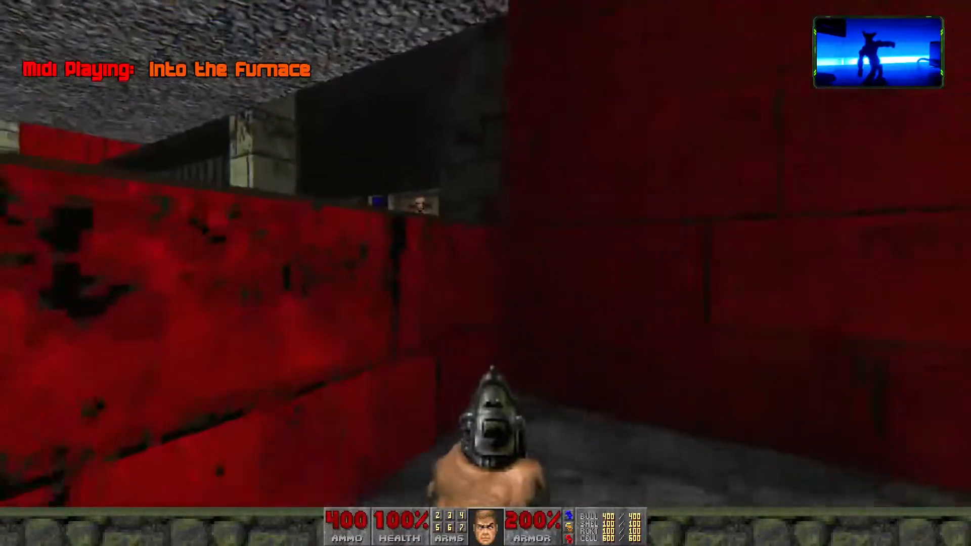
{"action": "key", "text": "a"}
{"action": "key", "text": "w"}
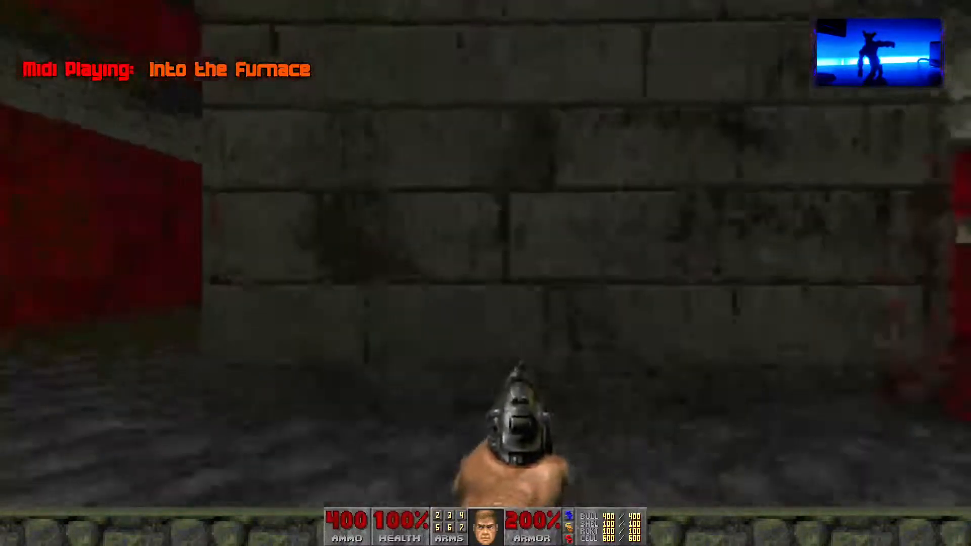
Recheck the corridor's dark end and the last lava room window, and quit the playtest.
{"action": "key", "text": "w"}
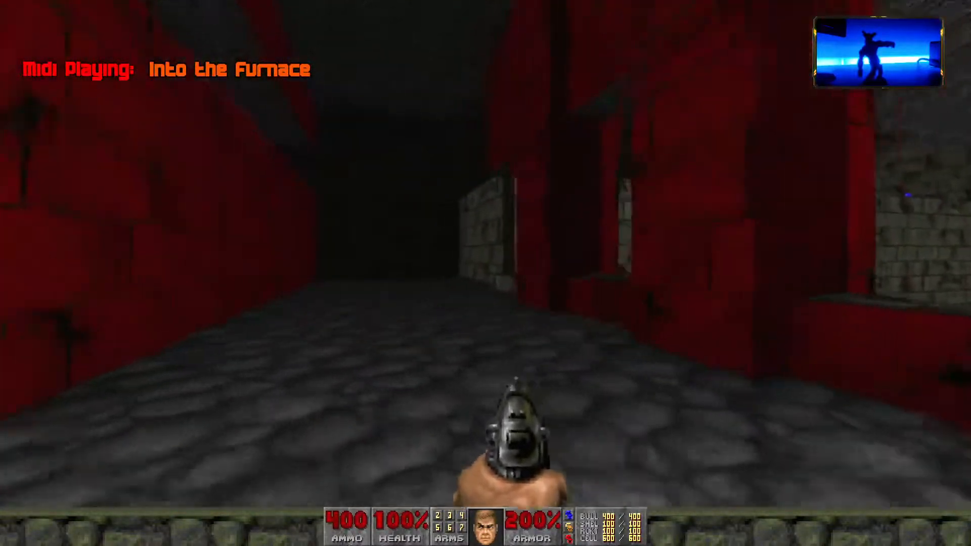
{"action": "key", "text": "w"}
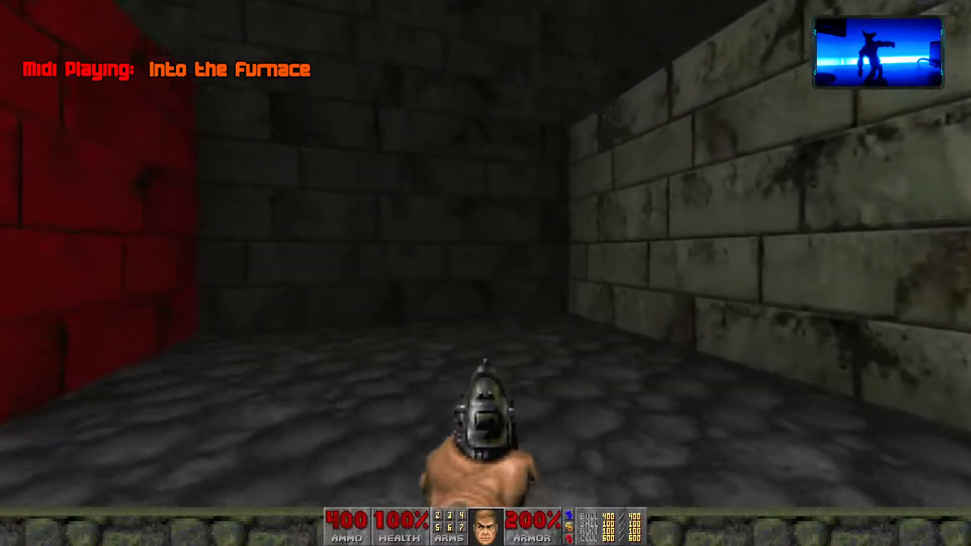
{"action": "key", "text": "w"}
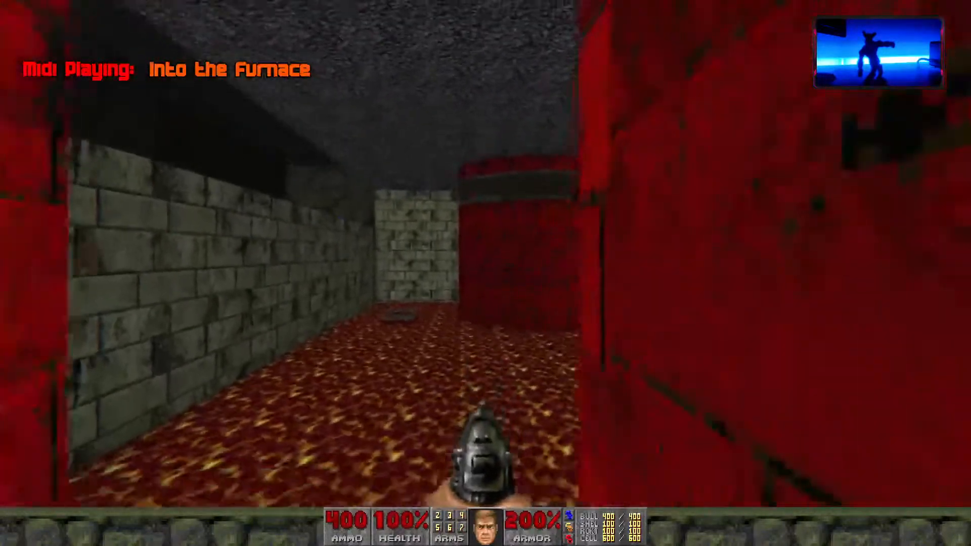
{"action": "key", "text": "Escape"}
{"action": "key", "text": "Up"}
{"action": "key", "text": "Return"}
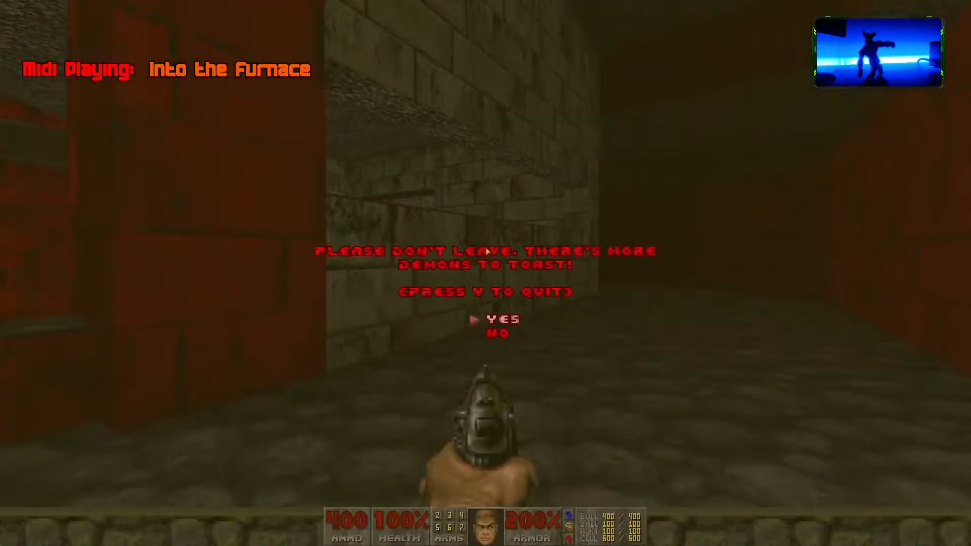
{"action": "key", "text": "Return"}
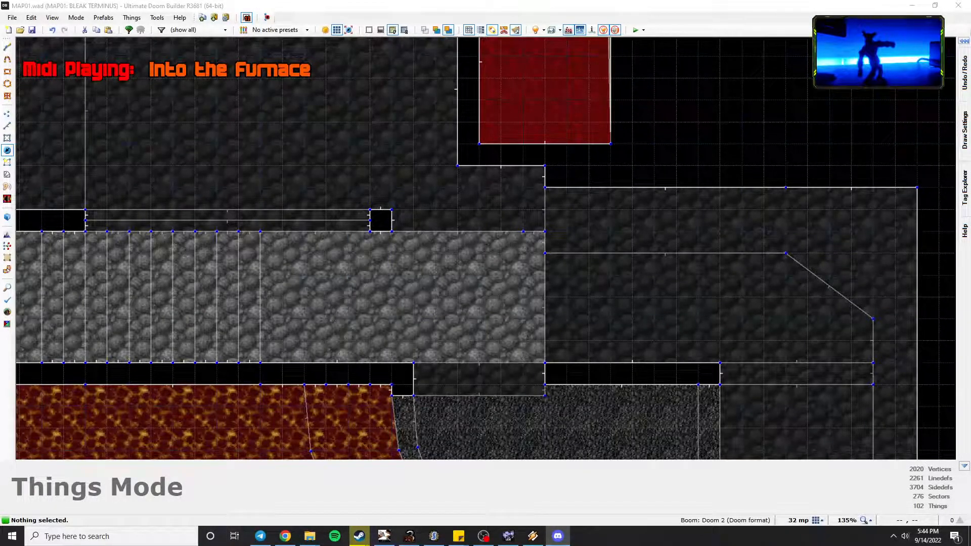
Examine the corridor corner beyond the lava room's last window on the map and in 3D.
{"action": "scroll", "coordinate": [314, 272], "scroll_direction": "down", "scroll_amount": 6}
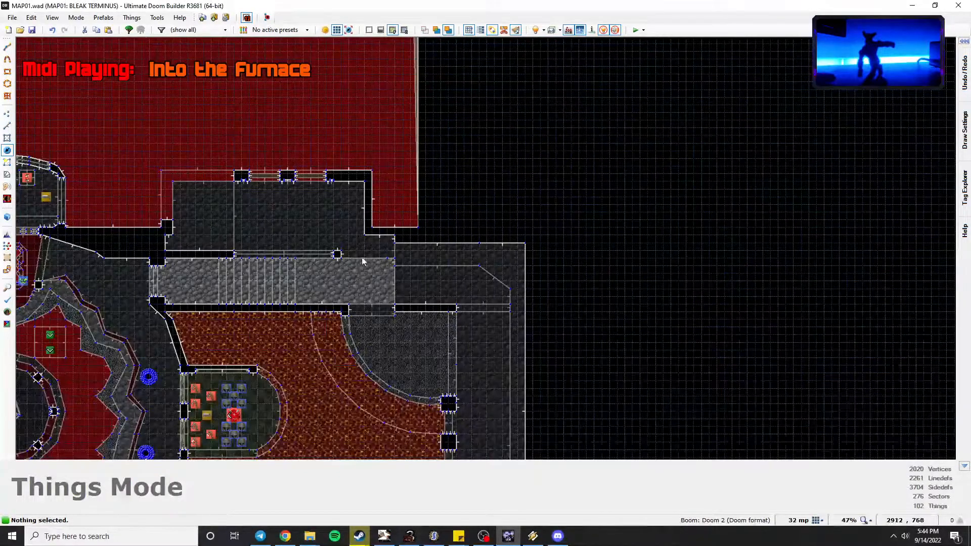
{"action": "scroll", "coordinate": [363, 261], "scroll_direction": "up", "scroll_amount": 6}
{"action": "middle_click_drag", "start_coordinate": [372, 232], "coordinate": [310, 95]}
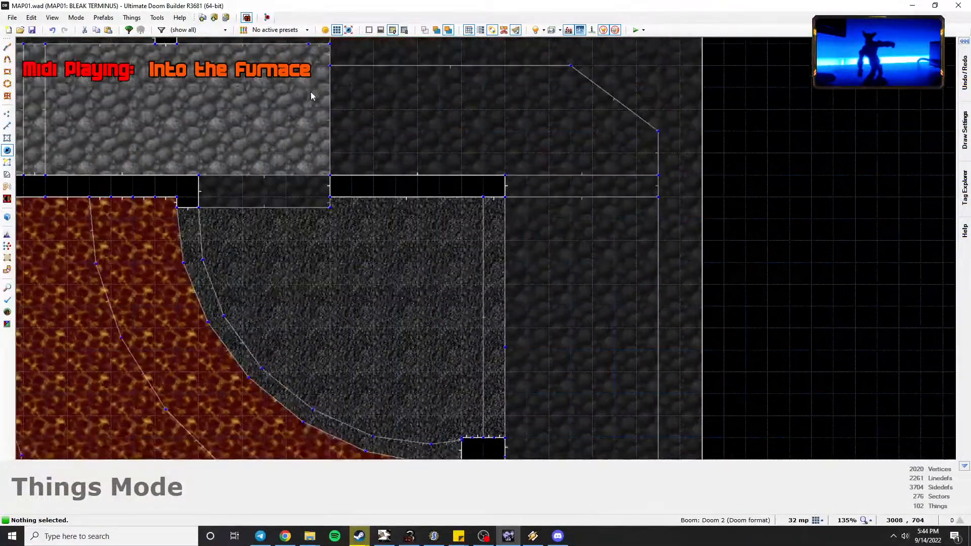
{"action": "scroll", "coordinate": [311, 95], "scroll_direction": "down", "scroll_amount": 1}
{"action": "middle_click_drag", "start_coordinate": [417, 290], "coordinate": [420, 144]}
{"action": "scroll", "coordinate": [419, 141], "scroll_direction": "down", "scroll_amount": 1}
{"action": "middle_click_drag", "start_coordinate": [264, 374], "coordinate": [326, 286]}
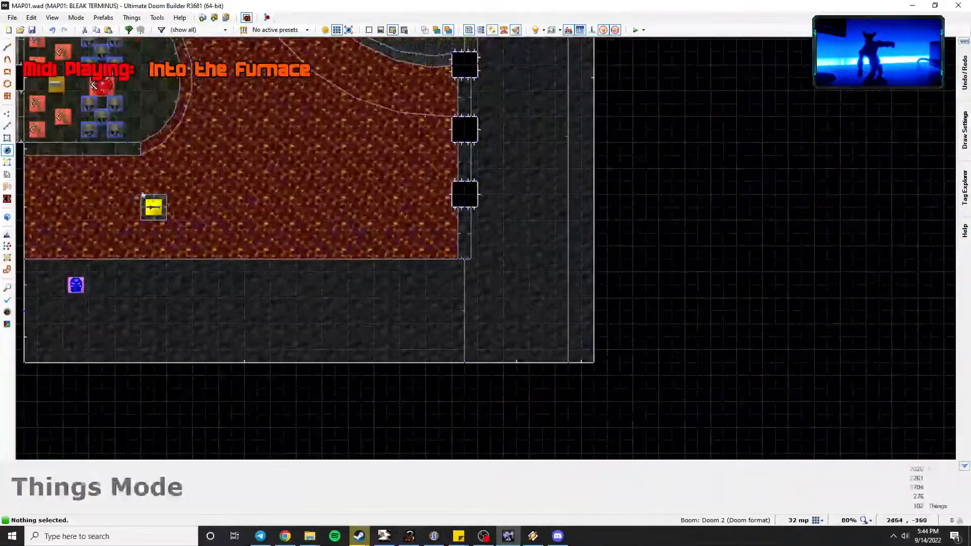
{"action": "key", "text": "w"}
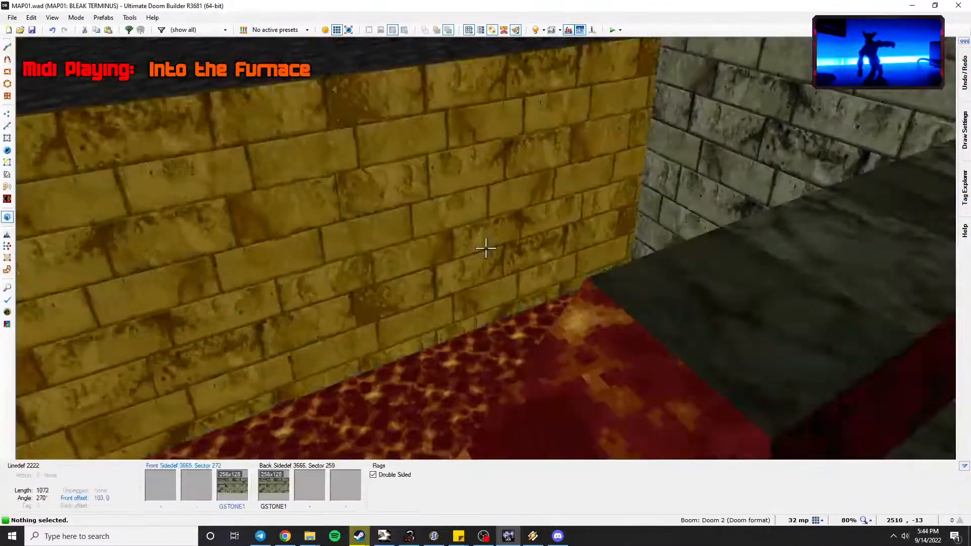
{"action": "key", "text": "e"}
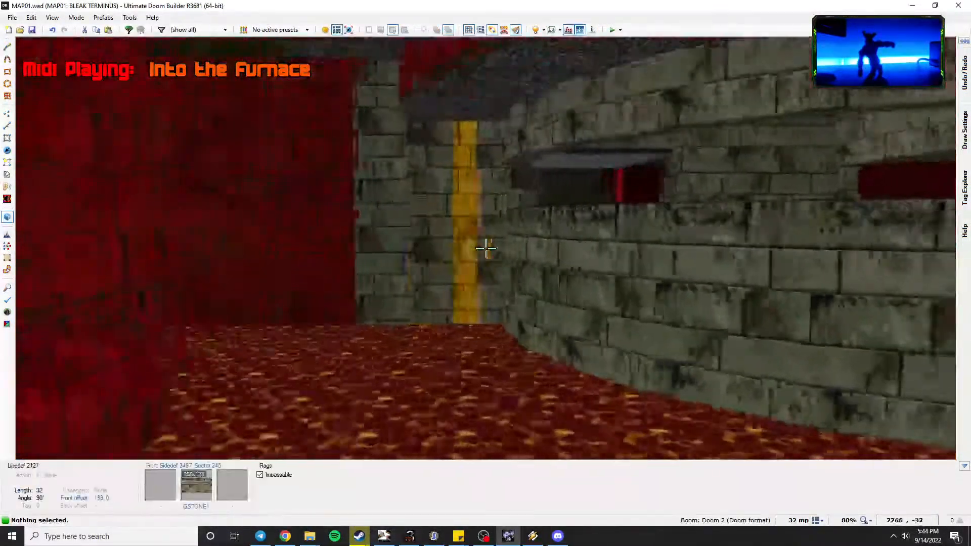
{"action": "key", "text": "e"}
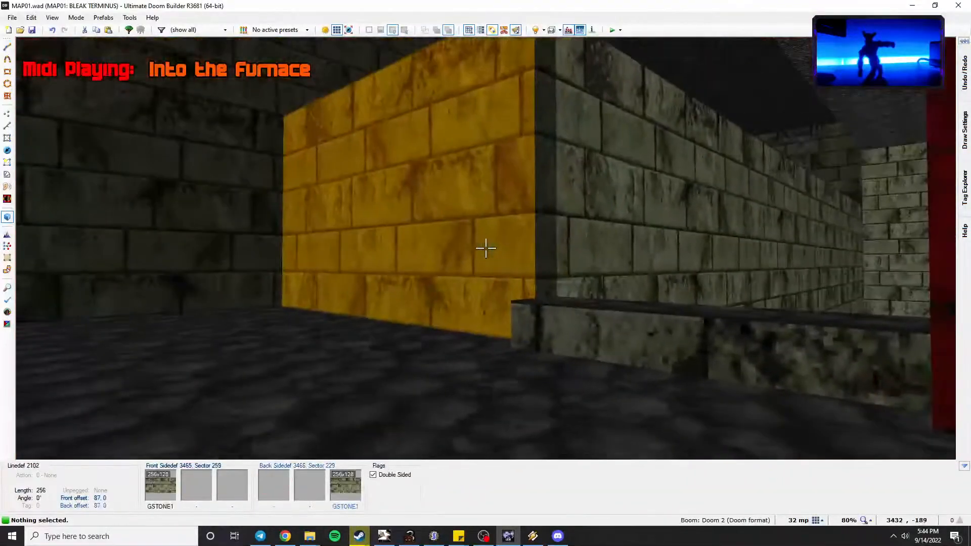
{"action": "key", "text": "e"}
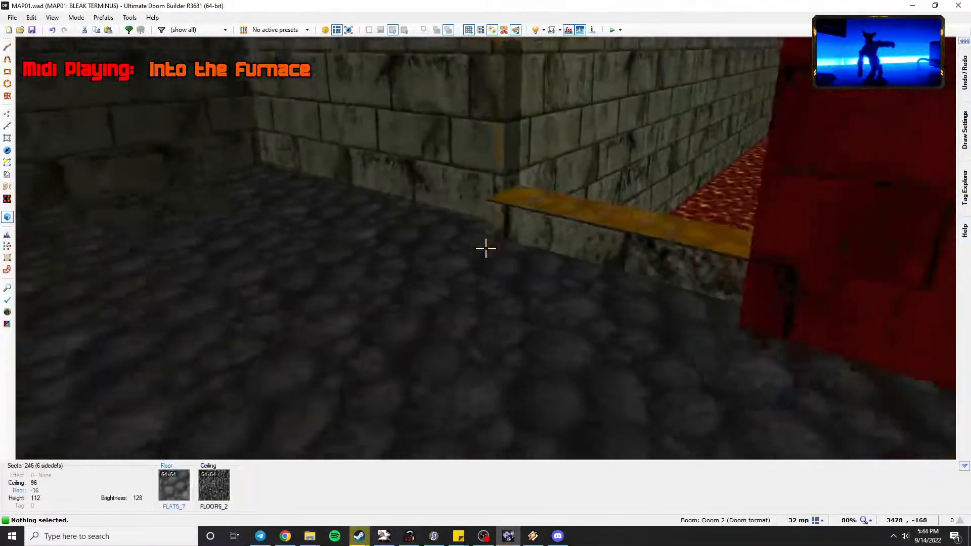
{"action": "key", "text": "w"}
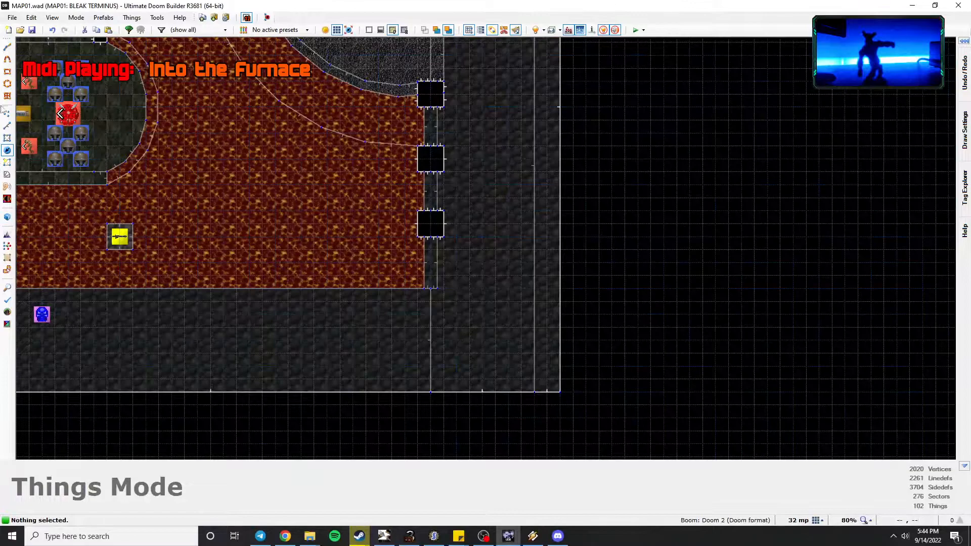
Draw a 336-unit line across the outer corridor from the lava room's southeast corner to the outer wall.
{"action": "key", "text": "d"}
{"action": "scroll", "coordinate": [455, 273], "scroll_direction": "up", "scroll_amount": 4}
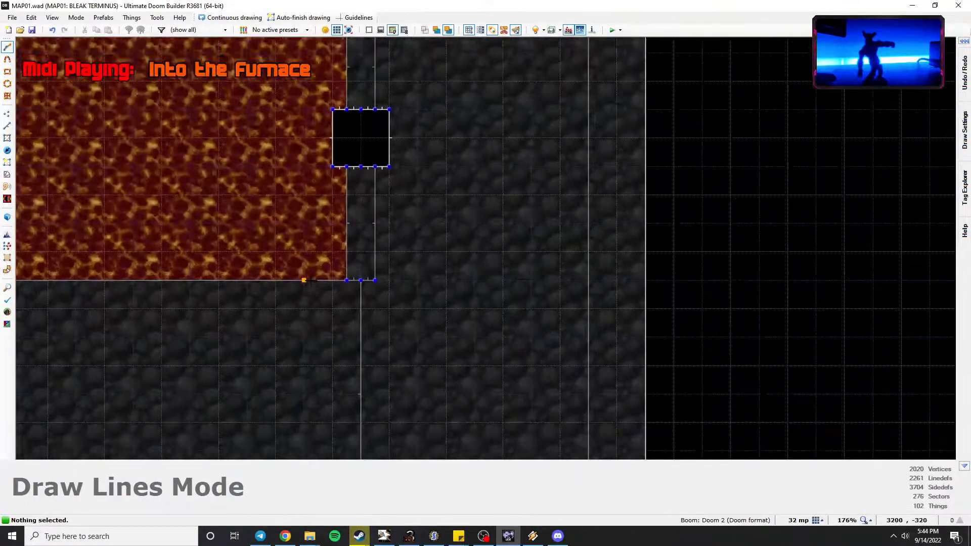
{"action": "left_click", "coordinate": [347, 279]}
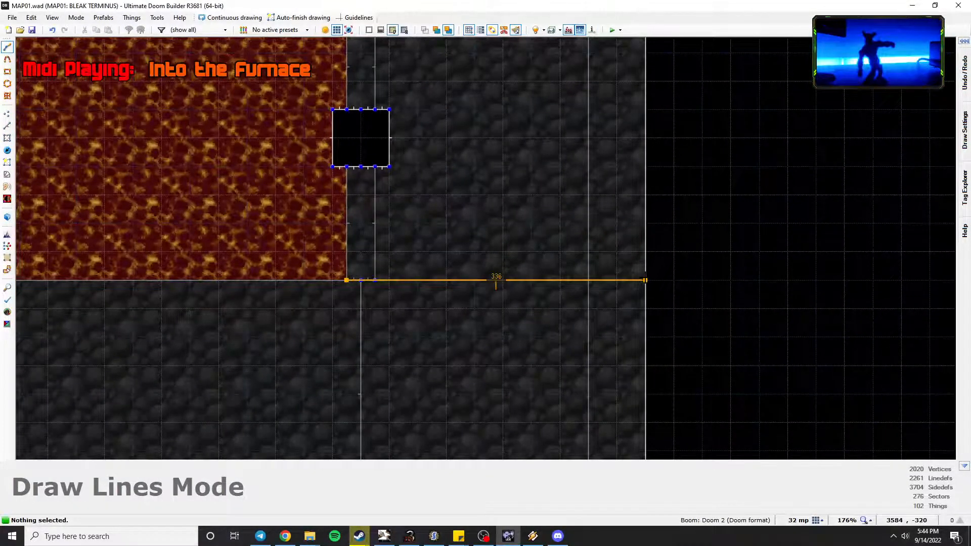
{"action": "left_click", "coordinate": [645, 279]}
{"action": "right_click", "coordinate": [645, 279]}
Merge the two sectors south of the new line into one corner sector.
{"action": "middle_click_drag", "start_coordinate": [423, 344], "coordinate": [414, 234]}
{"action": "key", "text": "s"}
{"action": "scroll", "coordinate": [414, 236], "scroll_direction": "down", "scroll_amount": 1}
{"action": "left_click", "coordinate": [414, 237]}
{"action": "left_click", "coordinate": [550, 253]}
{"action": "key", "text": "ctrl+j"}
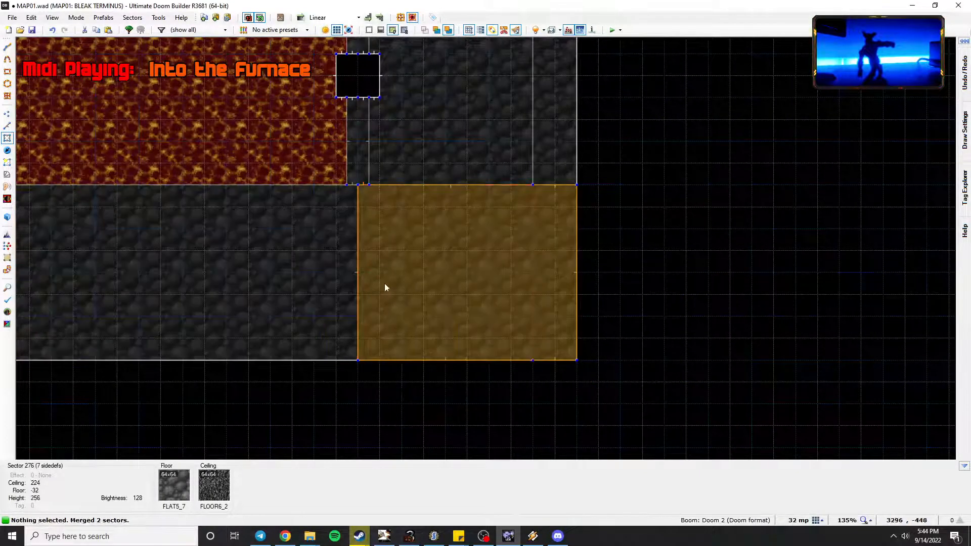
Raise the merged corner sector's floor to 224, level with its ceiling.
{"action": "key", "text": "w"}
{"action": "key", "text": "d"}
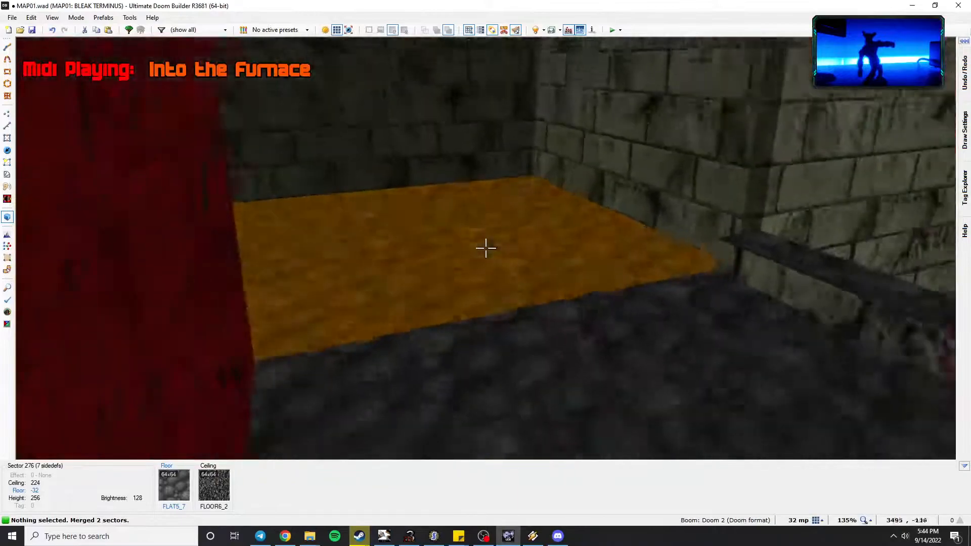
{"action": "left_click", "coordinate": [486, 248]}
{"action": "scroll", "coordinate": [486, 247], "scroll_direction": "up", "scroll_amount": 11}
{"action": "scroll", "coordinate": [485, 248], "scroll_direction": "up", "scroll_amount": 20}
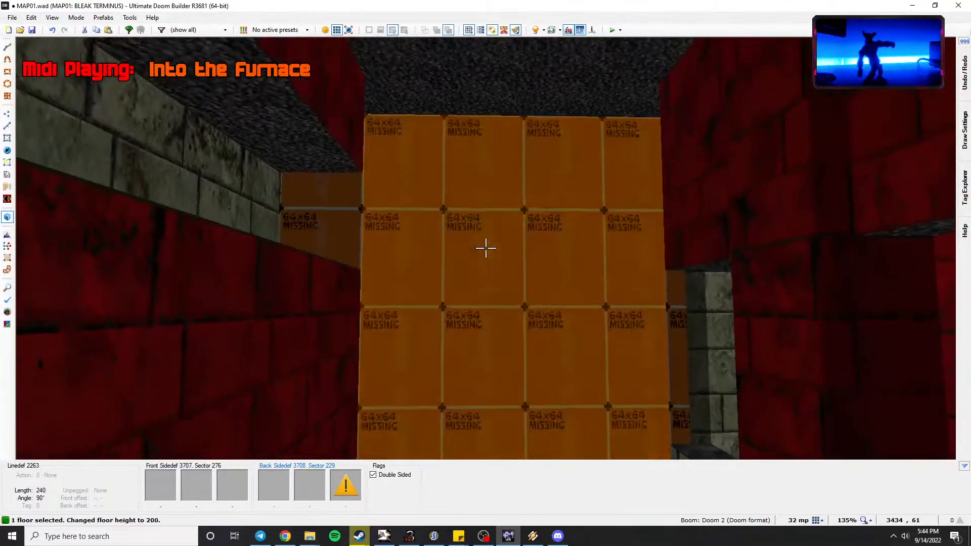
{"action": "key", "text": "e"}
{"action": "key", "text": "d"}
{"action": "key", "text": "e"}
{"action": "key", "text": "w"}
Draw a rectangular room 256 units wide inside the corner sector, inset one grid square from its edges.
{"action": "scroll", "coordinate": [442, 252], "scroll_direction": "up", "scroll_amount": 1}
{"action": "scroll", "coordinate": [442, 249], "scroll_direction": "down", "scroll_amount": 1}
{"action": "middle_click_drag", "start_coordinate": [442, 249], "coordinate": [466, 171]}
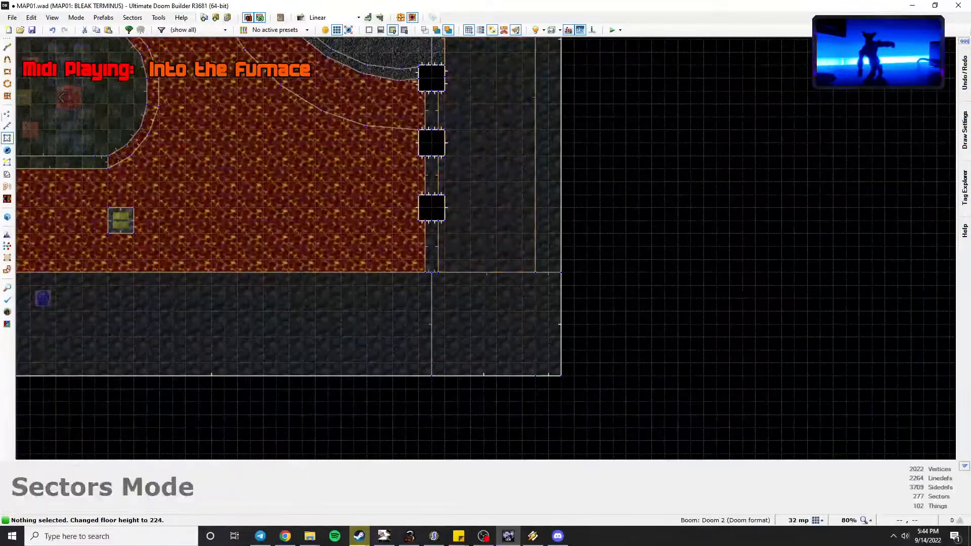
{"action": "left_click", "coordinate": [7, 71]}
{"action": "scroll", "coordinate": [424, 230], "scroll_direction": "up", "scroll_amount": 2}
{"action": "middle_click_drag", "start_coordinate": [425, 230], "coordinate": [369, 159]}
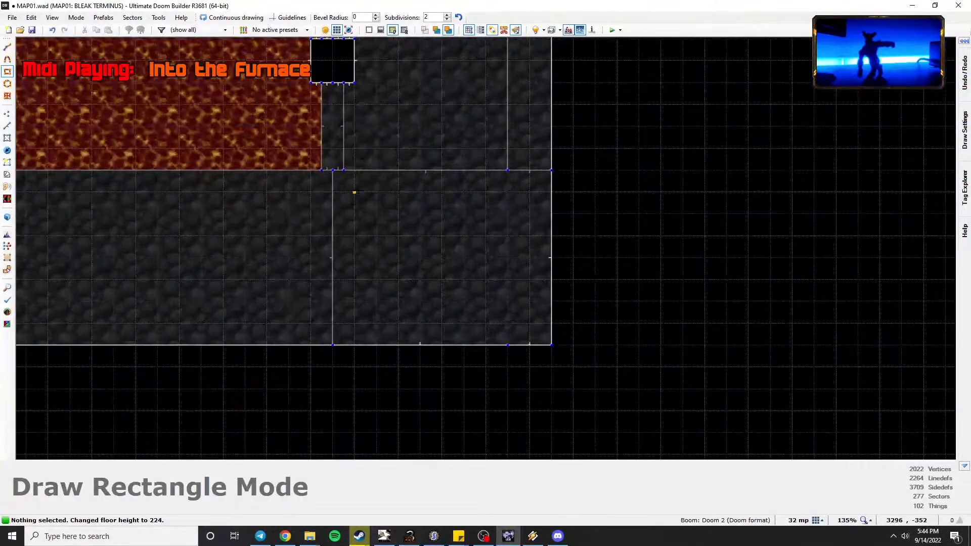
{"action": "left_click_drag", "start_coordinate": [355, 193], "coordinate": [529, 324]}
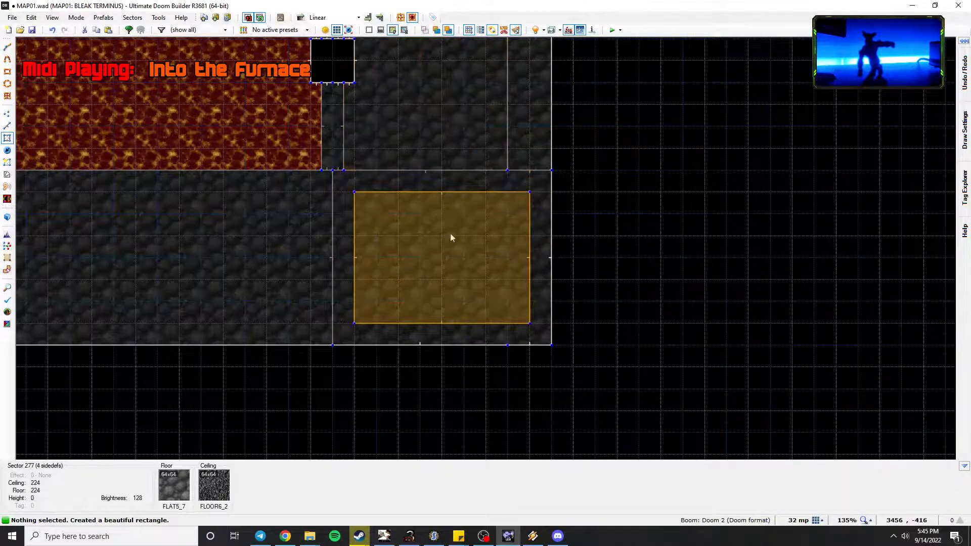
Draw two doorway rectangles 128 units wide and 32 deep, linking the corner room to the north and west corridors.
{"action": "left_click", "coordinate": [8, 71]}
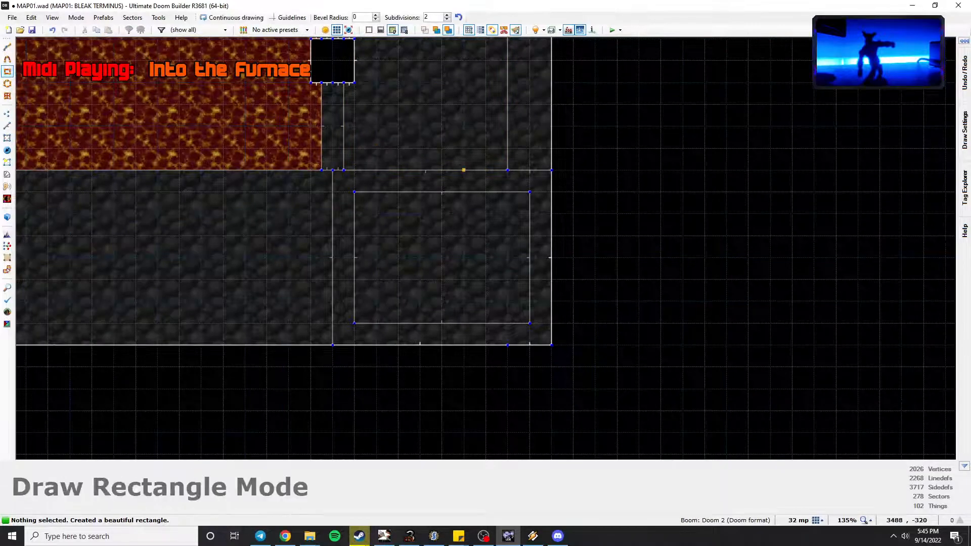
{"action": "left_click_drag", "start_coordinate": [376, 170], "coordinate": [464, 191]}
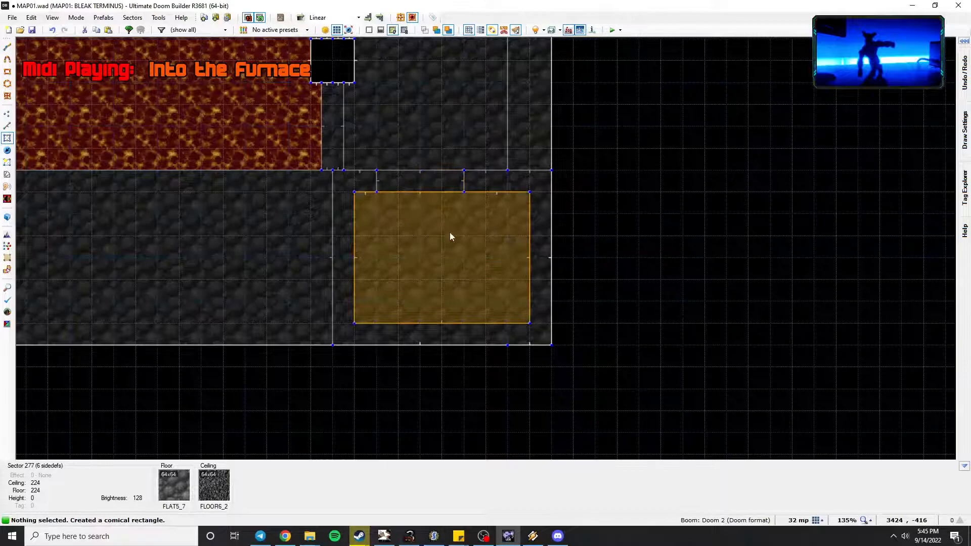
{"action": "left_click", "coordinate": [7, 71]}
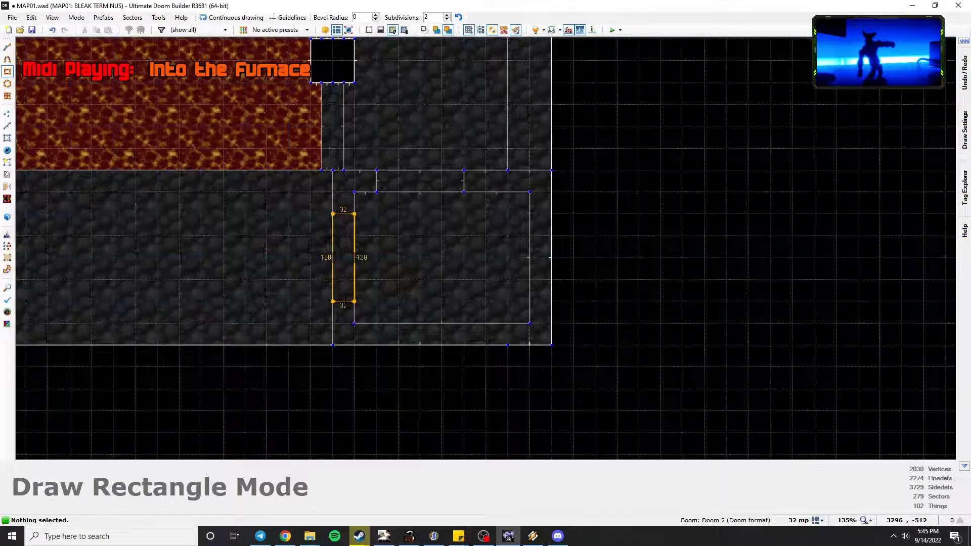
{"action": "left_click_drag", "start_coordinate": [346, 301], "coordinate": [346, 301]}
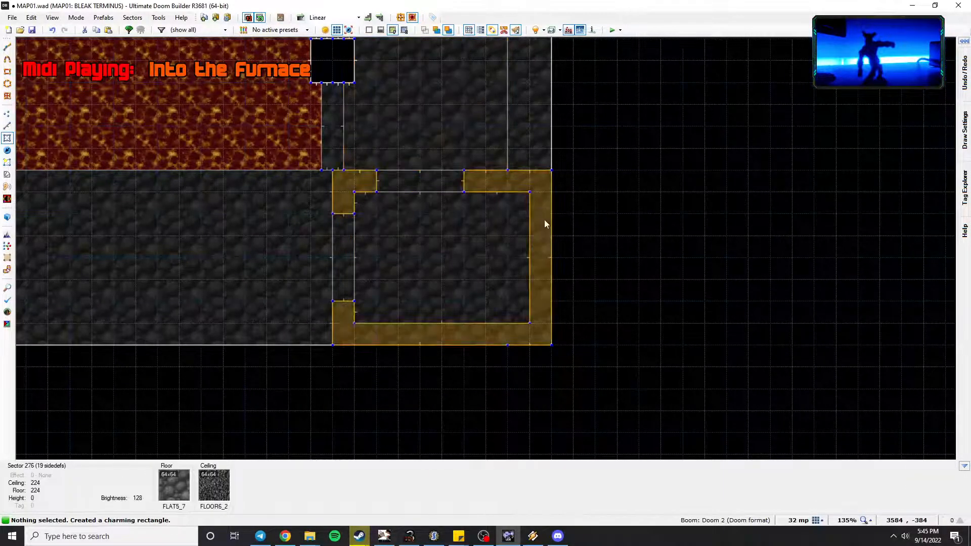
Delete the frame sector surrounding the corner room and its doorways.
{"action": "key", "text": "Delete"}
{"action": "key", "text": "w"}
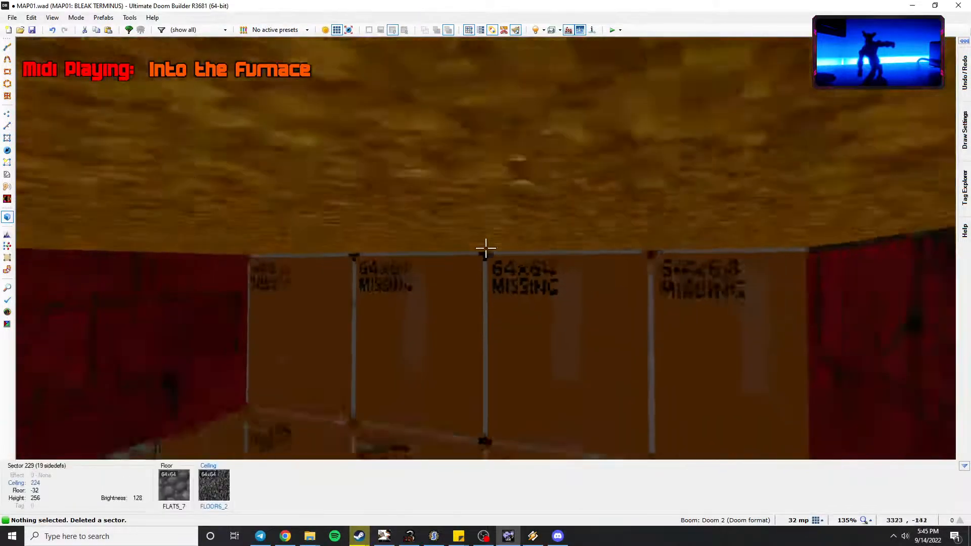
{"action": "key", "text": "w"}
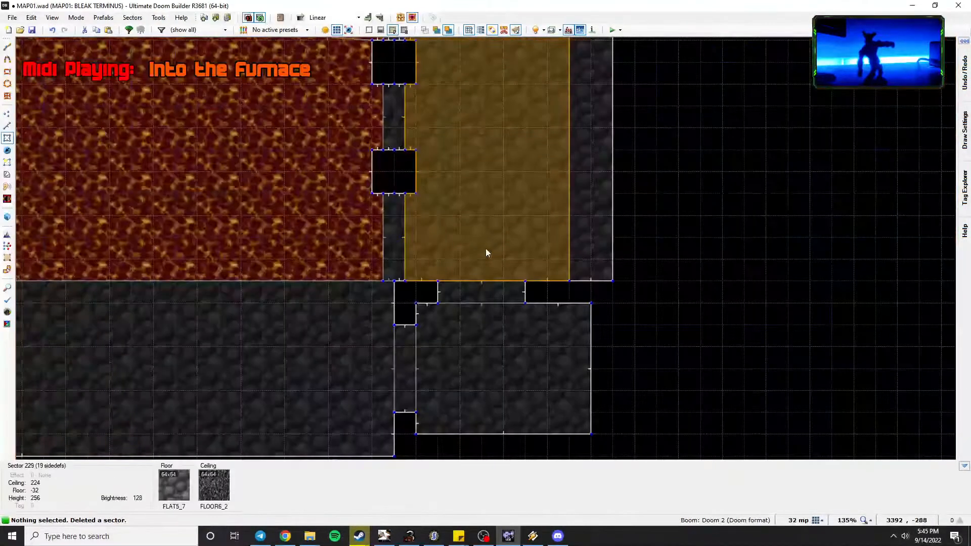
Lower the floors of the corner room and its two doorways to -32.
{"action": "scroll", "coordinate": [485, 298], "scroll_direction": "up", "scroll_amount": 3}
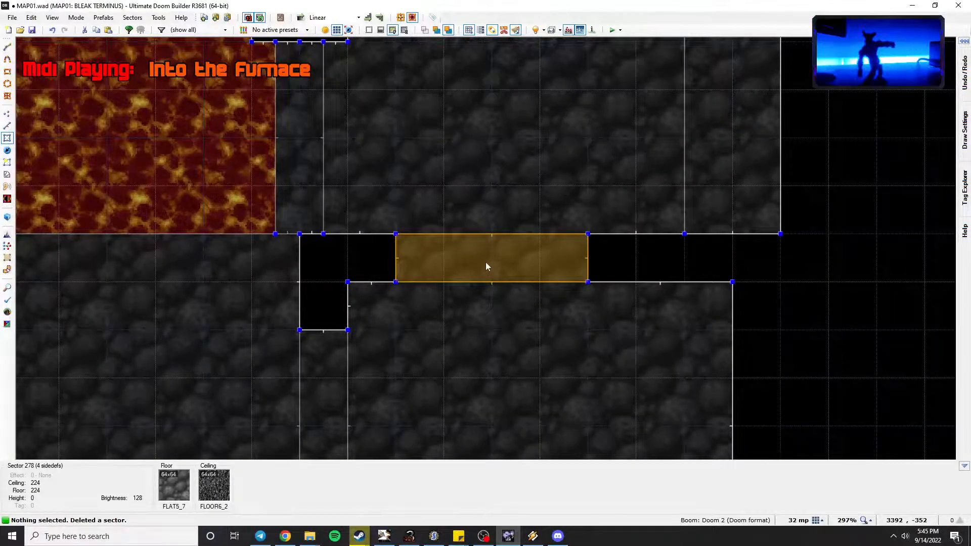
{"action": "key", "text": "w"}
{"action": "key", "text": "e"}
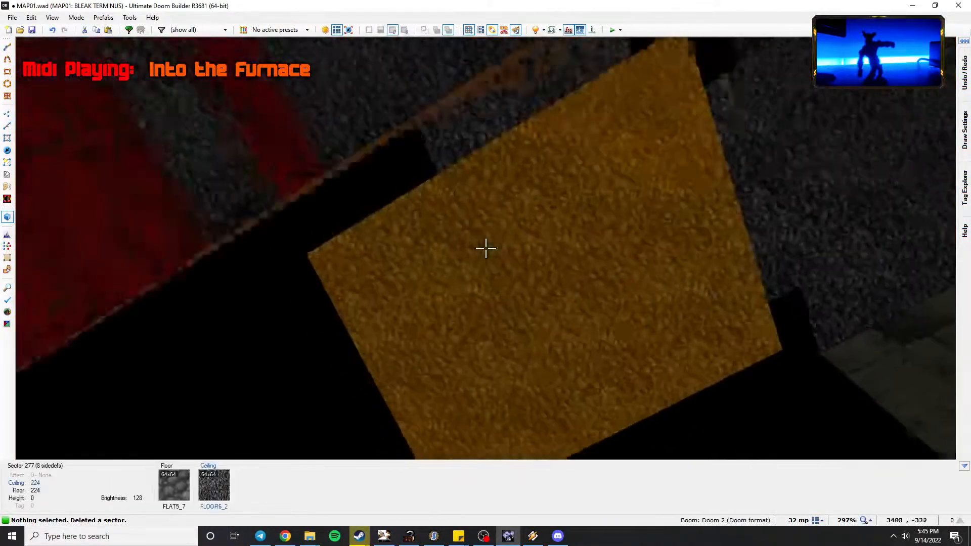
{"action": "key", "text": "e"}
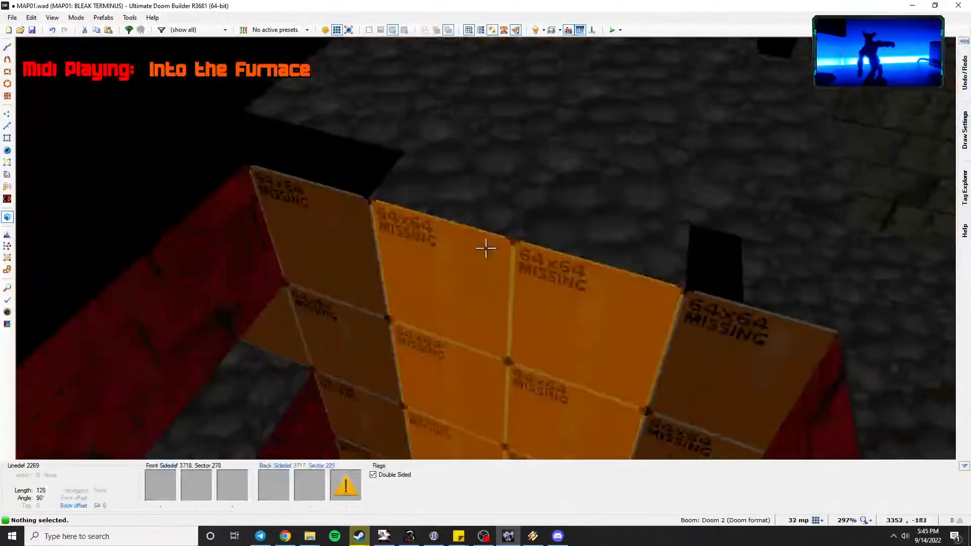
{"action": "left_click", "coordinate": [485, 248]}
{"action": "scroll", "coordinate": [485, 248], "scroll_direction": "down", "scroll_amount": 5}
{"action": "scroll", "coordinate": [485, 248], "scroll_direction": "up", "scroll_amount": 4}
{"action": "left_click", "coordinate": [485, 248]}
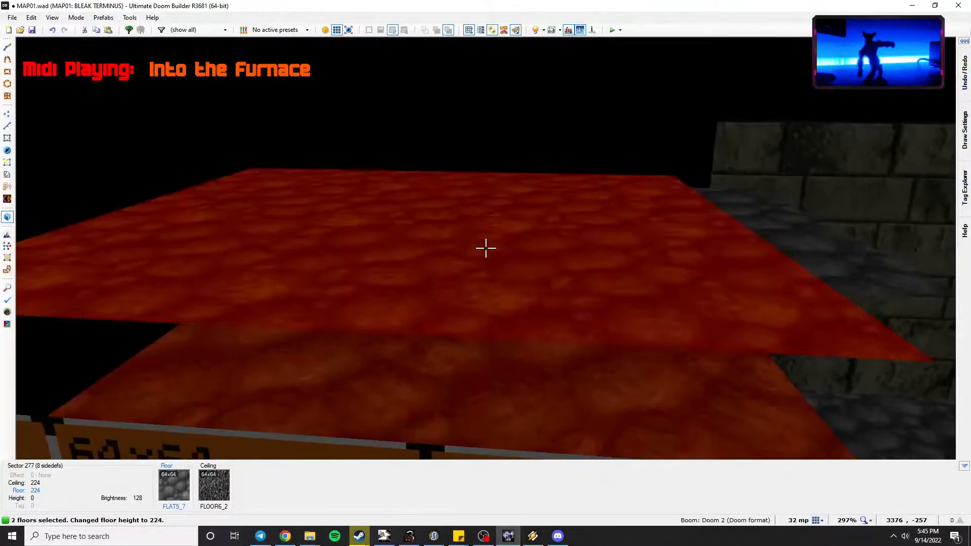
{"action": "scroll", "coordinate": [486, 248], "scroll_direction": "down", "scroll_amount": 20}
{"action": "key", "text": "e"}
{"action": "scroll", "coordinate": [485, 248], "scroll_direction": "down", "scroll_amount": 12}
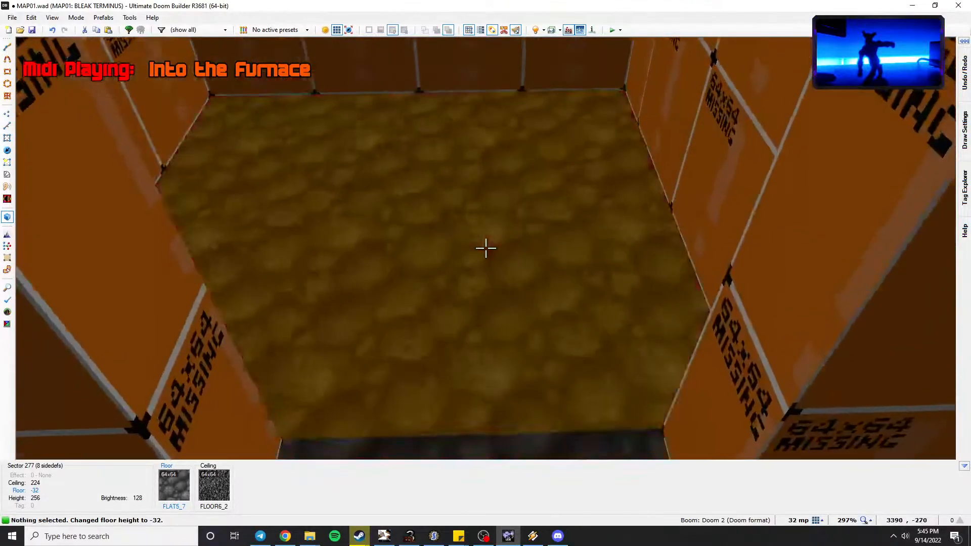
{"action": "key", "text": "q"}
Draw a 128-unit square inside the corner room, one grid square away from the two doorways.
{"action": "scroll", "coordinate": [457, 116], "scroll_direction": "down", "scroll_amount": 4}
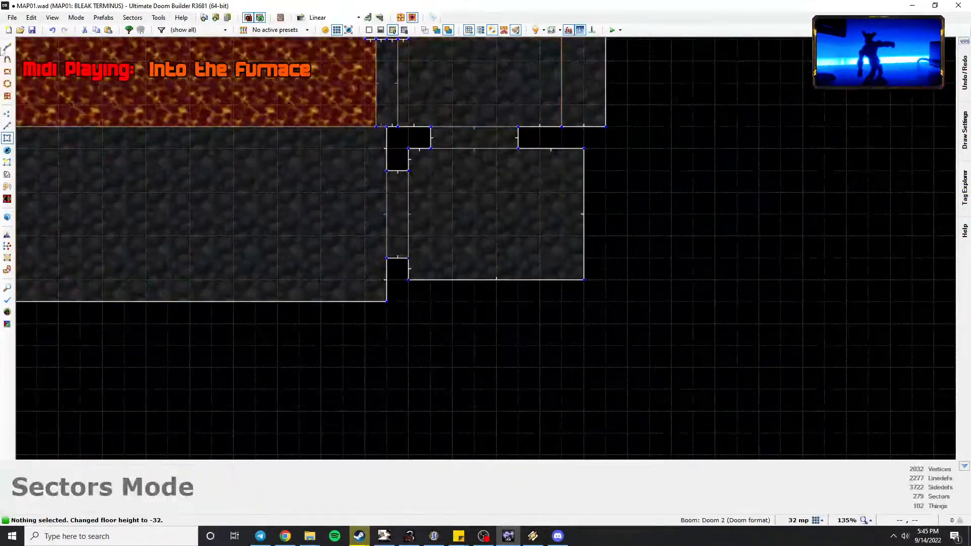
{"action": "middle_click_drag", "start_coordinate": [356, 157], "coordinate": [314, 144]}
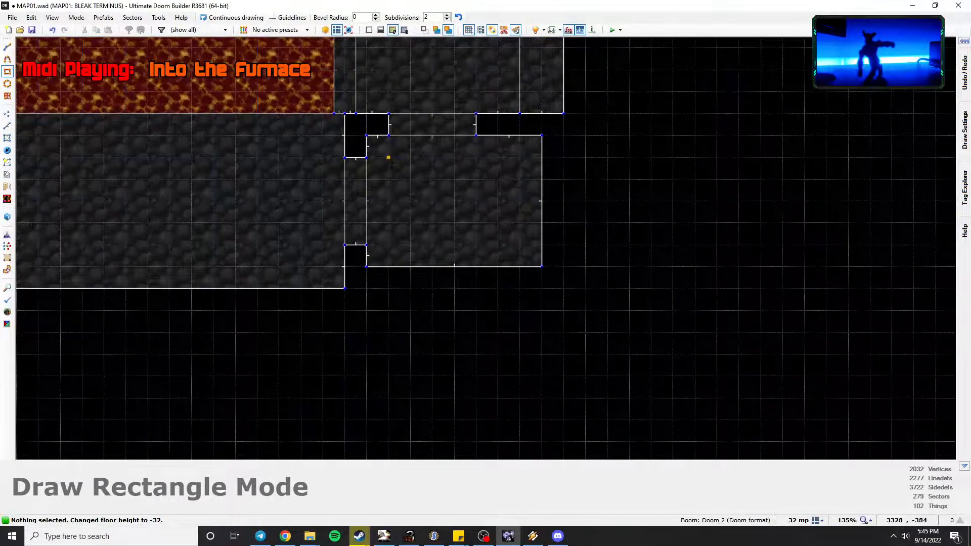
{"action": "left_click", "coordinate": [470, 247]}
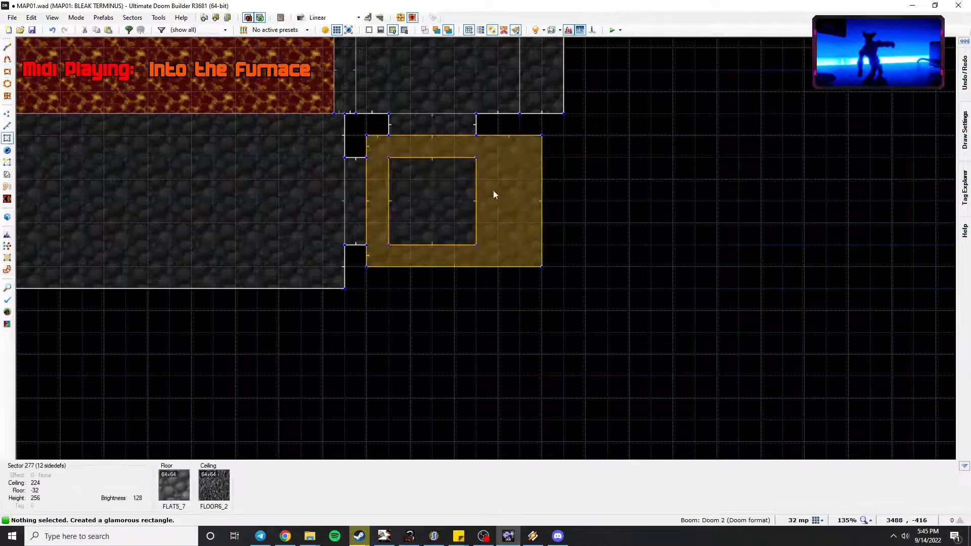
Draw a 32 by 64 ledge centred on the corner room's east wall and raise its floor to 32.
{"action": "left_click", "coordinate": [7, 73]}
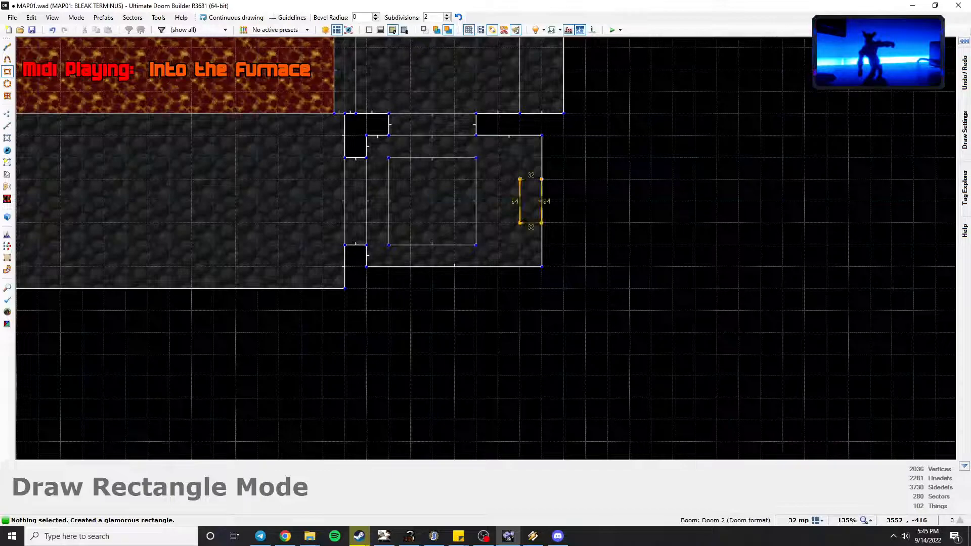
{"action": "left_click", "coordinate": [526, 227]}
{"action": "key", "text": "w"}
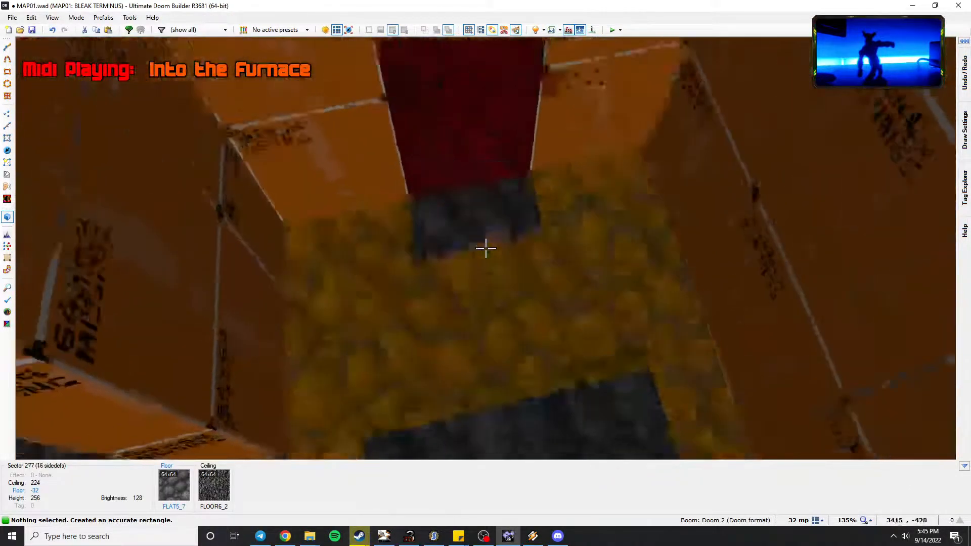
{"action": "left_click", "coordinate": [485, 248]}
{"action": "scroll", "coordinate": [485, 248], "scroll_direction": "up", "scroll_amount": 8}
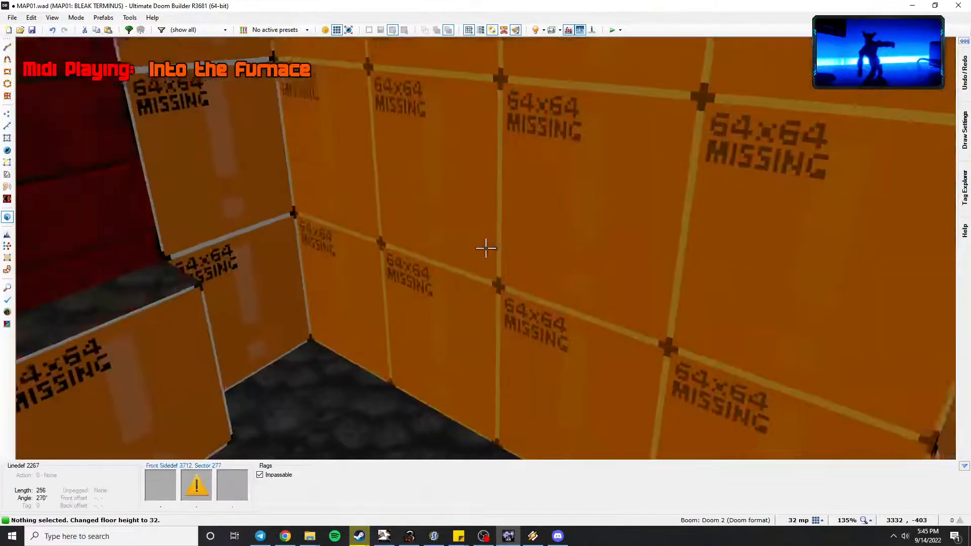
Flood-fill the corner room's missing wall textures with SP_HOT1 and save the map.
{"action": "key", "text": "c"}
{"action": "key", "text": "ctrl+c"}
{"action": "key", "text": "ctrl+shift+v"}
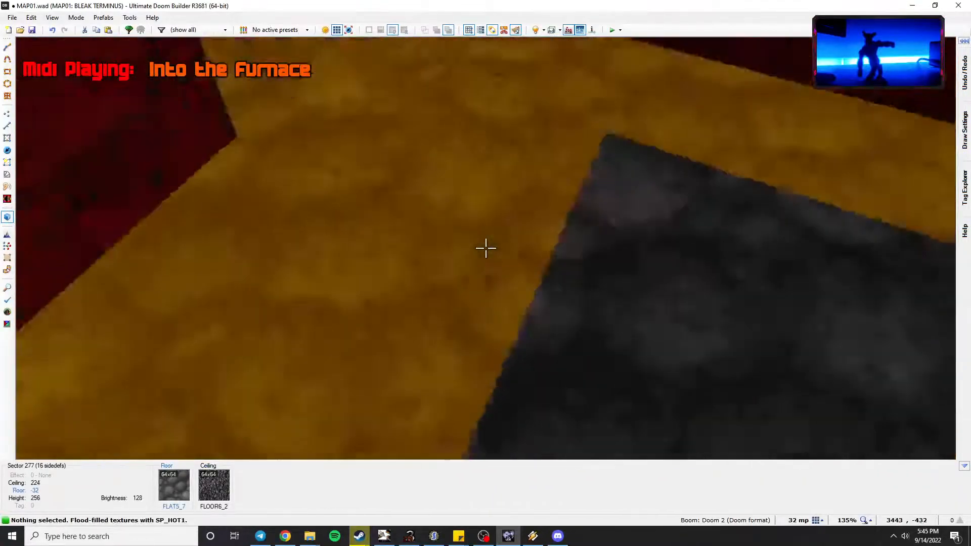
{"action": "key", "text": "e"}
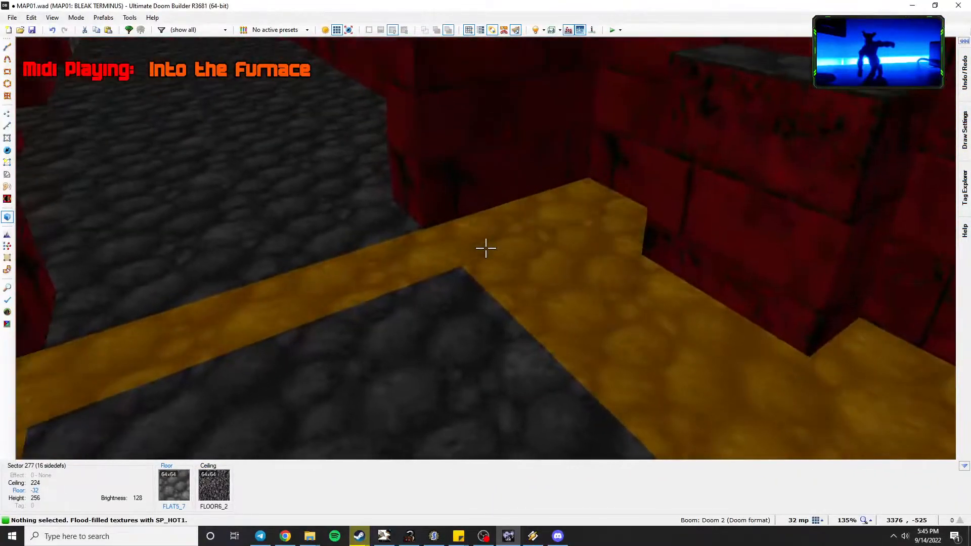
{"action": "key", "text": "ctrl+s"}
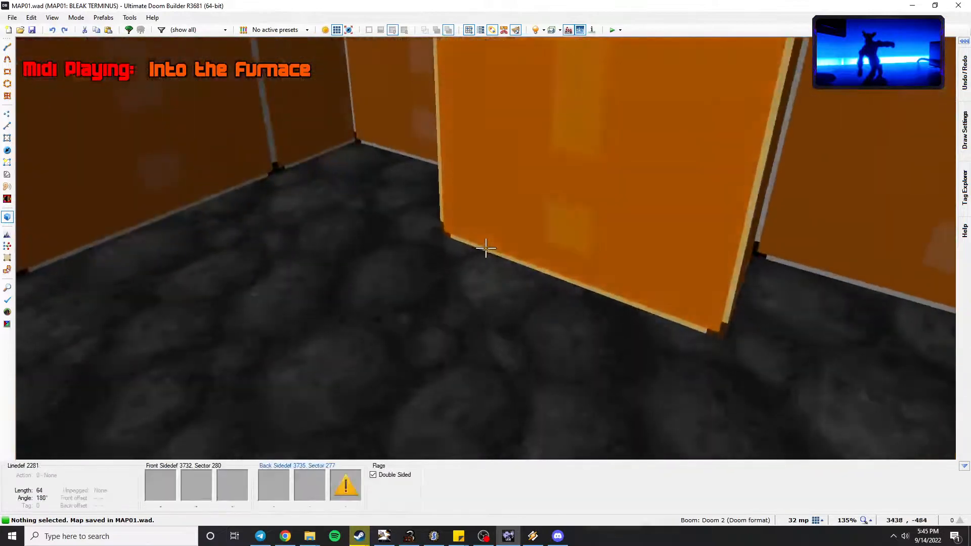
Move the ledge's front line to the inner square, and shift that shared edge east so the square is 192 units wide.
{"action": "key", "text": "q"}
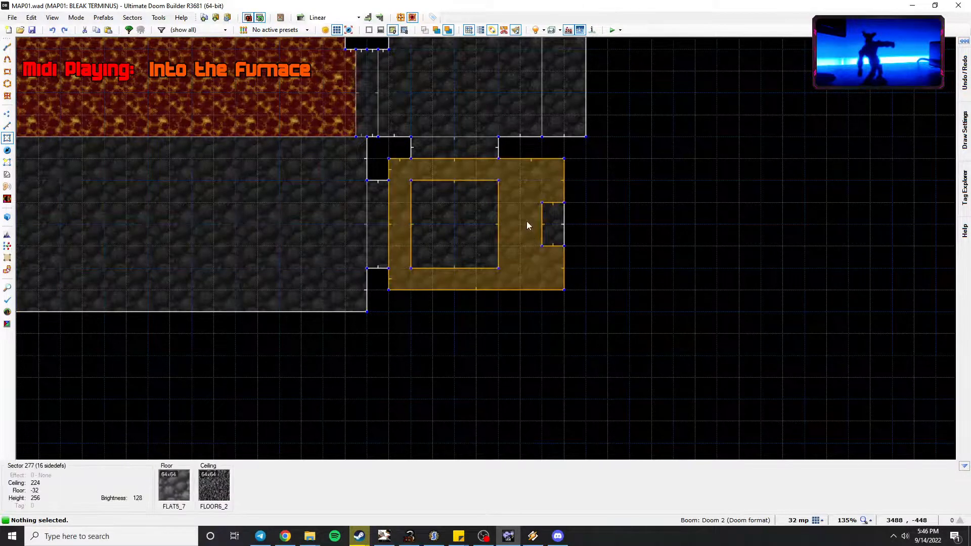
{"action": "key", "text": "l"}
{"action": "right_click_drag", "start_coordinate": [540, 222], "coordinate": [498, 223]}
{"action": "middle_click_drag", "start_coordinate": [421, 203], "coordinate": [407, 183]}
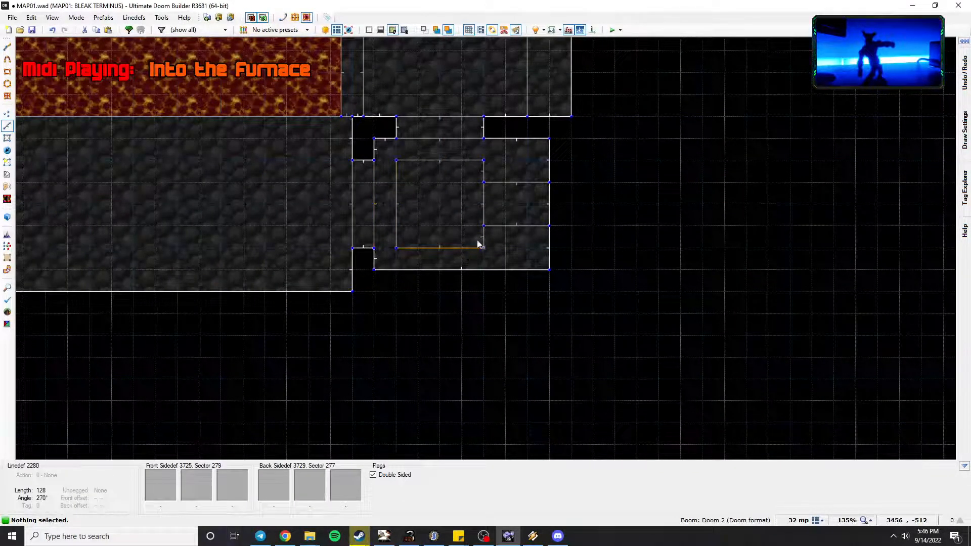
{"action": "key", "text": "v"}
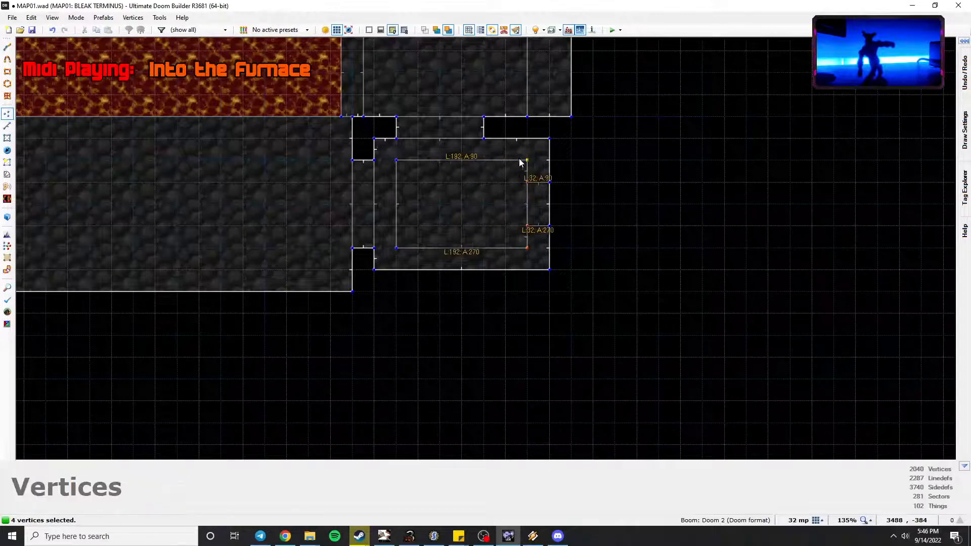
{"action": "scroll", "coordinate": [417, 185], "scroll_direction": "up", "scroll_amount": 3}
Raise the east wall ledge's floor to 72 and delete the ledge's sector.
{"action": "key", "text": "q"}
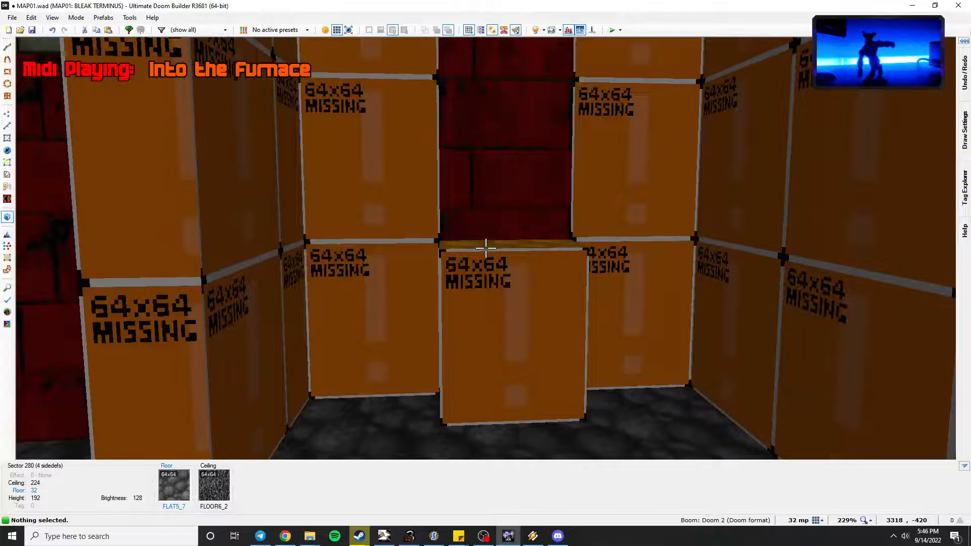
{"action": "left_click", "coordinate": [485, 247]}
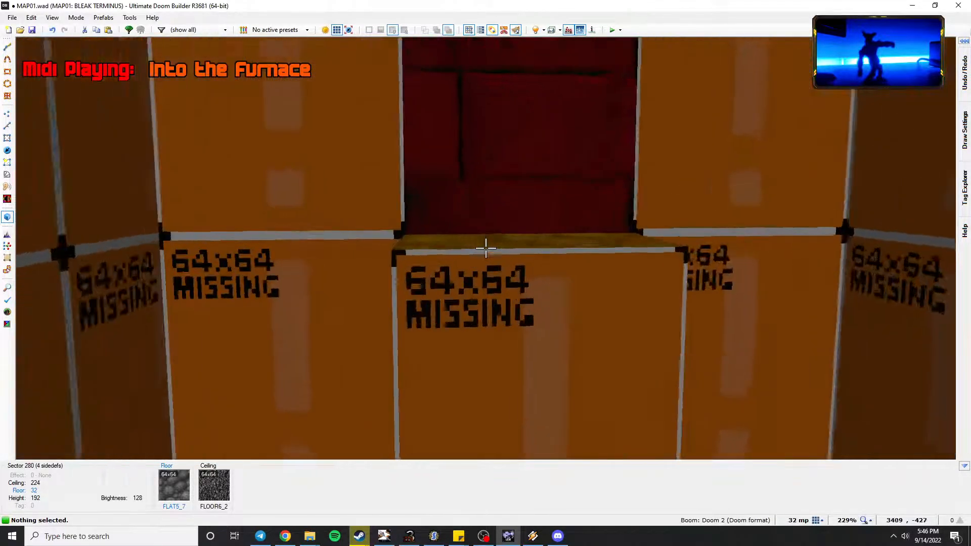
{"action": "scroll", "coordinate": [486, 248], "scroll_direction": "up", "scroll_amount": 3}
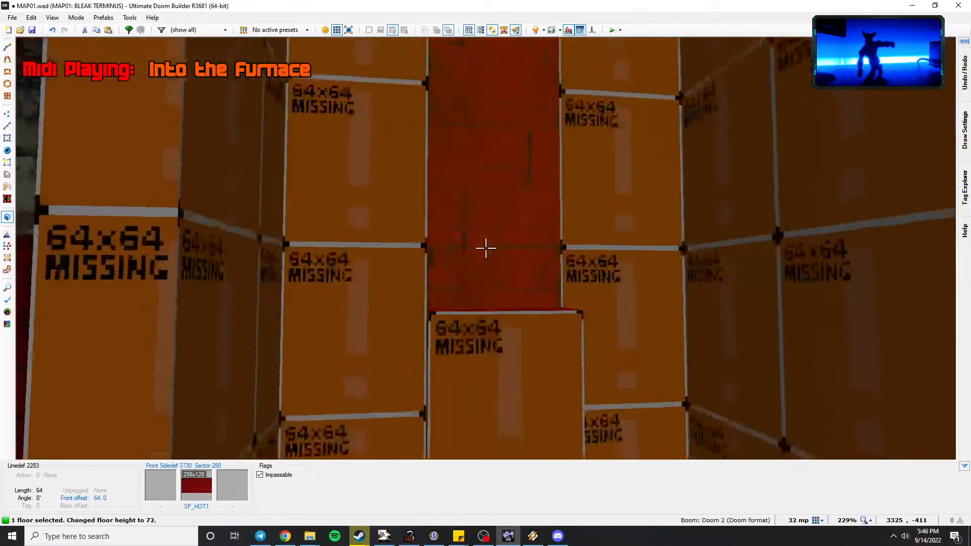
{"action": "key", "text": "q"}
{"action": "key", "text": "Delete"}
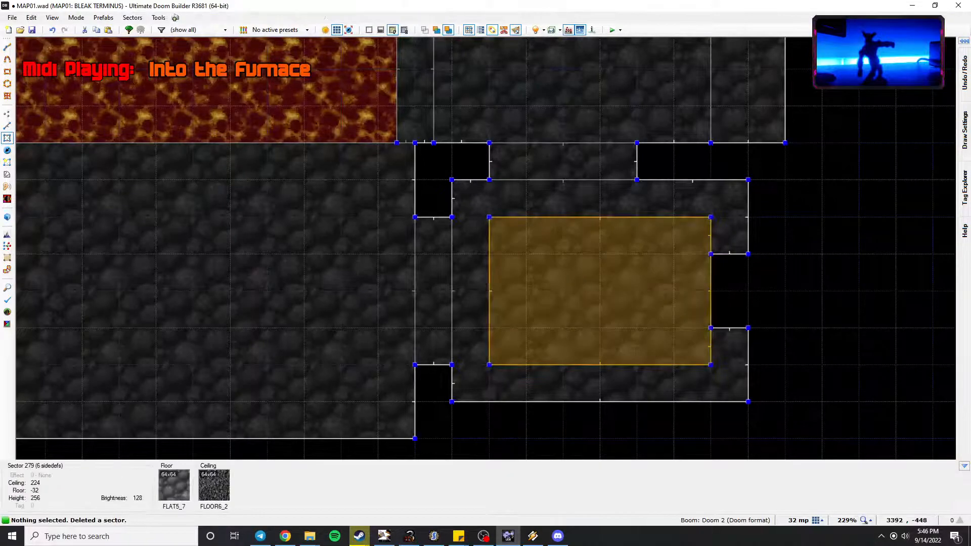
Undo the deletion of the sector of the corner room's east wall ledge.
{"action": "key", "text": "q"}
{"action": "key", "text": "q"}
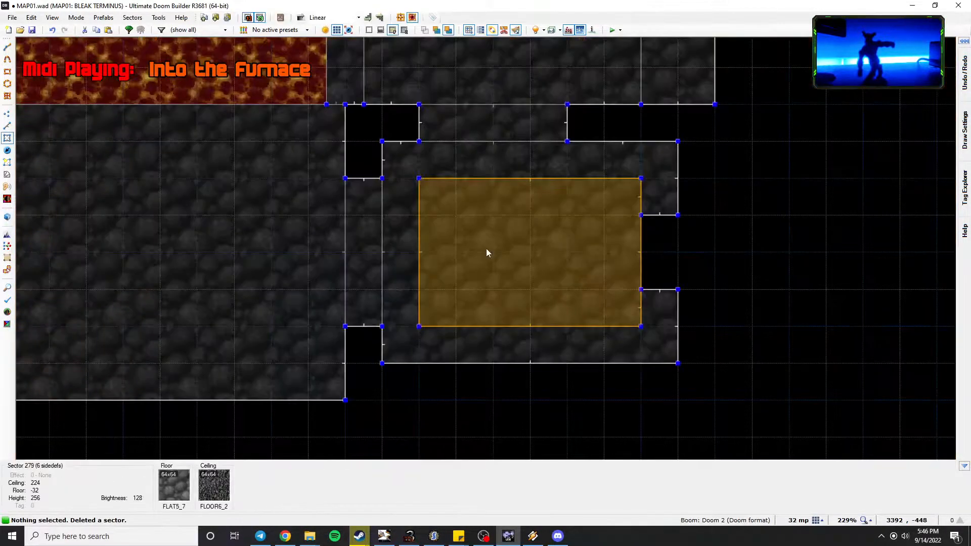
{"action": "key", "text": "ctrl+z"}
{"action": "key", "text": "q"}
{"action": "key", "text": "w"}
{"action": "key", "text": "s"}
Lower both the floor and the ceiling of the east wall ledge to 32.
{"action": "left_click", "coordinate": [486, 248]}
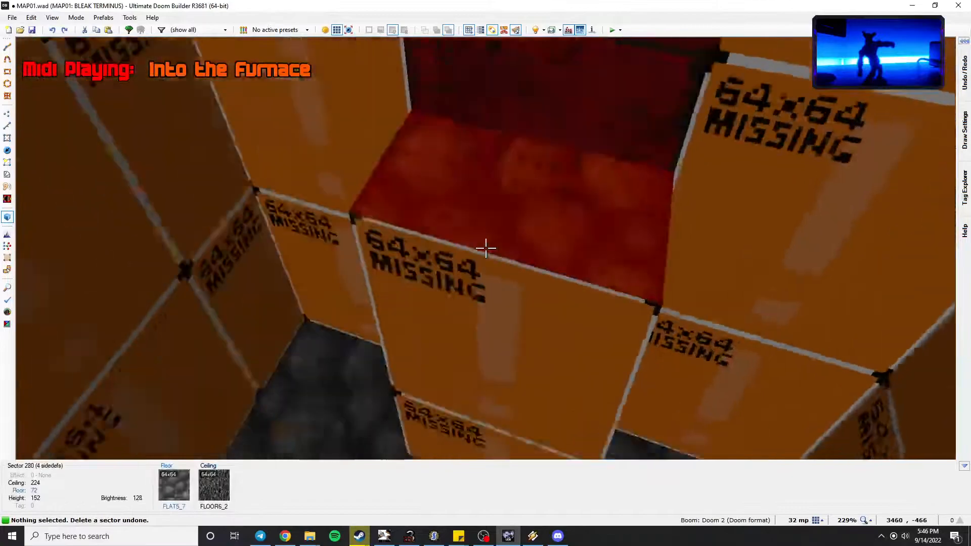
{"action": "scroll", "coordinate": [485, 248], "scroll_direction": "down", "scroll_amount": 4}
{"action": "key", "text": "s"}
{"action": "key", "text": "c"}
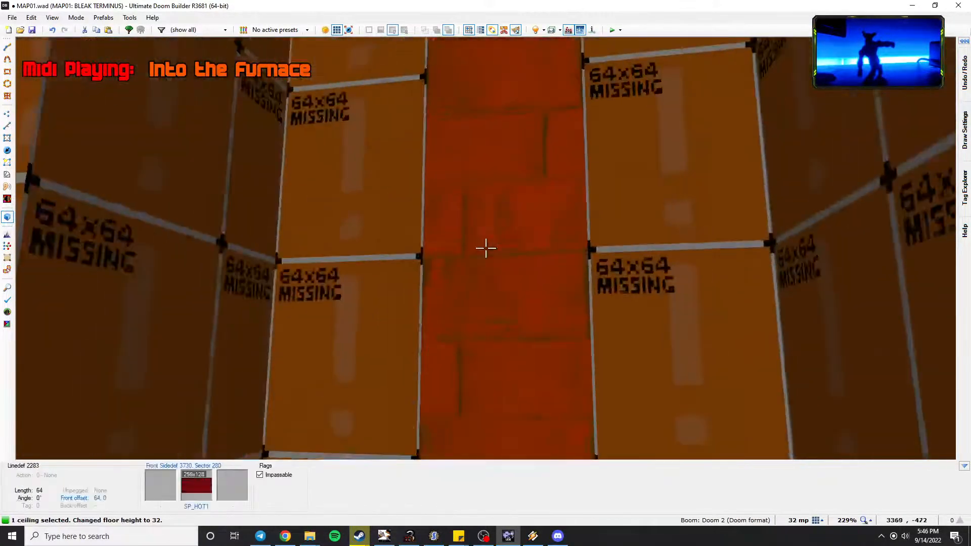
{"action": "left_click", "coordinate": [486, 248]}
{"action": "scroll", "coordinate": [485, 248], "scroll_direction": "down", "scroll_amount": 5}
{"action": "scroll", "coordinate": [486, 248], "scroll_direction": "up", "scroll_amount": 2}
{"action": "scroll", "coordinate": [485, 248], "scroll_direction": "down", "scroll_amount": 1}
{"action": "key", "text": "c"}
{"action": "key", "text": "s"}
{"action": "key", "text": "w"}
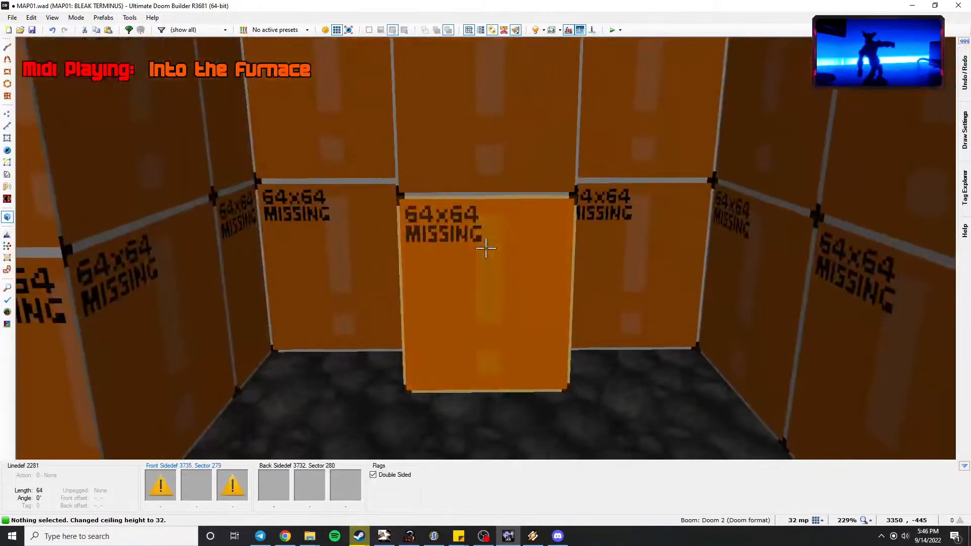
Apply the SW1LION switch as the ledge front's lower texture and set its vertical offset to 64.
{"action": "right_click", "coordinate": [485, 248]}
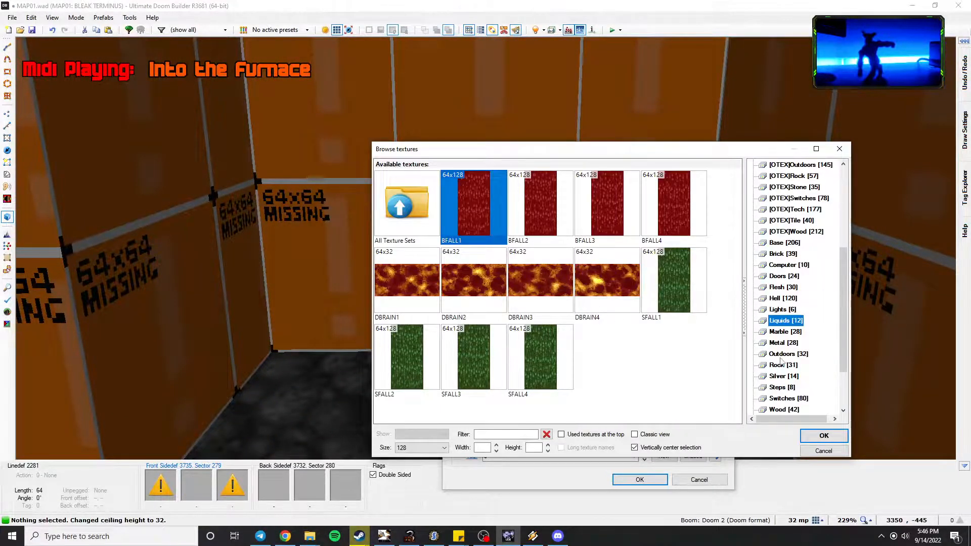
{"action": "left_click", "coordinate": [786, 400]}
{"action": "scroll", "coordinate": [539, 243], "scroll_direction": "down", "scroll_amount": 2}
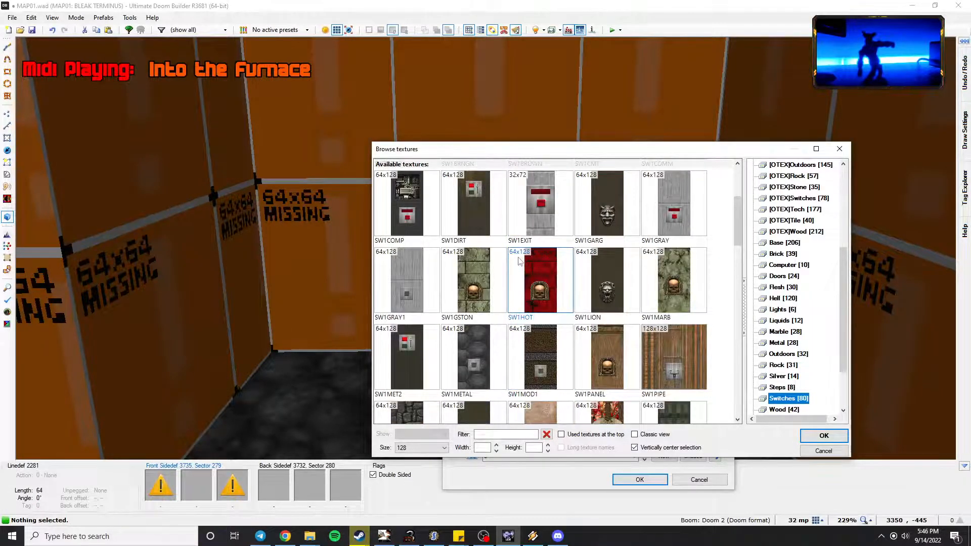
{"action": "double_click", "coordinate": [612, 288]}
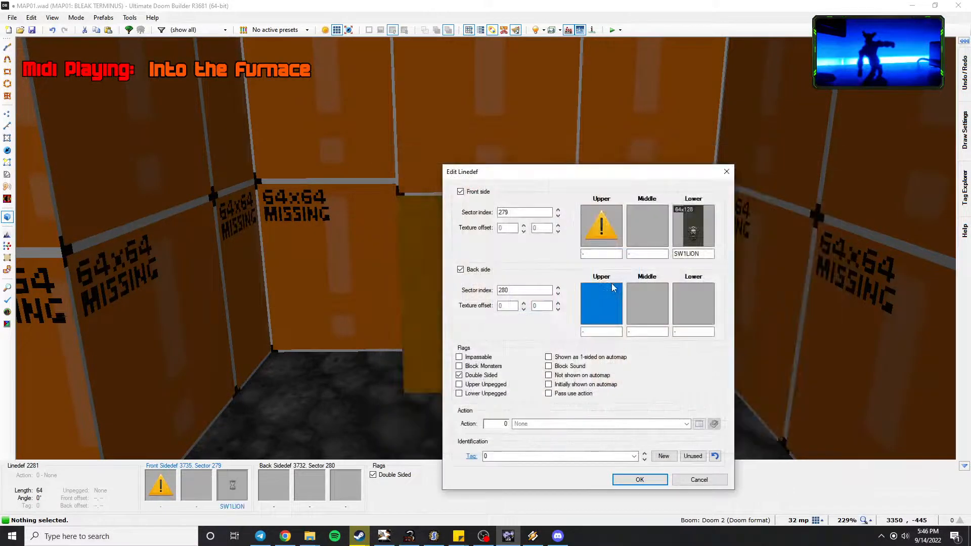
{"action": "left_click", "coordinate": [639, 480]}
{"action": "key", "text": "shift+Up"}
{"action": "key", "text": "shift+Up"}
{"action": "key", "text": "shift+Up"}
{"action": "key", "text": "shift+Up"}
{"action": "key", "text": "shift+Up"}
{"action": "key", "text": "shift+Up"}
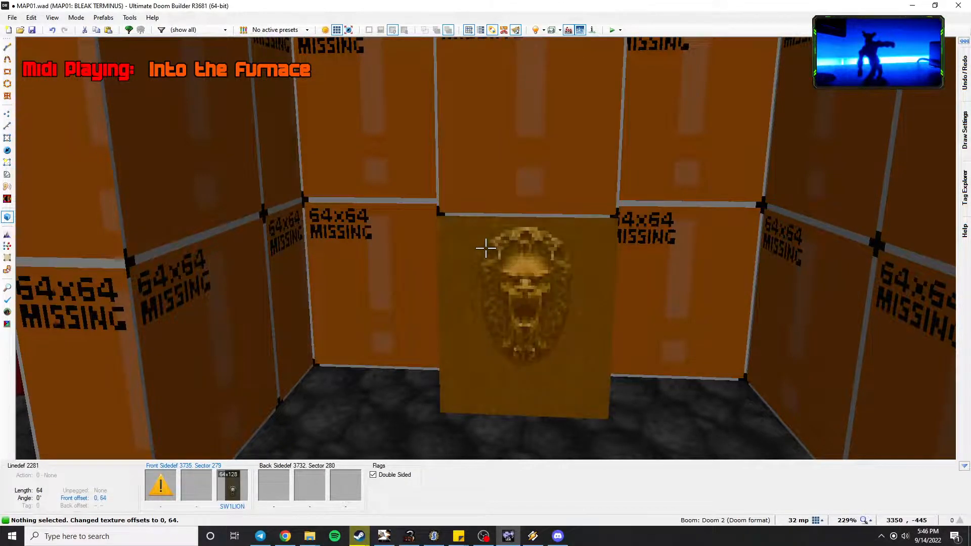
Apply the flesh texture SKSNAKE2 to the upper wall section above the lion switch.
{"action": "key", "text": "e"}
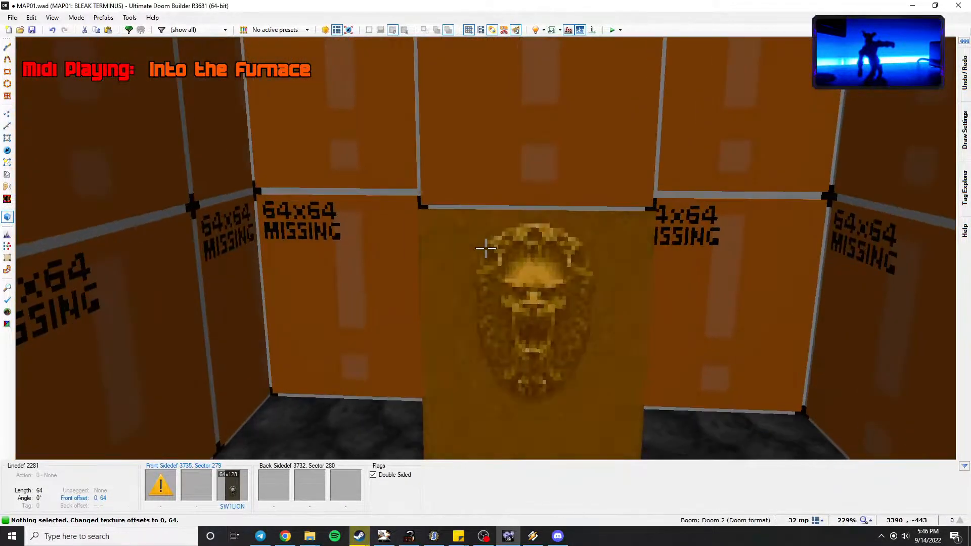
{"action": "key", "text": "d"}
{"action": "right_click", "coordinate": [486, 248]}
{"action": "left_click", "coordinate": [704, 227]}
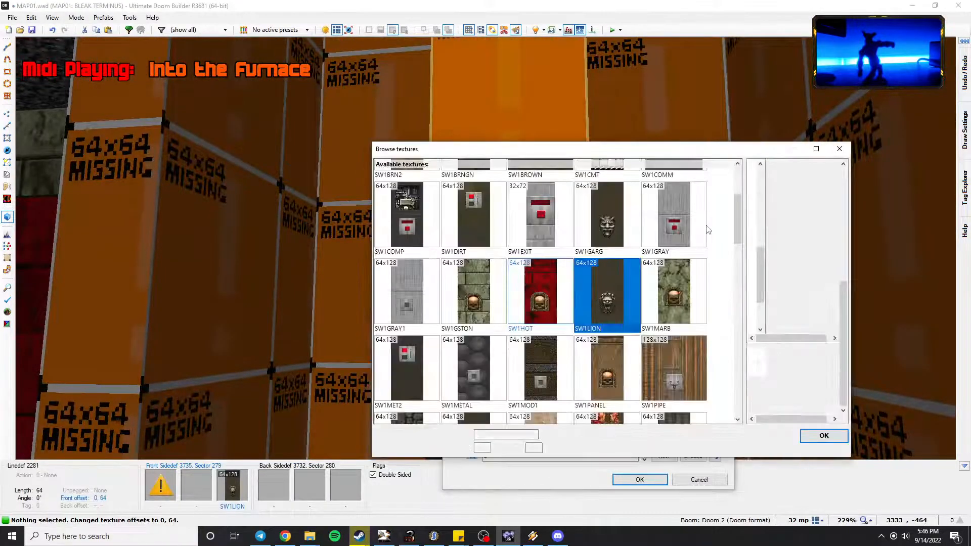
{"action": "key", "text": "Escape"}
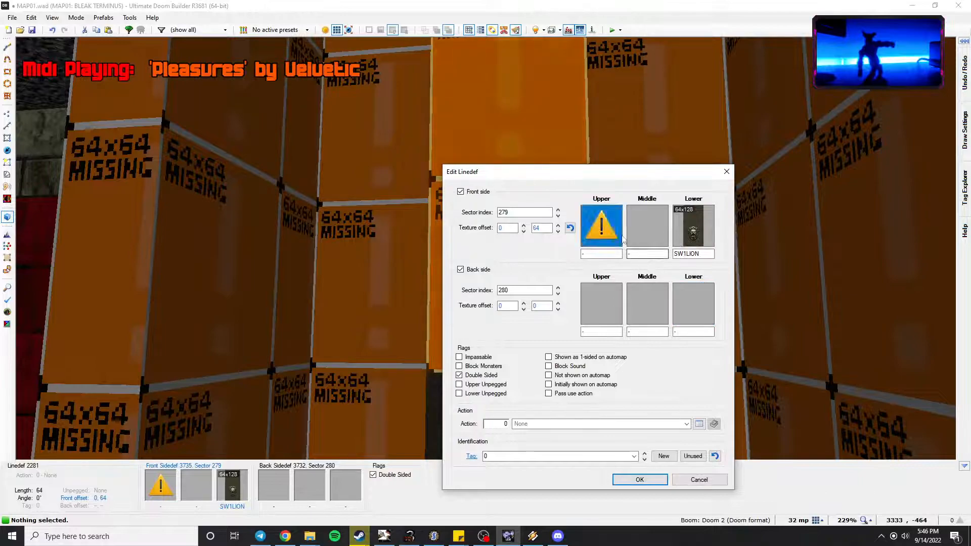
{"action": "left_click", "coordinate": [589, 217]}
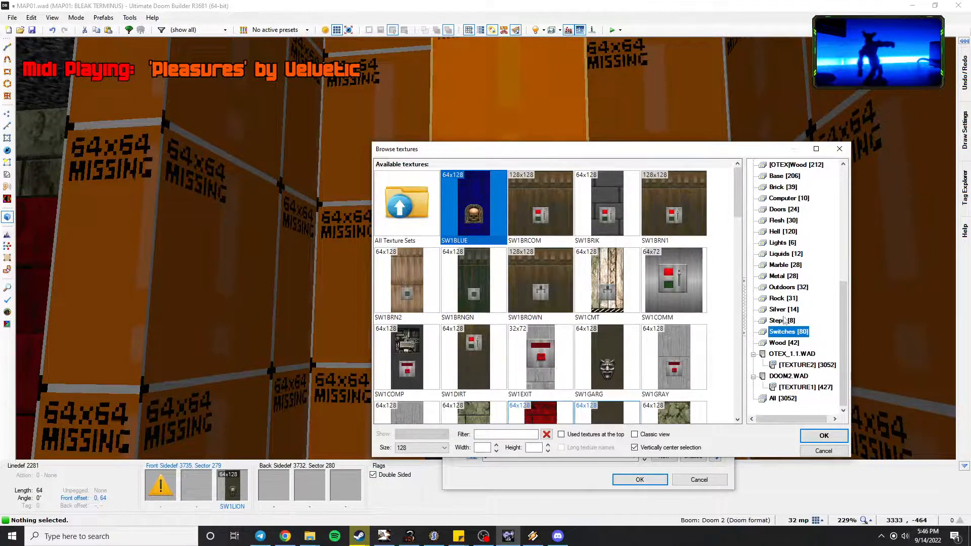
{"action": "left_click", "coordinate": [781, 224]}
{"action": "scroll", "coordinate": [657, 253], "scroll_direction": "down", "scroll_amount": 3}
{"action": "scroll", "coordinate": [587, 270], "scroll_direction": "up", "scroll_amount": 3}
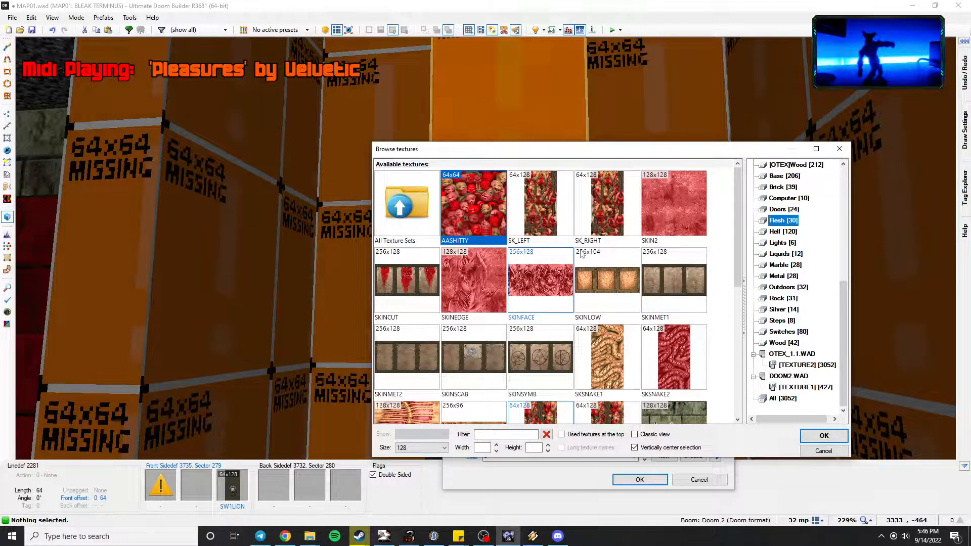
{"action": "scroll", "coordinate": [625, 369], "scroll_direction": "down", "scroll_amount": 2}
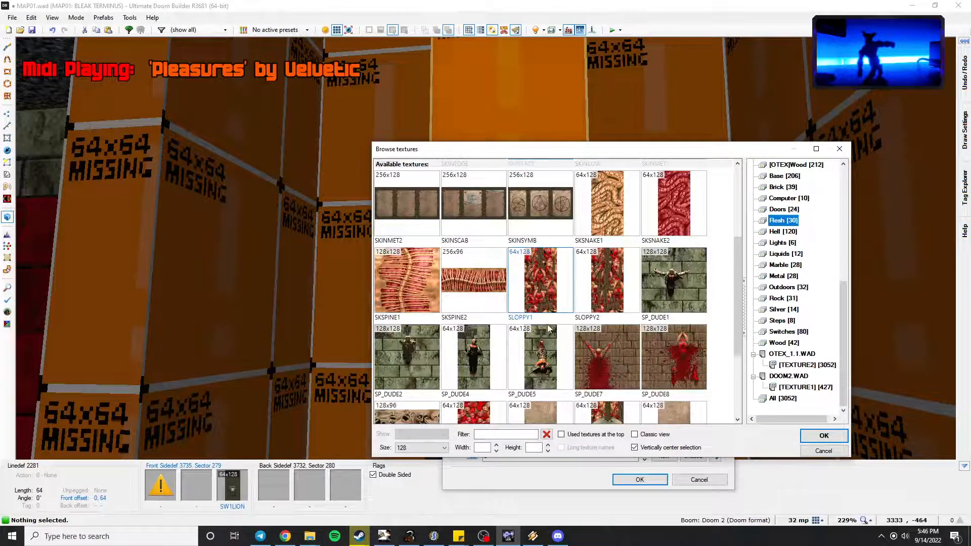
{"action": "double_click", "coordinate": [668, 222]}
{"action": "key", "text": "Return"}
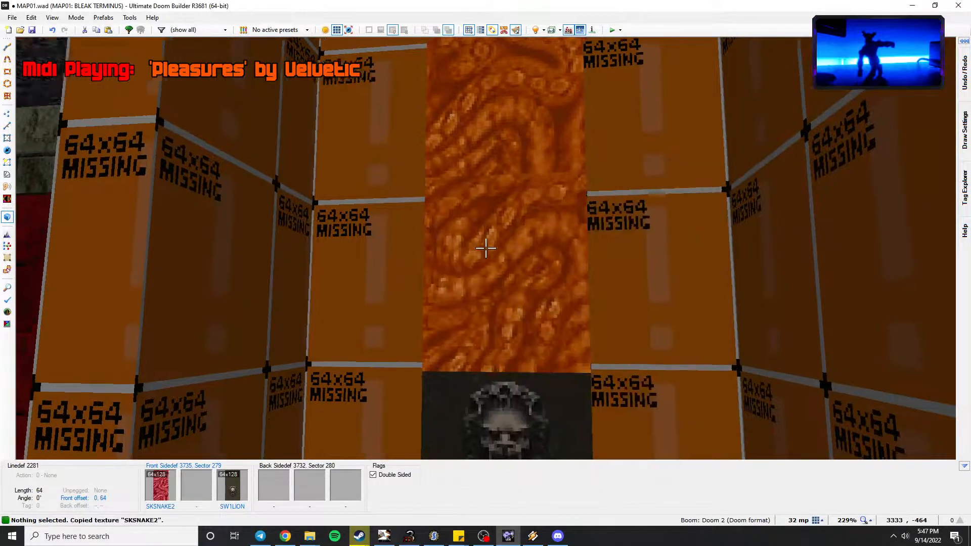
Paste SKSNAKE2 onto the walls beside the switch and flood-fill the corner room's remaining missing walls with it.
{"action": "key", "text": "ctrl+v"}
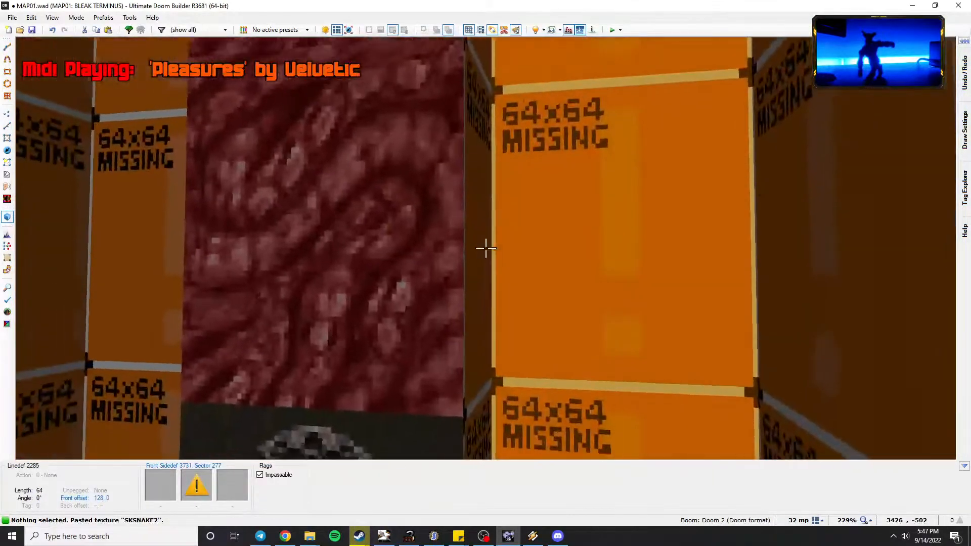
{"action": "key", "text": "ctrl+v"}
{"action": "key", "text": "ctrl+v"}
{"action": "key", "text": "ctrl+v"}
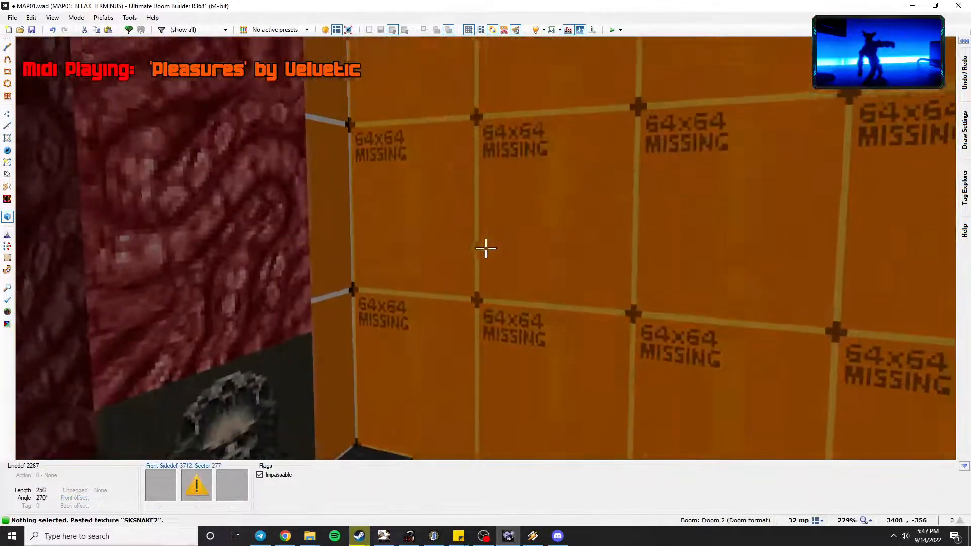
{"action": "key", "text": "ctrl+shift+v"}
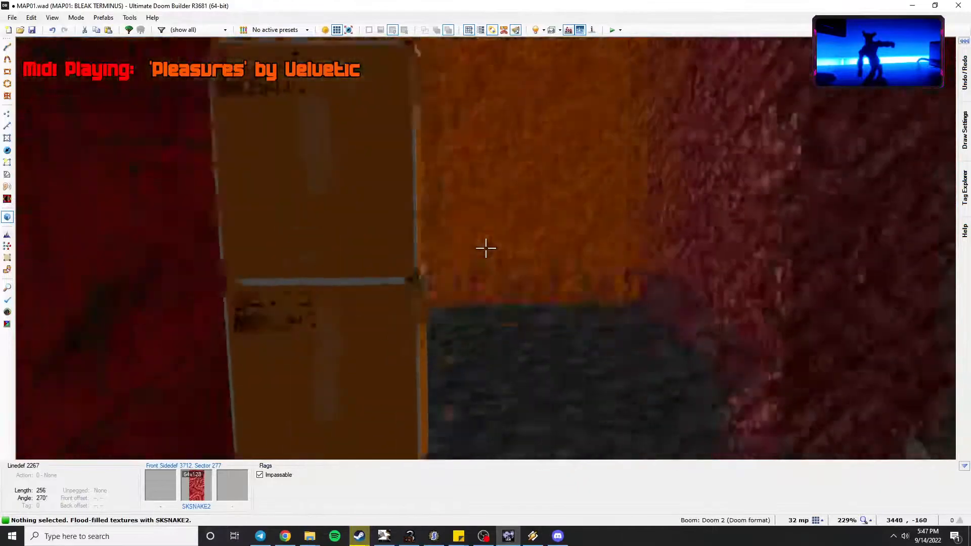
Lower the north doorway's ceiling to 96 and paste SP_HOT1 onto the untextured wall above the opening.
{"action": "key", "text": "d"}
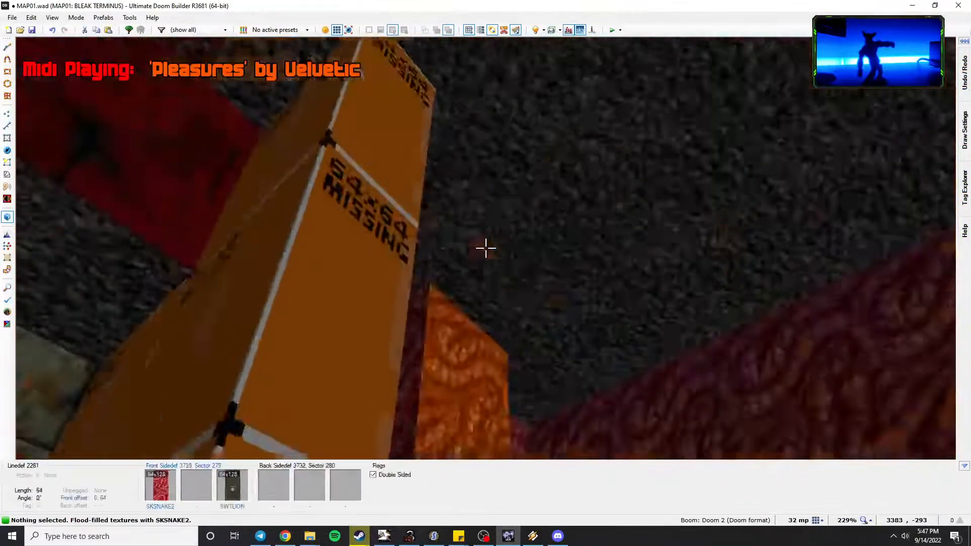
{"action": "left_click", "coordinate": [485, 248]}
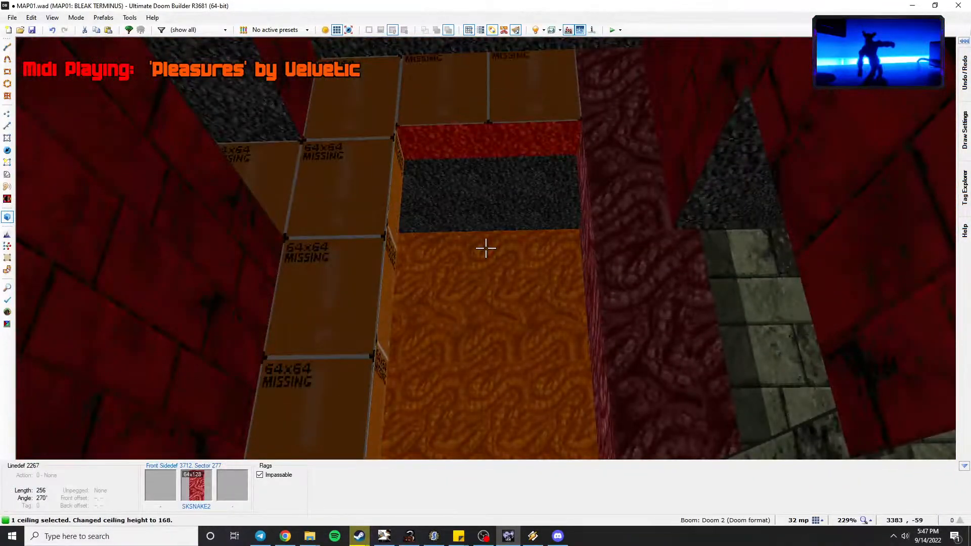
{"action": "key", "text": "c"}
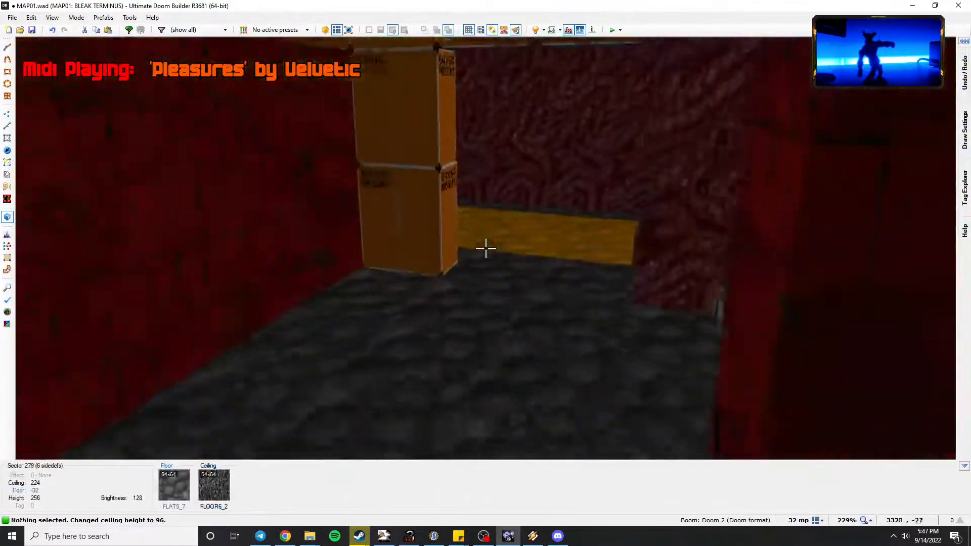
{"action": "key", "text": "ctrl+c"}
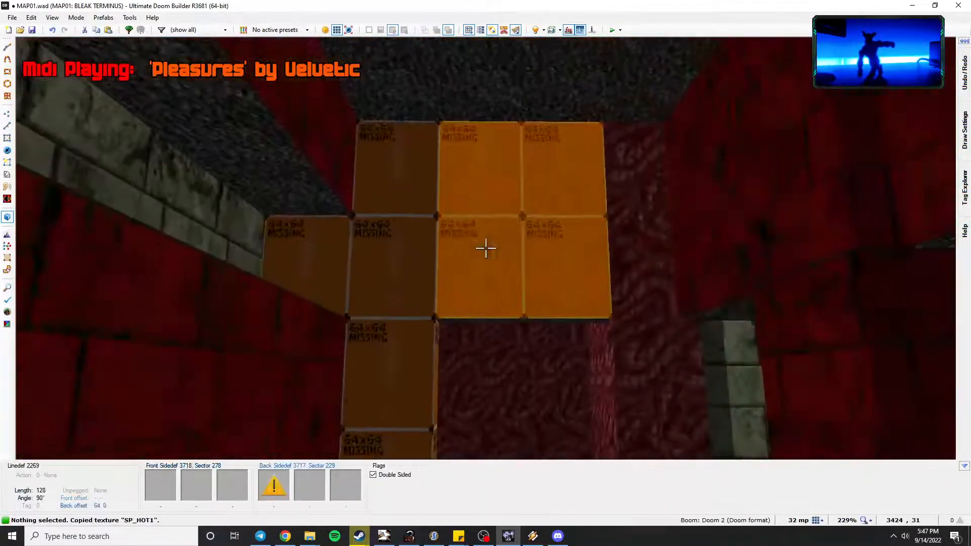
{"action": "middle_click", "coordinate": [485, 248]}
Raise the floor of the corner room's inner rectangle to 96, exposing its untextured sides.
{"action": "key", "text": "s"}
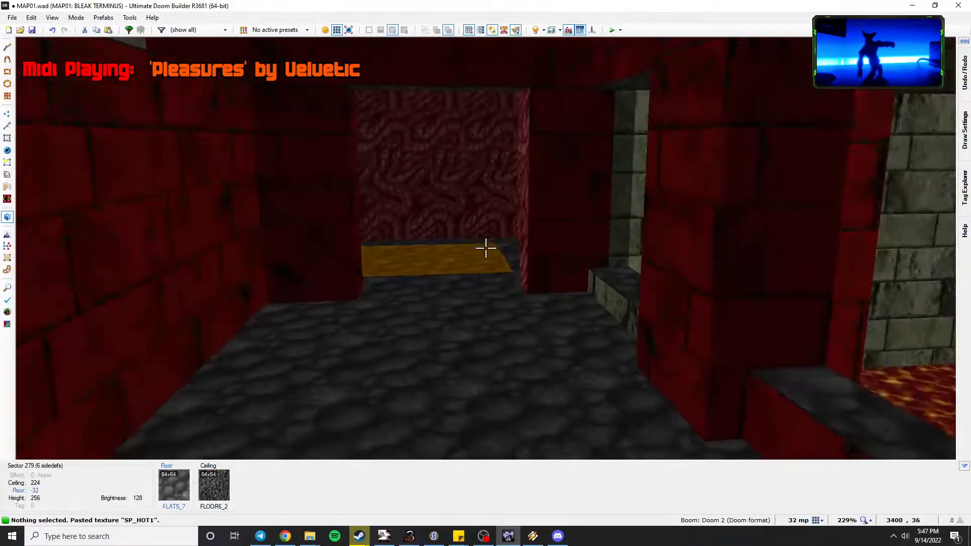
{"action": "key", "text": "w"}
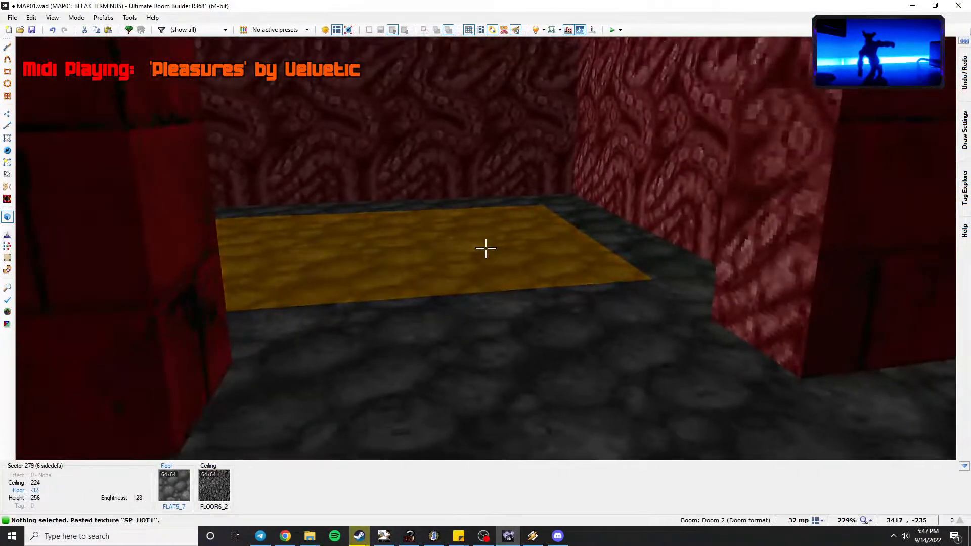
{"action": "key", "text": "w"}
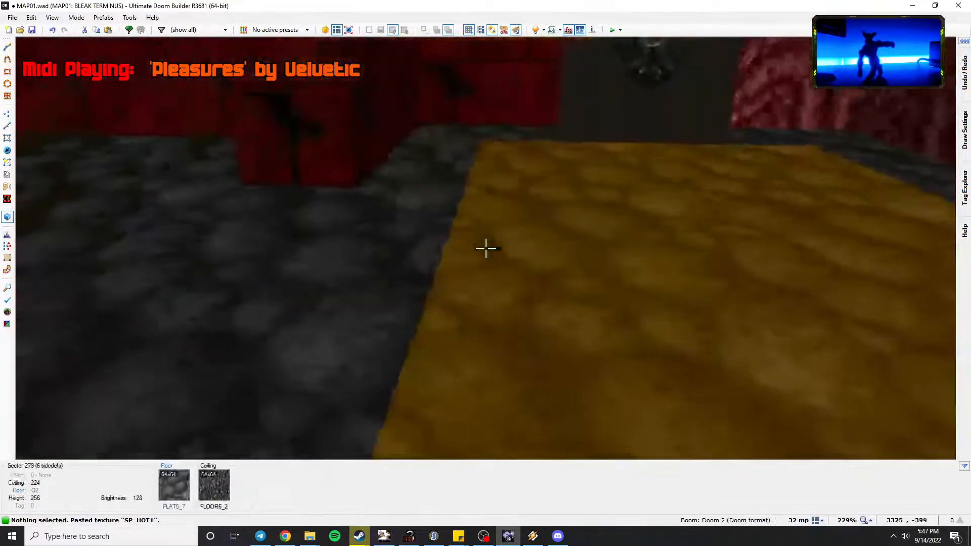
{"action": "left_click", "coordinate": [486, 248]}
{"action": "key", "text": "s"}
{"action": "scroll", "coordinate": [486, 248], "scroll_direction": "up", "scroll_amount": 16}
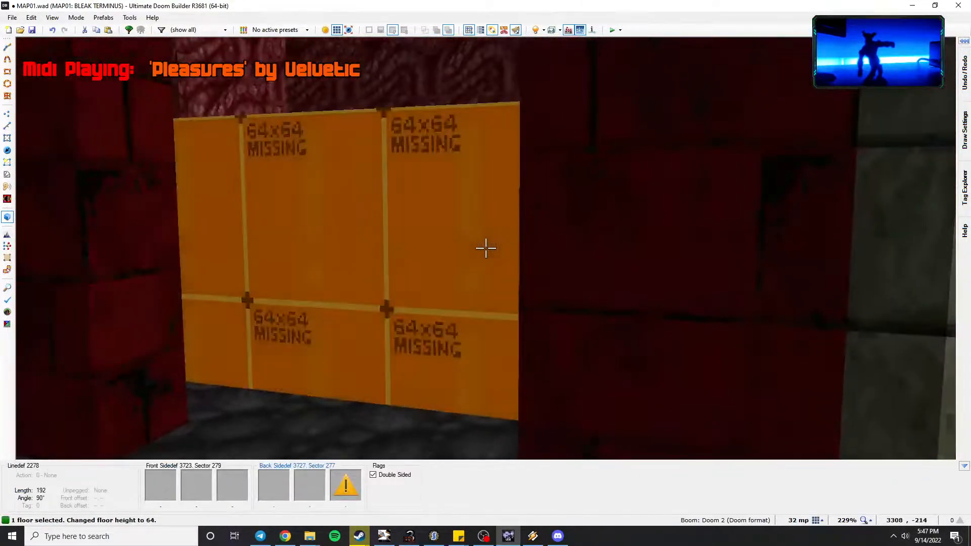
{"action": "key", "text": "s"}
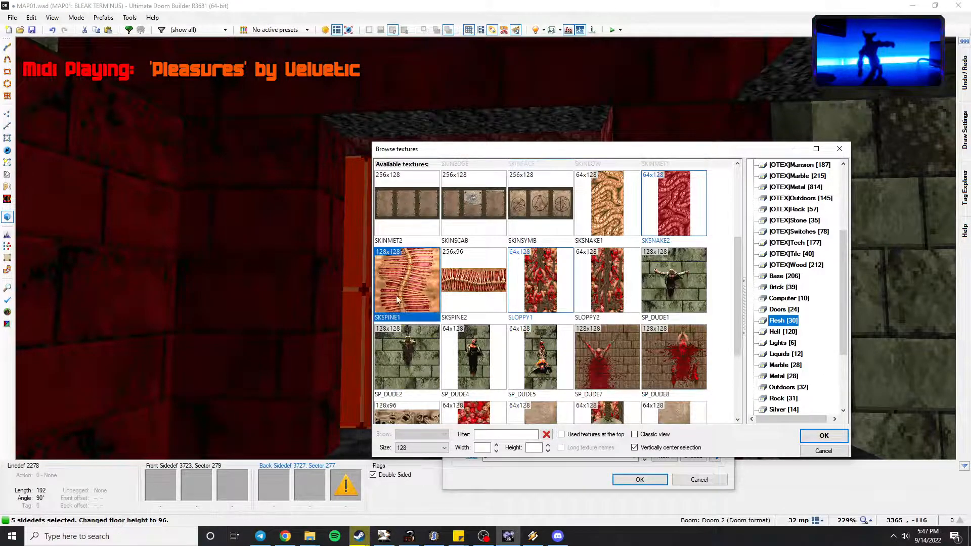
Apply SKSPINE1 to the raised block's sides and auto-align the textures horizontally.
{"action": "double_click", "coordinate": [397, 300]}
{"action": "left_click", "coordinate": [647, 479]}
{"action": "key", "text": "x"}
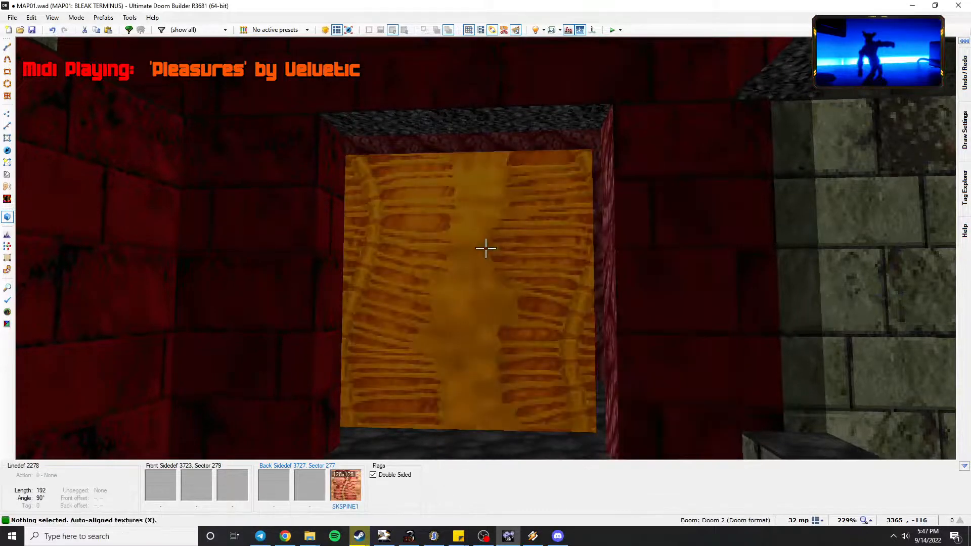
Lower the inner rectangle's floor to -32.
{"action": "key", "text": "w"}
{"action": "key", "text": "w"}
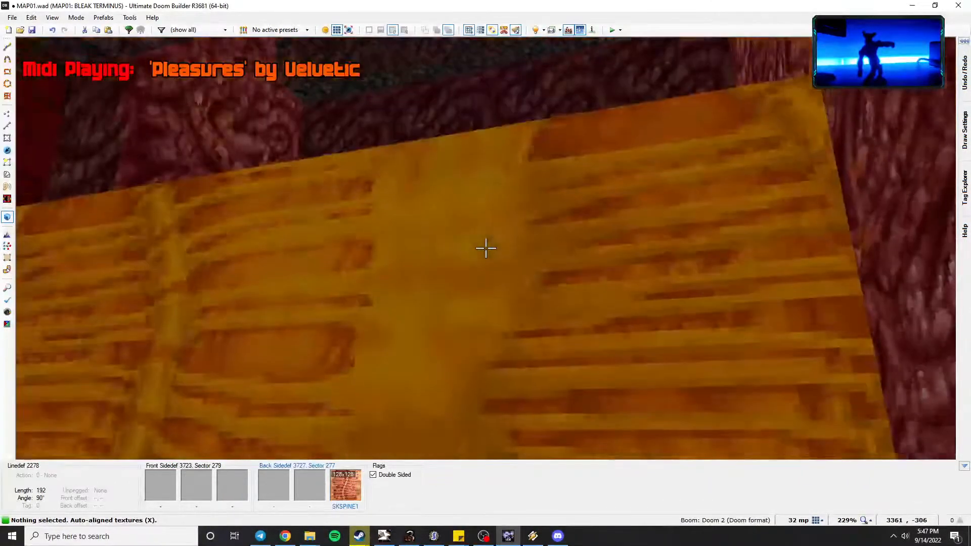
{"action": "left_click", "coordinate": [485, 248]}
{"action": "scroll", "coordinate": [485, 248], "scroll_direction": "down", "scroll_amount": 16}
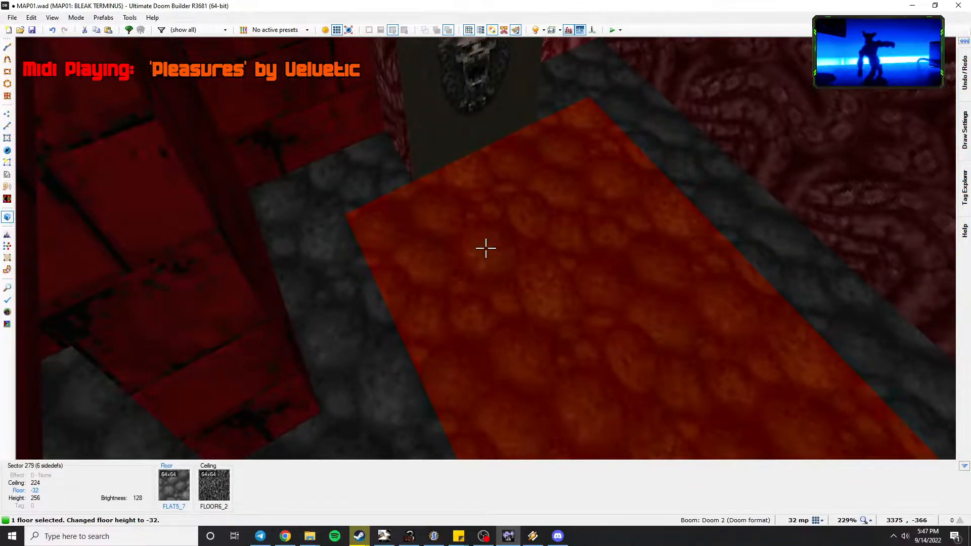
{"action": "left_click", "coordinate": [486, 248]}
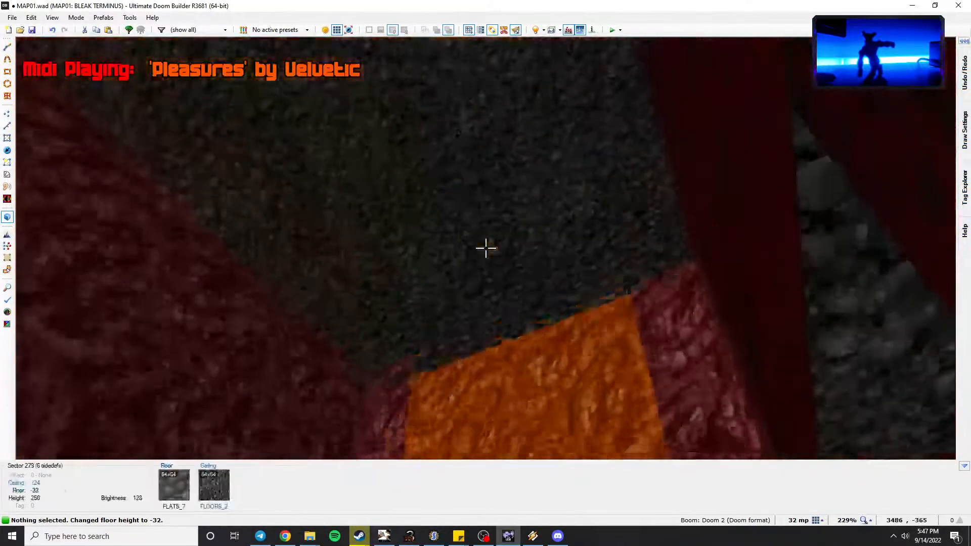
Set the corner room's west doorway to ceiling height 248 and floor height 96, matching the adjoining corridor sector.
{"action": "key", "text": "w"}
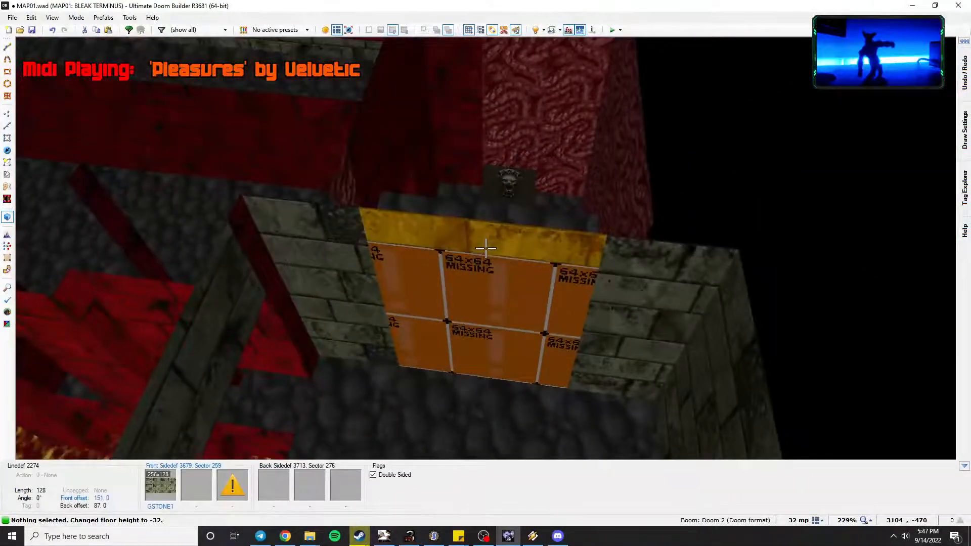
{"action": "left_click", "coordinate": [485, 248]}
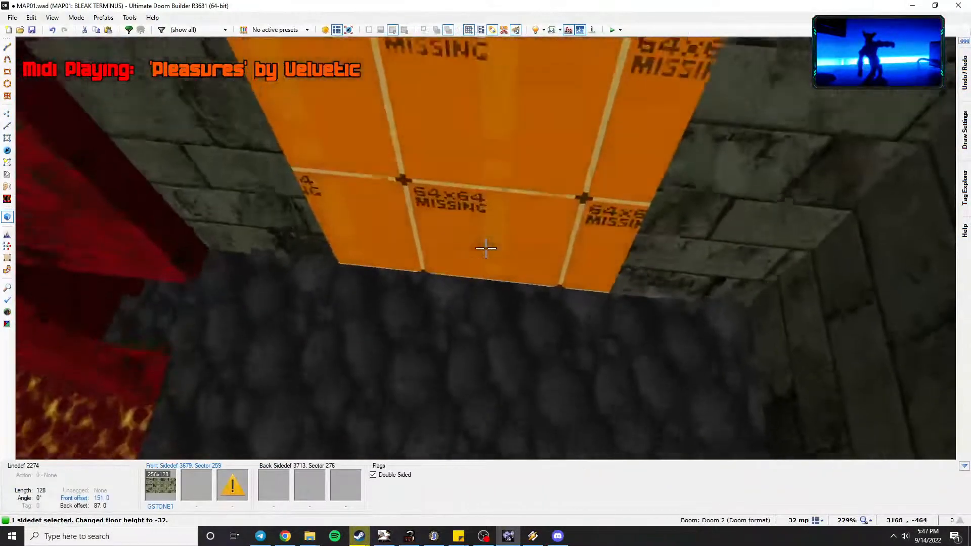
{"action": "key", "text": "w"}
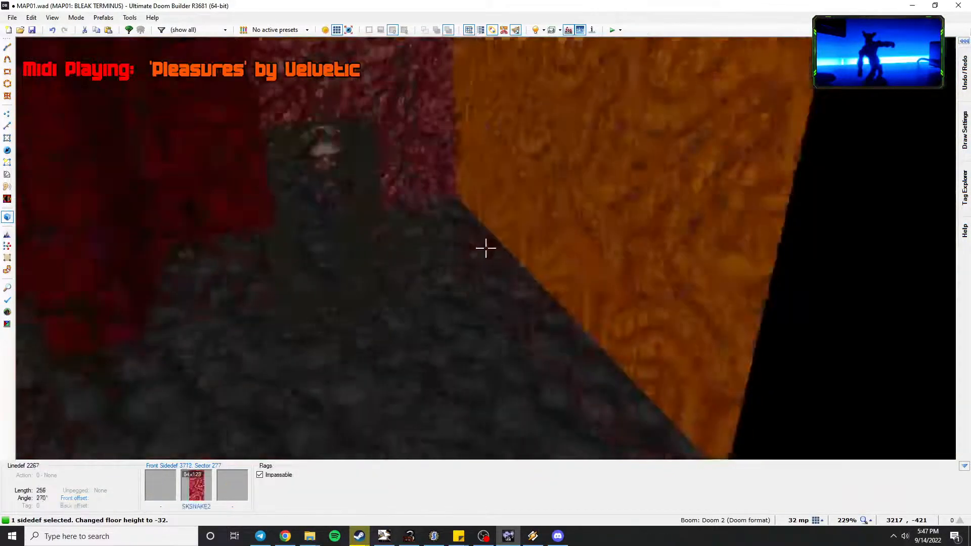
{"action": "key", "text": "q"}
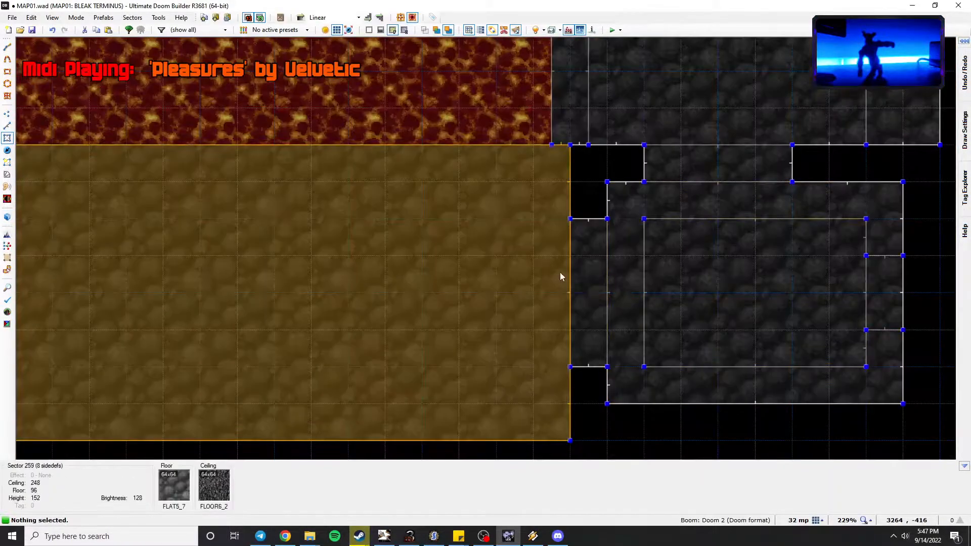
{"action": "left_click", "coordinate": [594, 264]}
{"action": "right_click", "coordinate": [584, 262]}
{"action": "key", "text": "Escape"}
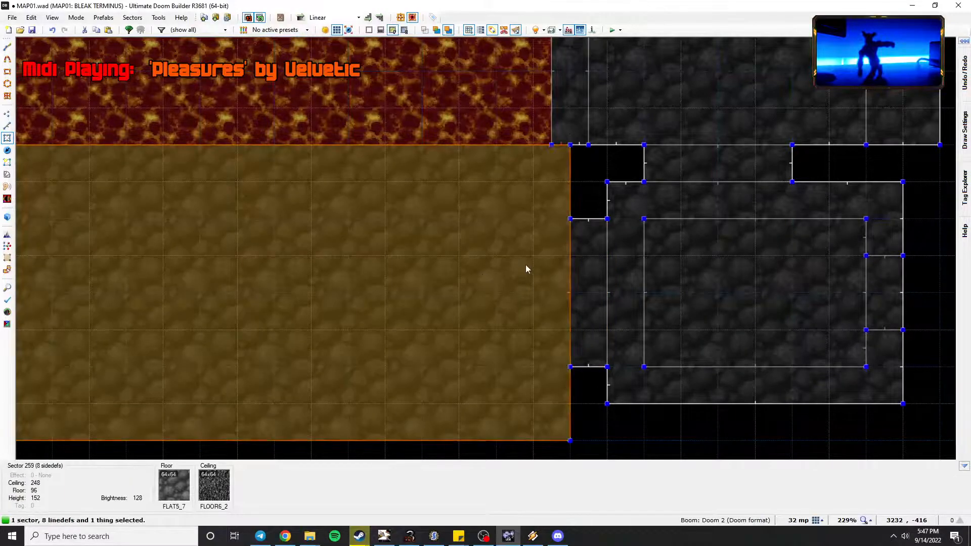
{"action": "right_click", "coordinate": [525, 268]}
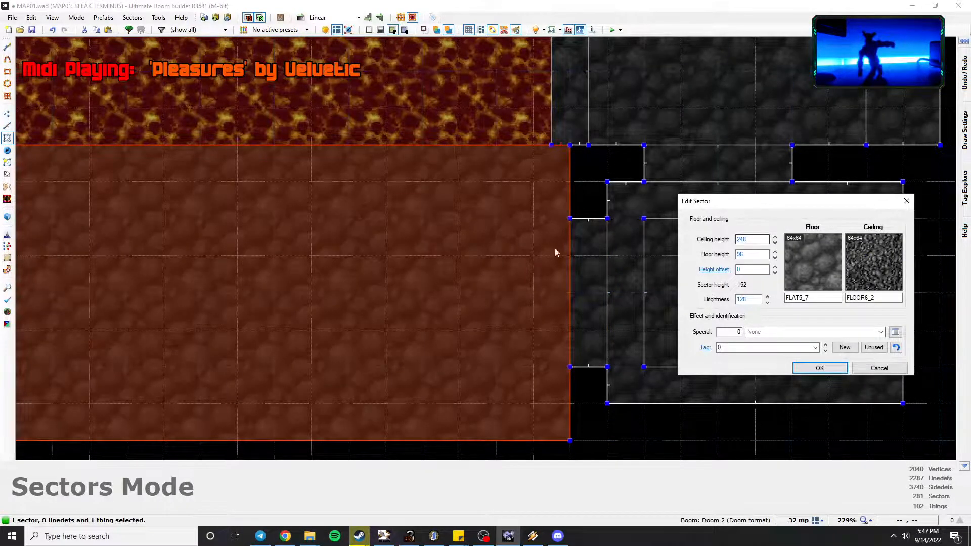
{"action": "key", "text": "Escape"}
{"action": "left_click", "coordinate": [587, 268]}
{"action": "right_click", "coordinate": [585, 267]}
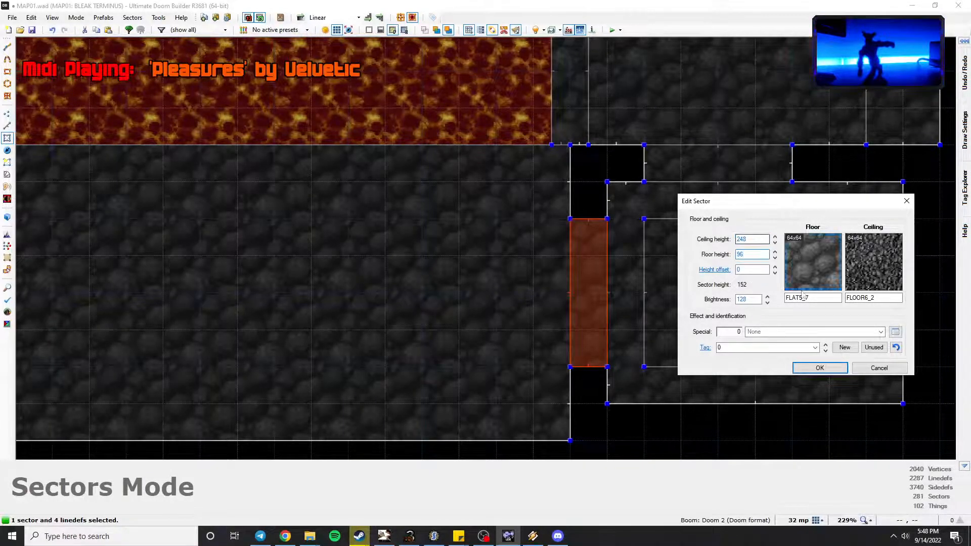
{"action": "left_click", "coordinate": [808, 369]}
Lower the west doorway's ceiling to 224.
{"action": "key", "text": "w"}
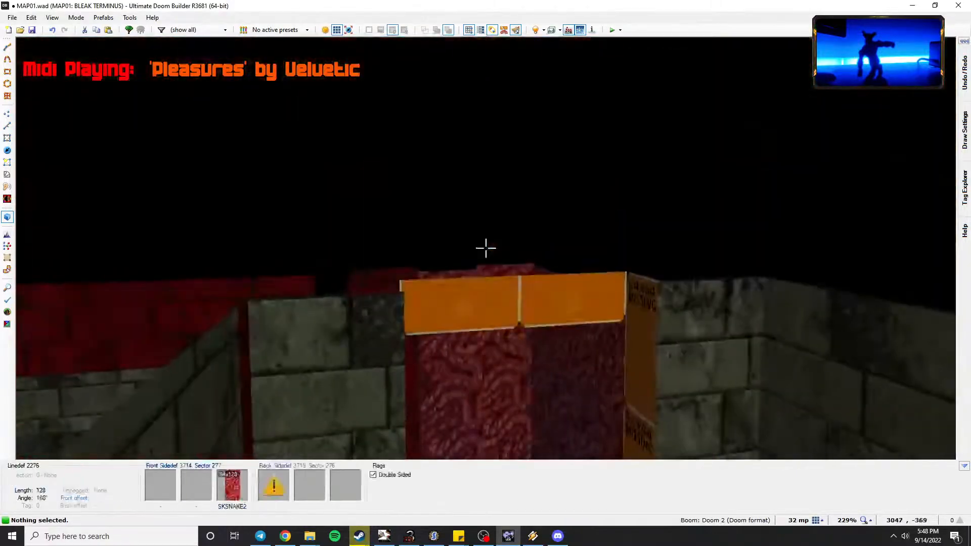
{"action": "key", "text": "e"}
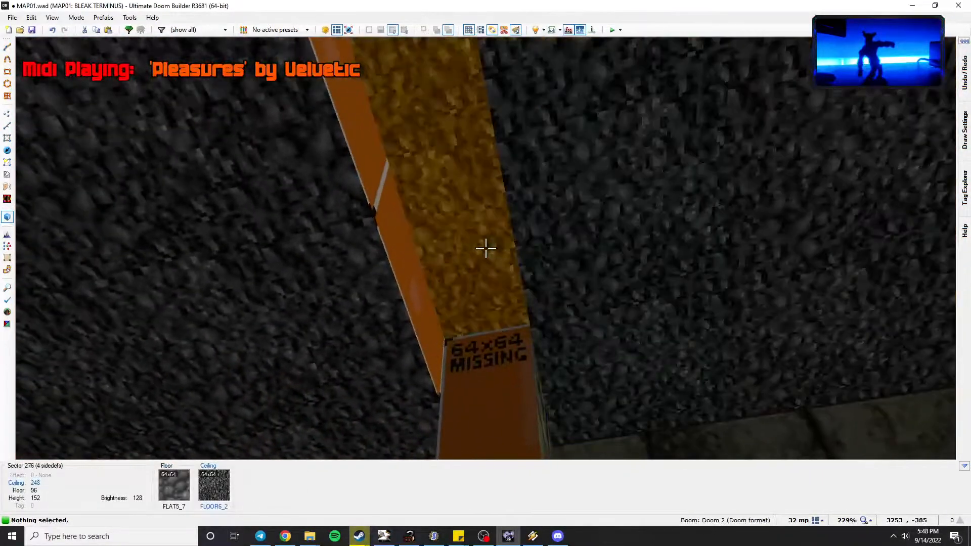
{"action": "left_click", "coordinate": [485, 248]}
{"action": "scroll", "coordinate": [486, 248], "scroll_direction": "down", "scroll_amount": 3}
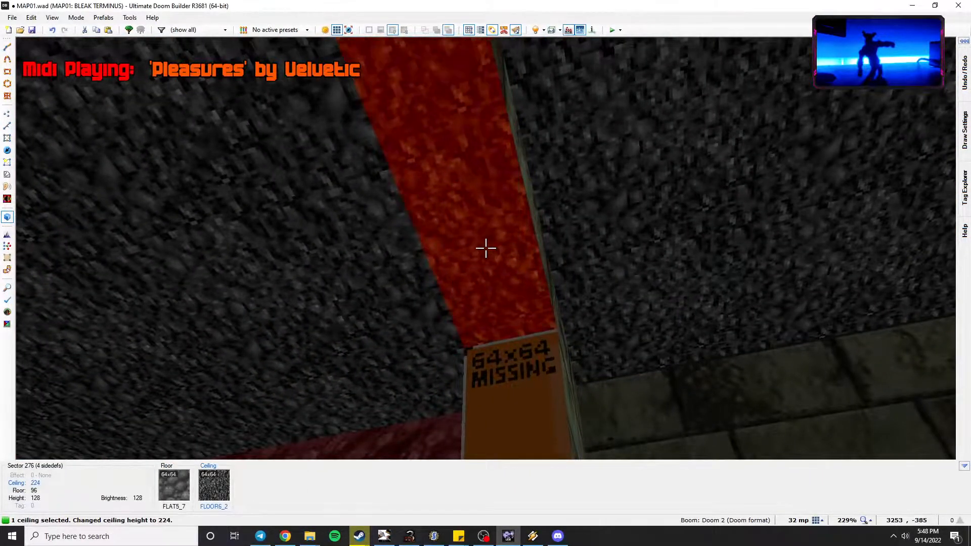
{"action": "left_click", "coordinate": [485, 248]}
Copy GSTONE1 from the corridor wall beside the west doorway and paste it onto the doorway's untextured side.
{"action": "key", "text": "d"}
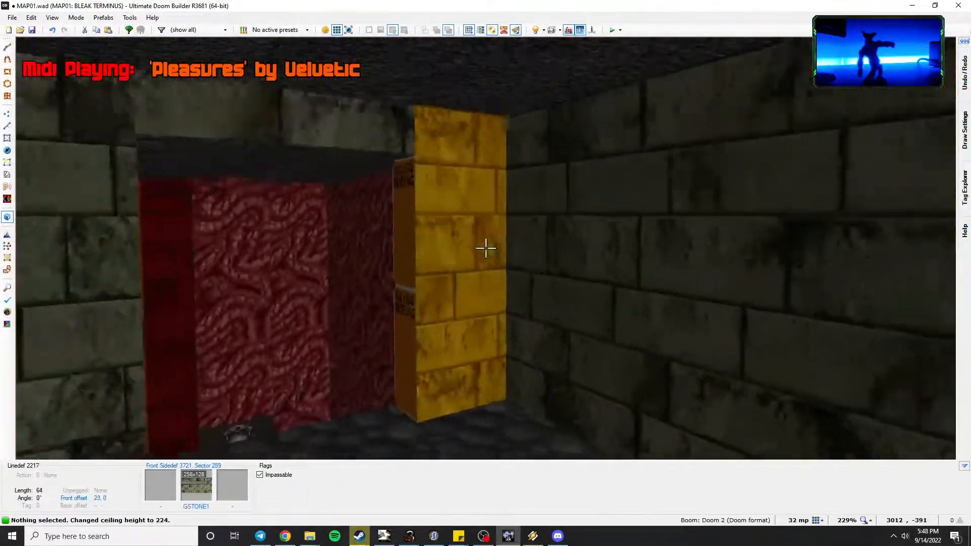
{"action": "key", "text": "ctrl+c"}
{"action": "middle_click", "coordinate": [485, 248], "text": "shift"}
Lower the corner room's raised inner rectangle to floor height -32 and clear the selection.
{"action": "key", "text": "e"}
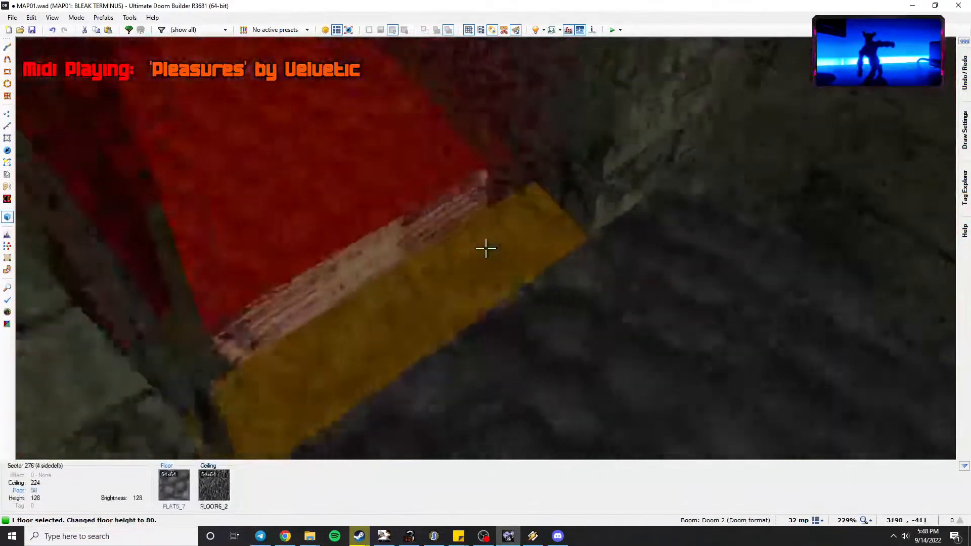
{"action": "key", "text": "w"}
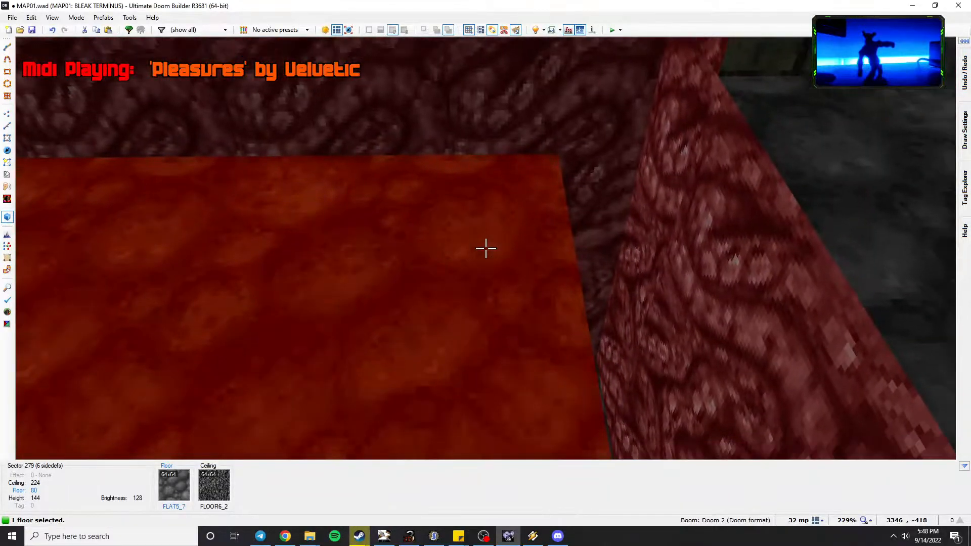
{"action": "key", "text": "d"}
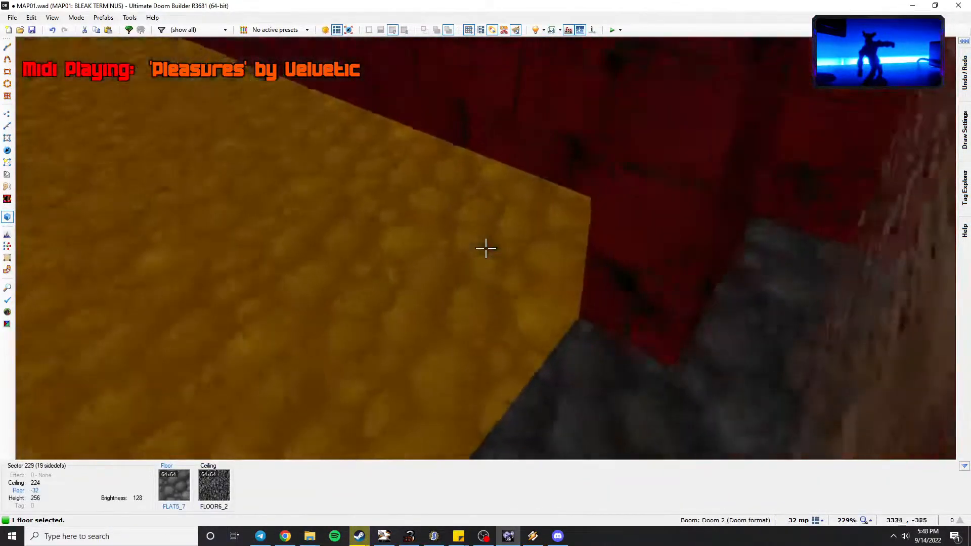
{"action": "key", "text": "s"}
{"action": "key", "text": "w"}
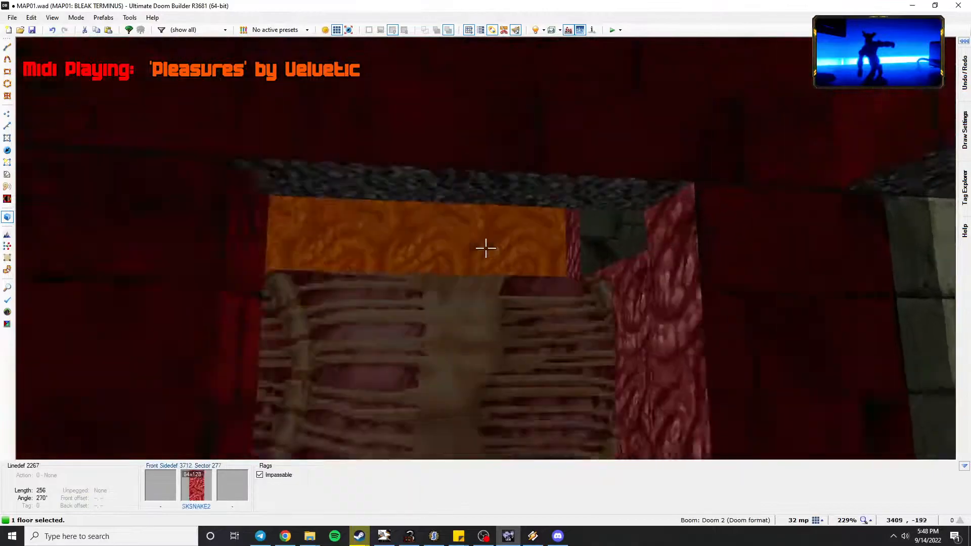
{"action": "key", "text": "s"}
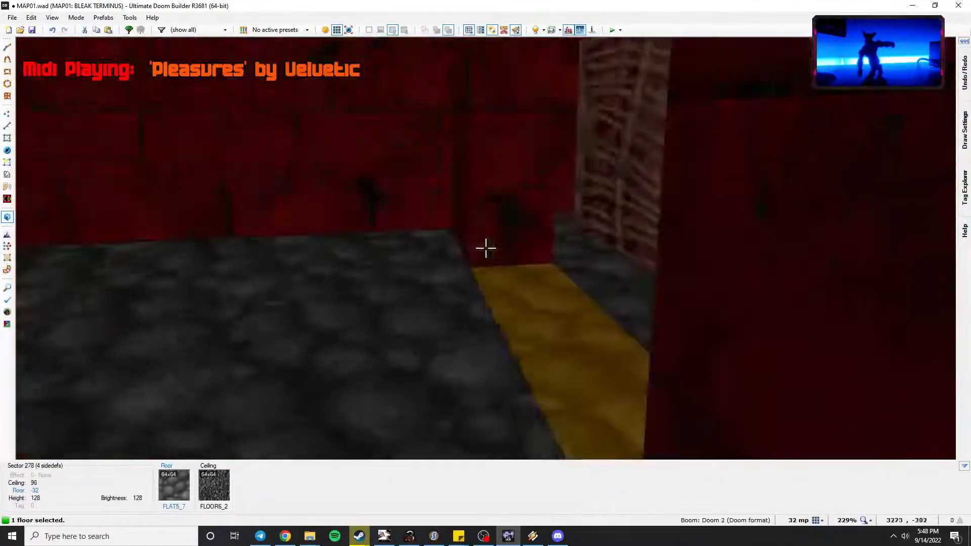
{"action": "scroll", "coordinate": [485, 248], "scroll_direction": "down", "scroll_amount": 1}
{"action": "scroll", "coordinate": [485, 248], "scroll_direction": "down", "scroll_amount": 1}
{"action": "key", "text": "c"}
Draw a 128 by 16 rectangle across the middle of the north doorway on a finer grid.
{"action": "key", "text": "w"}
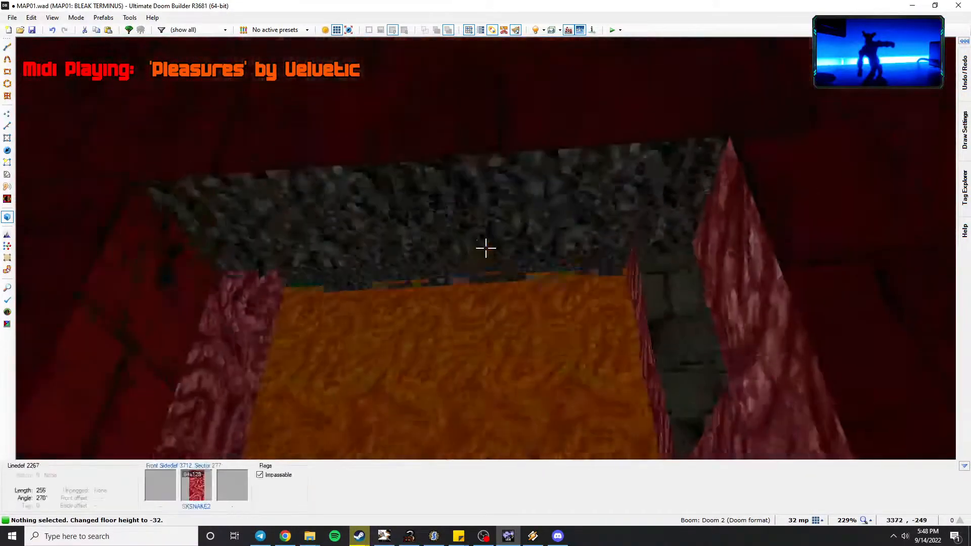
{"action": "key", "text": "q"}
{"action": "middle_click_drag", "start_coordinate": [250, 255], "coordinate": [346, 327]}
{"action": "middle_click_drag", "start_coordinate": [430, 228], "coordinate": [349, 94]}
{"action": "key", "text": "bracketleft"}
{"action": "left_click", "coordinate": [6, 71]}
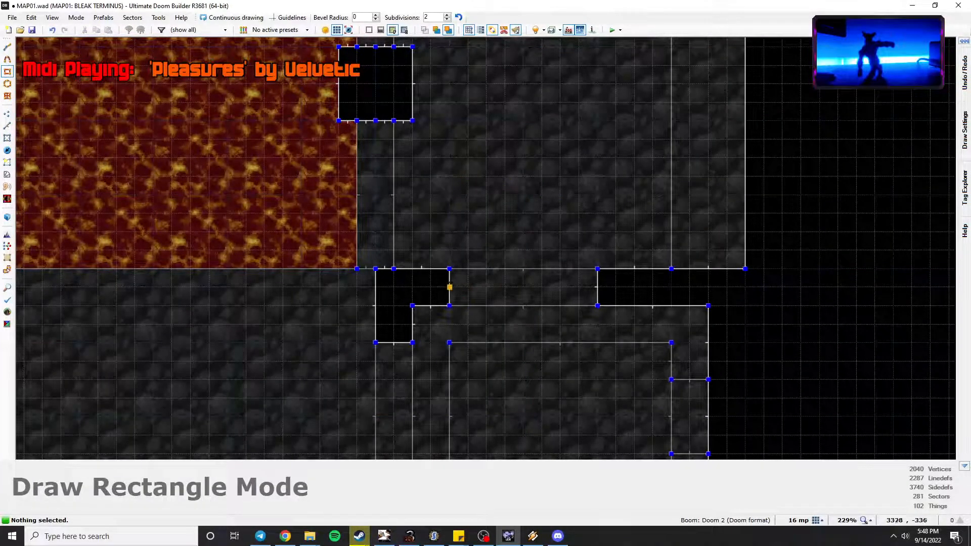
{"action": "left_click_drag", "start_coordinate": [450, 269], "coordinate": [597, 305]}
{"action": "key", "text": "bracketleft"}
Draw a matching 16 by 128 rectangle down the middle of the west doorway.
{"action": "middle_click_drag", "start_coordinate": [552, 269], "coordinate": [563, 203]}
{"action": "left_click", "coordinate": [6, 72]}
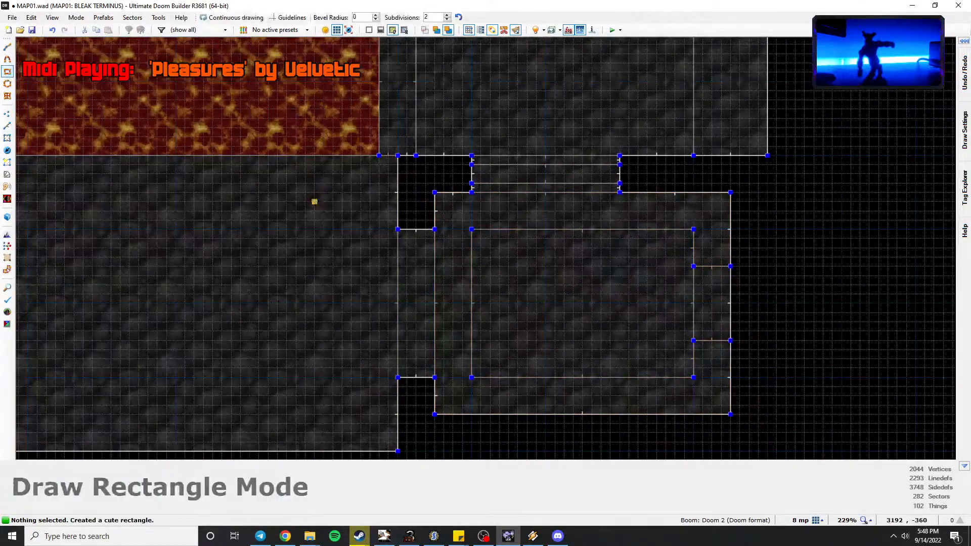
{"action": "left_click", "coordinate": [397, 229]}
{"action": "key", "text": "Escape"}
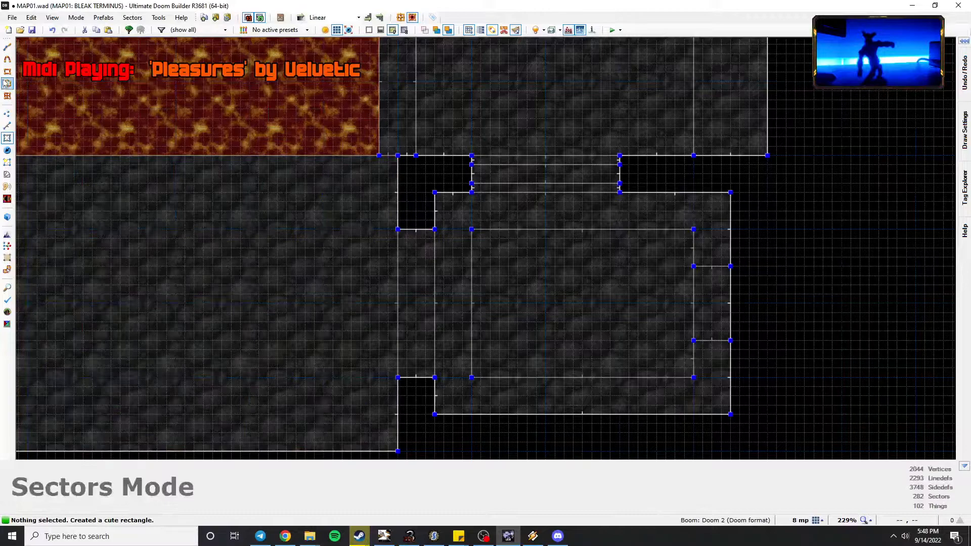
{"action": "left_click", "coordinate": [6, 72]}
{"action": "left_click_drag", "start_coordinate": [406, 229], "coordinate": [424, 373]}
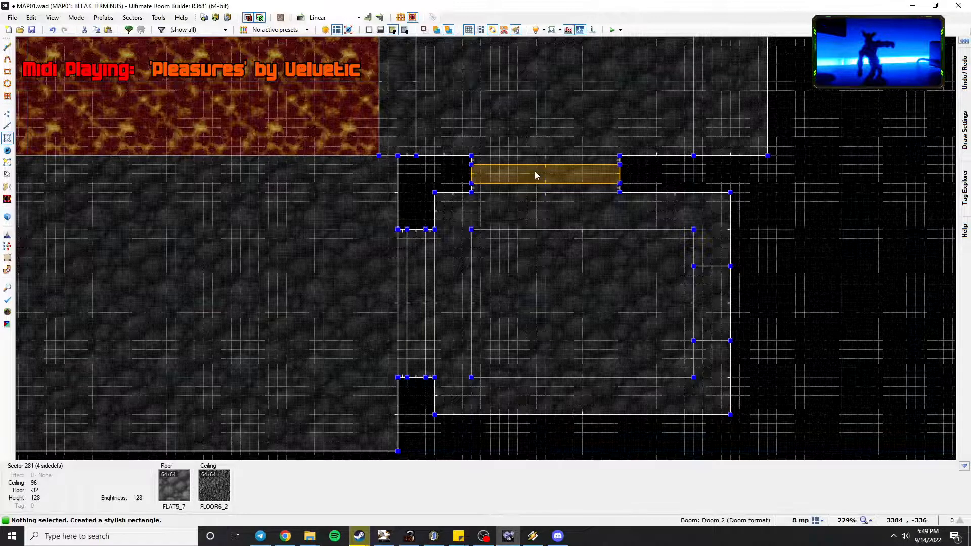
Make both thin doorway sectors into BIGDOOR7 doors with METAL tracks, CEIL5_2 ceilings and FLAT5_7 floors.
{"action": "key", "text": "ctrl+d"}
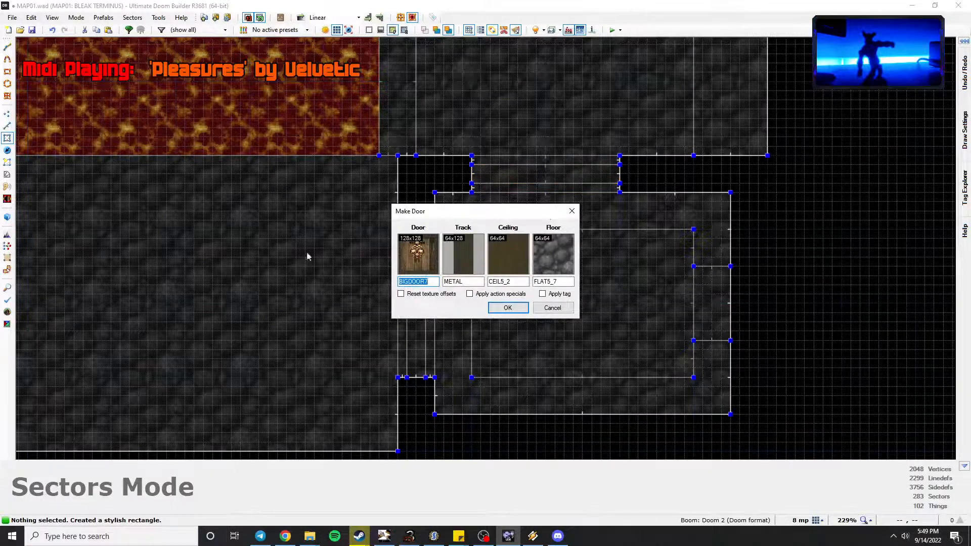
{"action": "left_click", "coordinate": [507, 307]}
{"action": "right_click", "coordinate": [419, 282]}
{"action": "key", "text": "Escape"}
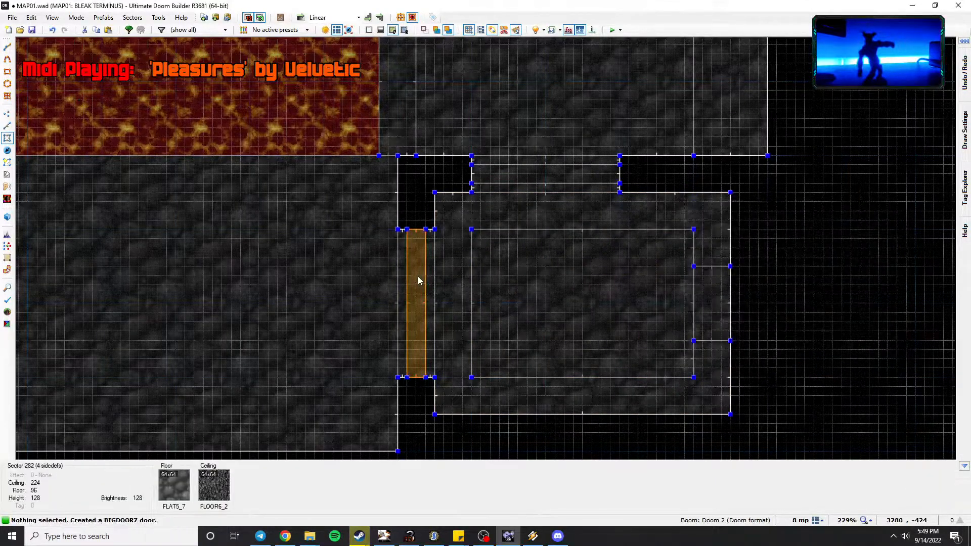
{"action": "key", "text": "ctrl+d"}
{"action": "left_click", "coordinate": [508, 309]}
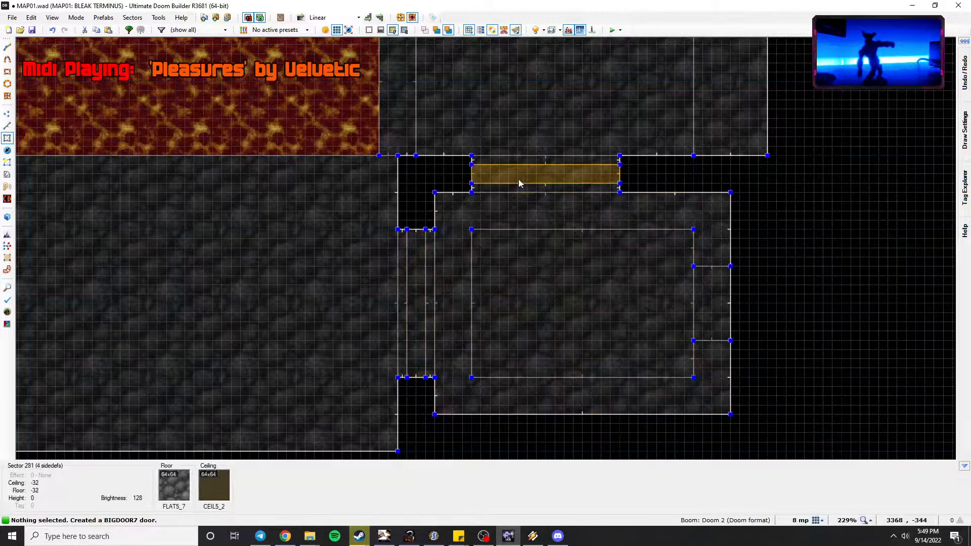
Inspect the new north door in the 3D view and save the map.
{"action": "key", "text": "q"}
{"action": "key", "text": "w"}
{"action": "key", "text": "s"}
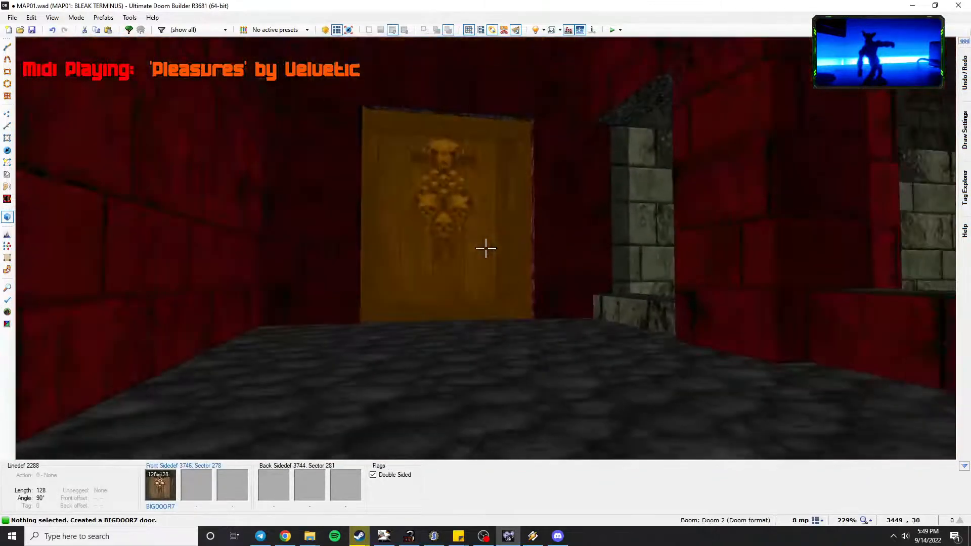
{"action": "key", "text": "w"}
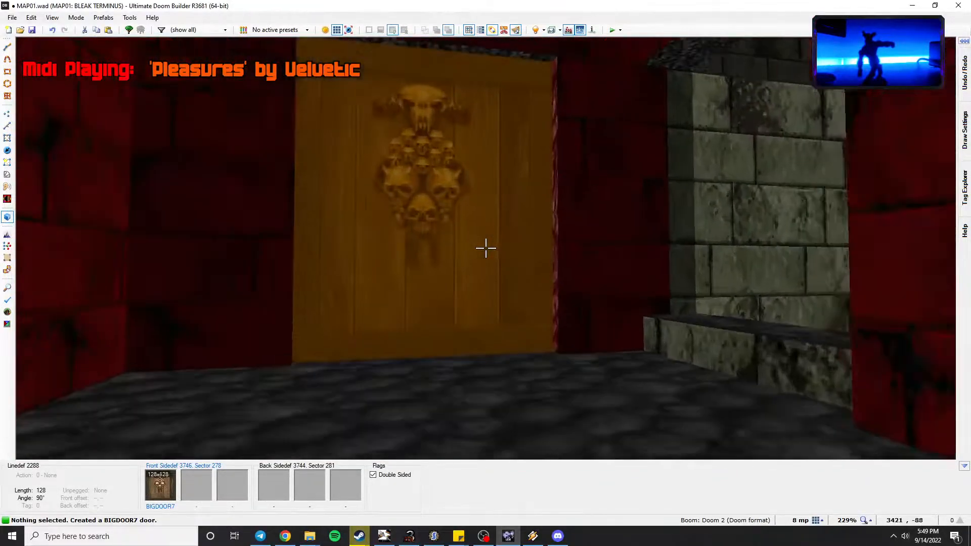
{"action": "key", "text": "s"}
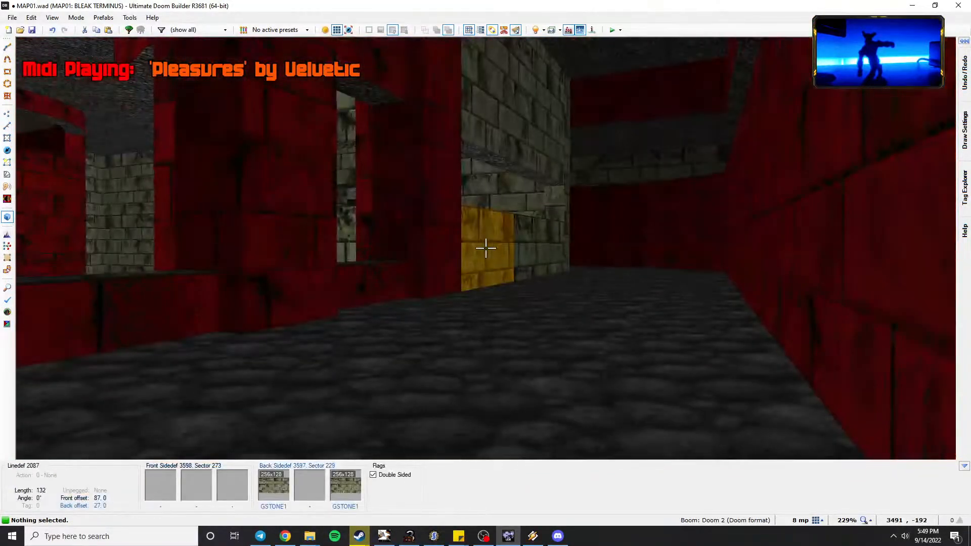
{"action": "key", "text": "ctrl+s"}
{"action": "key", "text": "w"}
{"action": "key", "text": "w"}
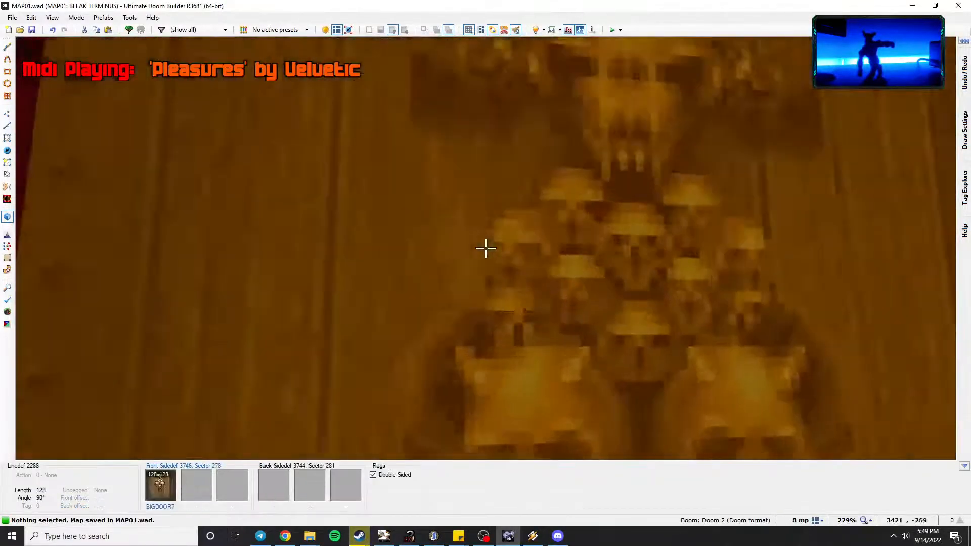
Assign the new tag 11 to the corner room's inner rectangle sector.
{"action": "key", "text": "q"}
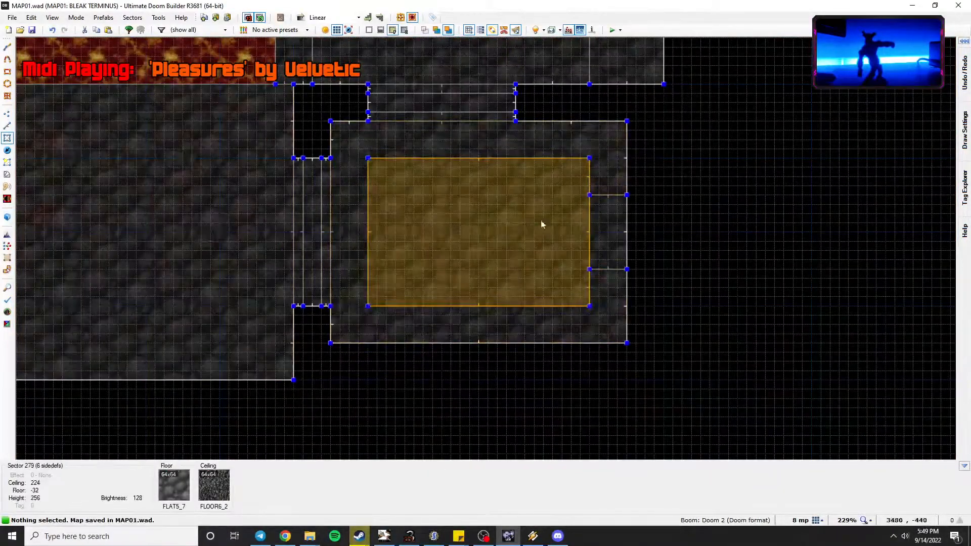
{"action": "right_click", "coordinate": [517, 207]}
{"action": "left_click", "coordinate": [844, 347]}
{"action": "left_click", "coordinate": [819, 368]}
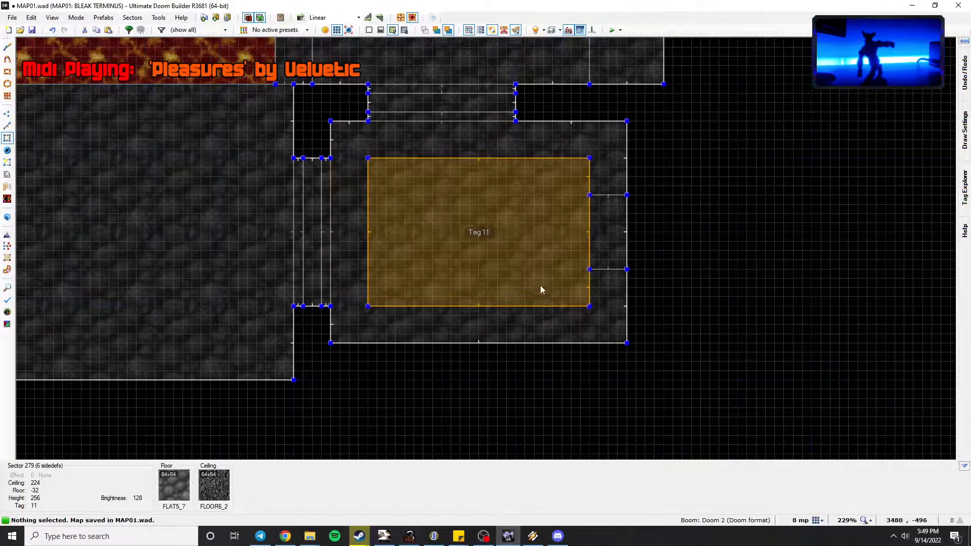
Draw a 32 by 16 rectangle in the void just south of the corner room and split it into two equal squares.
{"action": "key", "text": "l"}
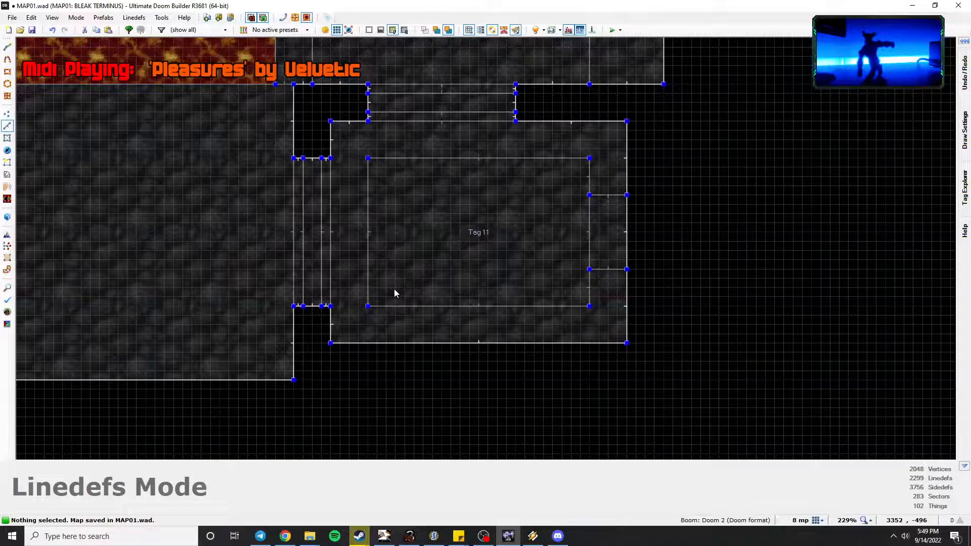
{"action": "left_click", "coordinate": [7, 71]}
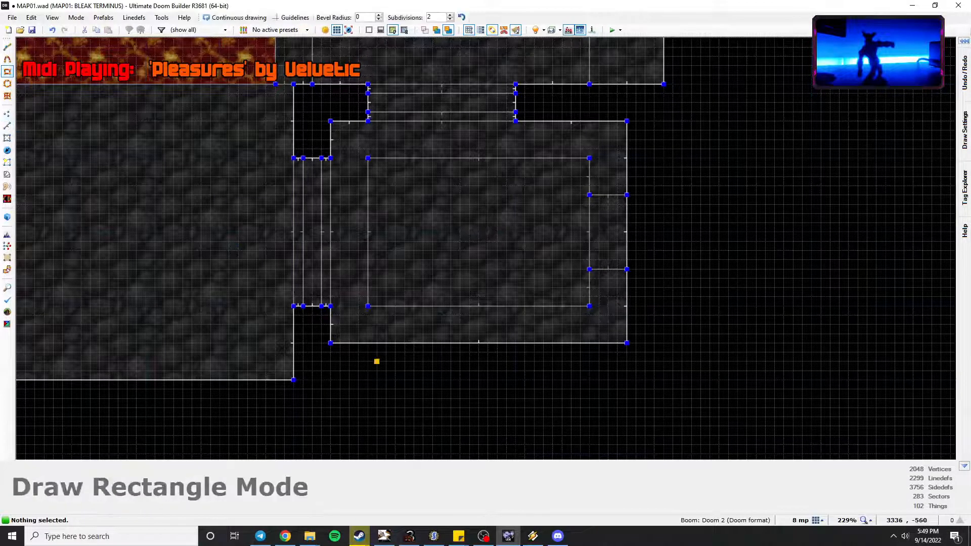
{"action": "middle_click_drag", "start_coordinate": [376, 361], "coordinate": [330, 224]}
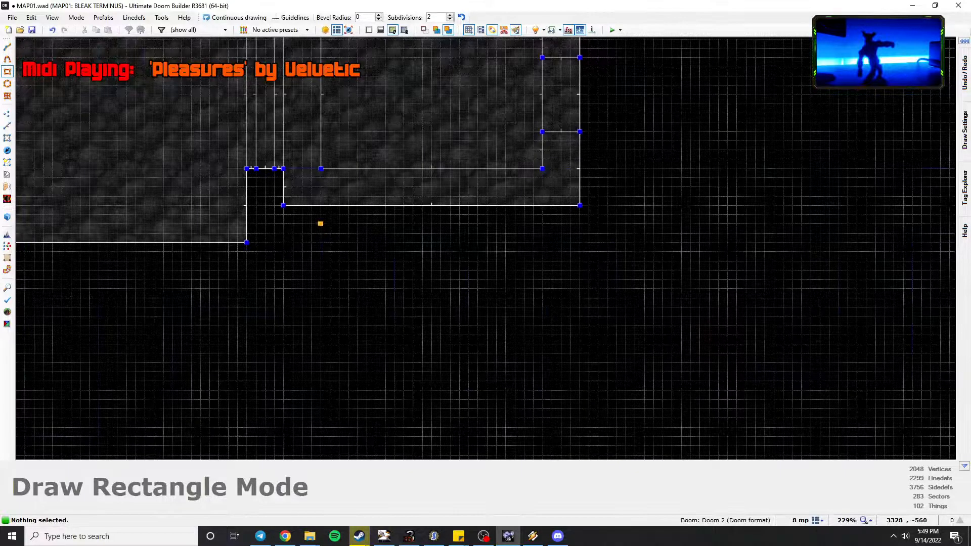
{"action": "mouse_move", "coordinate": [320, 224]}
{"action": "left_mouse_down"}
{"action": "mouse_move", "coordinate": [340, 252]}
{"action": "mouse_move", "coordinate": [339, 243]}
{"action": "left_mouse_up"}
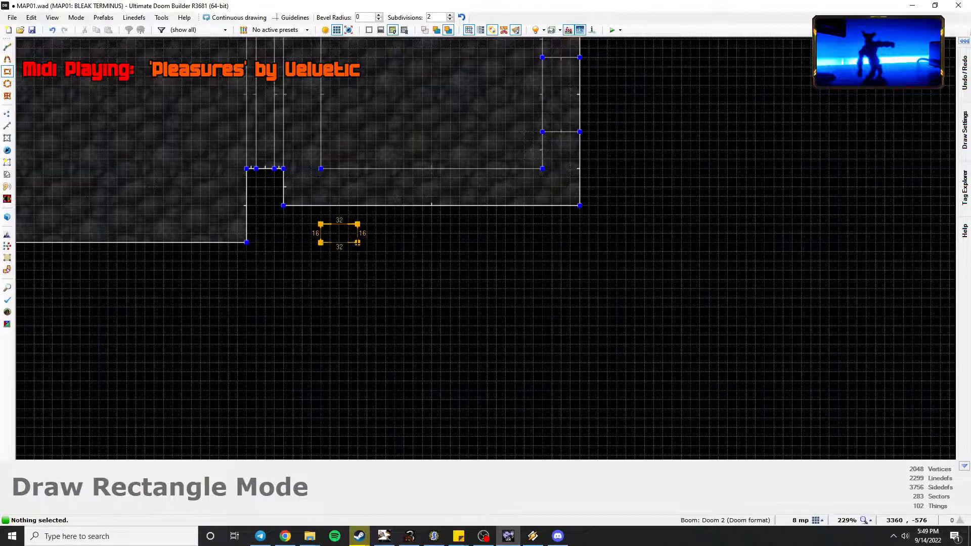
{"action": "left_click", "coordinate": [358, 243]}
{"action": "left_click", "coordinate": [7, 47]}
{"action": "left_click", "coordinate": [339, 224]}
{"action": "left_click", "coordinate": [339, 243]}
{"action": "right_click", "coordinate": [339, 243]}
Assign tag 11 to the western square of the small divided rectangle south of the corner room.
{"action": "key", "text": "s"}
{"action": "right_click", "coordinate": [329, 235]}
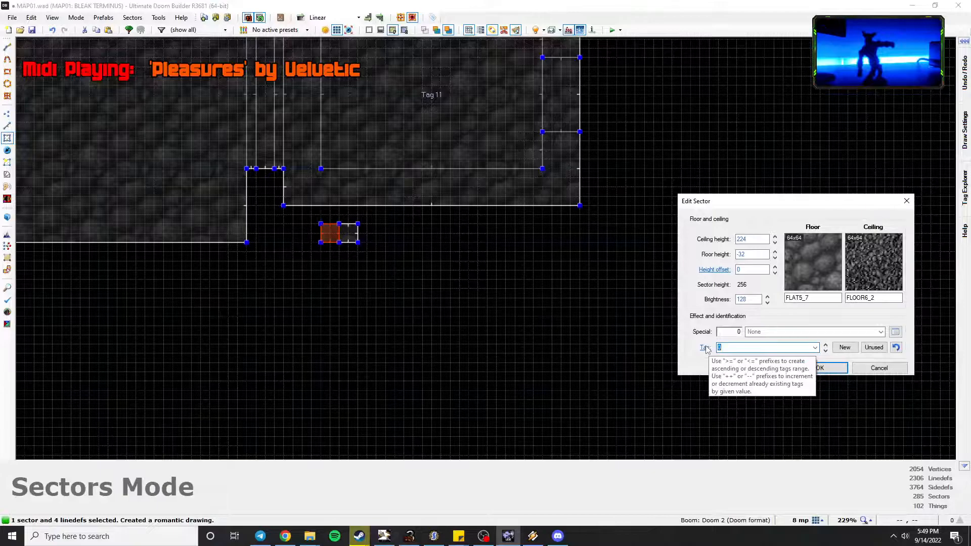
{"action": "type", "text": "11"}
{"action": "key", "text": "Return"}
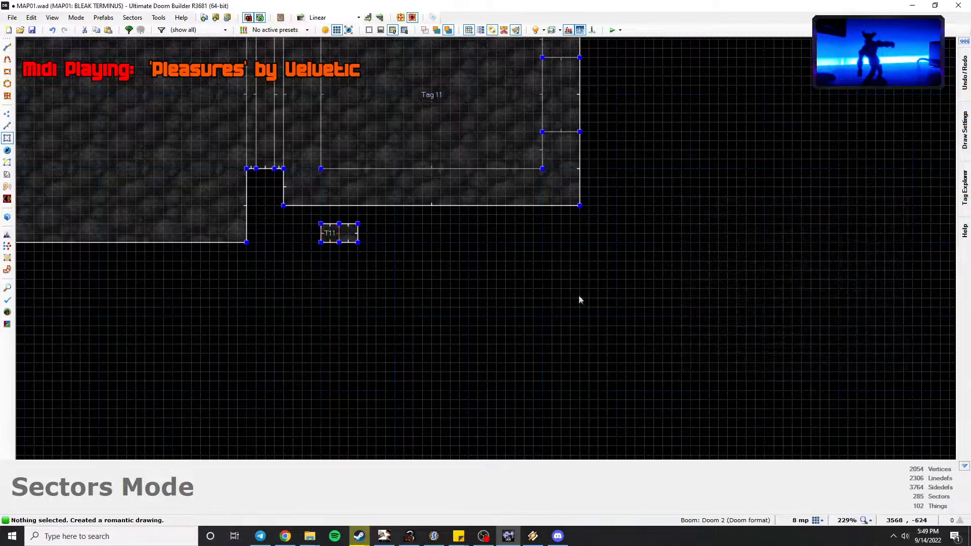
Set the floor height of the thin frame sector on both sides of the west door to 104.
{"action": "middle_click_drag", "start_coordinate": [238, 192], "coordinate": [300, 207]}
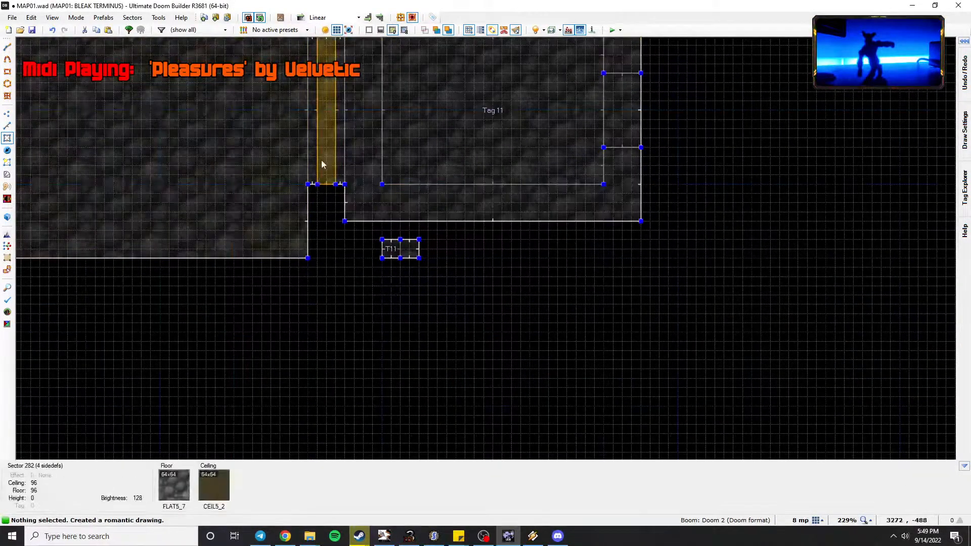
{"action": "middle_click_drag", "start_coordinate": [332, 176], "coordinate": [333, 193]}
{"action": "right_click", "coordinate": [332, 192]}
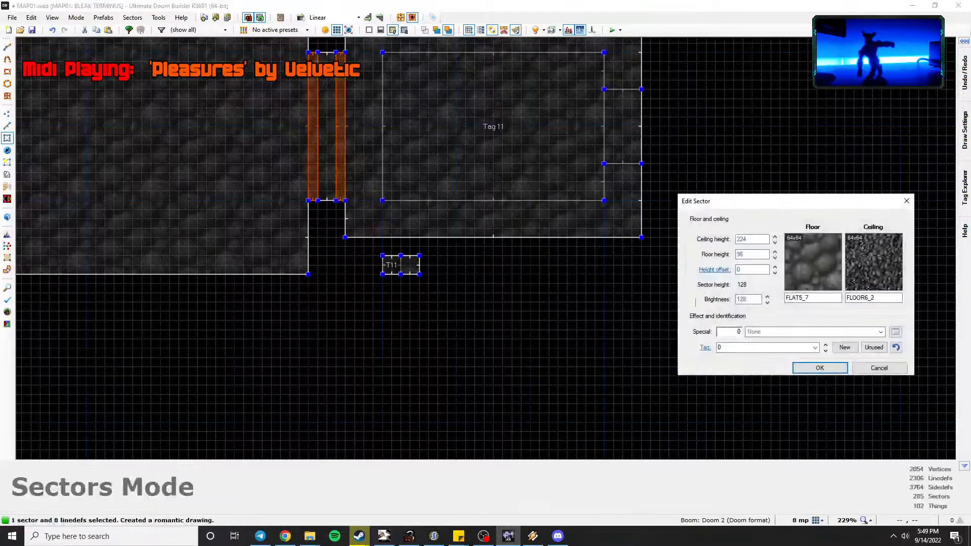
{"action": "left_click_drag", "start_coordinate": [752, 255], "coordinate": [731, 254]}
{"action": "type", "text": "104"}
{"action": "key", "text": "Return"}
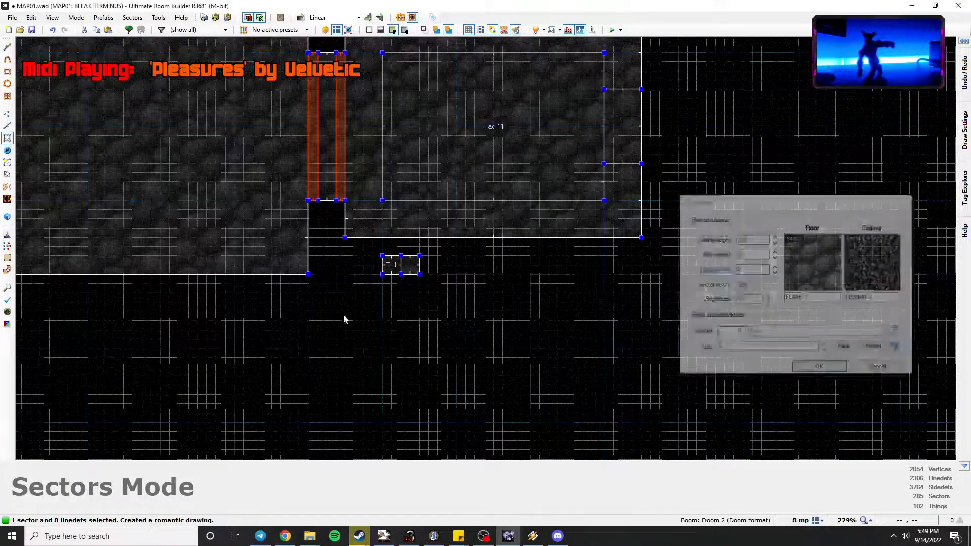
Set the floor height of the untagged eastern control square to 96.
{"action": "right_click", "coordinate": [407, 270]}
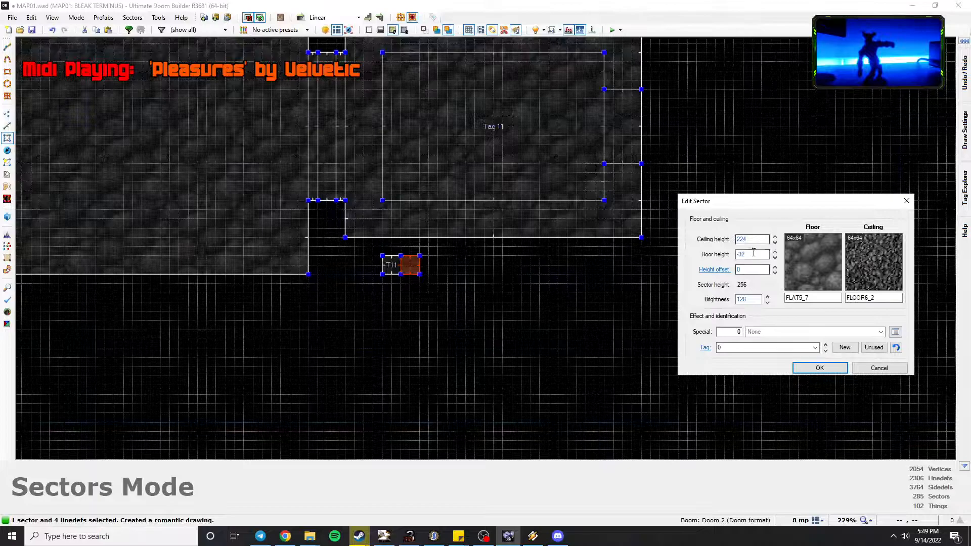
{"action": "double_click", "coordinate": [751, 255]}
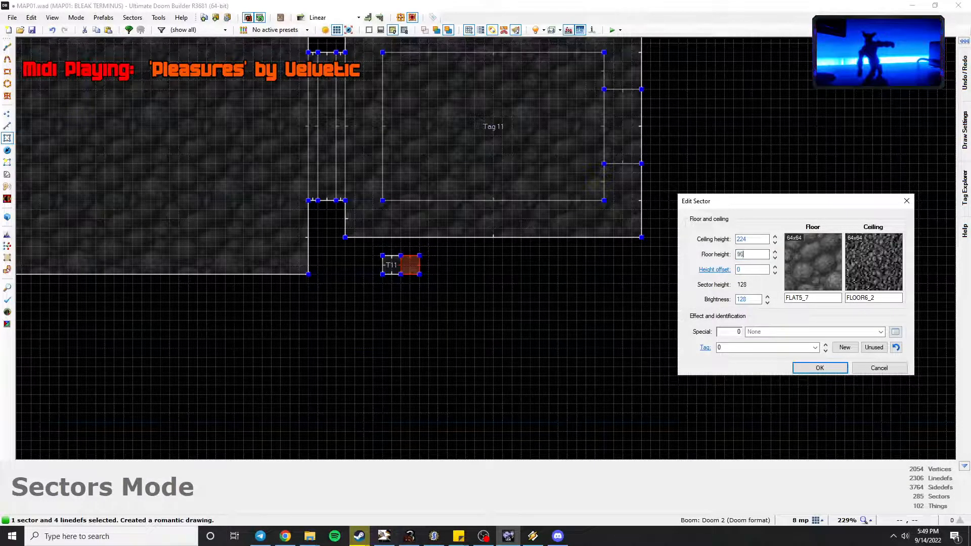
{"action": "key", "text": "Return"}
Check the tagged control square's properties and join it with the corner room's inner rectangle sector.
{"action": "right_click", "coordinate": [389, 273]}
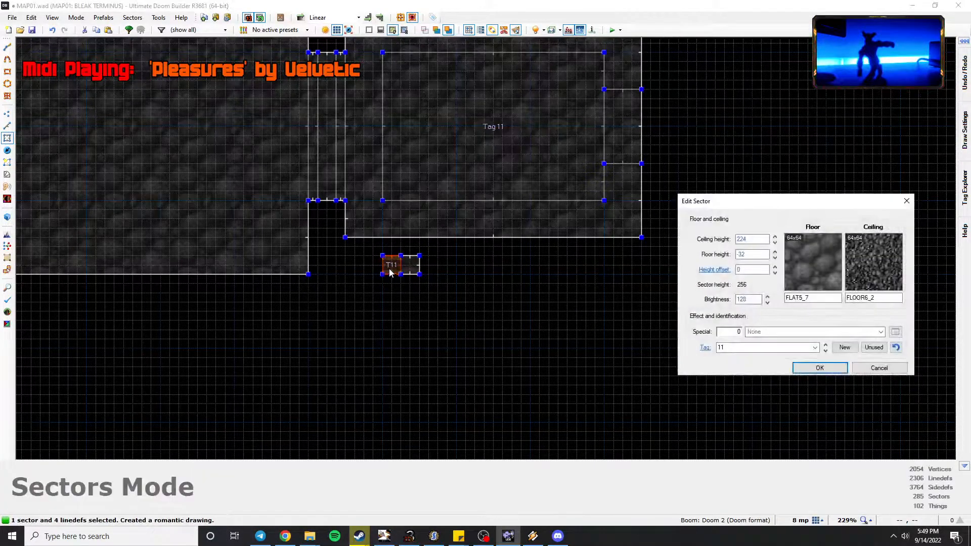
{"action": "key", "text": "Return"}
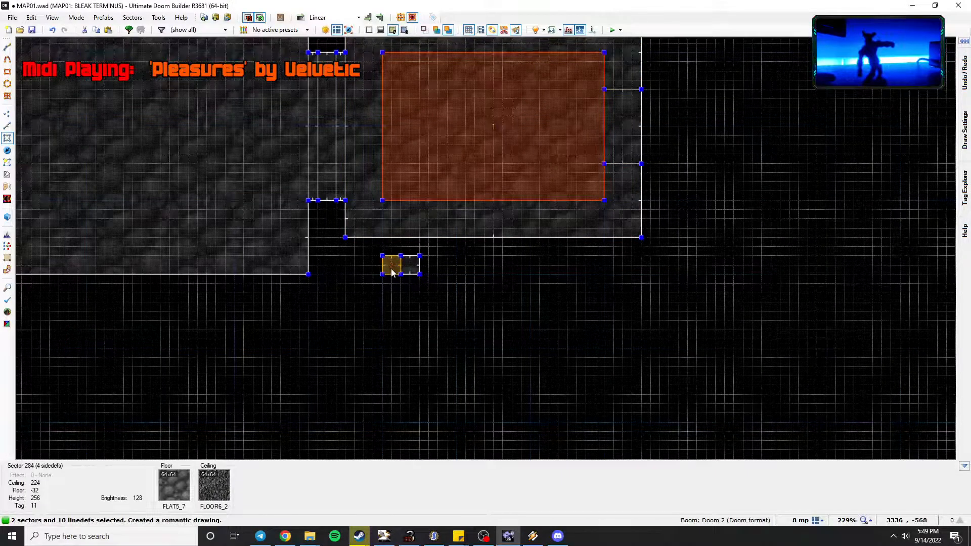
{"action": "key", "text": "j"}
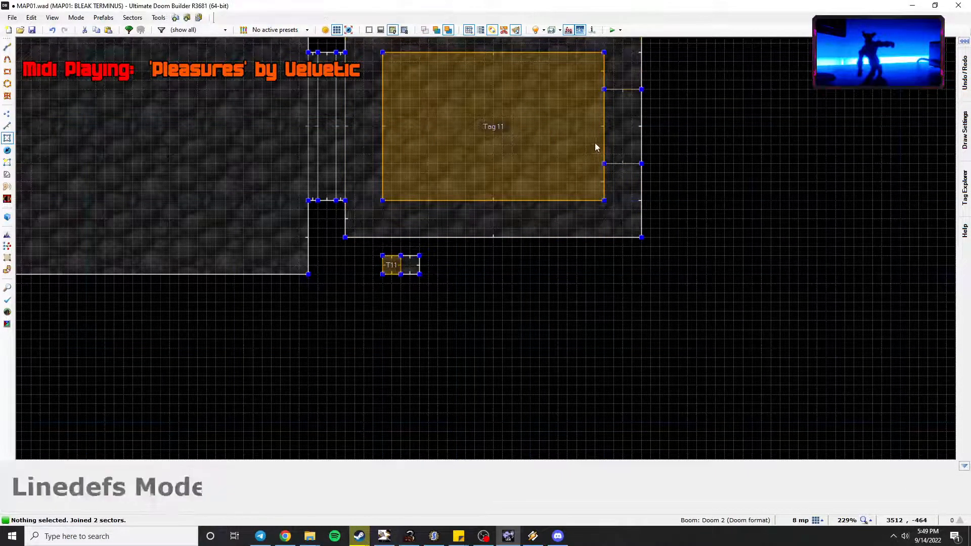
Give the SW1LION switch line on the inner floor's east edge tag 11 and browse the predefined floor actions for it.
{"action": "key", "text": "l"}
{"action": "right_click", "coordinate": [603, 135]}
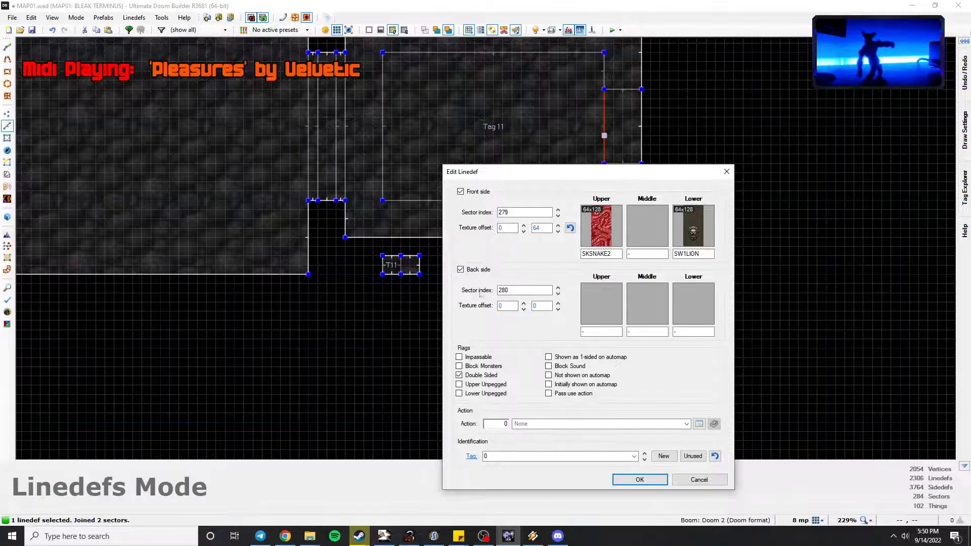
{"action": "double_click", "coordinate": [594, 454]}
{"action": "type", "text": "11"}
{"action": "left_click", "coordinate": [699, 424]}
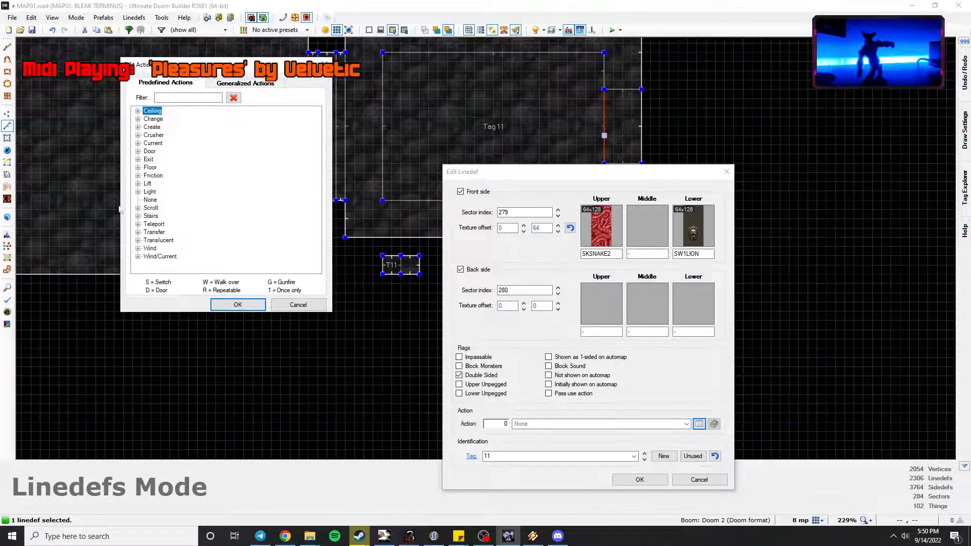
{"action": "left_click", "coordinate": [137, 168]}
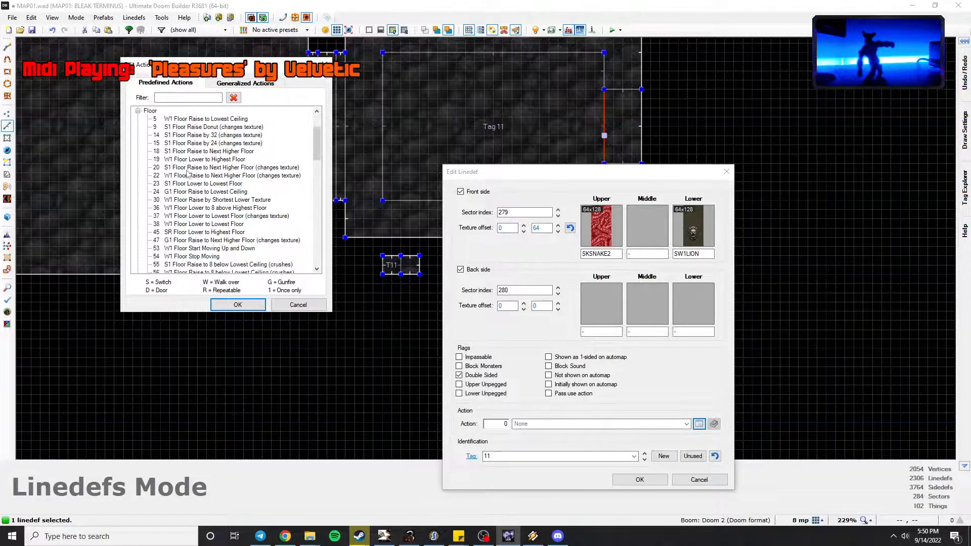
{"action": "scroll", "coordinate": [198, 226], "scroll_direction": "down", "scroll_amount": 3}
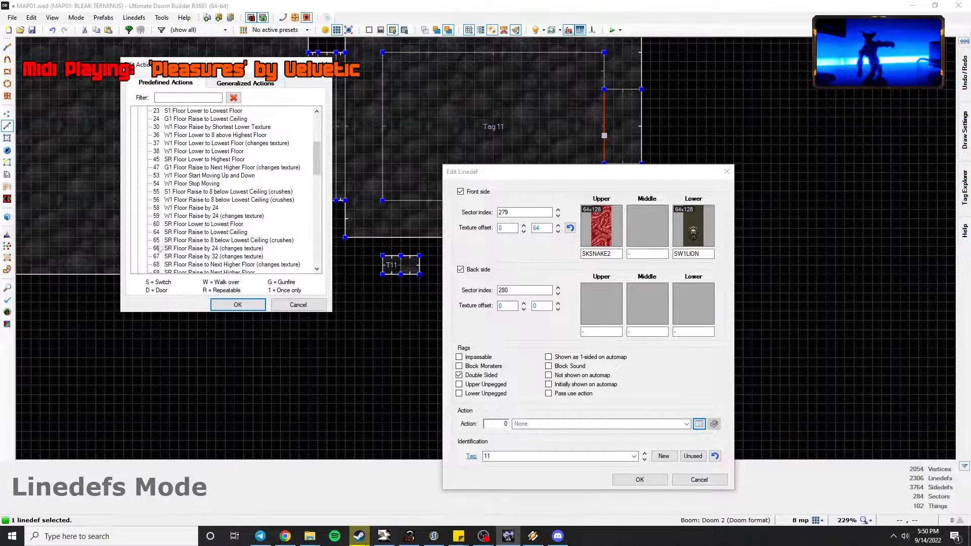
Choose a generalized Floor action for the switch line with a Switch Repeatable trigger and Normal speed.
{"action": "left_click", "coordinate": [229, 84]}
{"action": "left_click", "coordinate": [202, 110]}
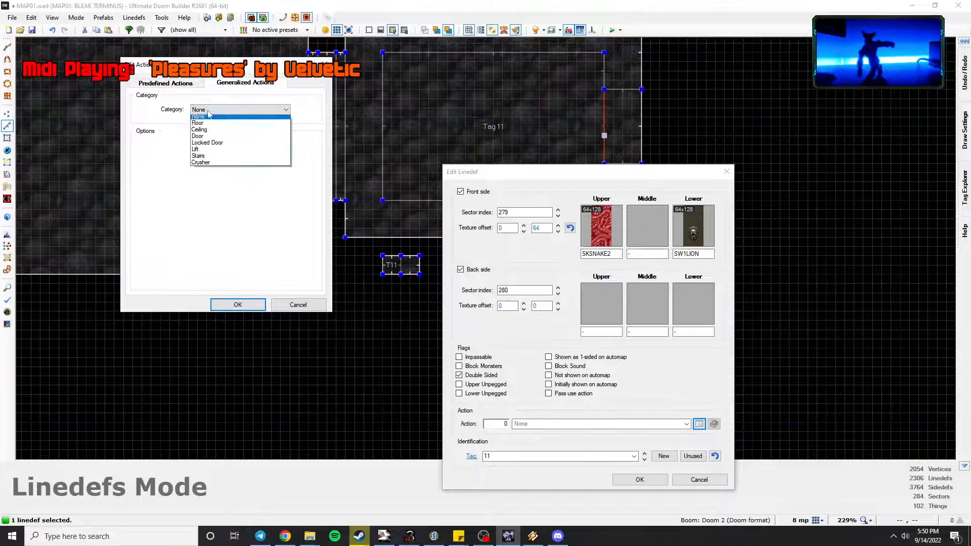
{"action": "left_click", "coordinate": [215, 126]}
{"action": "left_click", "coordinate": [225, 147]}
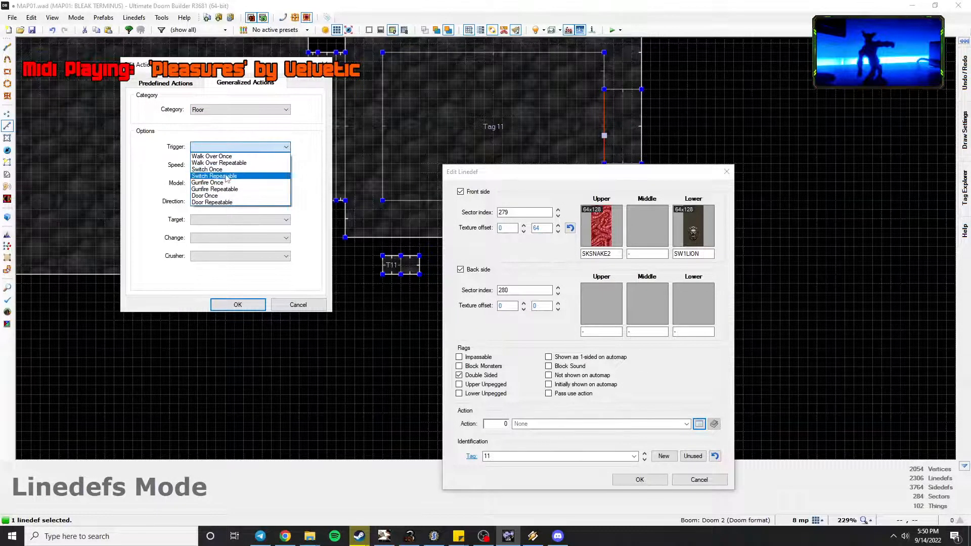
{"action": "left_click", "coordinate": [213, 175]}
{"action": "left_click", "coordinate": [215, 165]}
{"action": "left_click", "coordinate": [211, 181]}
{"action": "left_click", "coordinate": [199, 184]}
{"action": "left_click", "coordinate": [199, 184]}
Set the floor action's direction to Up, target to Highest Adjacent Floor and change to None, and apply it to the switch line.
{"action": "left_click", "coordinate": [201, 198]}
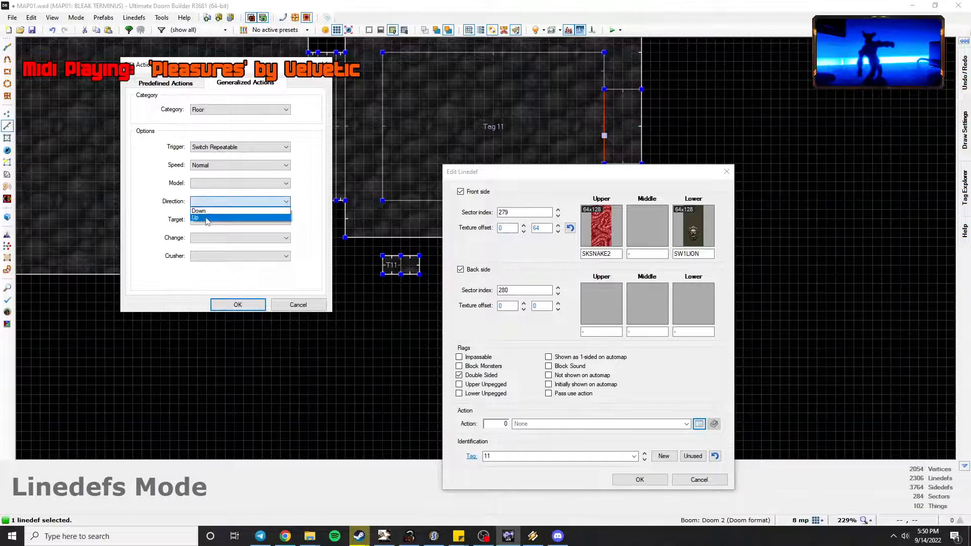
{"action": "left_click", "coordinate": [200, 218]}
{"action": "left_click", "coordinate": [255, 219]}
{"action": "left_click", "coordinate": [262, 230]}
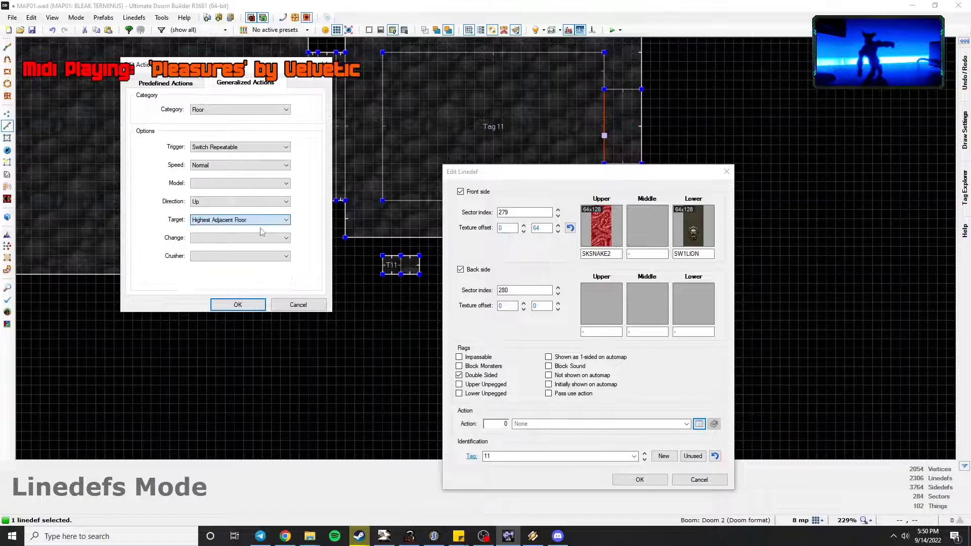
{"action": "left_click", "coordinate": [203, 241]}
{"action": "left_click", "coordinate": [205, 248]}
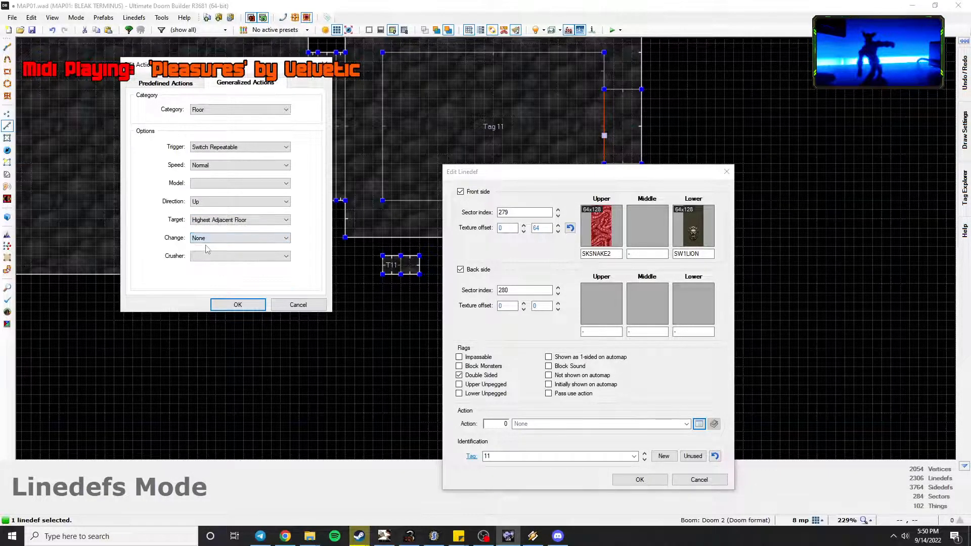
{"action": "left_click", "coordinate": [238, 304]}
{"action": "left_click", "coordinate": [639, 480]}
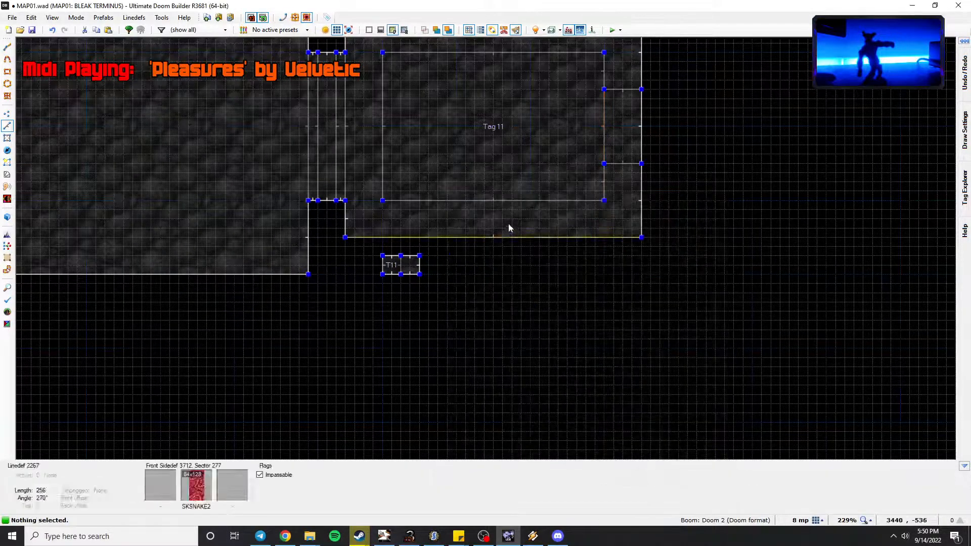
Save the map and launch a test game with monsters killed and noclip enabled through the console.
{"action": "key", "text": "ctrl+s"}
{"action": "middle_click_drag", "start_coordinate": [402, 190], "coordinate": [407, 309]}
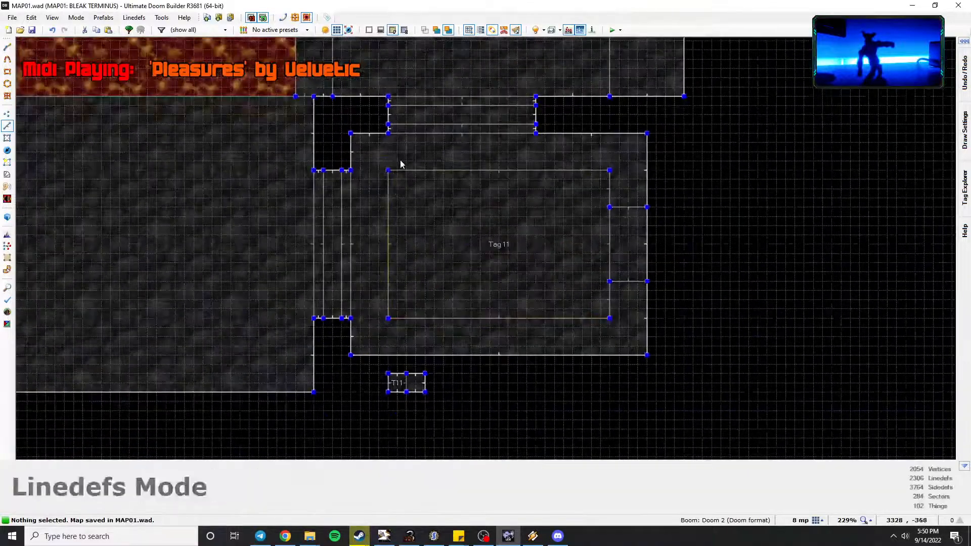
{"action": "key", "text": "w"}
{"action": "key", "text": "F9"}
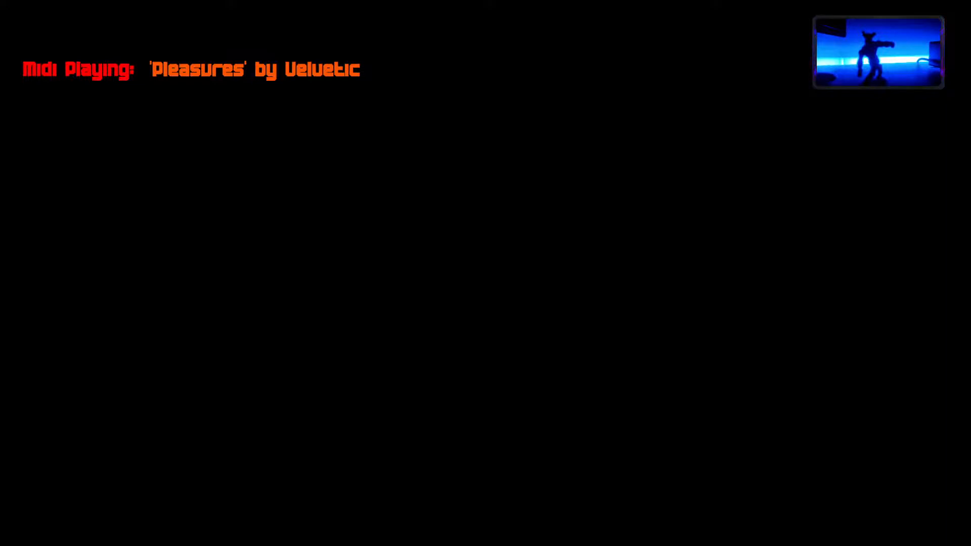
{"action": "type", "text": "no"}
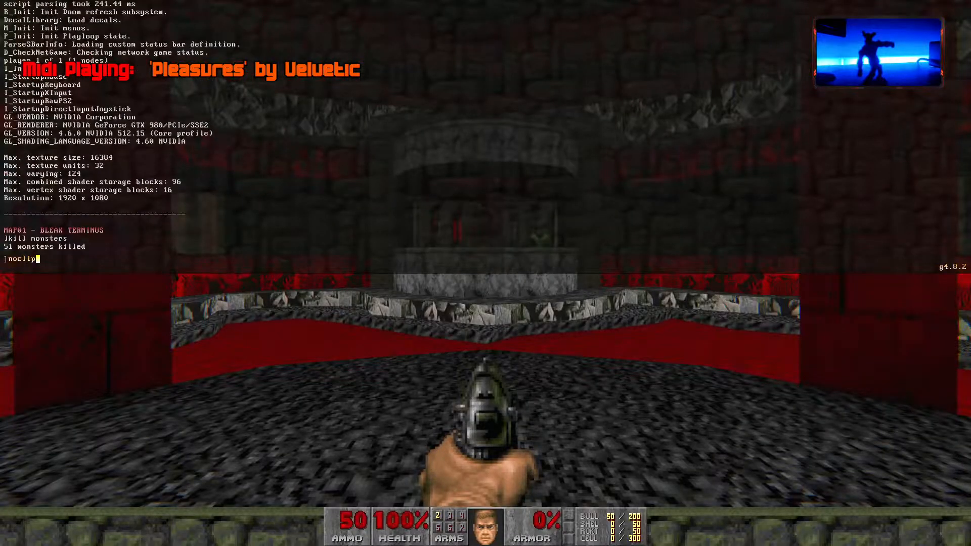
{"action": "key", "text": "Return"}
{"action": "key", "text": "grave"}
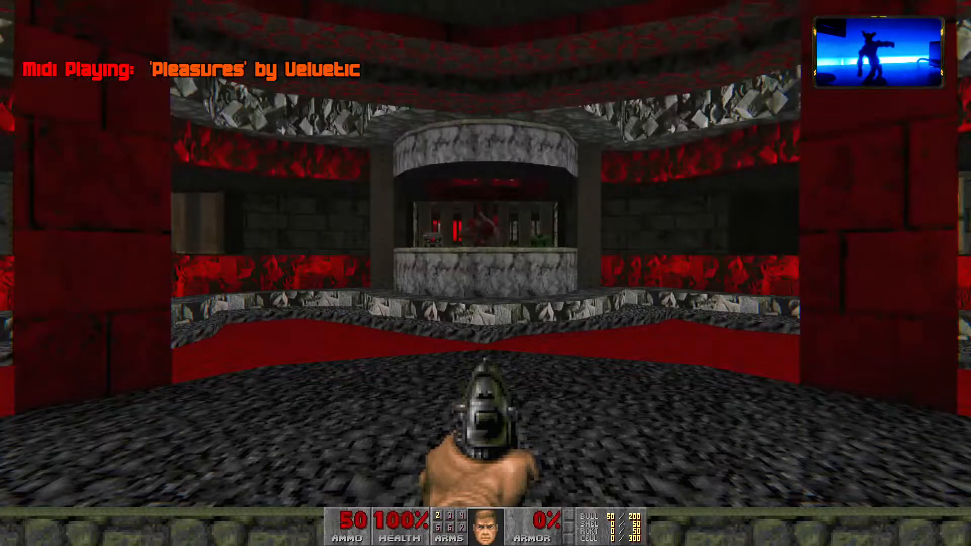
Travel through the level to the corner room and examine its door and lion switch in-game.
{"action": "key", "text": "w"}
{"action": "key", "text": "w"}
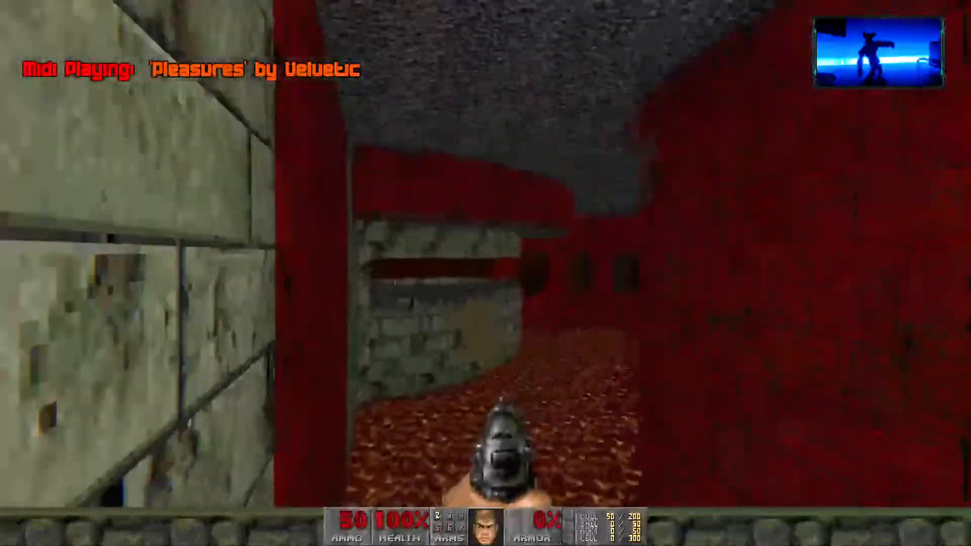
{"action": "key", "text": "w"}
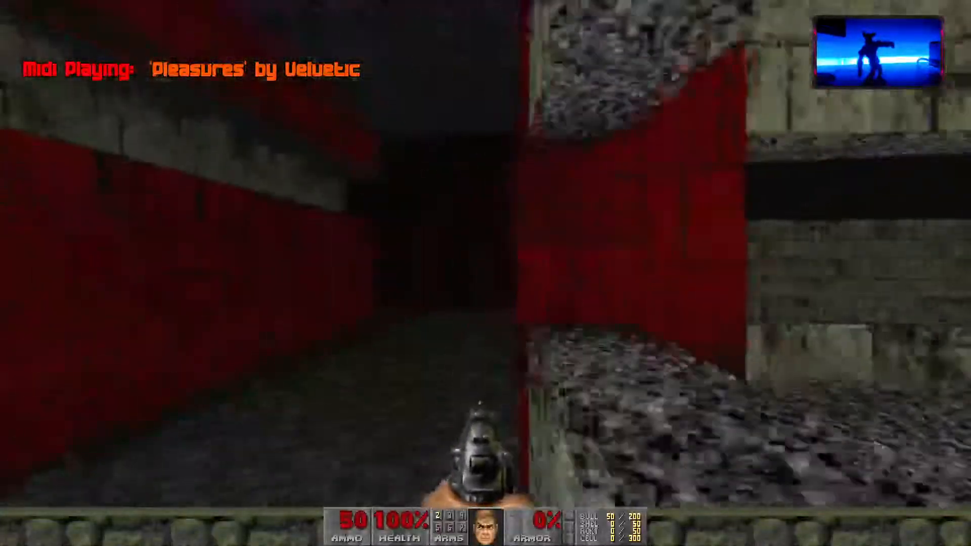
{"action": "key", "text": "w"}
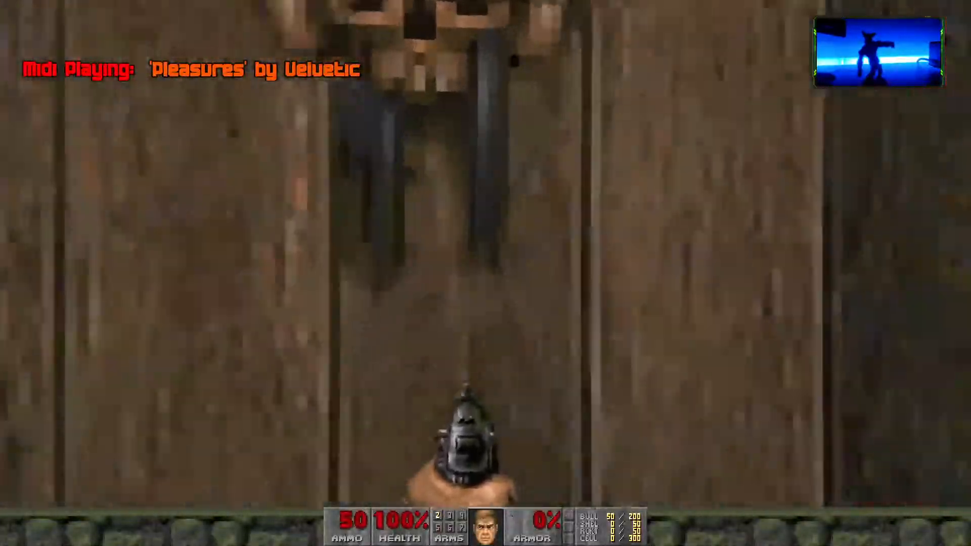
{"action": "key", "text": "w"}
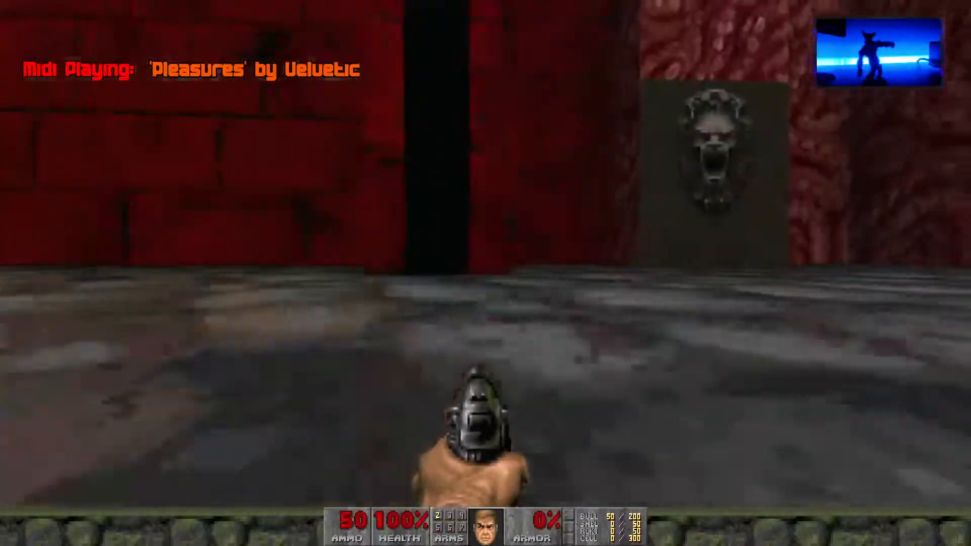
{"action": "key", "text": "w"}
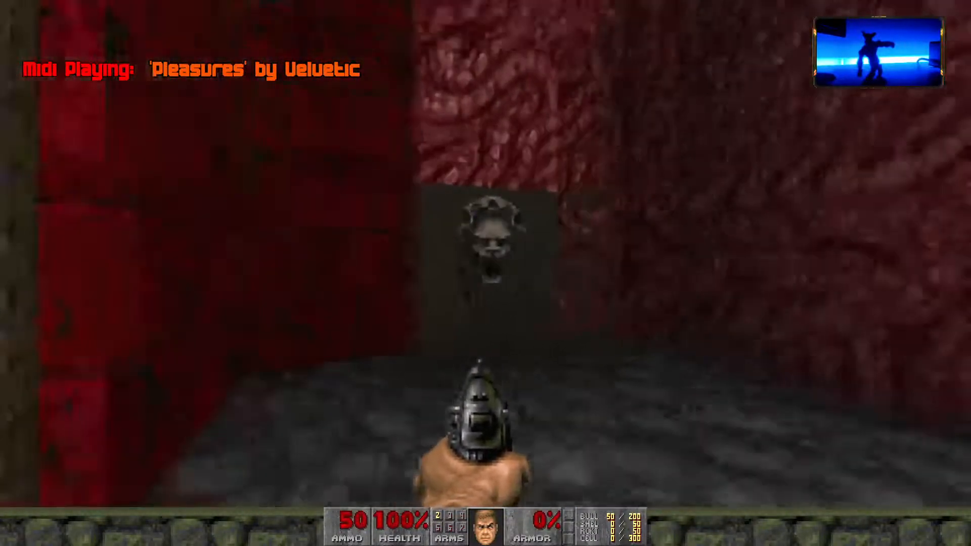
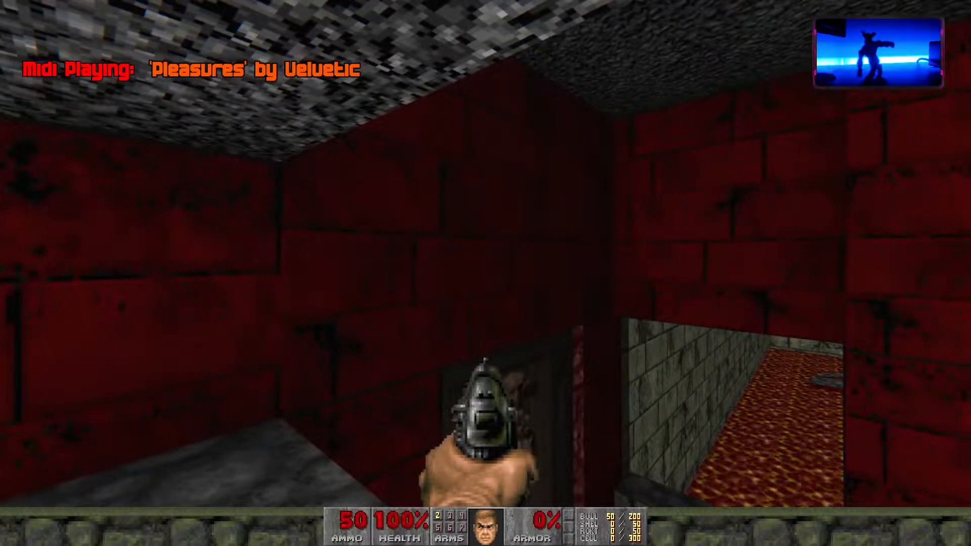
Examine the corner room's skull door and the ledges and lava area around it in-game, and quit the test game.
{"action": "key", "text": "w"}
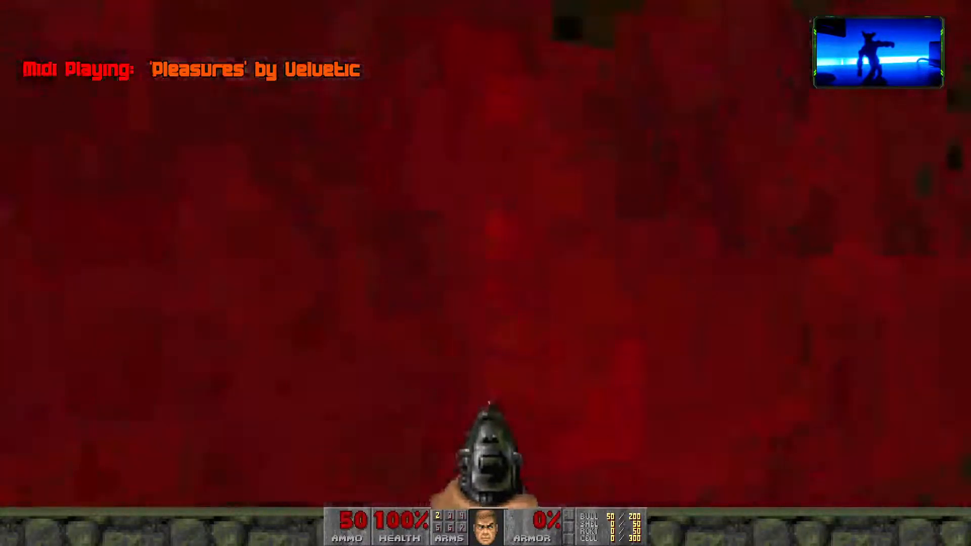
{"action": "key", "text": "w"}
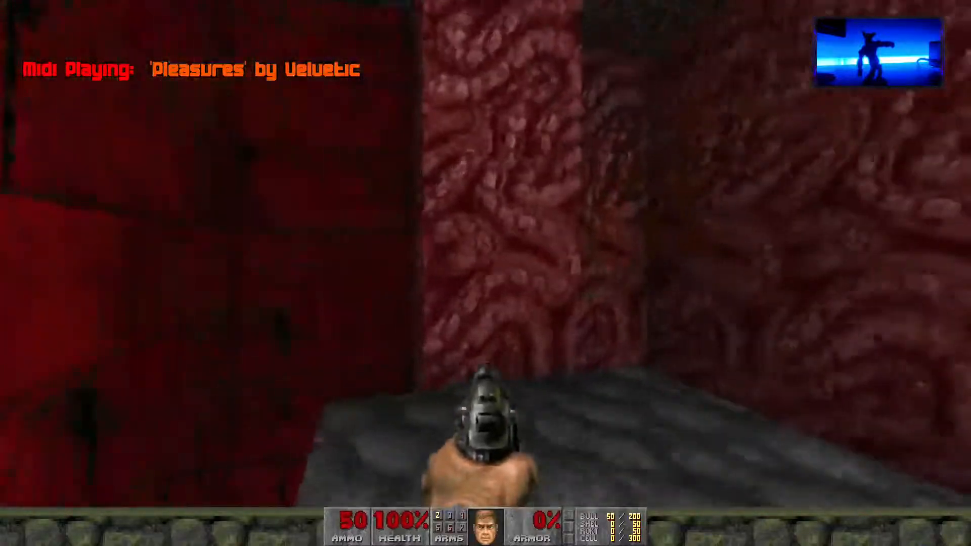
{"action": "key", "text": "w"}
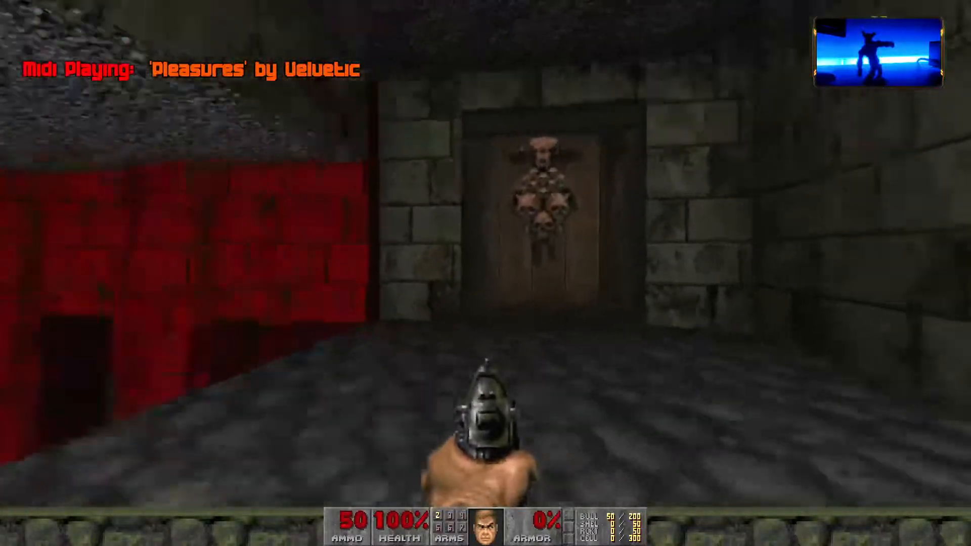
{"action": "key", "text": "w"}
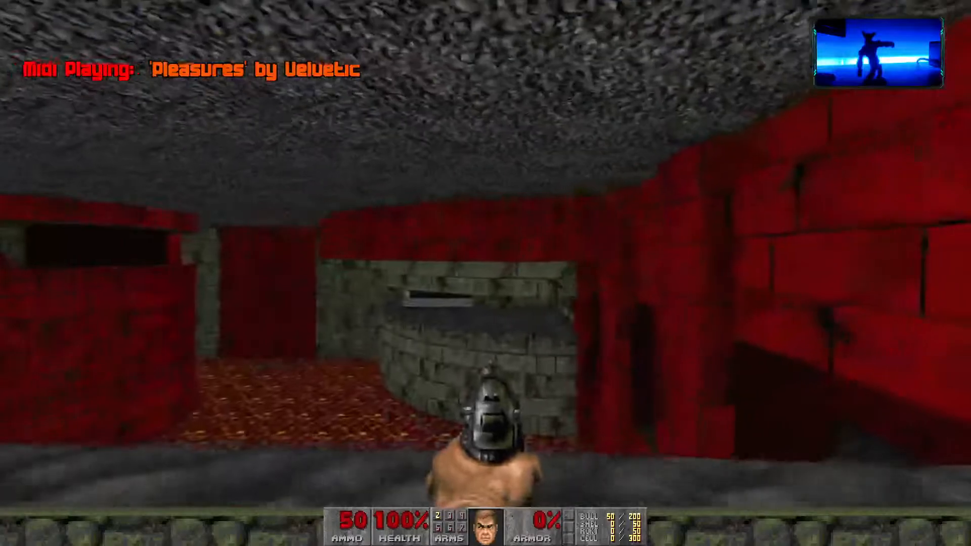
{"action": "key", "text": "w"}
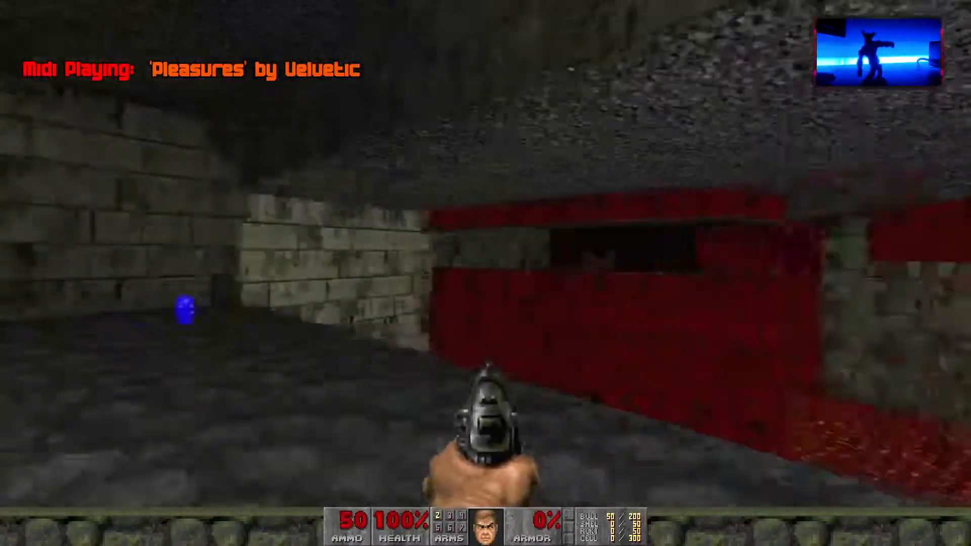
{"action": "key", "text": "w"}
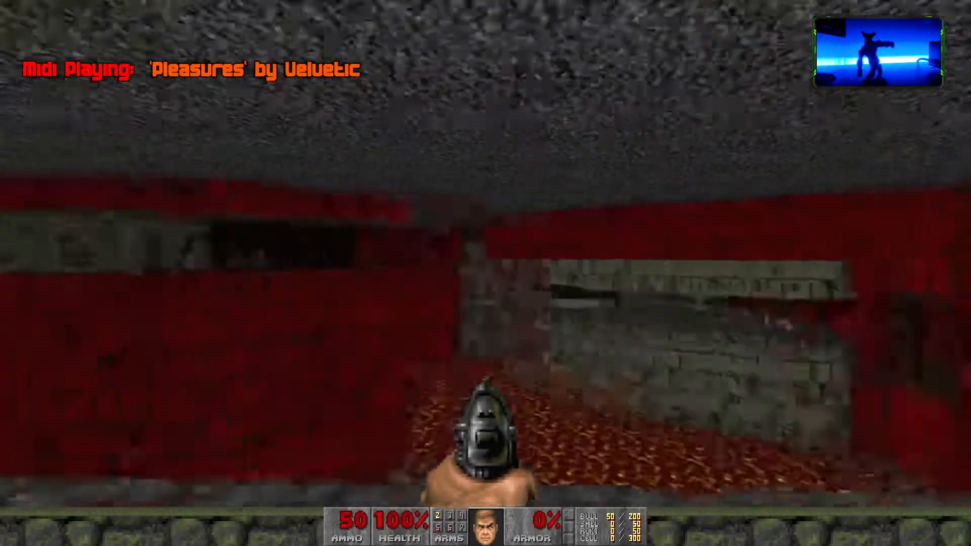
{"action": "key", "text": "Escape"}
{"action": "key", "text": "Up"}
{"action": "key", "text": "Return"}
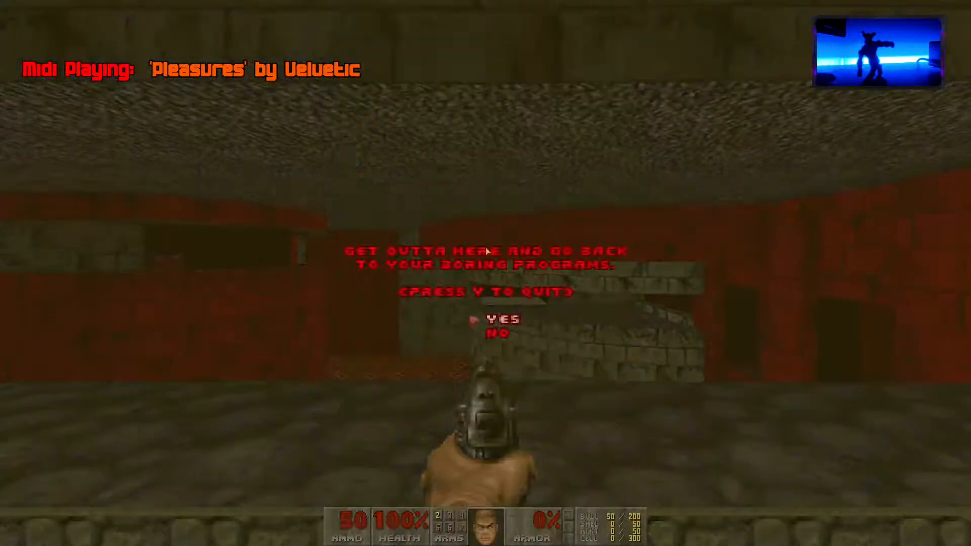
{"action": "key", "text": "y"}
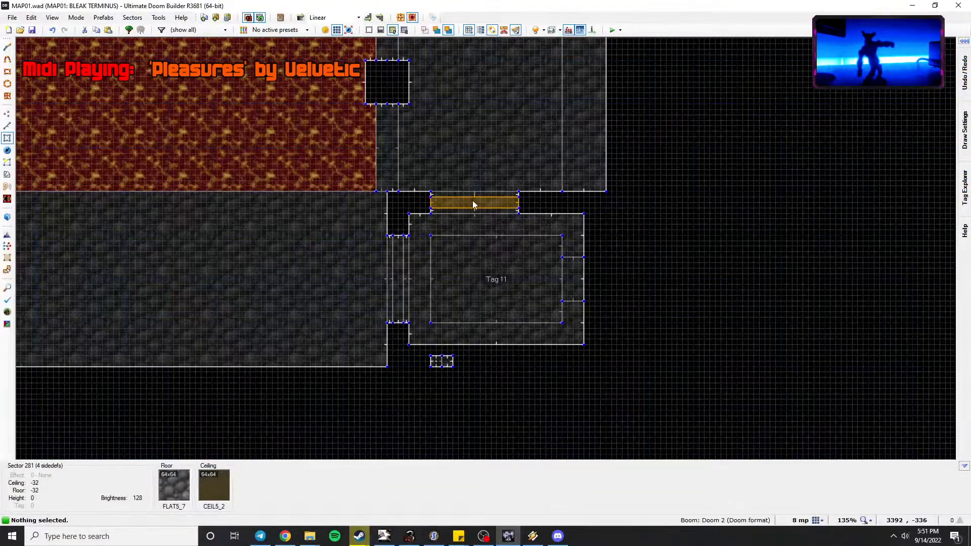
{"action": "key", "text": "d"}
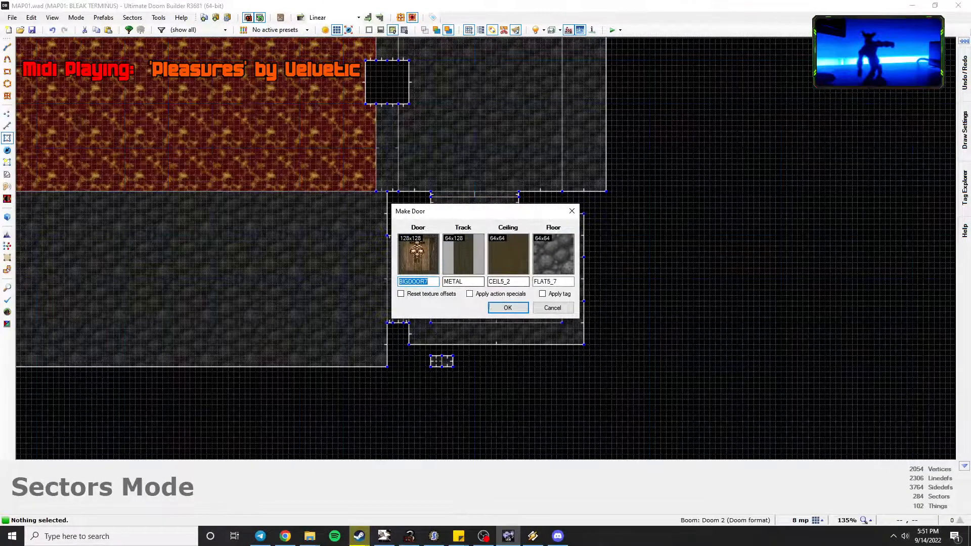
{"action": "left_click", "coordinate": [552, 309]}
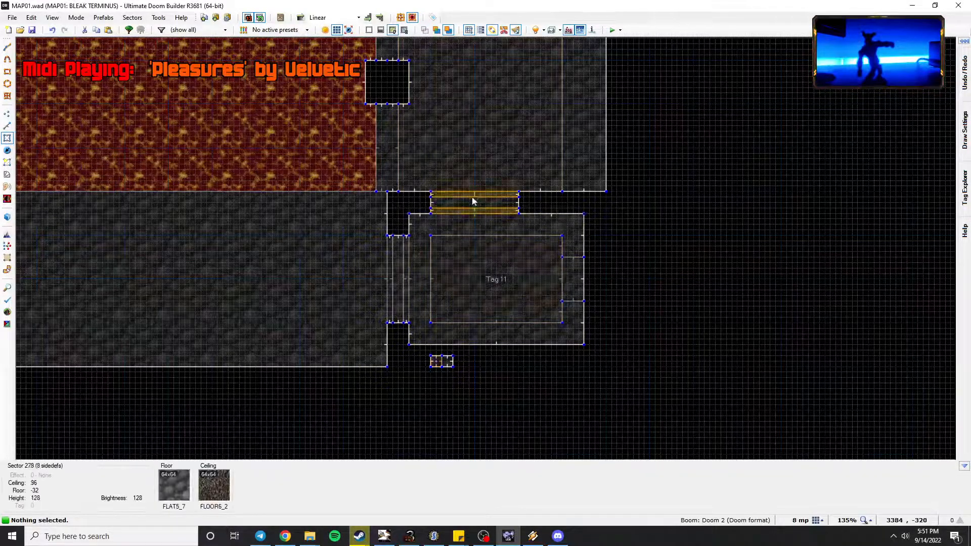
{"action": "key", "text": "l"}
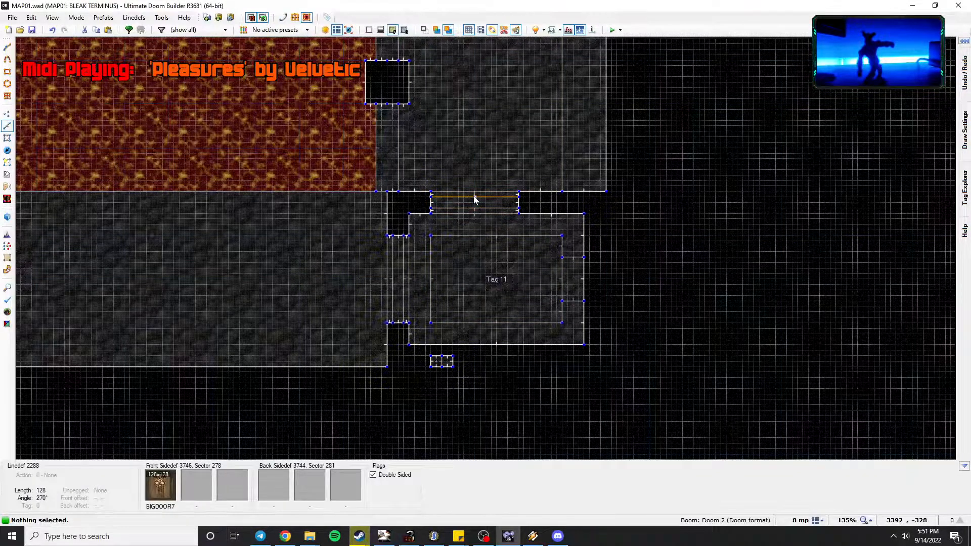
{"action": "right_click", "coordinate": [474, 199]}
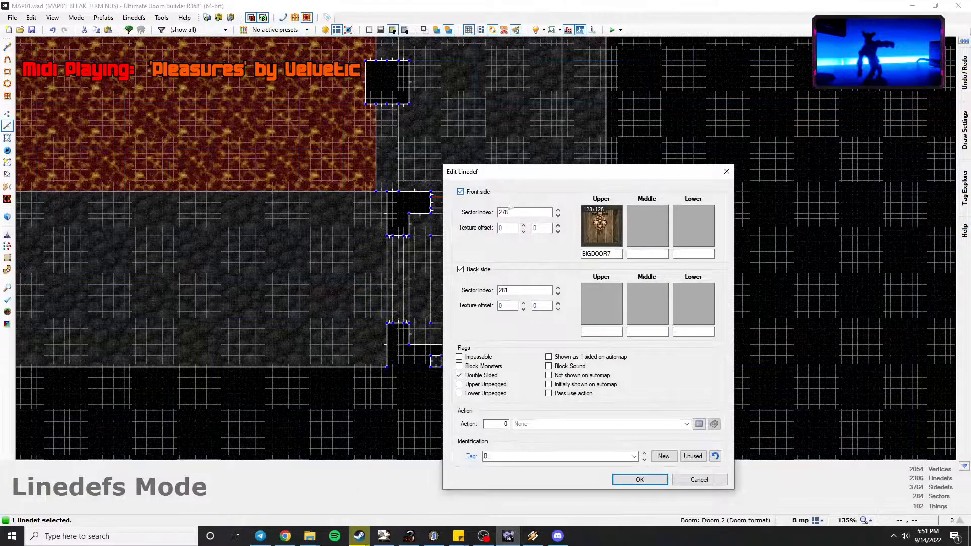
{"action": "left_click", "coordinate": [698, 425]}
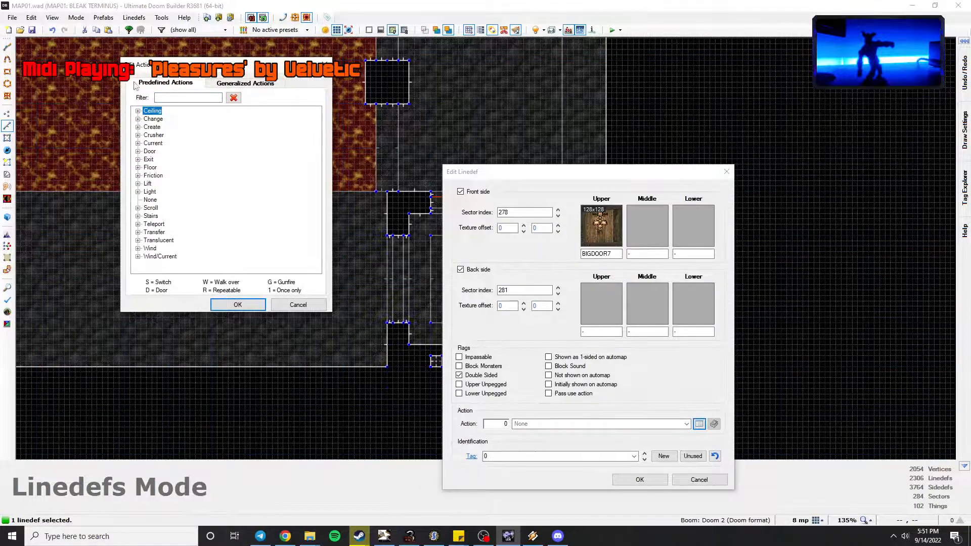
{"action": "left_click", "coordinate": [298, 304]}
{"action": "left_click", "coordinate": [699, 479]}
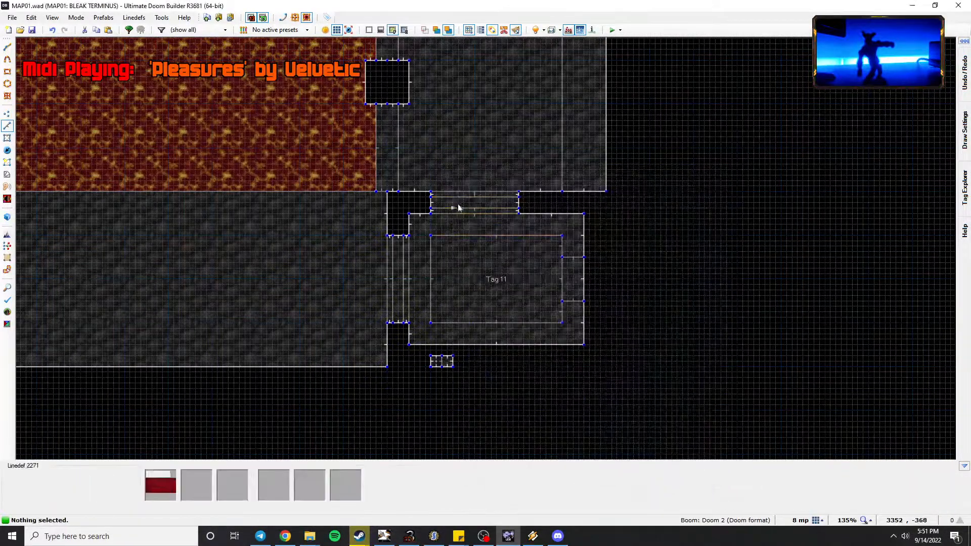
Inspect the properties of the narrow sectors forming the doorway at the end of the stair corridor.
{"action": "key", "text": "s"}
{"action": "left_click", "coordinate": [459, 205]}
{"action": "key", "text": "ctrl+d"}
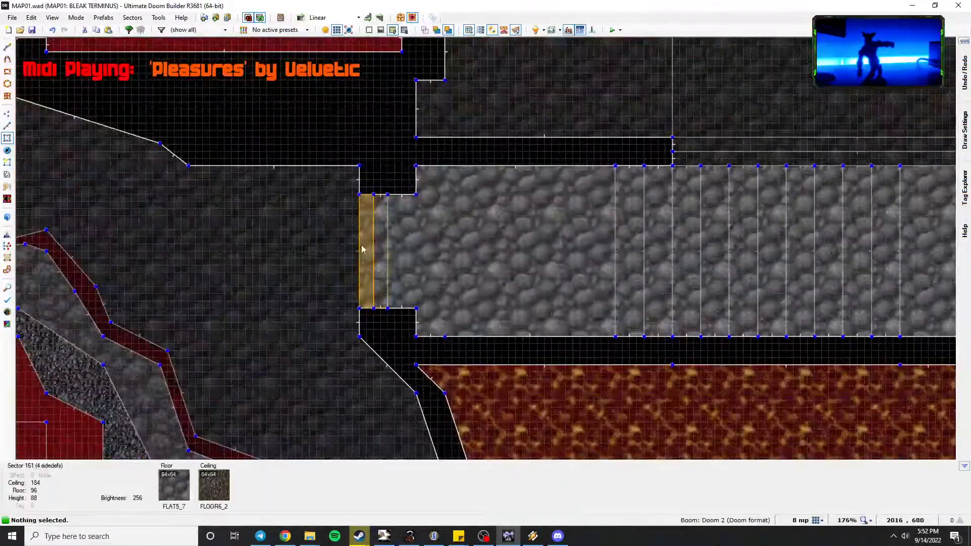
{"action": "right_click", "coordinate": [382, 255]}
{"action": "key", "text": "Escape"}
{"action": "right_click", "coordinate": [365, 257]}
{"action": "key", "text": "Escape"}
{"action": "scroll", "coordinate": [364, 254], "scroll_direction": "down", "scroll_amount": 2}
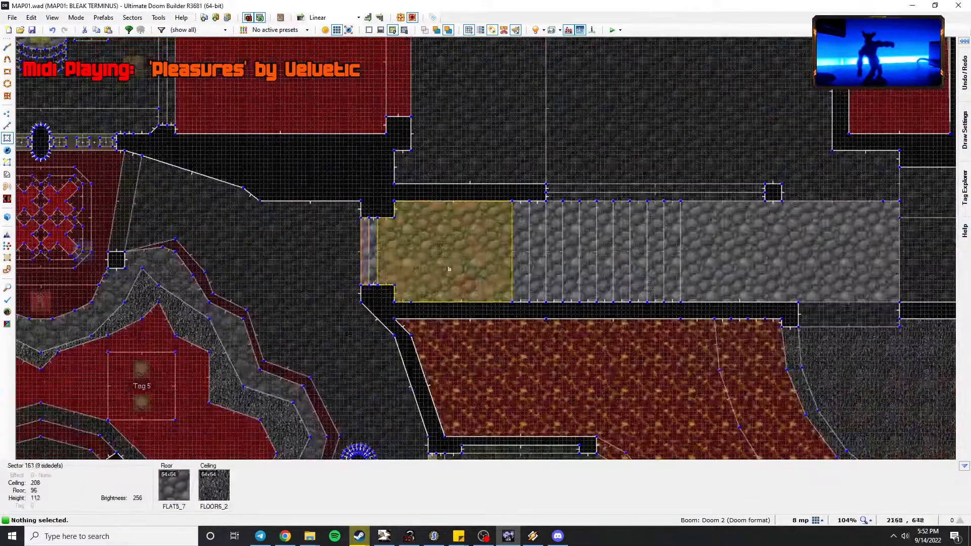
View the yellow-key lion door in 3D and check the properties of its door sector.
{"action": "key", "text": "q"}
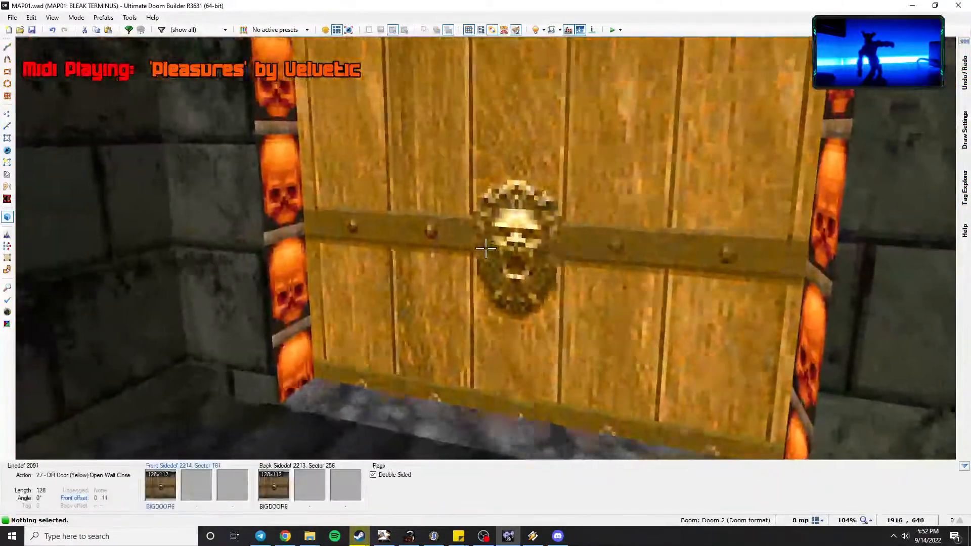
{"action": "key", "text": "q"}
{"action": "scroll", "coordinate": [536, 253], "scroll_direction": "up", "scroll_amount": 3}
{"action": "right_click", "coordinate": [484, 239]}
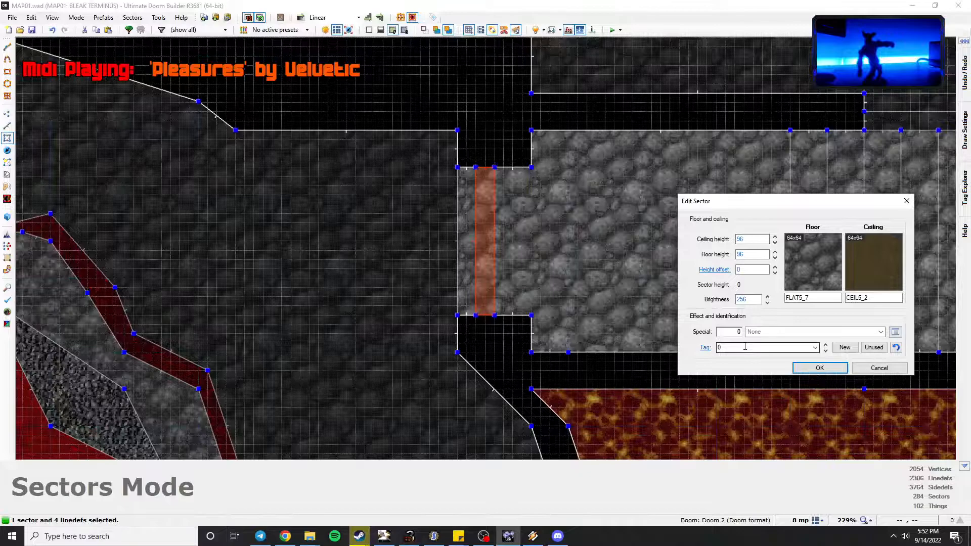
{"action": "key", "text": "Return"}
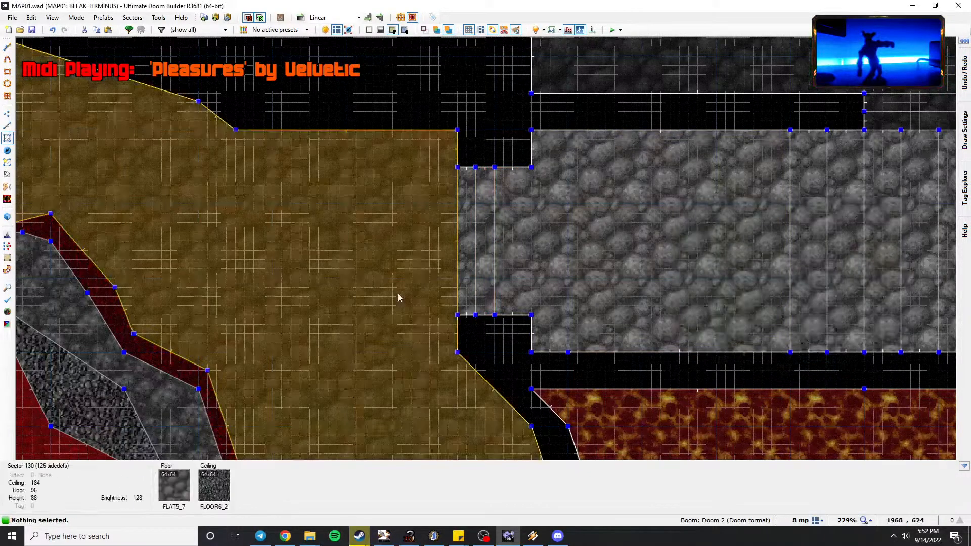
Launch a test game with monsters killed and noclip enabled through the console, and travel to the yellow-key lion door.
{"action": "key", "text": "q"}
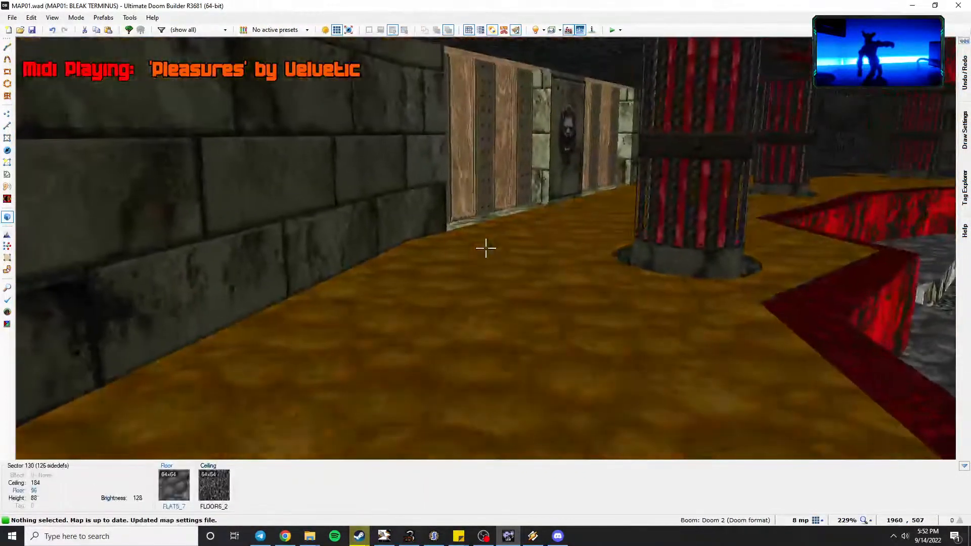
{"action": "key", "text": "F9"}
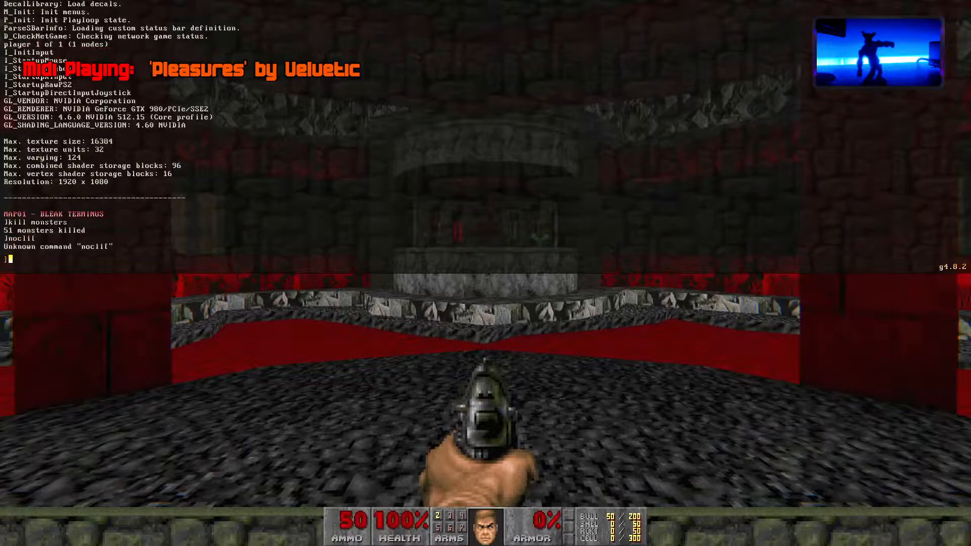
{"action": "type", "text": "p"}
{"action": "key", "text": "Return"}
{"action": "key", "text": "grave"}
{"action": "key", "text": "w"}
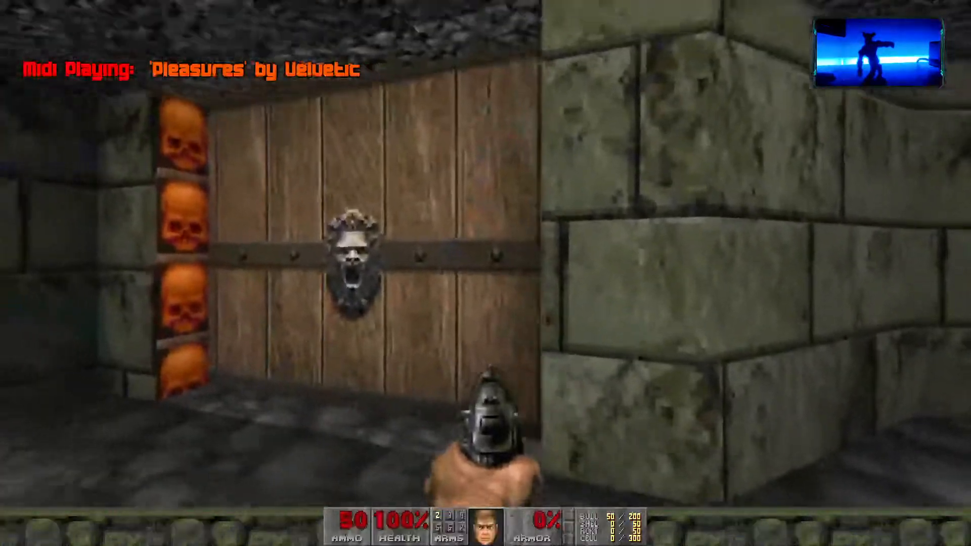
Toggle noclip off through the console and try to open the lion door from the hall side.
{"action": "key", "text": "grave"}
{"action": "key", "text": "Up"}
{"action": "key", "text": "Return"}
{"action": "key", "text": "grave"}
{"action": "key", "text": "w"}
{"action": "key", "text": "e"}
{"action": "key", "text": "e"}
{"action": "key", "text": "e"}
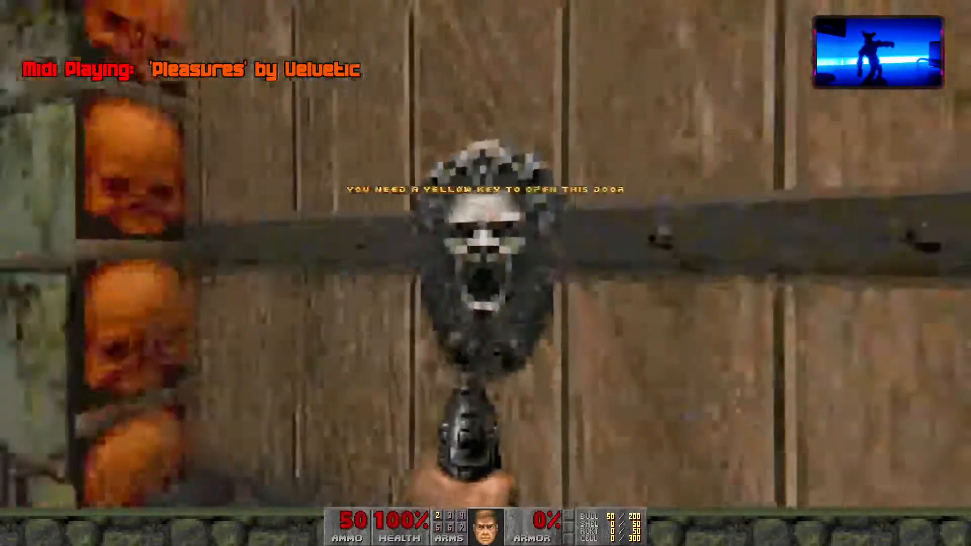
Back away from the lion door and quit the test game to return to the map editor.
{"action": "key", "text": "grave"}
{"action": "key", "text": "grave"}
{"action": "key", "text": "s"}
{"action": "key", "text": "Escape"}
{"action": "key", "text": "Up"}
{"action": "key", "text": "Return"}
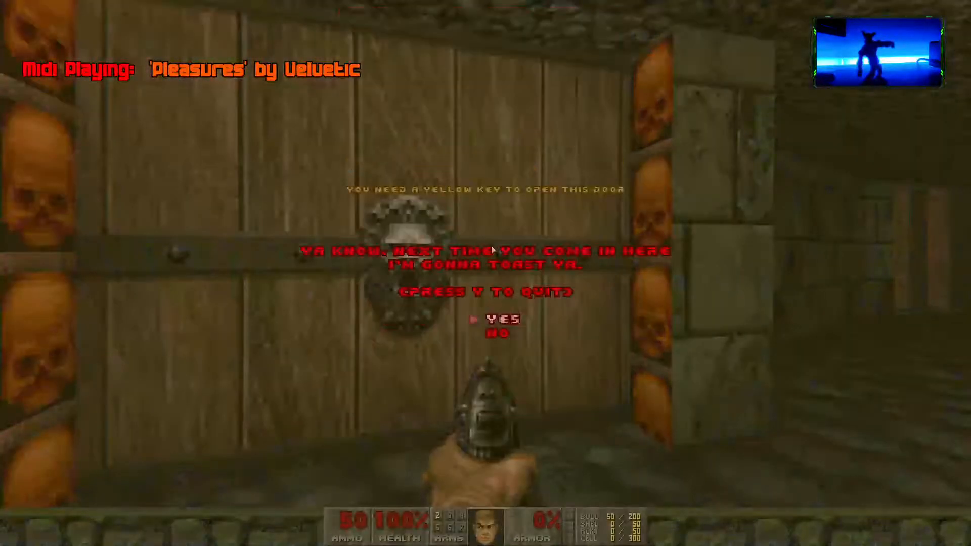
{"action": "key", "text": "y"}
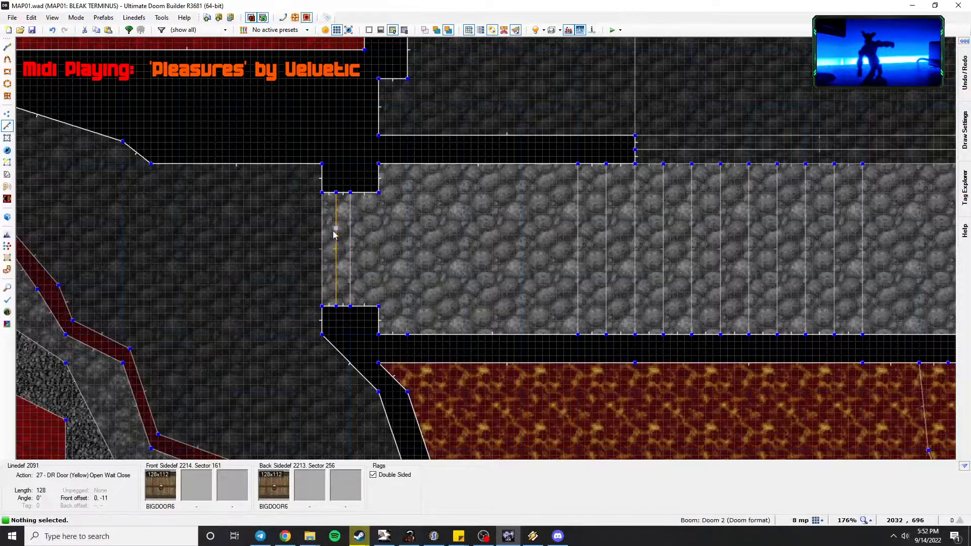
Review the yellow door line's action and set the line's tag to 12.
{"action": "right_click", "coordinate": [336, 228]}
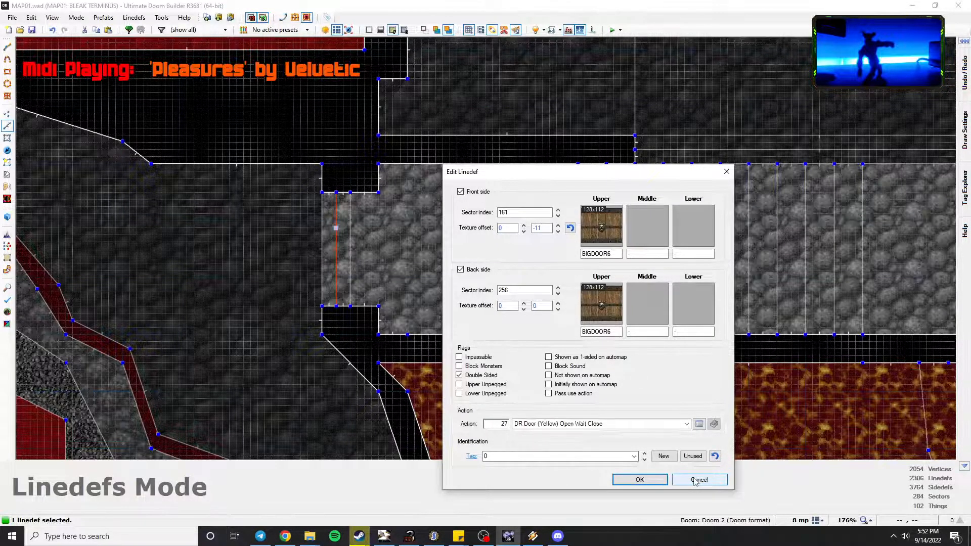
{"action": "left_click", "coordinate": [699, 479]}
{"action": "scroll", "coordinate": [708, 445], "scroll_direction": "down", "scroll_amount": 3}
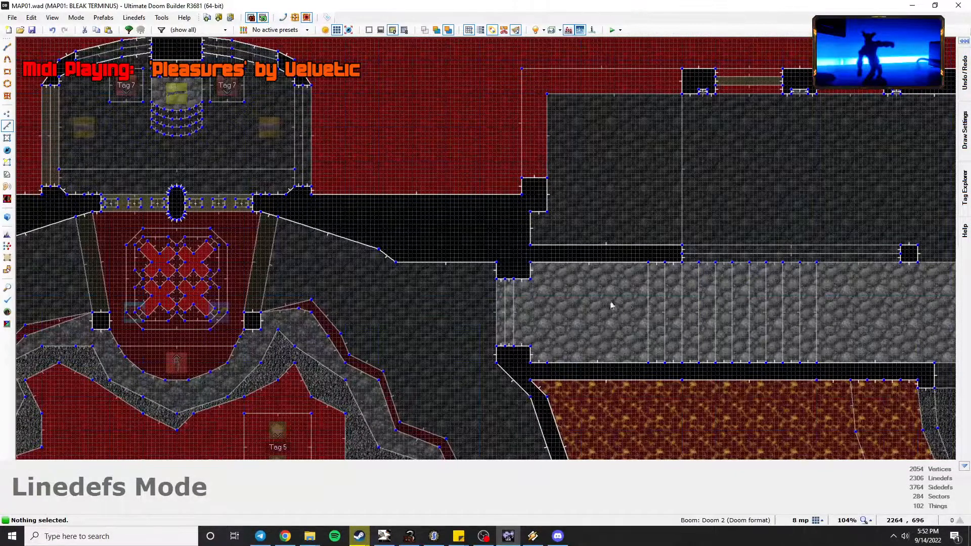
{"action": "scroll", "coordinate": [495, 307], "scroll_direction": "up", "scroll_amount": 4}
{"action": "right_click", "coordinate": [515, 301]}
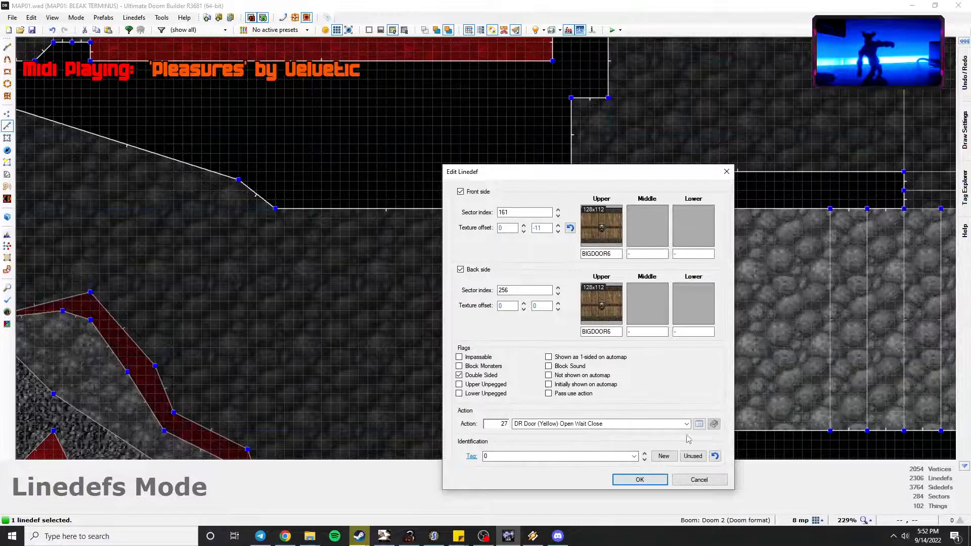
{"action": "left_click", "coordinate": [699, 424]}
{"action": "key", "text": "Escape"}
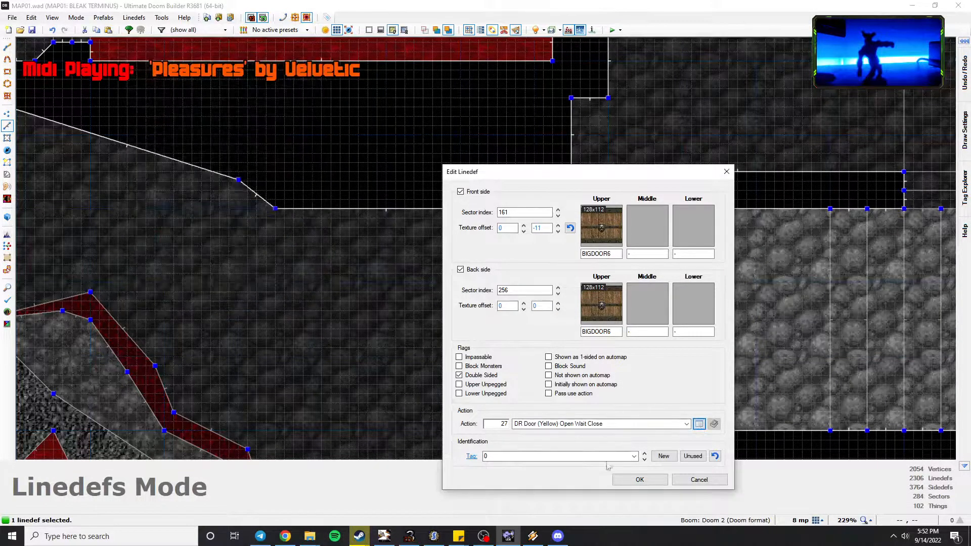
{"action": "left_click", "coordinate": [634, 479]}
Assign tag 12 to the yellow door's sector.
{"action": "key", "text": "s"}
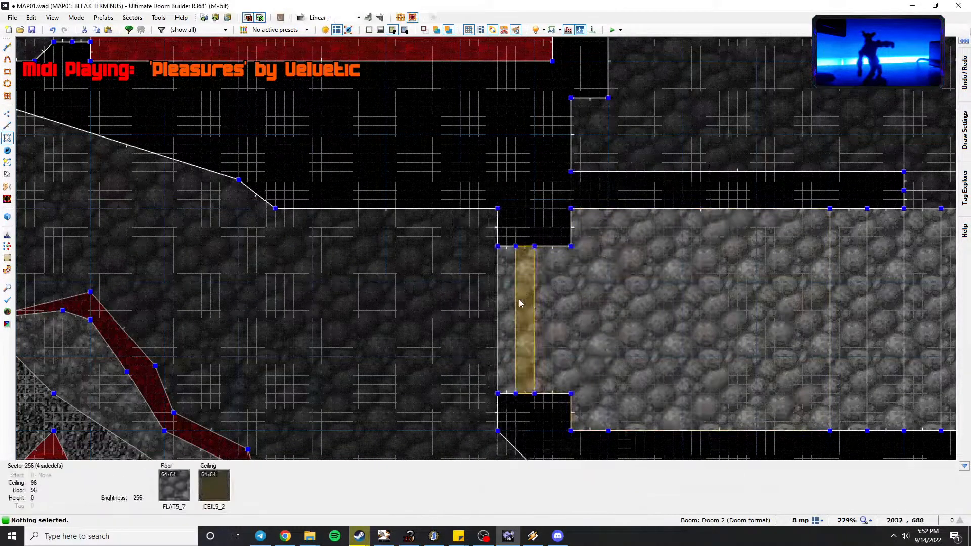
{"action": "scroll", "coordinate": [519, 167], "scroll_direction": "down", "scroll_amount": 4}
{"action": "scroll", "coordinate": [509, 189], "scroll_direction": "up", "scroll_amount": 4}
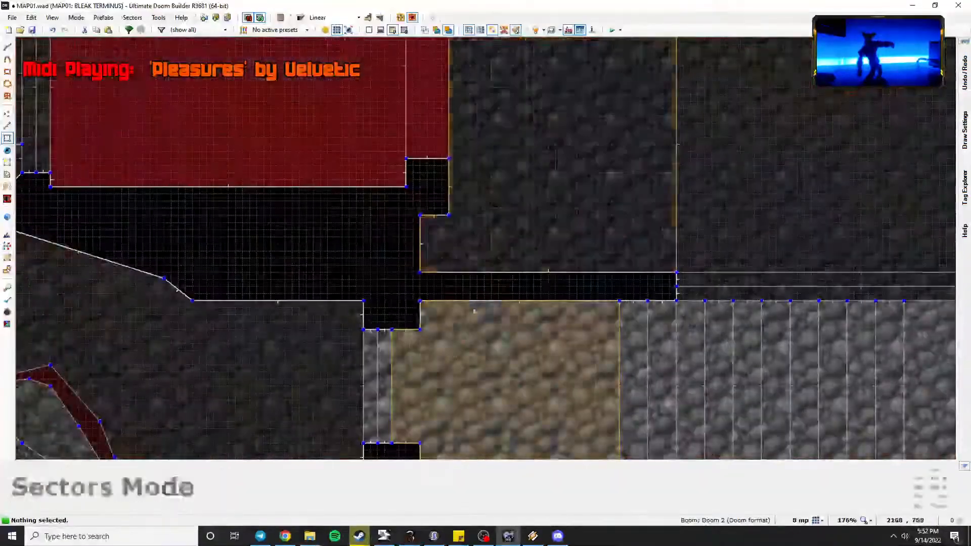
{"action": "right_click", "coordinate": [424, 273]}
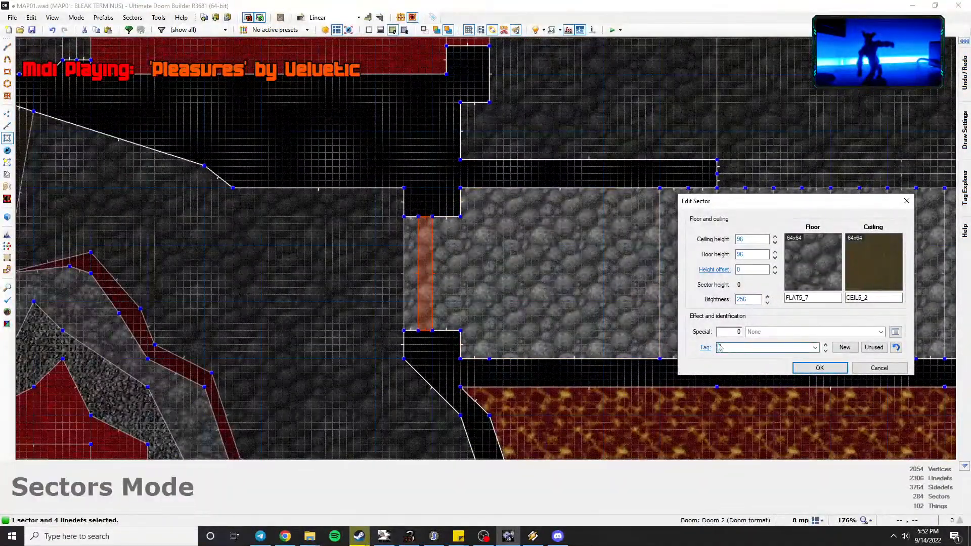
{"action": "key", "text": "Return"}
Check the yellow door line's action and tag, and return to the corner switch room on the map.
{"action": "key", "text": "l"}
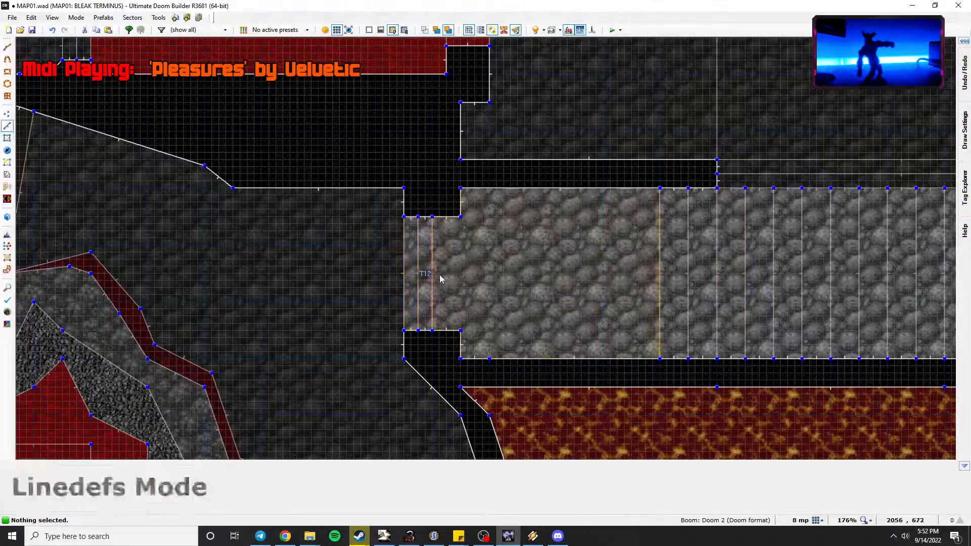
{"action": "right_click", "coordinate": [411, 273]}
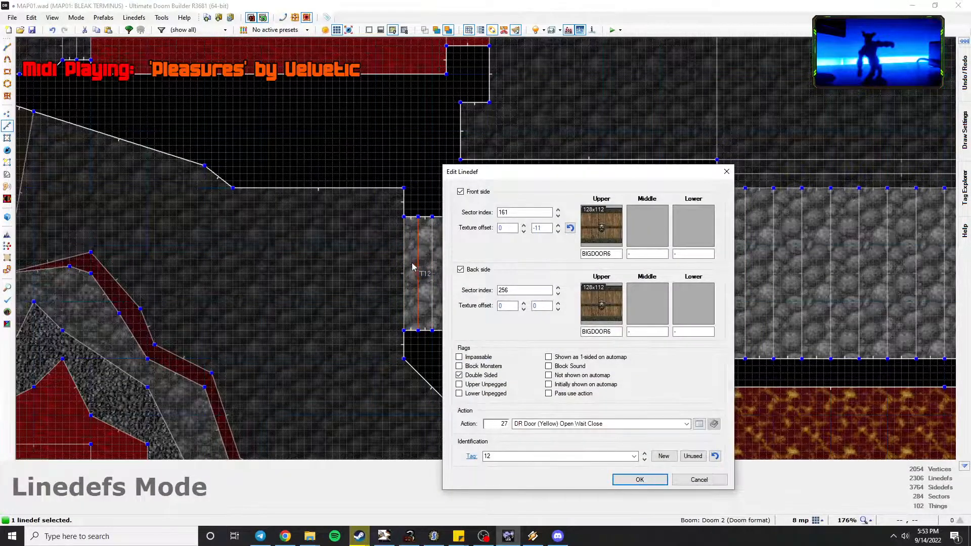
{"action": "key", "text": "Escape"}
{"action": "scroll", "coordinate": [640, 303], "scroll_direction": "down", "scroll_amount": 3}
{"action": "key", "text": "space"}
{"action": "key", "text": "space"}
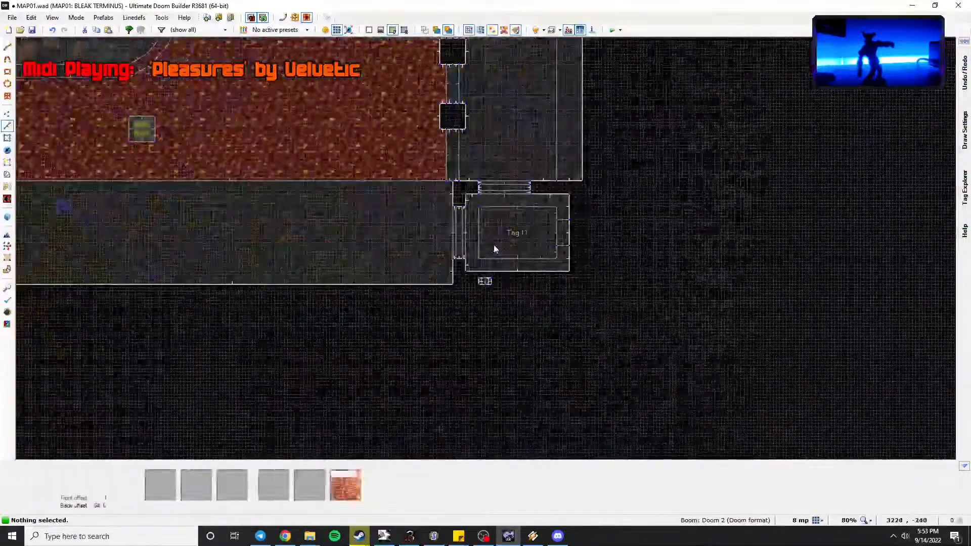
Give both lines of the corner switch room's north door action 1, DR Door Open Wait Close (also monsters).
{"action": "scroll", "coordinate": [495, 243], "scroll_direction": "up", "scroll_amount": 4}
{"action": "key", "text": "s"}
{"action": "key", "text": "space"}
{"action": "key", "text": "l"}
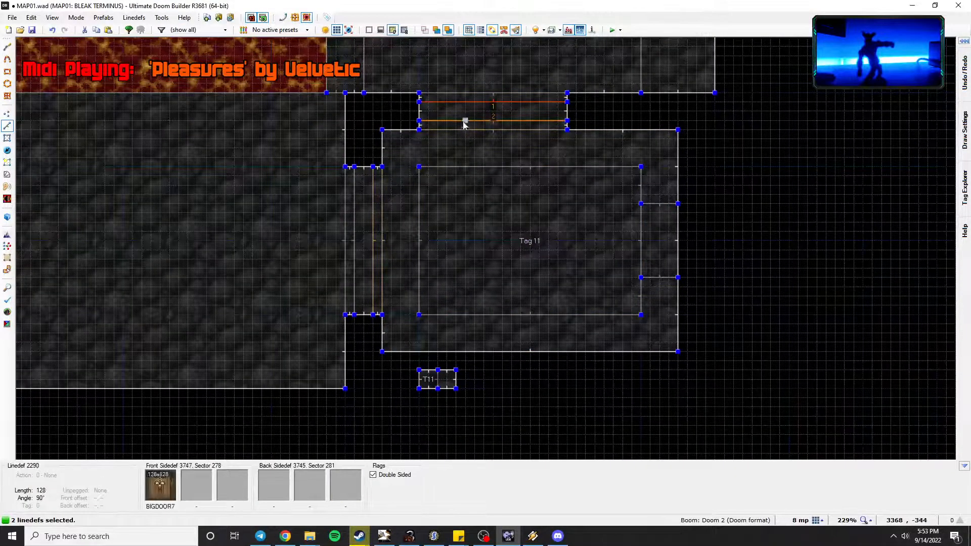
{"action": "right_click", "coordinate": [460, 103]}
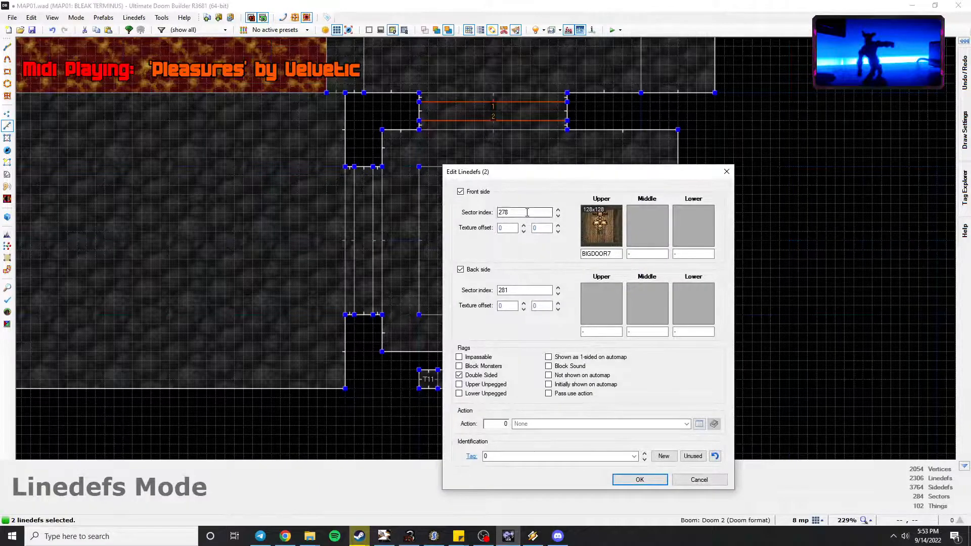
{"action": "left_click", "coordinate": [698, 424]}
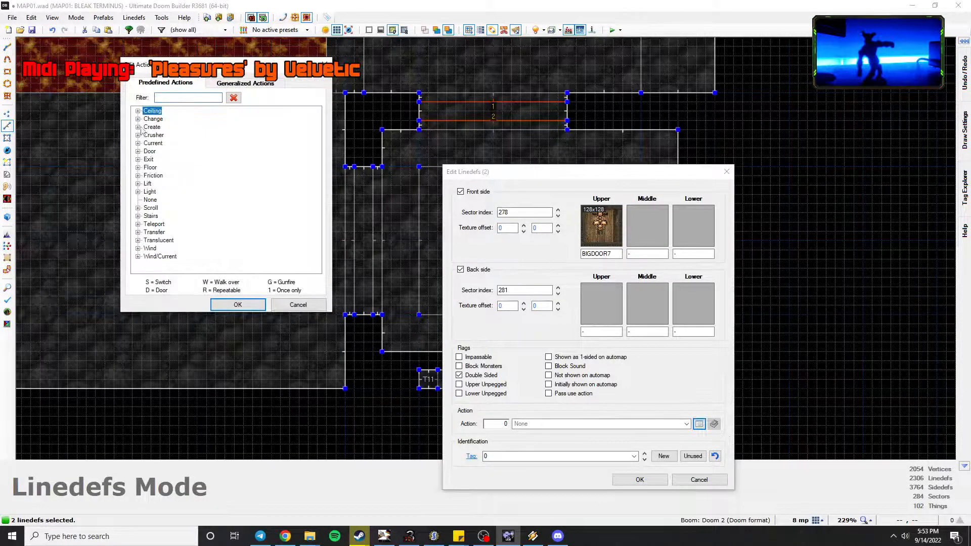
{"action": "left_click", "coordinate": [138, 151]}
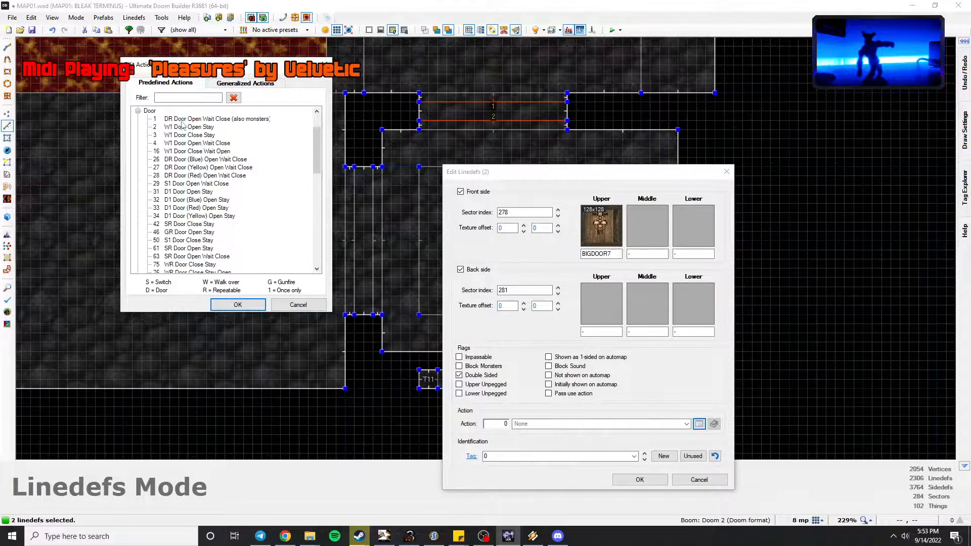
{"action": "left_click", "coordinate": [221, 305]}
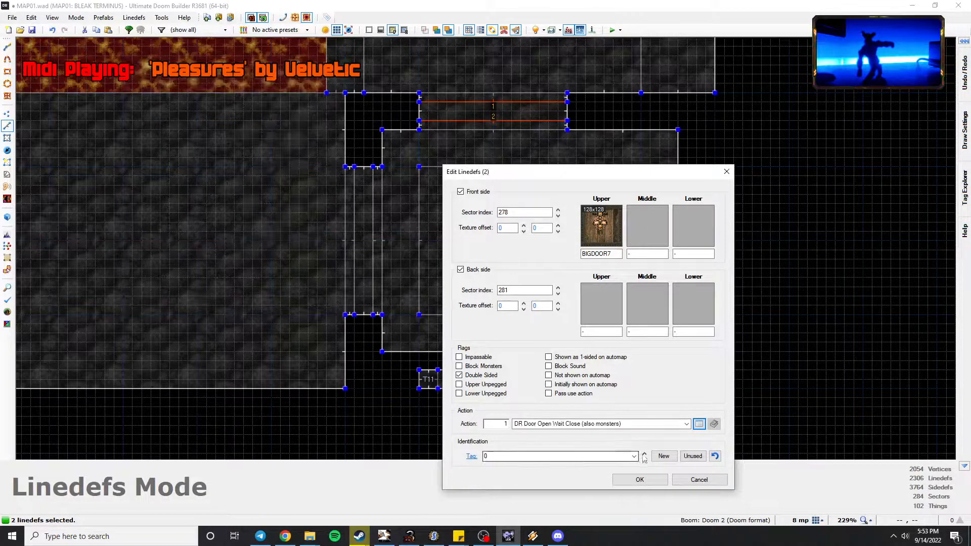
{"action": "left_click", "coordinate": [639, 479]}
Assign tag 13 to the north door's sector.
{"action": "key", "text": "s"}
{"action": "right_click", "coordinate": [476, 107]}
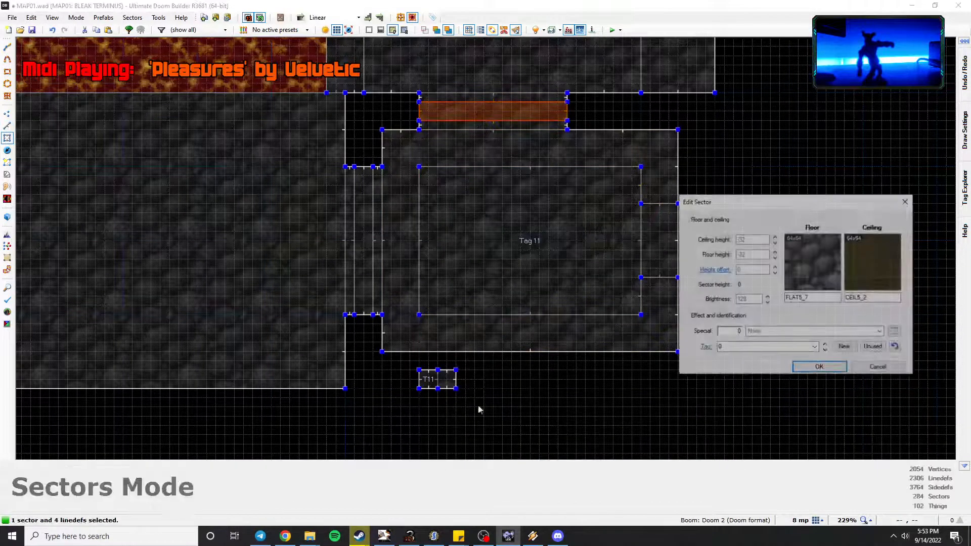
{"action": "left_click", "coordinate": [815, 348]}
{"action": "left_click", "coordinate": [798, 364]}
{"action": "left_click", "coordinate": [823, 368]}
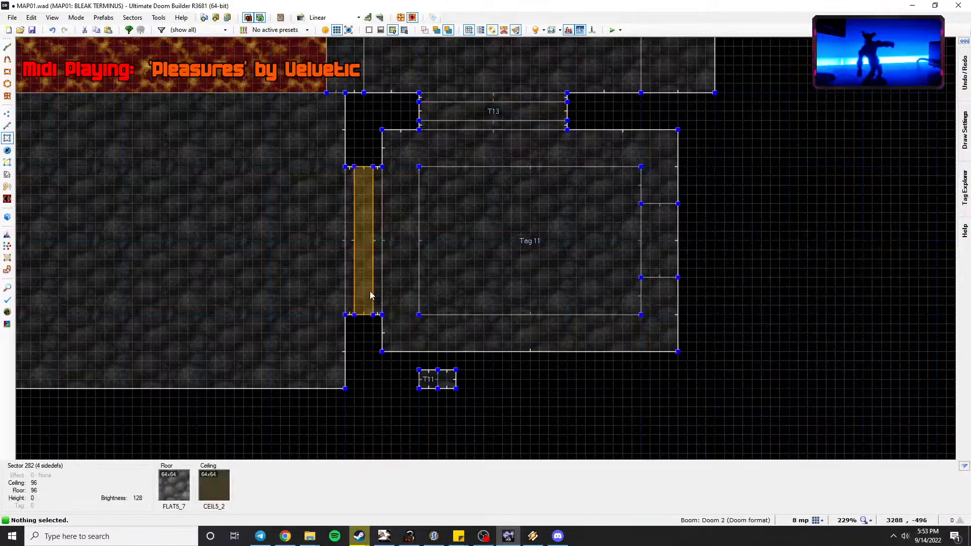
Give both lines of the west door tag 14 and action 1, DR Door Open Wait Close (also monsters).
{"action": "key", "text": "l"}
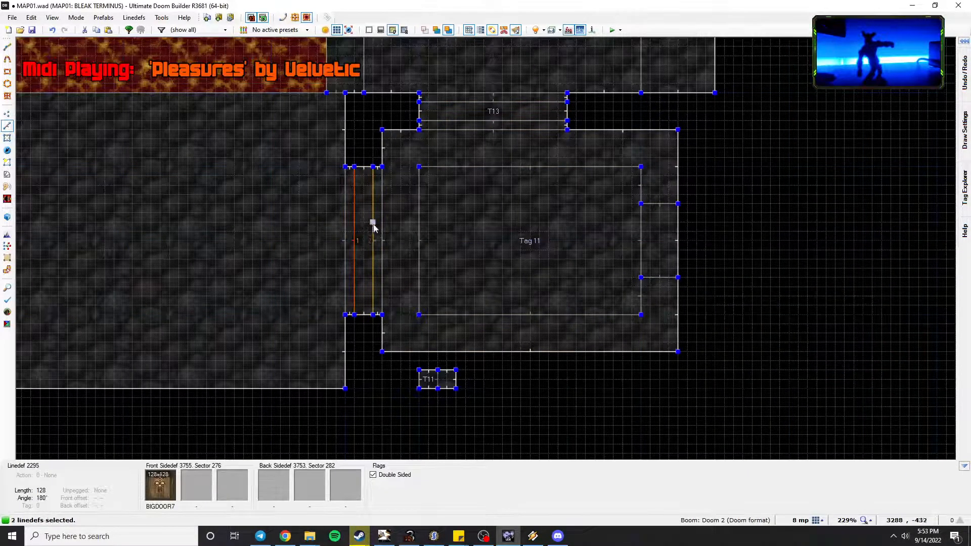
{"action": "right_click", "coordinate": [373, 227]}
{"action": "left_click", "coordinate": [665, 456]}
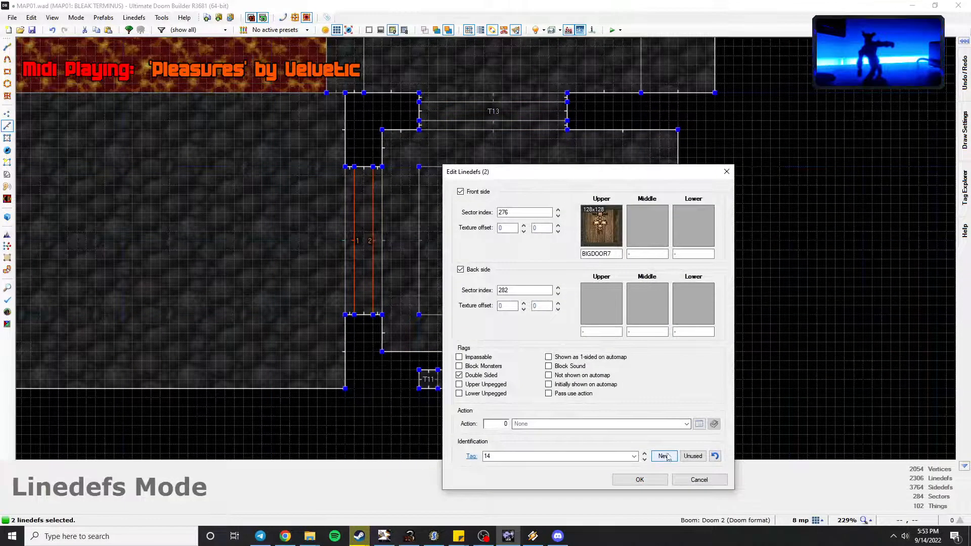
{"action": "left_click", "coordinate": [698, 425]}
{"action": "left_click", "coordinate": [137, 151]}
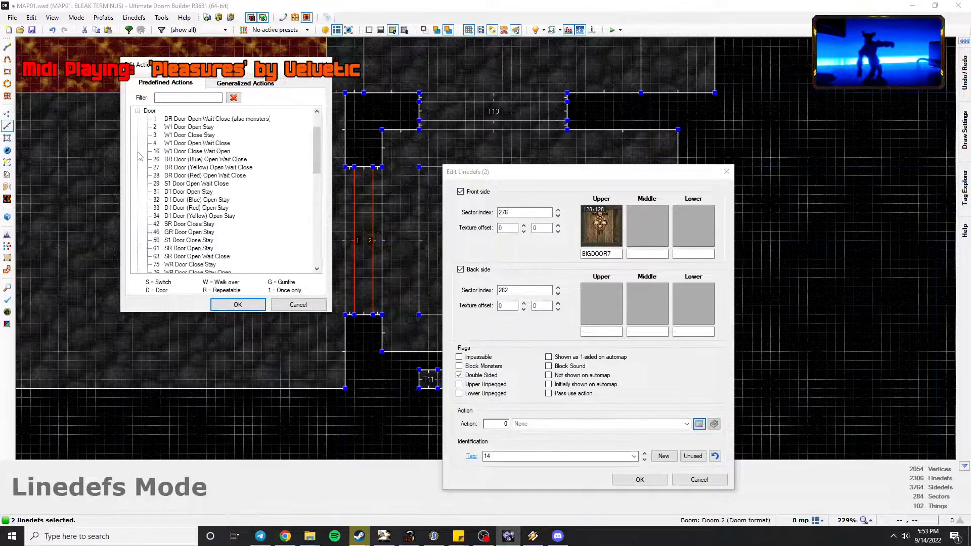
{"action": "left_click", "coordinate": [228, 307]}
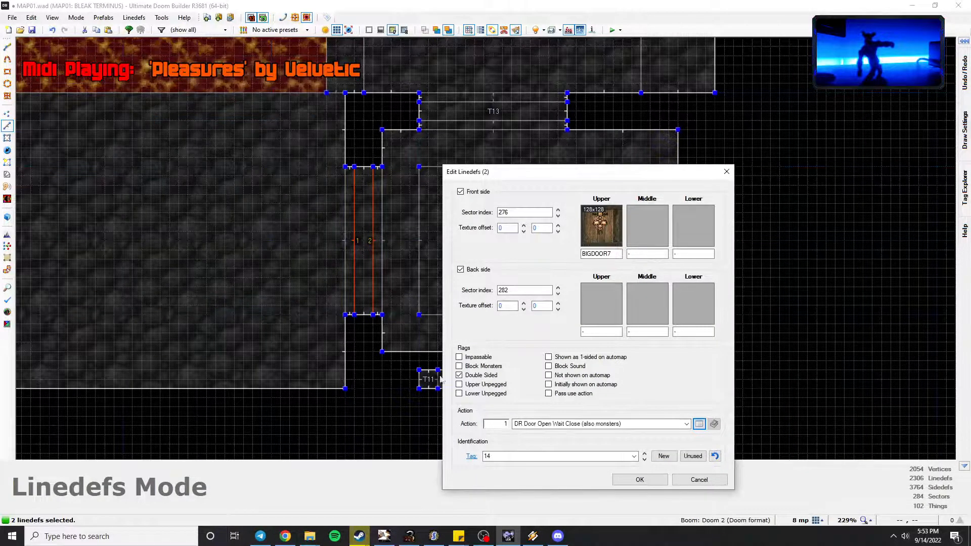
{"action": "left_click", "coordinate": [639, 479]}
Assign tag 14 to the west door's sector and save the map.
{"action": "key", "text": "s"}
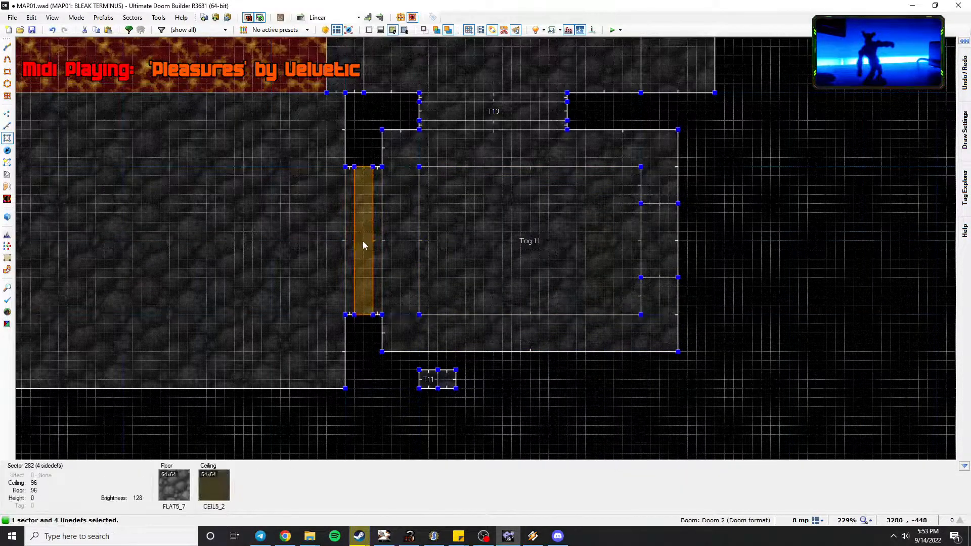
{"action": "right_click", "coordinate": [363, 242]}
{"action": "double_click", "coordinate": [730, 346]}
{"action": "type", "text": "14"}
{"action": "key", "text": "Return"}
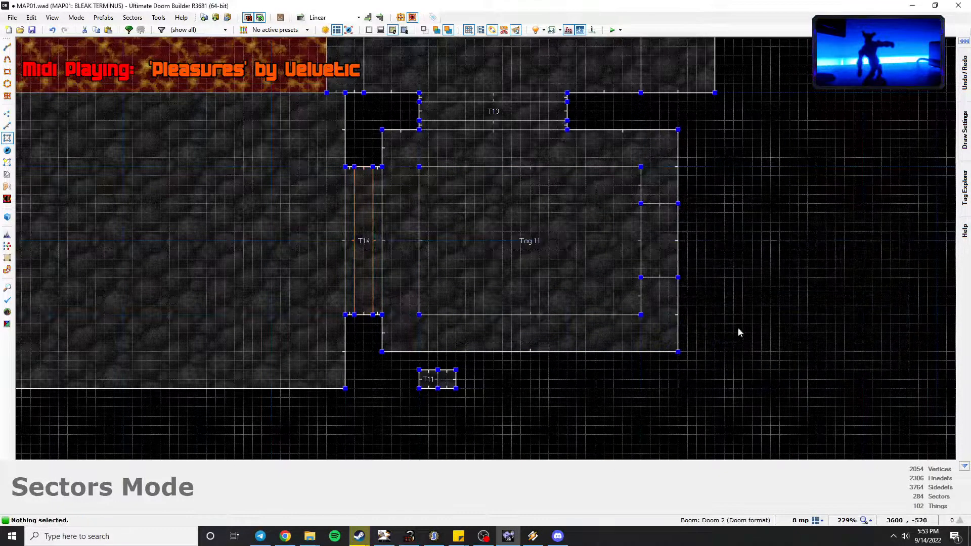
{"action": "key", "text": "ctrl+s"}
Look over the corner switch room's doors, floor and walls in the 3D view.
{"action": "scroll", "coordinate": [371, 268], "scroll_direction": "down", "scroll_amount": 1}
{"action": "key", "text": "q"}
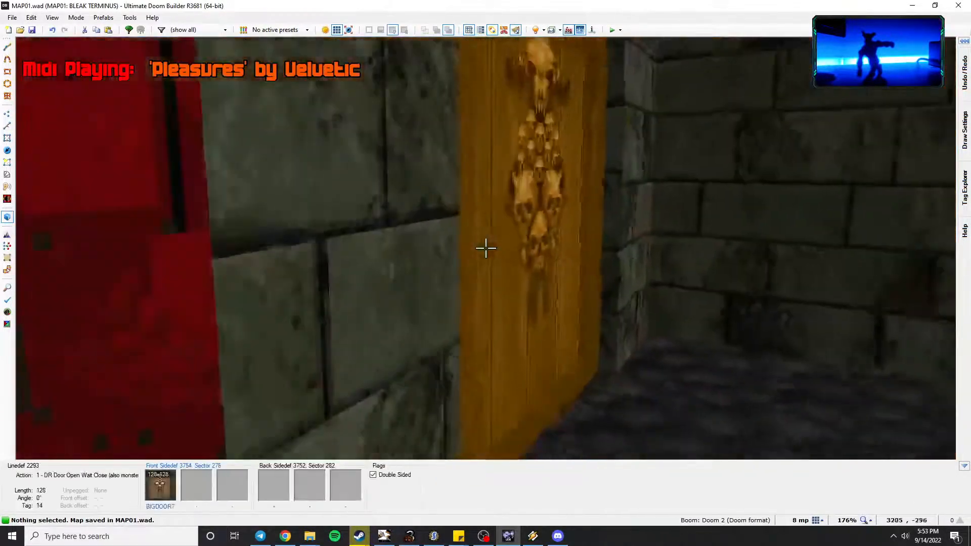
{"action": "key", "text": "e"}
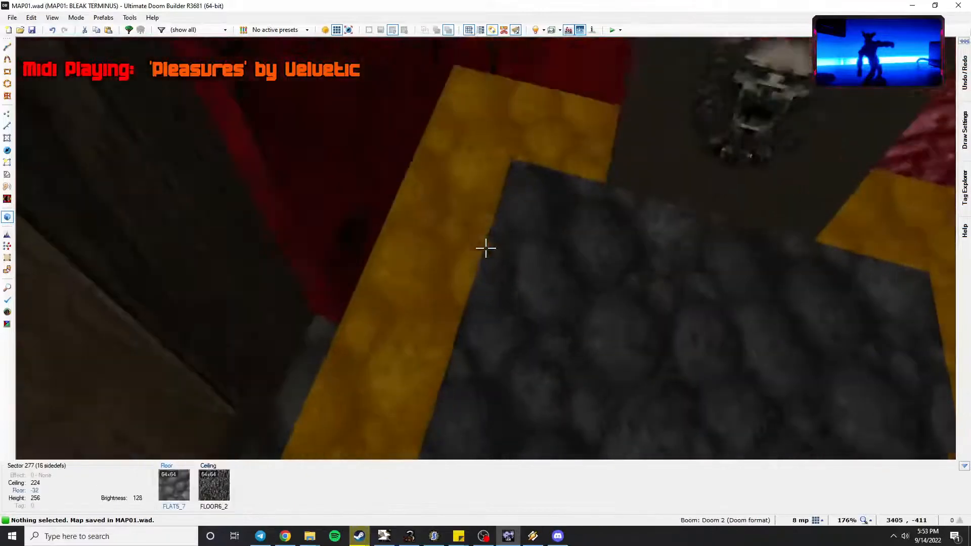
{"action": "key", "text": "e"}
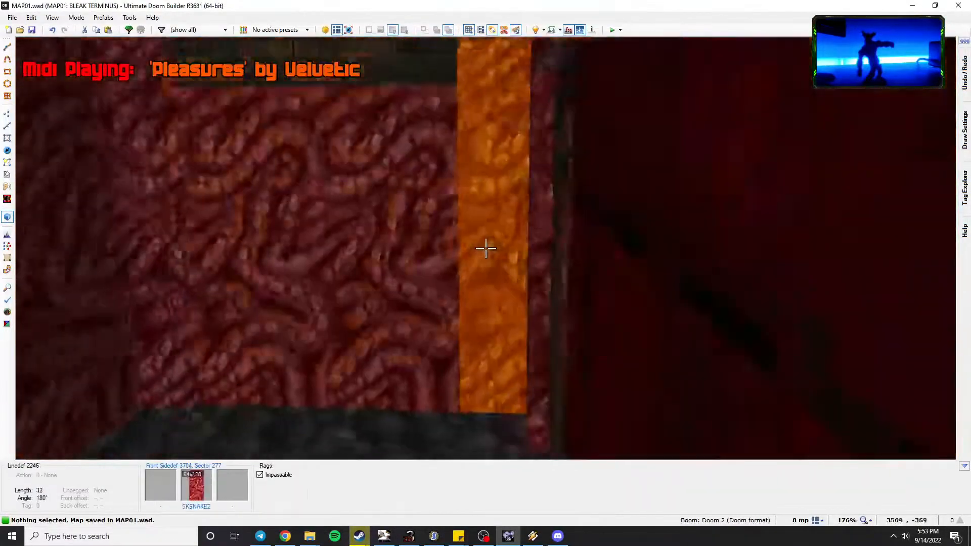
{"action": "key", "text": "e"}
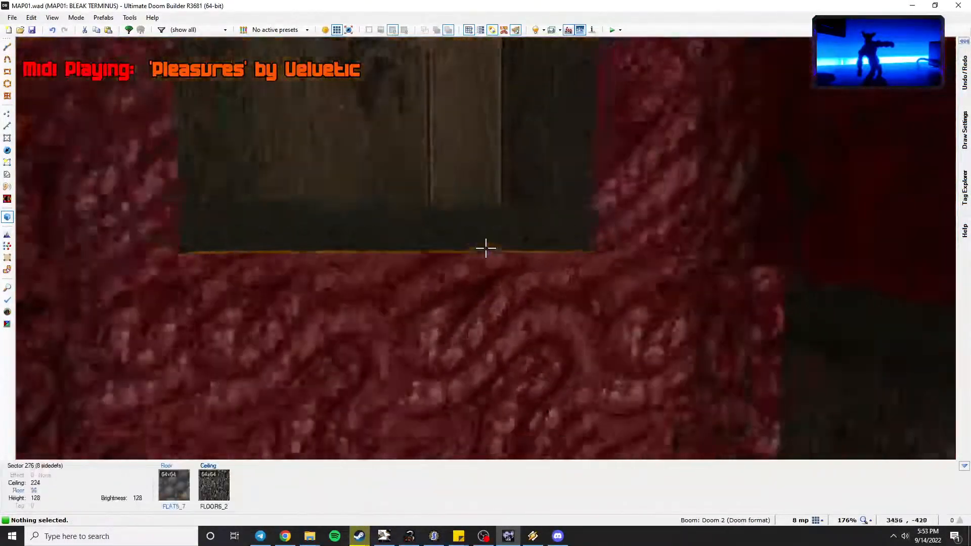
{"action": "key", "text": "e"}
{"action": "key", "text": "q"}
With a 64-unit grid, draw a rectangular sector about 256 by 384 running south from the long walkway near its east end.
{"action": "scroll", "coordinate": [423, 277], "scroll_direction": "down", "scroll_amount": 2}
{"action": "key", "text": "space"}
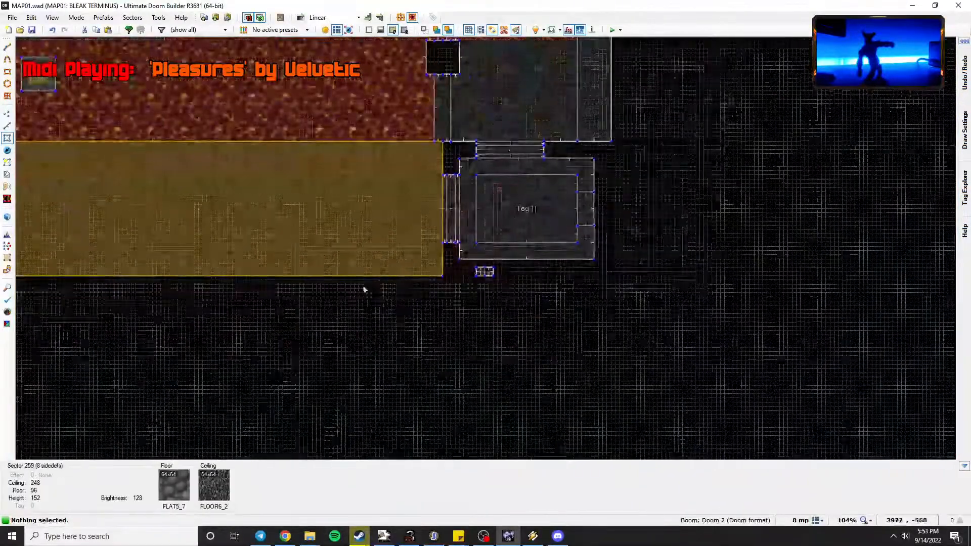
{"action": "left_click", "coordinate": [7, 73]}
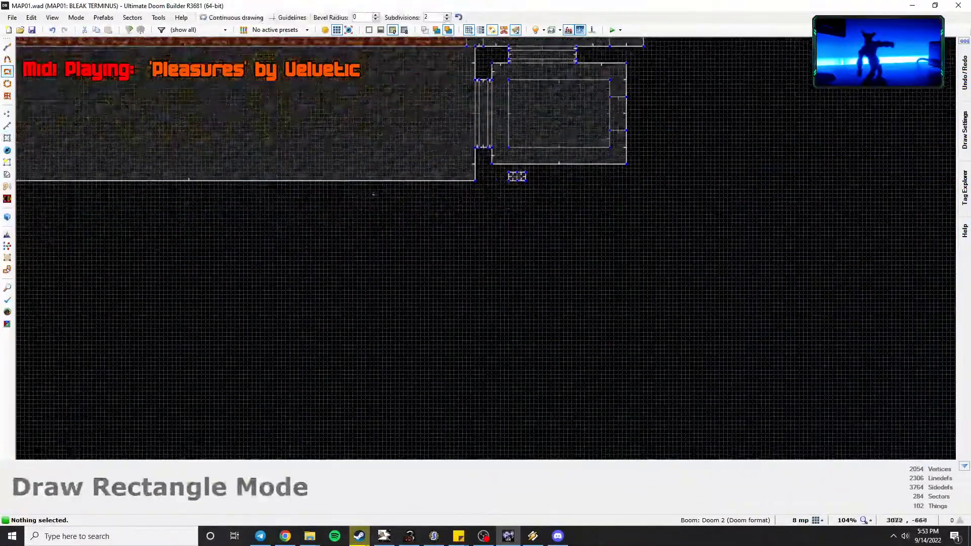
{"action": "key", "text": "bracketright"}
{"action": "key", "text": "bracketright"}
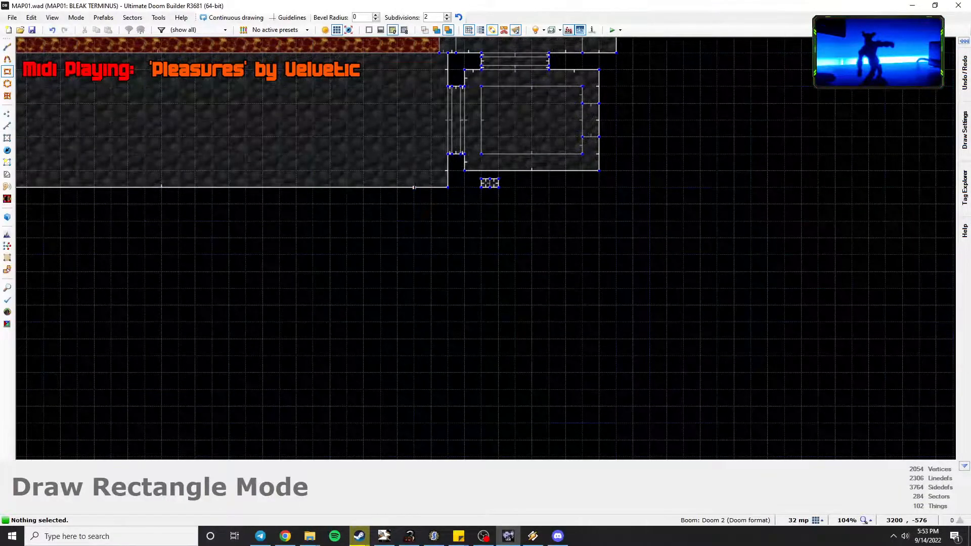
{"action": "key", "text": "bracketright"}
{"action": "left_click_drag", "start_coordinate": [414, 187], "coordinate": [279, 322]}
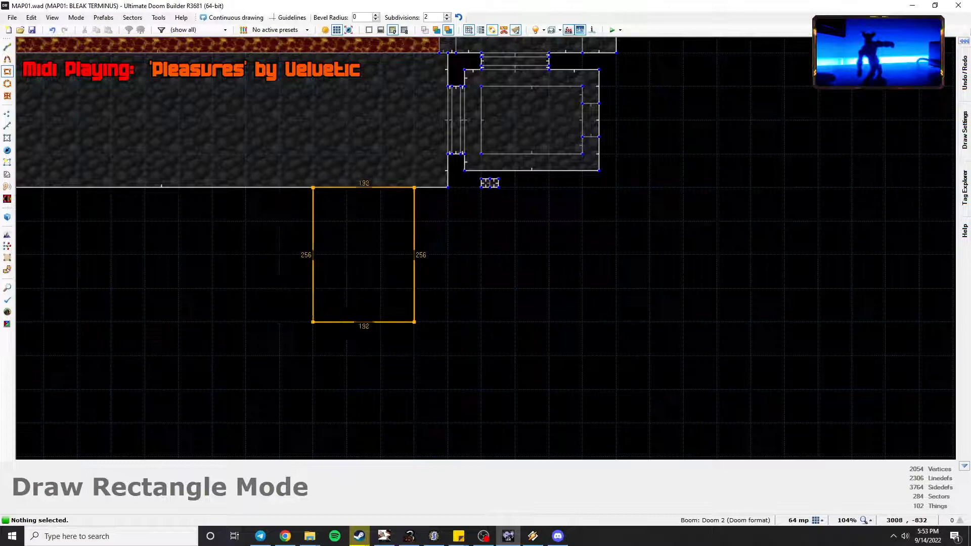
{"action": "left_click_drag", "start_coordinate": [279, 389], "coordinate": [279, 388]}
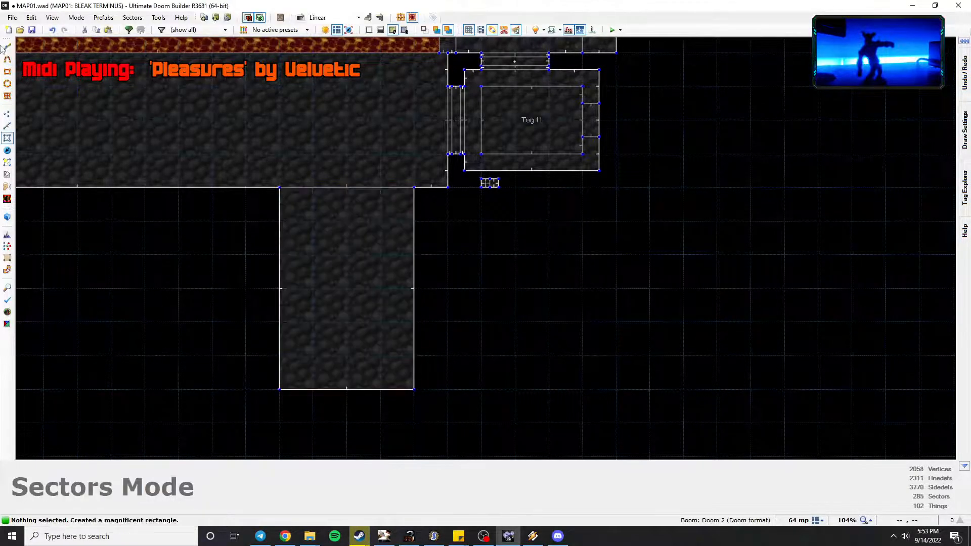
Draw an east-west corridor rectangle about 768 by 256 from the lower east side of the new southern passage.
{"action": "left_click", "coordinate": [6, 72]}
{"action": "left_click_drag", "start_coordinate": [616, 355], "coordinate": [751, 389]}
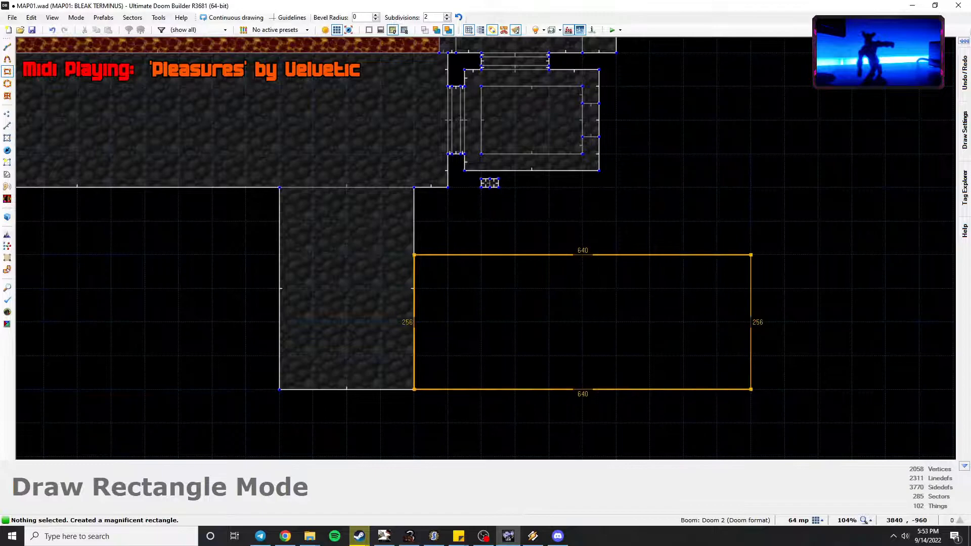
{"action": "left_click", "coordinate": [815, 389]}
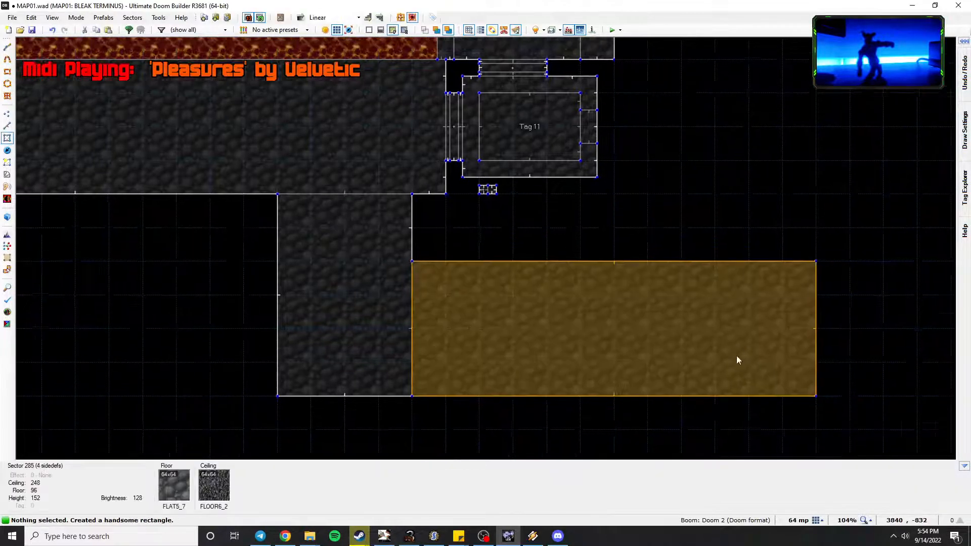
Draw a north-south corridor rectangle 320 wide and 960 long, running north from the east end of the new lower corridor.
{"action": "middle_click_drag", "start_coordinate": [739, 339], "coordinate": [653, 433]}
{"action": "left_click", "coordinate": [7, 72]}
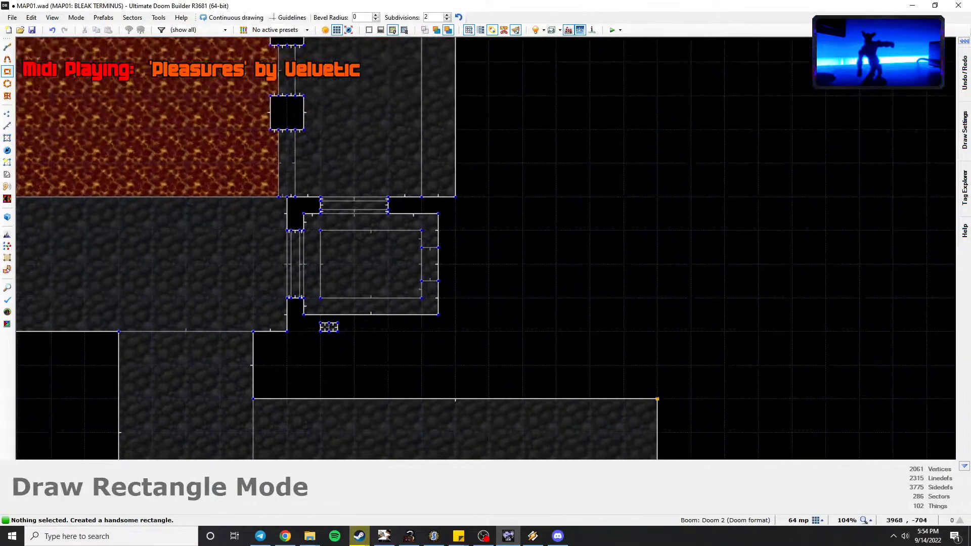
{"action": "left_click_drag", "start_coordinate": [556, 230], "coordinate": [489, 95]}
{"action": "middle_click_drag", "start_coordinate": [489, 72], "coordinate": [489, 177]}
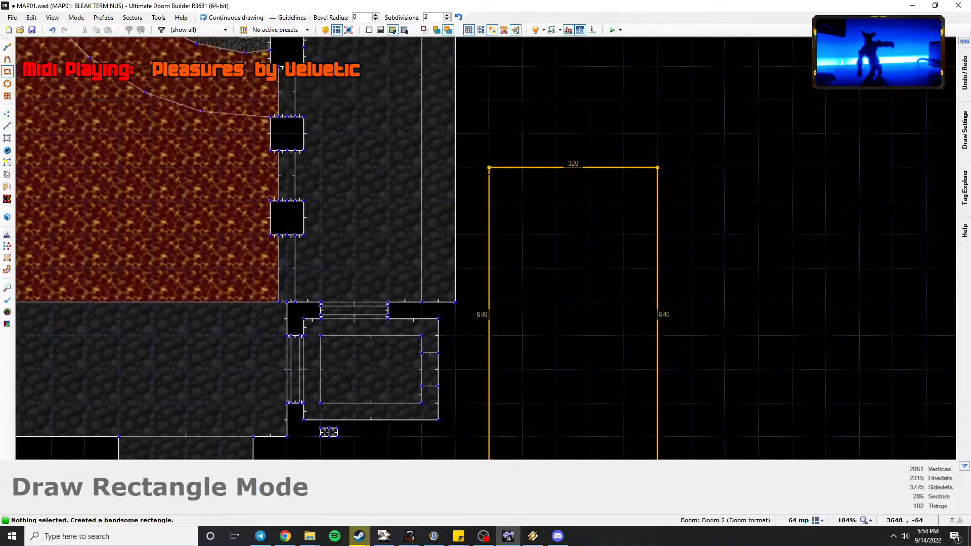
{"action": "middle_click_drag", "start_coordinate": [489, 111], "coordinate": [489, 218]}
{"action": "mouse_move", "coordinate": [489, 147]}
{"action": "middle_mouse_down"}
{"action": "mouse_move", "coordinate": [486, 225]}
{"action": "mouse_move", "coordinate": [486, 163]}
{"action": "middle_mouse_up"}
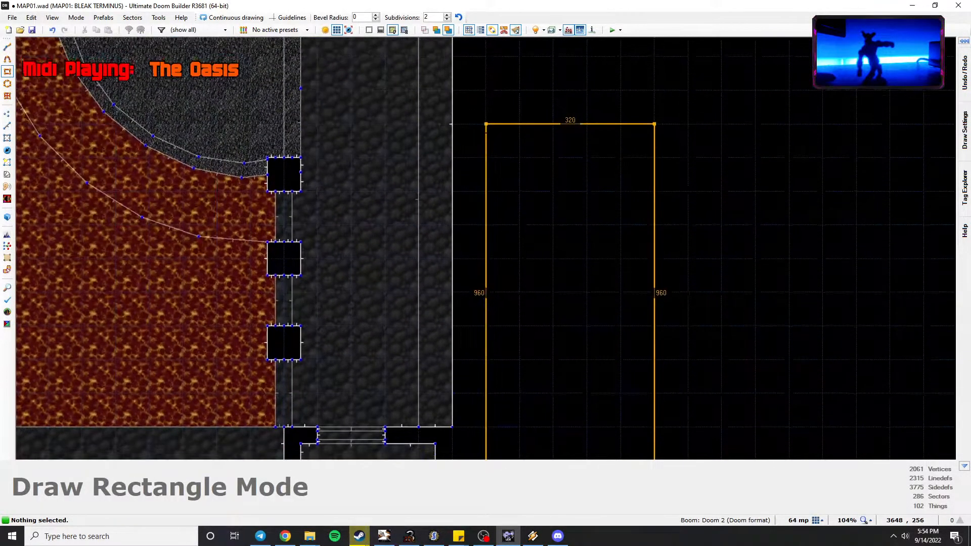
{"action": "left_click", "coordinate": [486, 131]}
{"action": "middle_click_drag", "start_coordinate": [529, 238], "coordinate": [523, 99]}
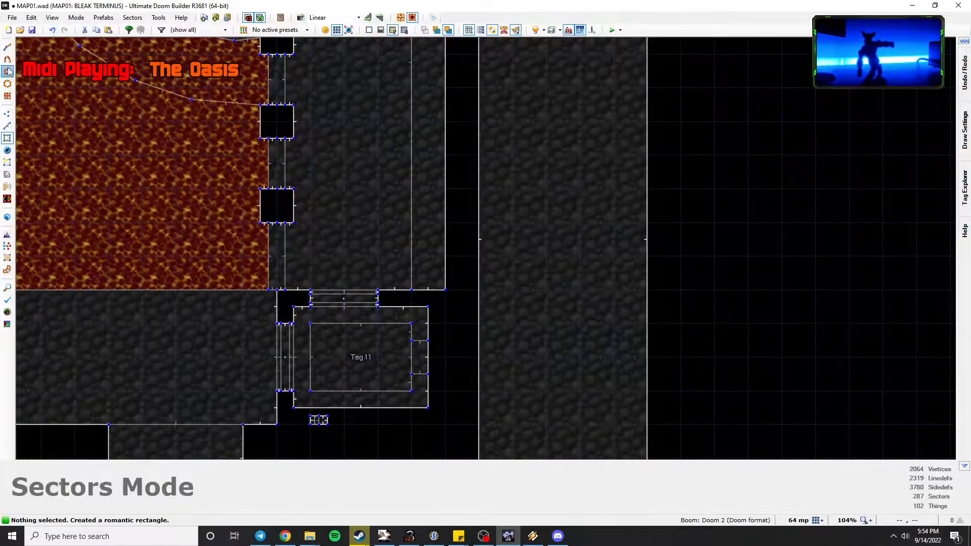
Draw a 64 by 448 opening that joins the new eastern corridor to the pillared hall's east side.
{"action": "left_click", "coordinate": [7, 71]}
{"action": "middle_click_drag", "start_coordinate": [396, 128], "coordinate": [421, 213]}
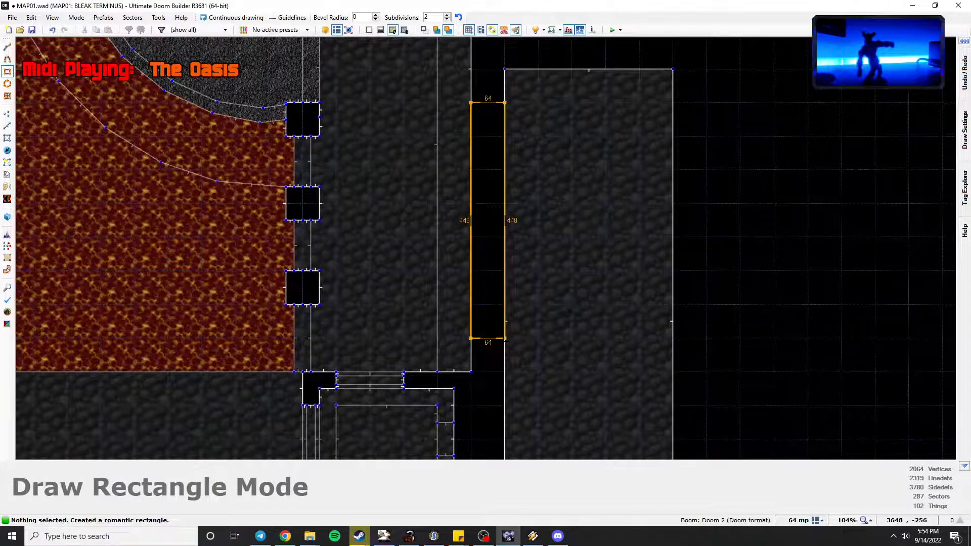
{"action": "left_click", "coordinate": [504, 338]}
Walk through the new corridors in the 3D view, save the map and return to the 2D view of the southern walkway.
{"action": "key", "text": "w"}
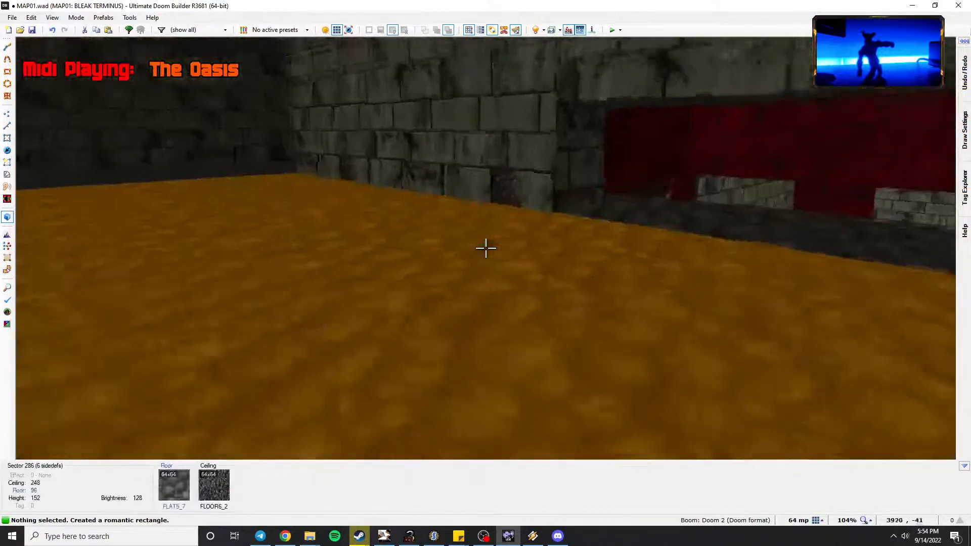
{"action": "key", "text": "w"}
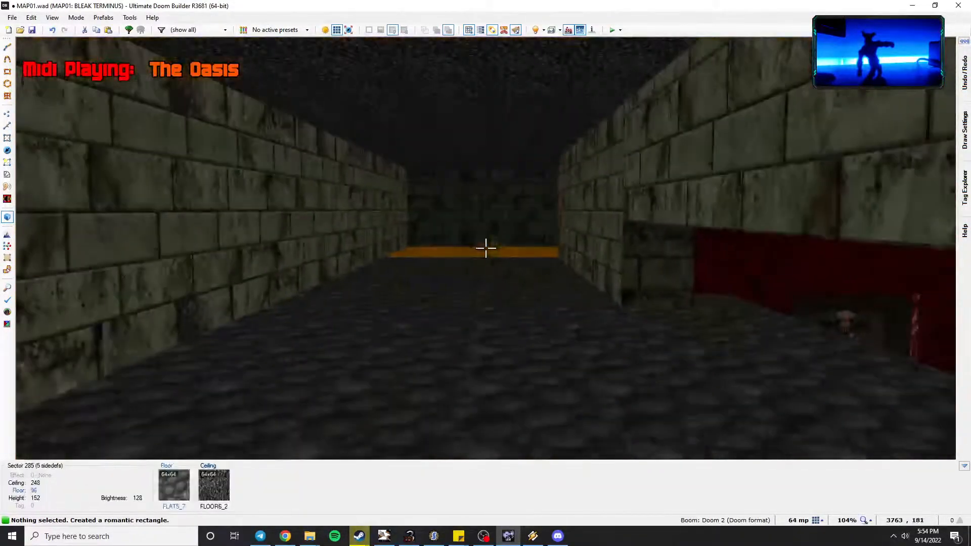
{"action": "key", "text": "w"}
{"action": "key", "text": "ctrl+s"}
{"action": "key", "text": "w"}
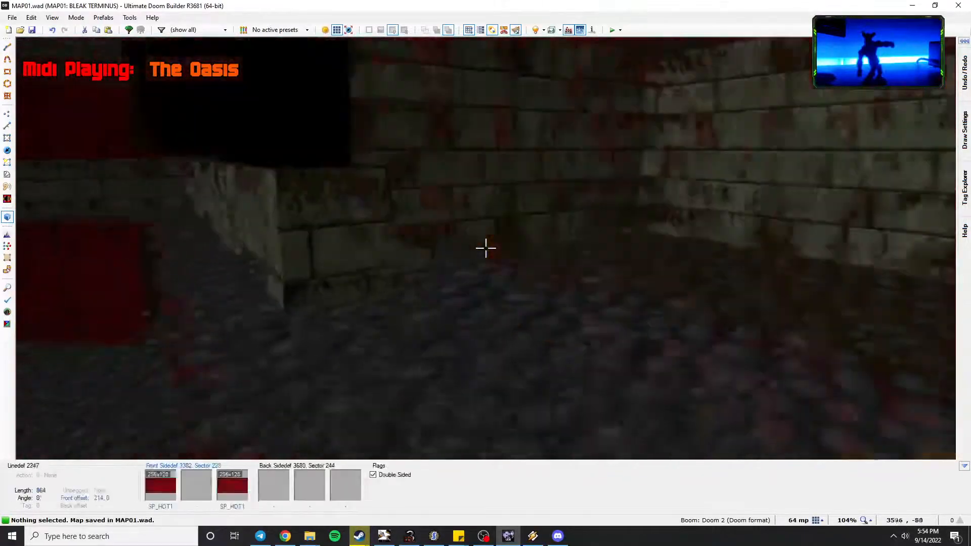
{"action": "key", "text": "w"}
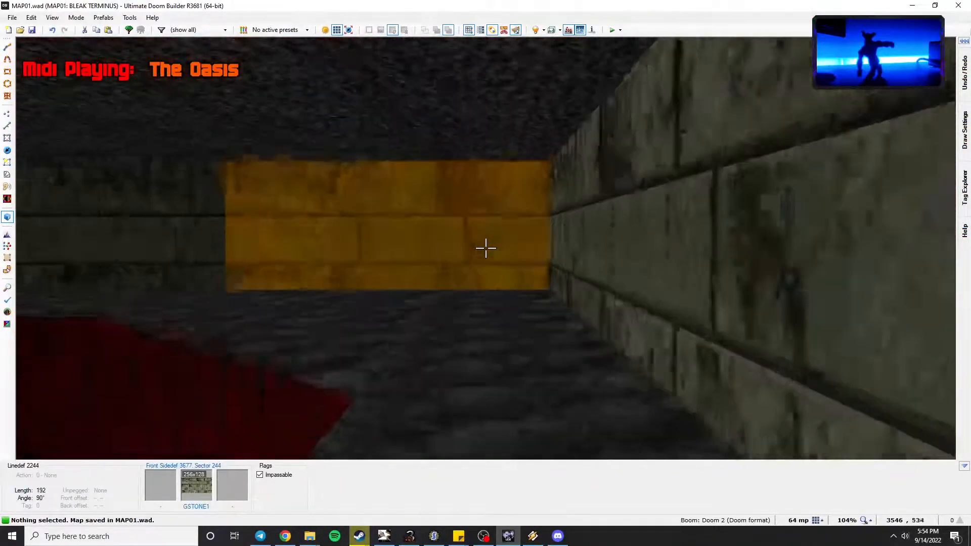
{"action": "key", "text": "q"}
{"action": "scroll", "coordinate": [509, 290], "scroll_direction": "down", "scroll_amount": 2}
{"action": "middle_click_drag", "start_coordinate": [515, 349], "coordinate": [516, 187]}
{"action": "middle_click_drag", "start_coordinate": [493, 283], "coordinate": [531, 183]}
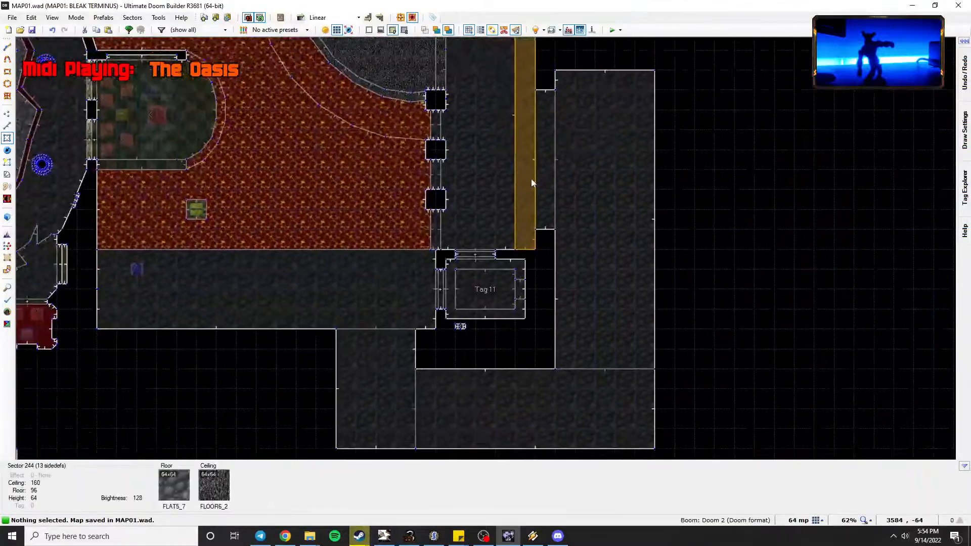
{"action": "middle_click_drag", "start_coordinate": [359, 275], "coordinate": [504, 254]}
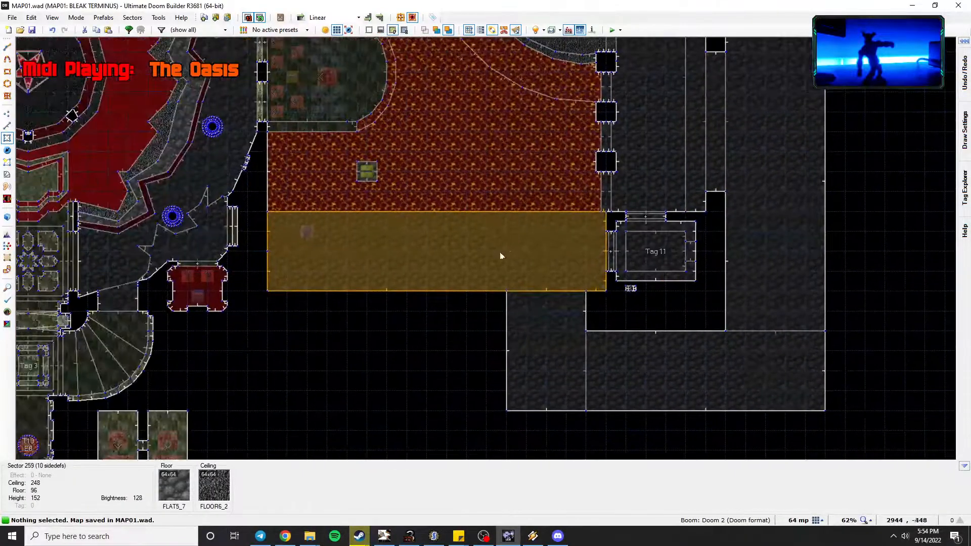
Try to reshape the lava pool's west wall into a 128 by 128 solid block south of the rounded alcove by splitting the wall and moving vertices.
{"action": "scroll", "coordinate": [301, 277], "scroll_direction": "up", "scroll_amount": 1}
{"action": "scroll", "coordinate": [301, 277], "scroll_direction": "up", "scroll_amount": 2}
{"action": "middle_click_drag", "start_coordinate": [301, 277], "coordinate": [505, 399]}
{"action": "middle_click_drag", "start_coordinate": [465, 338], "coordinate": [468, 356]}
{"action": "key", "text": "v"}
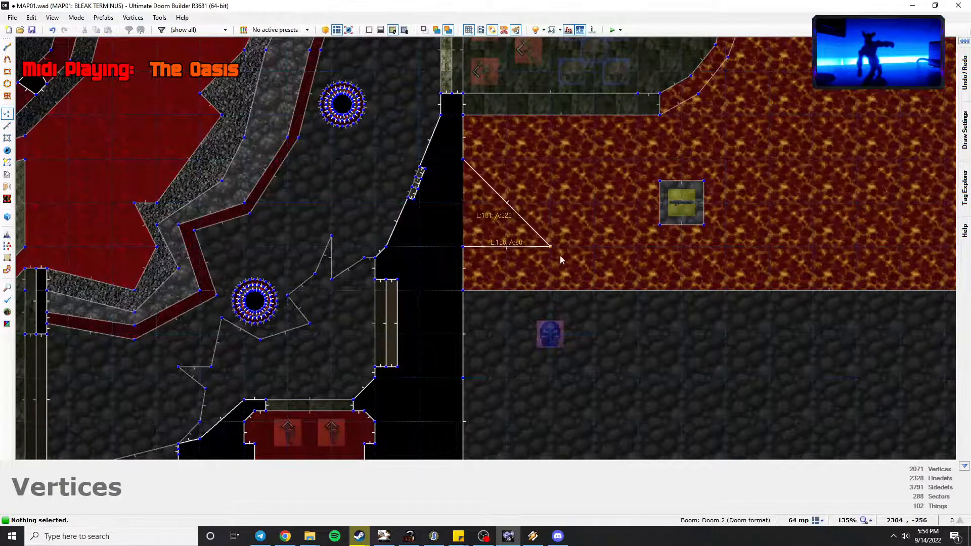
{"action": "right_click_drag", "start_coordinate": [555, 253], "coordinate": [555, 253]}
{"action": "right_click_drag", "start_coordinate": [480, 190], "coordinate": [543, 165]}
Inspect the protruding wall block from the lava room and the main hall in the 3D view.
{"action": "key", "text": "w"}
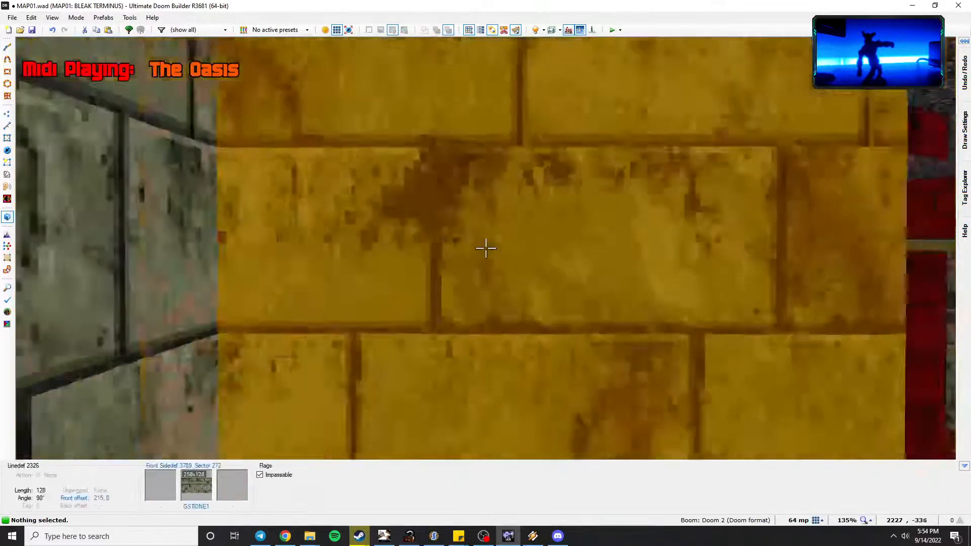
{"action": "key", "text": "w"}
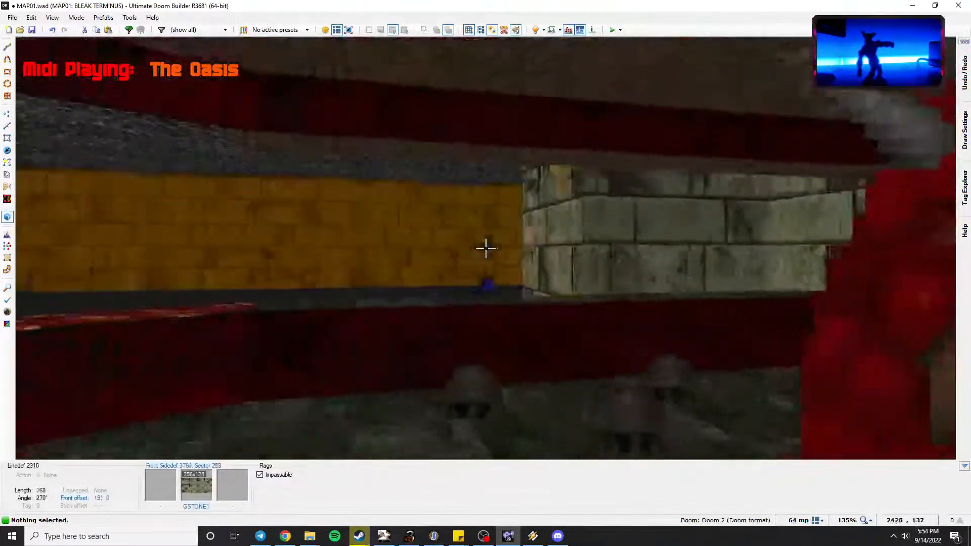
{"action": "key", "text": "w"}
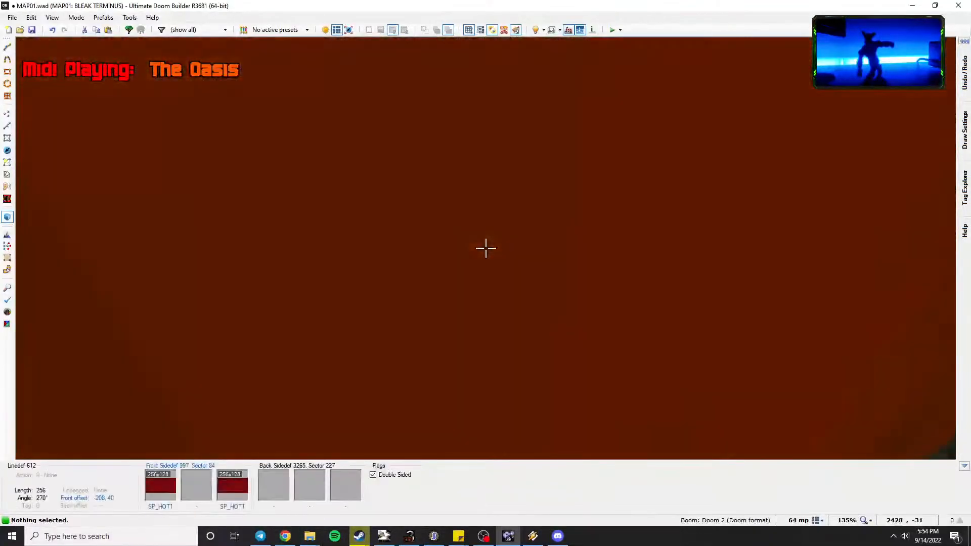
{"action": "key", "text": "q"}
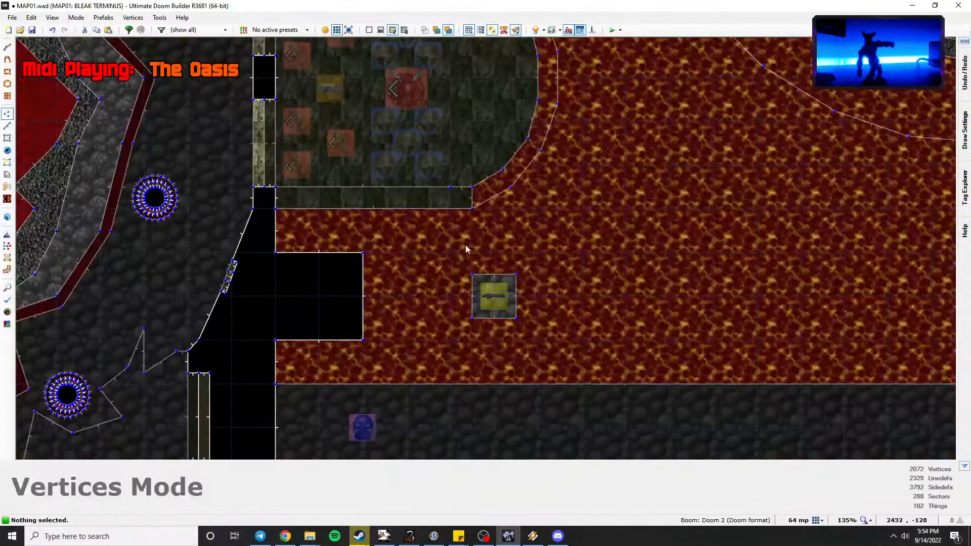
Undo the wall block's vertex moves and linedef splits, and return to sector editing.
{"action": "key", "text": "ctrl+z"}
{"action": "key", "text": "ctrl+z"}
{"action": "key", "text": "ctrl+z"}
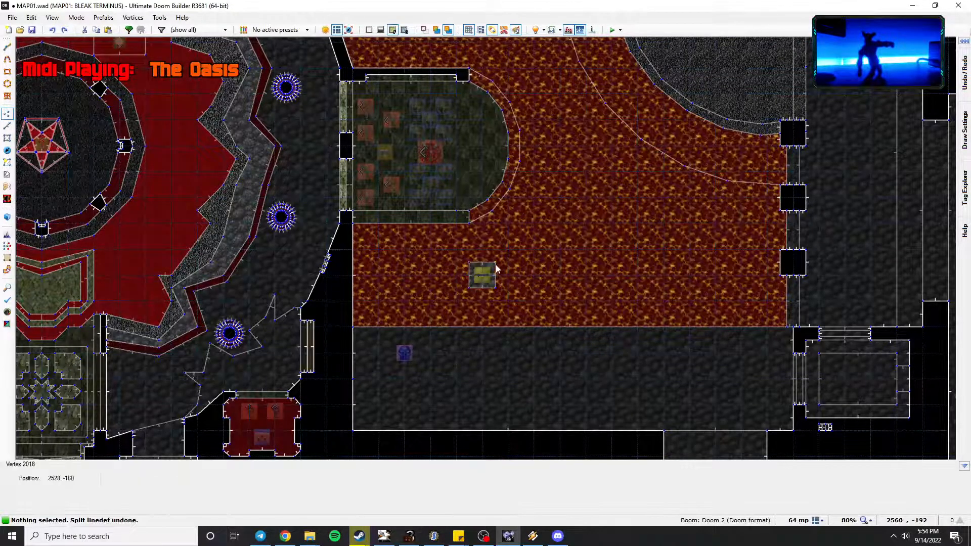
{"action": "scroll", "coordinate": [496, 268], "scroll_direction": "up", "scroll_amount": 2}
{"action": "key", "text": "s"}
{"action": "key", "text": "space"}
{"action": "scroll", "coordinate": [514, 354], "scroll_direction": "down", "scroll_amount": 2}
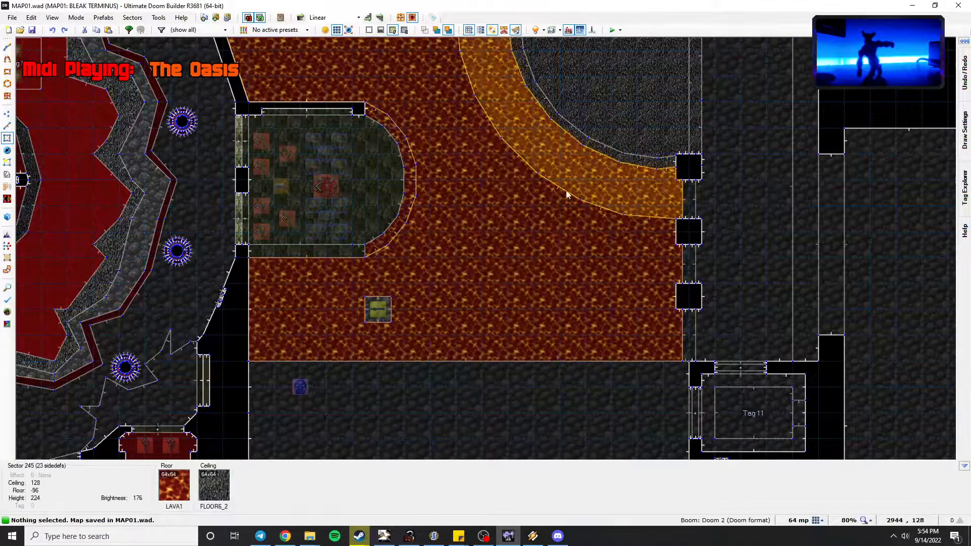
Review the overall layout from the new eastern corridors to the large western red area, and save the map.
{"action": "scroll", "coordinate": [504, 235], "scroll_direction": "down", "scroll_amount": 3}
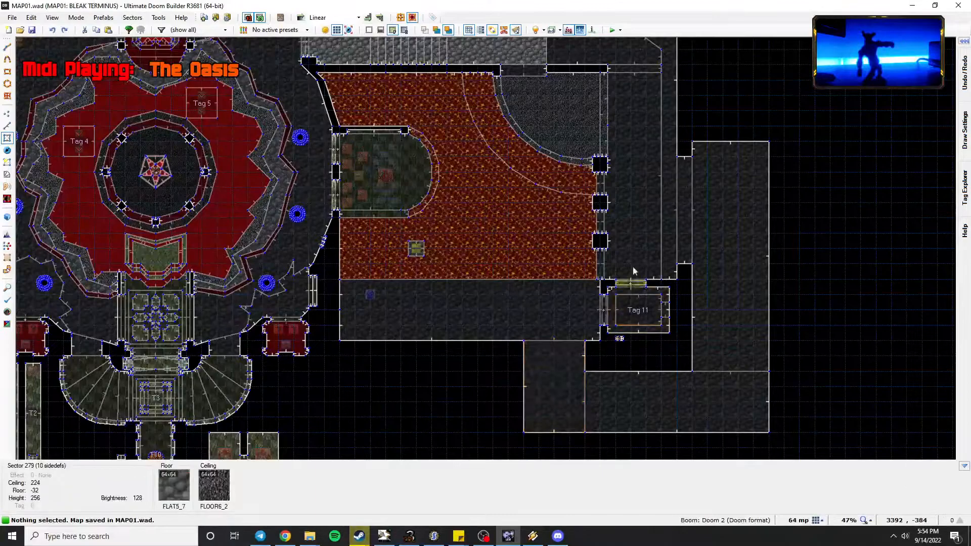
{"action": "scroll", "coordinate": [635, 288], "scroll_direction": "down", "scroll_amount": 4}
{"action": "scroll", "coordinate": [541, 275], "scroll_direction": "up", "scroll_amount": 3}
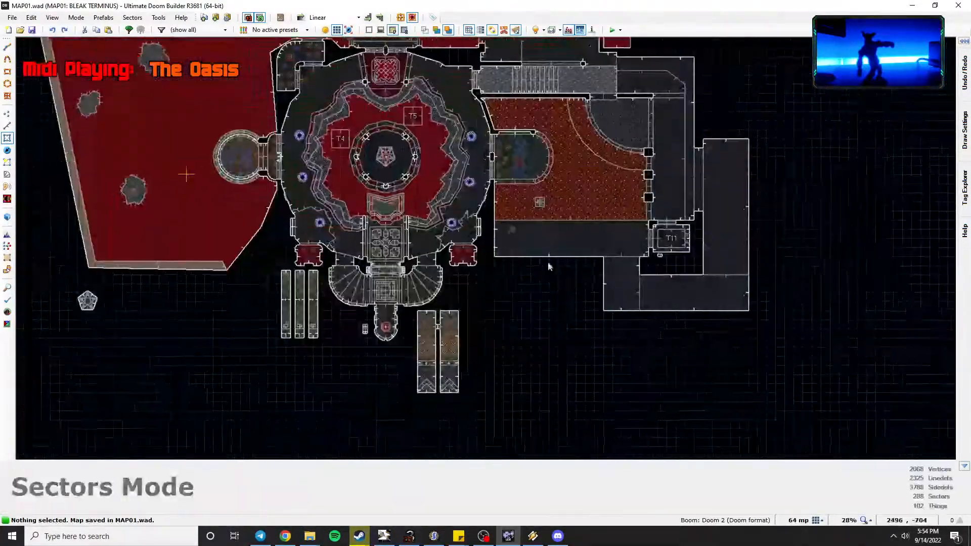
{"action": "scroll", "coordinate": [446, 288], "scroll_direction": "up", "scroll_amount": 3}
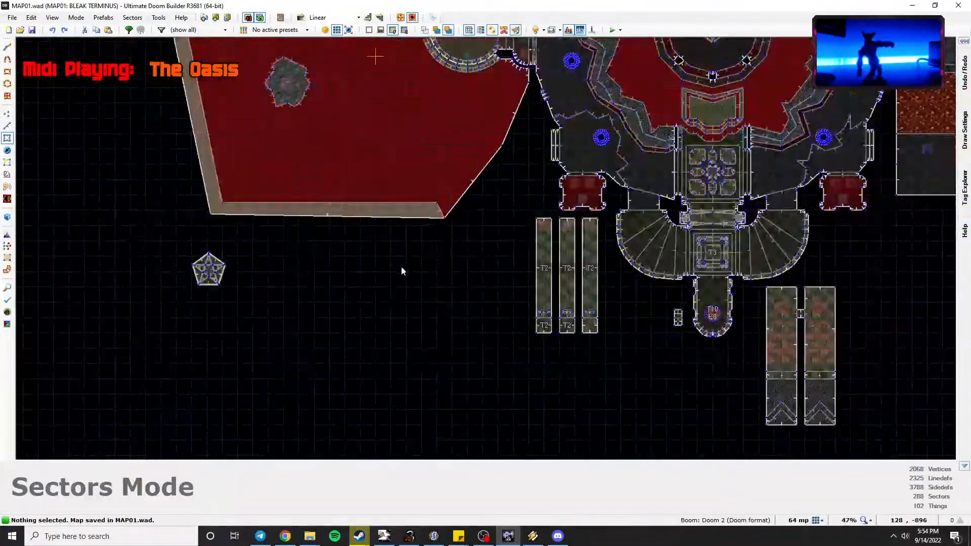
{"action": "middle_click_drag", "start_coordinate": [399, 270], "coordinate": [486, 335]}
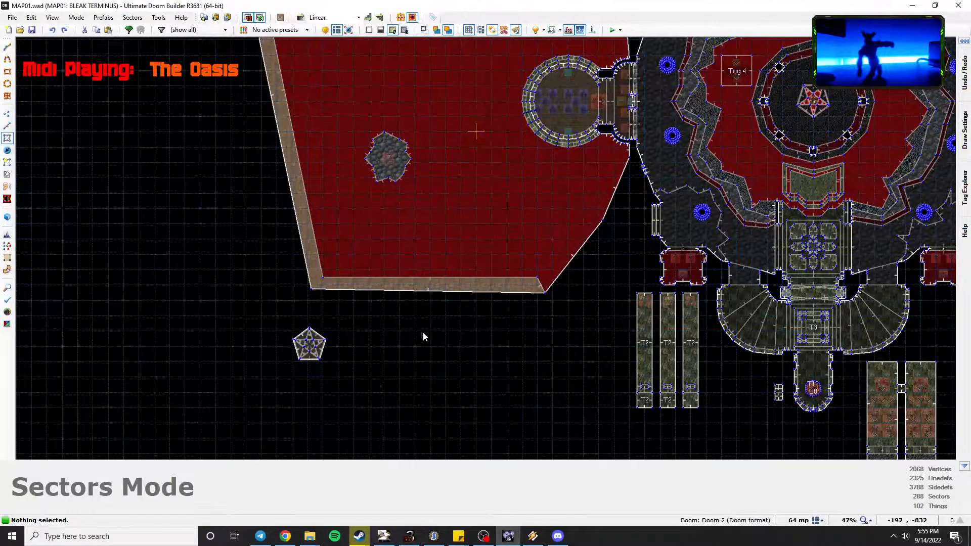
{"action": "scroll", "coordinate": [450, 350], "scroll_direction": "down", "scroll_amount": 2}
{"action": "key", "text": "ctrl+s"}
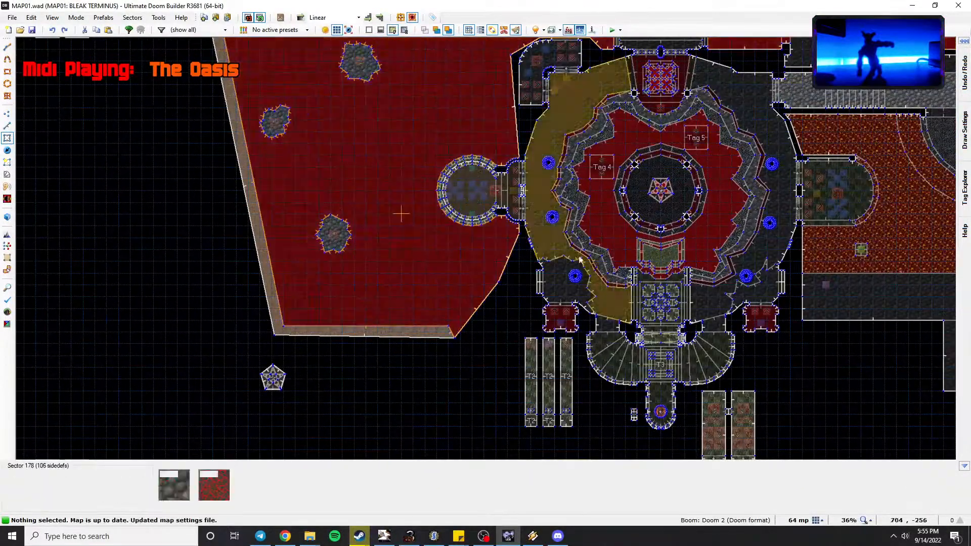
{"action": "scroll", "coordinate": [417, 314], "scroll_direction": "down", "scroll_amount": 4}
{"action": "scroll", "coordinate": [418, 313], "scroll_direction": "down", "scroll_amount": 1}
{"action": "middle_click_drag", "start_coordinate": [417, 313], "coordinate": [453, 360]}
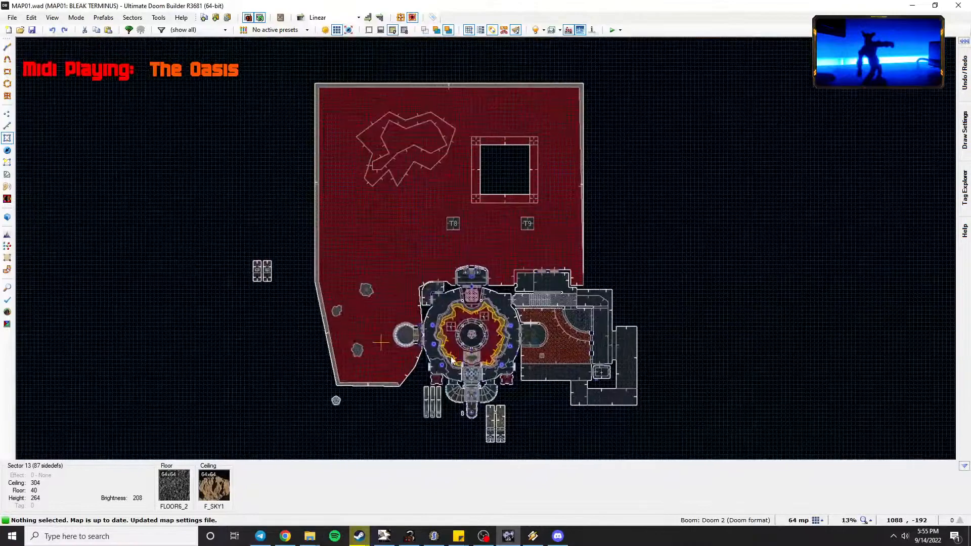
{"action": "scroll", "coordinate": [438, 345], "scroll_direction": "up", "scroll_amount": 2}
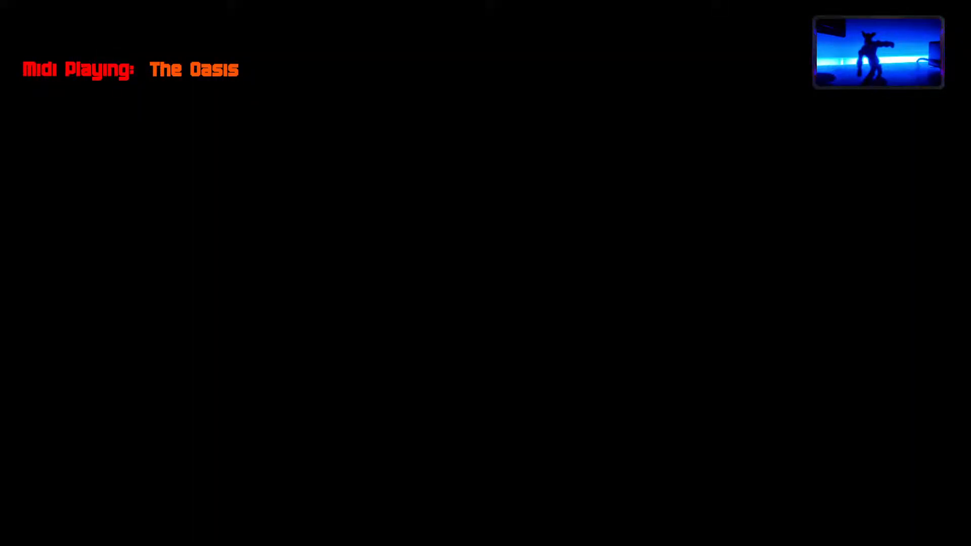
Remove all enemies from the MAP01 test run with the console command "kill monsters", close the console and pause the game.
{"action": "key", "text": "grave"}
{"action": "type", "text": "kill monsters"}
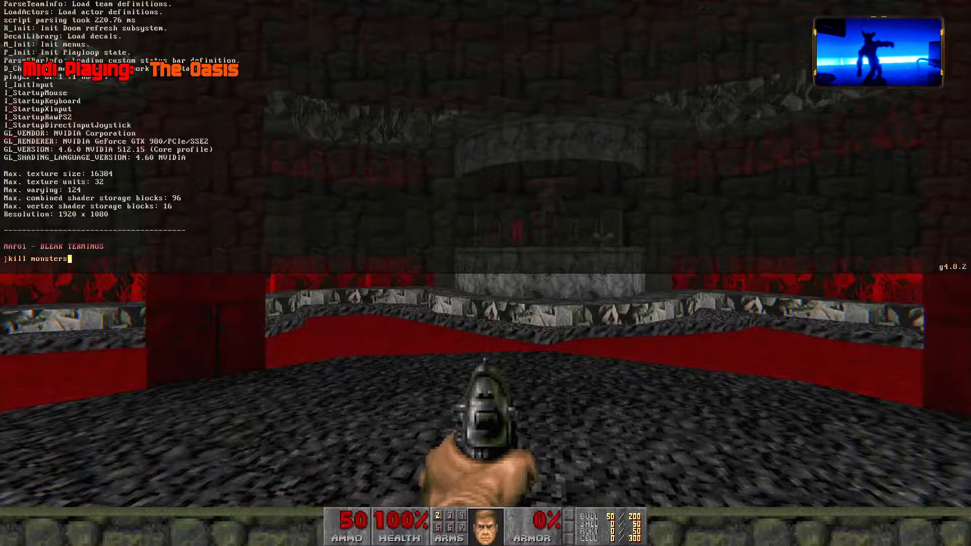
{"action": "key", "text": "Return"}
{"action": "key", "text": "grave"}
{"action": "key", "text": "Escape"}
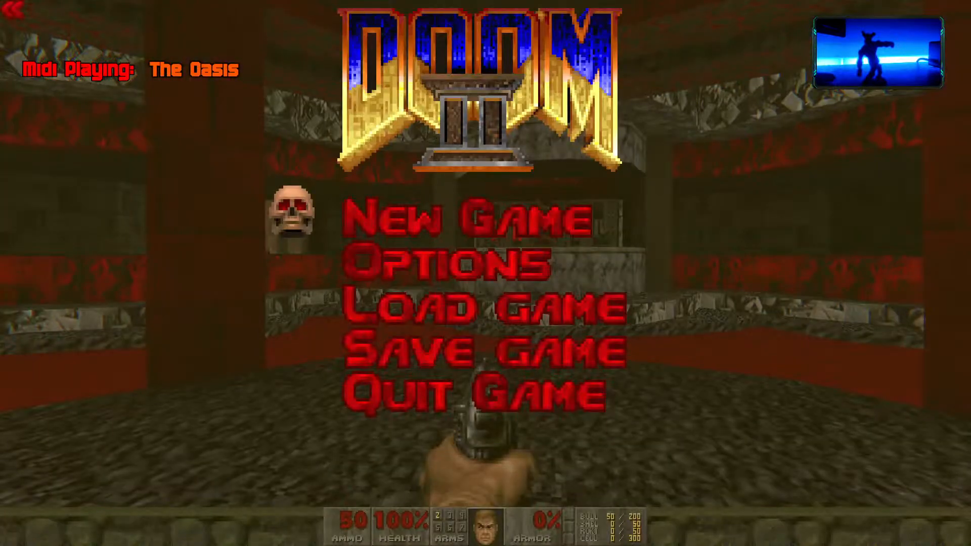
{"action": "key", "text": "alt+Tab"}
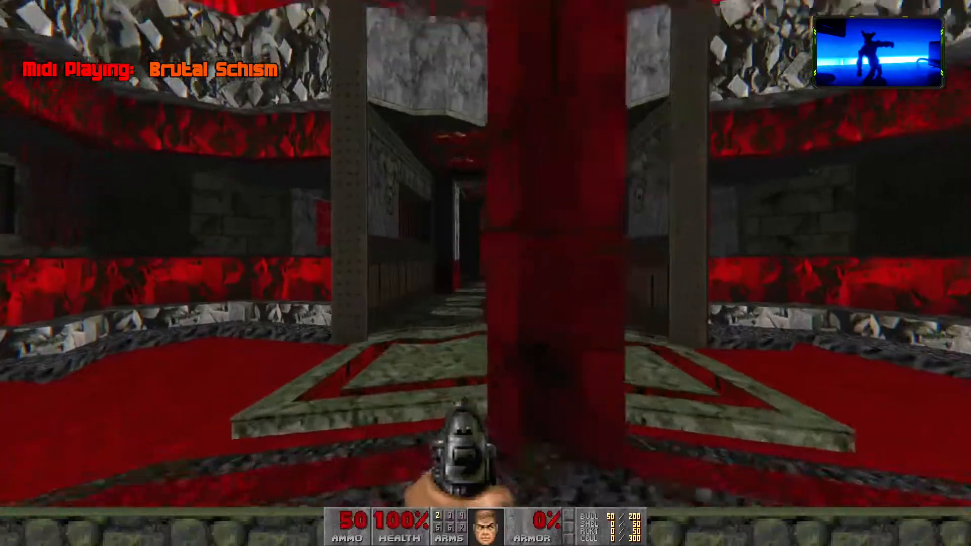
Walk from the central blood pool into the side passages and collect the shotgun and the items in the demon-face alcove.
{"action": "key", "text": "w"}
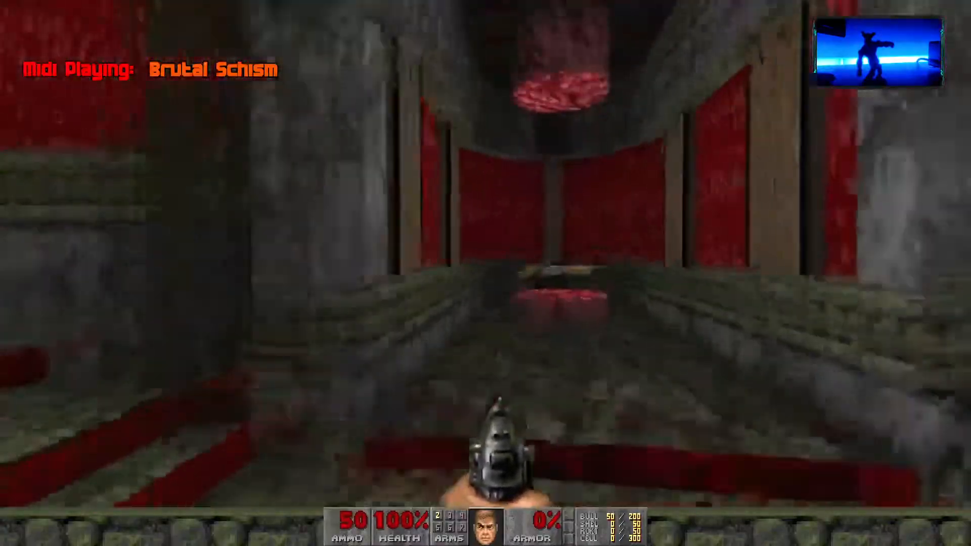
{"action": "key", "text": "w"}
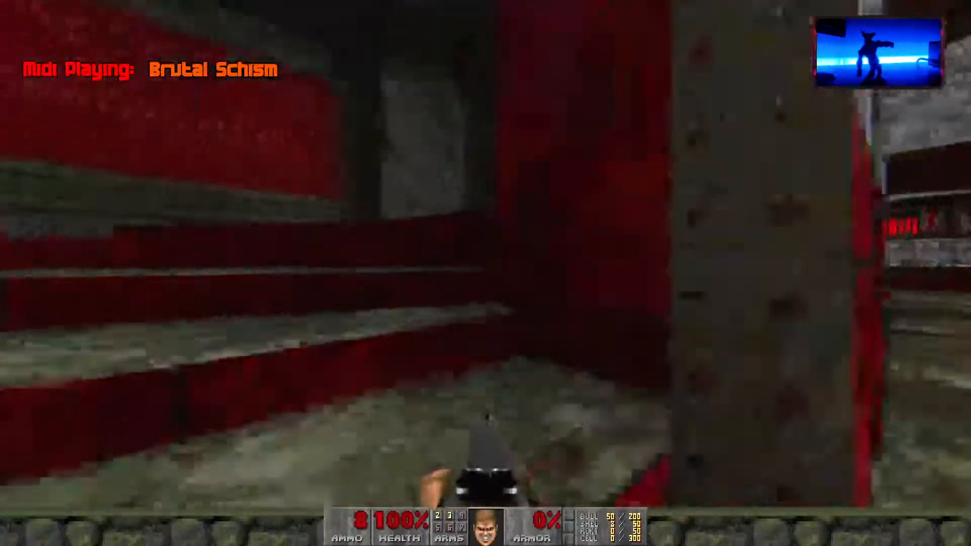
{"action": "key", "text": "w"}
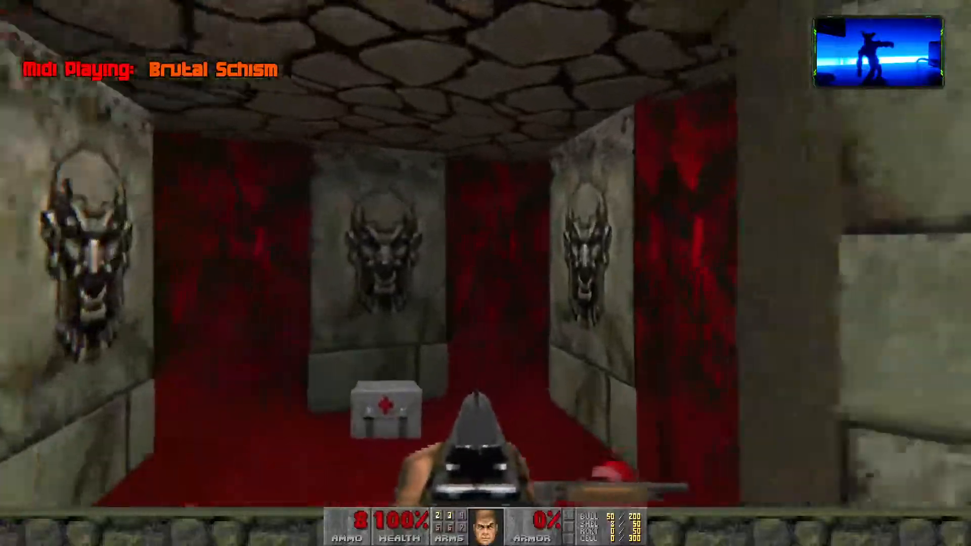
{"action": "key", "text": "w"}
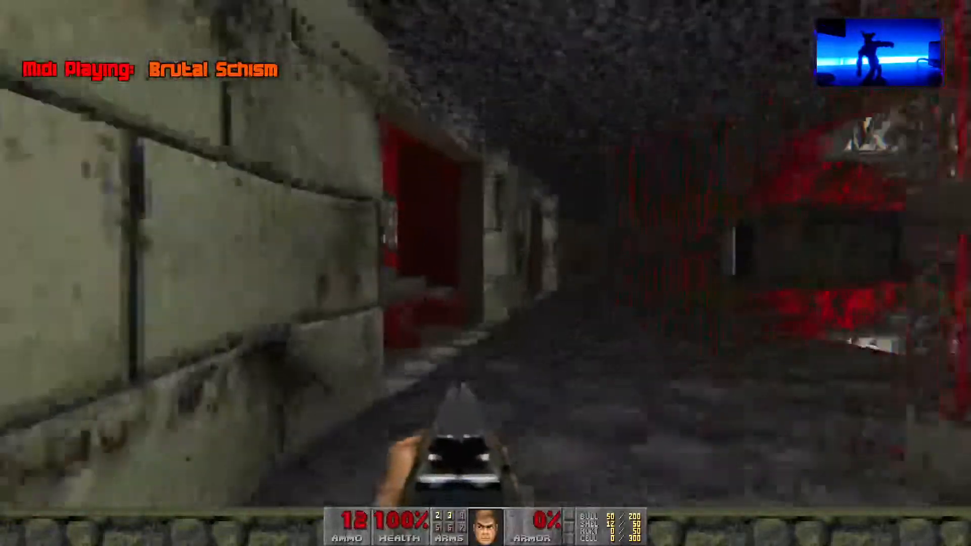
Inspect the round barred room with the red skull pillars, collecting its health potions, and return to the outer corridor.
{"action": "key", "text": "w"}
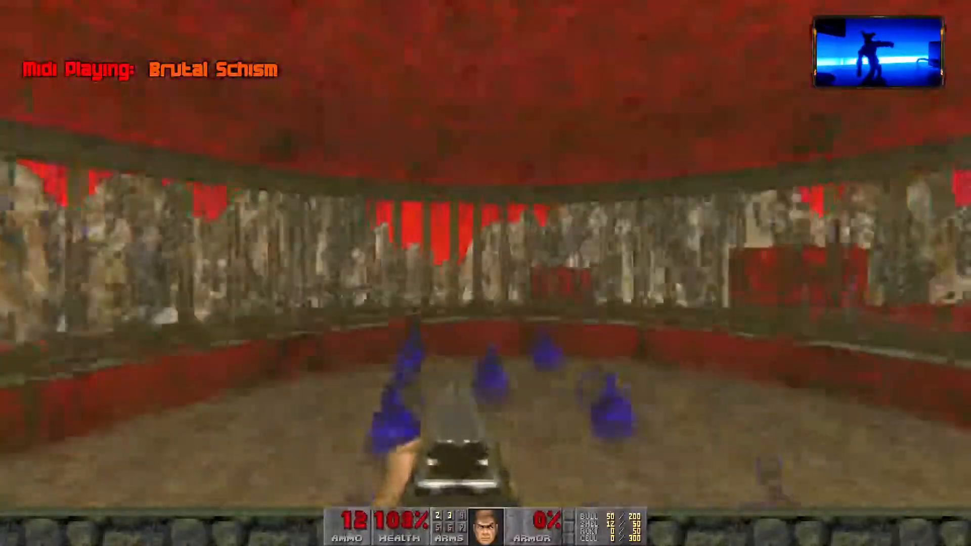
{"action": "key", "text": "w"}
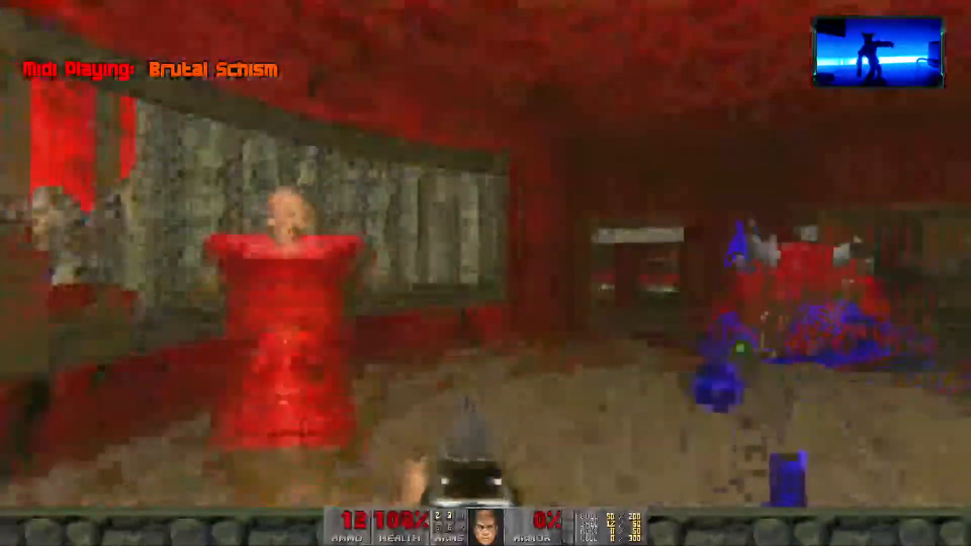
{"action": "key", "text": "w"}
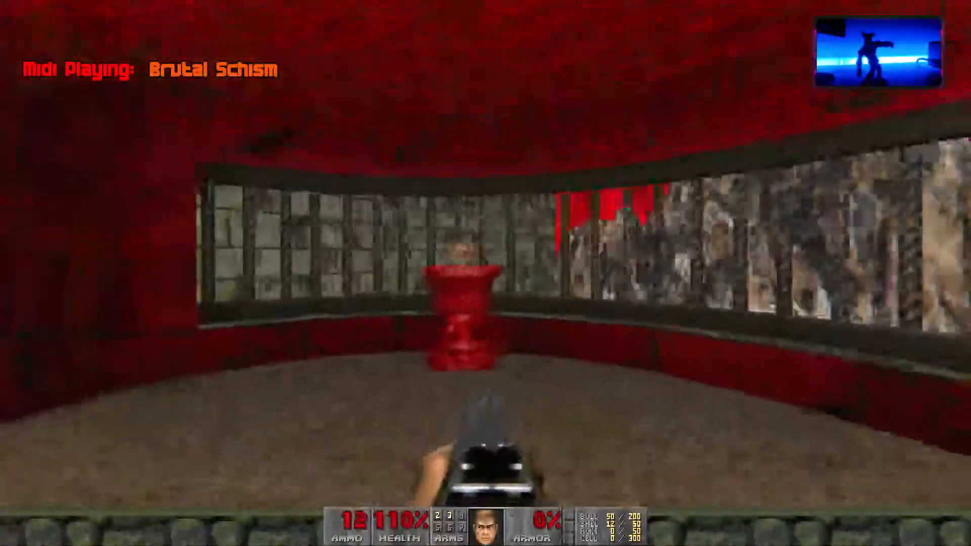
{"action": "key", "text": "w"}
{"action": "key", "text": "w"}
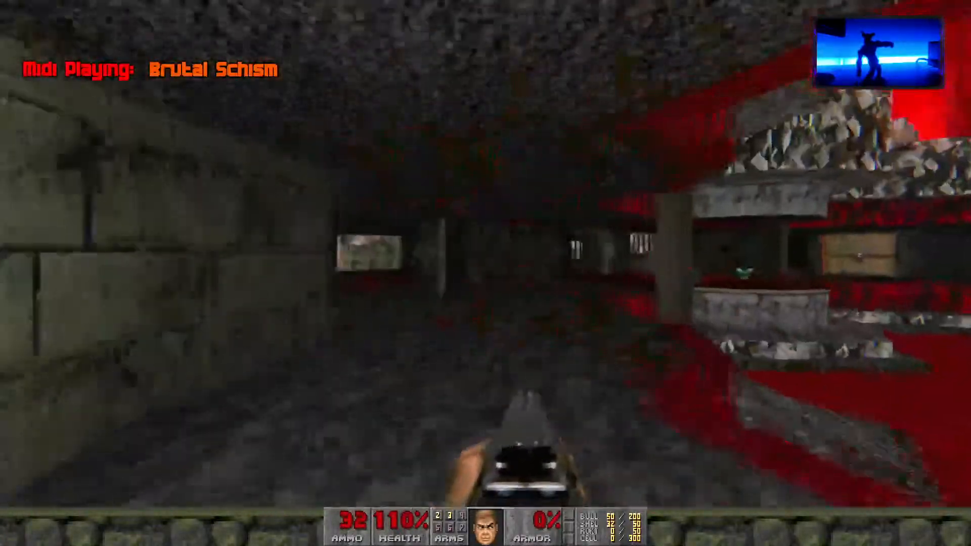
Follow the outer corridor collecting ammo, and take the super shotgun from the stone pedestal in the barred-window room.
{"action": "key", "text": "w"}
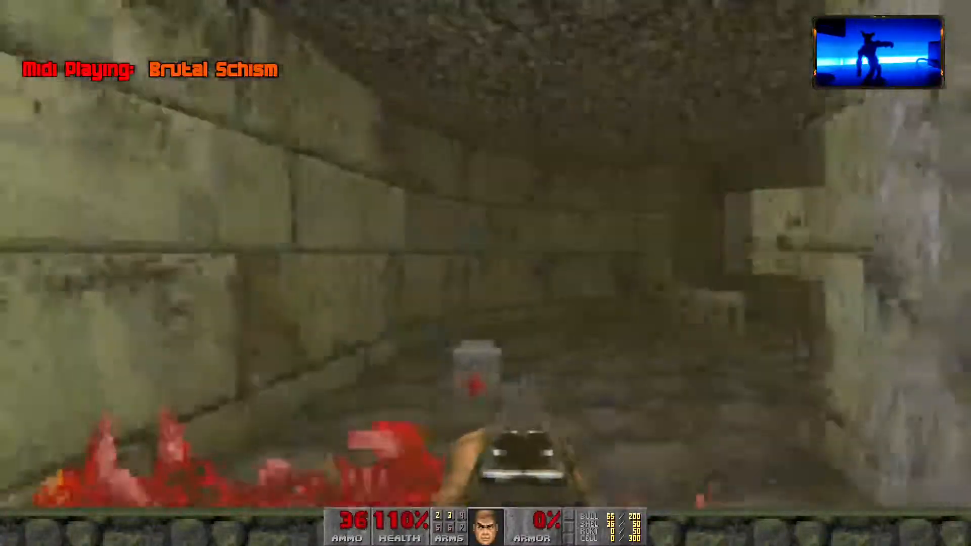
{"action": "key", "text": "w"}
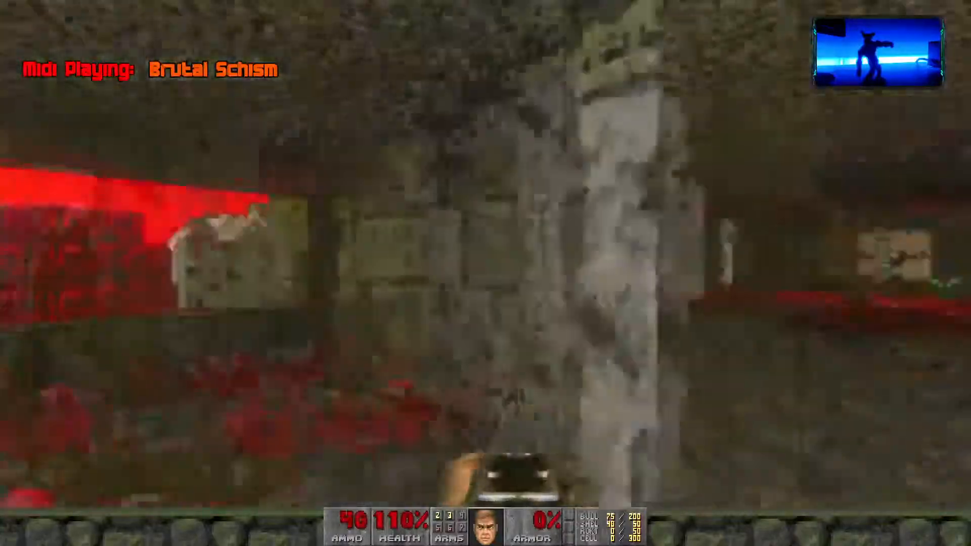
{"action": "key", "text": "w"}
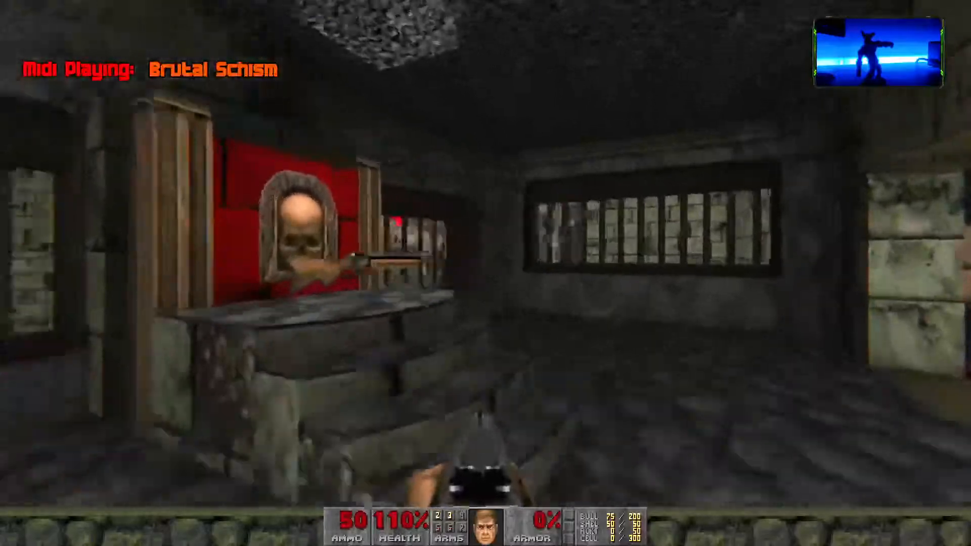
{"action": "key", "text": "w"}
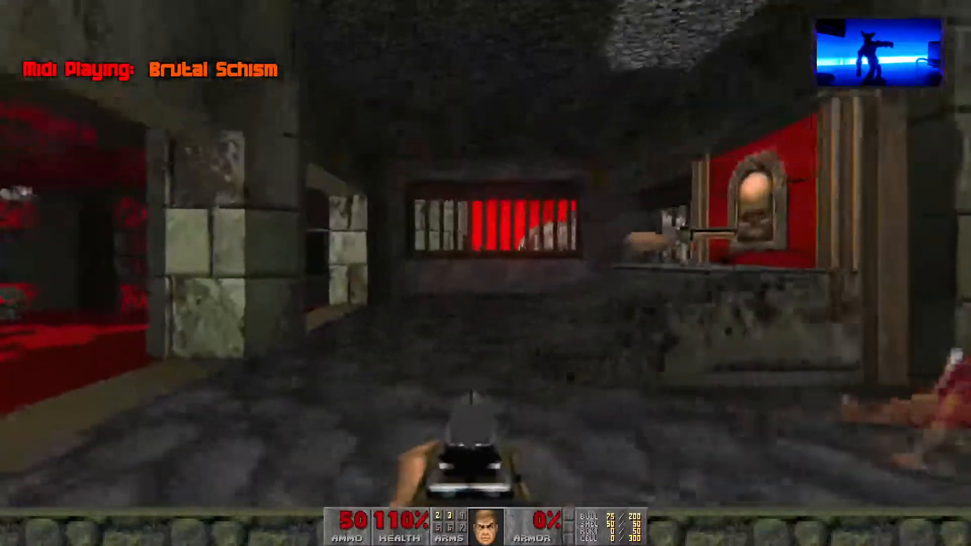
{"action": "key", "text": "w"}
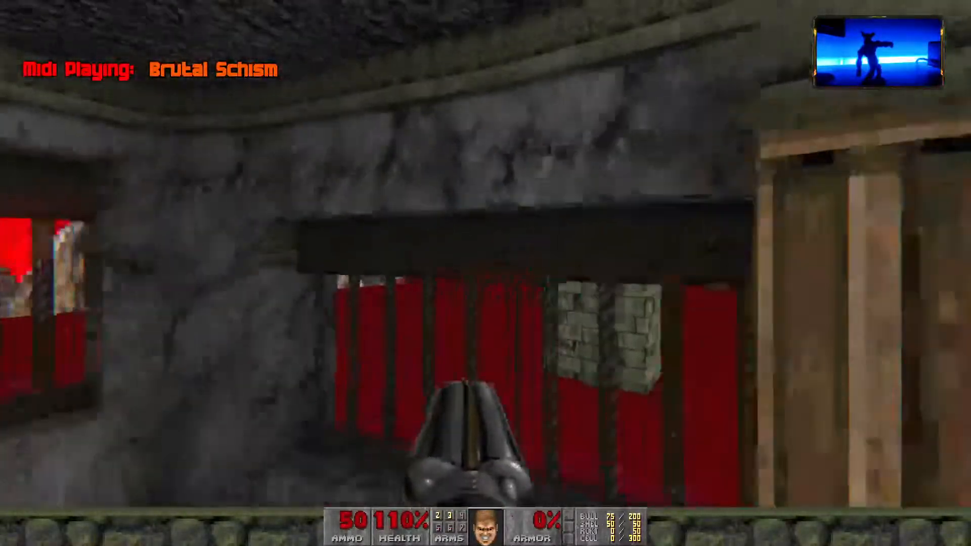
{"action": "key", "text": "w"}
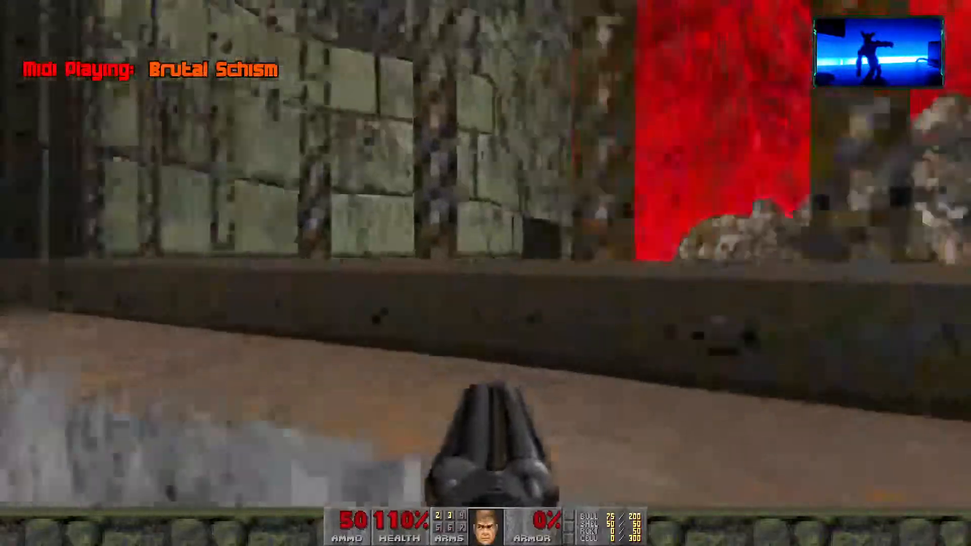
Walk past the blood pool and along the dark corridor to the lava area, collecting armor bonuses.
{"action": "key", "text": "w"}
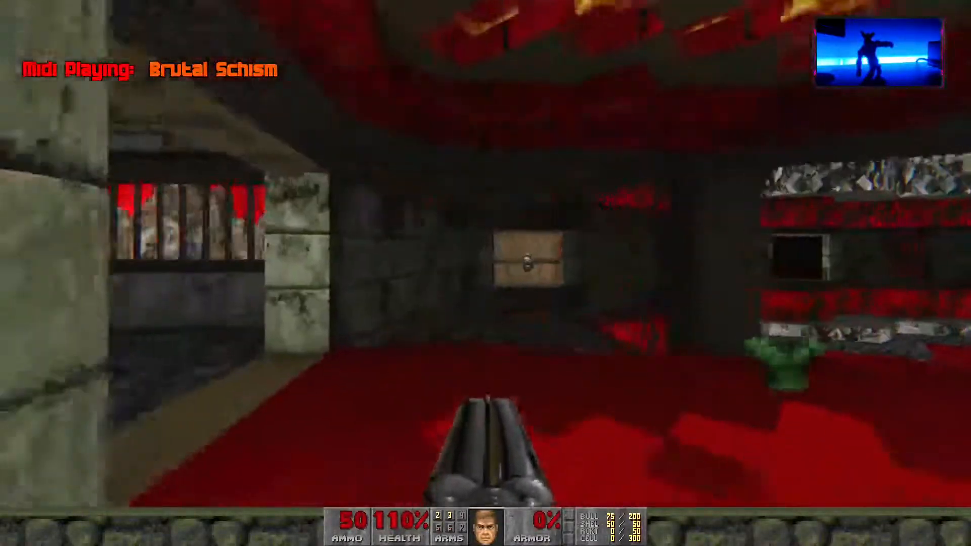
{"action": "key", "text": "w"}
{"action": "key", "text": "w"}
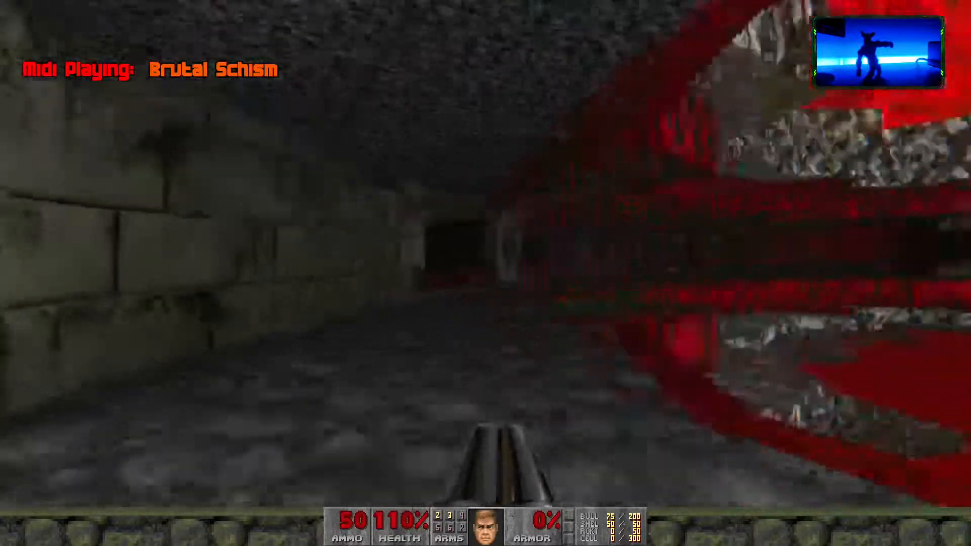
{"action": "key", "text": "w"}
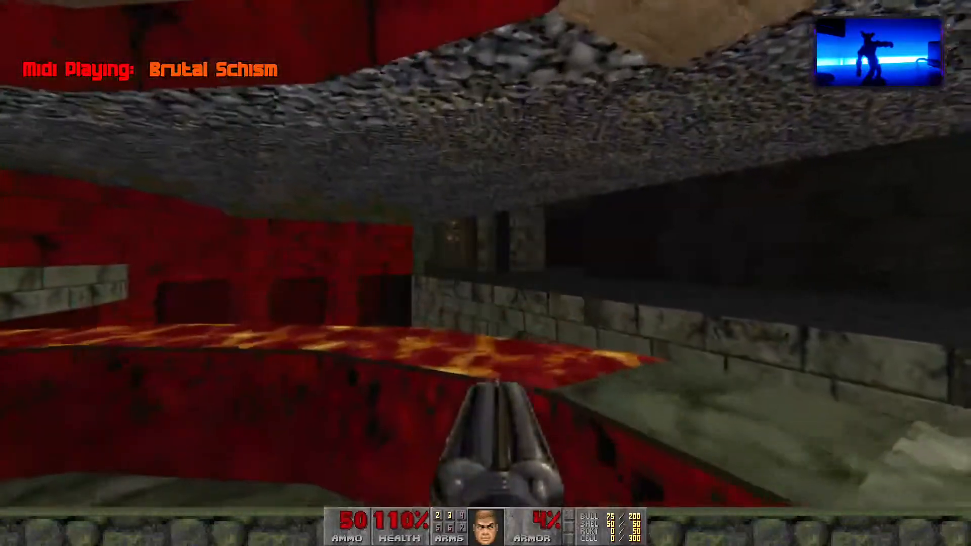
Examine the lava channel area from its circular stone floor, checking the red brick walls, grey ledges, ceiling and dark openings.
{"action": "key", "text": "w"}
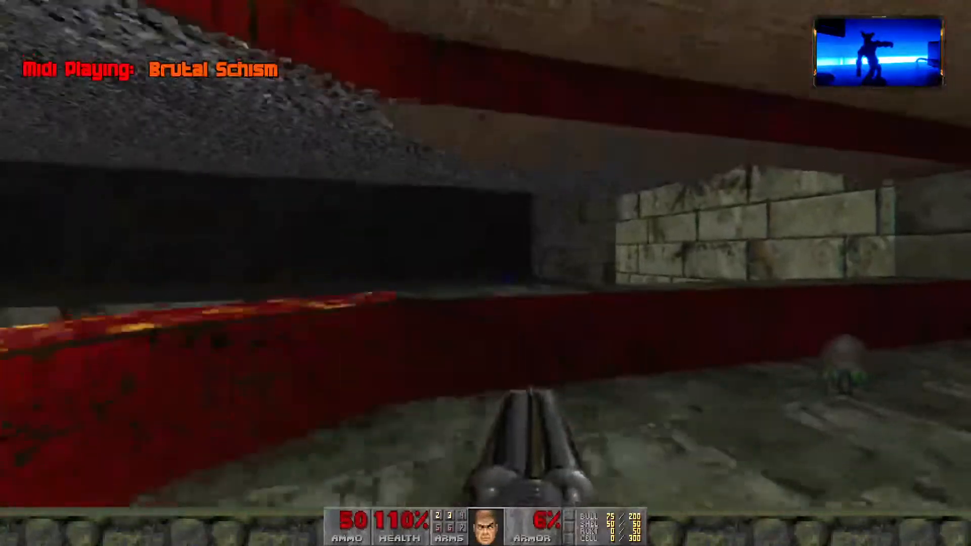
{"action": "key", "text": "w"}
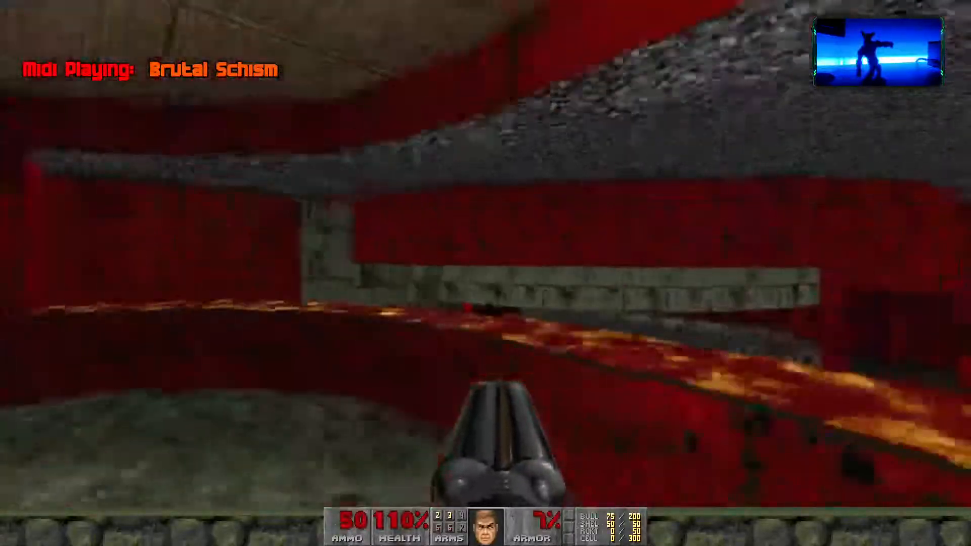
{"action": "key", "text": "w"}
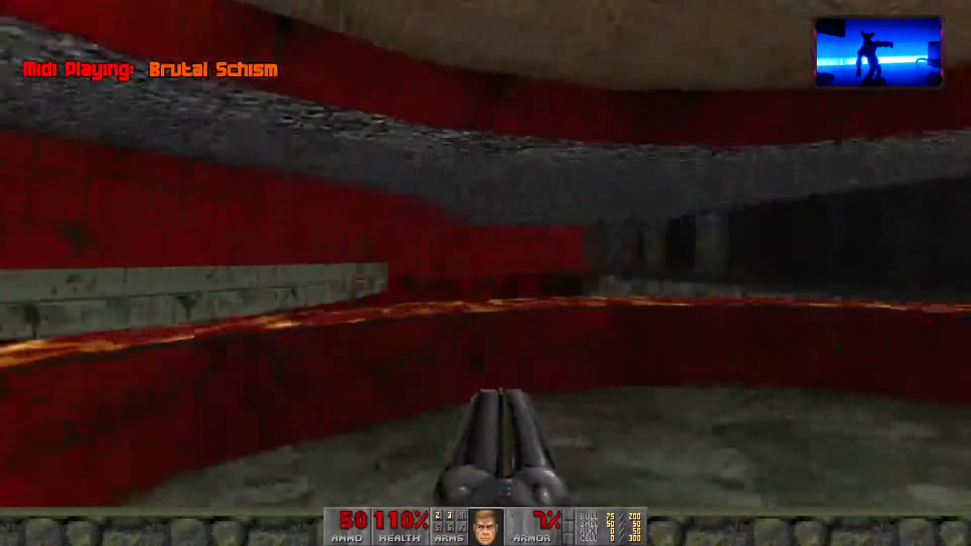
{"action": "key", "text": "w"}
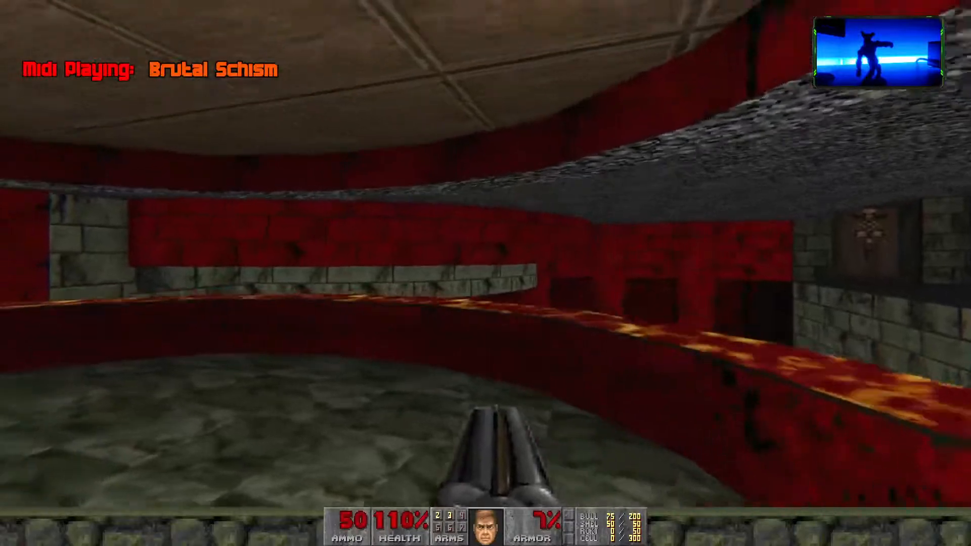
{"action": "key", "text": "w"}
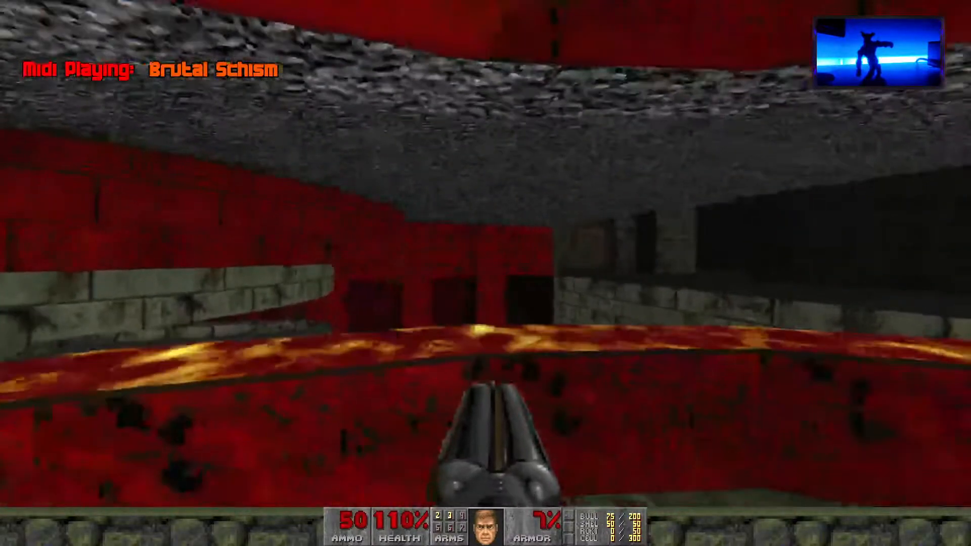
{"action": "key", "text": "w"}
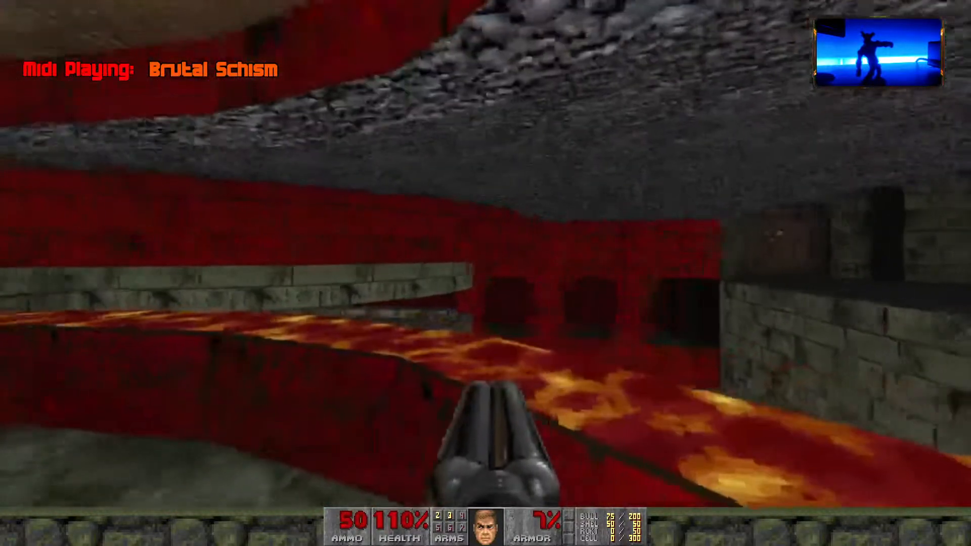
{"action": "key", "text": "w"}
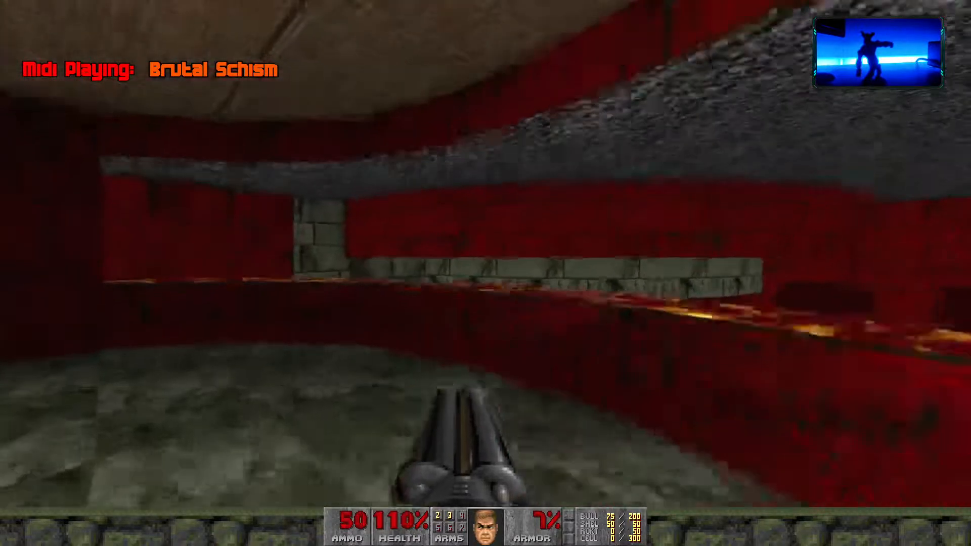
{"action": "key", "text": "w"}
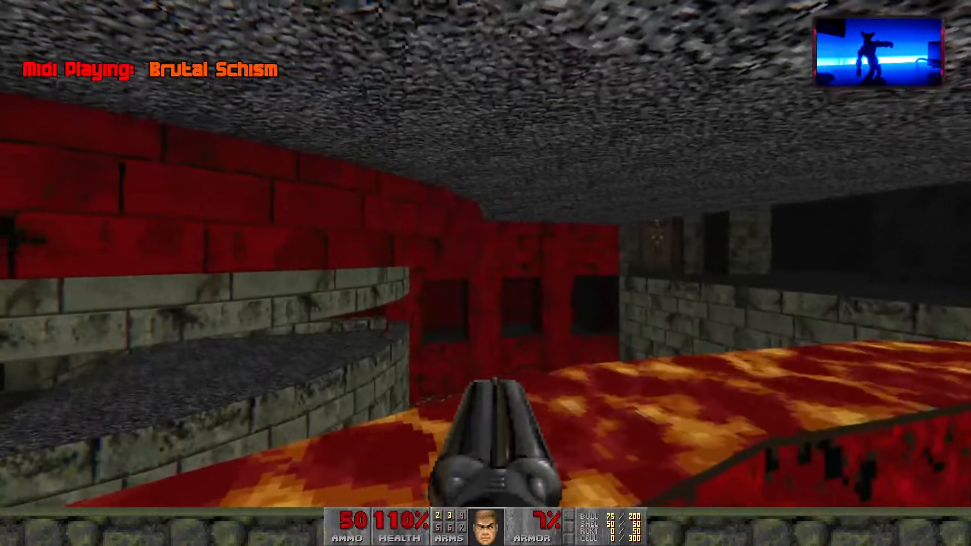
{"action": "key", "text": "w"}
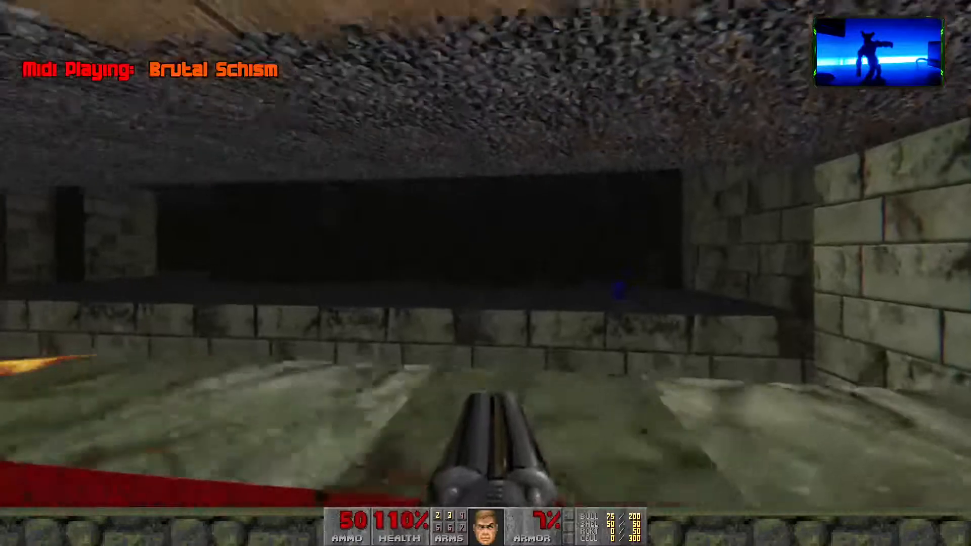
{"action": "key", "text": "w"}
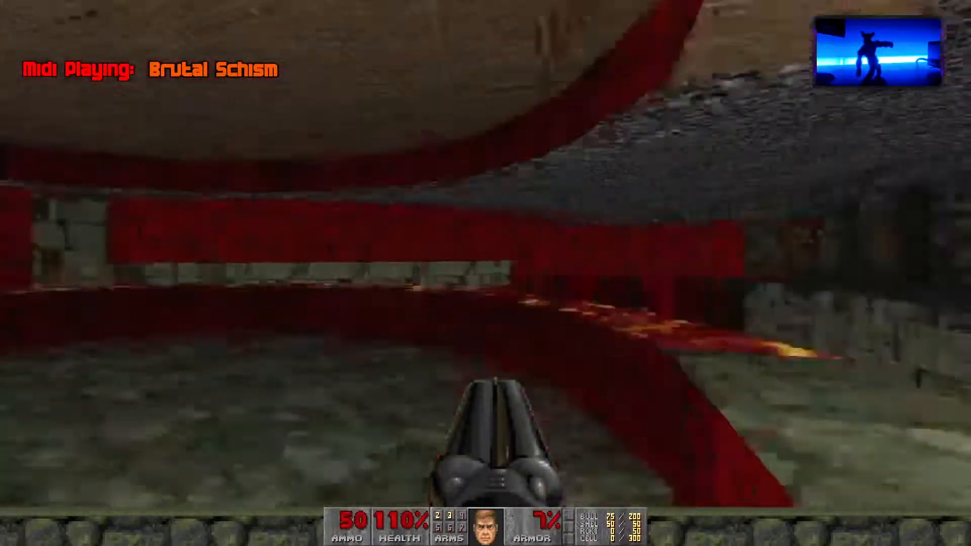
{"action": "key", "text": "Escape"}
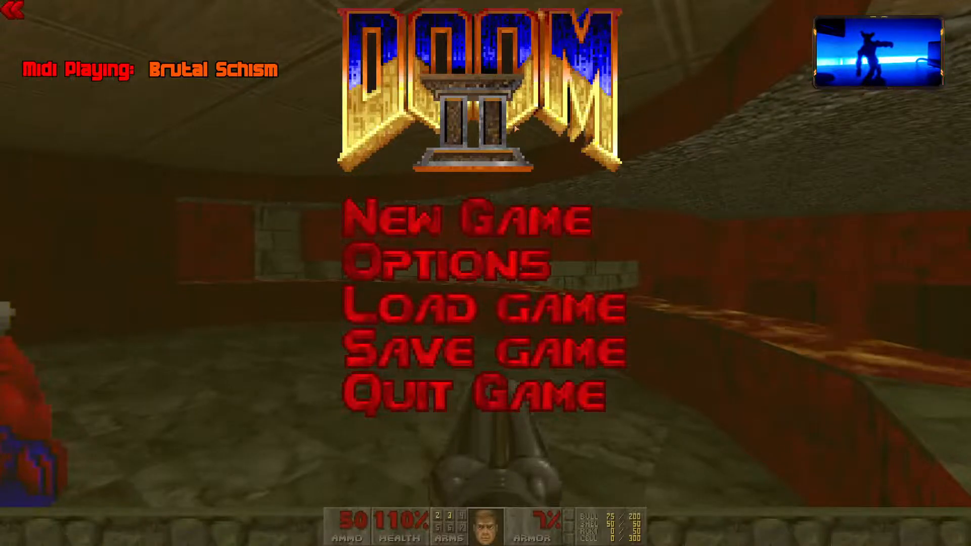
{"action": "key", "text": "Escape"}
{"action": "key", "text": "w"}
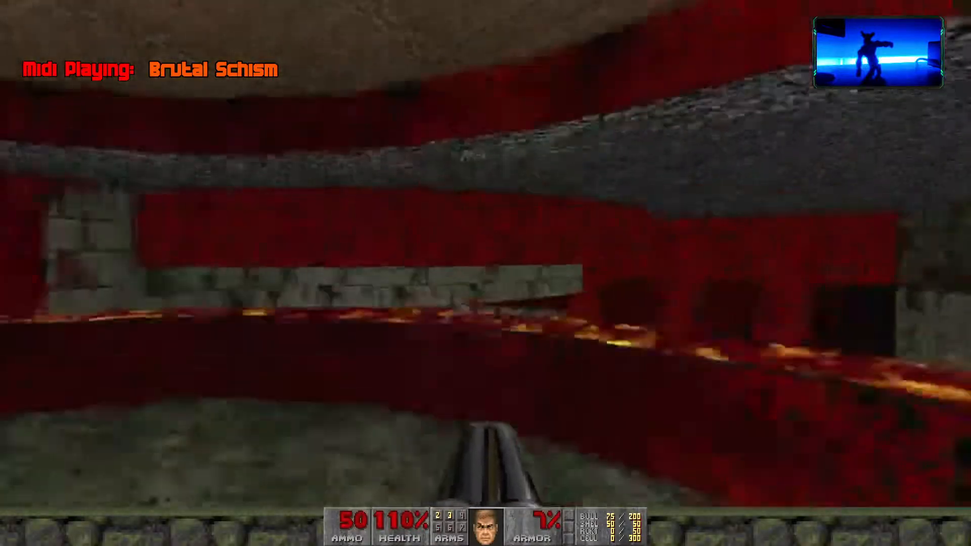
{"action": "key", "text": "w"}
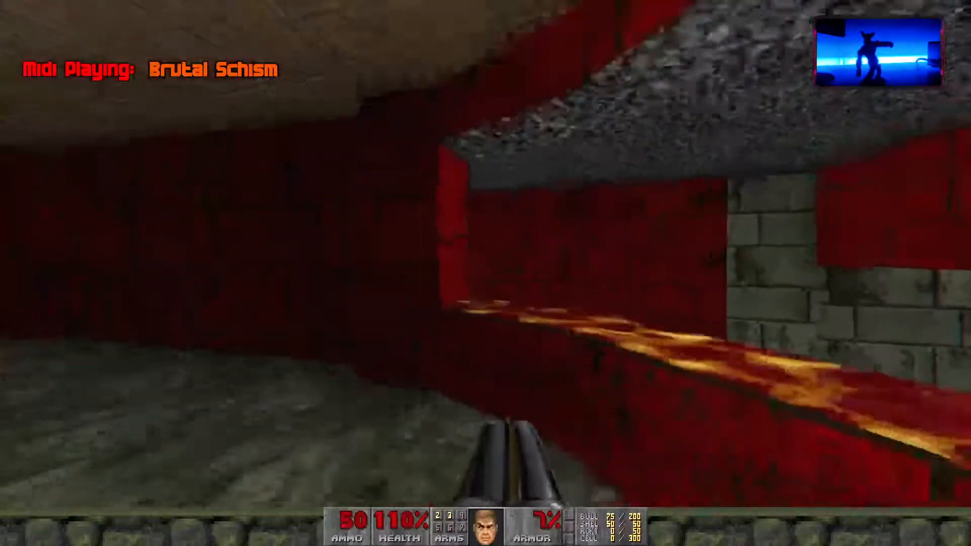
Walk past the dead cacodemon collecting armor bonuses, and return along the outer corridor to the opening overlooking the round blood pool structure.
{"action": "key", "text": "w"}
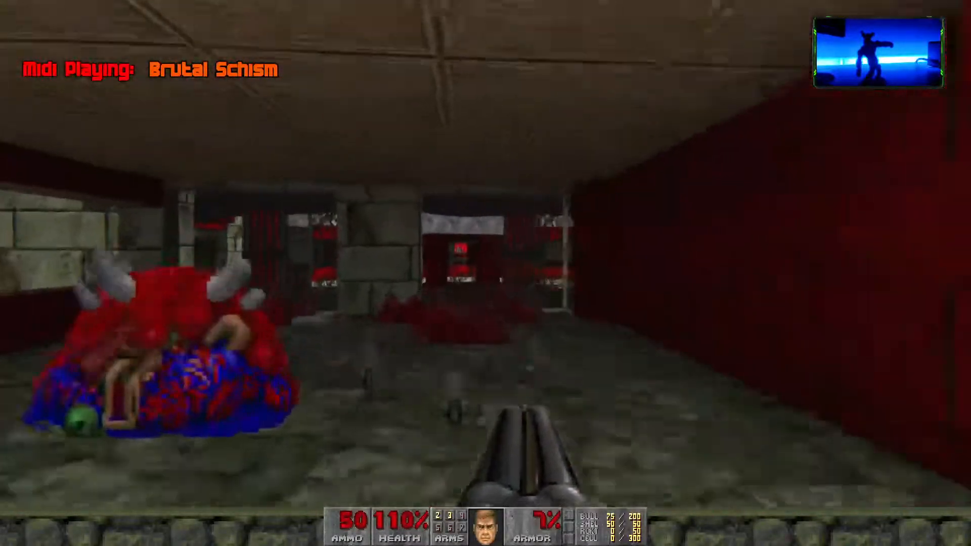
{"action": "key", "text": "w"}
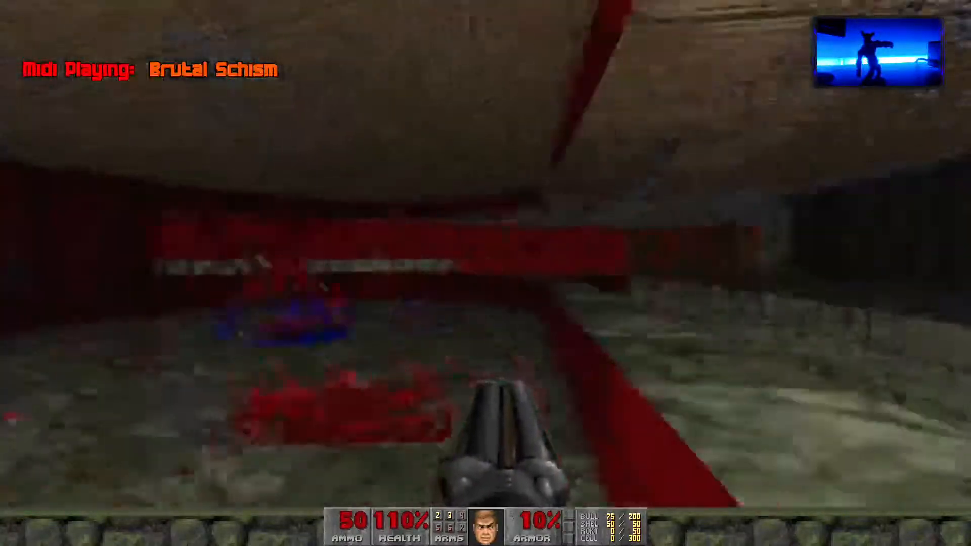
{"action": "key", "text": "w"}
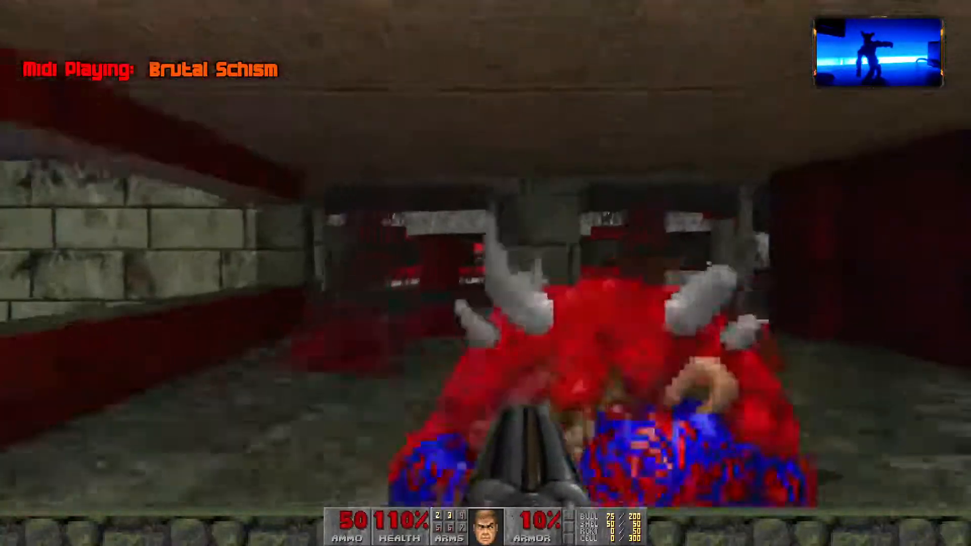
{"action": "key", "text": "w"}
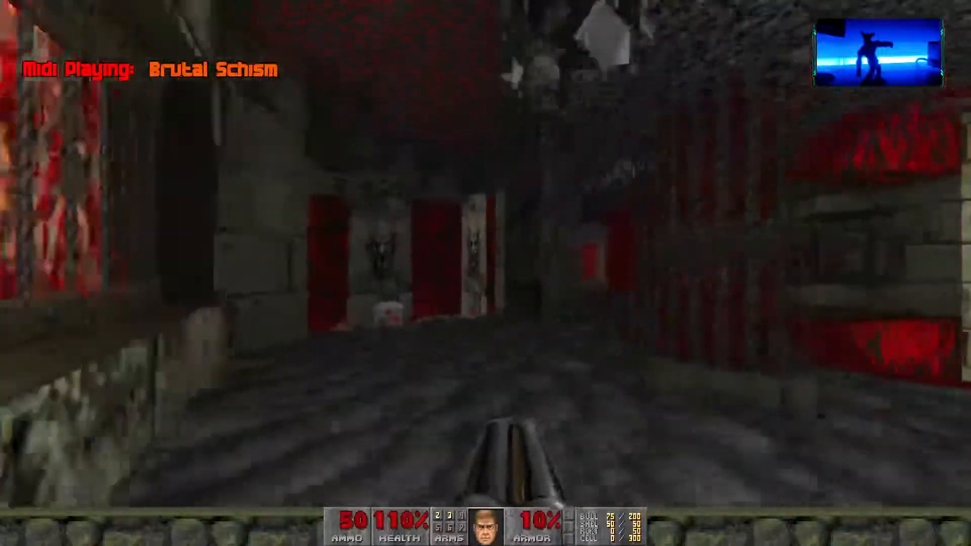
{"action": "key", "text": "w"}
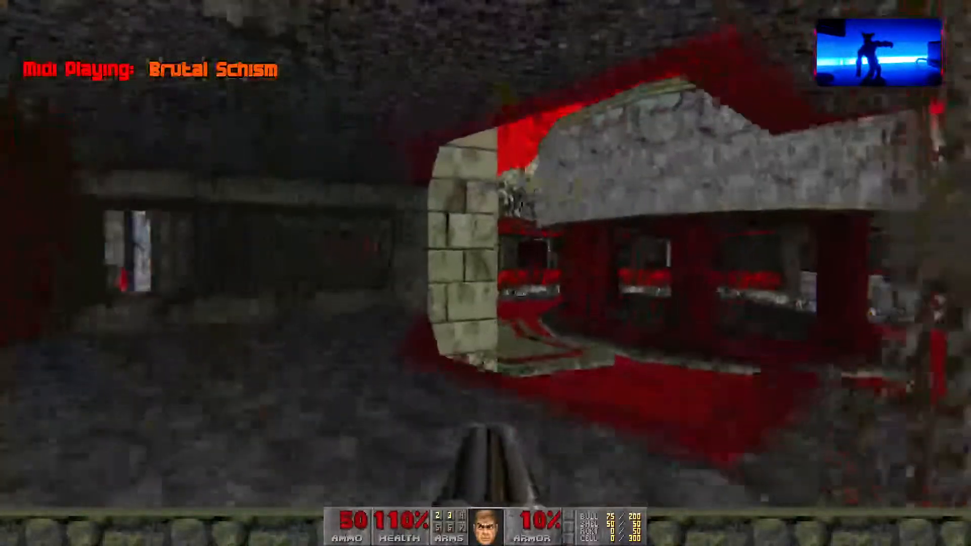
{"action": "key", "text": "w"}
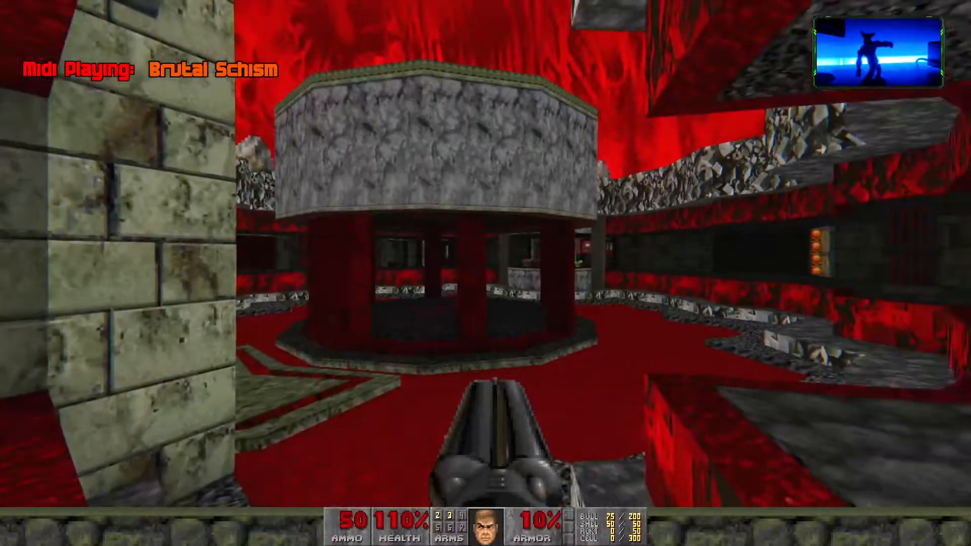
Follow the dark corridor to the skull switch on the stepped stone platform, pick up the armor, and head out across the blood pool walkway.
{"action": "key", "text": "w"}
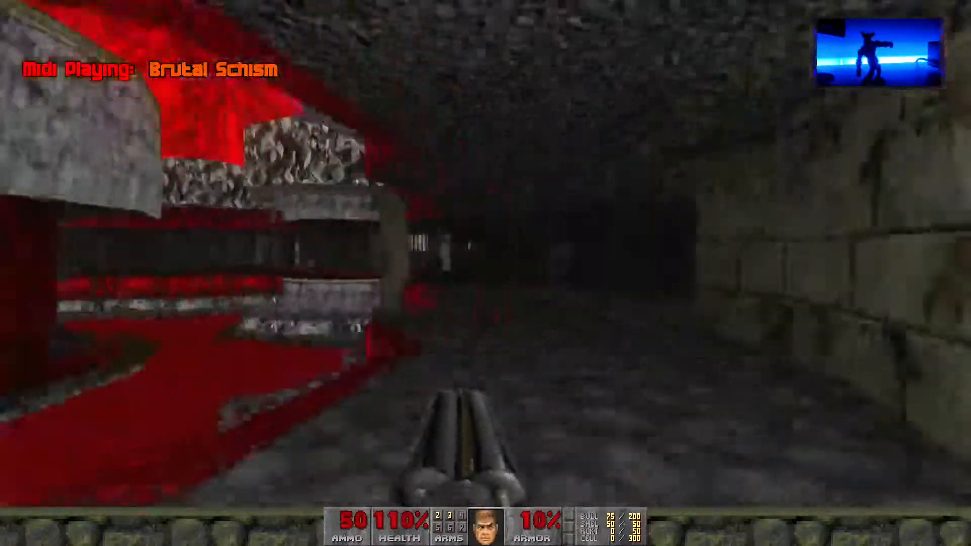
{"action": "key", "text": "w"}
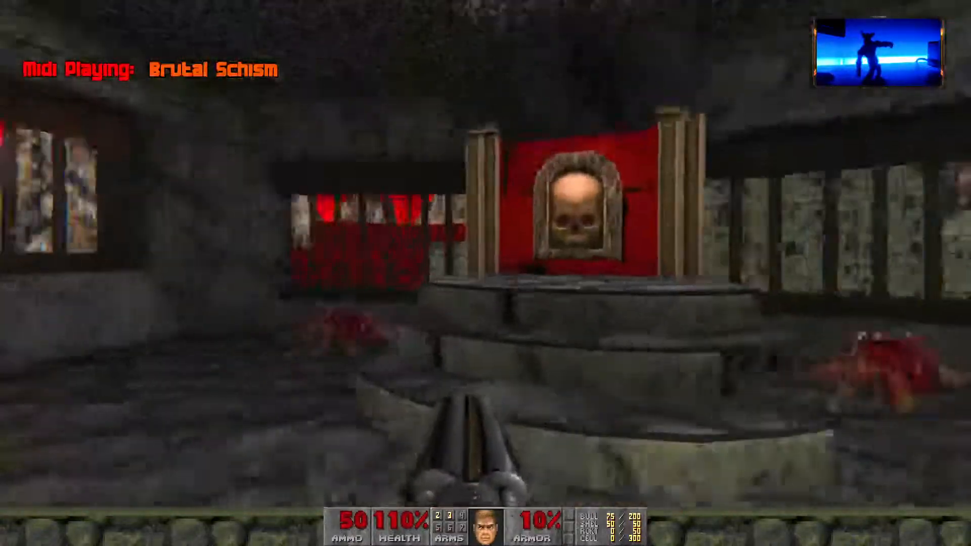
{"action": "key", "text": "w"}
{"action": "key", "text": "w"}
{"action": "key", "text": "w"}
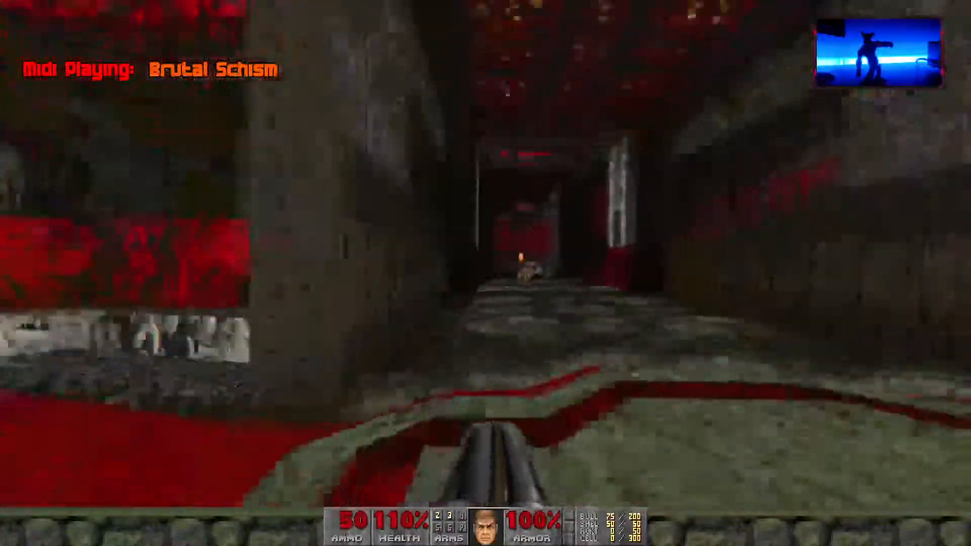
Pass through the hall with red panels, climb its steps to the outer corridor, and follow the corridor to the red brick staircase.
{"action": "key", "text": "w"}
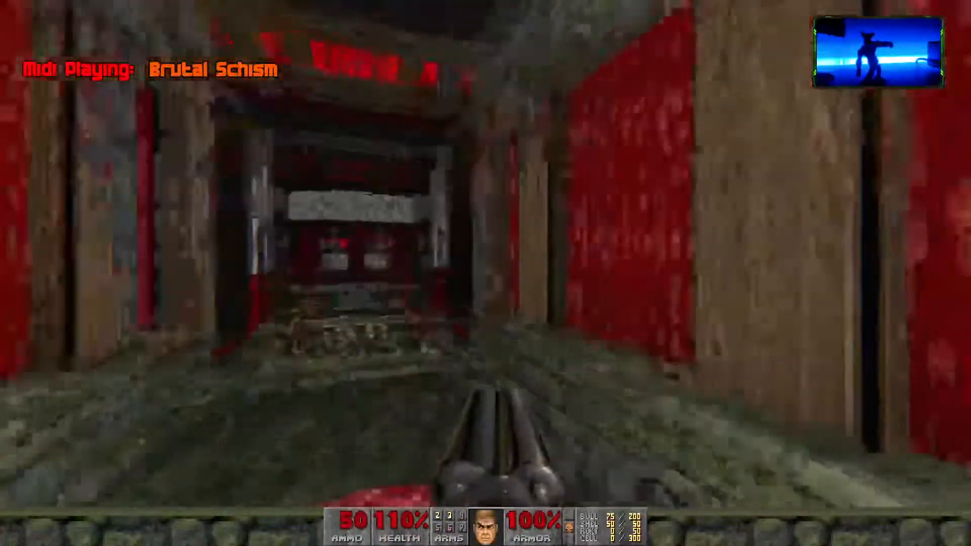
{"action": "key", "text": "w"}
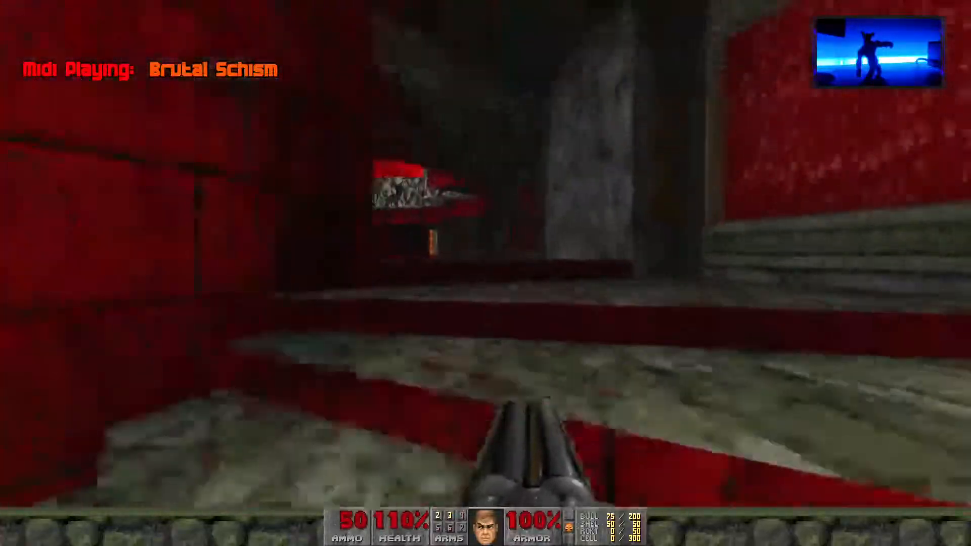
{"action": "key", "text": "w"}
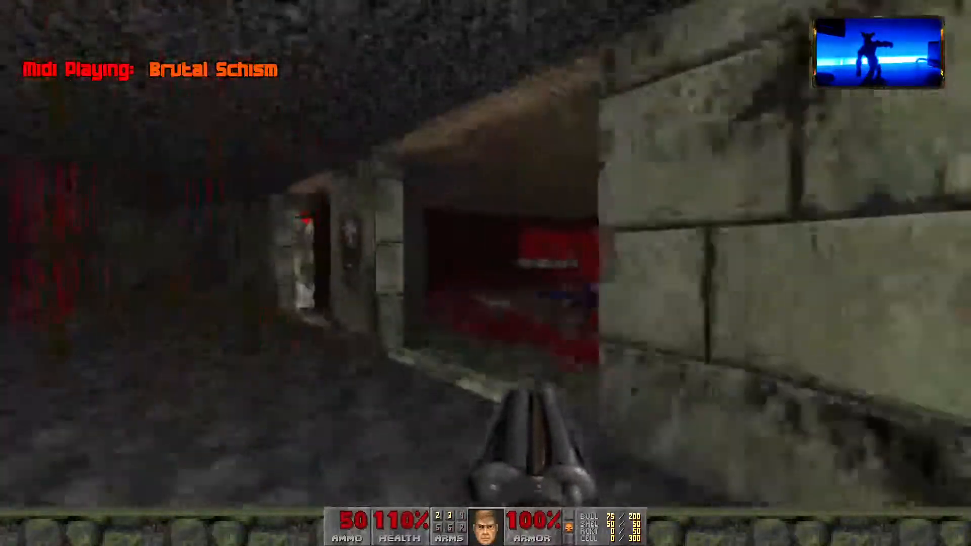
{"action": "key", "text": "w"}
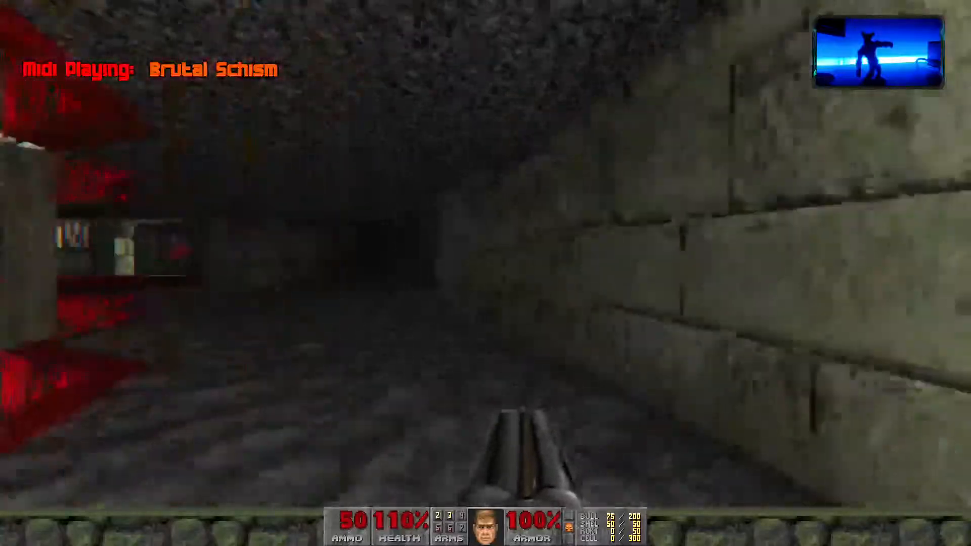
{"action": "key", "text": "w"}
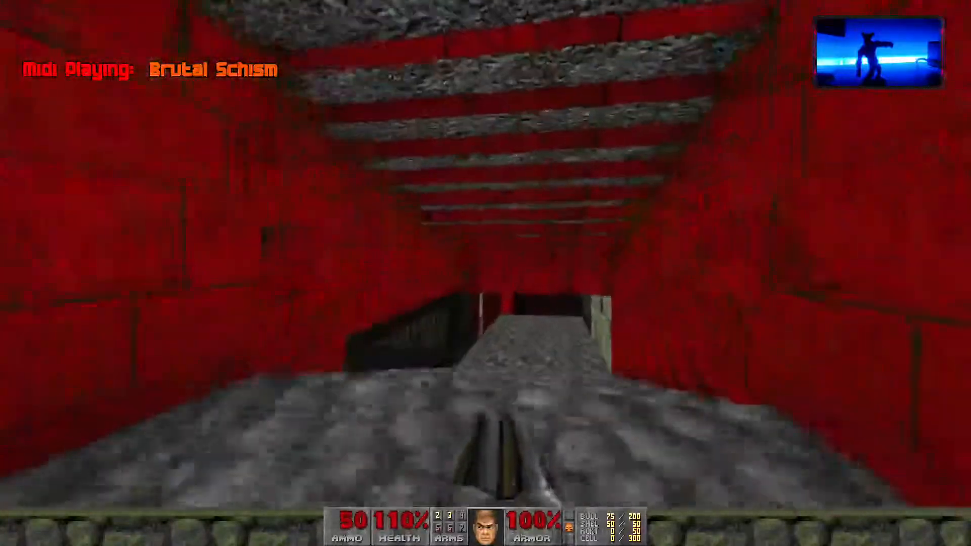
Descend the red brick staircase, inspect the barred side area with the blue-trimmed skull doors, and enter the gravel-floored room.
{"action": "key", "text": "w"}
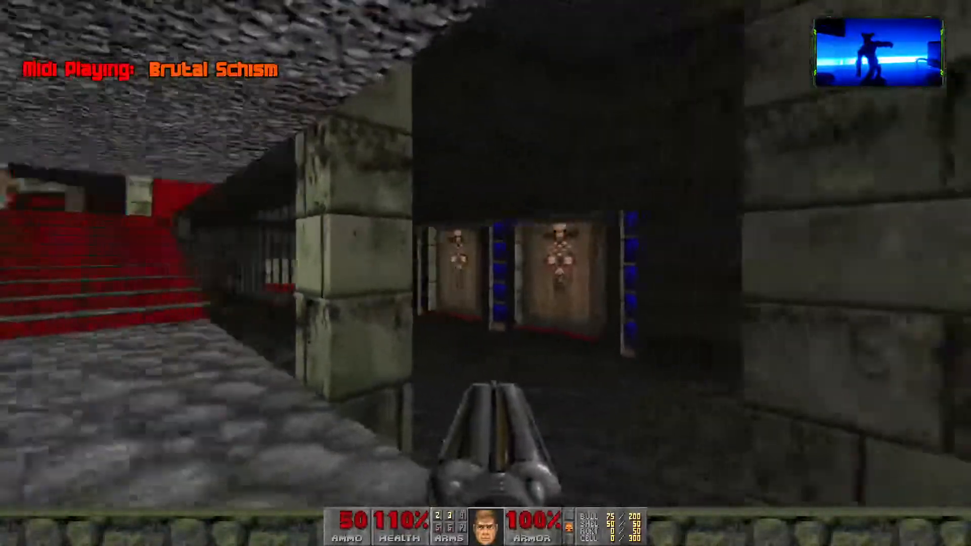
{"action": "key", "text": "w"}
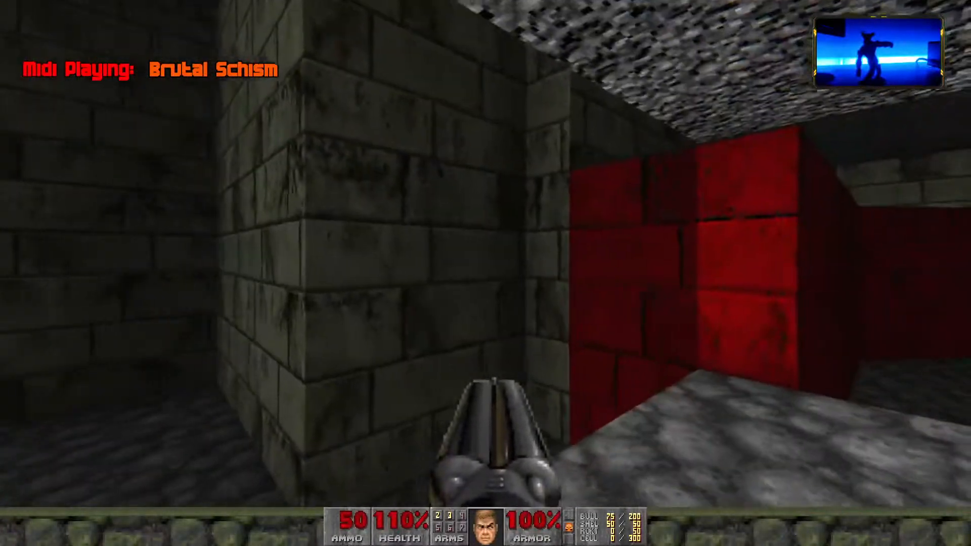
{"action": "key", "text": "w"}
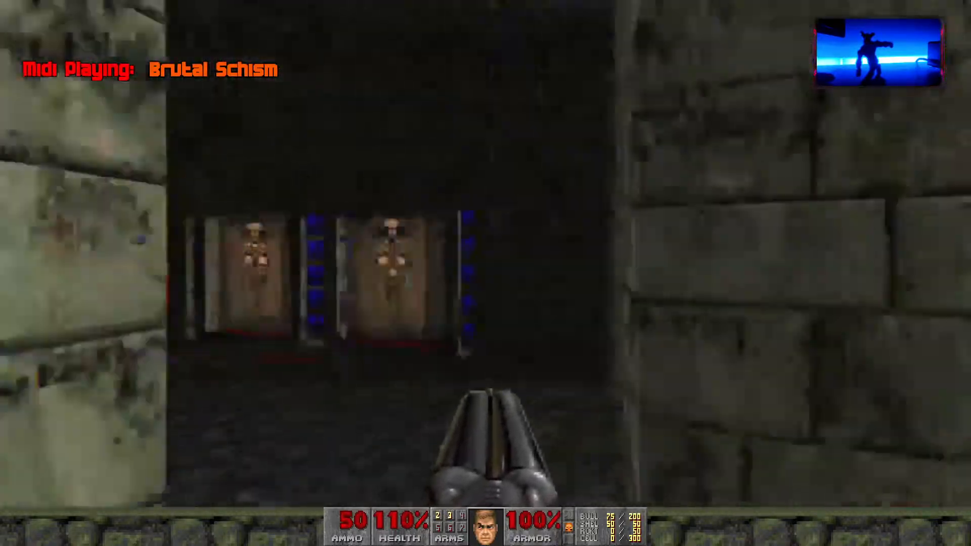
{"action": "key", "text": "w"}
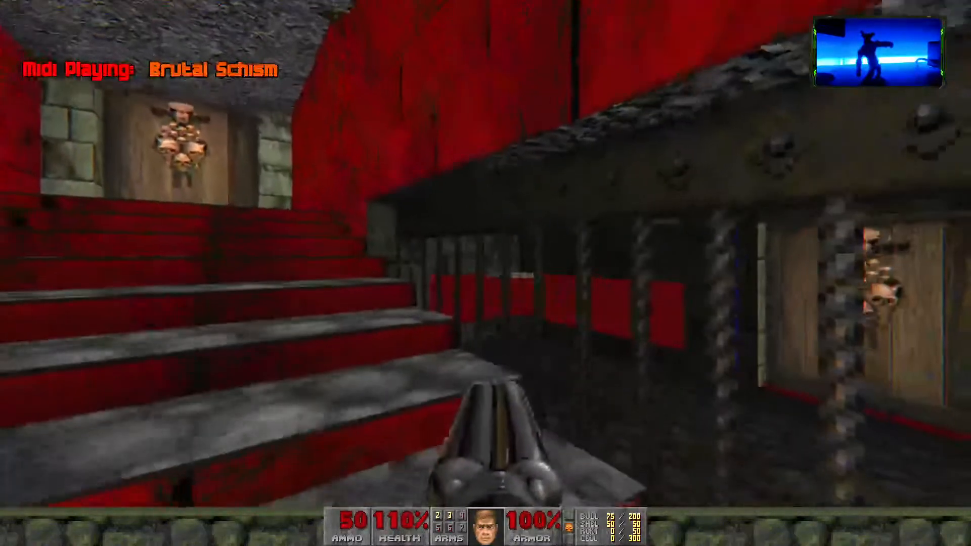
{"action": "key", "text": "w"}
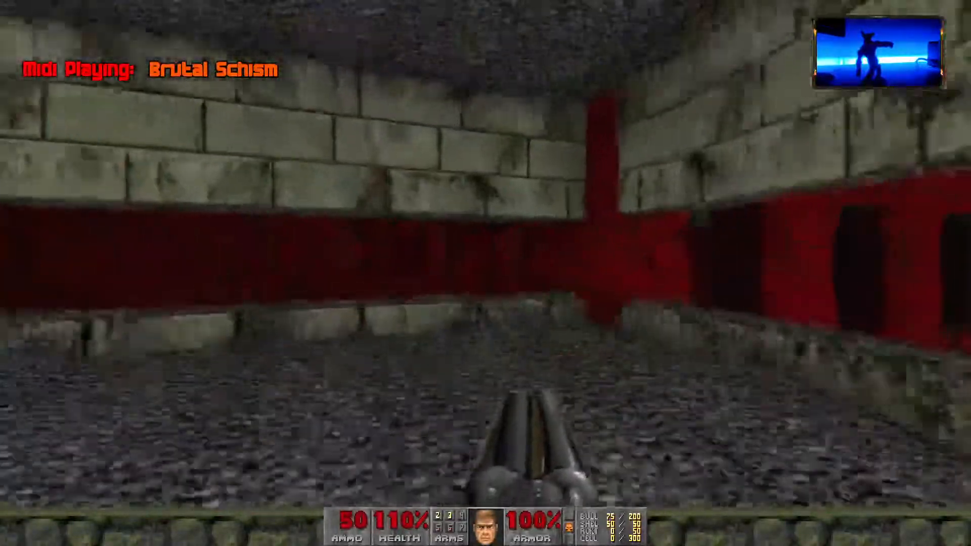
Examine the gravel-floored room's wall openings, red brick recesses and curved stone walls, then leave by the doorway facing the blue-trimmed doors.
{"action": "key", "text": "s"}
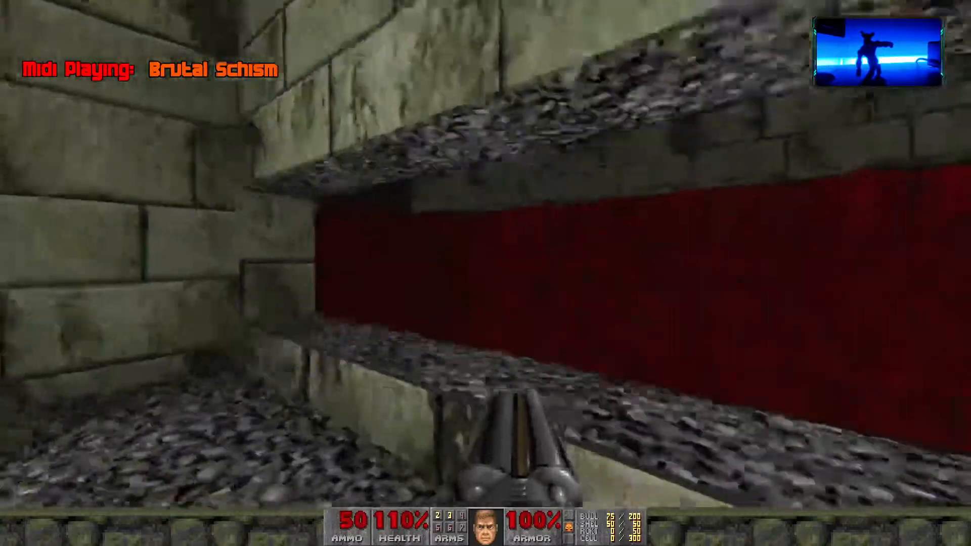
{"action": "key", "text": "w"}
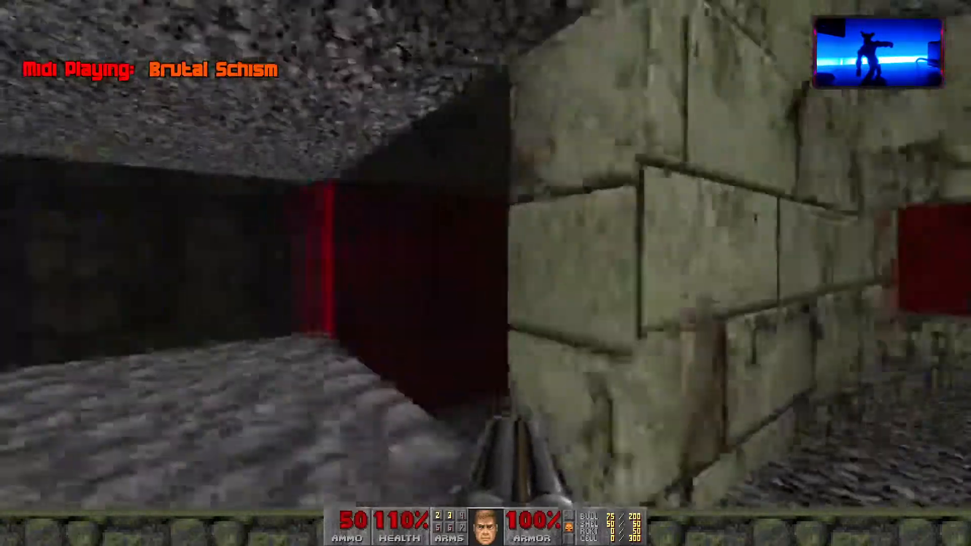
{"action": "key", "text": "w"}
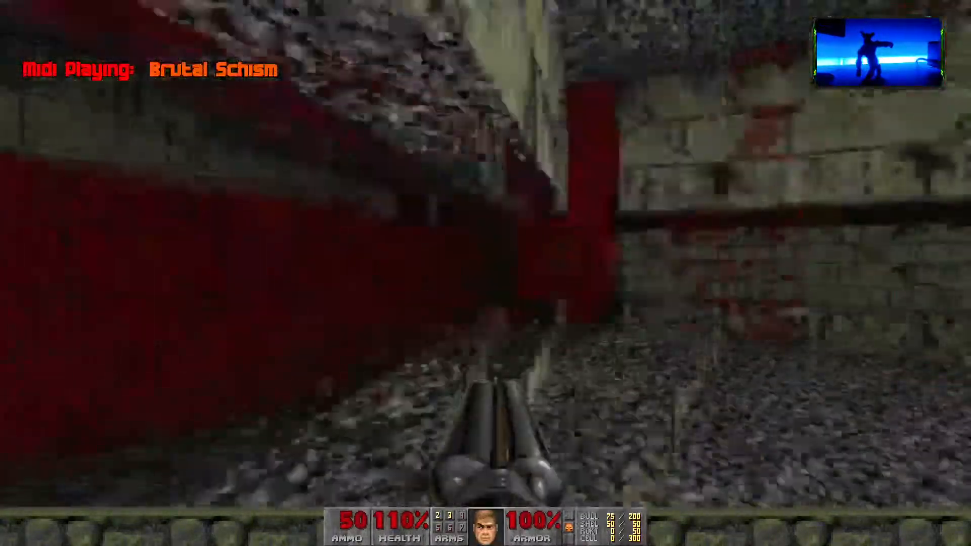
{"action": "key", "text": "d"}
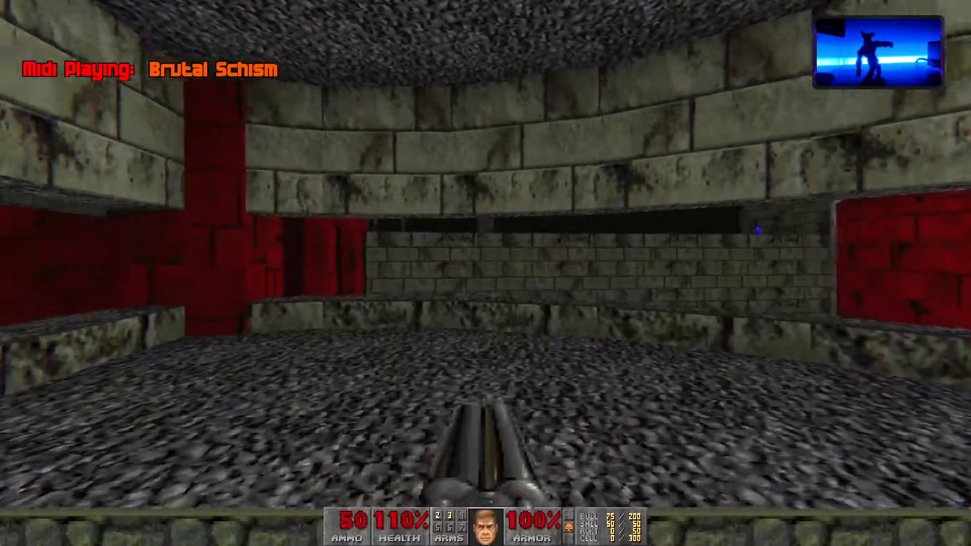
{"action": "key", "text": "w"}
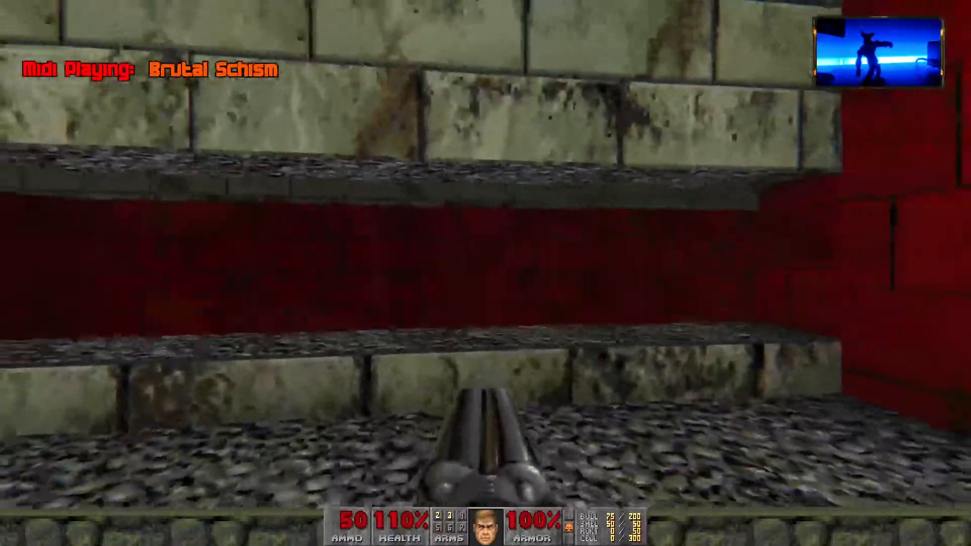
{"action": "key", "text": "w"}
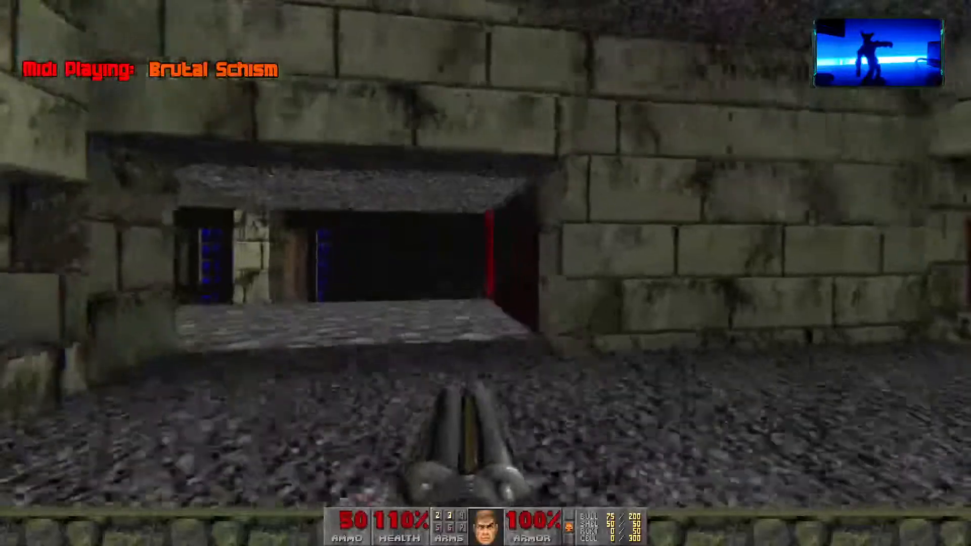
{"action": "key", "text": "w"}
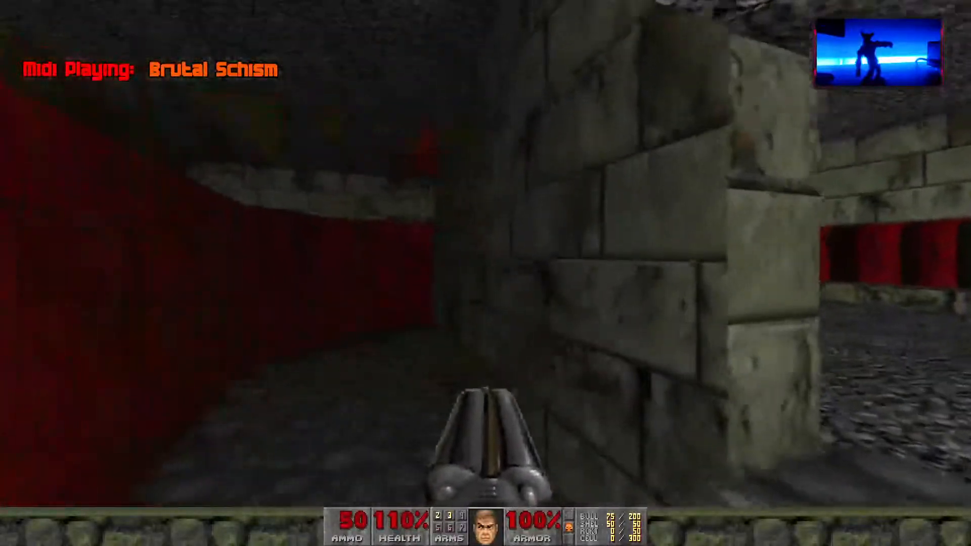
Climb the red brick staircase to the skull door at its upper end, and check the view back down the stairs.
{"action": "key", "text": "w"}
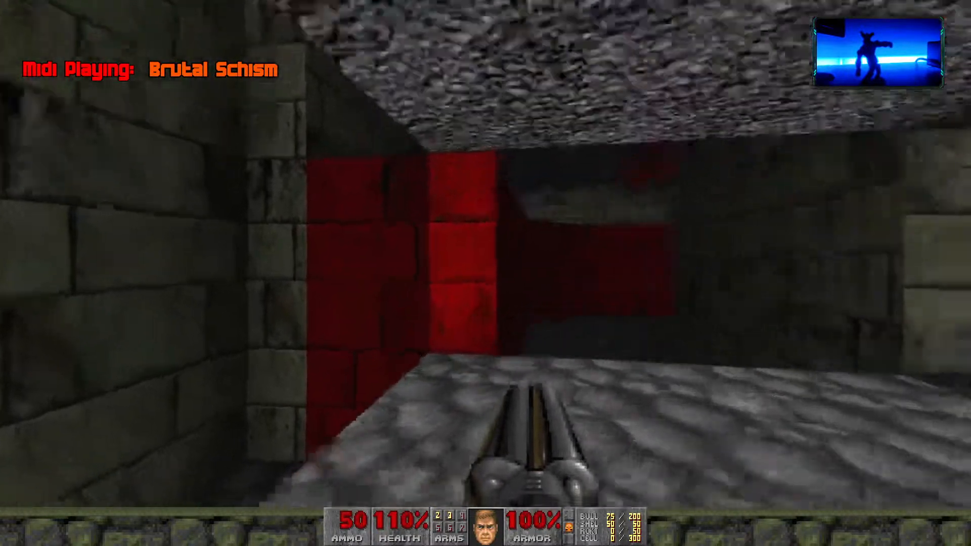
{"action": "key", "text": "w"}
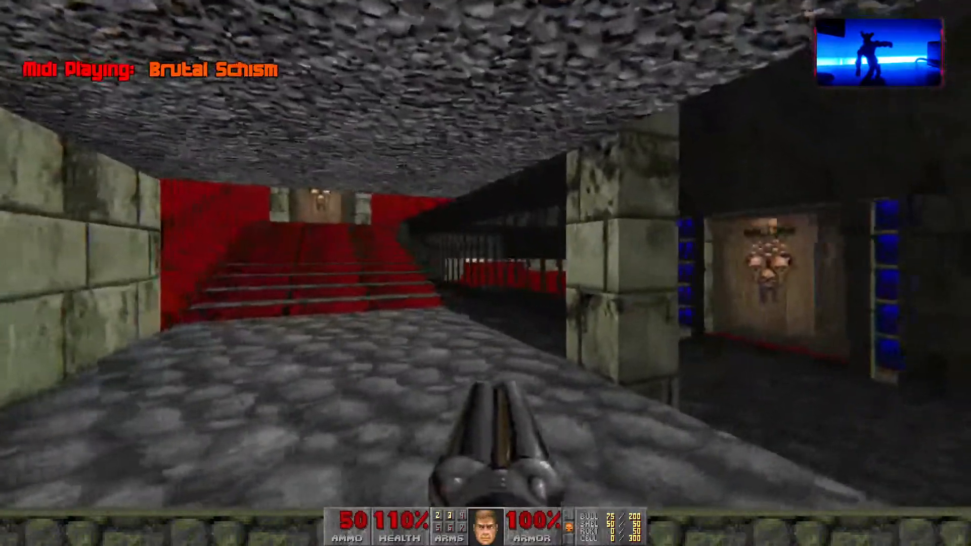
{"action": "key", "text": "w"}
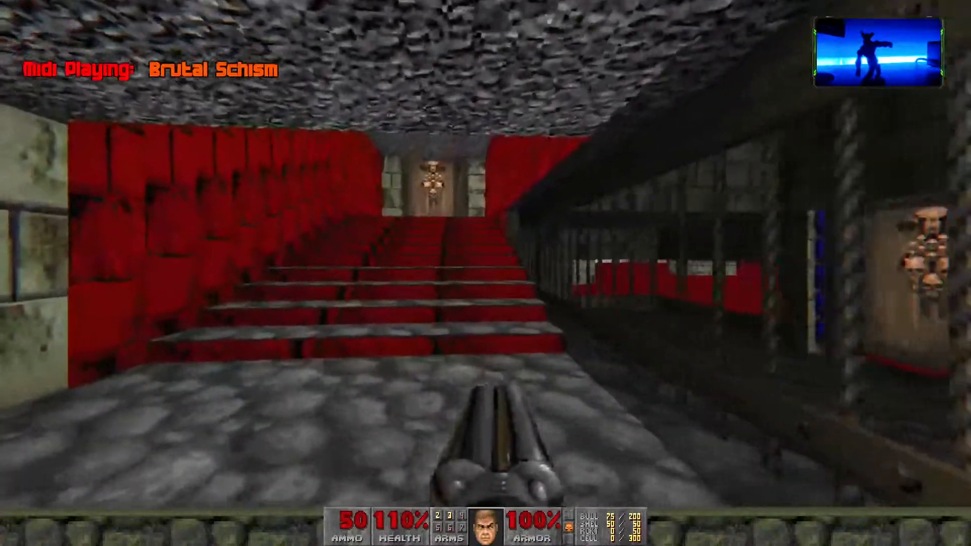
{"action": "key", "text": "w"}
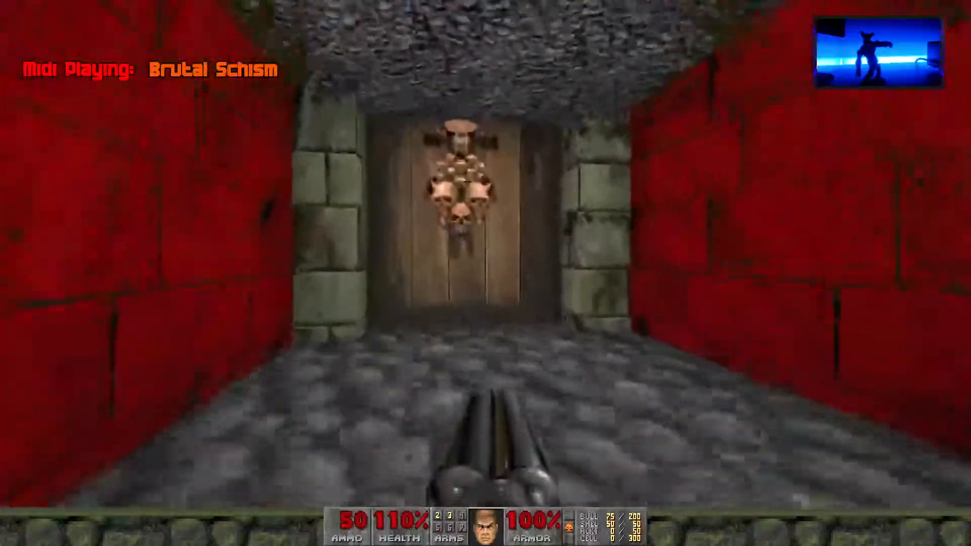
{"action": "key", "text": "w"}
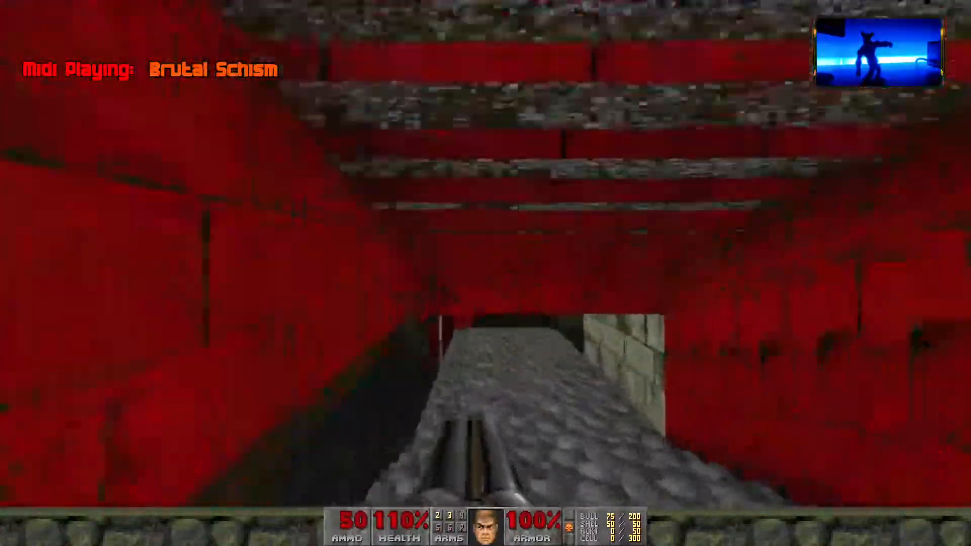
{"action": "key", "text": "w"}
{"action": "key", "text": "w"}
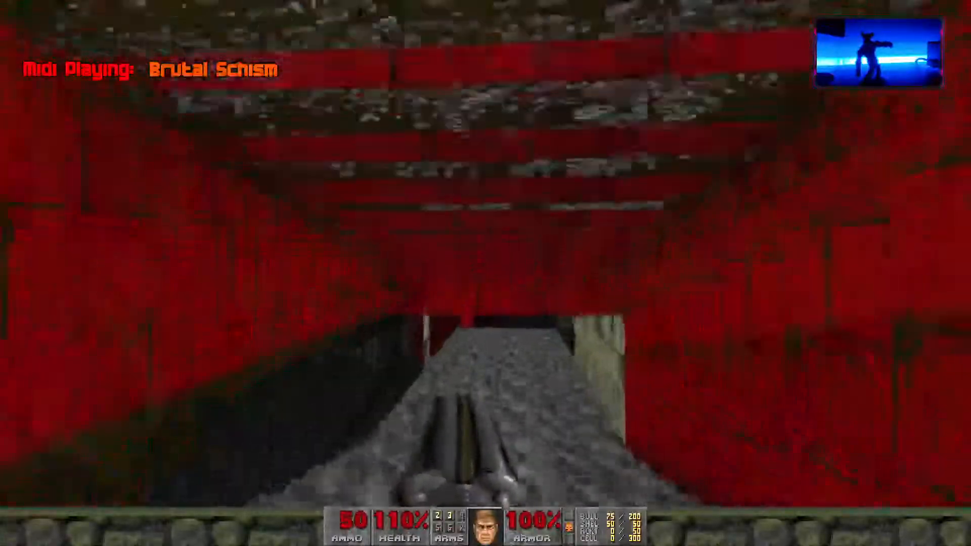
Recheck the gravel-floored room's openings onto the lava, return to the area before the staircase, and bring up the quit confirmation.
{"action": "key", "text": "w"}
{"action": "key", "text": "w"}
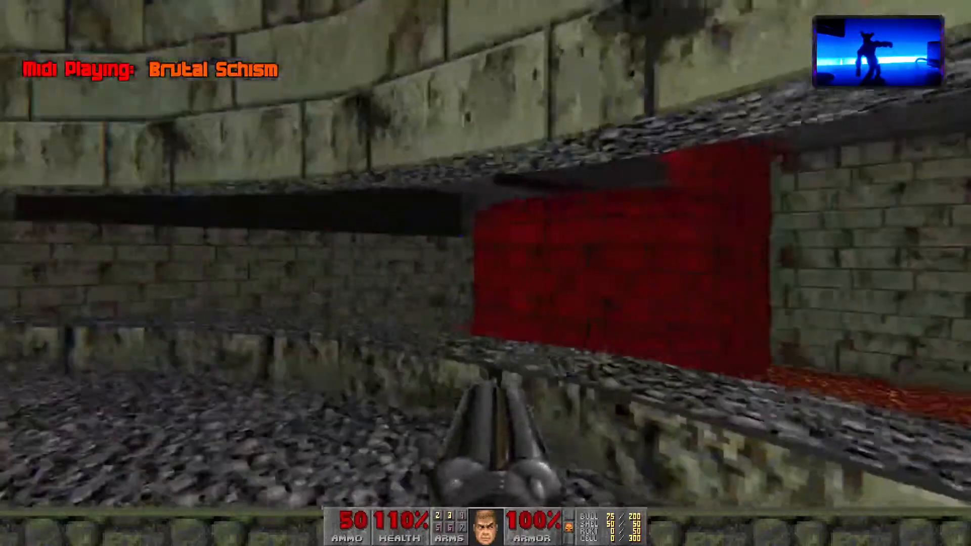
{"action": "key", "text": "w"}
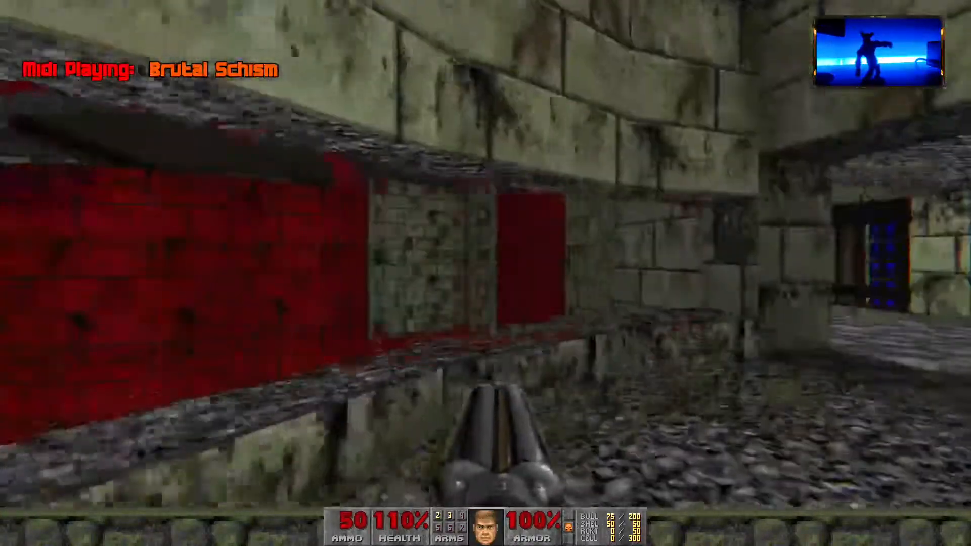
{"action": "key", "text": "w"}
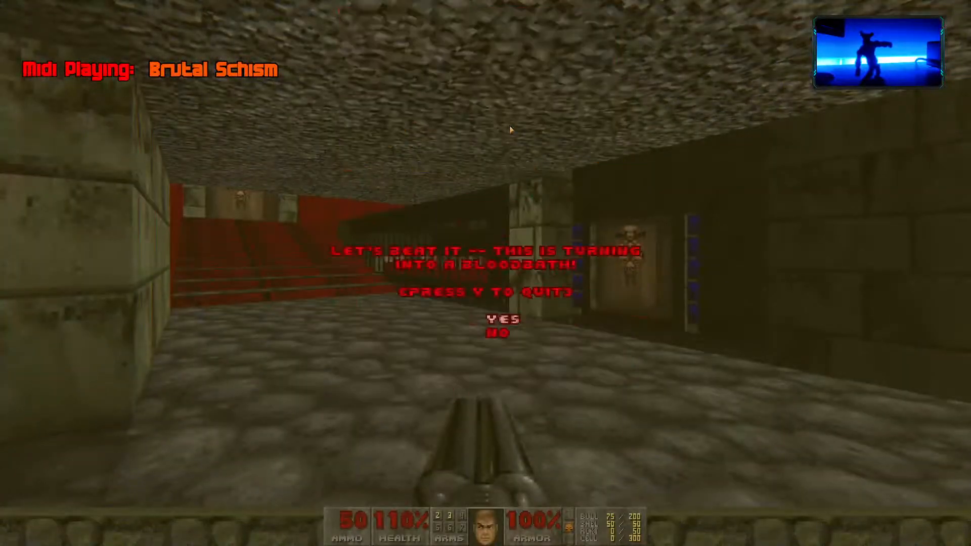
Quit the playtest and return to the barred shotgun room in the Ultimate Doom Builder 3D view.
{"action": "key", "text": "y"}
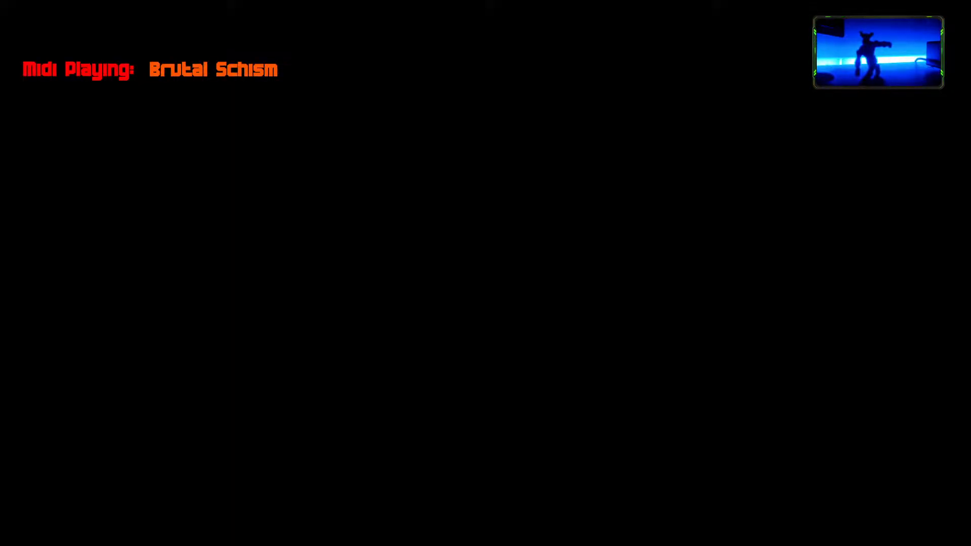
{"action": "scroll", "coordinate": [396, 113], "scroll_direction": "up", "scroll_amount": 3}
{"action": "key", "text": "q"}
{"action": "key", "text": "w"}
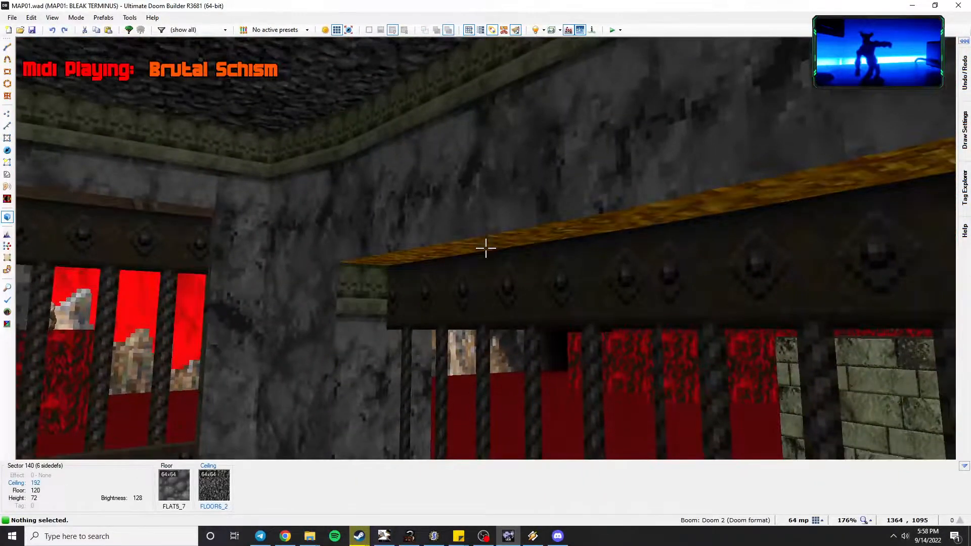
Select ceilings of the barred windows and try raising the window openings, with the side window's floor height at 136.
{"action": "left_click", "coordinate": [485, 247]}
{"action": "key", "text": "w"}
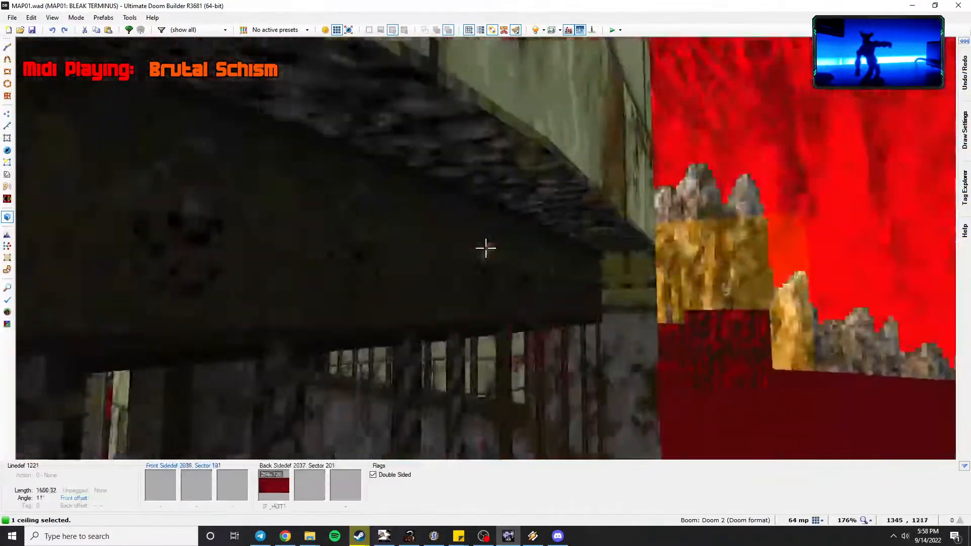
{"action": "left_click", "coordinate": [485, 247]}
{"action": "key", "text": "w"}
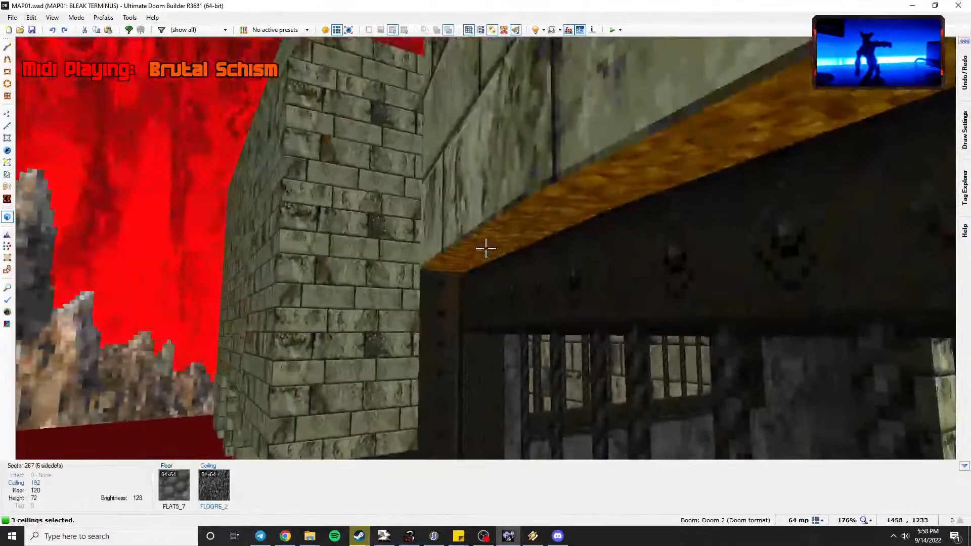
{"action": "left_click", "coordinate": [485, 248]}
{"action": "scroll", "coordinate": [485, 248], "scroll_direction": "up", "scroll_amount": 1}
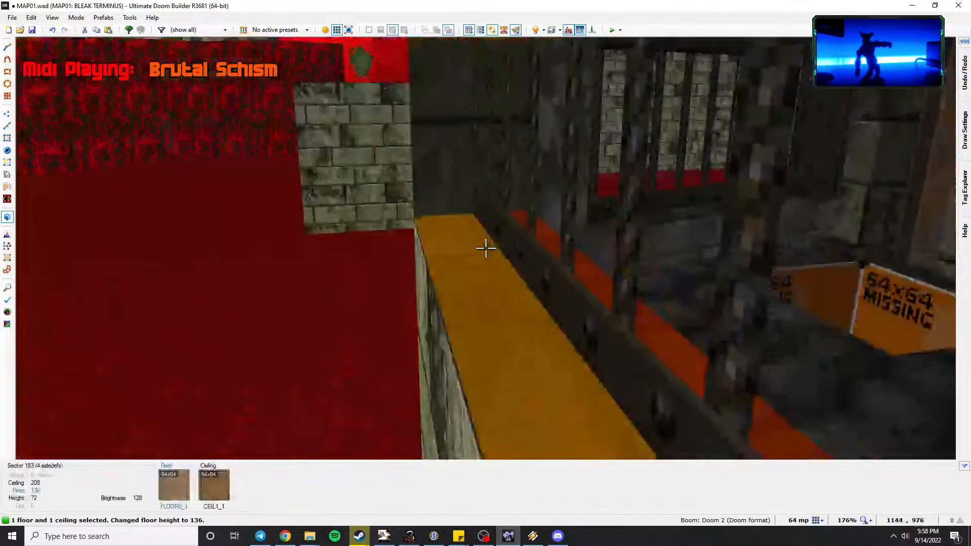
Lower one side barred window's floor to 120 and ceiling to 192, and clear the selection.
{"action": "left_click", "coordinate": [485, 248]}
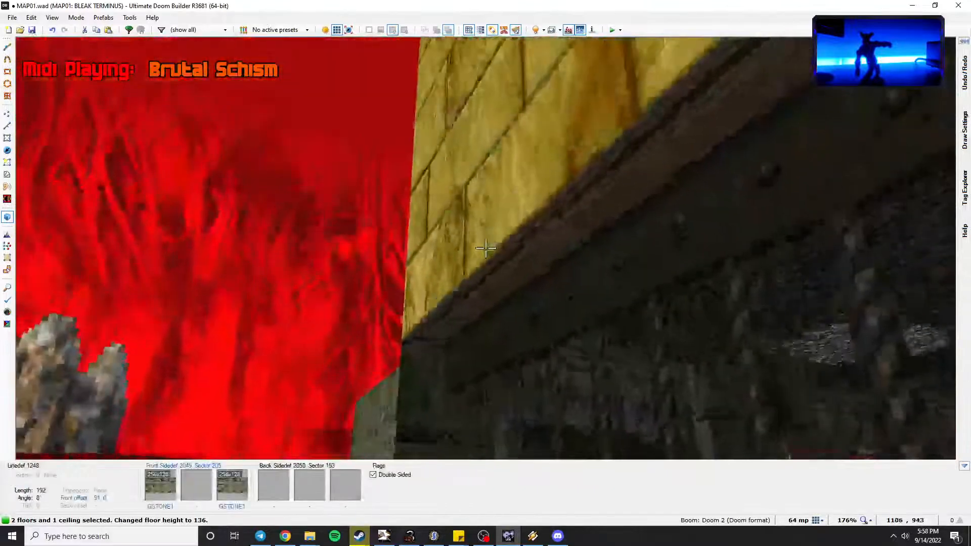
{"action": "left_click", "coordinate": [486, 248]}
{"action": "scroll", "coordinate": [486, 248], "scroll_direction": "down", "scroll_amount": 2}
{"action": "key", "text": "c"}
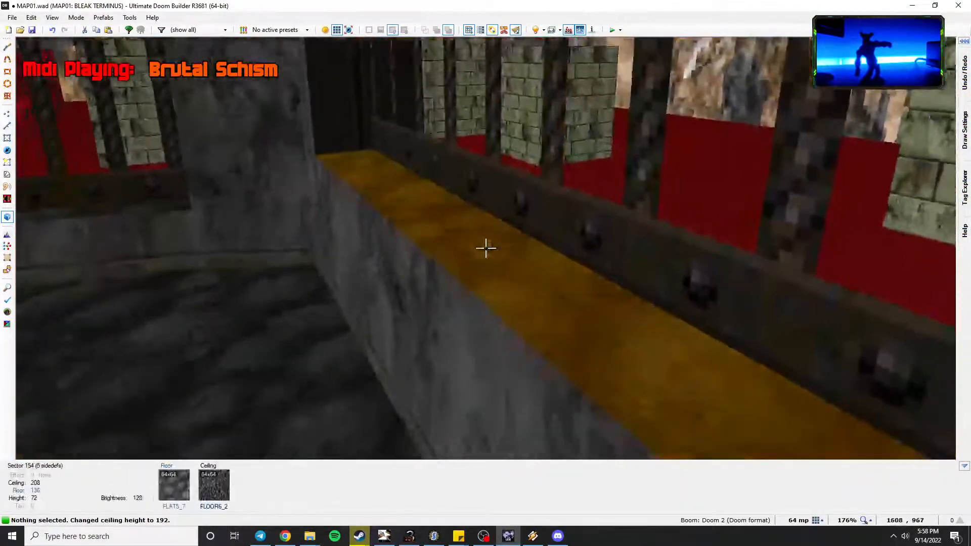
Select the opposite side window's floors and ceilings, lower them to 120 and 192, and clear the selection.
{"action": "left_click", "coordinate": [485, 248]}
{"action": "left_click", "coordinate": [485, 248]}
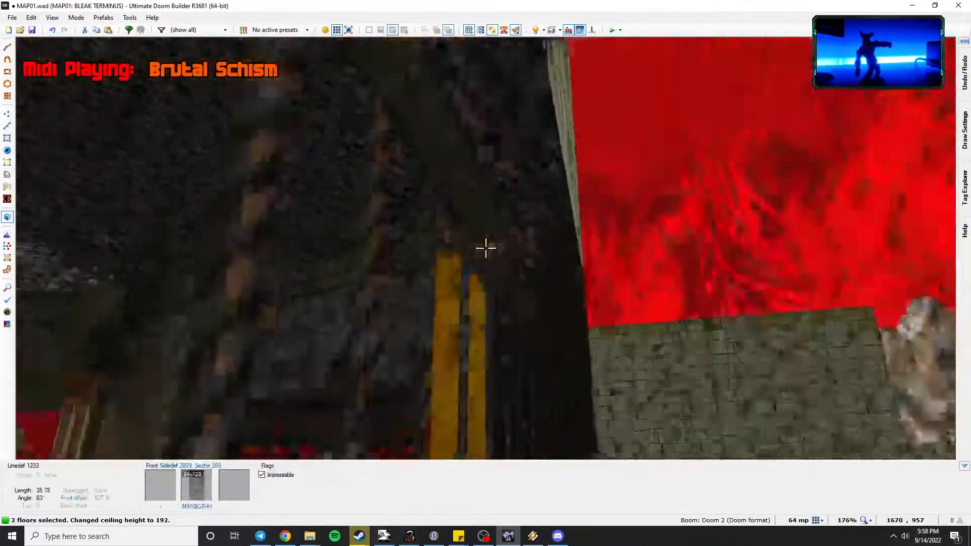
{"action": "left_click", "coordinate": [485, 248]}
{"action": "left_click", "coordinate": [486, 248]}
{"action": "scroll", "coordinate": [485, 248], "scroll_direction": "up", "scroll_amount": 1}
{"action": "scroll", "coordinate": [485, 249], "scroll_direction": "down", "scroll_amount": 1}
{"action": "key", "text": "c"}
Apply the FLAT1_1 floor flat to the shotgun platform and its three curved steps.
{"action": "key", "text": "e"}
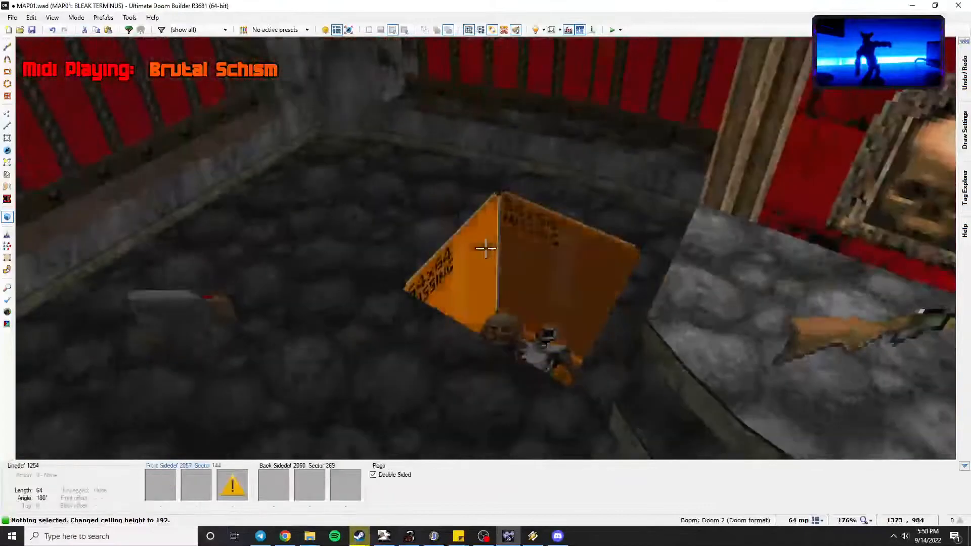
{"action": "left_click", "coordinate": [486, 248]}
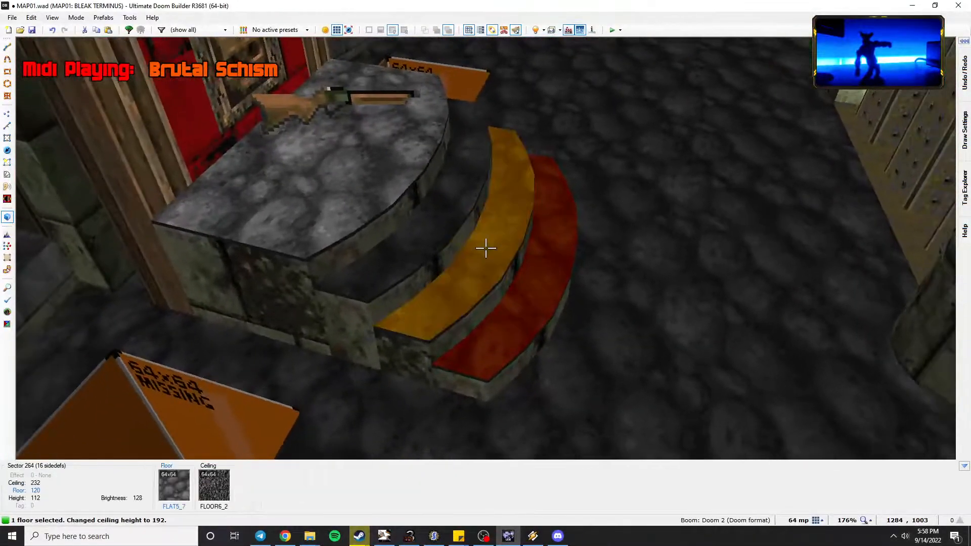
{"action": "left_click", "coordinate": [486, 248]}
{"action": "left_click", "coordinate": [486, 248]}
{"action": "left_click", "coordinate": [485, 248]}
{"action": "right_click", "coordinate": [486, 248]}
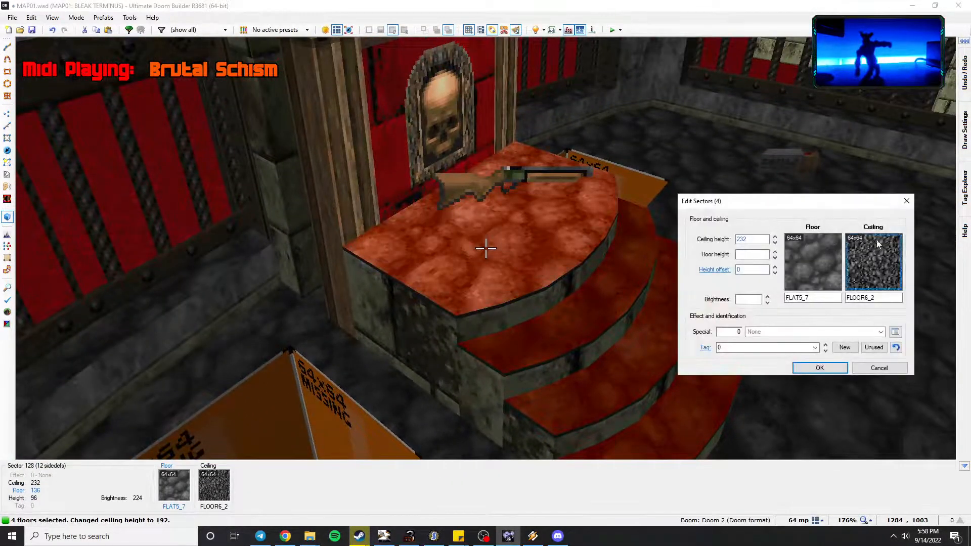
{"action": "left_click", "coordinate": [813, 253]}
{"action": "scroll", "coordinate": [611, 336], "scroll_direction": "down", "scroll_amount": 4}
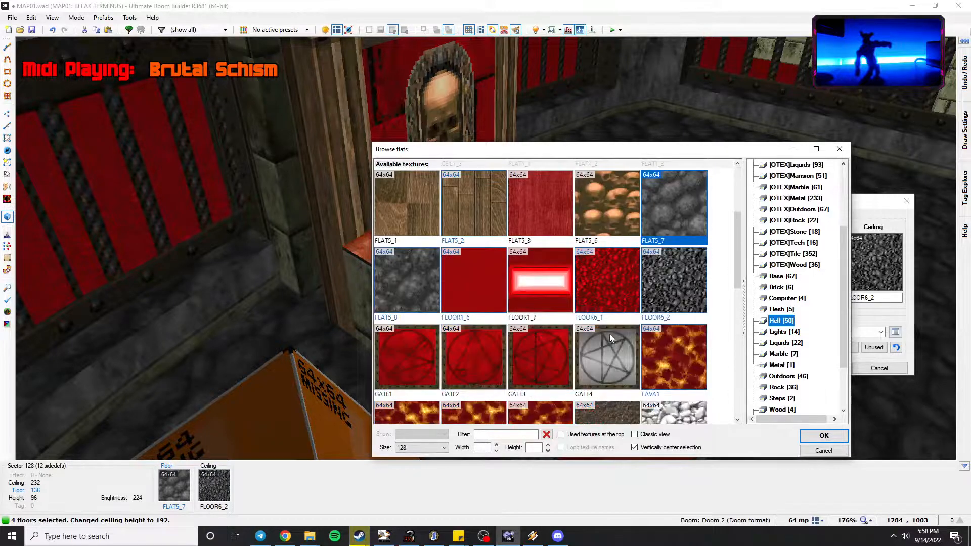
{"action": "left_click", "coordinate": [781, 275]}
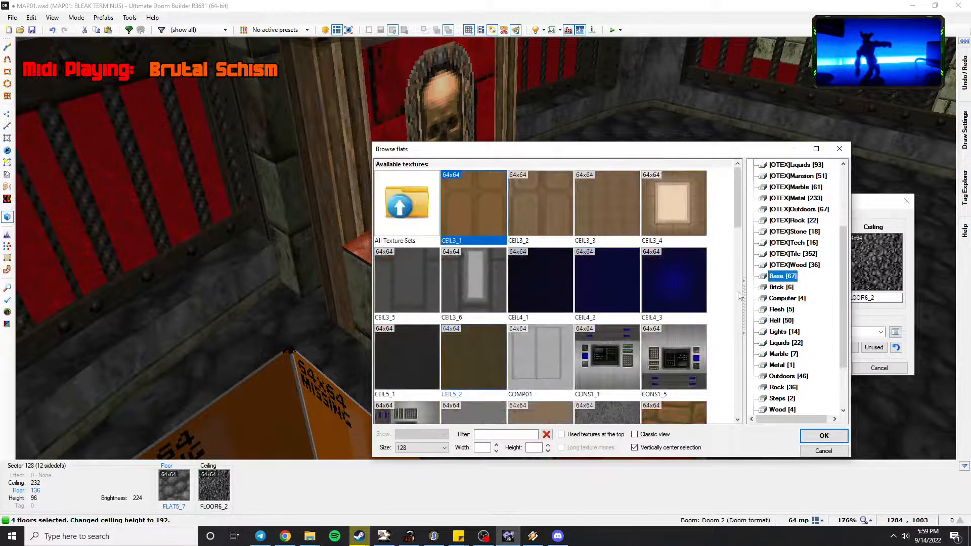
{"action": "scroll", "coordinate": [713, 306], "scroll_direction": "down", "scroll_amount": 3}
{"action": "double_click", "coordinate": [665, 214]}
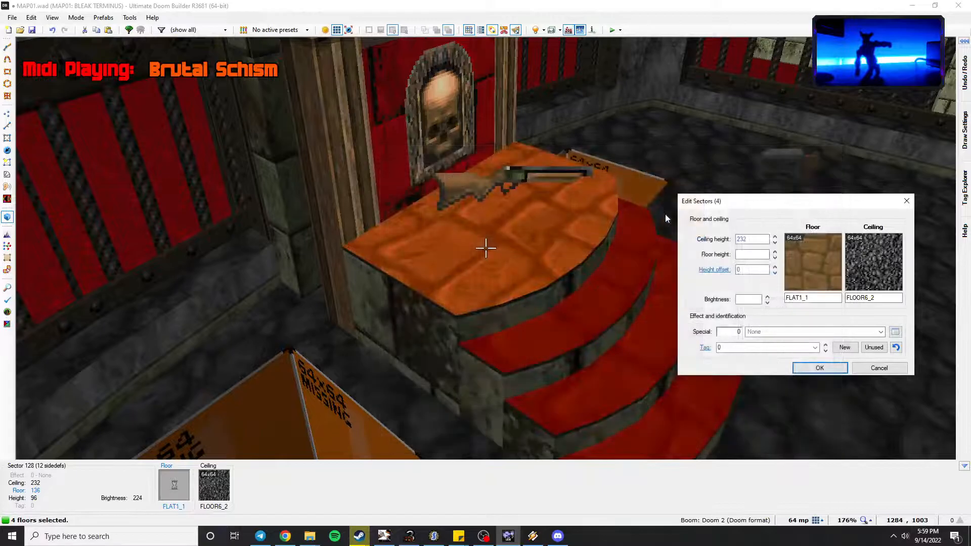
{"action": "left_click", "coordinate": [819, 368]}
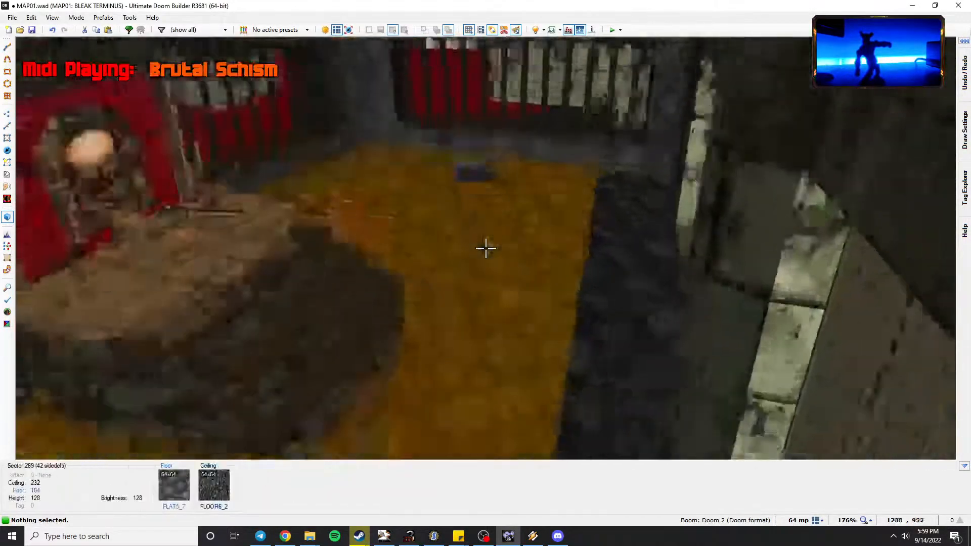
Copy the FLAT1_1 flat onto the tops of the wooden columns and skull panel behind the shotgun, and save the map.
{"action": "key", "text": "w"}
{"action": "key", "text": "s"}
{"action": "key", "text": "w"}
{"action": "key", "text": "s"}
{"action": "key", "text": "w"}
{"action": "key", "text": "ctrl+c"}
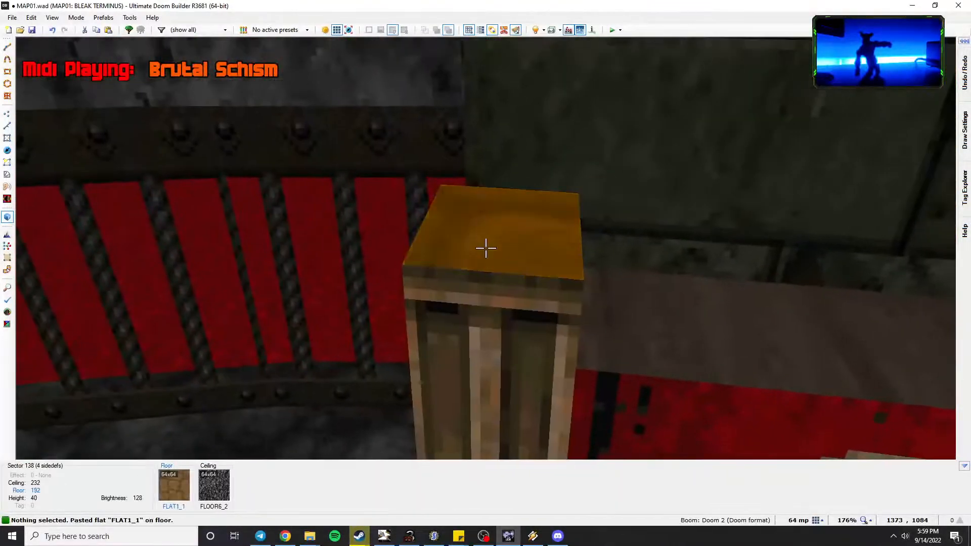
{"action": "key", "text": "ctrl+v"}
{"action": "key", "text": "ctrl+v"}
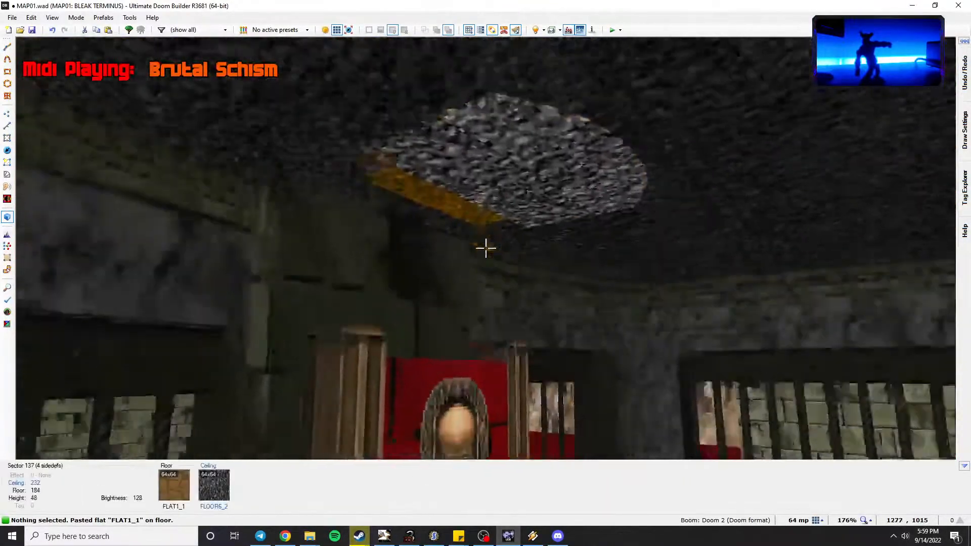
{"action": "key", "text": "ctrl+s"}
Paste the RROCK09 flat onto the ceilings of the barred window openings around the shotgun room, and save the map.
{"action": "key", "text": "w"}
{"action": "key", "text": "s"}
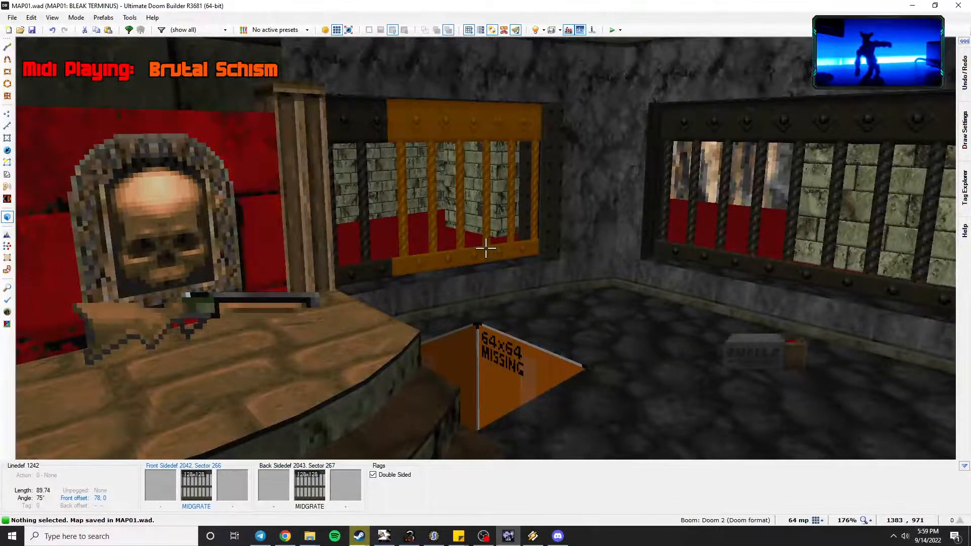
{"action": "key", "text": "w"}
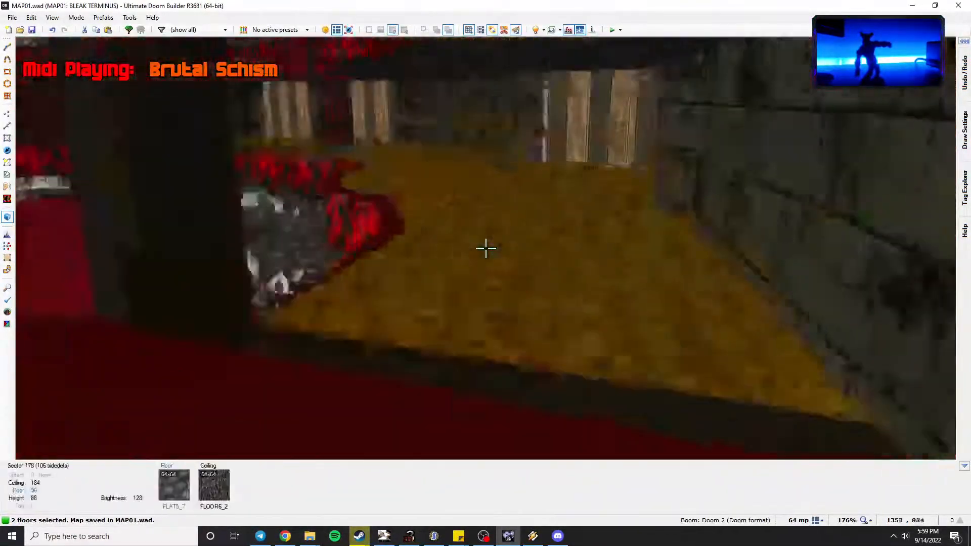
{"action": "key", "text": "s"}
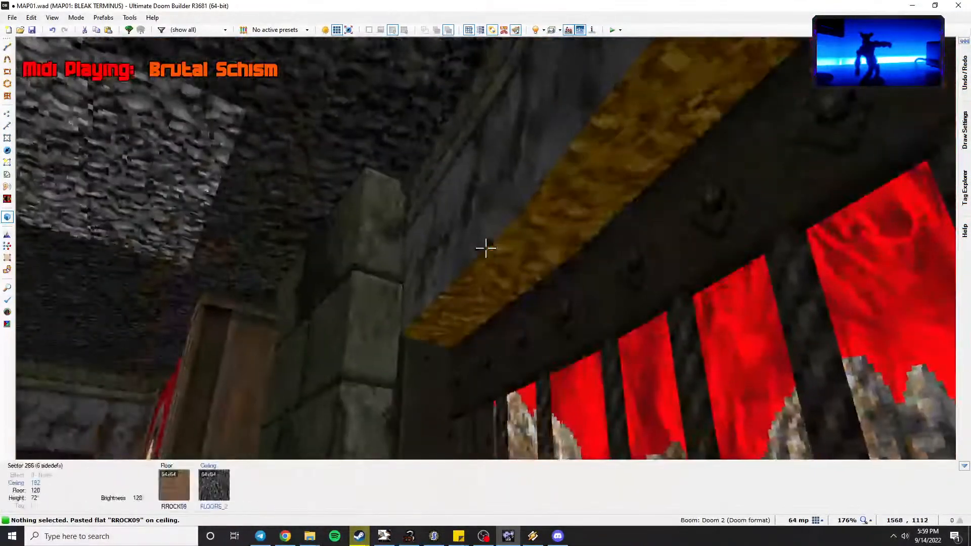
{"action": "key", "text": "e"}
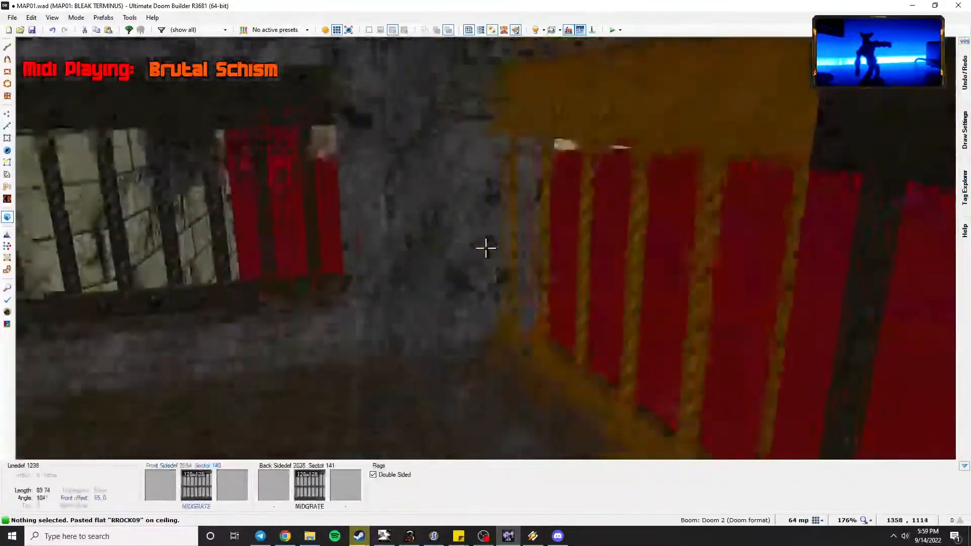
{"action": "key", "text": "ctrl+v"}
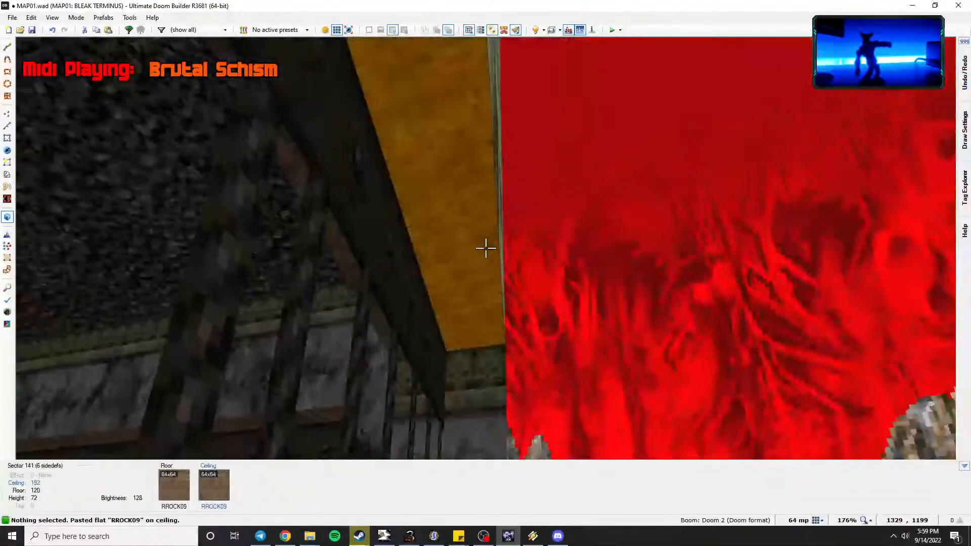
{"action": "key", "text": "e"}
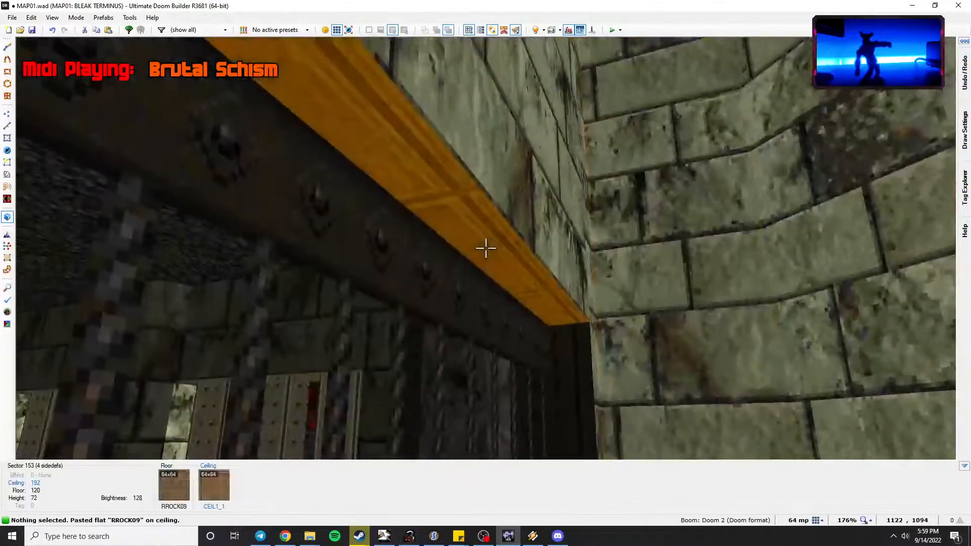
{"action": "key", "text": "e"}
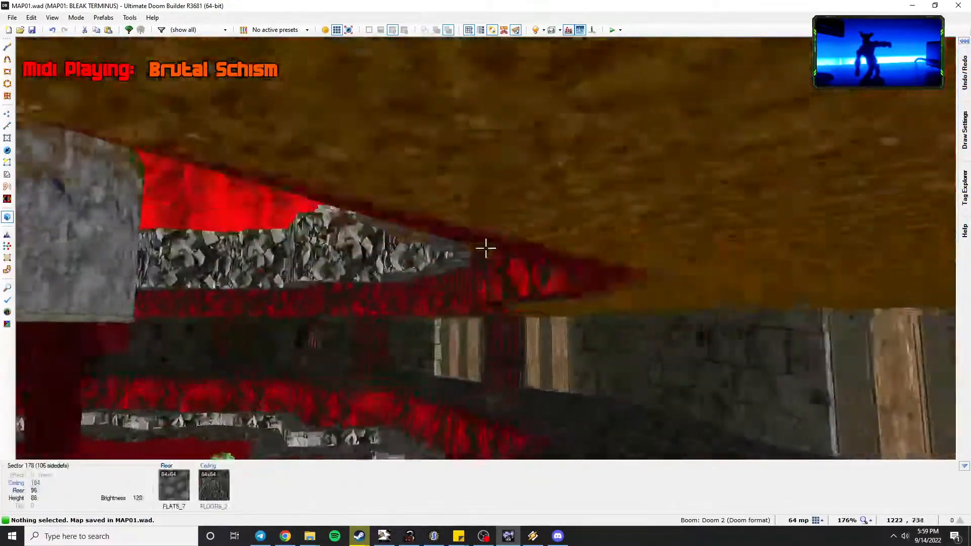
Undo the last flat paste made in the round red-walled area.
{"action": "key", "text": "e"}
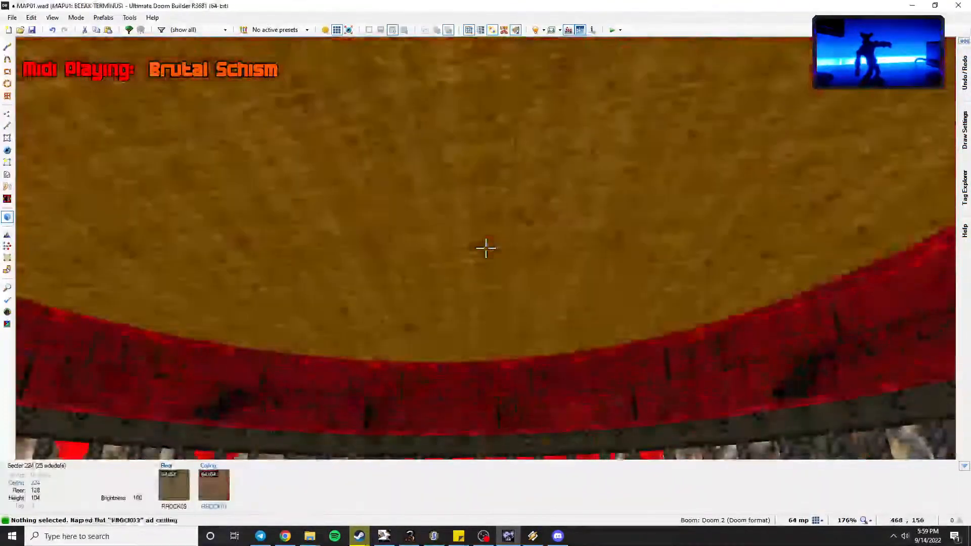
{"action": "key", "text": "ctrl+z"}
{"action": "key", "text": "e"}
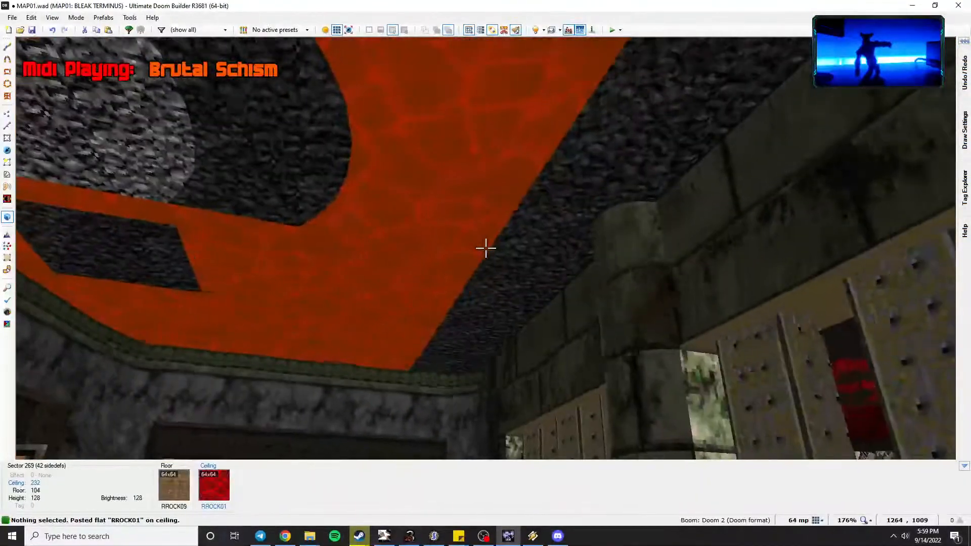
Paste the RROCK01 flat onto the shotgun room's ceiling sections above the platform, steps, square pits and columns, and save the map.
{"action": "key", "text": "ctrl+v"}
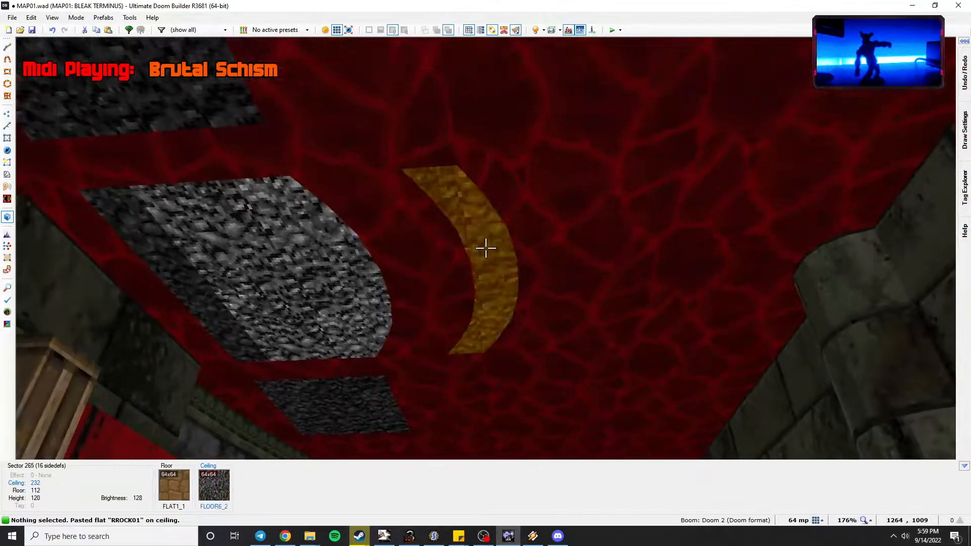
{"action": "key", "text": "ctrl+v"}
{"action": "key", "text": "ctrl+v"}
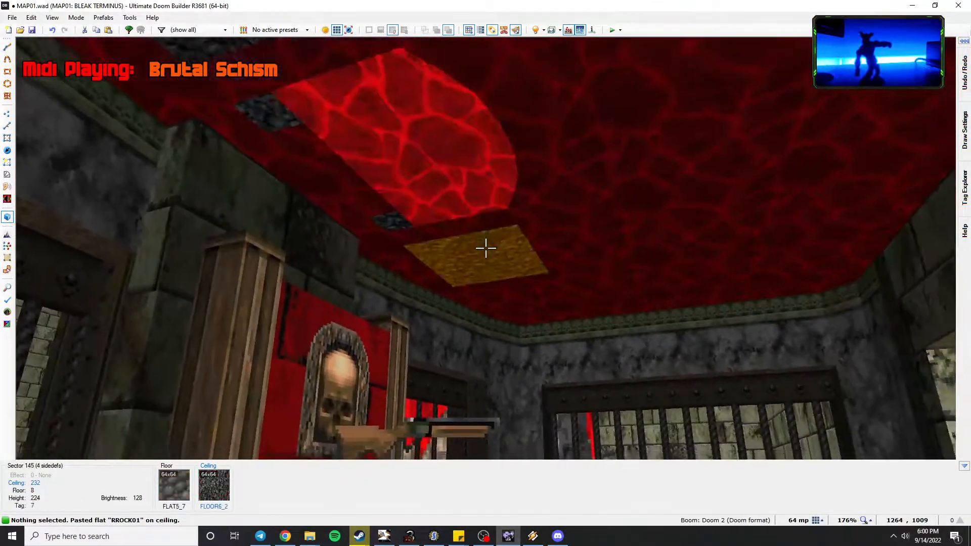
{"action": "key", "text": "ctrl+v"}
{"action": "key", "text": "ctrl+v"}
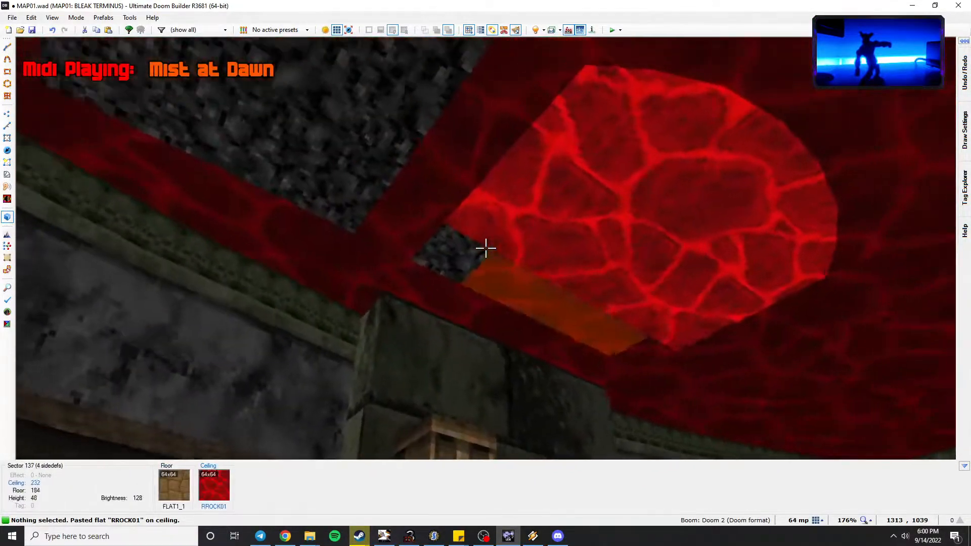
{"action": "key", "text": "ctrl+v"}
{"action": "key", "text": "ctrl+v"}
{"action": "key", "text": "w"}
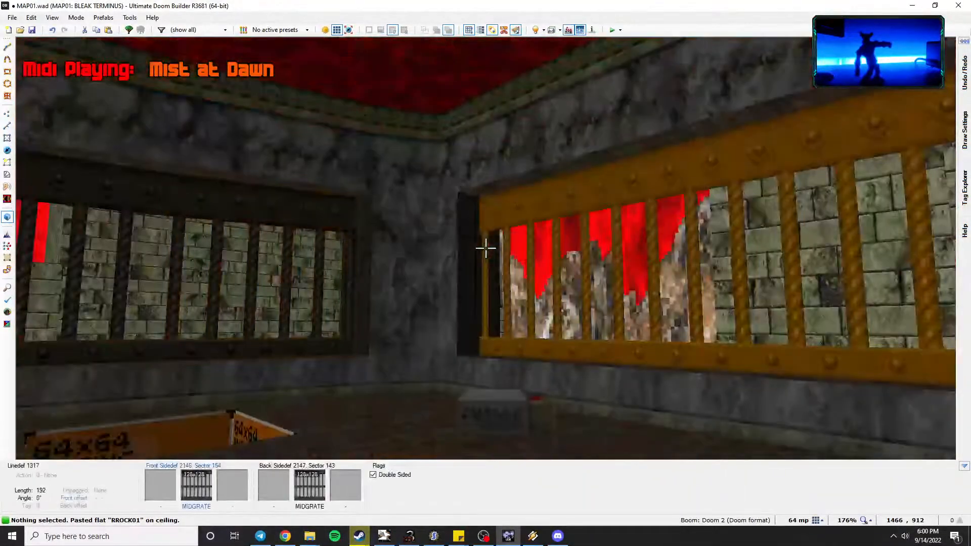
{"action": "key", "text": "ctrl+s"}
Examine the shotgun room's ceiling, barred windows and slatted wall in 3D, checking its layout in the 2D map view.
{"action": "key", "text": "w"}
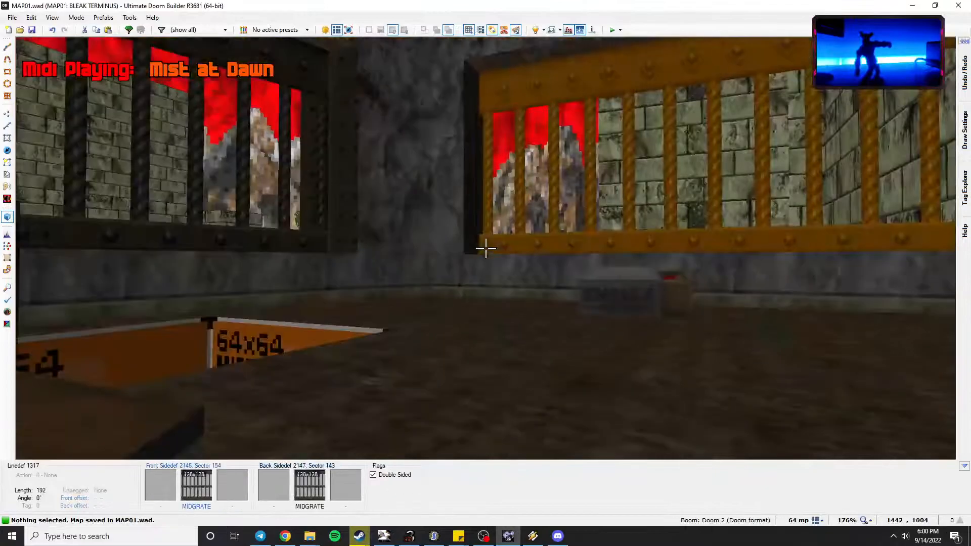
{"action": "key", "text": "w"}
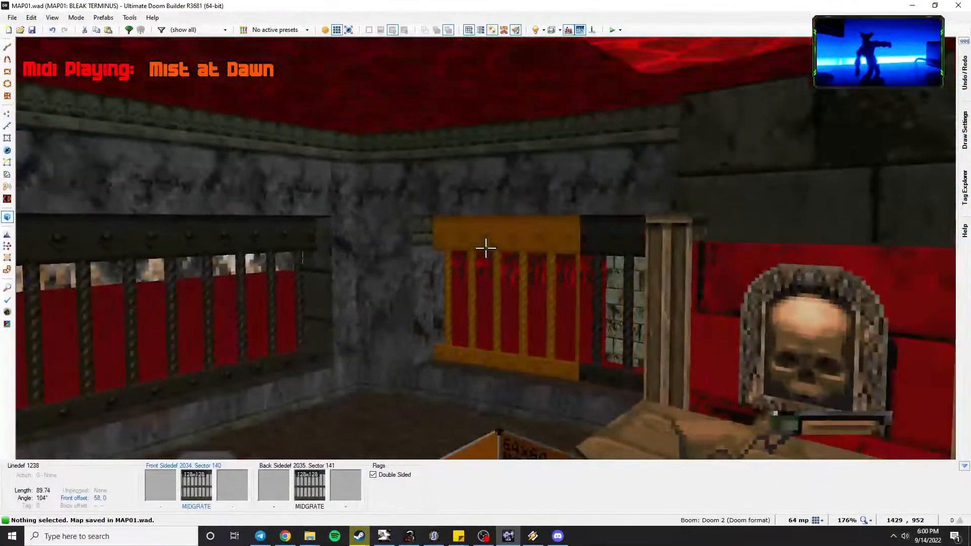
{"action": "key", "text": "q"}
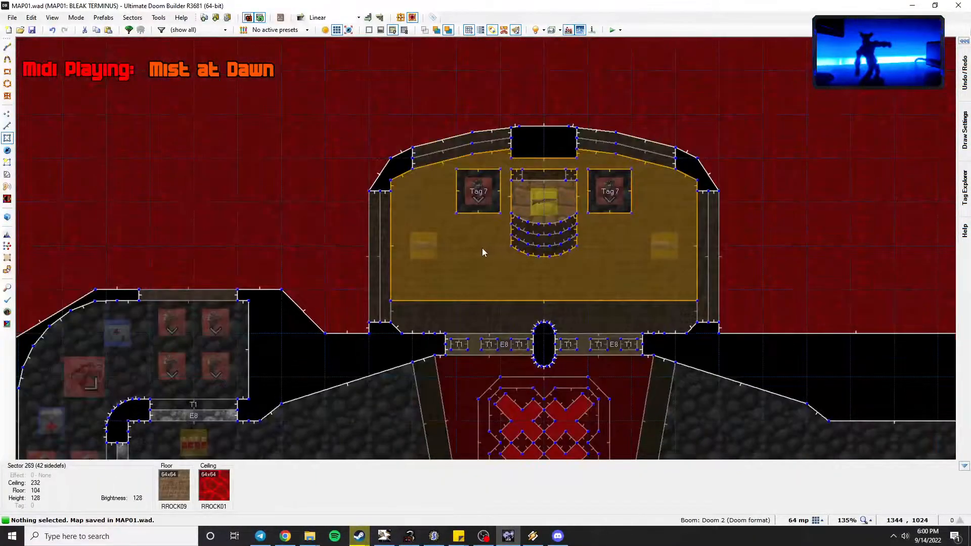
{"action": "key", "text": "q"}
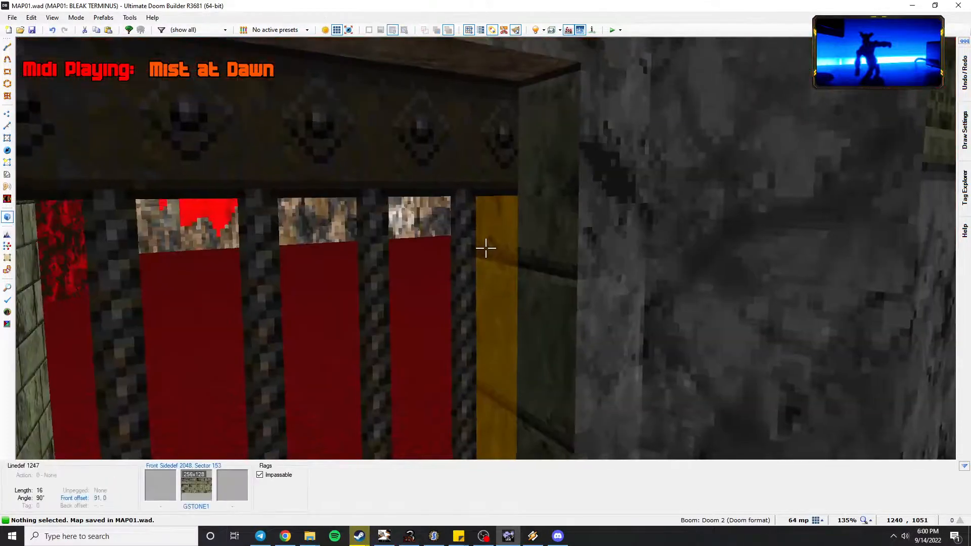
{"action": "key", "text": "w"}
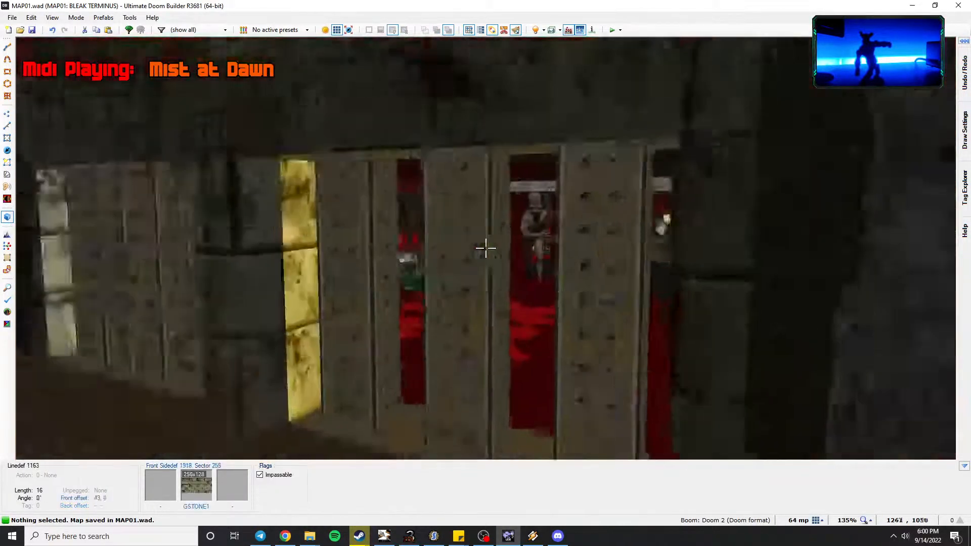
Move the stair corridor's north wall and barred window 32 units south, level with the door frame.
{"action": "key", "text": "d"}
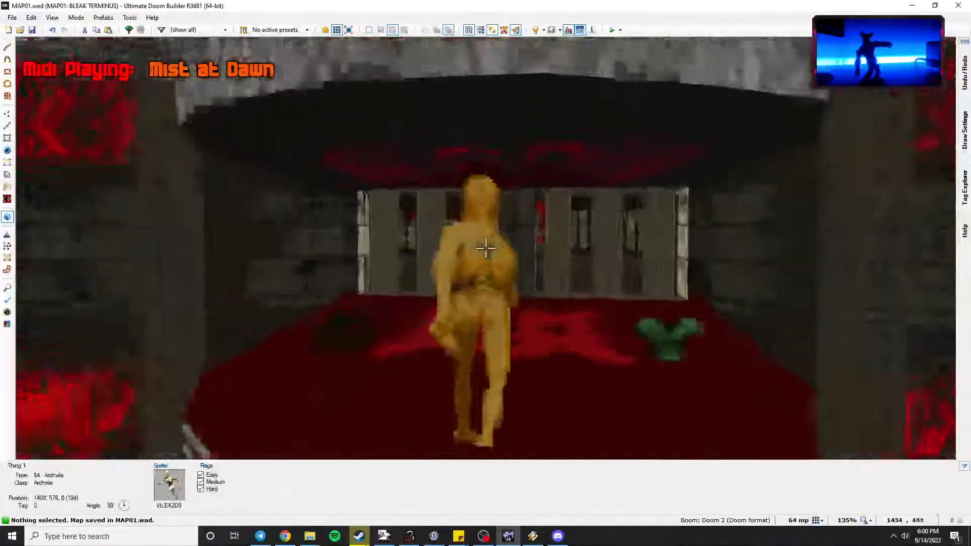
{"action": "key", "text": "w"}
{"action": "key", "text": "q"}
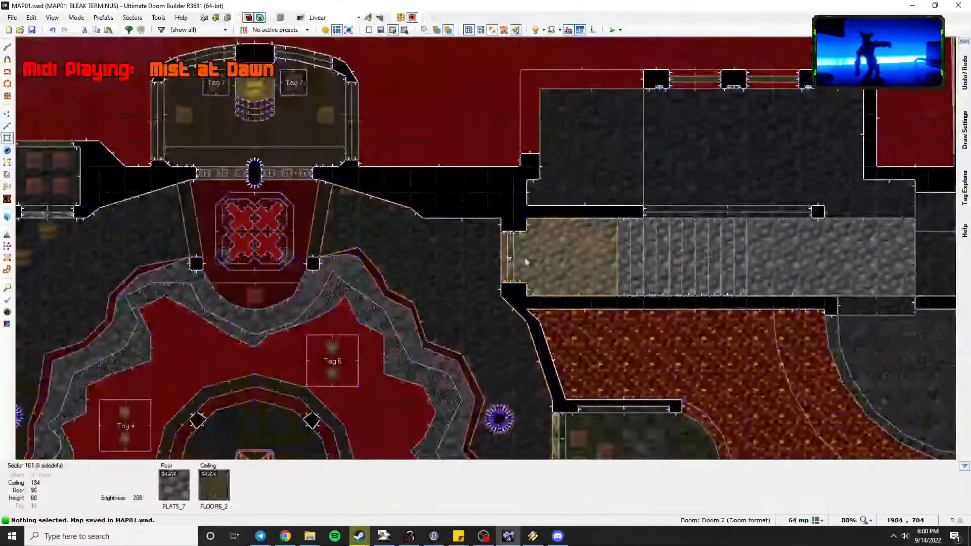
{"action": "middle_click_drag", "start_coordinate": [631, 246], "coordinate": [493, 243]}
{"action": "scroll", "coordinate": [629, 226], "scroll_direction": "up", "scroll_amount": 1}
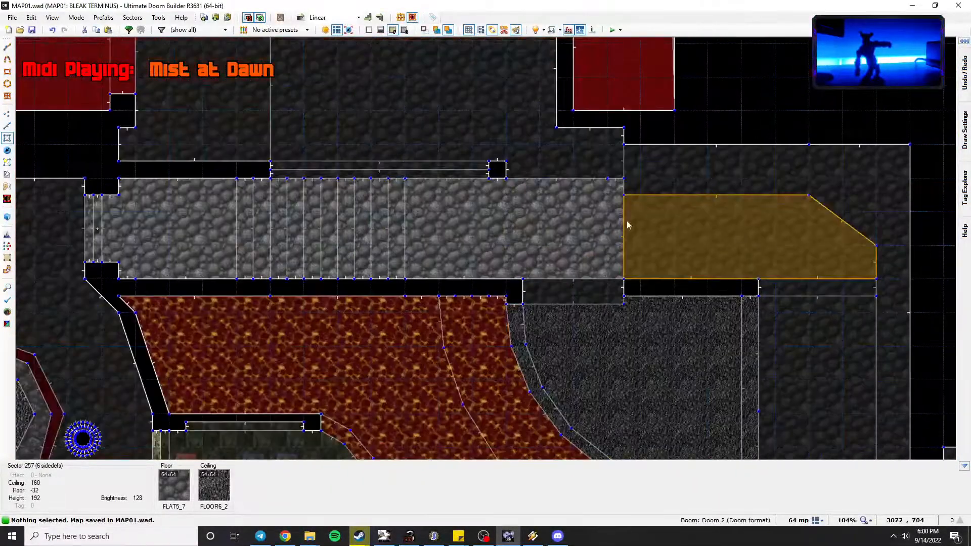
{"action": "key", "text": "v"}
{"action": "left_click_drag", "start_coordinate": [405, 162], "coordinate": [186, 173]}
{"action": "middle_click_drag", "start_coordinate": [132, 178], "coordinate": [228, 196]}
{"action": "scroll", "coordinate": [228, 196], "scroll_direction": "up", "scroll_amount": 1}
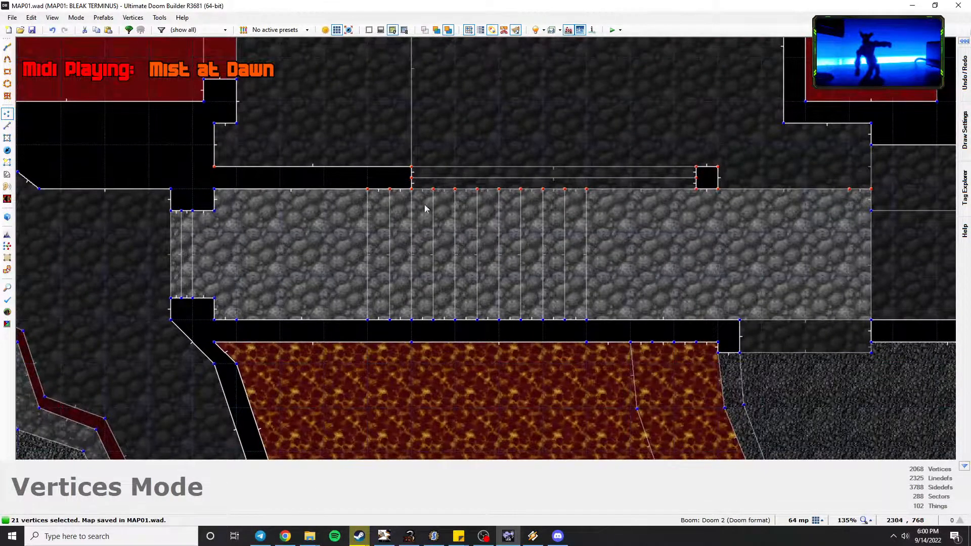
{"action": "middle_click_drag", "start_coordinate": [807, 178], "coordinate": [689, 179]}
{"action": "right_click_drag", "start_coordinate": [758, 192], "coordinate": [759, 213]}
Straighten the slanted north wall to meet the door frame's corner, and delete the leftover 32-unit linedef in the void.
{"action": "middle_click_drag", "start_coordinate": [156, 196], "coordinate": [475, 184]}
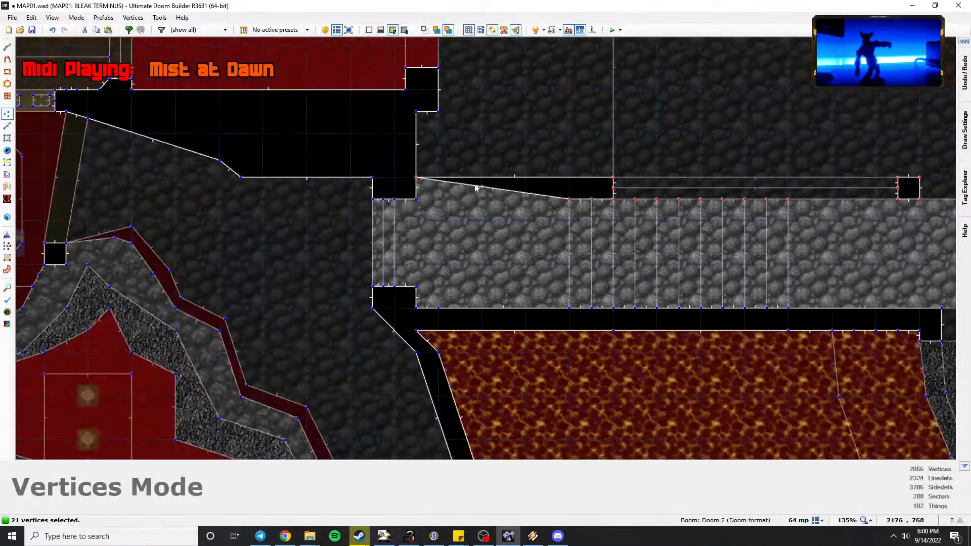
{"action": "scroll", "coordinate": [458, 182], "scroll_direction": "up", "scroll_amount": 1}
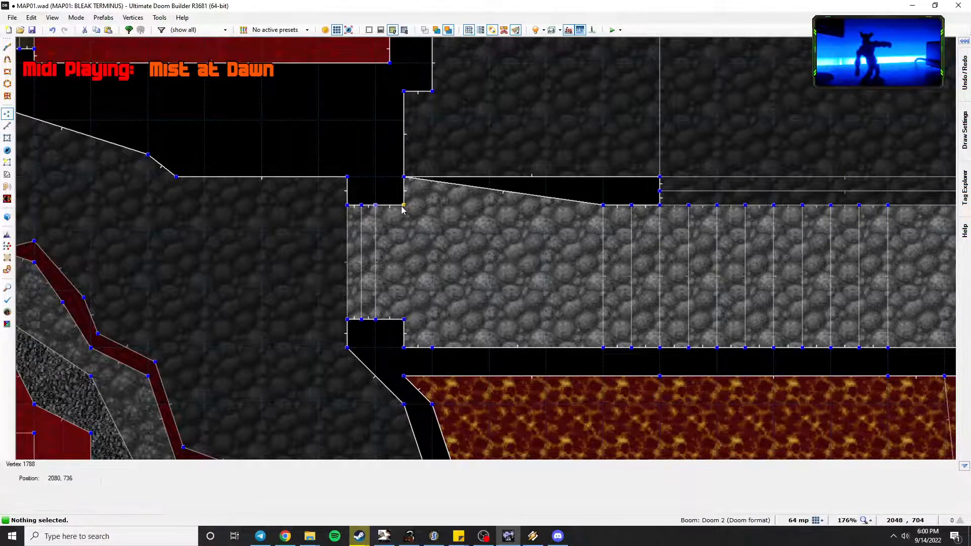
{"action": "right_click_drag", "start_coordinate": [581, 201], "coordinate": [423, 213]}
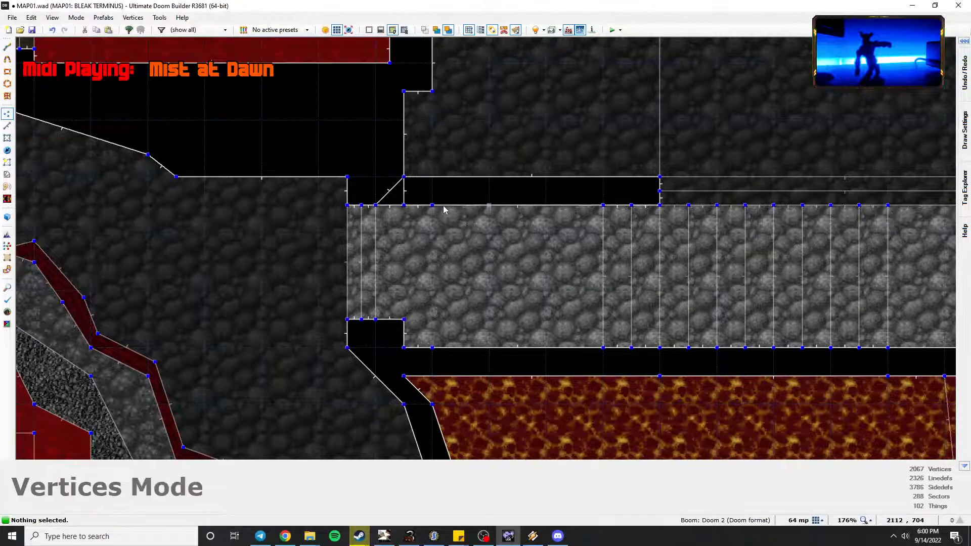
{"action": "key", "text": "ctrl+z"}
{"action": "left_click_drag", "start_coordinate": [545, 197], "coordinate": [410, 202]}
{"action": "key", "text": "s"}
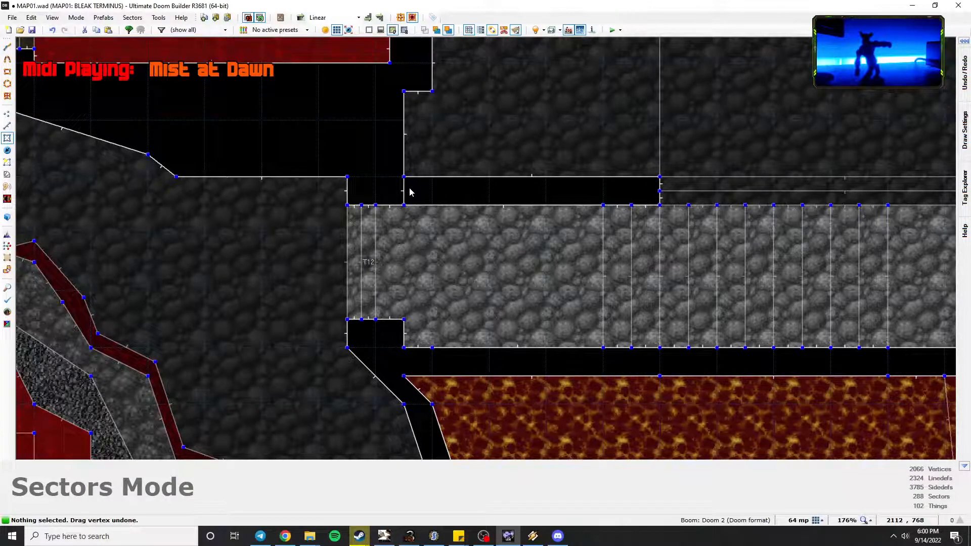
{"action": "key", "text": "l"}
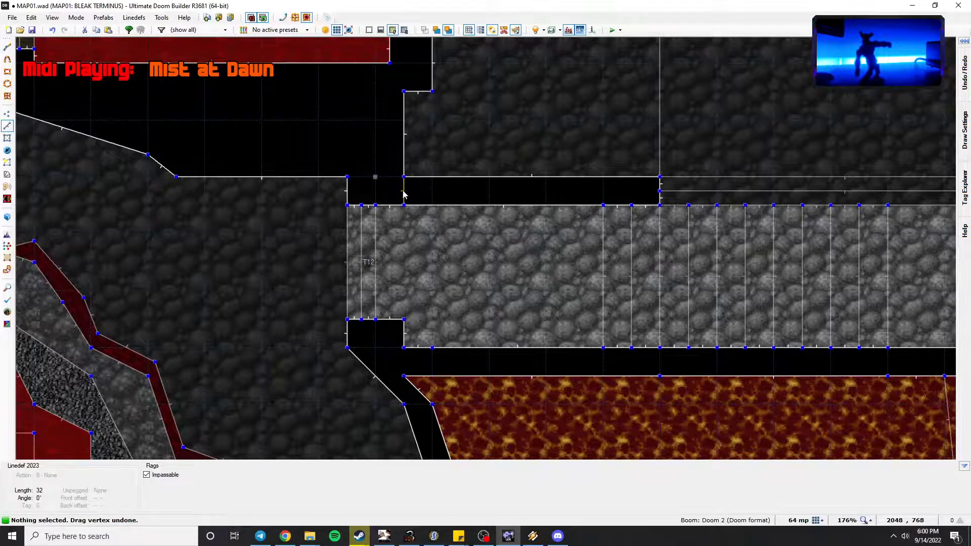
{"action": "key", "text": "Delete"}
Examine the skull door, its frame and the adjoining red wall in 3D and in the 2D linedefs view.
{"action": "key", "text": "q"}
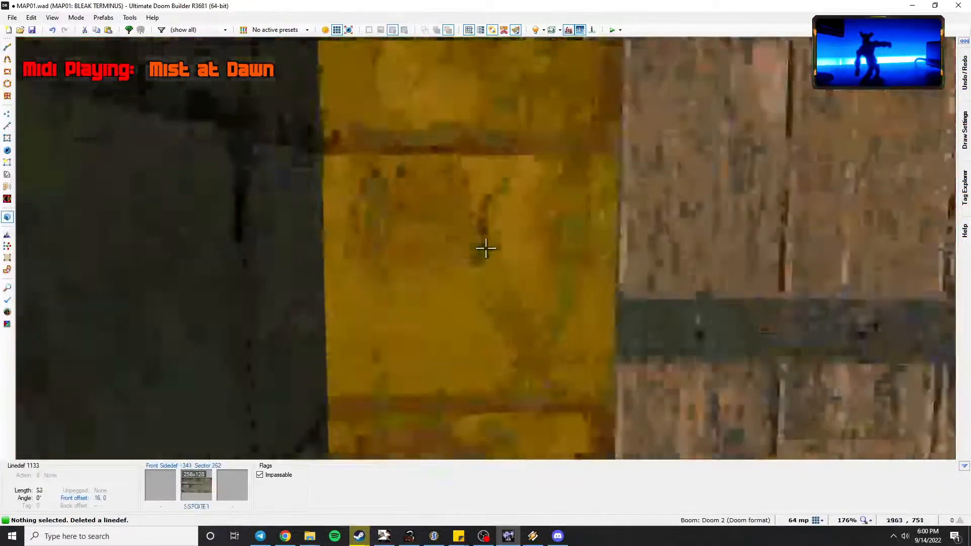
{"action": "key", "text": "w"}
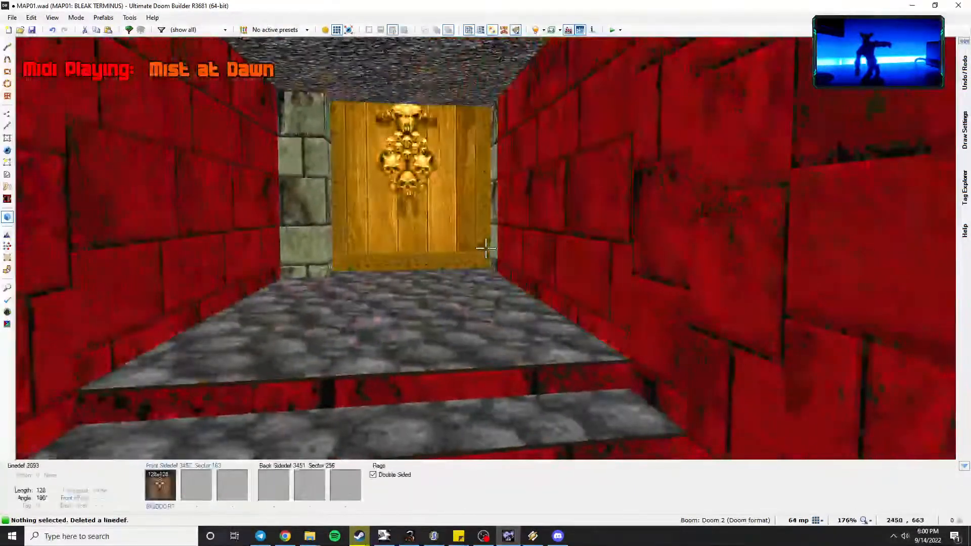
{"action": "key", "text": "q"}
{"action": "key", "text": "s"}
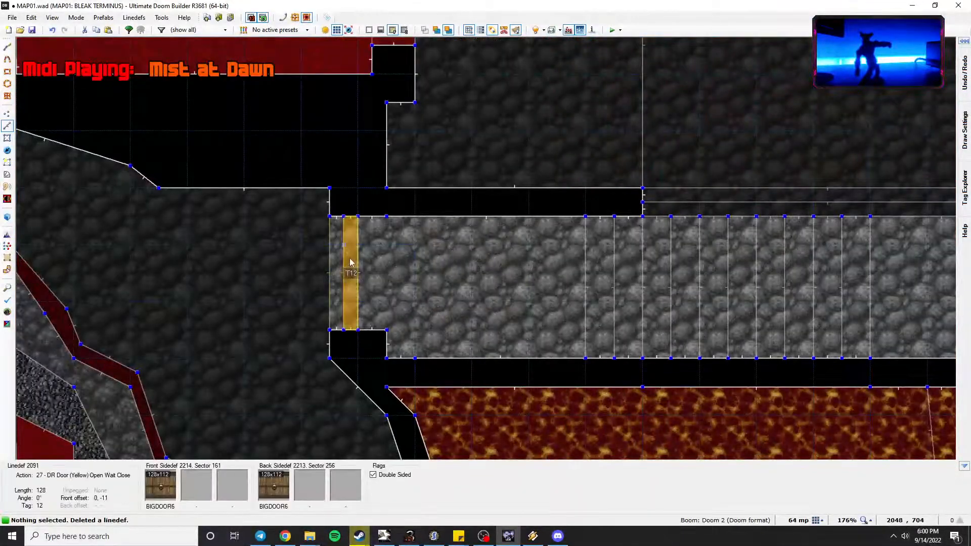
{"action": "key", "text": "l"}
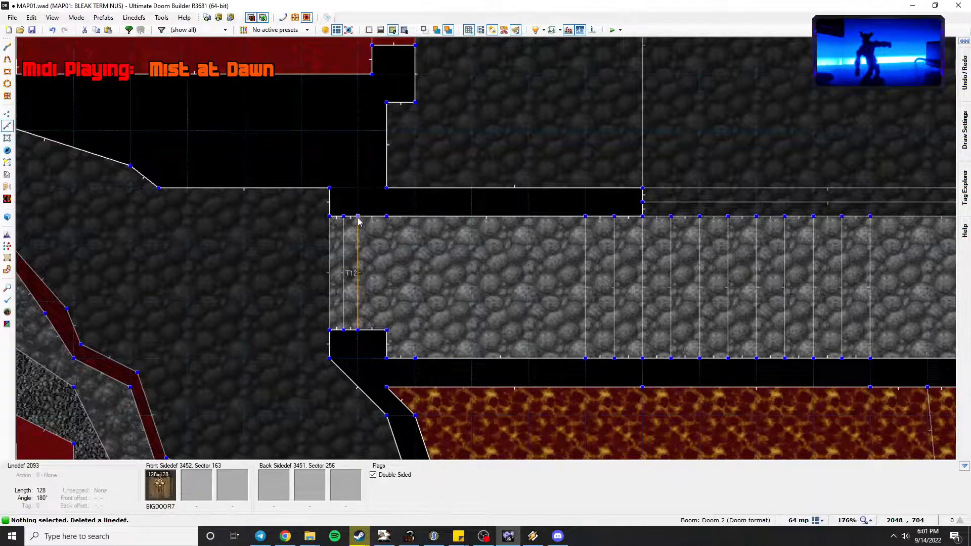
{"action": "middle_click_drag", "start_coordinate": [490, 314], "coordinate": [422, 291]}
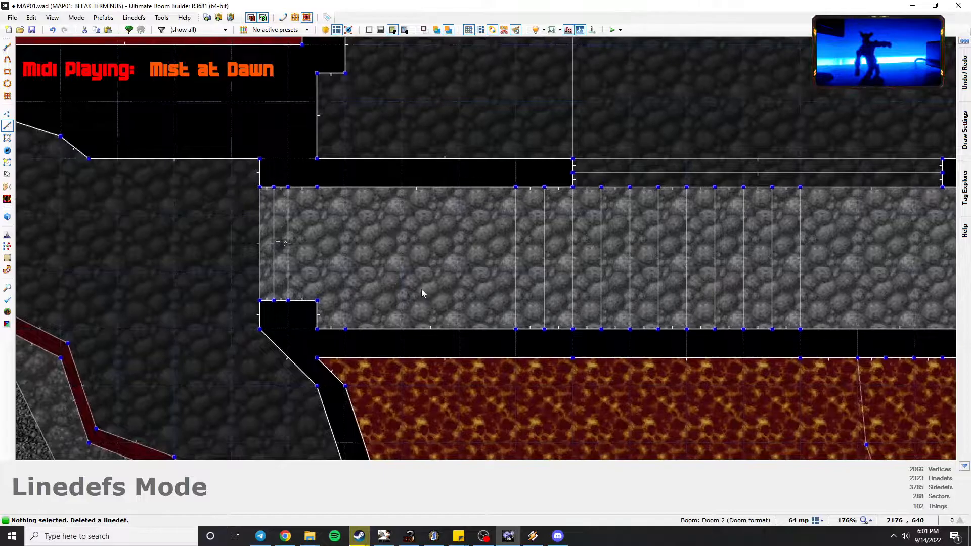
{"action": "key", "text": "q"}
{"action": "key", "text": "e"}
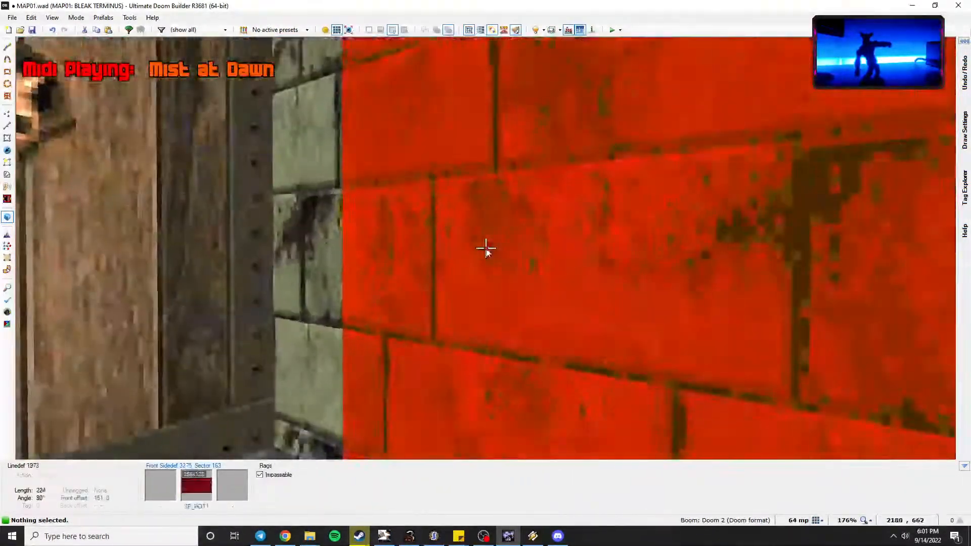
{"action": "key", "text": "q"}
{"action": "scroll", "coordinate": [427, 200], "scroll_direction": "up", "scroll_amount": 2}
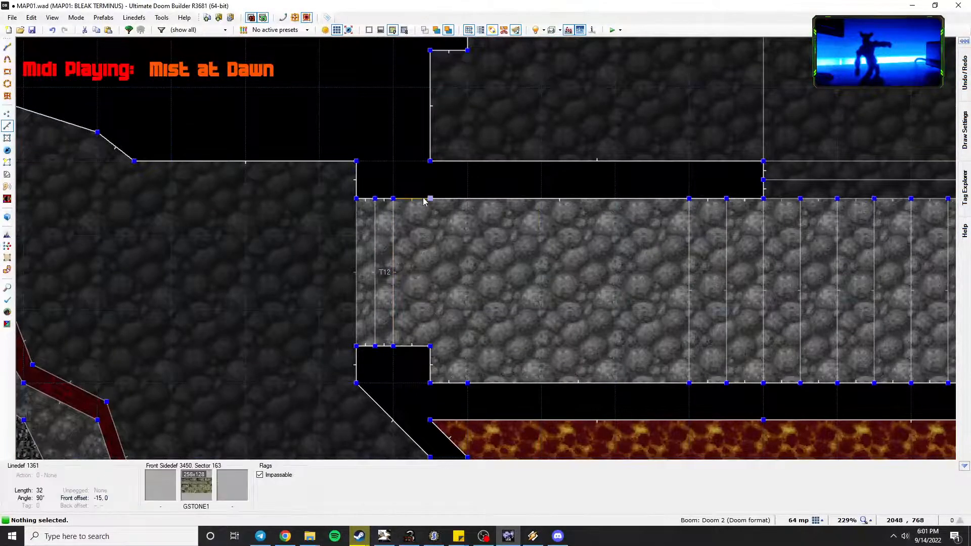
{"action": "scroll", "coordinate": [423, 200], "scroll_direction": "down", "scroll_amount": 2}
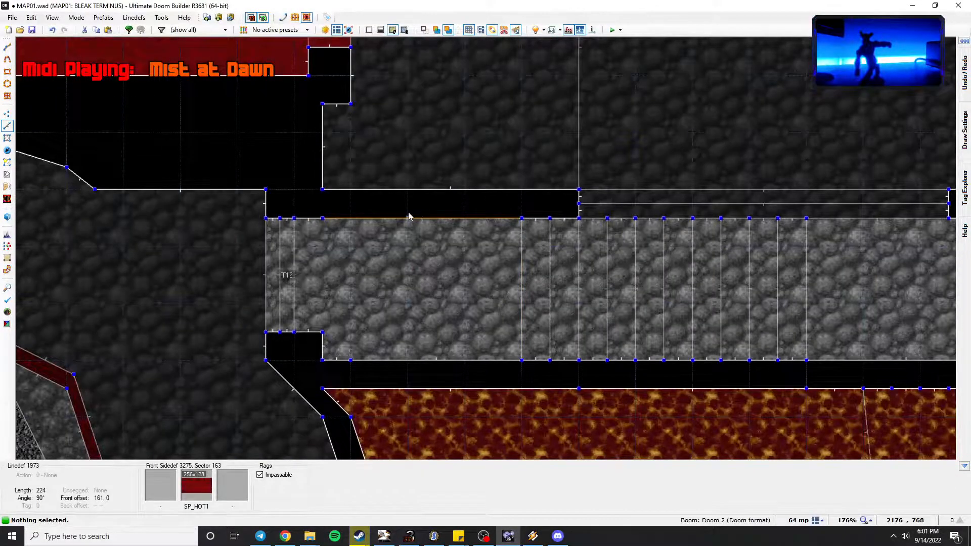
Delete the extra vertex beside the door and cut a 16-unit-deep recess with angled ends into the north wall up to the stairs.
{"action": "key", "text": "v"}
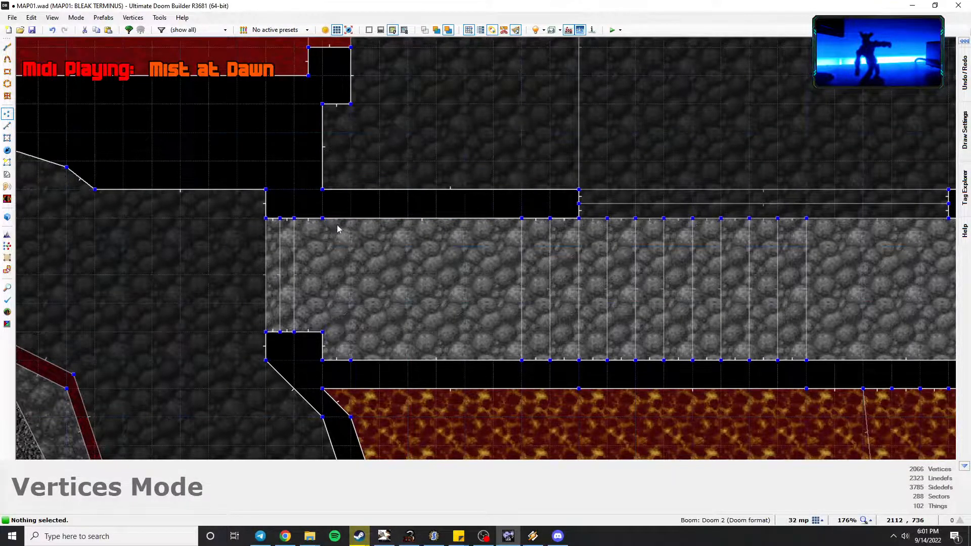
{"action": "key", "text": "Delete"}
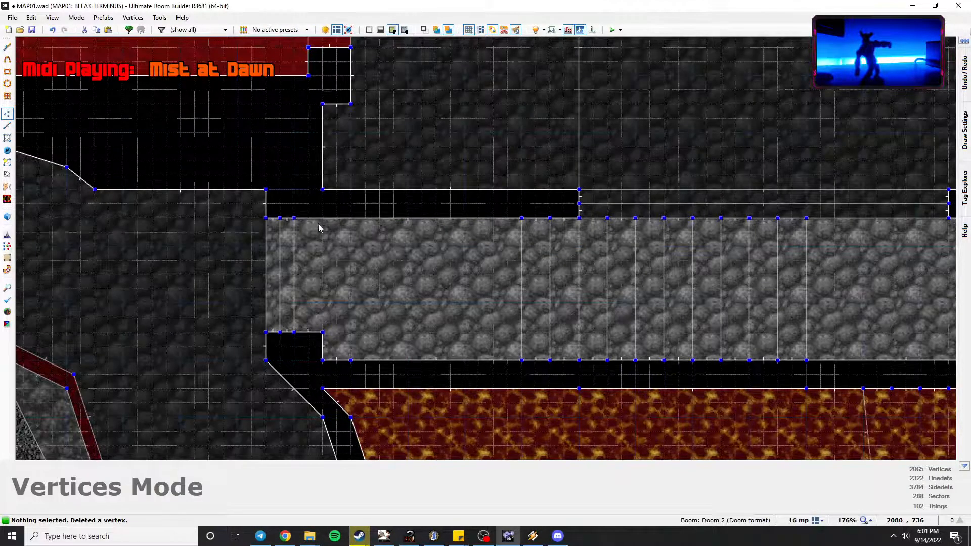
{"action": "right_click_drag", "start_coordinate": [295, 218], "coordinate": [294, 203]}
{"action": "right_click_drag", "start_coordinate": [501, 216], "coordinate": [521, 205]}
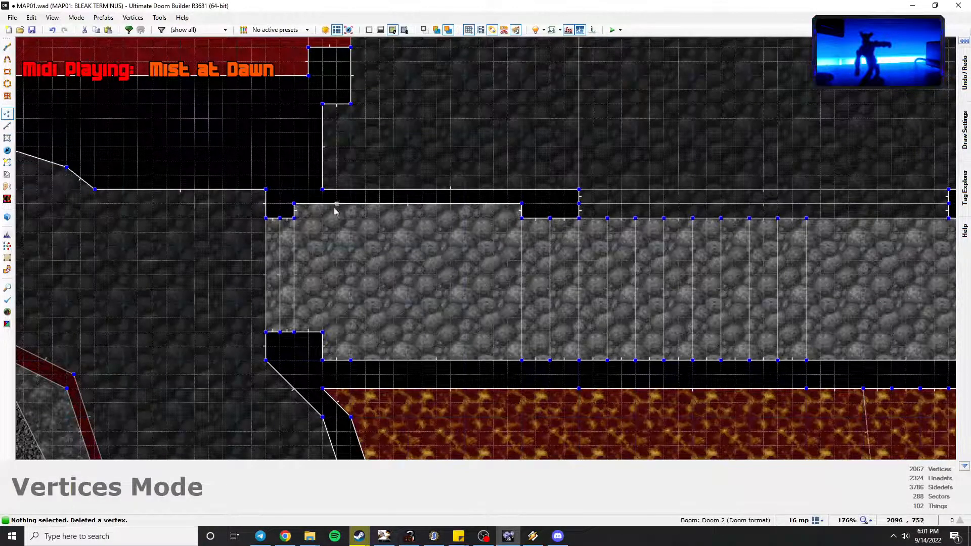
{"action": "right_click_drag", "start_coordinate": [294, 206], "coordinate": [305, 206]}
{"action": "right_click_drag", "start_coordinate": [521, 205], "coordinate": [505, 211]}
Examine the recessed north wall, the stairs and the rest of the corridor in 3D and in the 2D view.
{"action": "key", "text": "q"}
{"action": "key", "text": "s"}
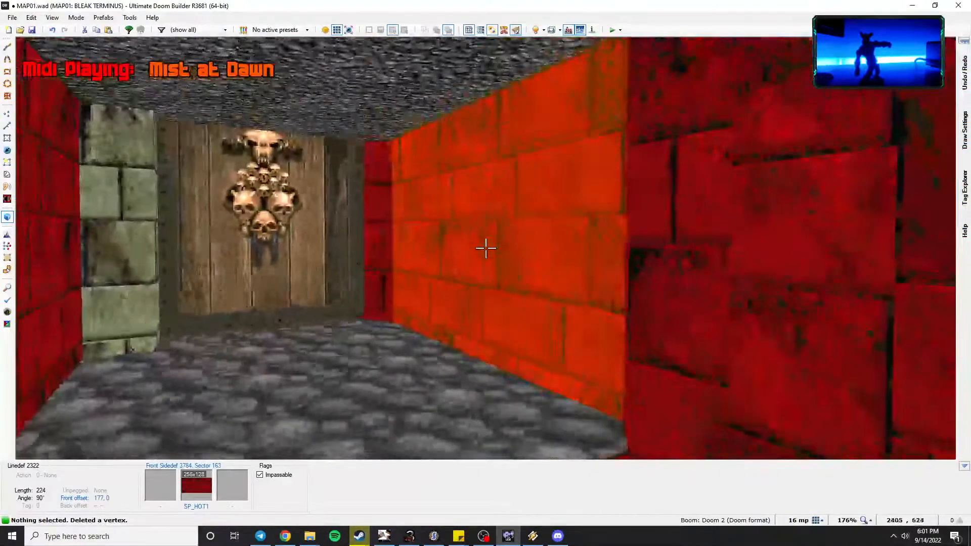
{"action": "key", "text": "q"}
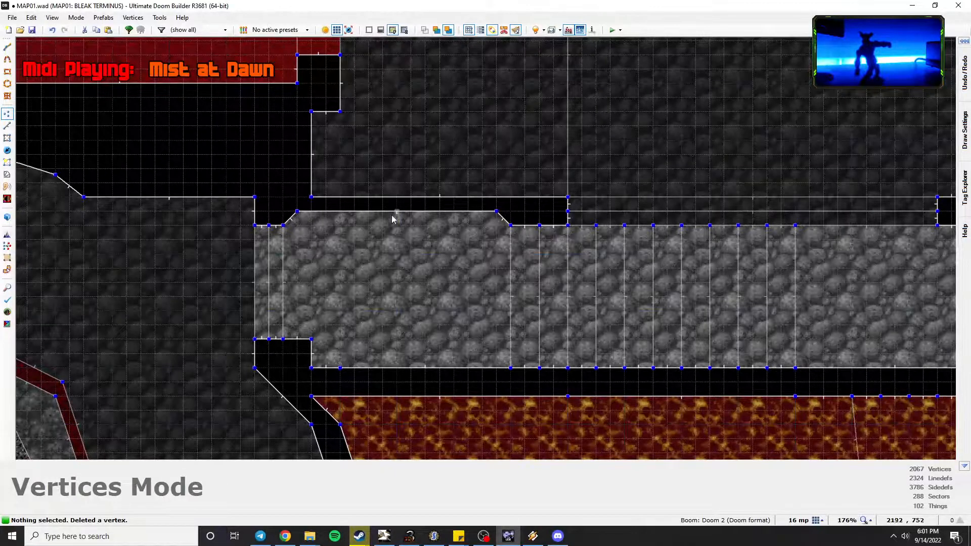
{"action": "mouse_move", "coordinate": [347, 310]}
{"action": "middle_mouse_down"}
{"action": "mouse_move", "coordinate": [388, 264]}
{"action": "mouse_move", "coordinate": [353, 299]}
{"action": "middle_mouse_up"}
{"action": "middle_click_drag", "start_coordinate": [501, 317], "coordinate": [23, 278]}
{"action": "scroll", "coordinate": [457, 264], "scroll_direction": "down", "scroll_amount": 2}
{"action": "middle_click_drag", "start_coordinate": [390, 250], "coordinate": [579, 241]}
{"action": "left_click_drag", "start_coordinate": [580, 241], "coordinate": [621, 241]}
{"action": "scroll", "coordinate": [438, 259], "scroll_direction": "up", "scroll_amount": 1}
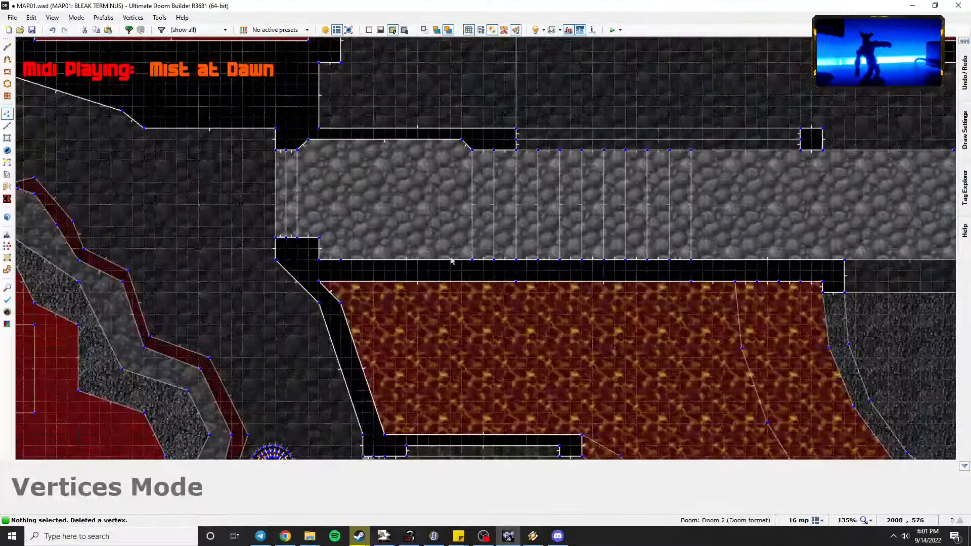
{"action": "key", "text": "q"}
{"action": "key", "text": "w"}
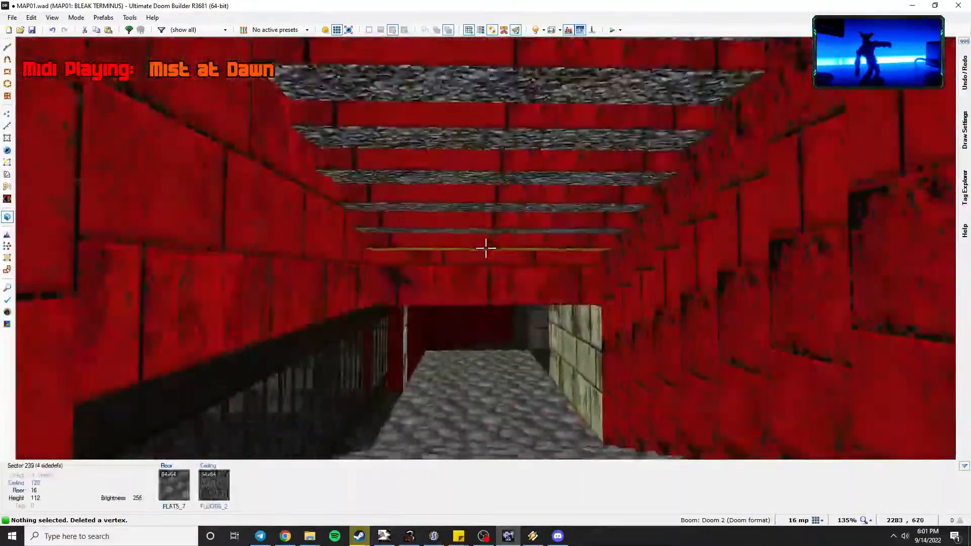
{"action": "key", "text": "w"}
{"action": "key", "text": "s"}
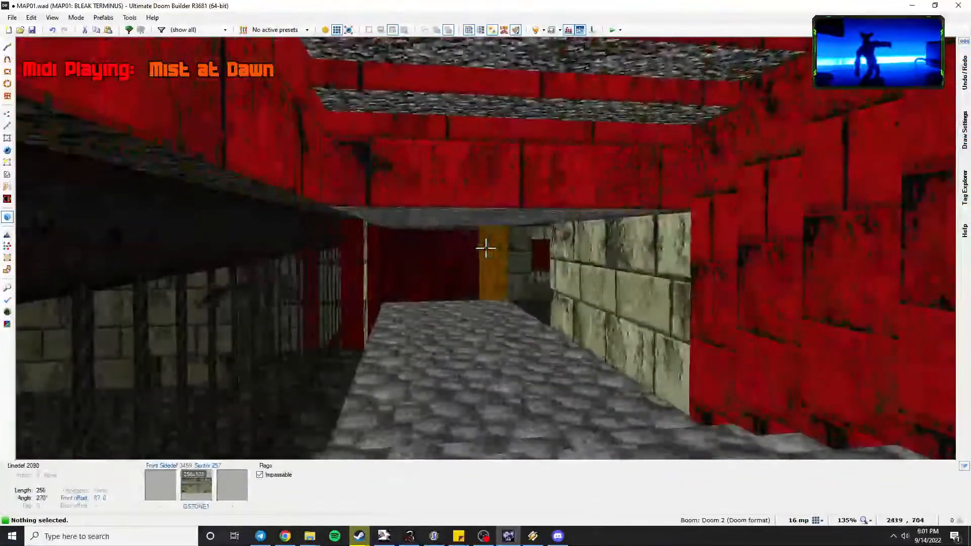
{"action": "key", "text": "w"}
{"action": "key", "text": "q"}
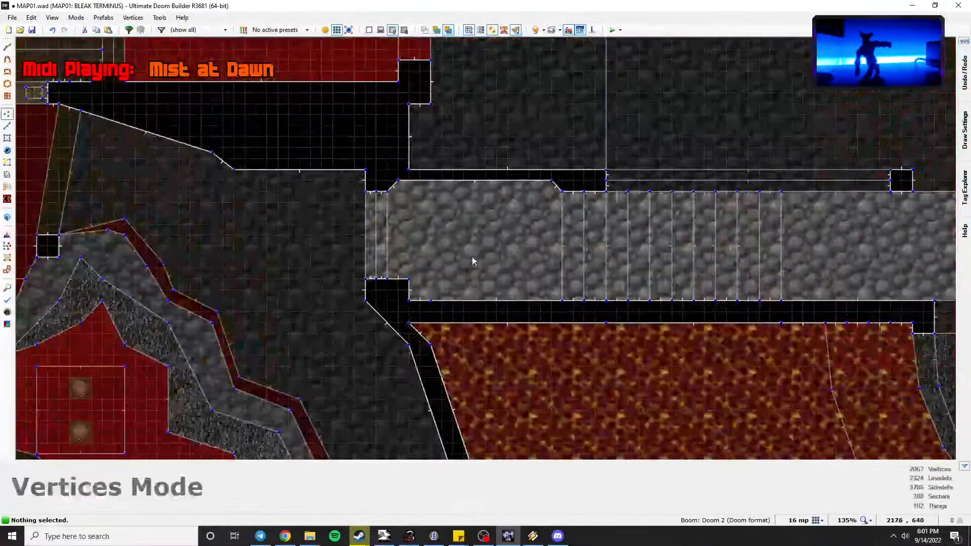
Angle the south side of the door frame to mirror the north side, and delete the extra vertex on the south wall.
{"action": "scroll", "coordinate": [425, 290], "scroll_direction": "up", "scroll_amount": 1}
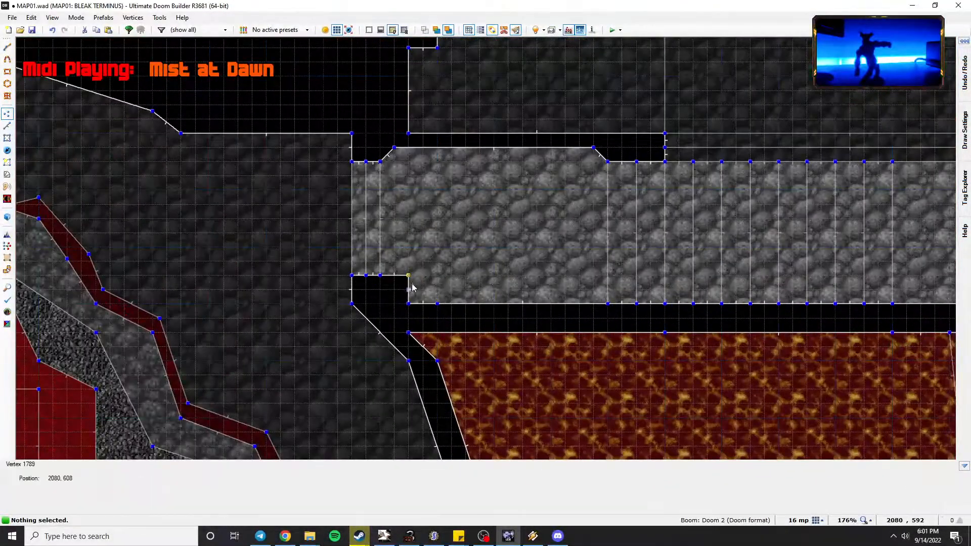
{"action": "left_click_drag", "start_coordinate": [412, 286], "coordinate": [397, 305]}
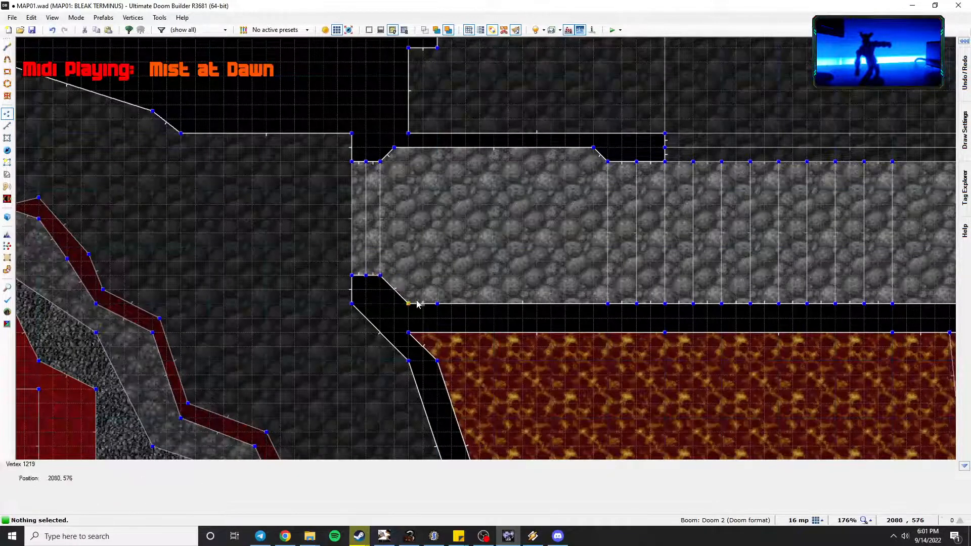
{"action": "mouse_move", "coordinate": [544, 286]}
{"action": "middle_mouse_down"}
{"action": "mouse_move", "coordinate": [494, 302]}
{"action": "mouse_move", "coordinate": [470, 298]}
{"action": "middle_mouse_up"}
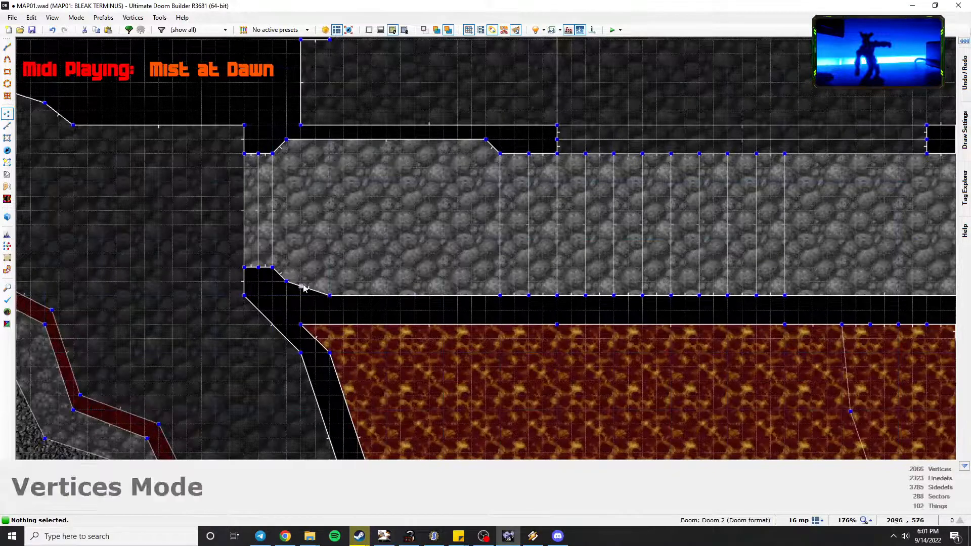
{"action": "key", "text": "Delete"}
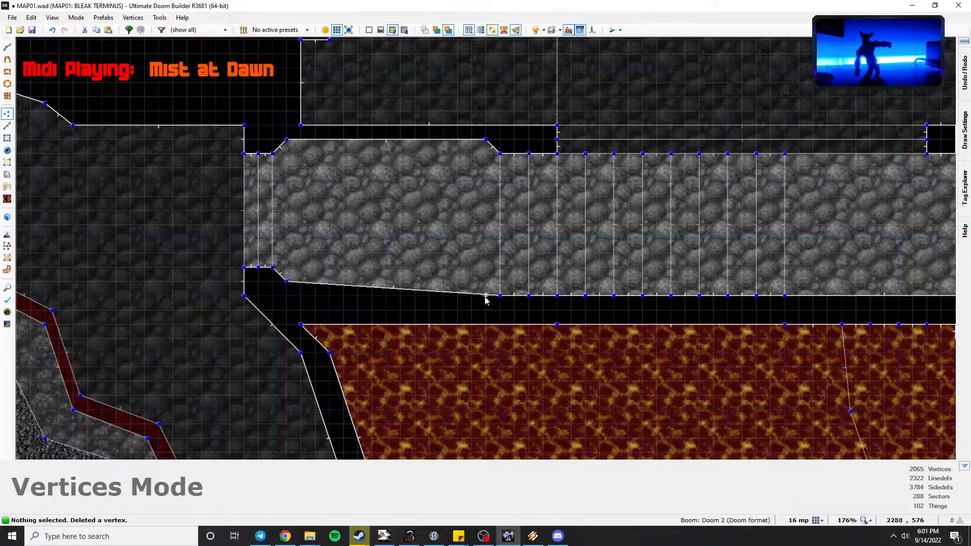
Move the south wall vertices from the stairs to the corridor's east end 16 units north, and check the result in 3D.
{"action": "middle_click_drag", "start_coordinate": [484, 300], "coordinate": [363, 293]}
{"action": "middle_click_drag", "start_coordinate": [455, 278], "coordinate": [385, 272]}
{"action": "middle_click_drag", "start_coordinate": [550, 282], "coordinate": [483, 281]}
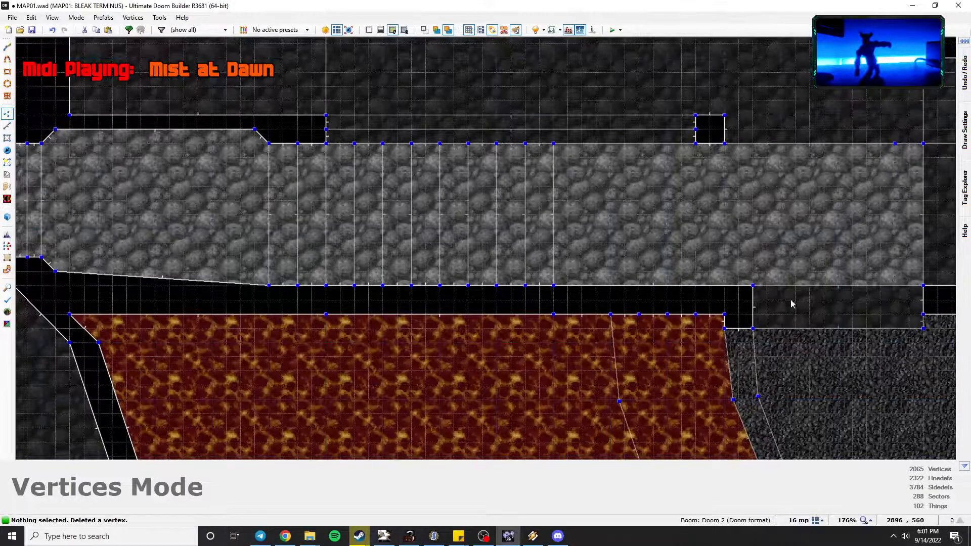
{"action": "middle_click_drag", "start_coordinate": [815, 303], "coordinate": [506, 293]}
{"action": "scroll", "coordinate": [506, 293], "scroll_direction": "down", "scroll_amount": 2}
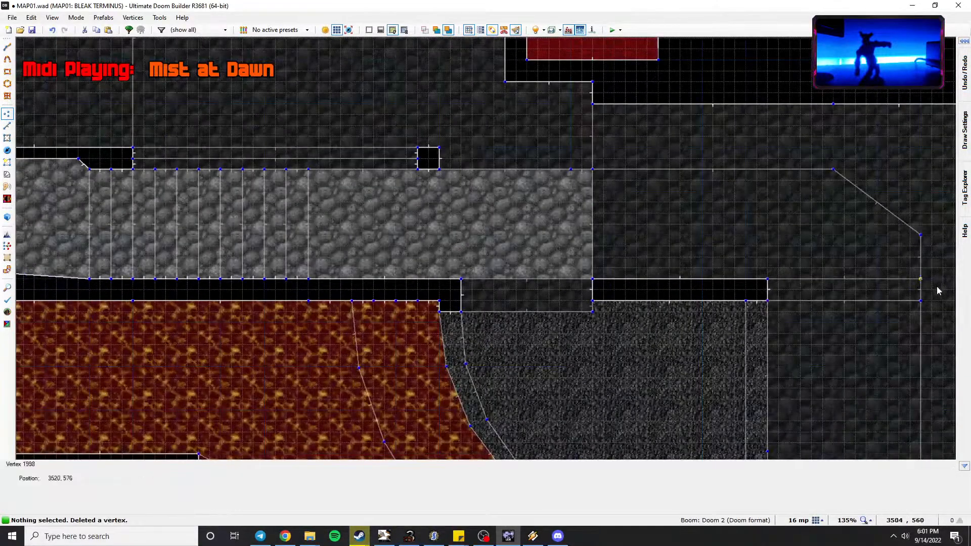
{"action": "left_click_drag", "start_coordinate": [922, 285], "coordinate": [659, 289]}
{"action": "middle_click_drag", "start_coordinate": [344, 290], "coordinate": [647, 284]}
{"action": "left_click_drag", "start_coordinate": [660, 289], "coordinate": [378, 267]}
{"action": "right_click_drag", "start_coordinate": [389, 277], "coordinate": [389, 270]}
{"action": "middle_click_drag", "start_coordinate": [643, 263], "coordinate": [344, 266]}
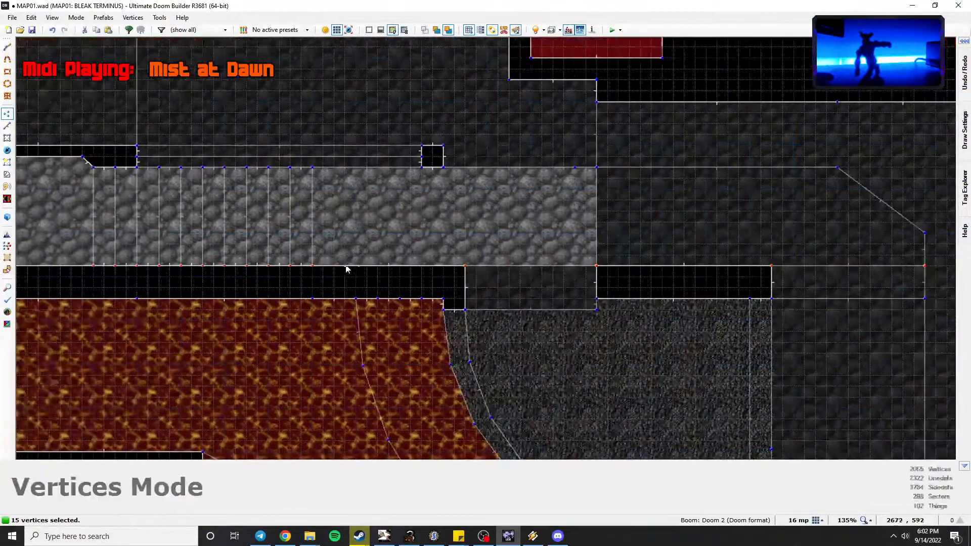
{"action": "key", "text": "q"}
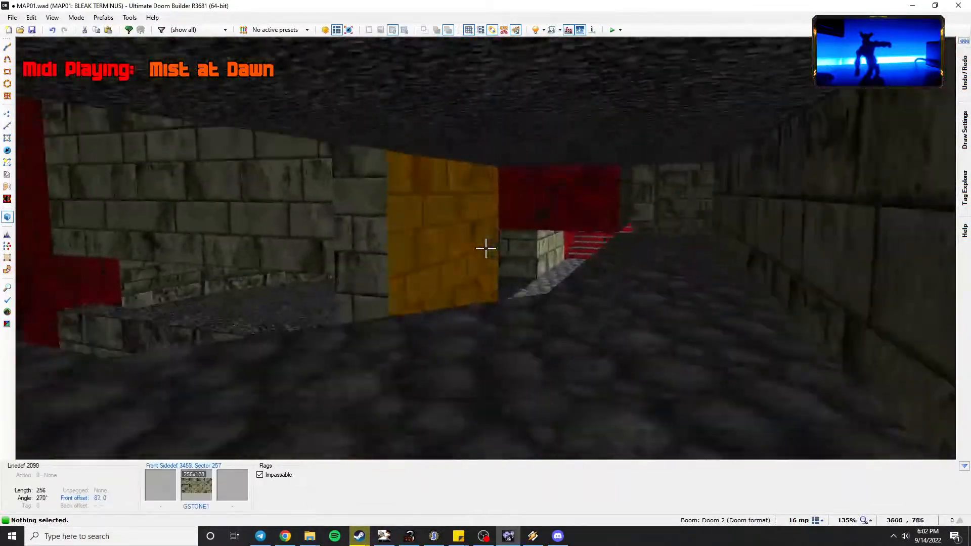
{"action": "key", "text": "w"}
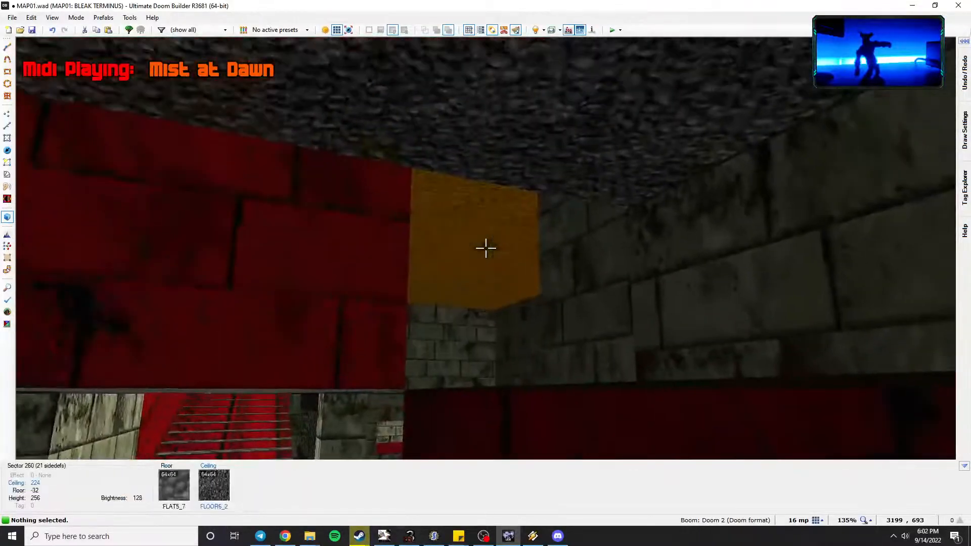
Angle both sides of the wall between the dark room and the red passage by moving their corner vertices north, and save the map.
{"action": "key", "text": "w"}
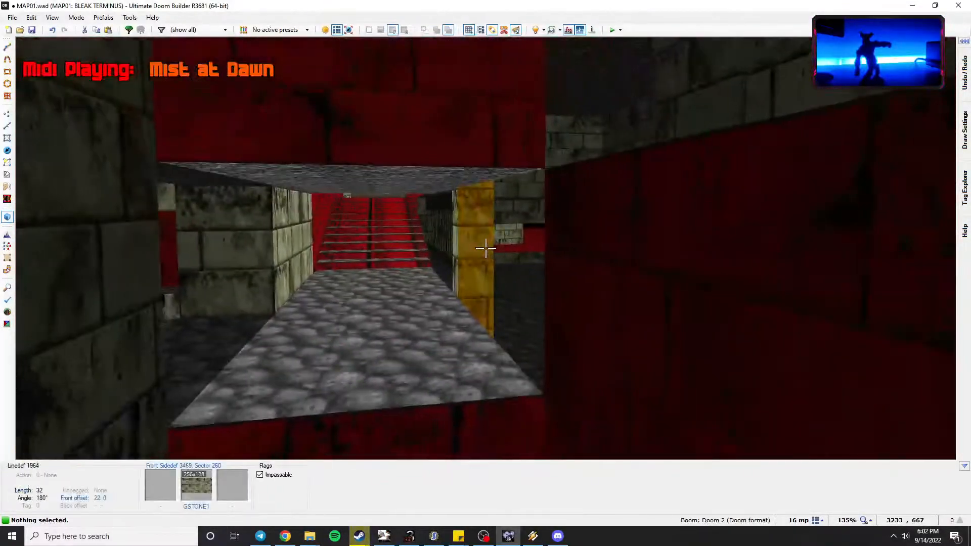
{"action": "key", "text": "w"}
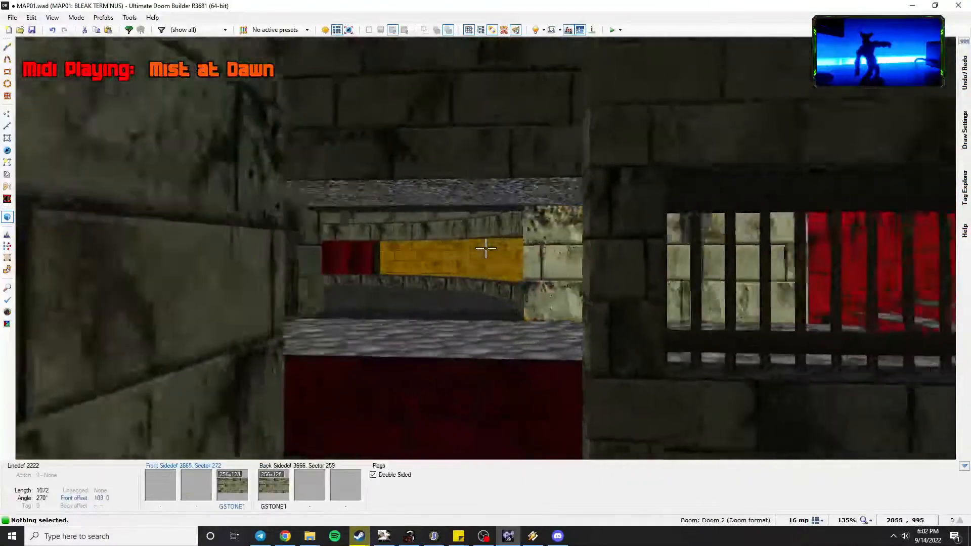
{"action": "key", "text": "q"}
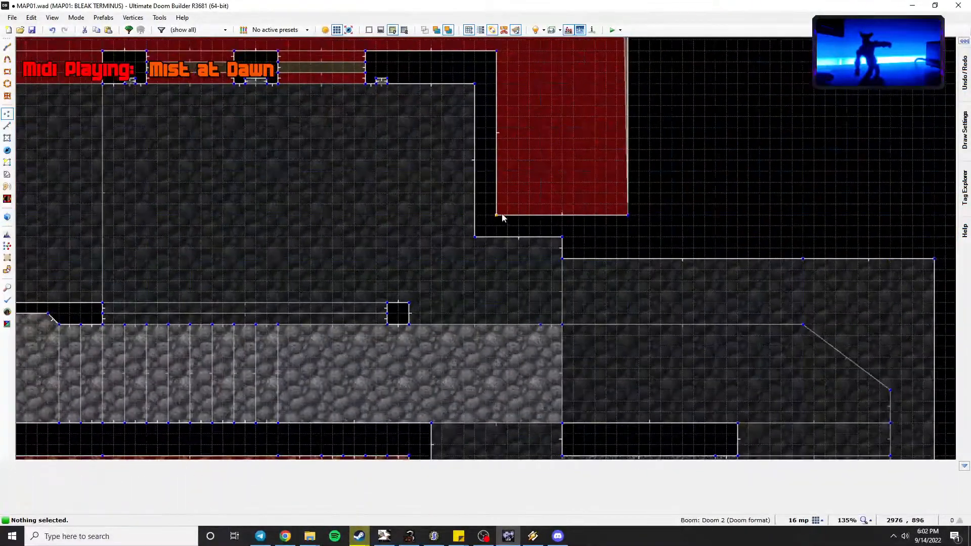
{"action": "middle_click_drag", "start_coordinate": [507, 217], "coordinate": [507, 272]}
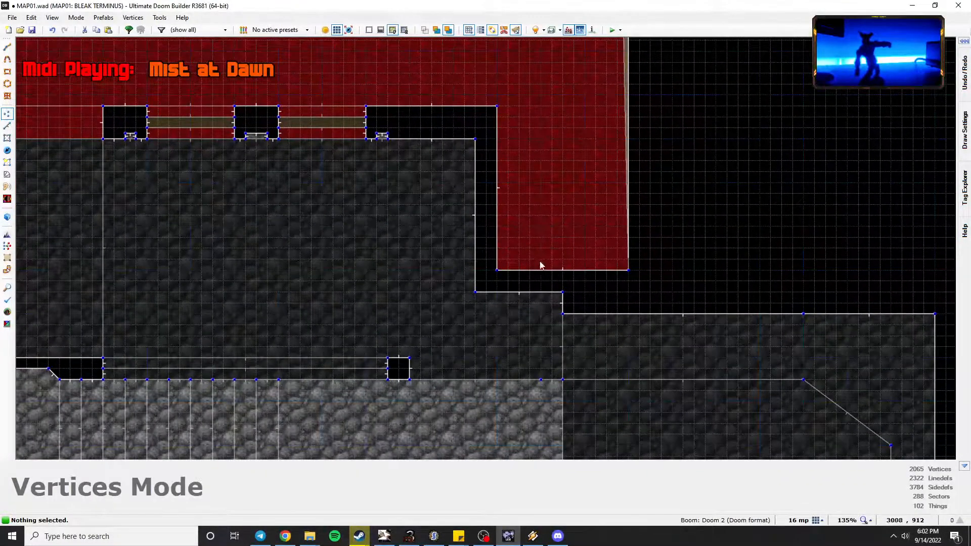
{"action": "left_click_drag", "start_coordinate": [500, 268], "coordinate": [502, 196]}
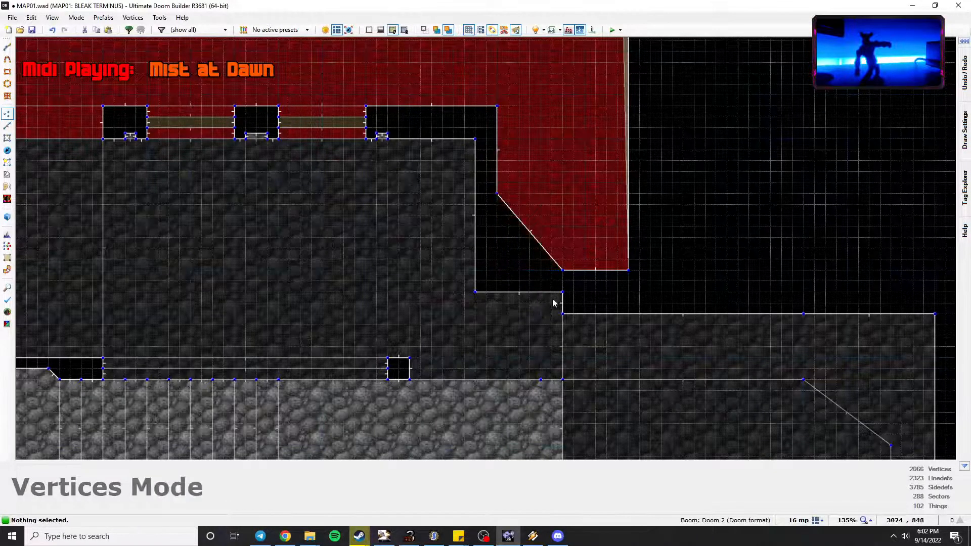
{"action": "left_click_drag", "start_coordinate": [475, 292], "coordinate": [493, 200]}
{"action": "key", "text": "ctrl+z"}
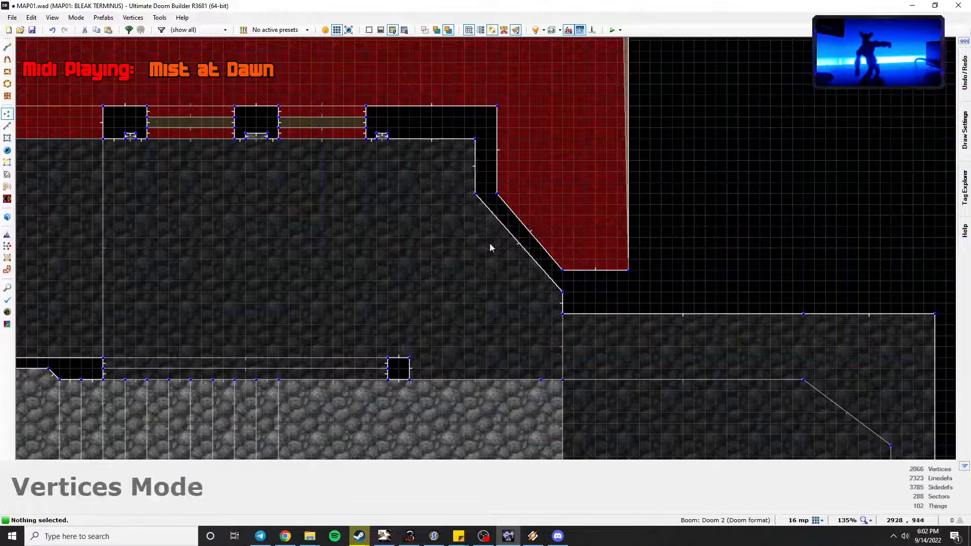
{"action": "key", "text": "q"}
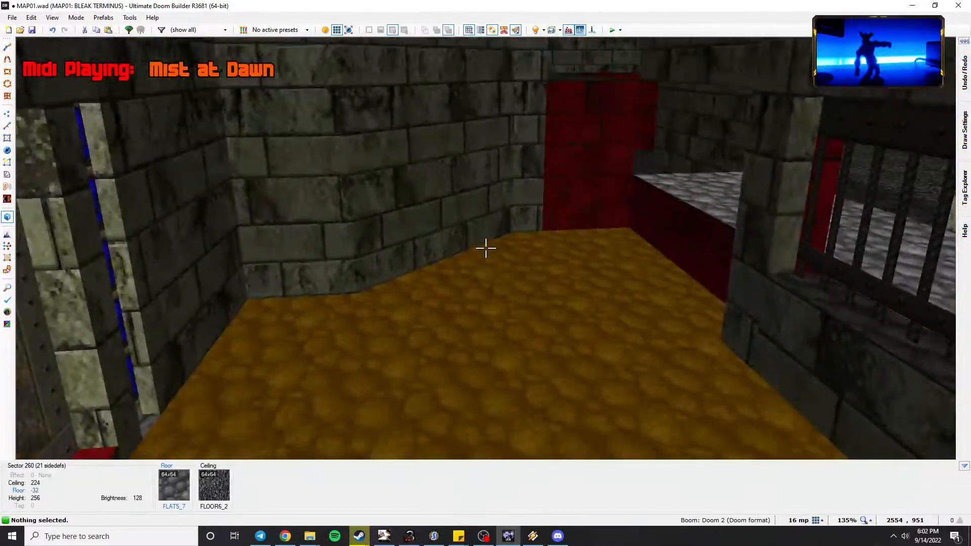
{"action": "key", "text": "ctrl+s"}
Step the ceiling above the stairs so it descends from the skull door, with the last section at height 136, and save the map.
{"action": "key", "text": "w"}
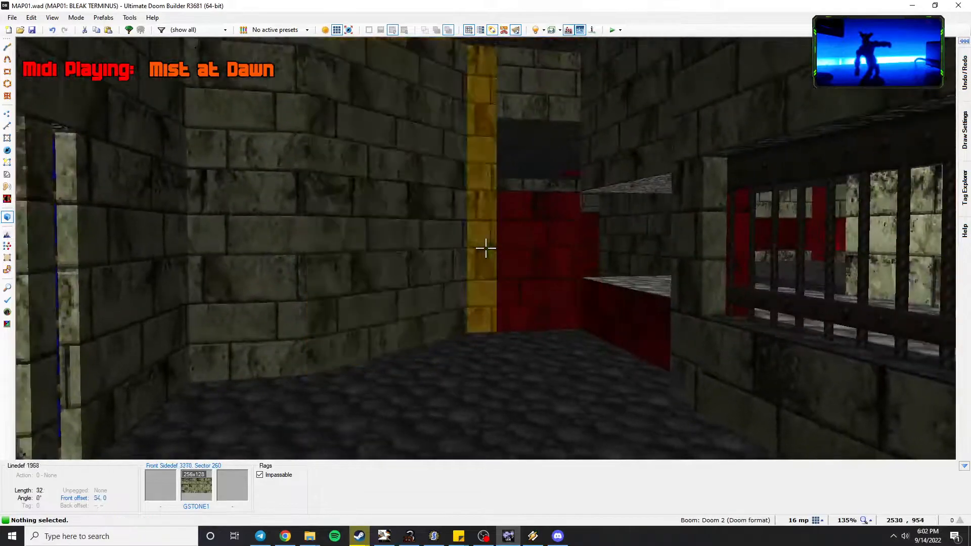
{"action": "key", "text": "w"}
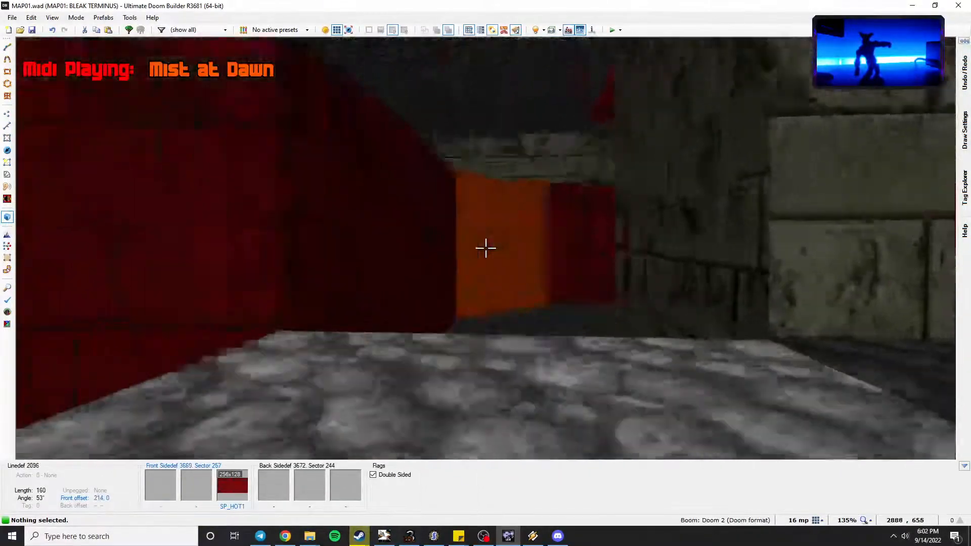
{"action": "key", "text": "w"}
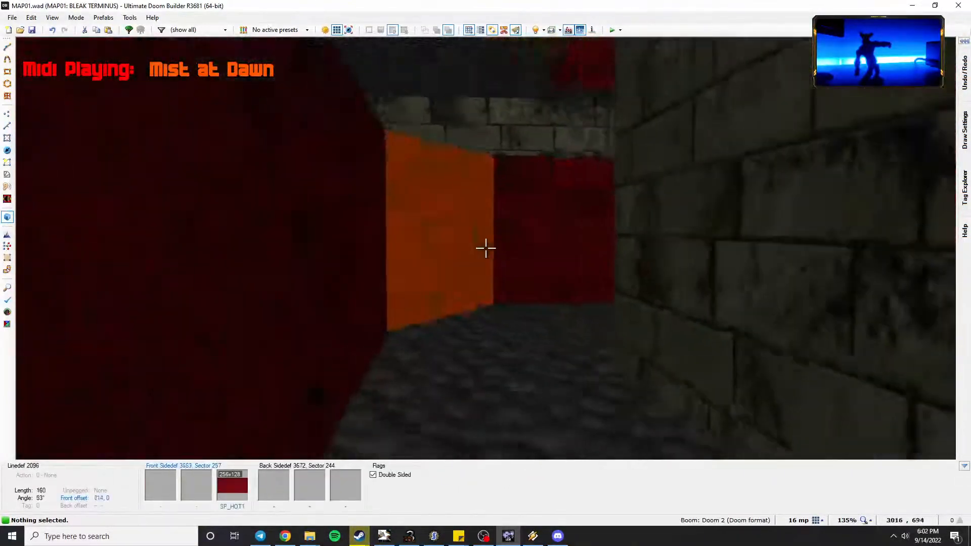
{"action": "key", "text": "w"}
{"action": "key", "text": "w"}
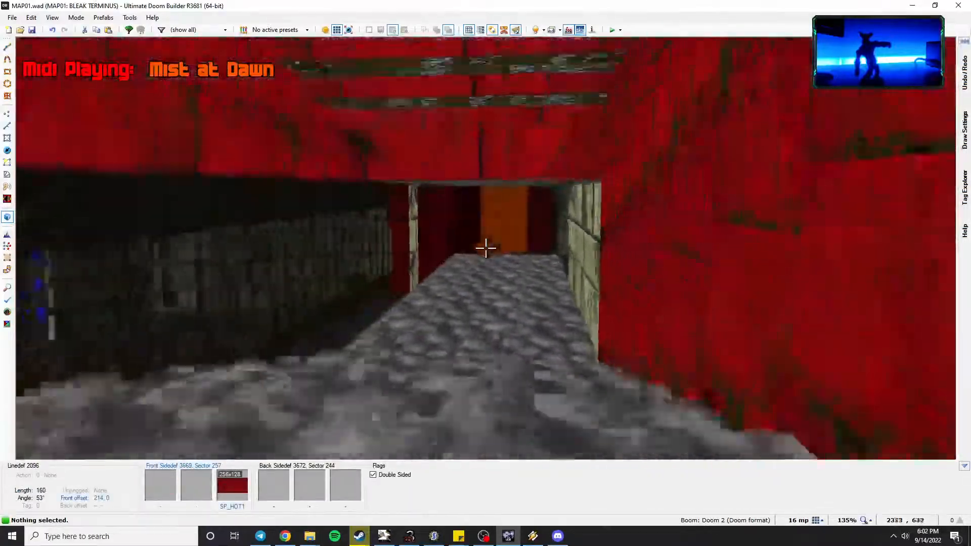
{"action": "key", "text": "w"}
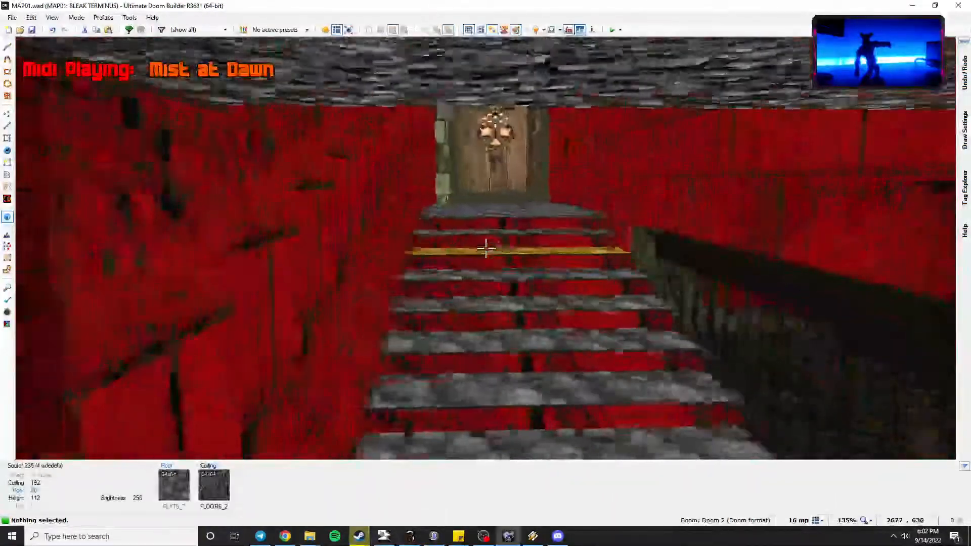
{"action": "key", "text": "w"}
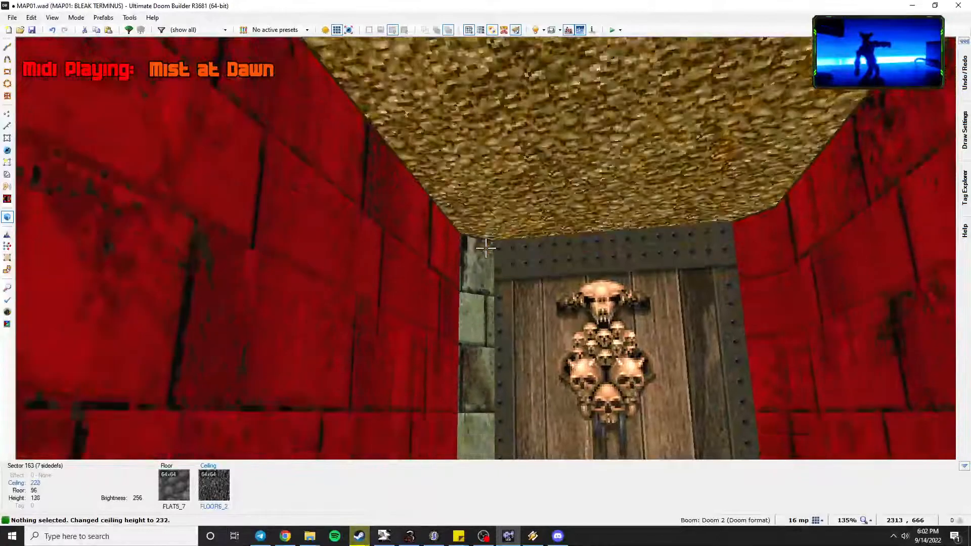
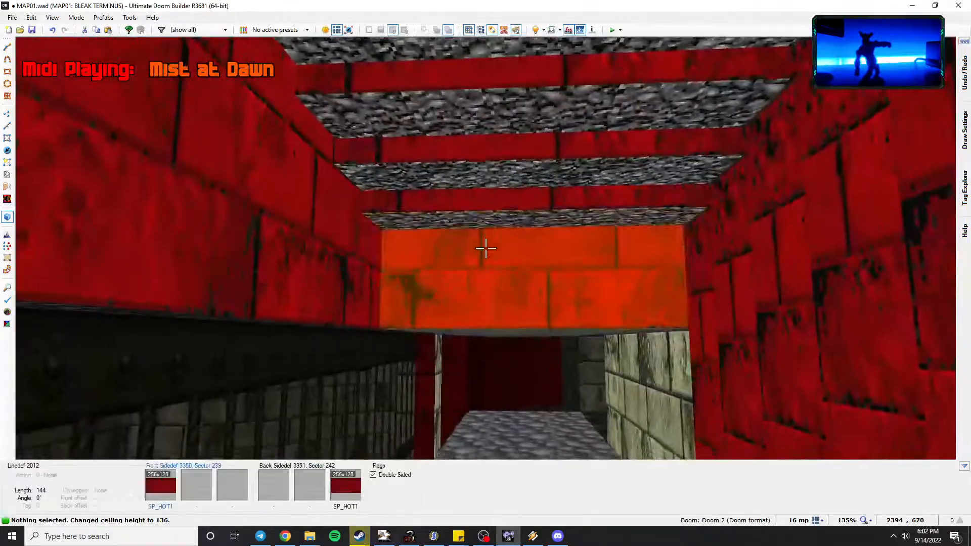
{"action": "key", "text": "e"}
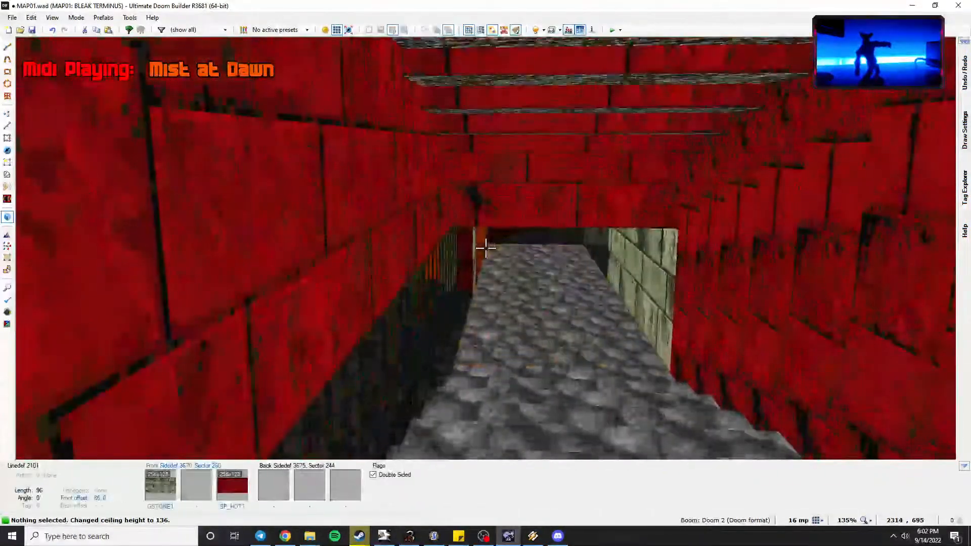
{"action": "key", "text": "w"}
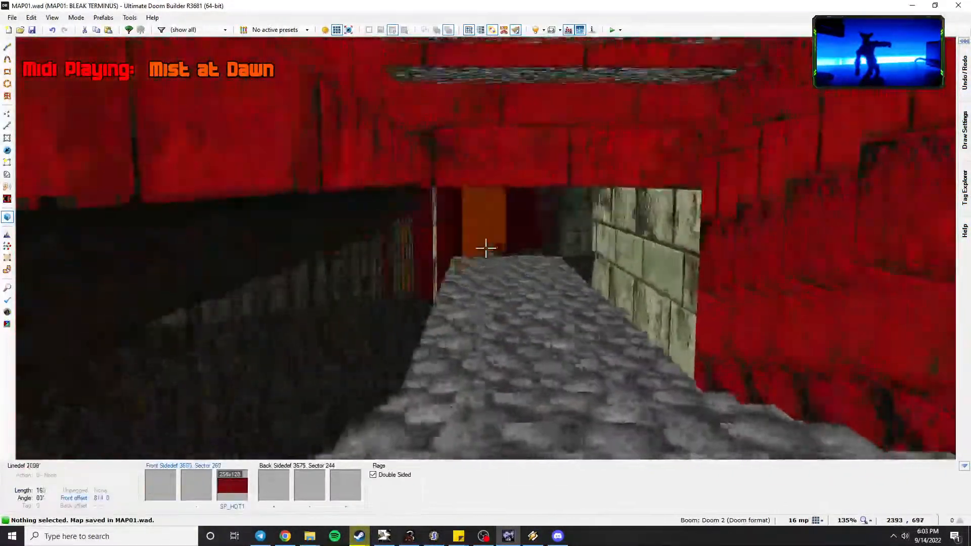
Examine the corridor beyond the stairs and the walls around the lava pool in 3D and in the 2D view.
{"action": "key", "text": "w"}
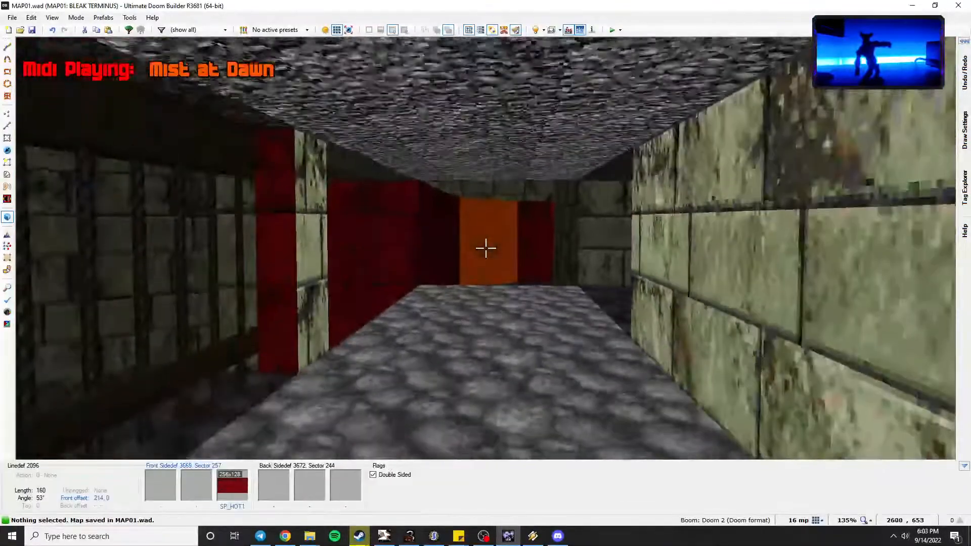
{"action": "key", "text": "w"}
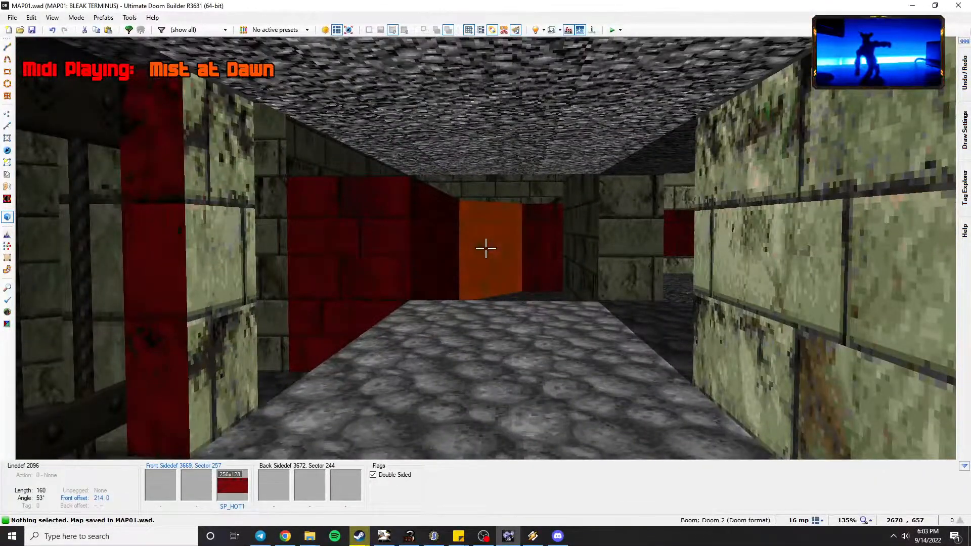
{"action": "key", "text": "w"}
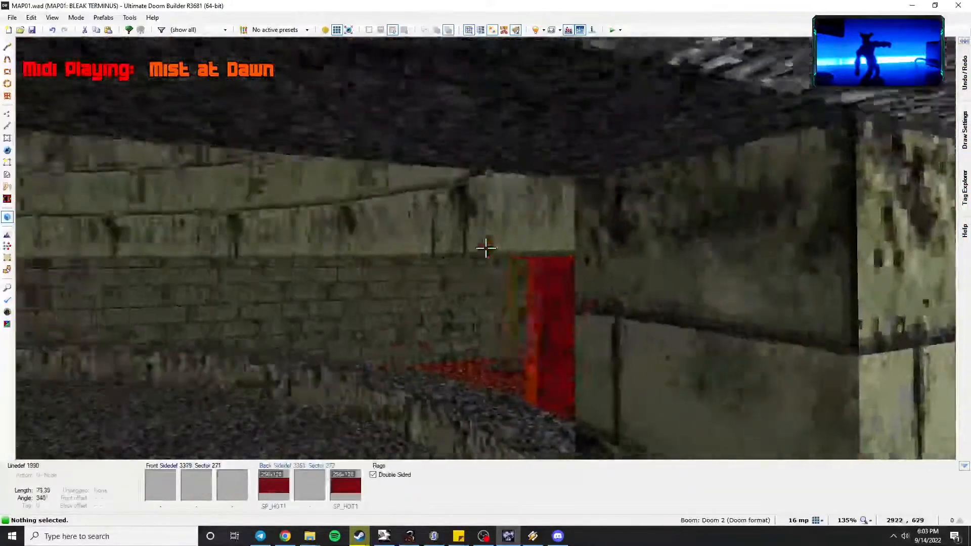
{"action": "key", "text": "w"}
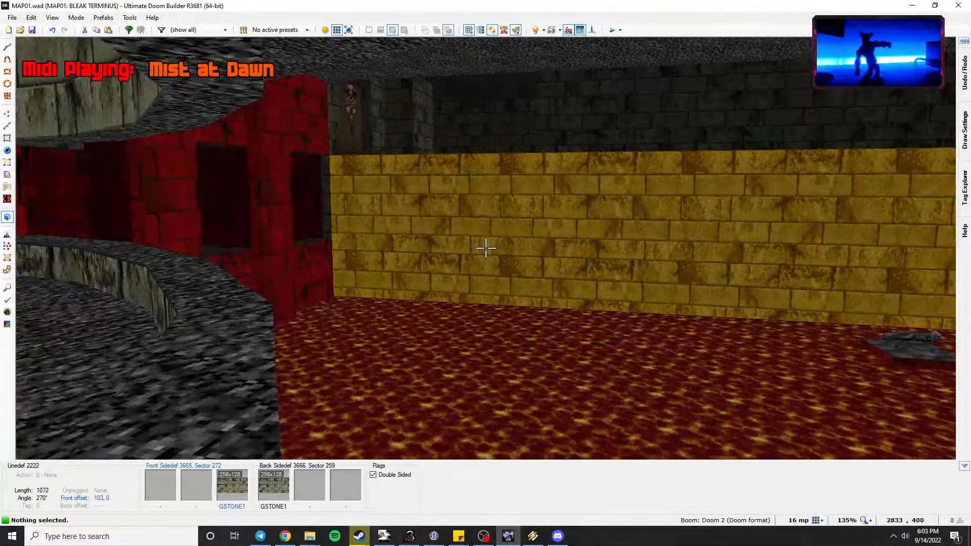
{"action": "key", "text": "w"}
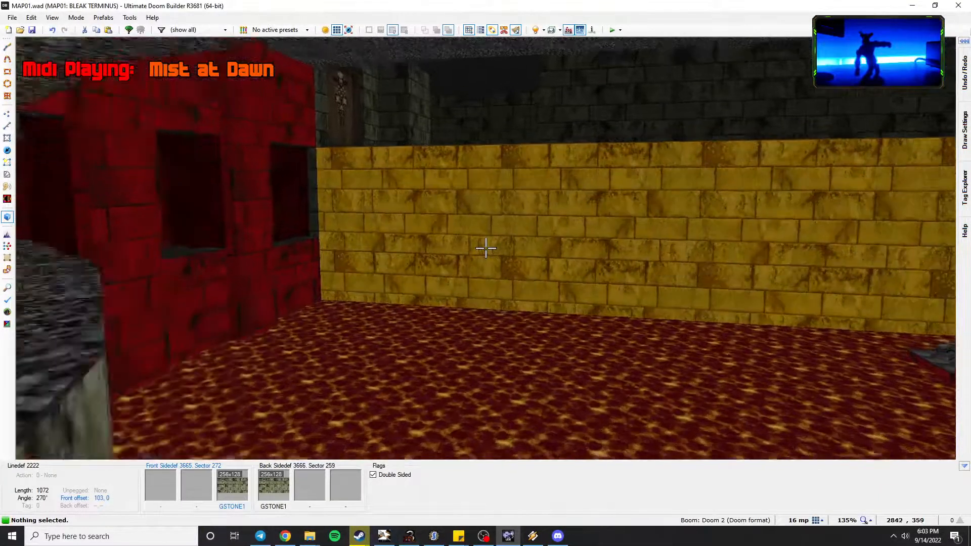
{"action": "key", "text": "w"}
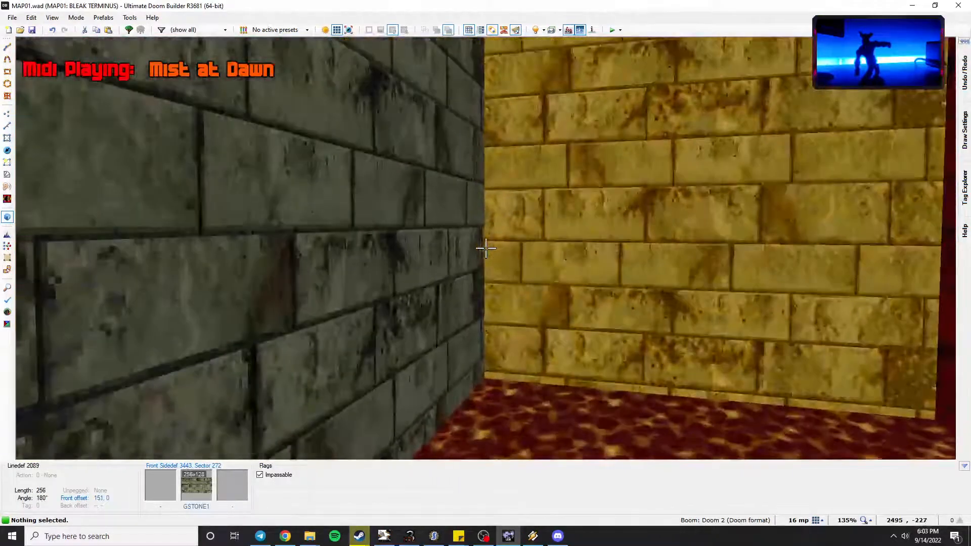
{"action": "key", "text": "q"}
{"action": "scroll", "coordinate": [484, 249], "scroll_direction": "down", "scroll_amount": 2}
{"action": "scroll", "coordinate": [475, 239], "scroll_direction": "up", "scroll_amount": 2}
{"action": "left_click", "coordinate": [4, 51]}
{"action": "middle_click_drag", "start_coordinate": [128, 208], "coordinate": [45, 165]}
{"action": "middle_click_drag", "start_coordinate": [262, 217], "coordinate": [193, 206]}
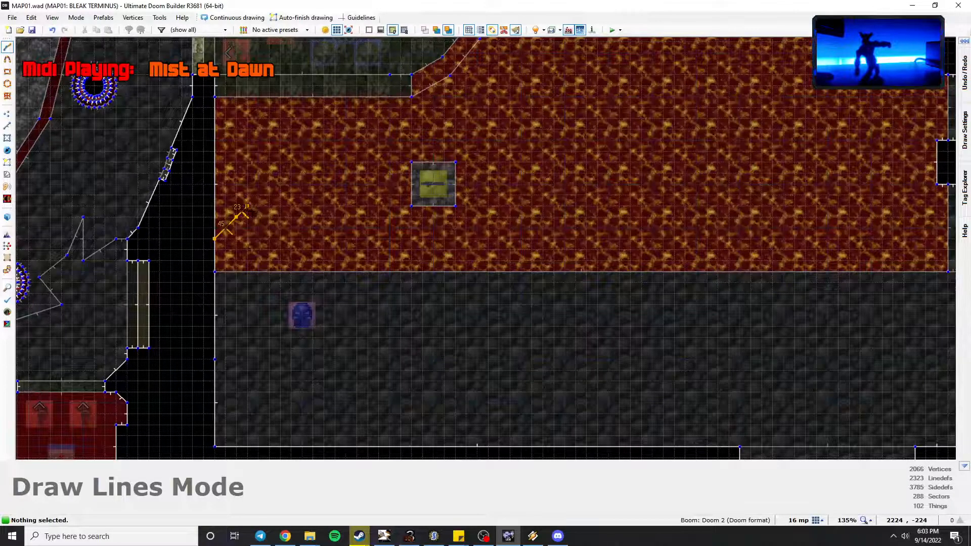
{"action": "key", "text": "Escape"}
{"action": "left_click", "coordinate": [6, 59]}
{"action": "left_click", "coordinate": [214, 249]}
{"action": "left_click", "coordinate": [268, 204]}
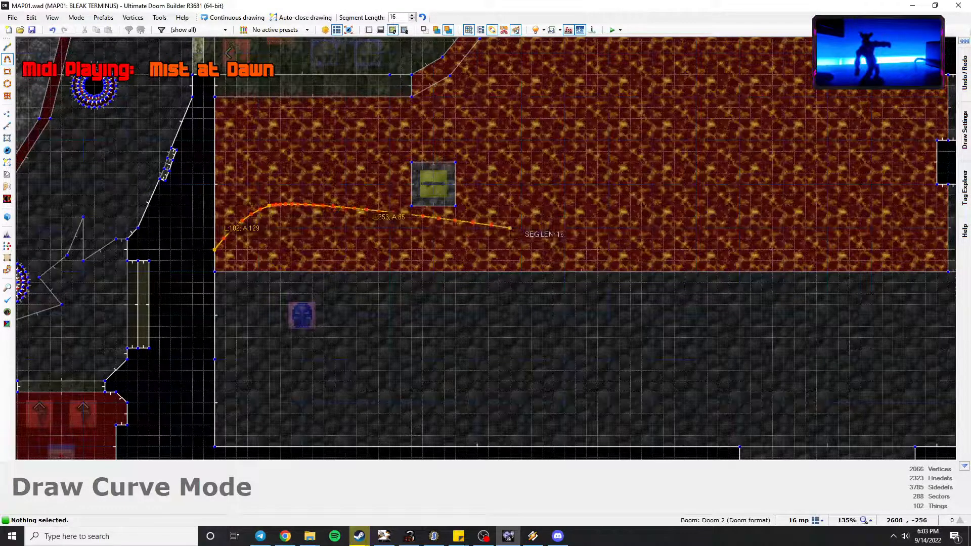
{"action": "key", "text": "Escape"}
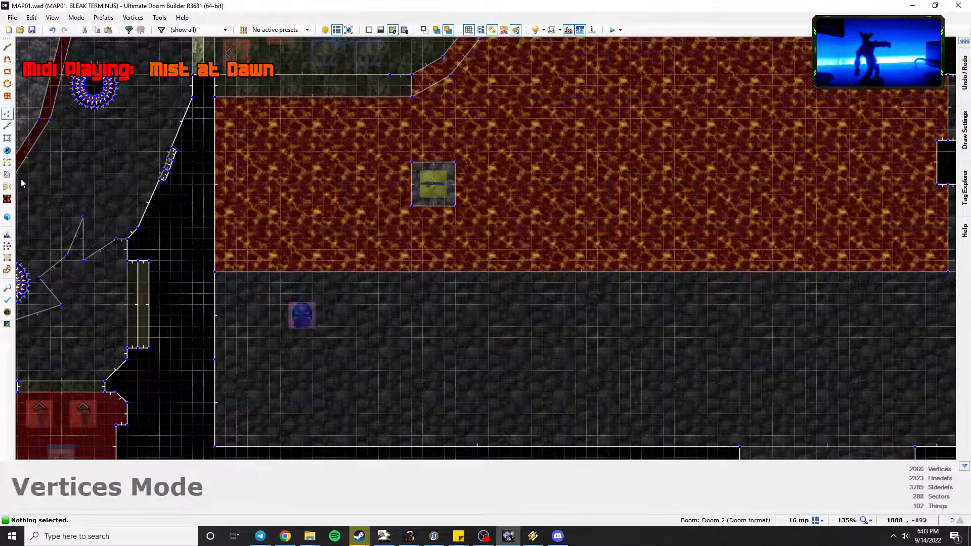
Enable continuous drawing and draw a wavy curve with segment length 16 from the lava pool's west wall along its south edge.
{"action": "left_click", "coordinate": [9, 60]}
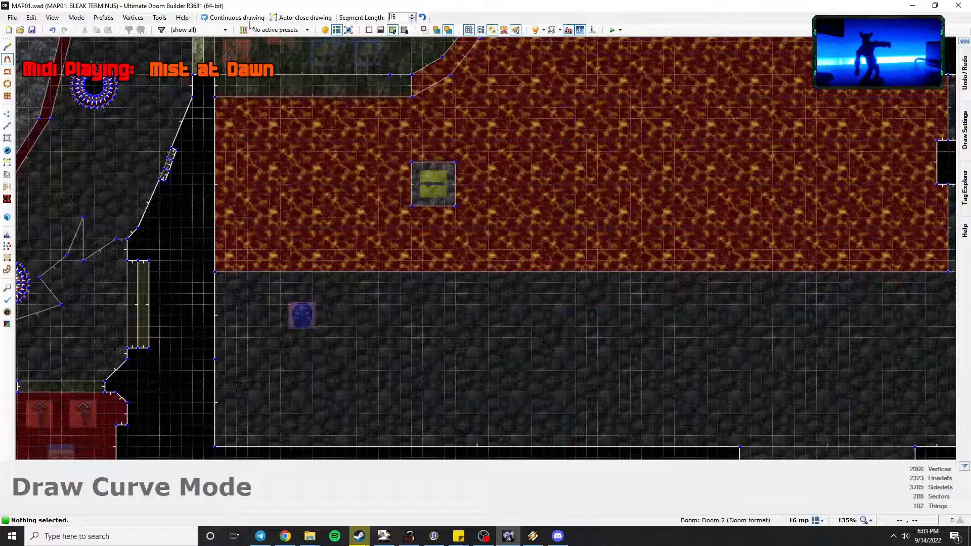
{"action": "left_click", "coordinate": [207, 20]}
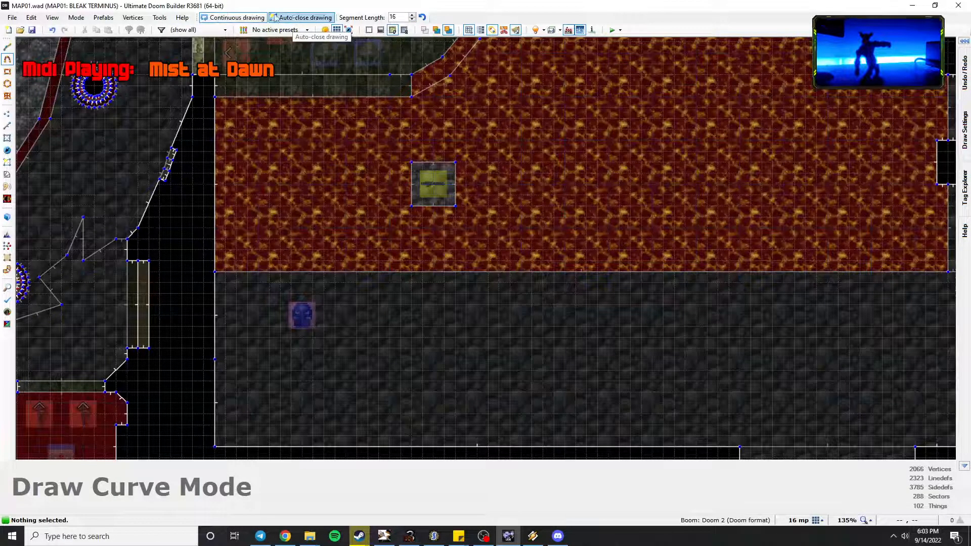
{"action": "left_click", "coordinate": [248, 19]}
{"action": "left_click", "coordinate": [232, 17]}
{"action": "left_click", "coordinate": [292, 206]}
{"action": "left_click", "coordinate": [443, 249]}
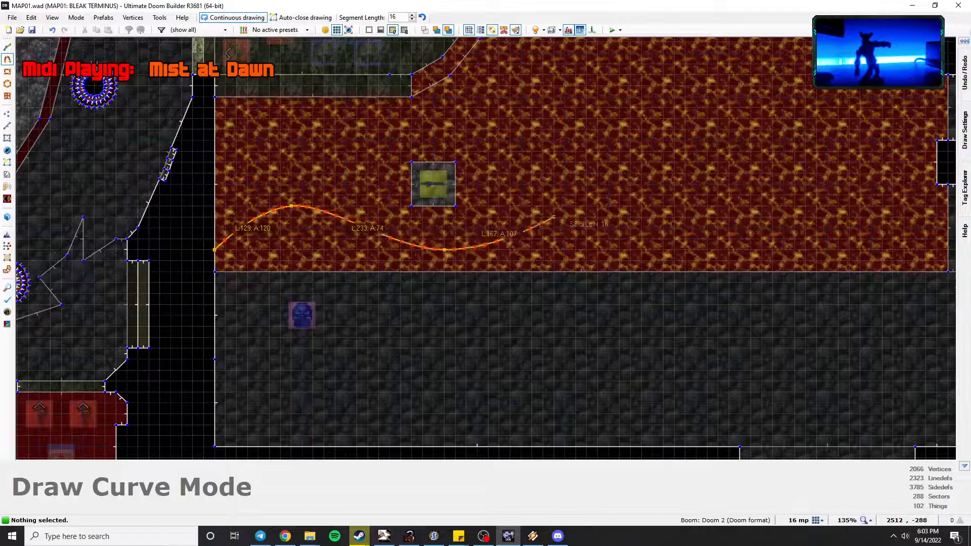
{"action": "left_click", "coordinate": [641, 228]}
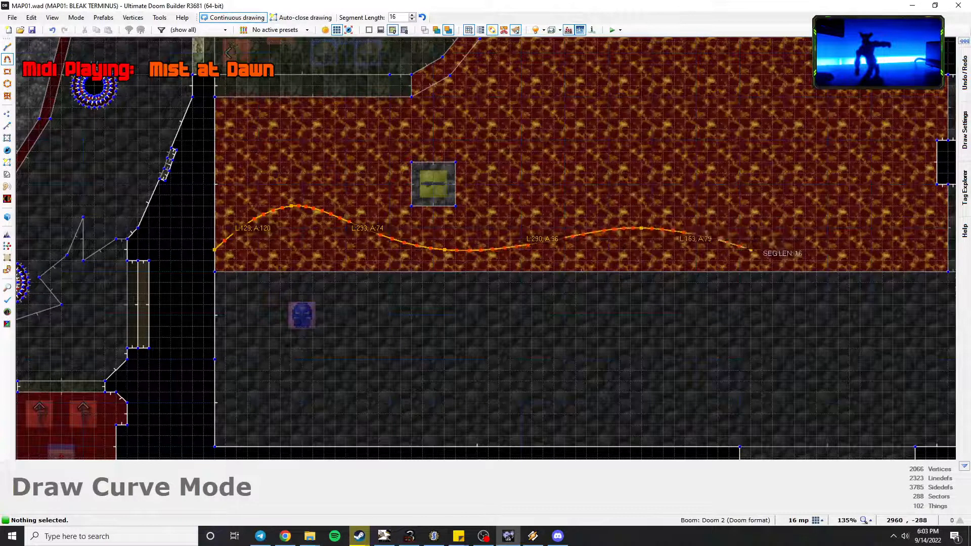
{"action": "middle_click_drag", "start_coordinate": [773, 261], "coordinate": [601, 256]}
{"action": "left_click", "coordinate": [600, 256]}
{"action": "left_click", "coordinate": [688, 233]}
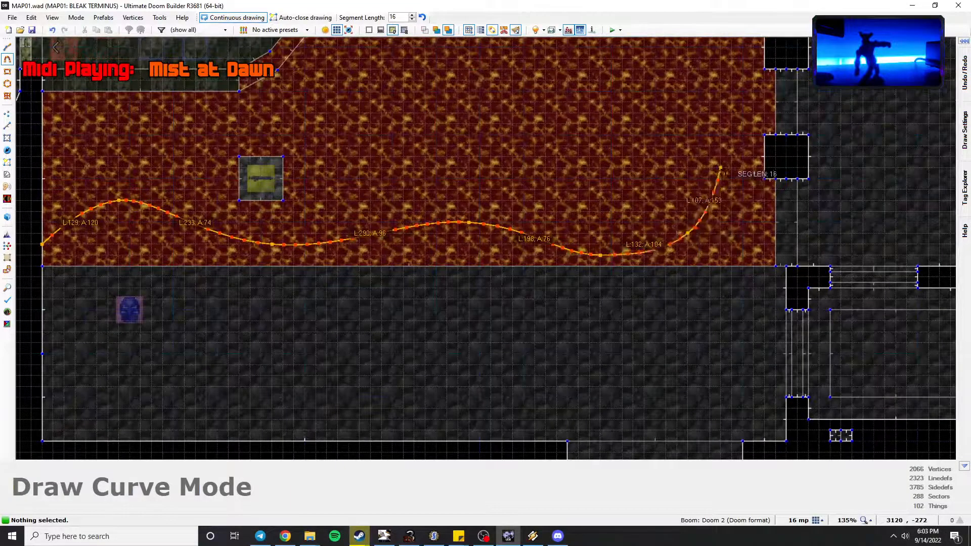
Continue the curve north past the two pillars on the lava pool's east side, bend it west, and finish it in the lava.
{"action": "left_click", "coordinate": [742, 167]}
{"action": "left_click", "coordinate": [710, 135]}
{"action": "middle_click_drag", "start_coordinate": [732, 102], "coordinate": [696, 167]}
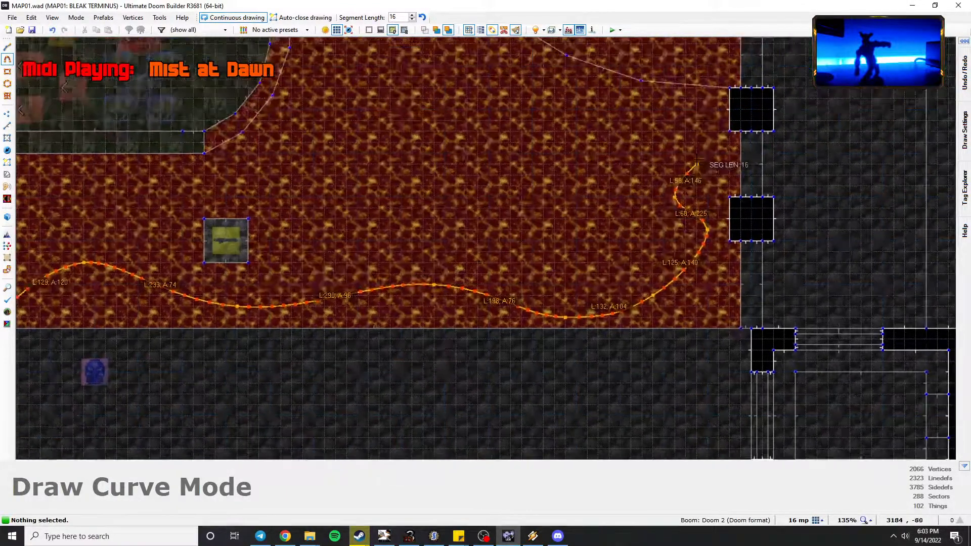
{"action": "left_click", "coordinate": [697, 167]}
{"action": "left_click", "coordinate": [708, 133]}
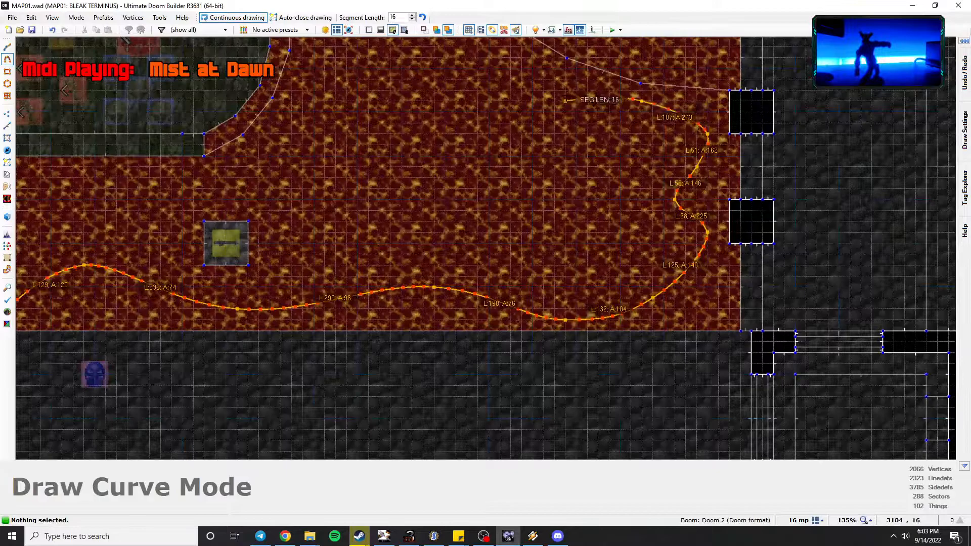
{"action": "middle_click_drag", "start_coordinate": [613, 96], "coordinate": [632, 117]}
{"action": "middle_click_drag", "start_coordinate": [574, 105], "coordinate": [579, 177]}
{"action": "left_click", "coordinate": [546, 161]}
{"action": "right_click", "coordinate": [534, 118]}
Check the lava curve in 3D and in Sectors mode, and undo and redo the curve drawing.
{"action": "key", "text": "q"}
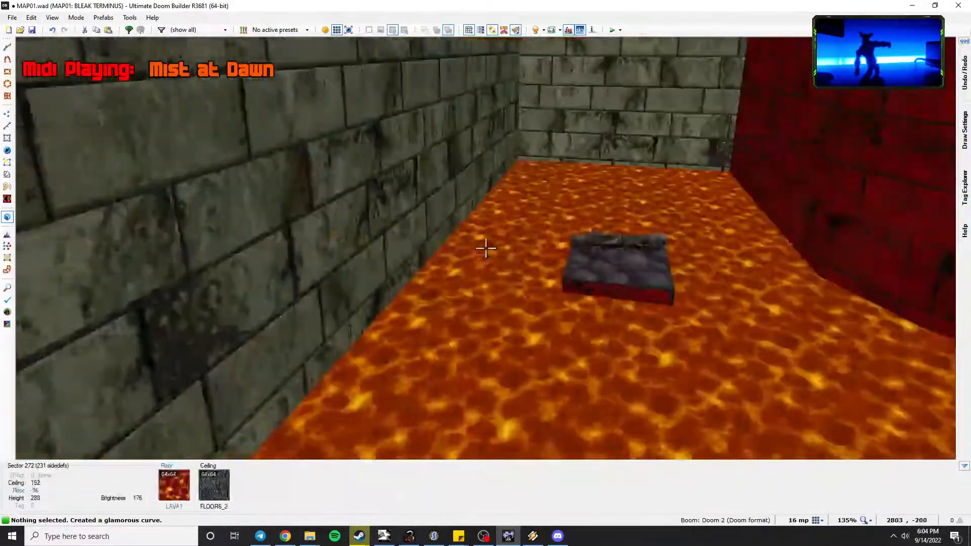
{"action": "key", "text": "q"}
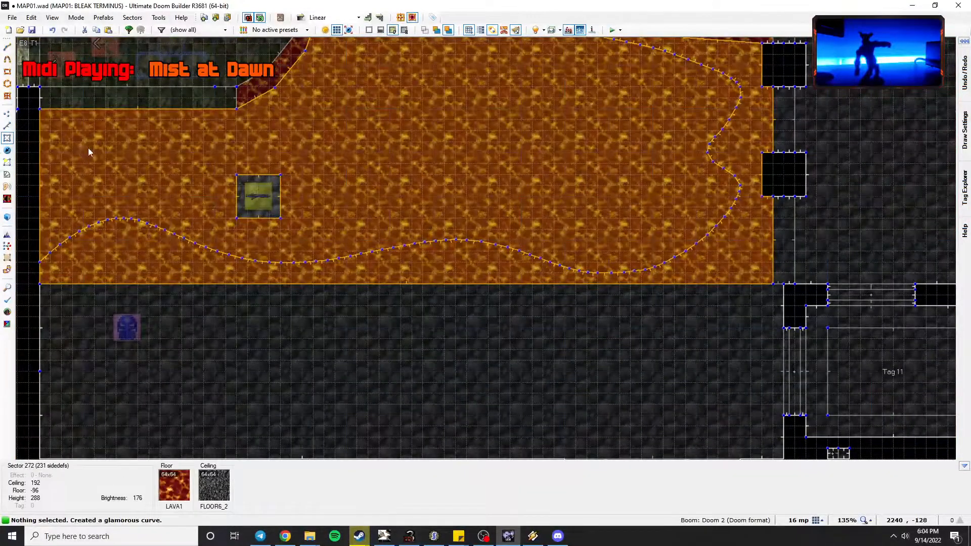
{"action": "middle_click_drag", "start_coordinate": [128, 198], "coordinate": [266, 282]}
{"action": "mouse_move", "coordinate": [596, 166]}
{"action": "middle_mouse_down"}
{"action": "mouse_move", "coordinate": [373, 228]}
{"action": "mouse_move", "coordinate": [524, 147]}
{"action": "middle_mouse_up"}
{"action": "key", "text": "ctrl+z"}
{"action": "left_click", "coordinate": [64, 30]}
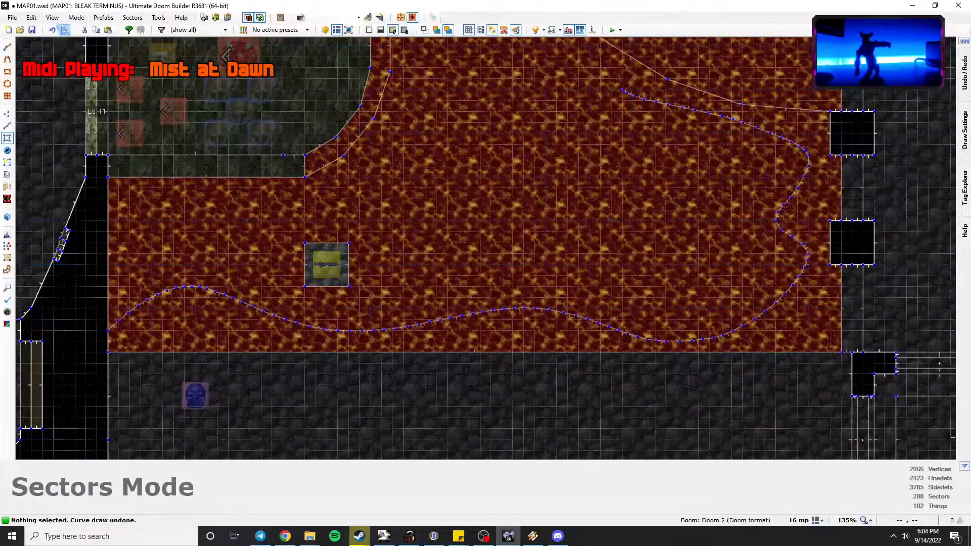
Extend the lava curve's free end northwest toward the existing lava boundary with a curve of segment length 16.
{"action": "left_click", "coordinate": [10, 61]}
{"action": "middle_click_drag", "start_coordinate": [622, 90], "coordinate": [595, 145]}
{"action": "left_click", "coordinate": [595, 144]}
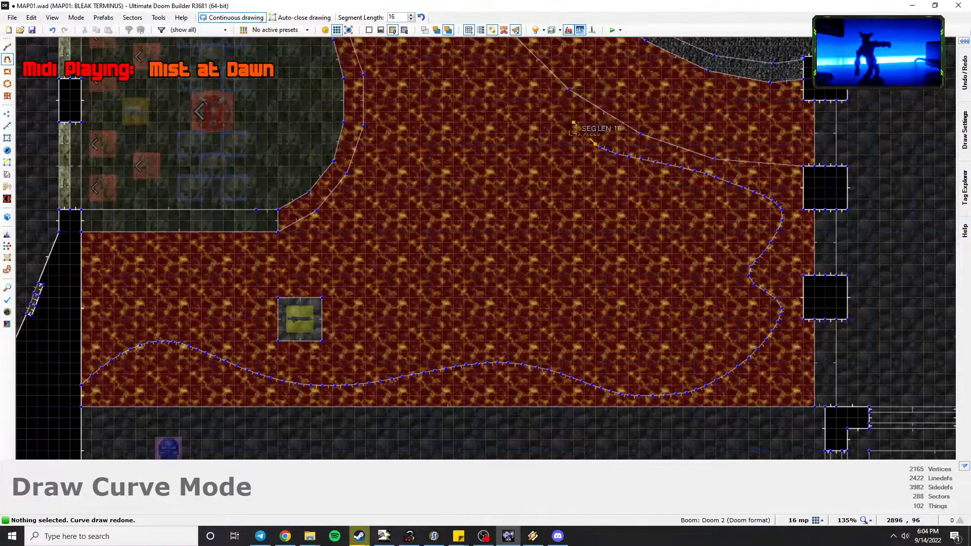
{"action": "left_click", "coordinate": [561, 114]}
{"action": "right_click", "coordinate": [568, 90]}
Join the curve's end vertex to the corner of the northern lava line and reshape the vertices beside it.
{"action": "scroll", "coordinate": [572, 133], "scroll_direction": "up", "scroll_amount": 3}
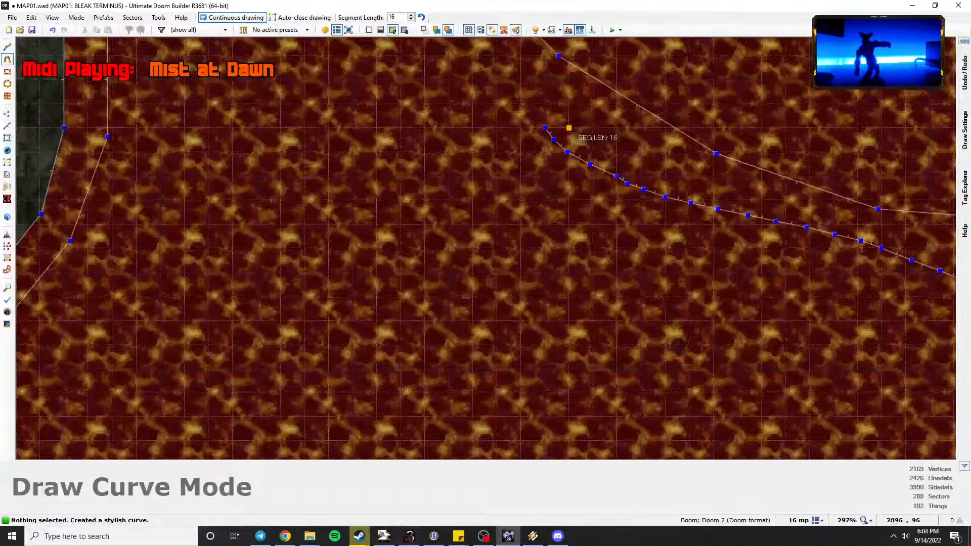
{"action": "middle_click_drag", "start_coordinate": [546, 142], "coordinate": [520, 165]}
{"action": "key", "text": "v"}
{"action": "mouse_move", "coordinate": [519, 151]}
{"action": "right_mouse_down"}
{"action": "mouse_move", "coordinate": [521, 81]}
{"action": "mouse_move", "coordinate": [536, 141]}
{"action": "mouse_move", "coordinate": [520, 125]}
{"action": "right_mouse_up"}
{"action": "right_click_drag", "start_coordinate": [517, 85], "coordinate": [532, 82]}
{"action": "right_click_drag", "start_coordinate": [541, 179], "coordinate": [525, 156]}
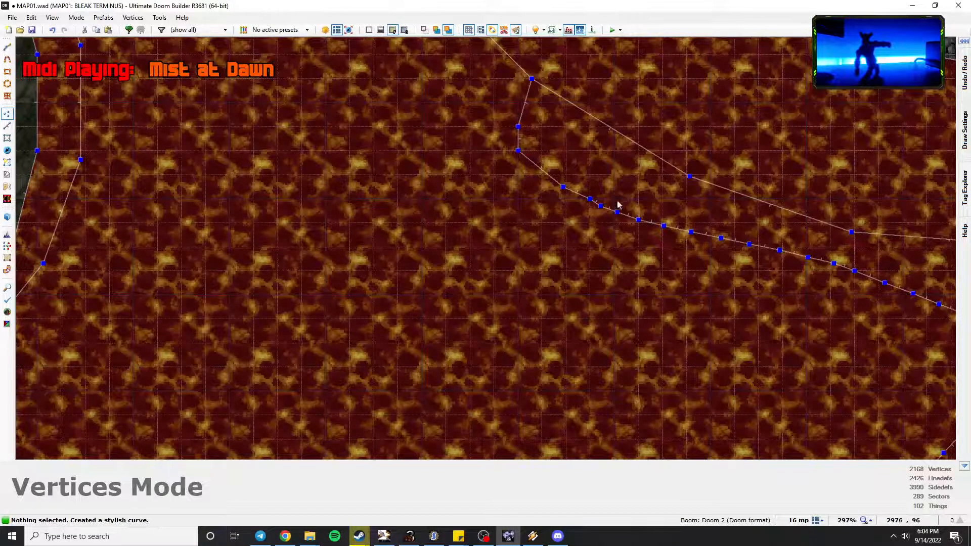
In 3D, raise the floor of the lava strip enclosed by the curve to 64.
{"action": "scroll", "coordinate": [630, 197], "scroll_direction": "down", "scroll_amount": 1}
{"action": "middle_click_drag", "start_coordinate": [577, 191], "coordinate": [433, 168]}
{"action": "key", "text": "s"}
{"action": "key", "text": "q"}
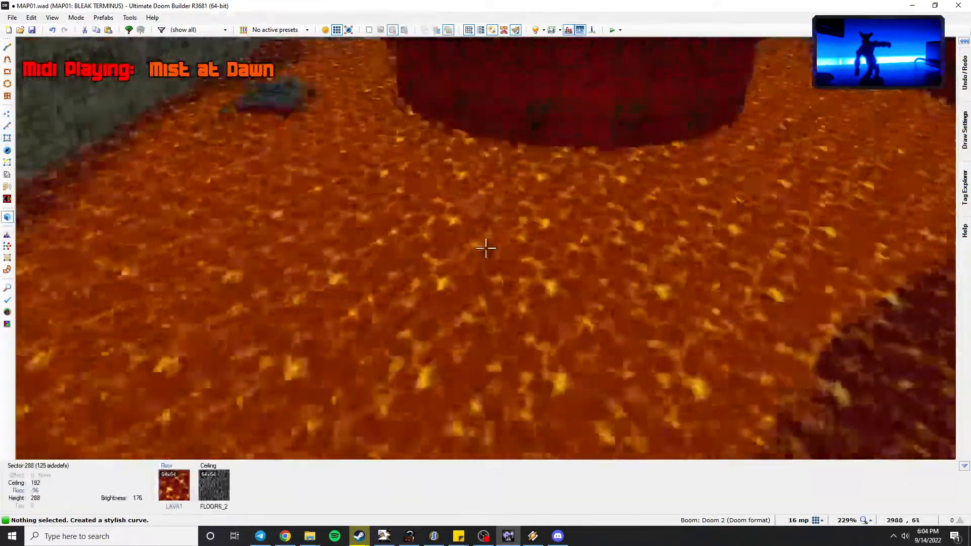
{"action": "left_click", "coordinate": [486, 248]}
{"action": "scroll", "coordinate": [486, 248], "scroll_direction": "up", "scroll_amount": 6}
{"action": "scroll", "coordinate": [486, 248], "scroll_direction": "up", "scroll_amount": 14}
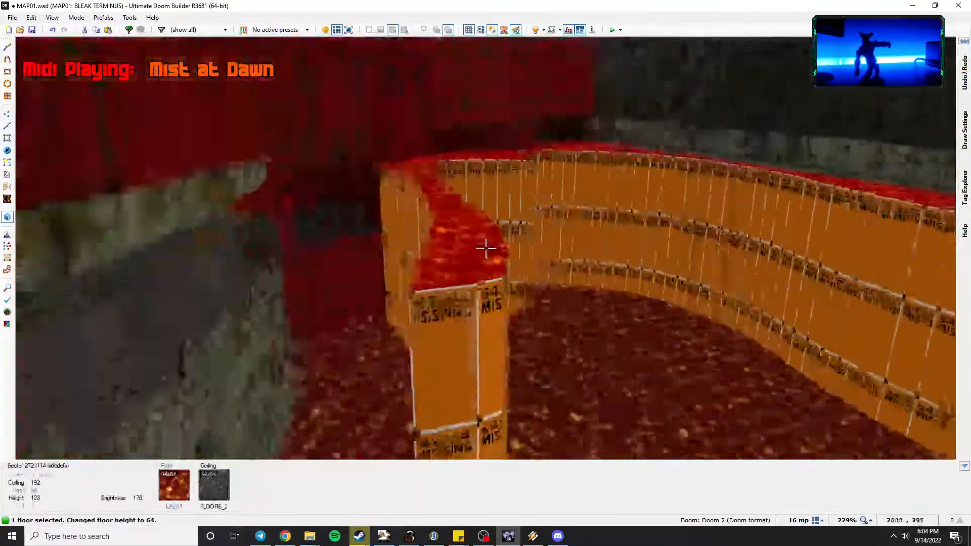
Undo the strip's floor raise, the vertex moves and the curve drawn around the lava pool.
{"action": "key", "text": "ctrl+z"}
{"action": "key", "text": "ctrl+z"}
{"action": "key", "text": "q"}
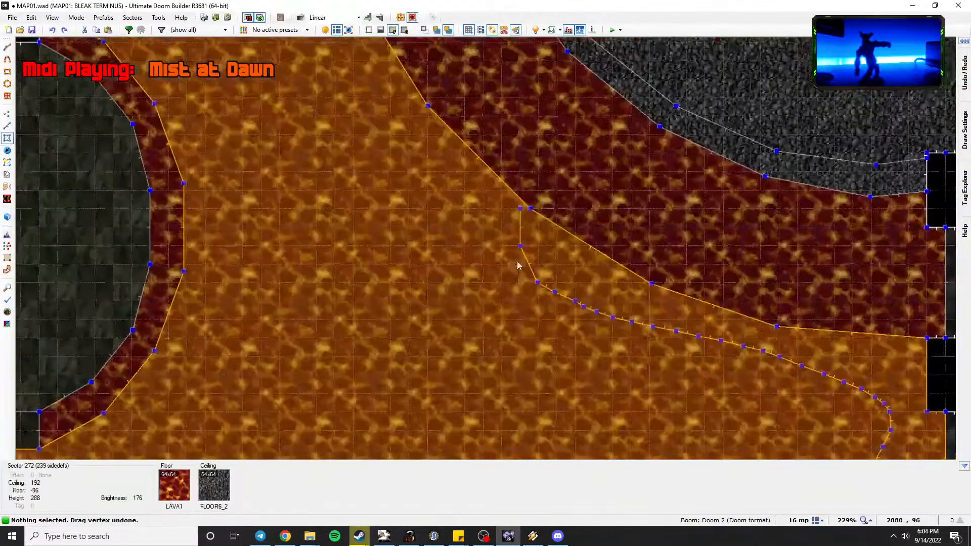
{"action": "scroll", "coordinate": [377, 112], "scroll_direction": "down", "scroll_amount": 3}
{"action": "key", "text": "ctrl+z"}
{"action": "key", "text": "ctrl+z"}
{"action": "middle_click_drag", "start_coordinate": [391, 192], "coordinate": [669, 126]}
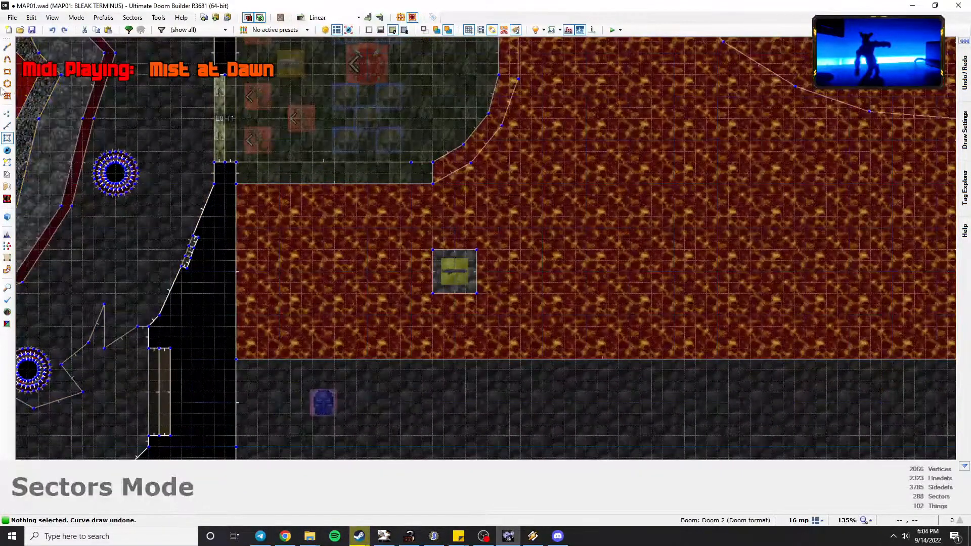
Try a shorter wavy curve from the west wall along the lava's south edge, bulging north near the weapon platform, and undo it.
{"action": "left_click", "coordinate": [7, 60]}
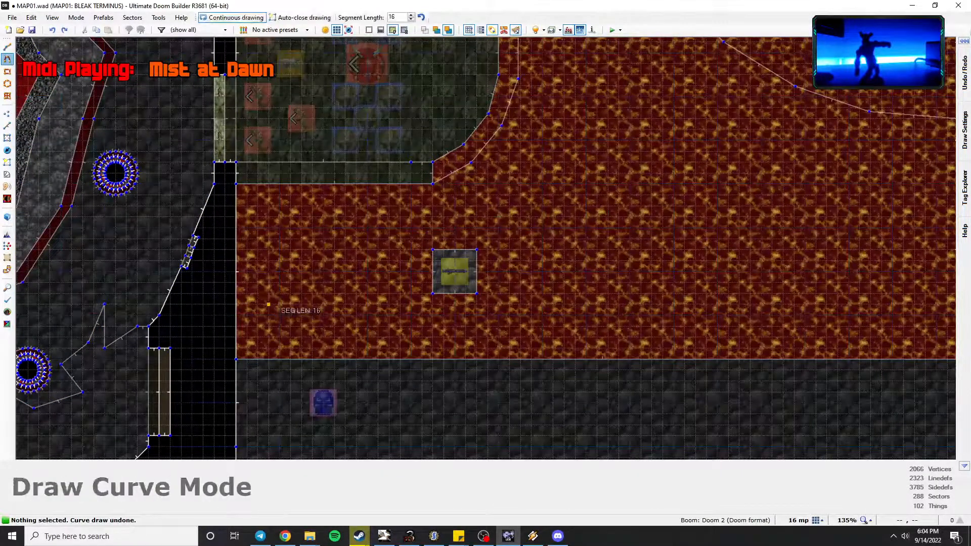
{"action": "middle_click_drag", "start_coordinate": [247, 337], "coordinate": [171, 226]}
{"action": "scroll", "coordinate": [160, 237], "scroll_direction": "up", "scroll_amount": 4}
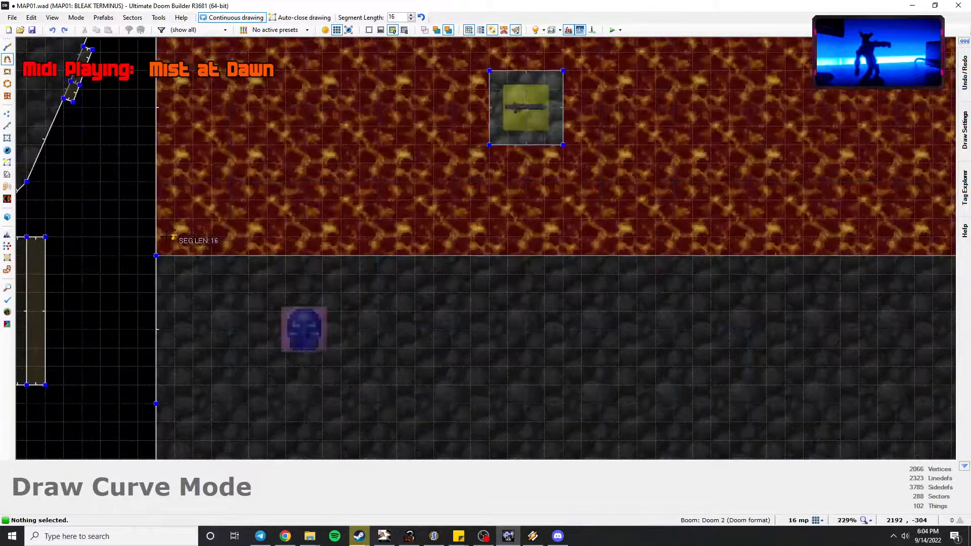
{"action": "left_click", "coordinate": [396, 237]}
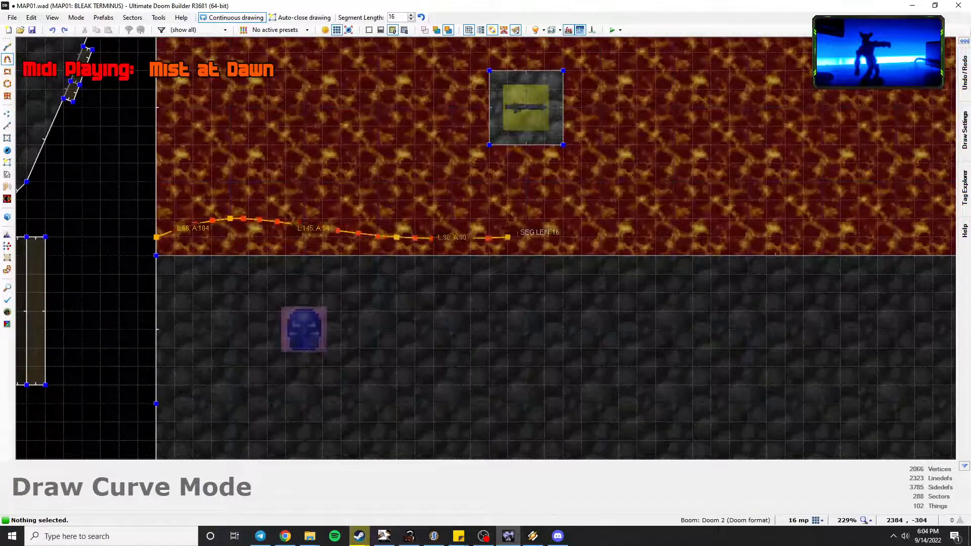
{"action": "middle_click_drag", "start_coordinate": [508, 224], "coordinate": [373, 210]}
{"action": "left_click", "coordinate": [374, 206]}
{"action": "left_click", "coordinate": [447, 150]}
{"action": "left_click", "coordinate": [540, 187]}
{"action": "left_click", "coordinate": [576, 223]}
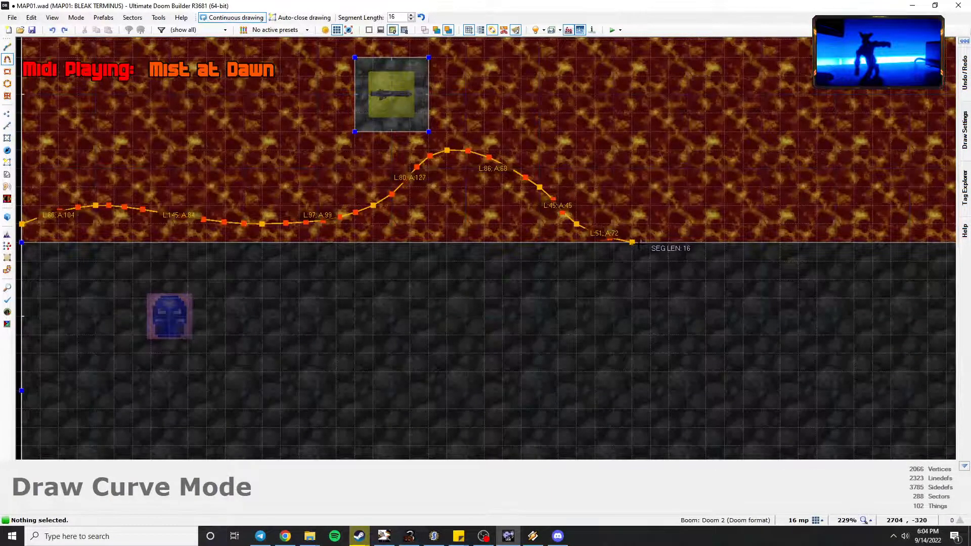
{"action": "right_click", "coordinate": [614, 261]}
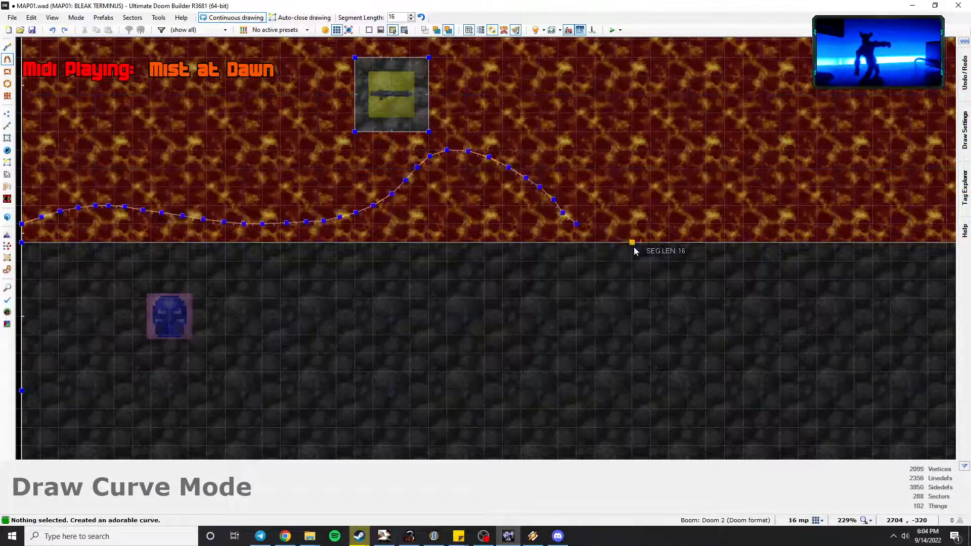
{"action": "key", "text": "ctrl+z"}
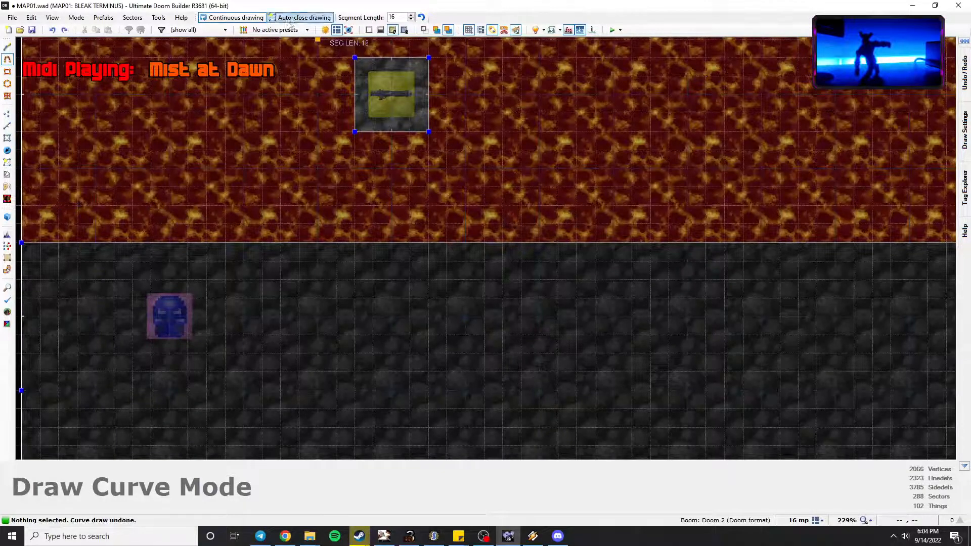
Switch from continuous to auto-close drawing and draw a wavy curve from the lava's west wall, bulging north and ending on its south edge.
{"action": "left_click", "coordinate": [223, 19]}
{"action": "middle_click_drag", "start_coordinate": [22, 223], "coordinate": [284, 202]}
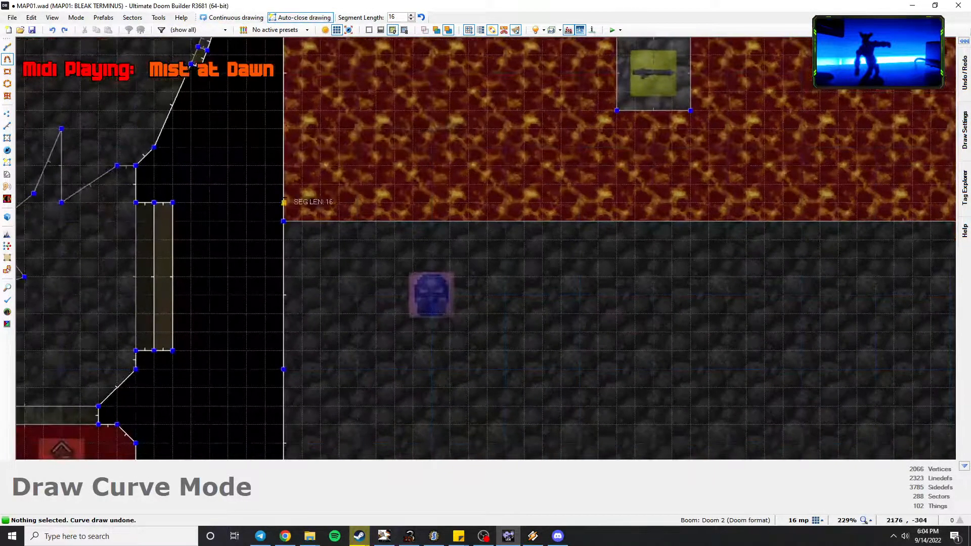
{"action": "left_click", "coordinate": [283, 202]}
{"action": "left_click", "coordinate": [413, 148]}
{"action": "middle_click_drag", "start_coordinate": [622, 169], "coordinate": [414, 164]}
{"action": "left_click", "coordinate": [408, 180]}
{"action": "left_click", "coordinate": [519, 162]}
{"action": "left_click", "coordinate": [574, 107]}
{"action": "left_click", "coordinate": [668, 162]}
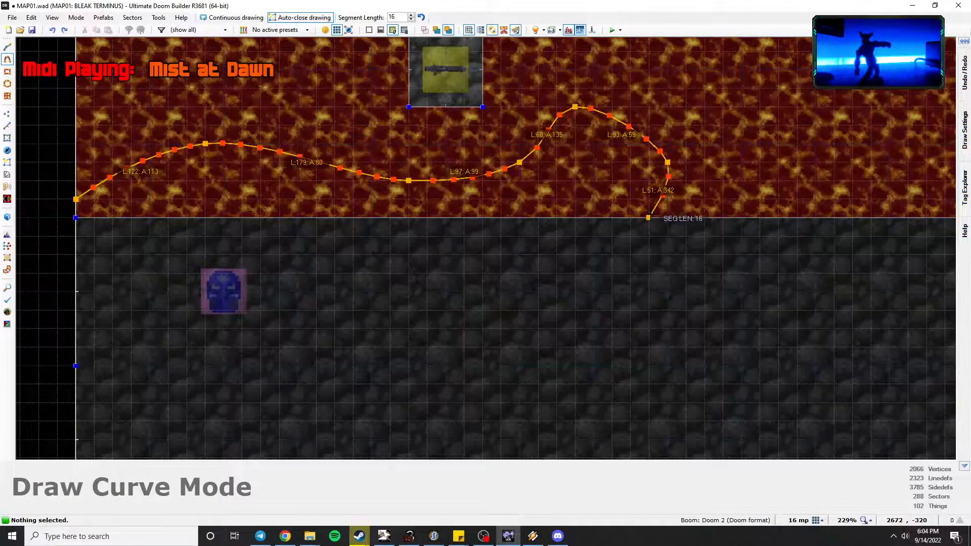
{"action": "left_click", "coordinate": [649, 218]}
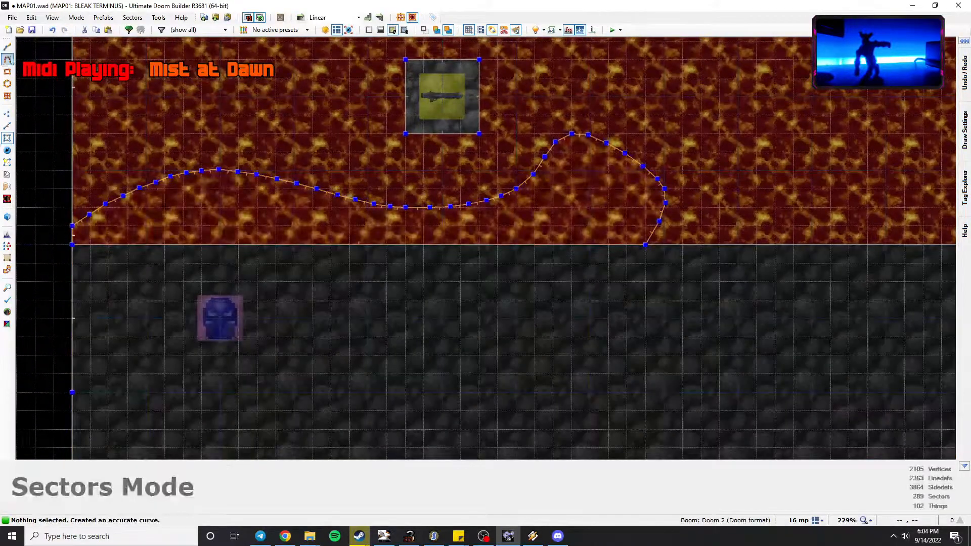
Move the square weapon platform northeast across the lava, away from the new curve.
{"action": "middle_click_drag", "start_coordinate": [420, 109], "coordinate": [279, 223]}
{"action": "right_click_drag", "start_coordinate": [306, 217], "coordinate": [267, 184]}
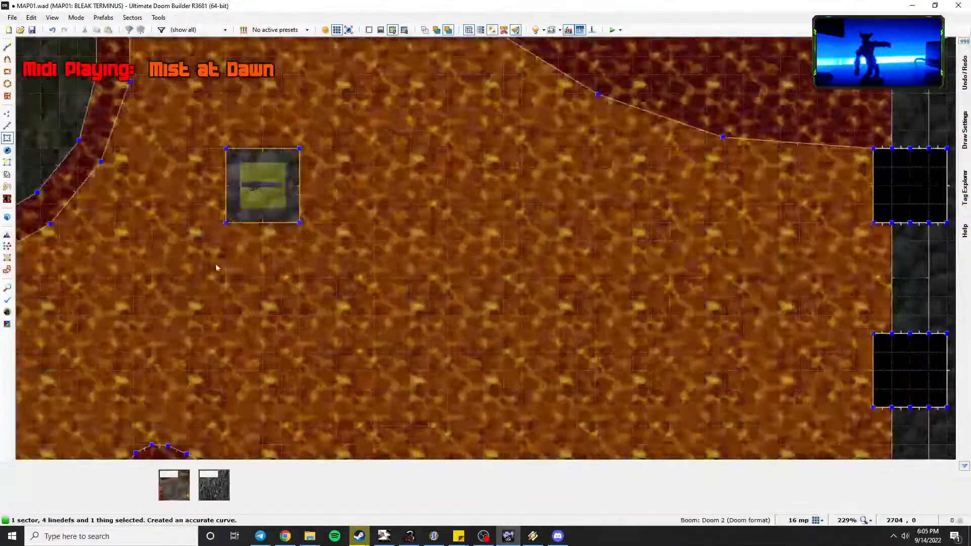
{"action": "scroll", "coordinate": [236, 246], "scroll_direction": "down", "scroll_amount": 3}
Draw a second, larger wavy curve around the first, from the west wall to the south edge near the lava pool's east end.
{"action": "middle_click_drag", "start_coordinate": [139, 315], "coordinate": [305, 195]}
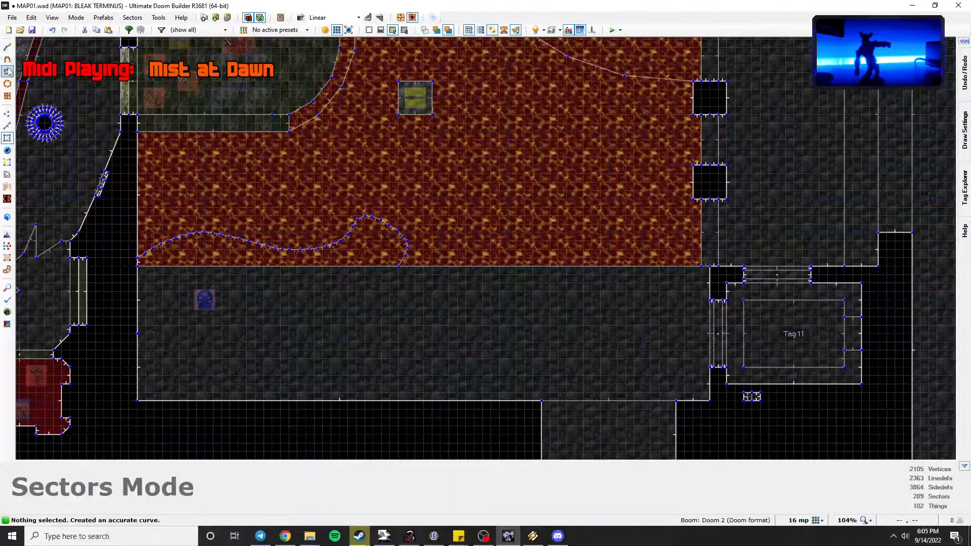
{"action": "left_click", "coordinate": [7, 60]}
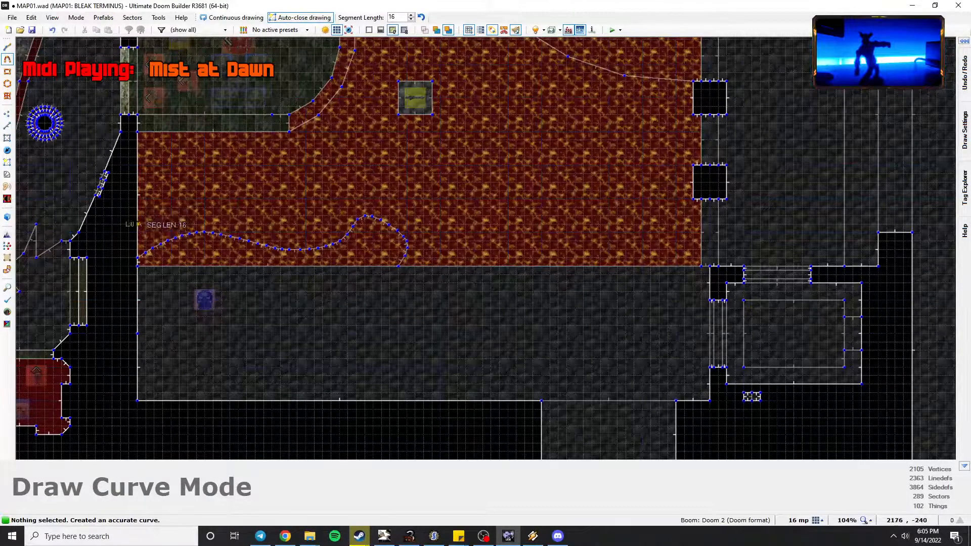
{"action": "left_click", "coordinate": [247, 223]}
{"action": "left_click", "coordinate": [297, 233]}
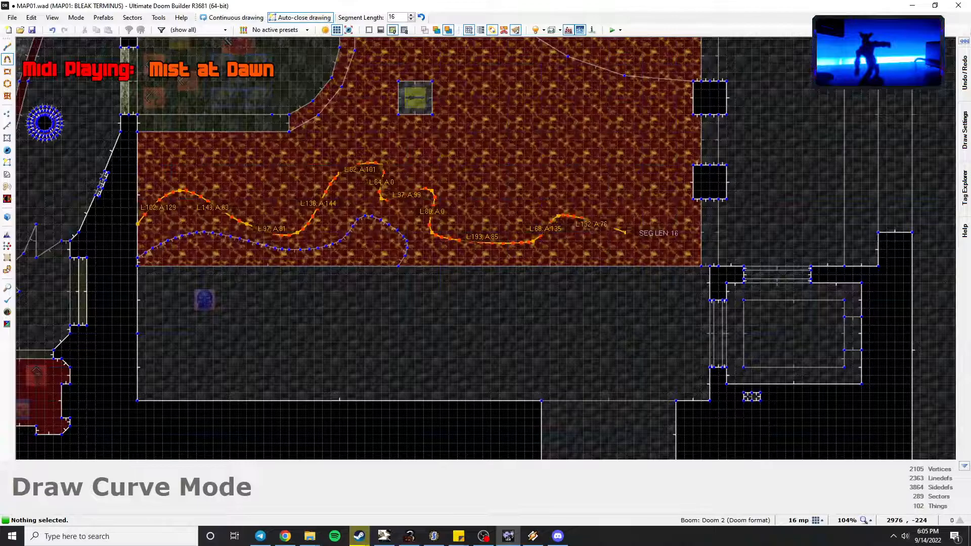
{"action": "left_click", "coordinate": [650, 266]}
In 3D, raise the floors of both new curved sectors to -8 and the inner one further to 72.
{"action": "key", "text": "w"}
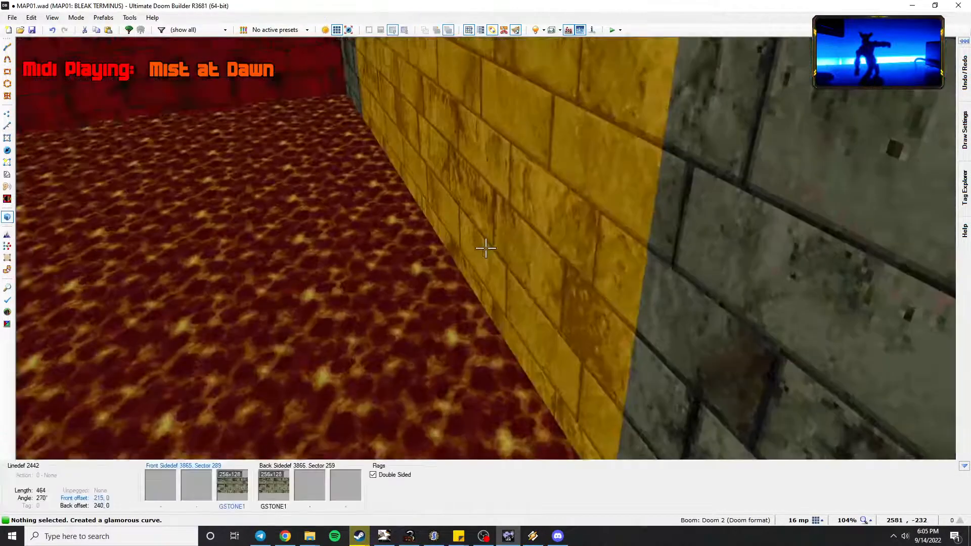
{"action": "left_click", "coordinate": [486, 249]}
{"action": "left_click", "coordinate": [485, 249]}
{"action": "scroll", "coordinate": [486, 248], "scroll_direction": "up", "scroll_amount": 10}
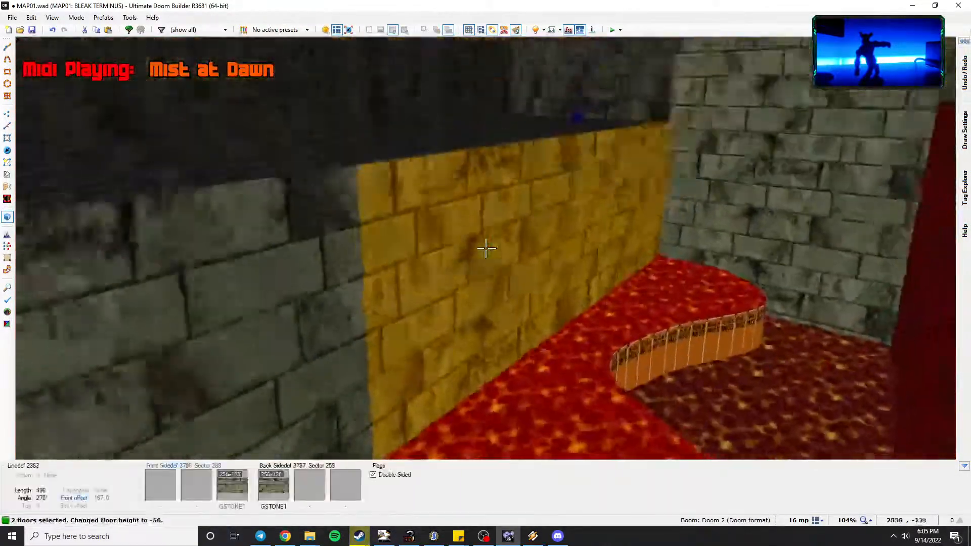
{"action": "scroll", "coordinate": [485, 248], "scroll_direction": "up", "scroll_amount": 1}
{"action": "key", "text": "c"}
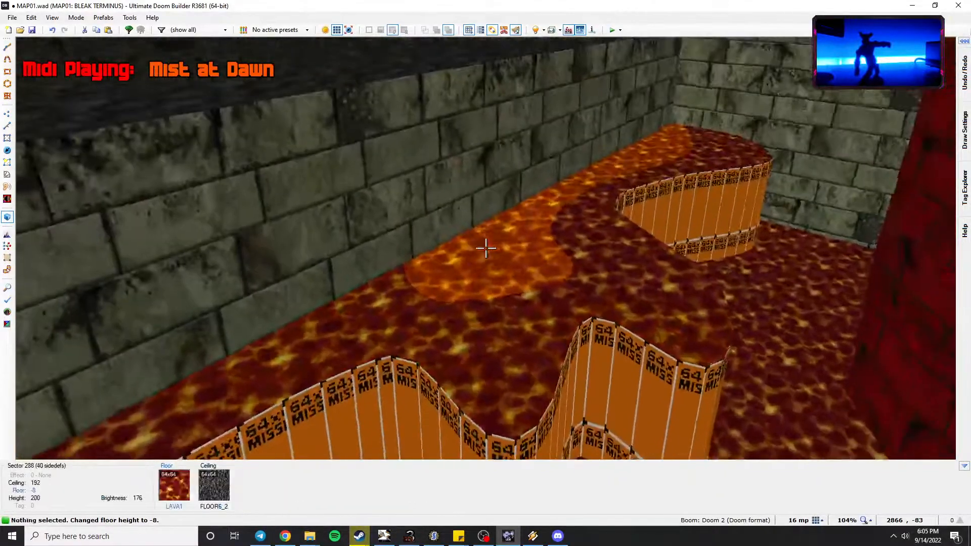
{"action": "scroll", "coordinate": [485, 248], "scroll_direction": "up", "scroll_amount": 5}
{"action": "scroll", "coordinate": [485, 249], "scroll_direction": "up", "scroll_amount": 5}
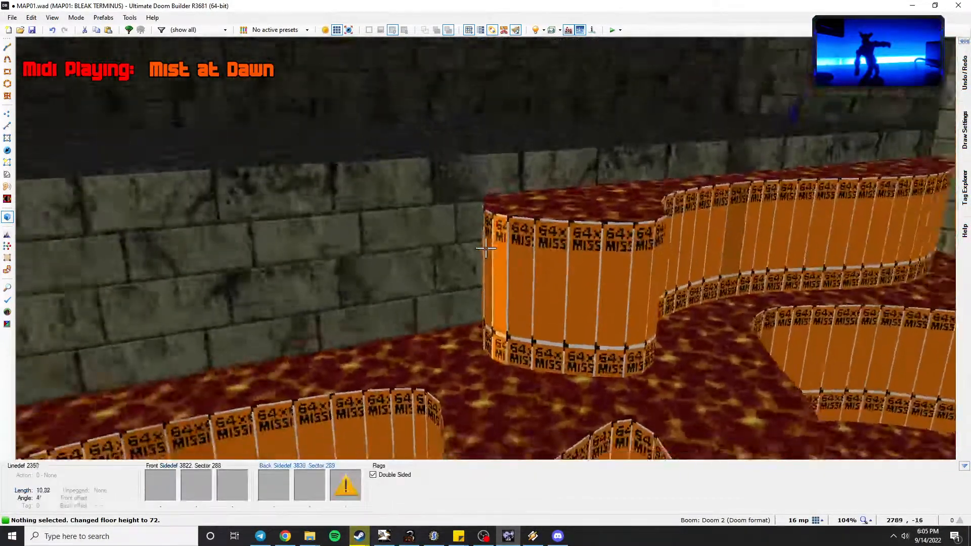
Set the lower texture of all the outer curved ledge's walls to SKSNAKE1 from the Flesh set and auto-align it horizontally.
{"action": "key", "text": "e"}
{"action": "key", "text": "d"}
{"action": "left_click", "coordinate": [485, 248], "text": "shift"}
{"action": "right_click", "coordinate": [486, 248]}
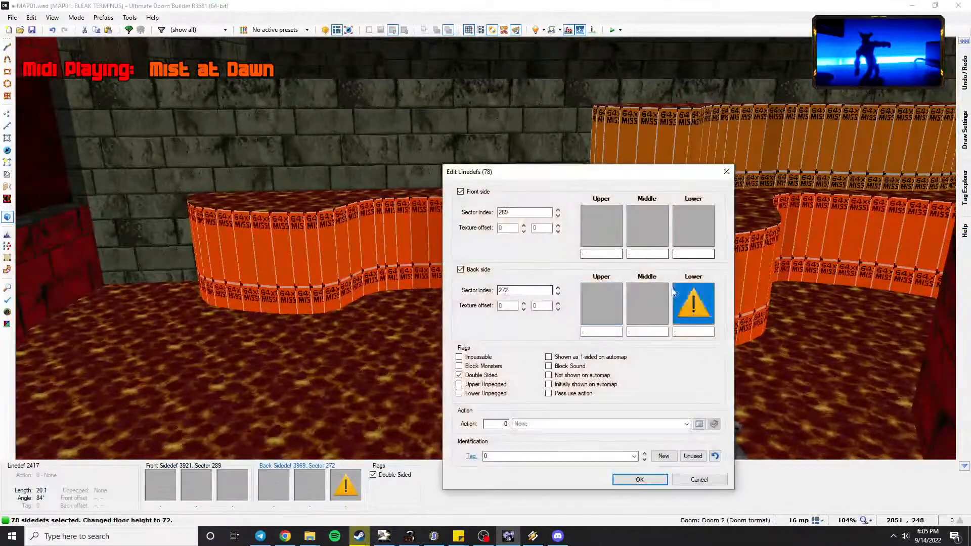
{"action": "left_click", "coordinate": [686, 301]}
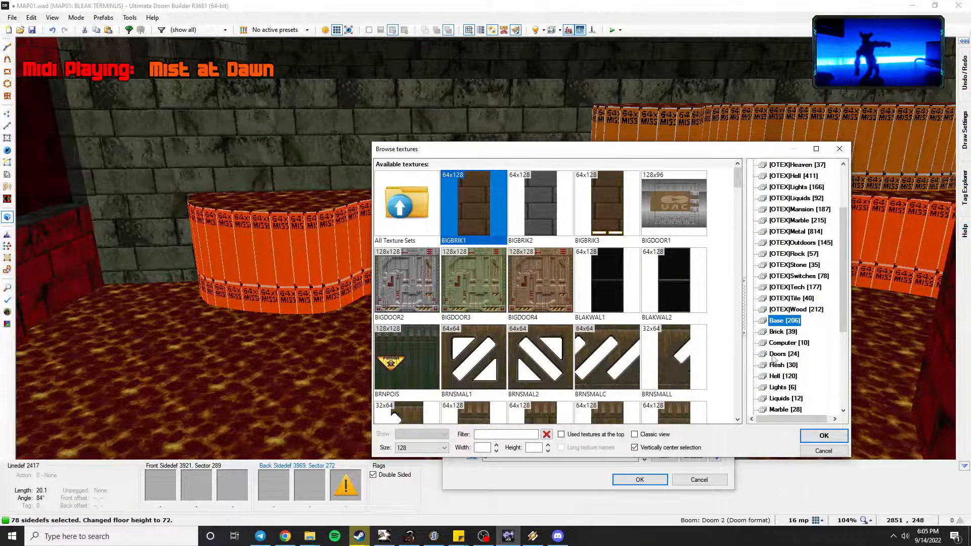
{"action": "left_click", "coordinate": [781, 365]}
{"action": "double_click", "coordinate": [611, 345]}
{"action": "left_click", "coordinate": [639, 480]}
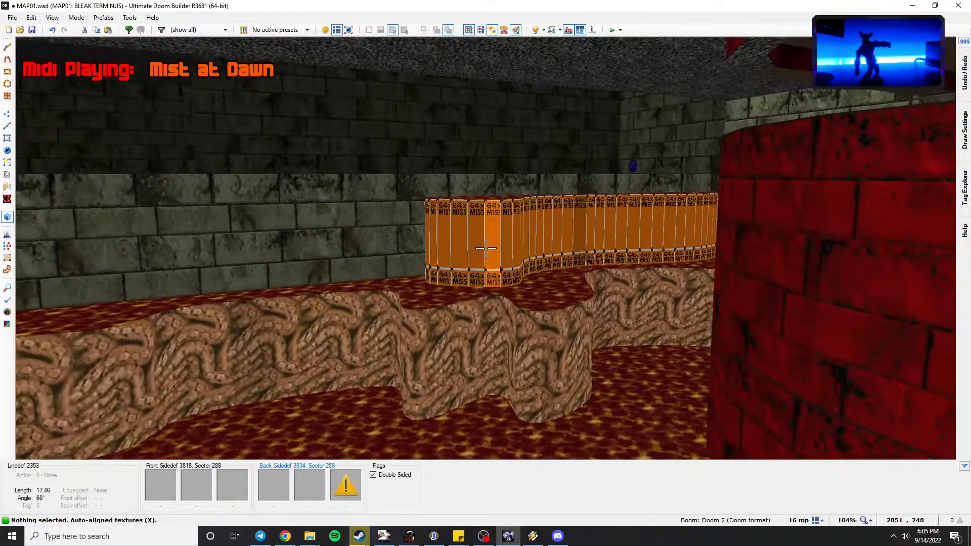
Set the lower texture of one wall segment of the inner curved ledge to SKSNAKE2.
{"action": "right_click", "coordinate": [485, 248]}
{"action": "left_click", "coordinate": [661, 302]}
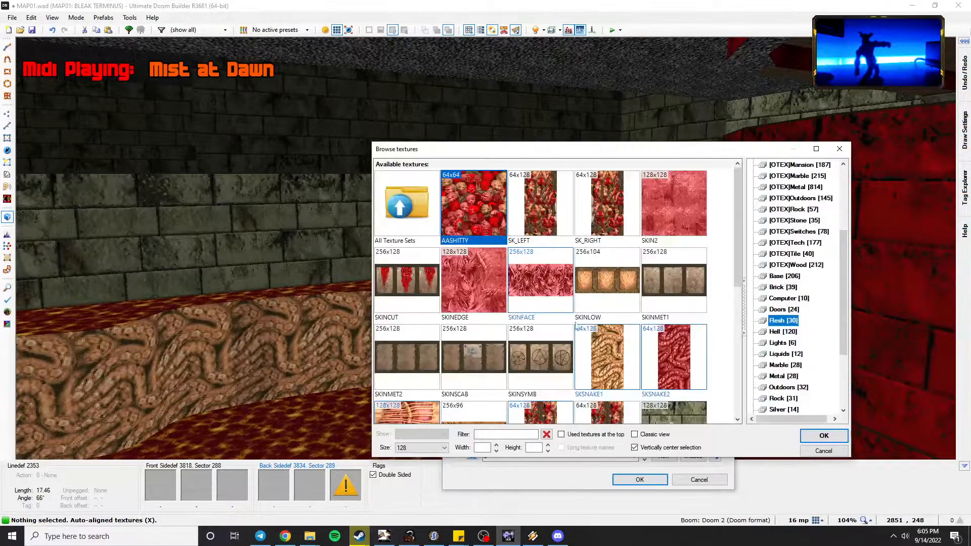
{"action": "double_click", "coordinate": [676, 359]}
{"action": "left_click", "coordinate": [639, 479]}
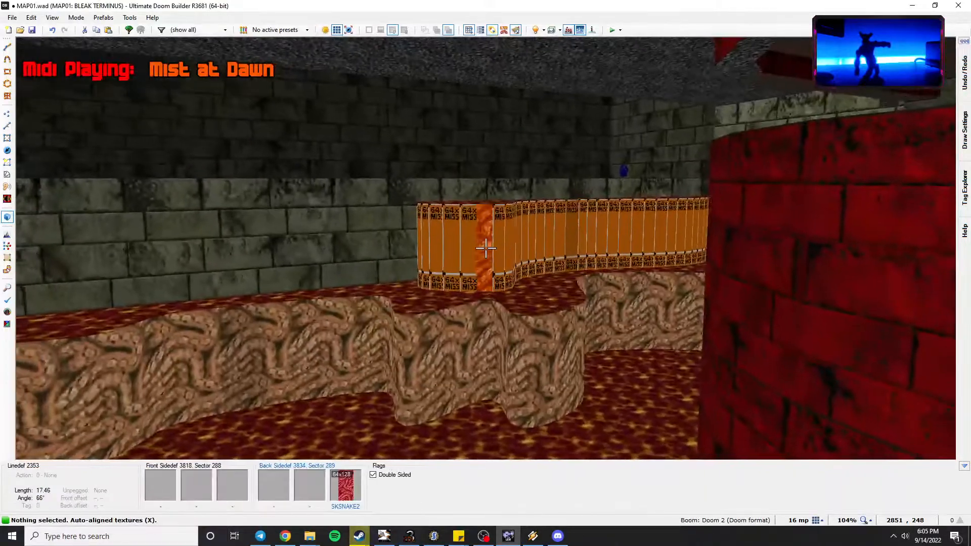
Copy the SKSNAKE2 texture, flood-paste it along the inner ledge's remaining walls and auto-align it horizontally.
{"action": "key", "text": "ctrl+c"}
{"action": "key", "text": "shift+v"}
{"action": "key", "text": "a"}
{"action": "key", "text": "shift+v"}
{"action": "key", "text": "a"}
{"action": "key", "text": "e"}
{"action": "key", "text": "d"}
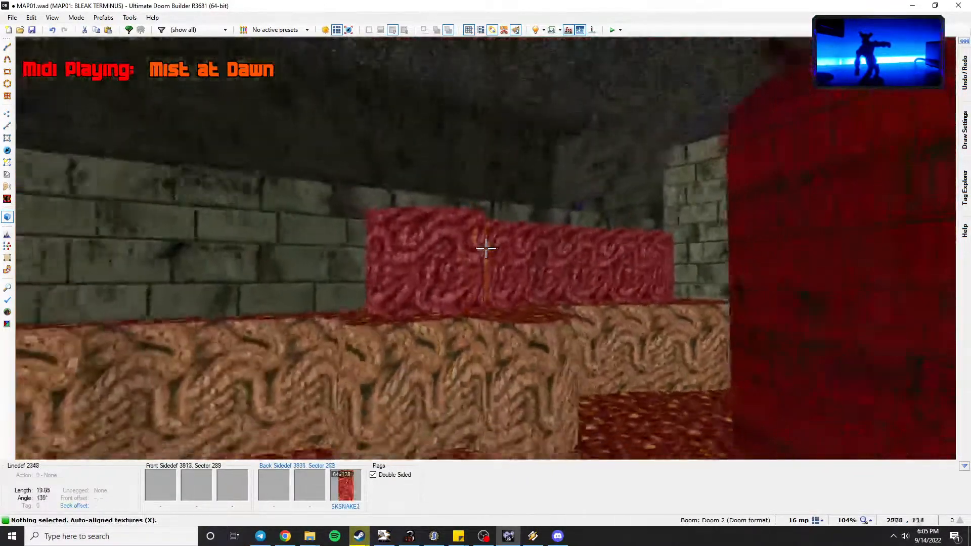
Raise the outer curved ledge's floor to 8.
{"action": "key", "text": "e"}
{"action": "key", "text": "d"}
{"action": "scroll", "coordinate": [485, 248], "scroll_direction": "up", "scroll_amount": 1}
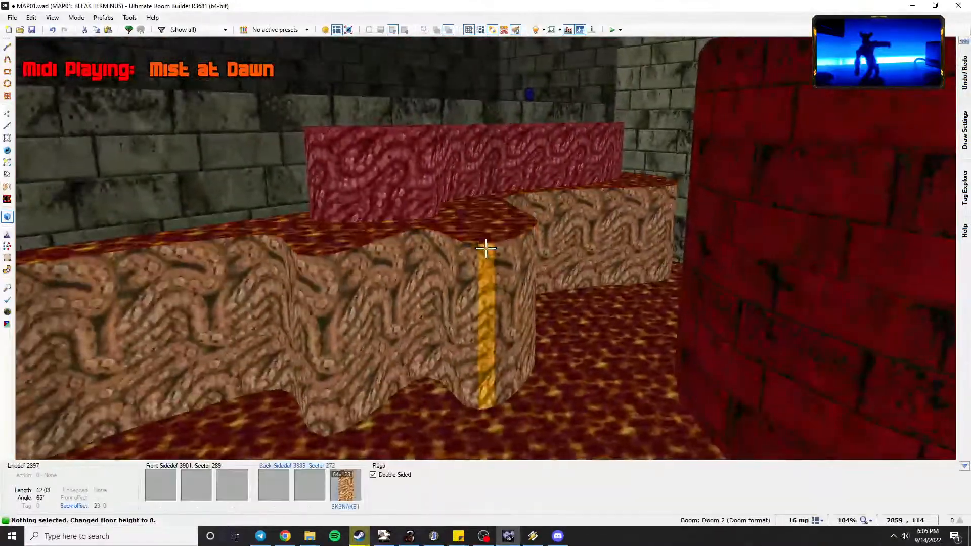
{"action": "key", "text": "e"}
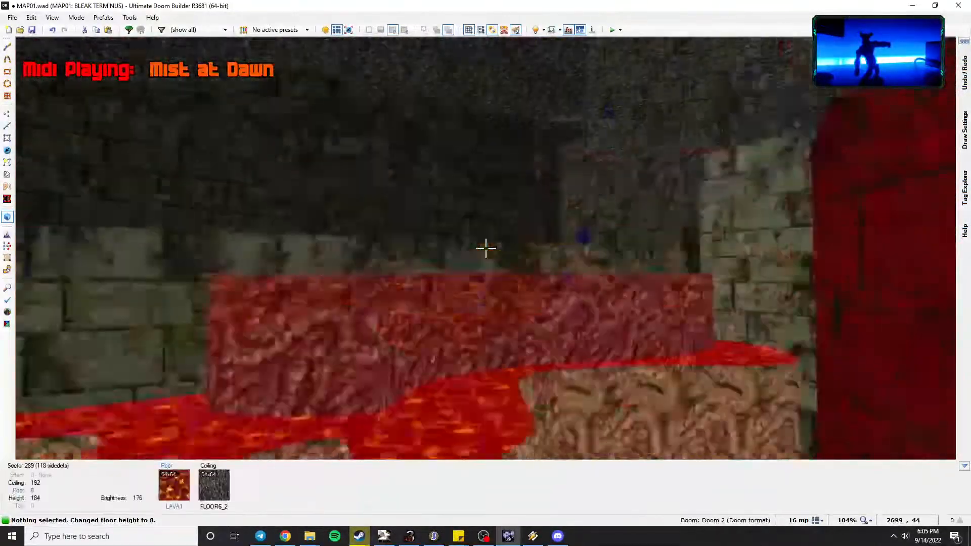
Browse the Hell flats for the outer ledge's floor without changing it, and lower that floor to -8.
{"action": "left_click", "coordinate": [486, 248]}
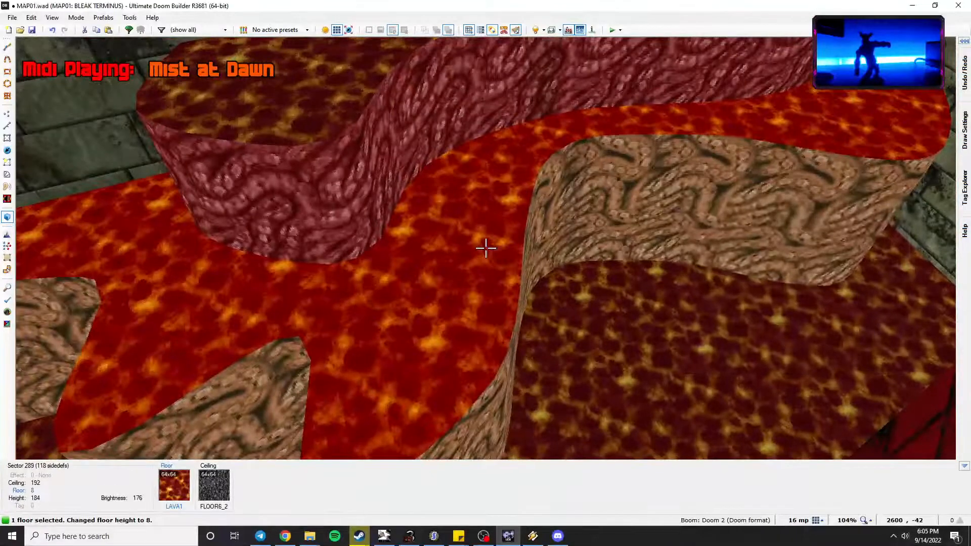
{"action": "right_click", "coordinate": [486, 248]}
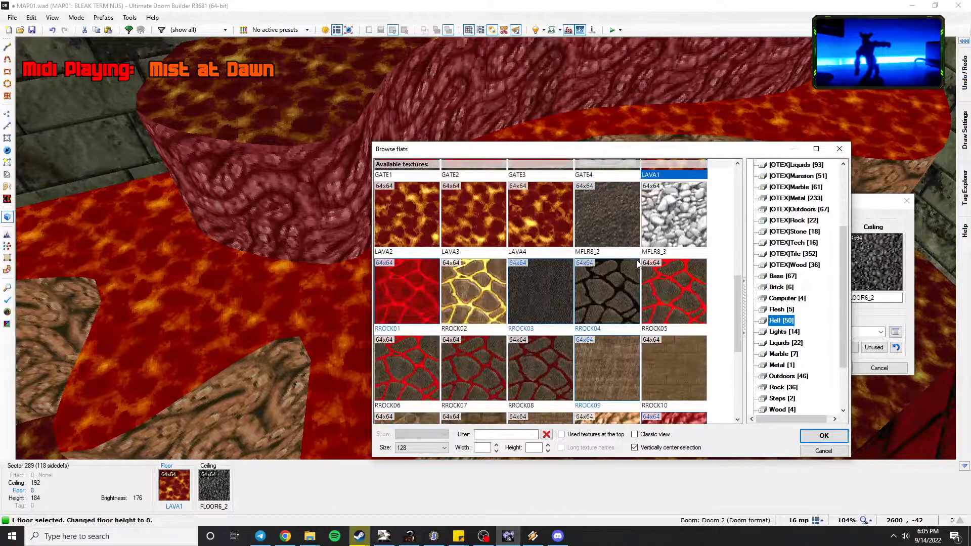
{"action": "key", "text": "Escape"}
{"action": "key", "text": "Escape"}
{"action": "scroll", "coordinate": [485, 248], "scroll_direction": "down", "scroll_amount": 2}
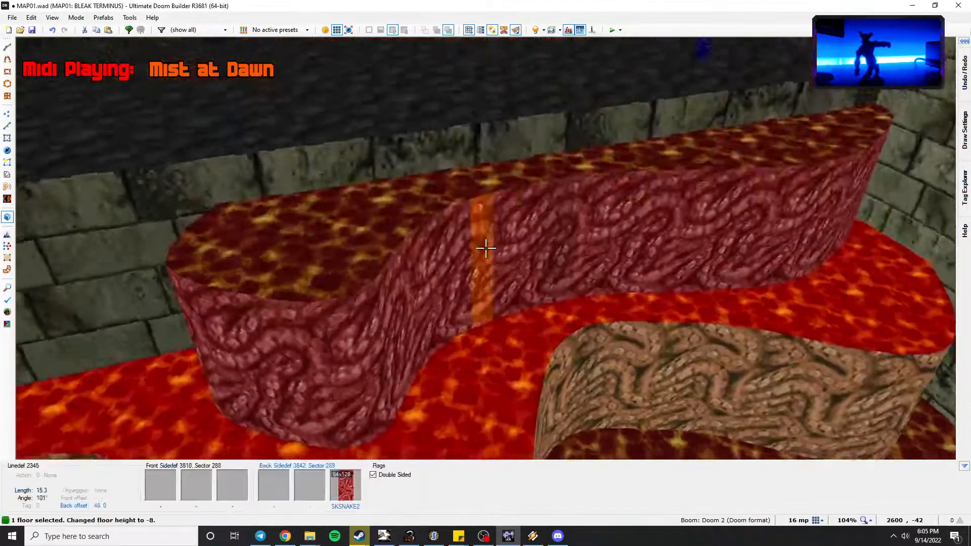
Undo the texture, floor-height and curve-drawing changes that formed the two curved ledges along the lava pool's south wall.
{"action": "key", "text": "e"}
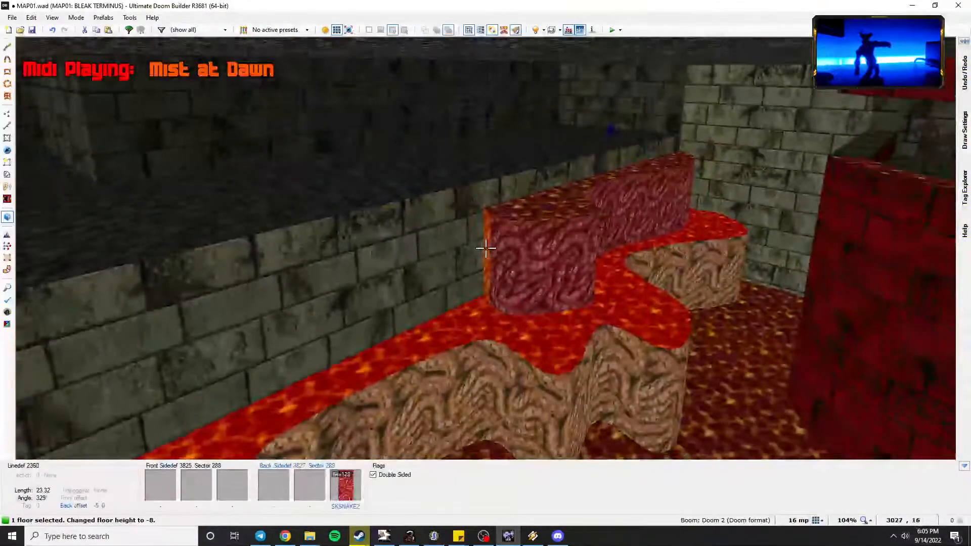
{"action": "key", "text": "ctrl+z"}
{"action": "key", "text": "ctrl+z"}
{"action": "key", "text": "ctrl+z"}
{"action": "key", "text": "ctrl+z"}
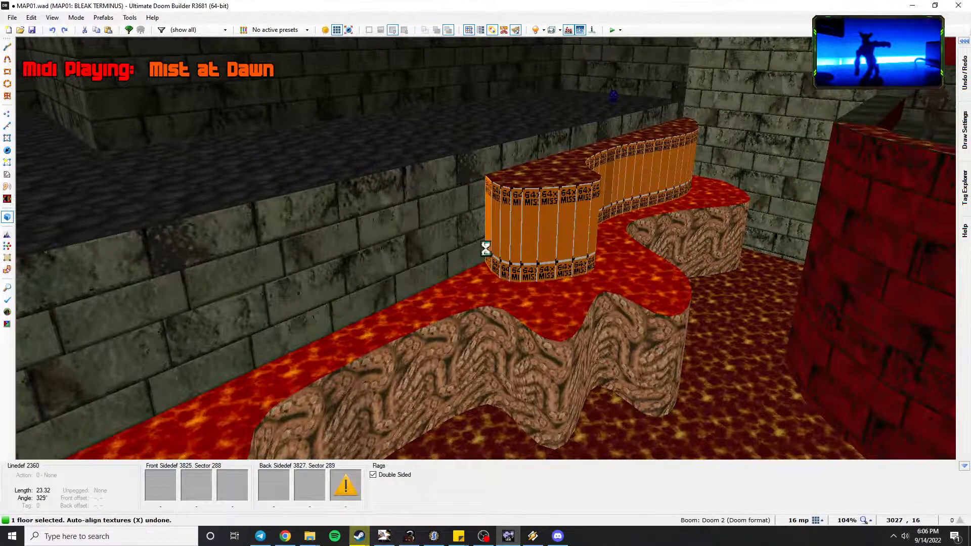
{"action": "key", "text": "ctrl+z"}
{"action": "key", "text": "ctrl+z"}
{"action": "key", "text": "ctrl+z"}
{"action": "key", "text": "ctrl+z"}
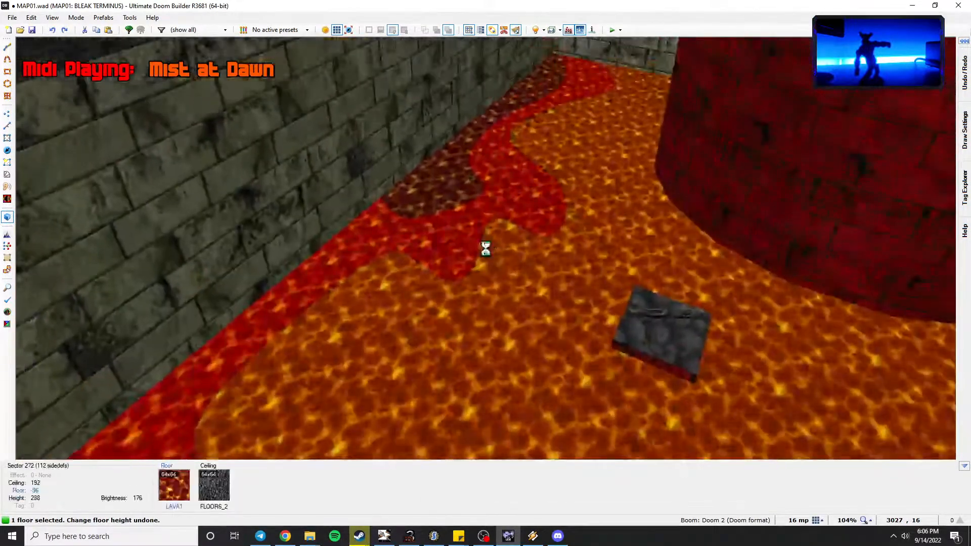
{"action": "key", "text": "ctrl+z"}
{"action": "key", "text": "ctrl+z"}
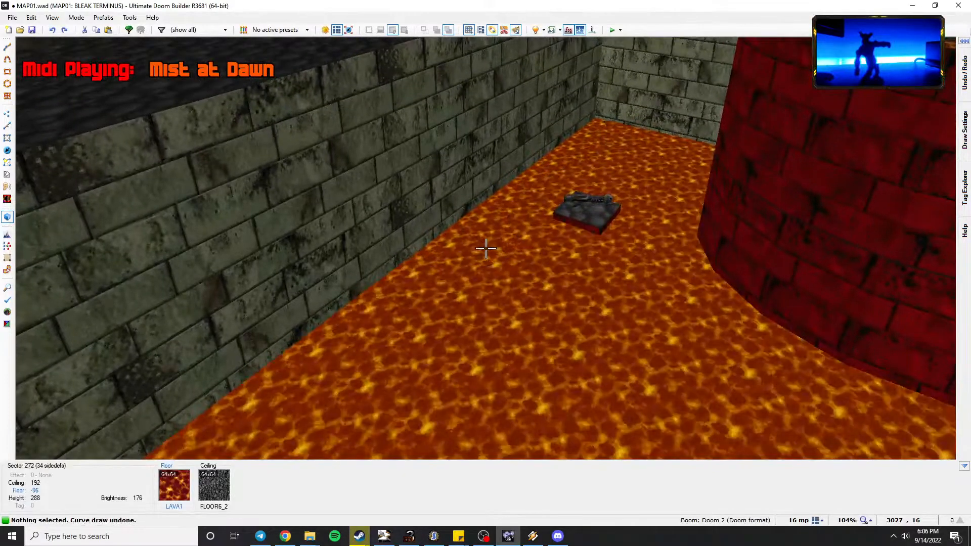
Move the square stone platform and its thing northeast in the lava pool, away from the south wall, and clear the selection.
{"action": "key", "text": "q"}
{"action": "scroll", "coordinate": [520, 179], "scroll_direction": "up", "scroll_amount": 2}
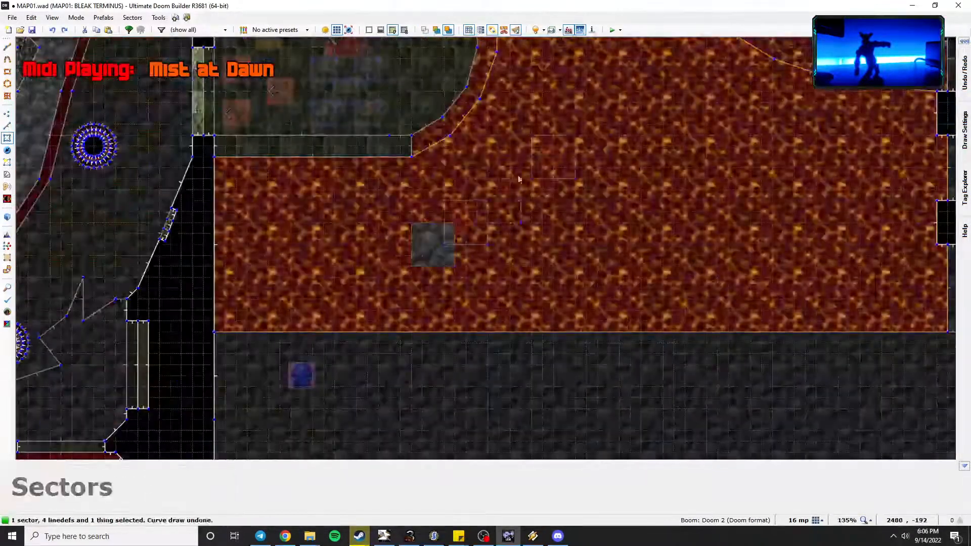
{"action": "right_click_drag", "start_coordinate": [519, 179], "coordinate": [583, 115]}
{"action": "key", "text": "c"}
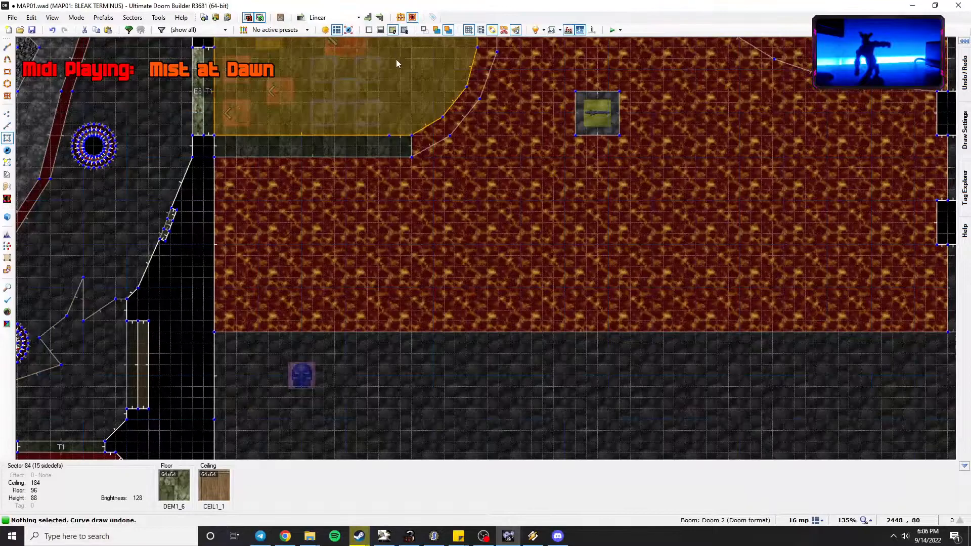
Set the grid to 8 mp and draw a 16-unit-segment curve close along the lava pool's south edge, from the west wall to the east pillar.
{"action": "key", "text": "bracketleft"}
{"action": "key", "text": "bracketleft"}
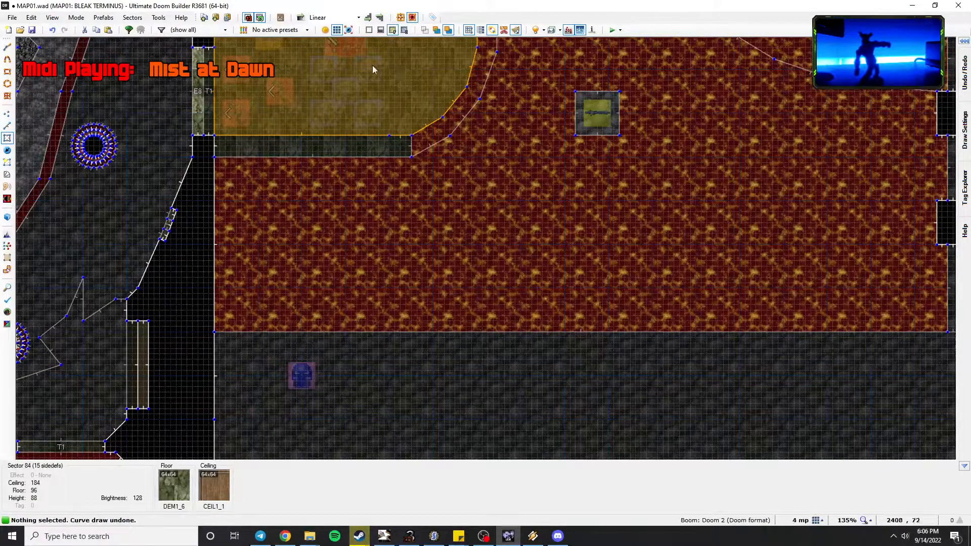
{"action": "scroll", "coordinate": [354, 183], "scroll_direction": "up", "scroll_amount": 2}
{"action": "key", "text": "bracketleft"}
{"action": "middle_click_drag", "start_coordinate": [364, 200], "coordinate": [414, 209]}
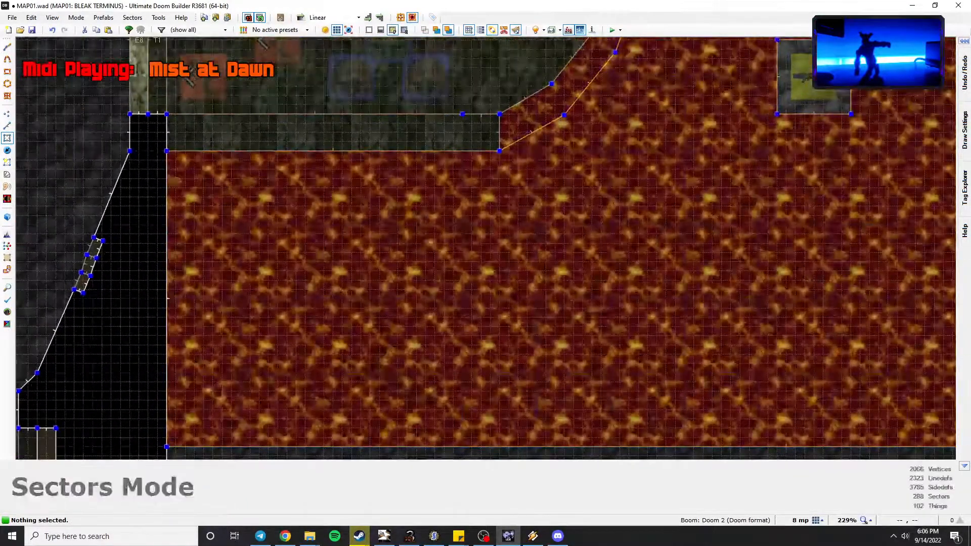
{"action": "left_click", "coordinate": [7, 61]}
{"action": "mouse_move", "coordinate": [240, 420]}
{"action": "middle_mouse_down"}
{"action": "mouse_move", "coordinate": [259, 263]}
{"action": "mouse_move", "coordinate": [212, 255]}
{"action": "middle_mouse_up"}
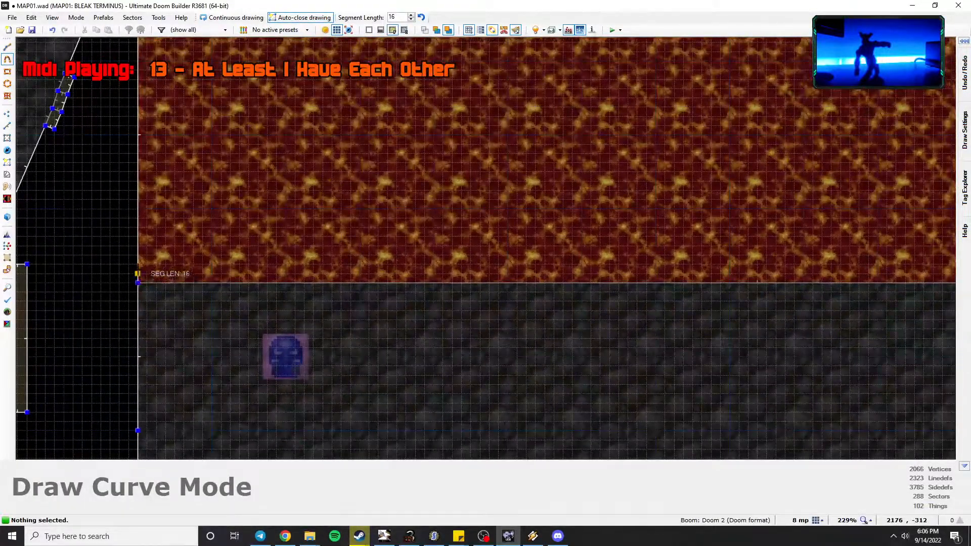
{"action": "mouse_move", "coordinate": [553, 229]}
{"action": "middle_mouse_down"}
{"action": "mouse_move", "coordinate": [449, 234]}
{"action": "mouse_move", "coordinate": [268, 198]}
{"action": "middle_mouse_up"}
{"action": "middle_click_drag", "start_coordinate": [905, 219], "coordinate": [307, 218]}
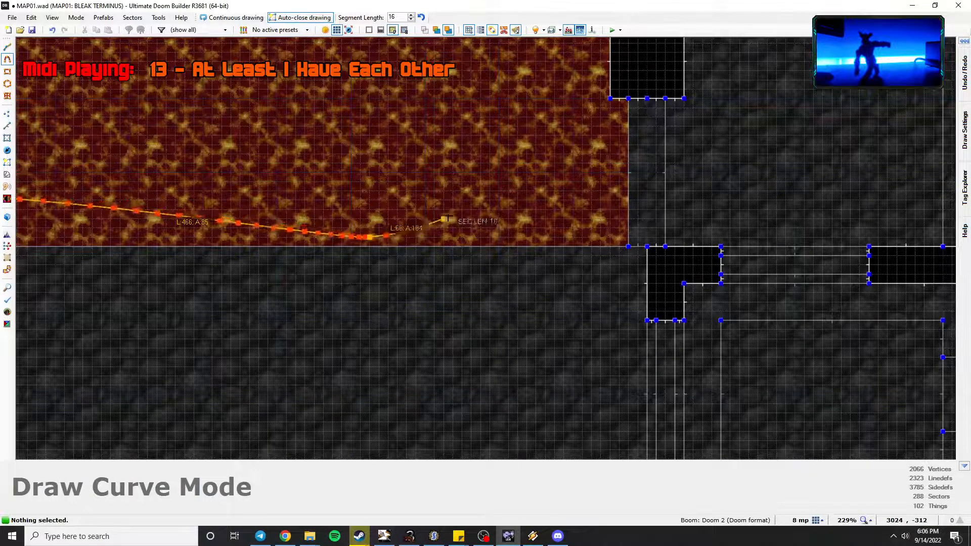
{"action": "middle_click_drag", "start_coordinate": [589, 146], "coordinate": [534, 264]}
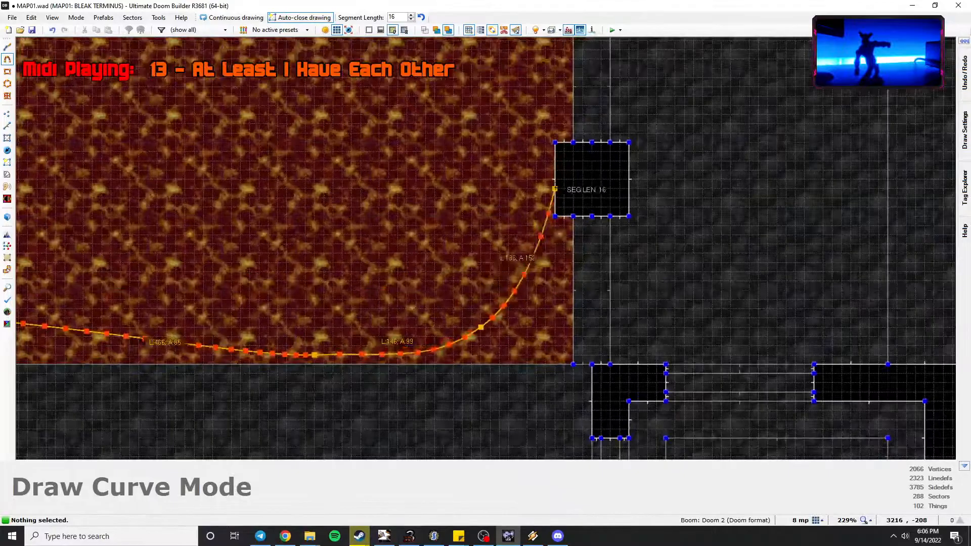
{"action": "left_click", "coordinate": [558, 181]}
Raise the floor of the new strip between the curve and the south wall to 72.
{"action": "key", "text": "w"}
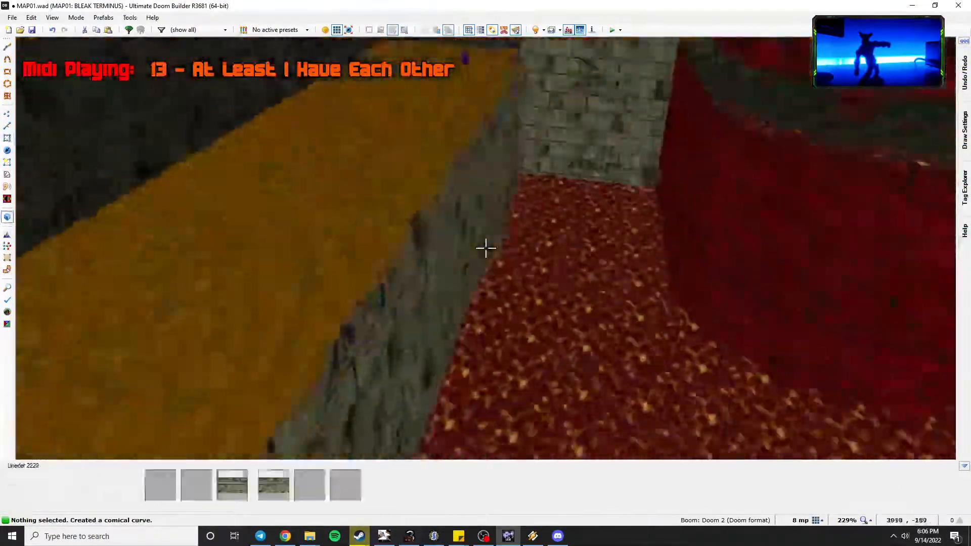
{"action": "left_click", "coordinate": [486, 248]}
{"action": "scroll", "coordinate": [486, 248], "scroll_direction": "up", "scroll_amount": 16}
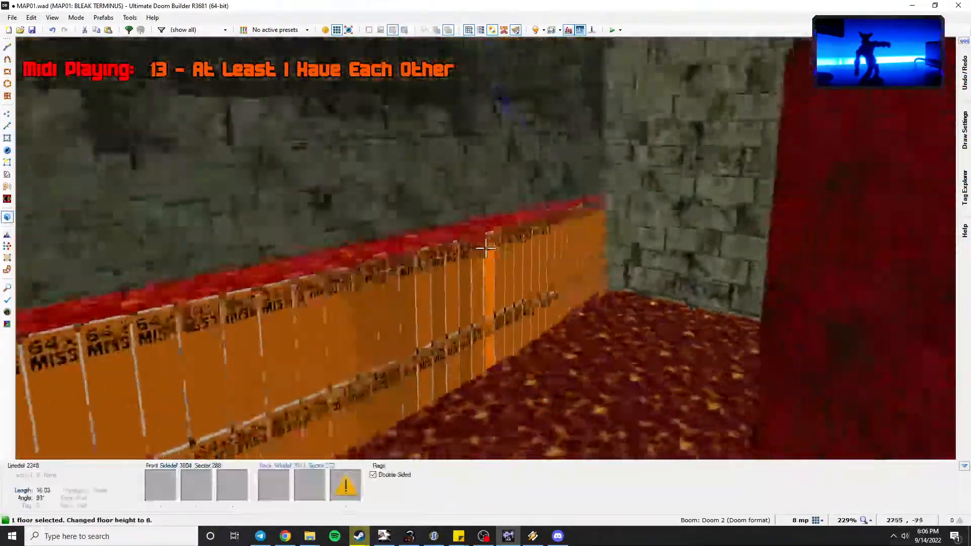
{"action": "scroll", "coordinate": [486, 249], "scroll_direction": "up", "scroll_amount": 5}
{"action": "key", "text": "c"}
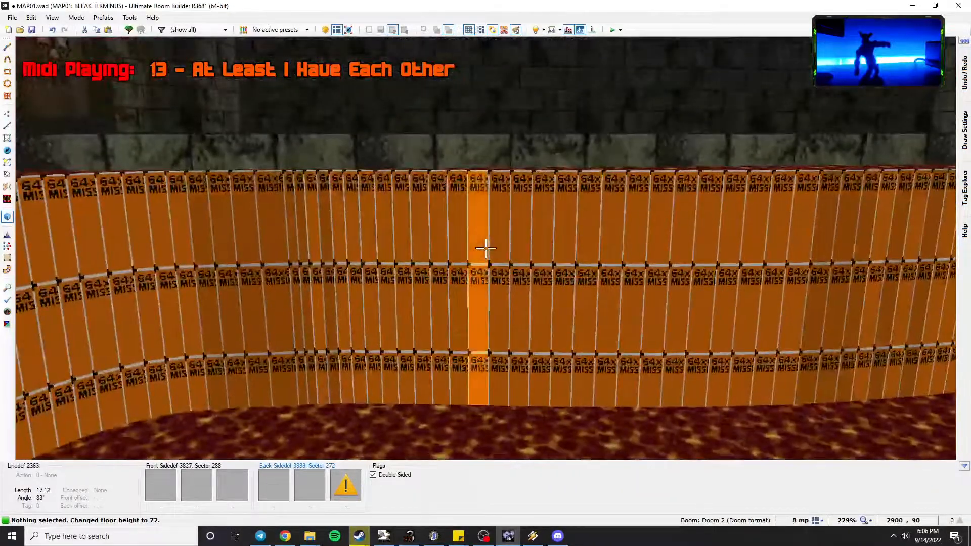
Set the lower texture of all 71 wall segments along the raised ledge to SKSNAKE1 and auto-align it horizontally.
{"action": "right_click", "coordinate": [486, 248]}
{"action": "key", "text": "Escape"}
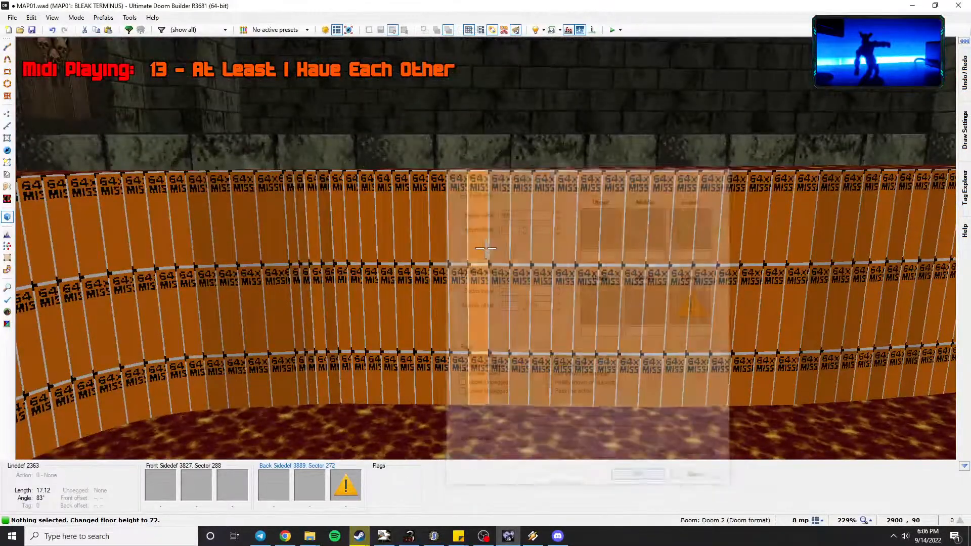
{"action": "left_click", "coordinate": [485, 248], "text": "shift"}
{"action": "right_click", "coordinate": [486, 248]}
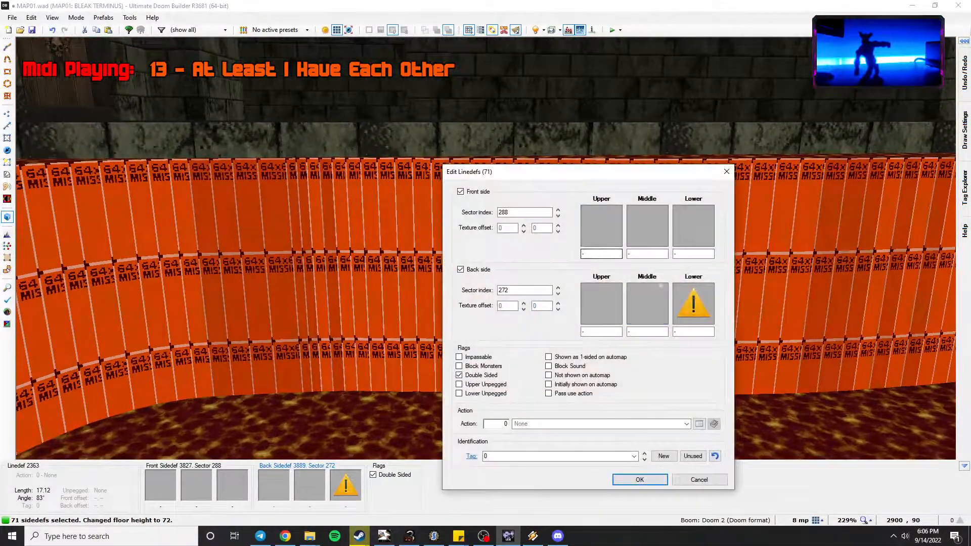
{"action": "left_click", "coordinate": [675, 309]}
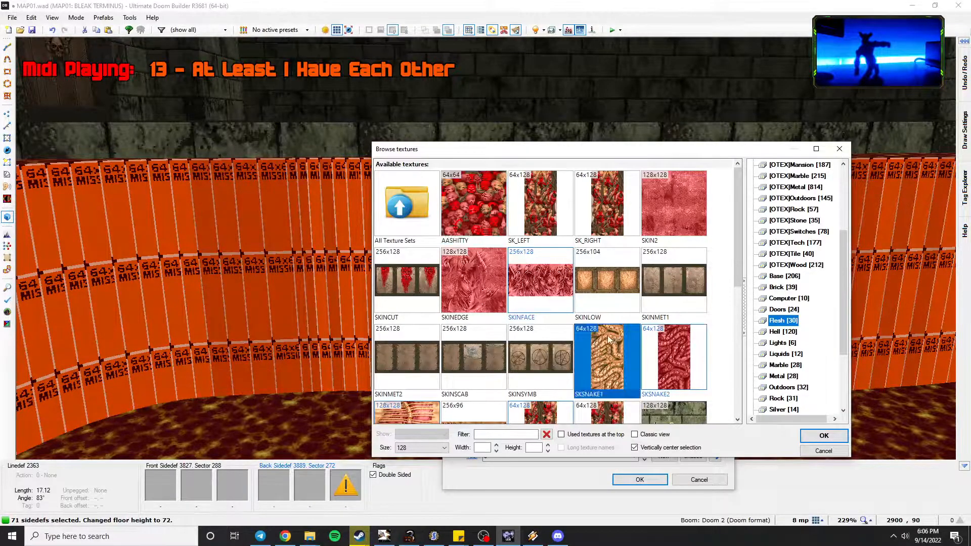
{"action": "double_click", "coordinate": [608, 340]}
{"action": "key", "text": "Return"}
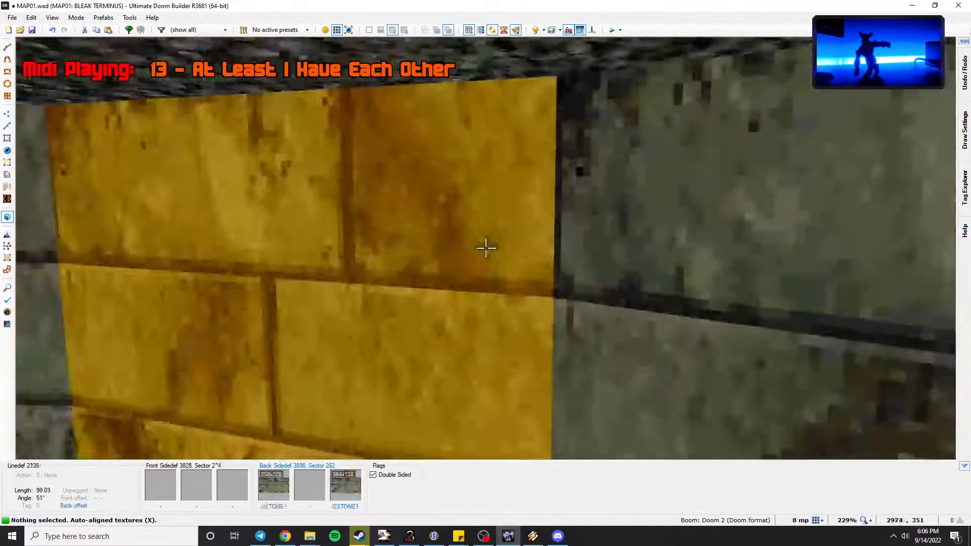
Examine the textured ledge from across the lava pool in 3D, and return to the 2D map at its west part.
{"action": "key", "text": "w"}
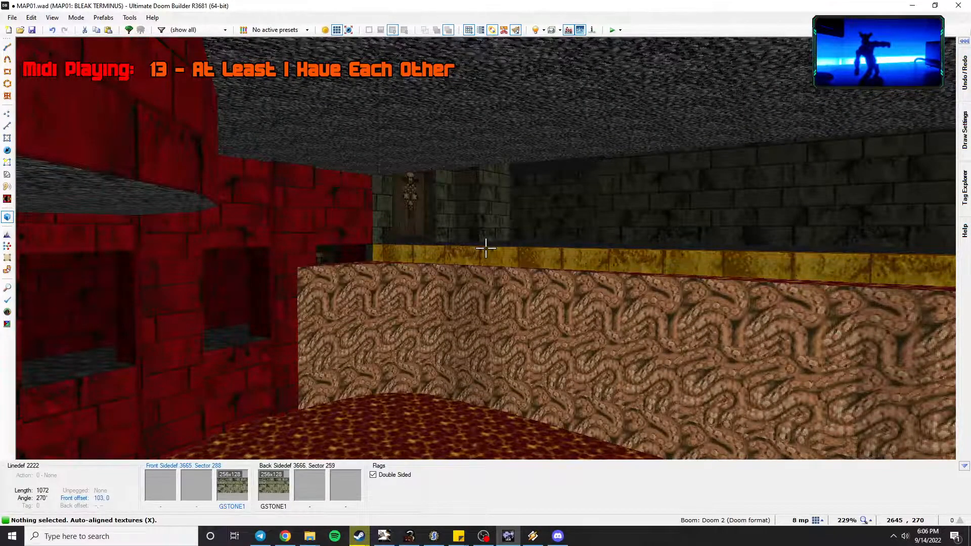
{"action": "key", "text": "d"}
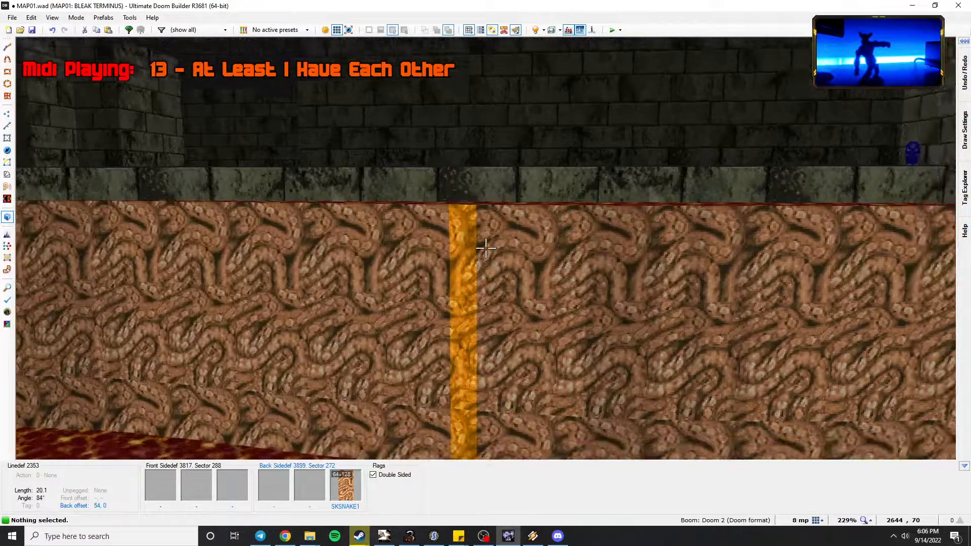
{"action": "key", "text": "a"}
{"action": "key", "text": "w"}
{"action": "key", "text": "q"}
{"action": "scroll", "coordinate": [496, 254], "scroll_direction": "down", "scroll_amount": 1}
{"action": "middle_click_drag", "start_coordinate": [496, 253], "coordinate": [517, 91]}
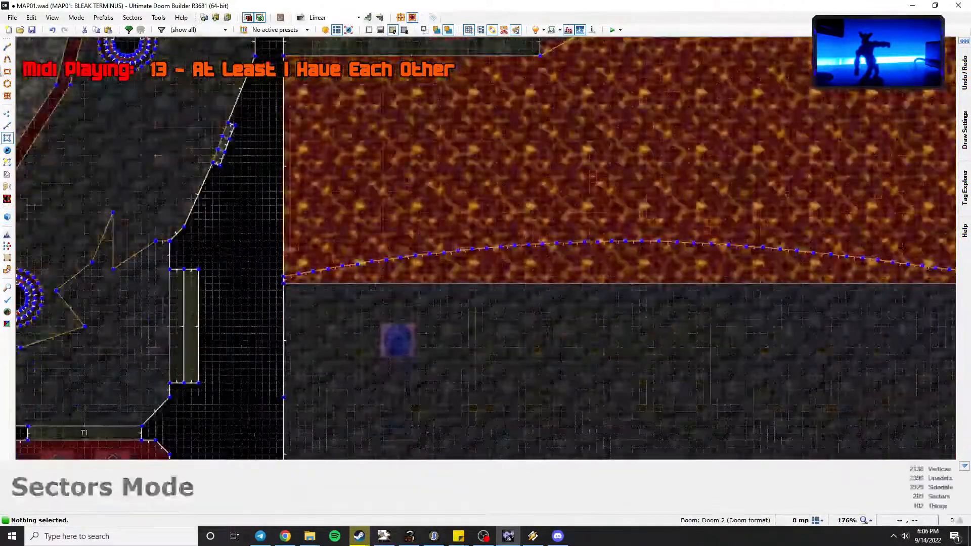
{"action": "left_click", "coordinate": [7, 59]}
{"action": "scroll", "coordinate": [488, 320], "scroll_direction": "up", "scroll_amount": 1}
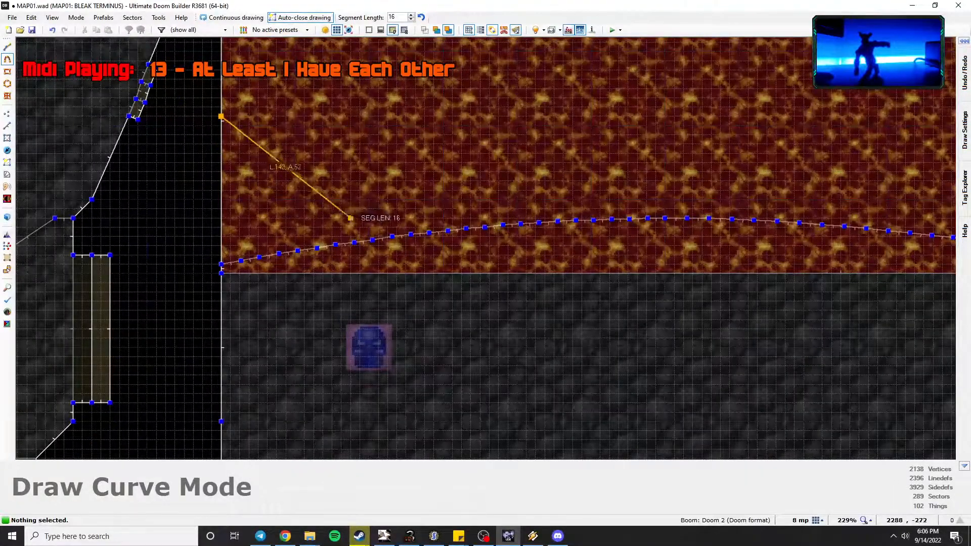
{"action": "middle_click_drag", "start_coordinate": [581, 171], "coordinate": [475, 188]}
{"action": "key", "text": "Escape"}
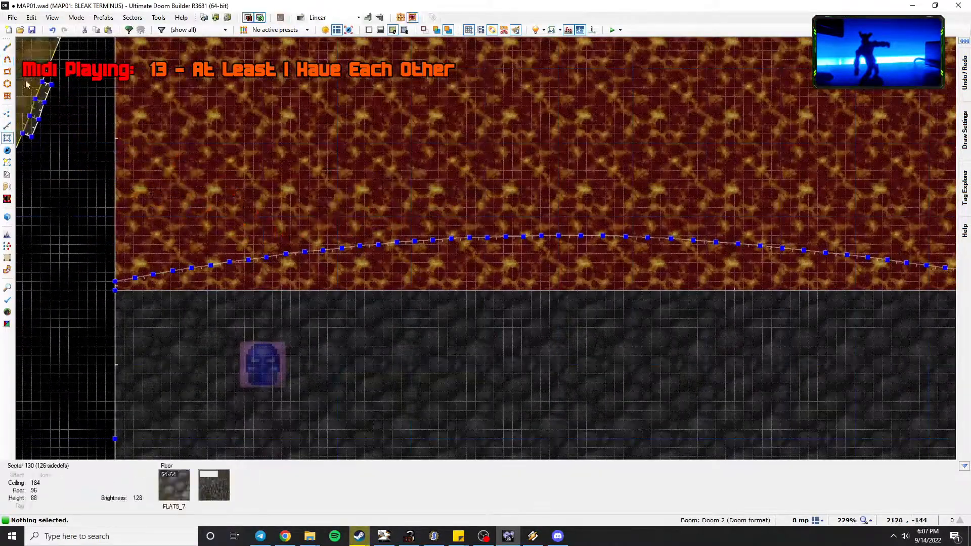
Draw a second curve in front of the ledge, sweeping down from the west wall, bulging into the lava and ending on the first curve.
{"action": "left_click", "coordinate": [7, 59]}
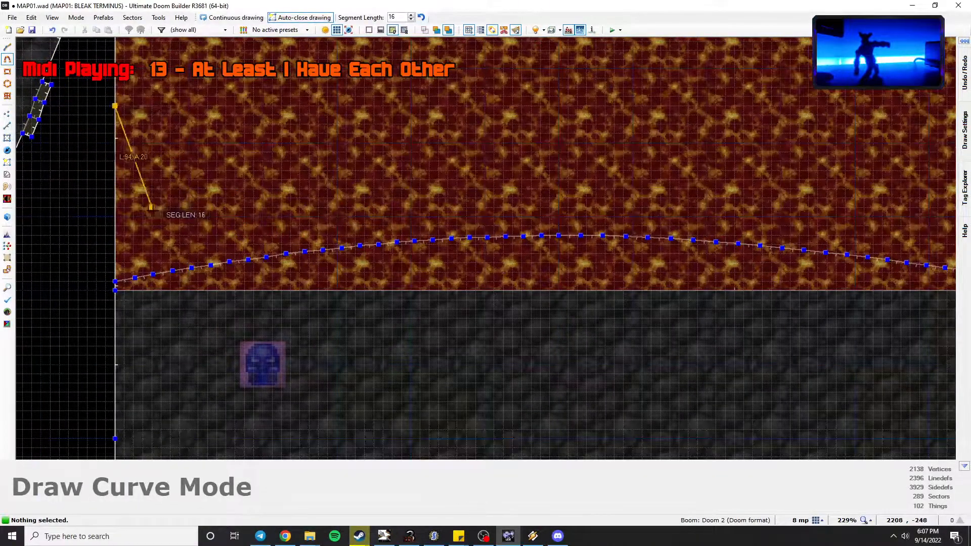
{"action": "left_click", "coordinate": [336, 235]}
{"action": "middle_click_drag", "start_coordinate": [337, 235], "coordinate": [241, 239]}
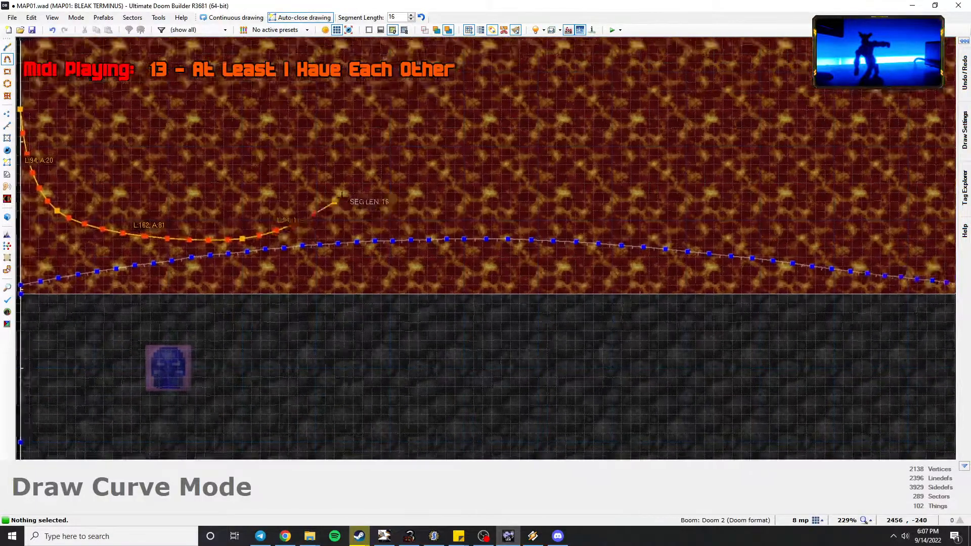
{"action": "middle_click_drag", "start_coordinate": [467, 193], "coordinate": [384, 177]}
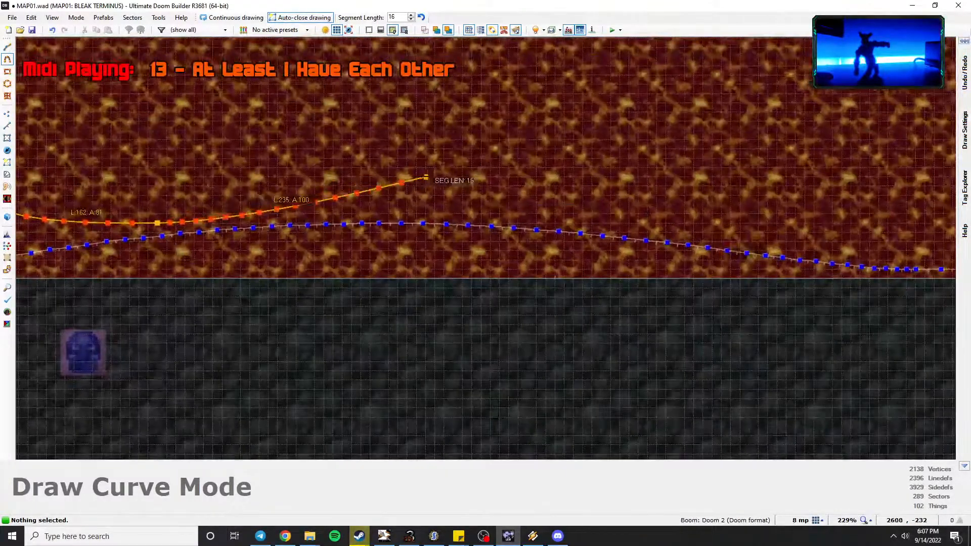
{"action": "middle_click_drag", "start_coordinate": [446, 180], "coordinate": [516, 172]}
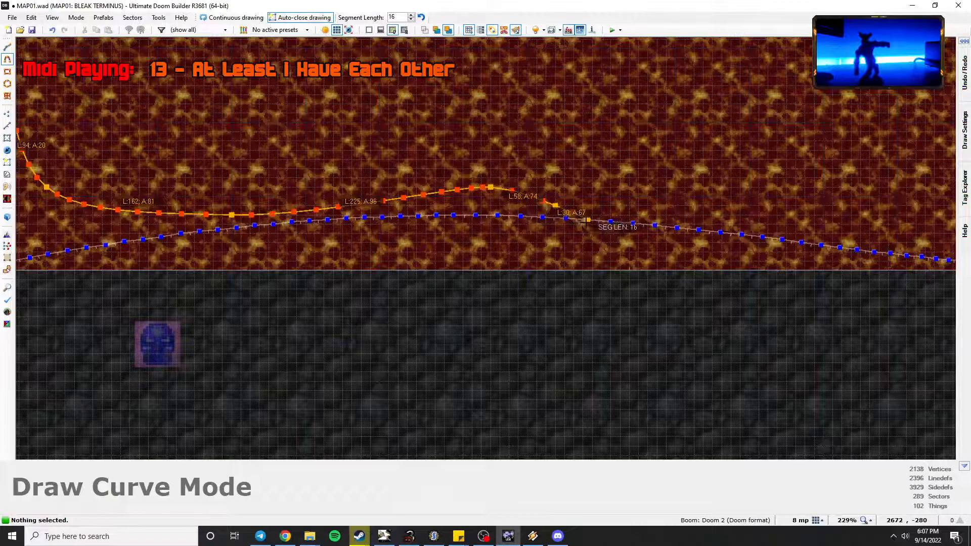
{"action": "left_click", "coordinate": [587, 221]}
{"action": "right_click", "coordinate": [595, 232]}
{"action": "key", "text": "Escape"}
{"action": "middle_click_drag", "start_coordinate": [517, 232], "coordinate": [304, 246]}
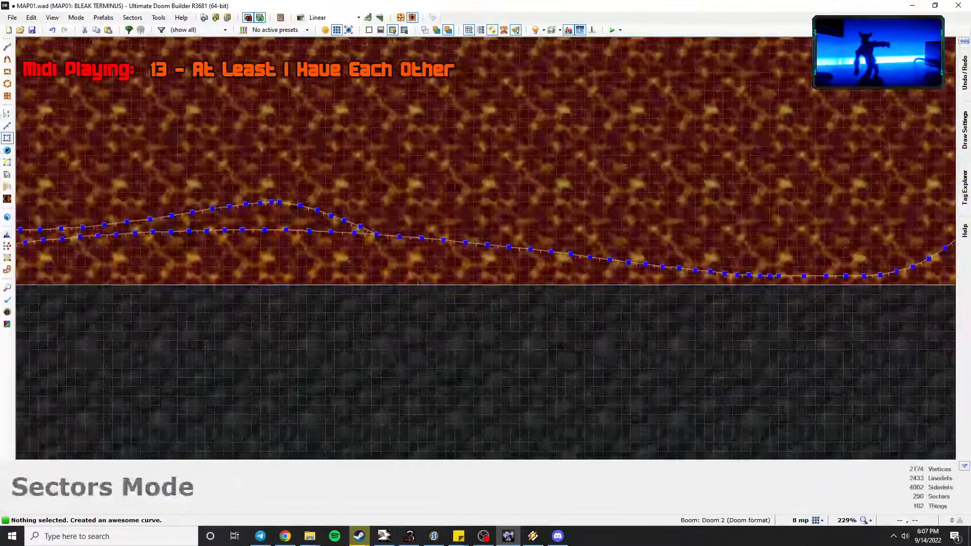
{"action": "left_click", "coordinate": [11, 64]}
{"action": "middle_click_drag", "start_coordinate": [337, 154], "coordinate": [164, 138]}
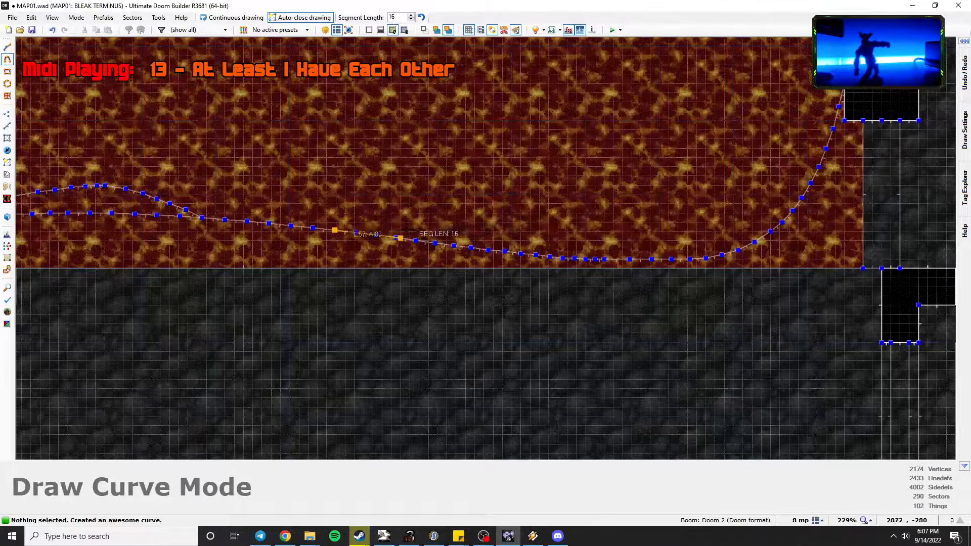
{"action": "key", "text": "Escape"}
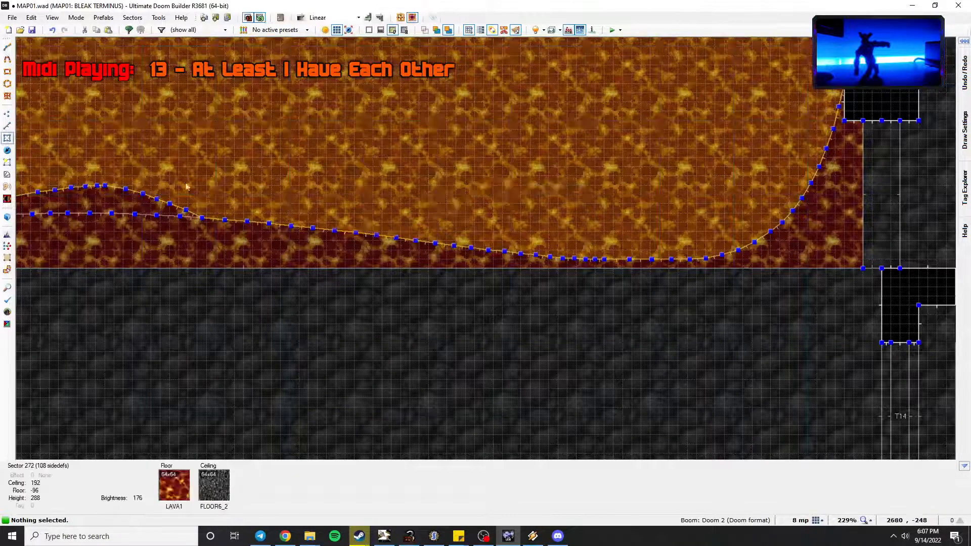
Draw a wavy curve from the first curve's middle eastward, with a pointed bump and a deep bay, ending on the east wall north of the pillar.
{"action": "left_click", "coordinate": [7, 58]}
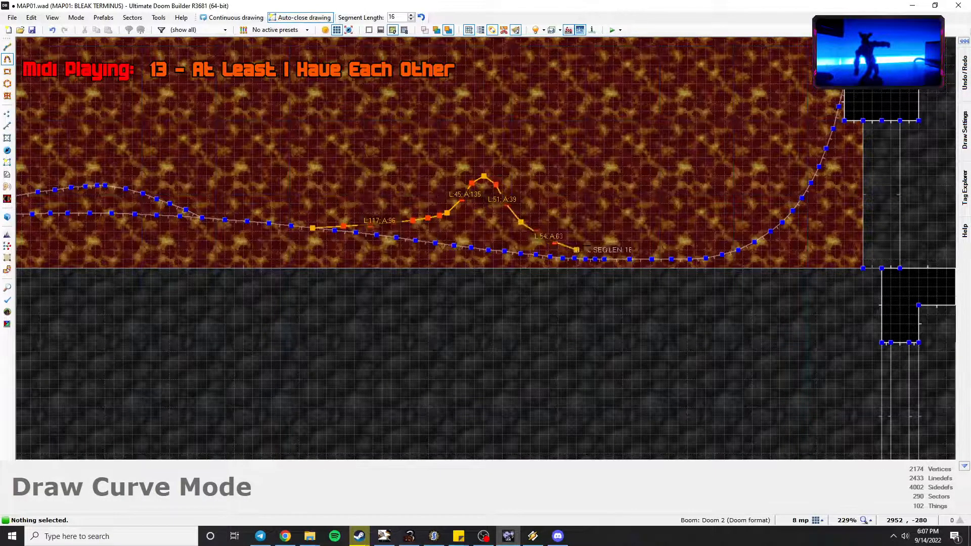
{"action": "left_click", "coordinate": [771, 176]}
{"action": "middle_click_drag", "start_coordinate": [772, 158], "coordinate": [658, 229]}
{"action": "left_click", "coordinate": [701, 192]}
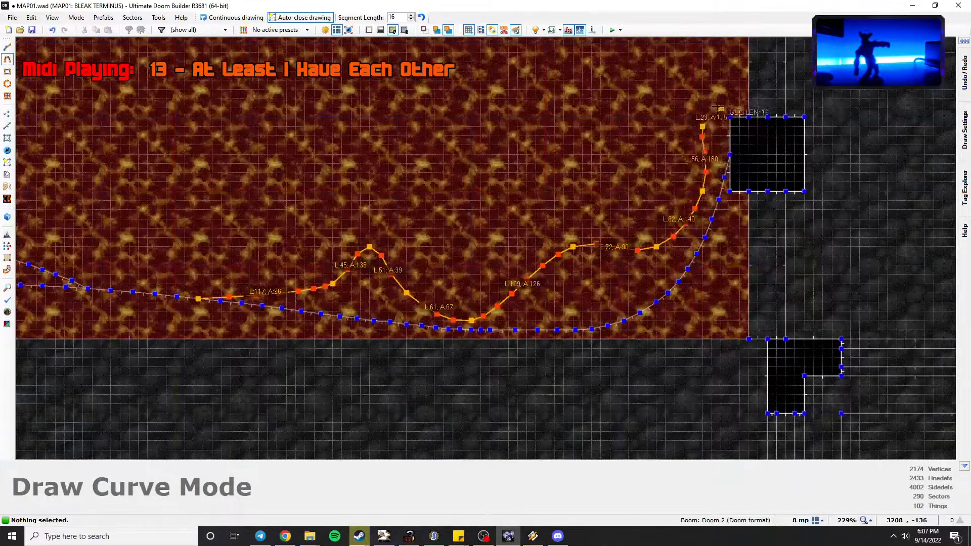
{"action": "left_click", "coordinate": [749, 90]}
{"action": "right_click", "coordinate": [411, 171]}
{"action": "key", "text": "Escape"}
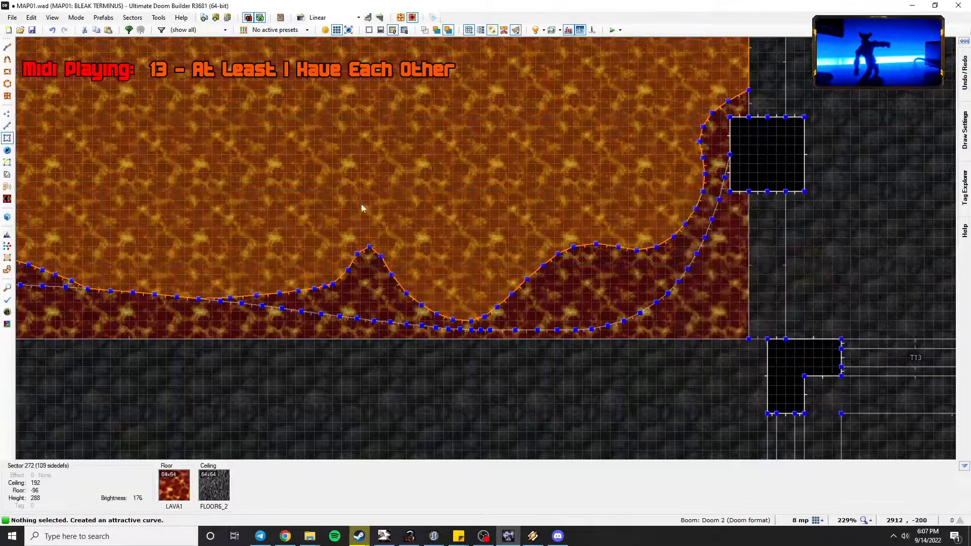
Raise the floors of the two new curved ledge sectors along the south side of the lava pool to 24.
{"action": "key", "text": "q"}
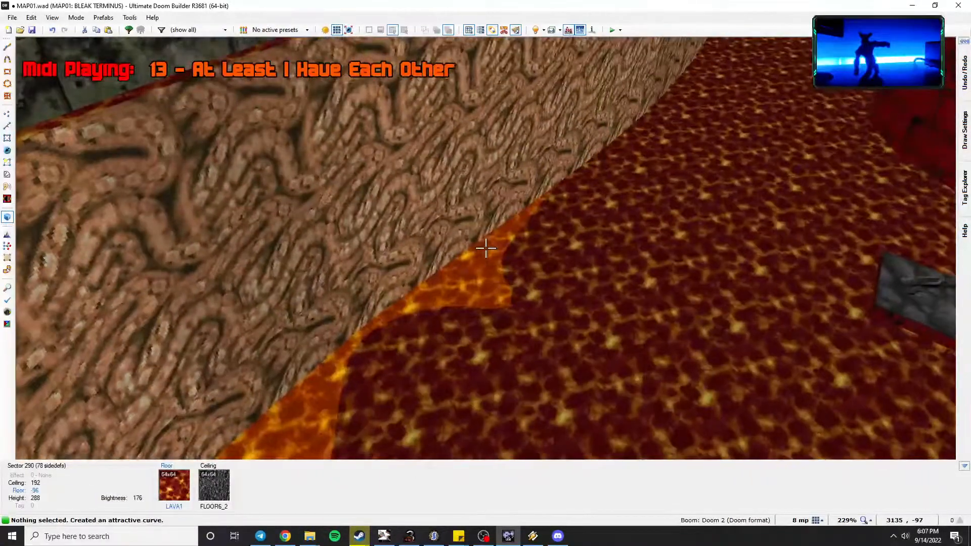
{"action": "left_click", "coordinate": [485, 248]}
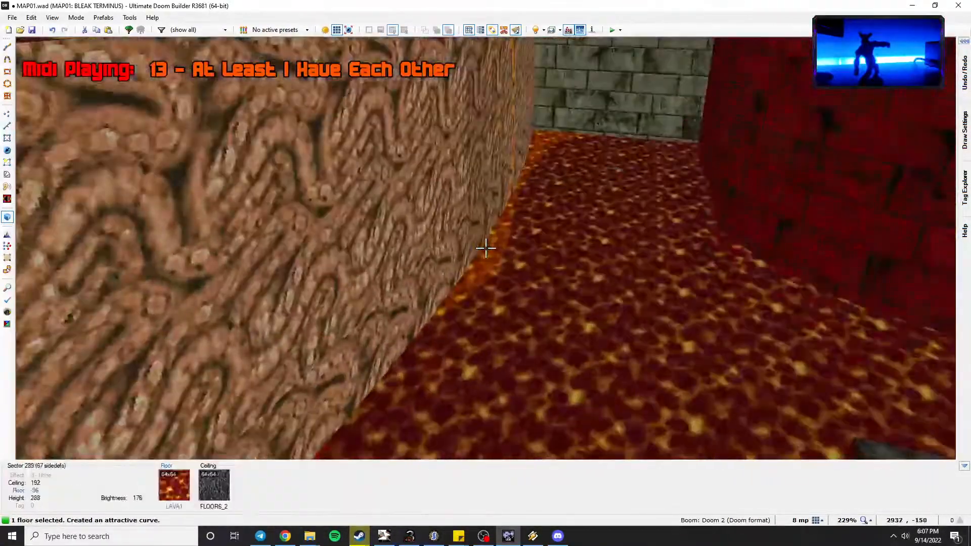
{"action": "left_click", "coordinate": [486, 248]}
{"action": "scroll", "coordinate": [486, 248], "scroll_direction": "up", "scroll_amount": 13}
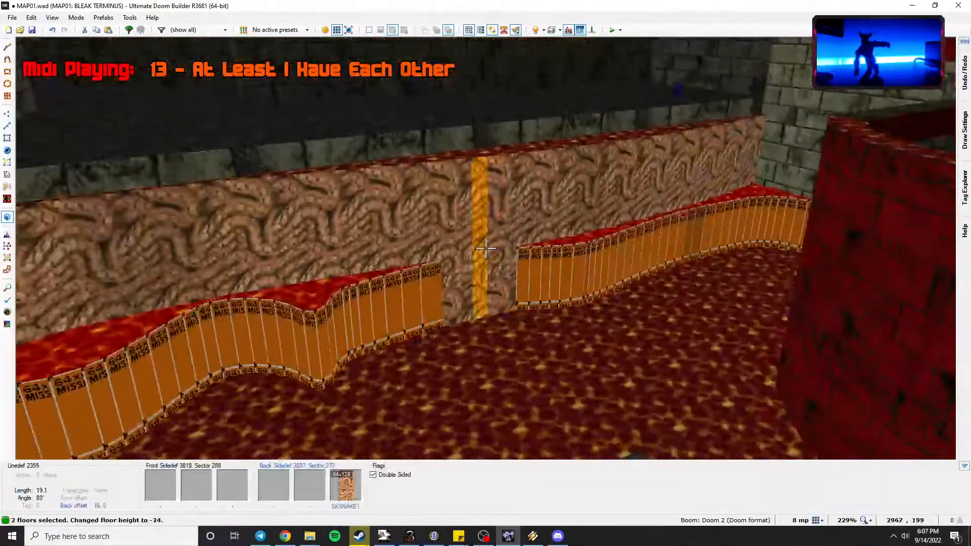
{"action": "scroll", "coordinate": [485, 248], "scroll_direction": "up", "scroll_amount": 2}
{"action": "key", "text": "c"}
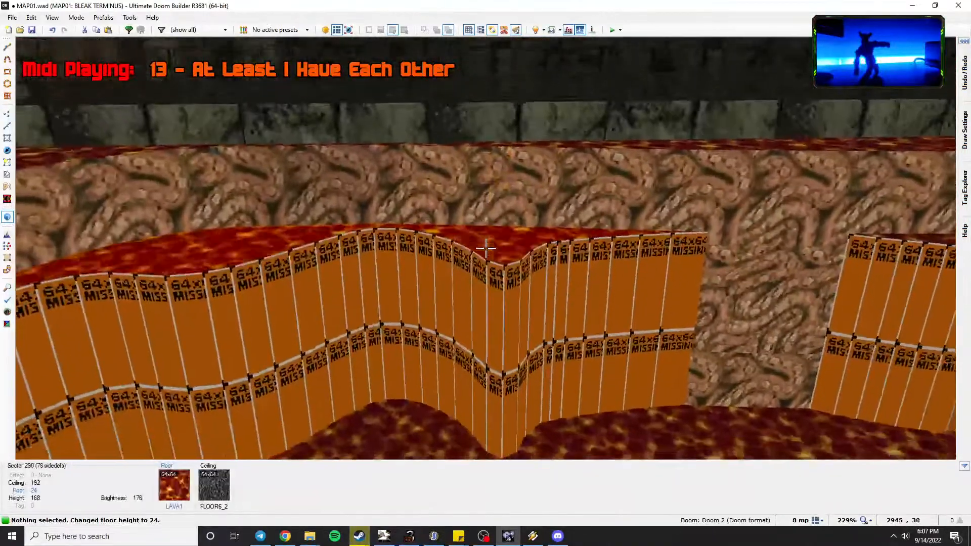
Raise the floor of the wavy eastern ledge with the pointed bump to 56.
{"action": "left_click", "coordinate": [486, 248]}
{"action": "scroll", "coordinate": [486, 248], "scroll_direction": "up", "scroll_amount": 4}
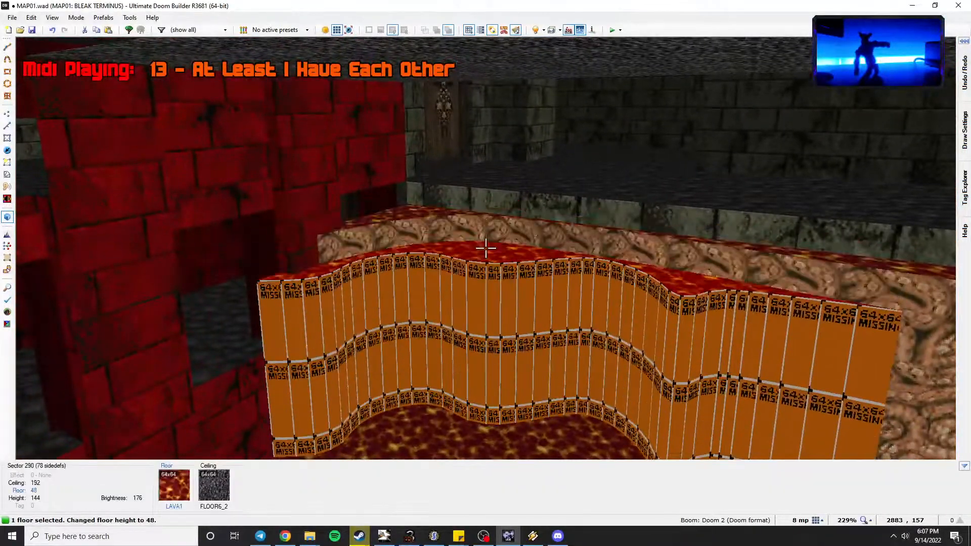
{"action": "key", "text": "c"}
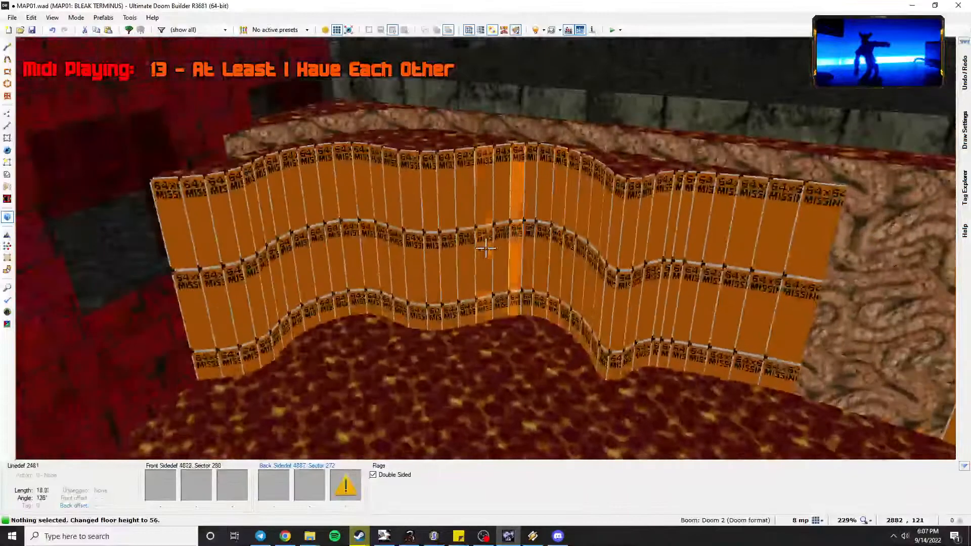
Set the lower texture of all 40 wall segments on the wavy eastern ledge to SKSNAKE2 and auto-align it horizontally.
{"action": "left_click", "coordinate": [485, 248], "text": "shift"}
{"action": "right_click", "coordinate": [486, 248]}
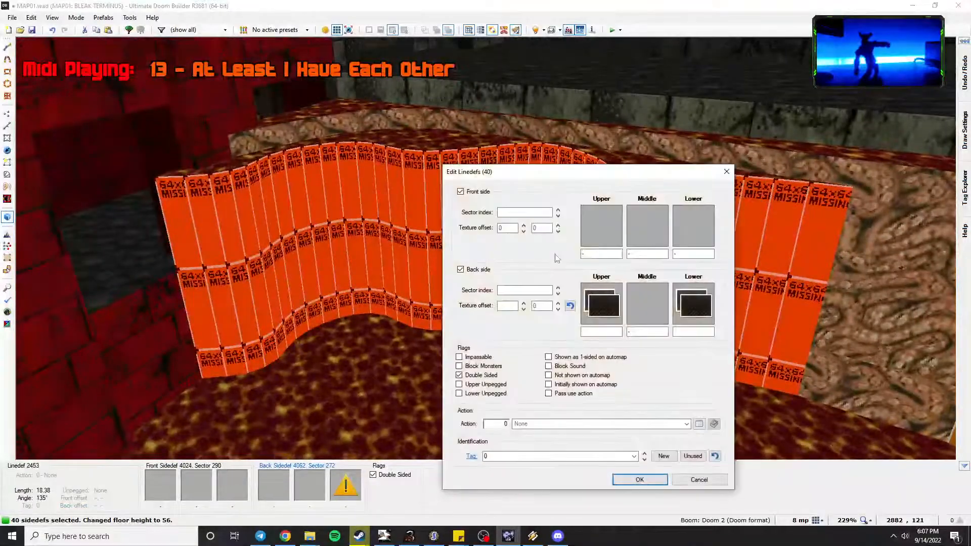
{"action": "left_click", "coordinate": [678, 301]}
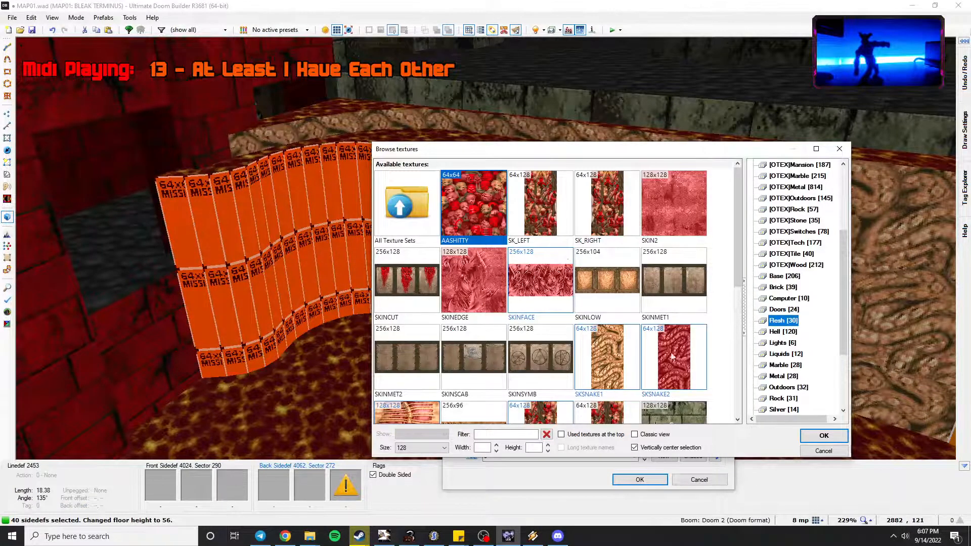
{"action": "double_click", "coordinate": [686, 359]}
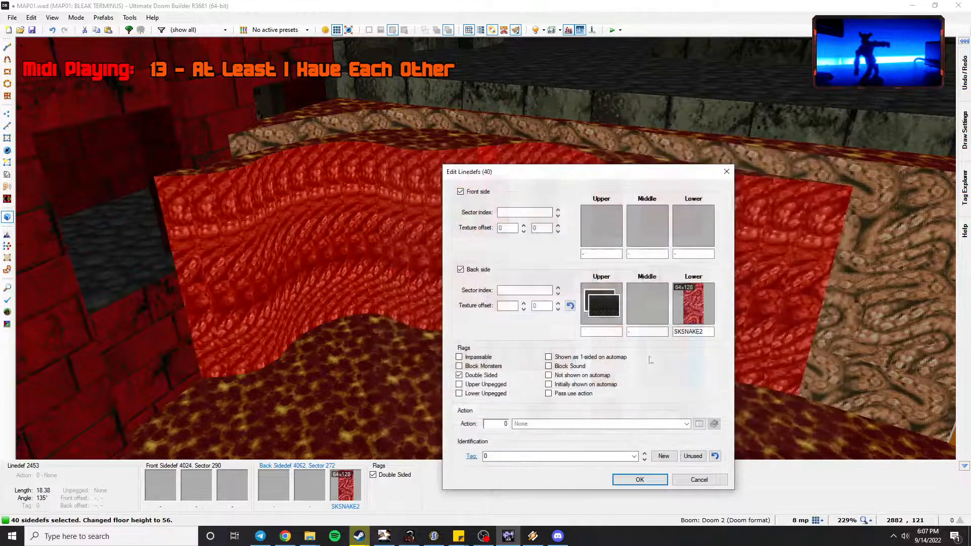
{"action": "left_click", "coordinate": [639, 479]}
{"action": "key", "text": "a"}
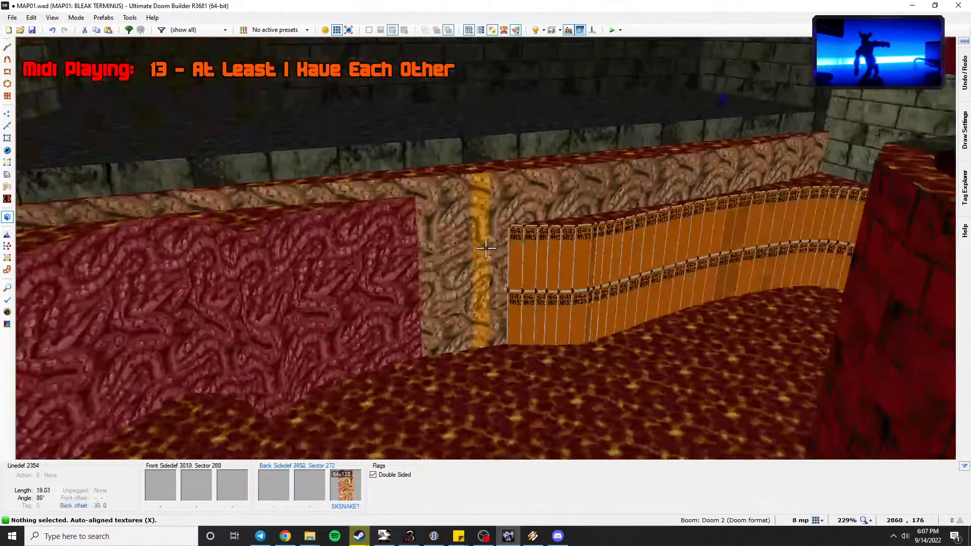
Copy the SKSNAKE2 texture, flood-fill it across the front walls of the western ledge, and auto-align it horizontally.
{"action": "key", "text": "ctrl+c"}
{"action": "key", "text": "ctrl+f"}
{"action": "key", "text": "a"}
{"action": "key", "text": "d"}
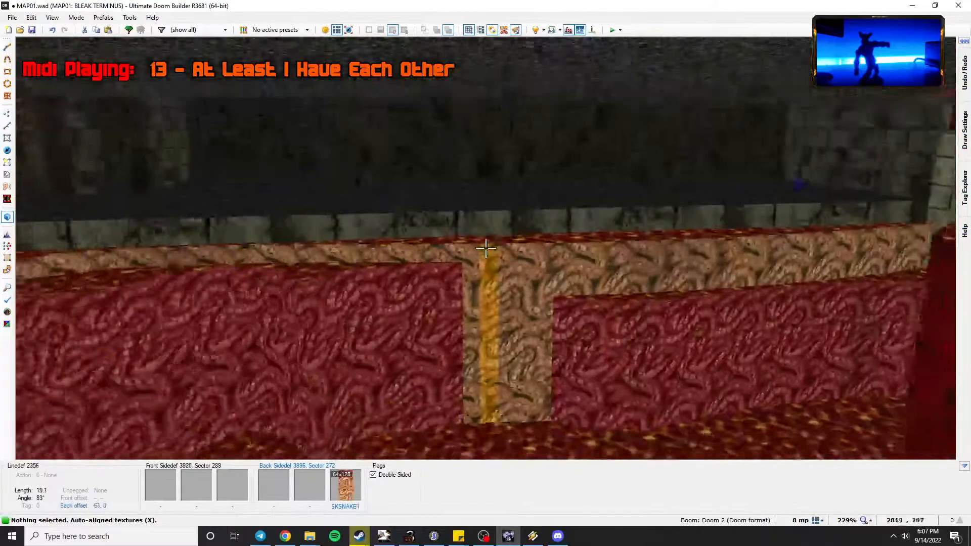
Set the floor flat of both the western and eastern front ledges to SFLR6_1.
{"action": "key", "text": "e"}
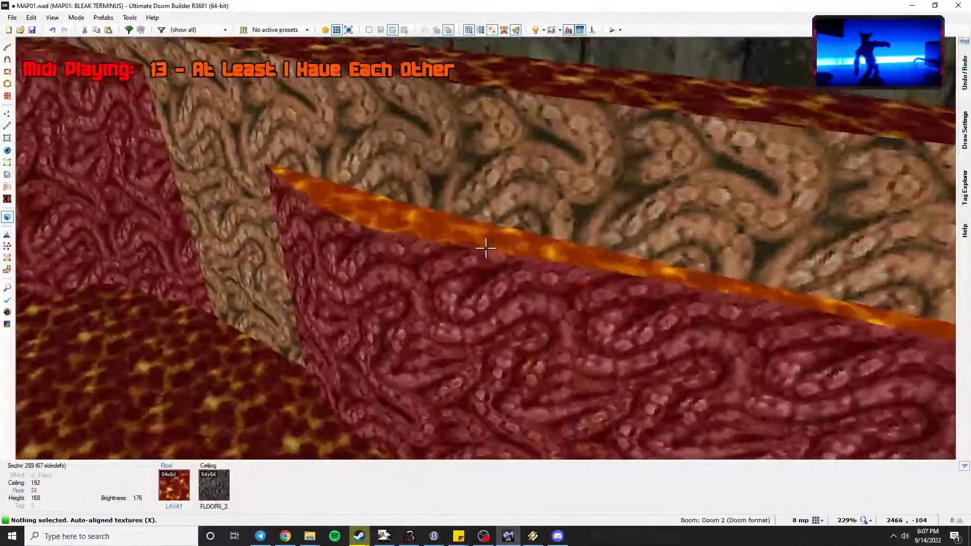
{"action": "left_click", "coordinate": [486, 249]}
{"action": "key", "text": "e"}
{"action": "left_click", "coordinate": [485, 249]}
{"action": "right_click", "coordinate": [486, 248]}
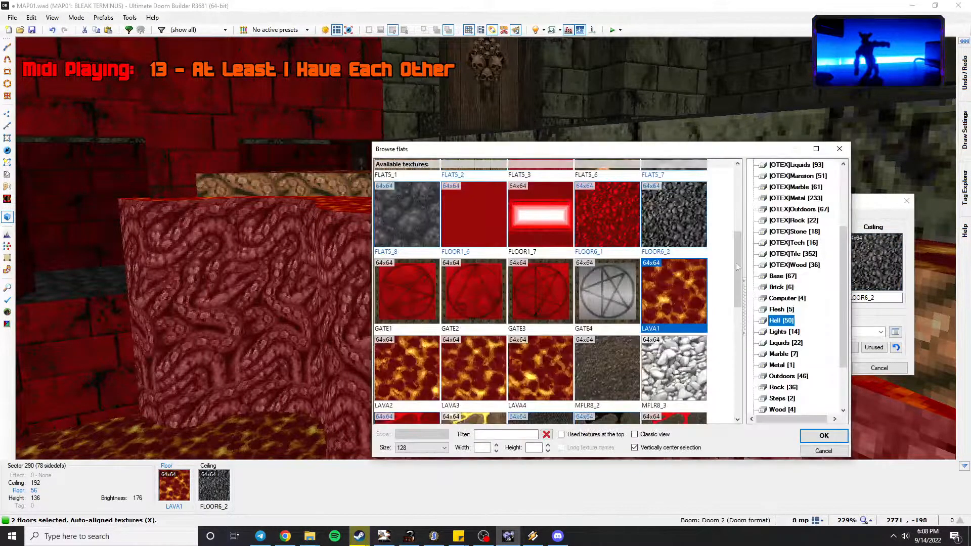
{"action": "left_click", "coordinate": [777, 310]}
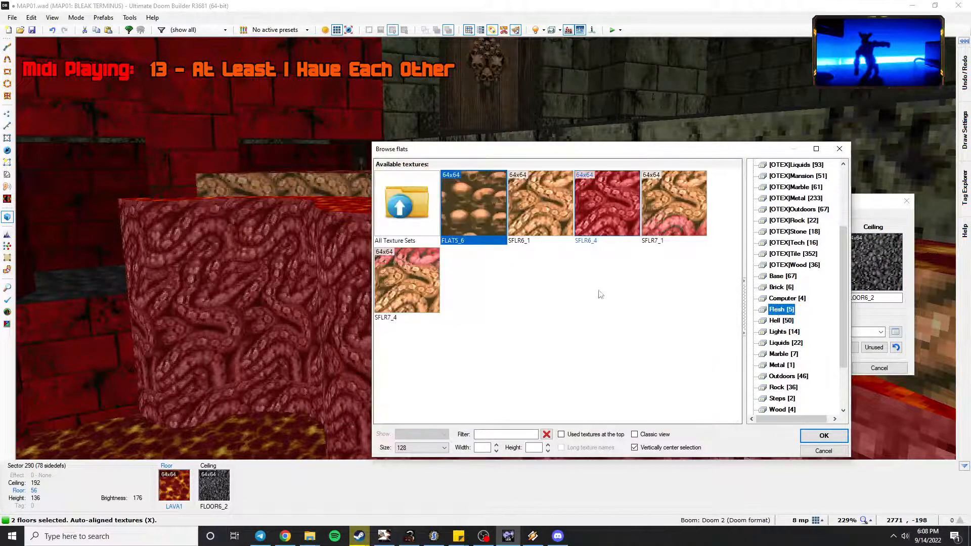
{"action": "double_click", "coordinate": [549, 208]}
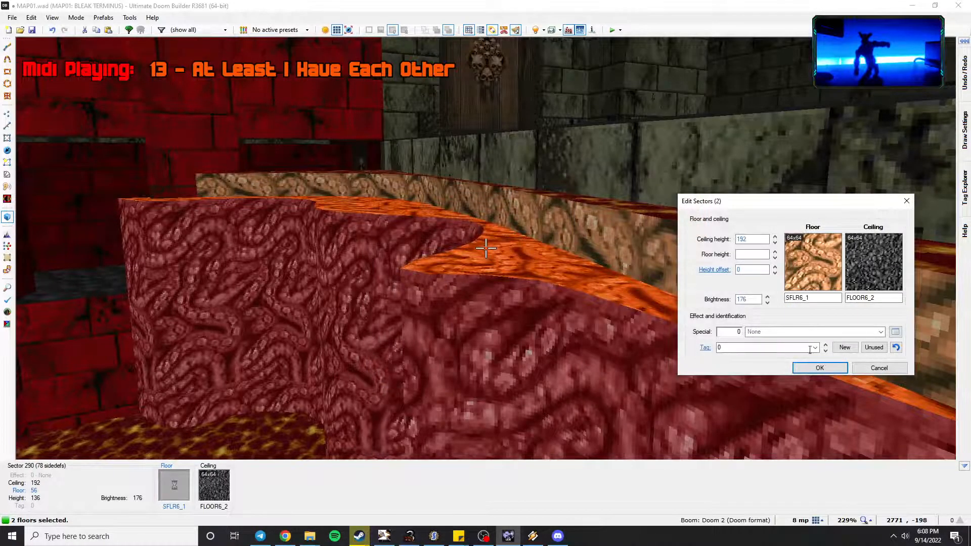
{"action": "key", "text": "c"}
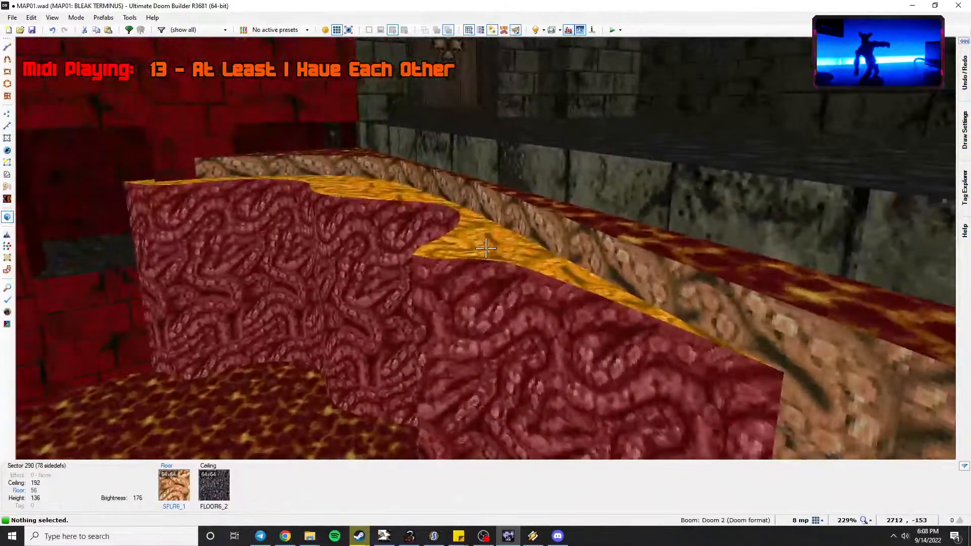
Try SFLR6_1 on the floor of the highest ledge behind the front ones, change it to SFLR6_4, and save the map.
{"action": "key", "text": "ctrl+c"}
{"action": "key", "text": "ctrl+v"}
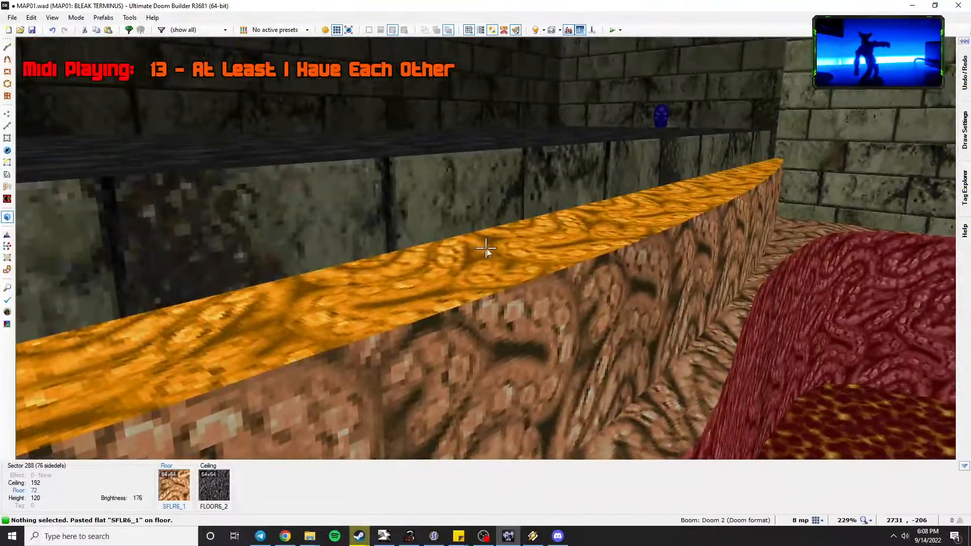
{"action": "right_click", "coordinate": [485, 248]}
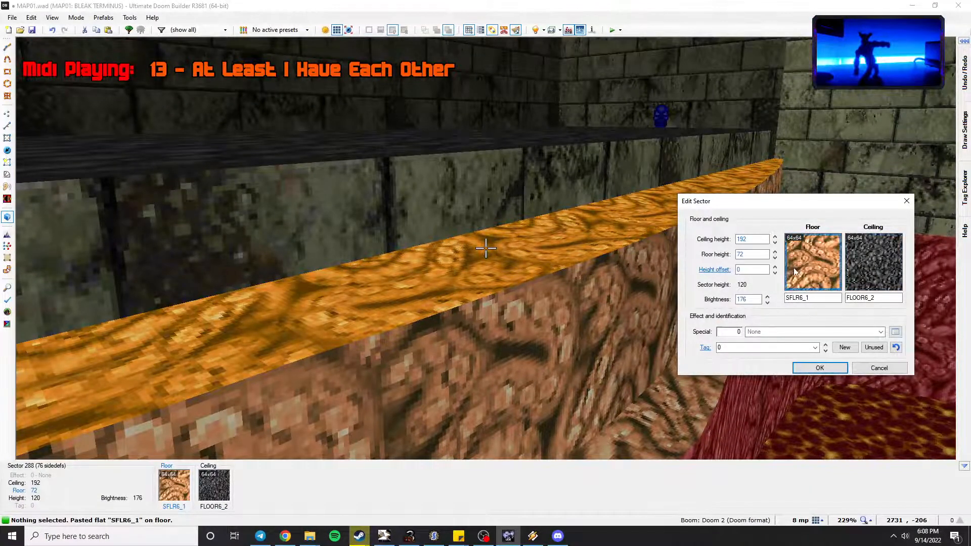
{"action": "left_click", "coordinate": [812, 262]}
{"action": "double_click", "coordinate": [589, 189]}
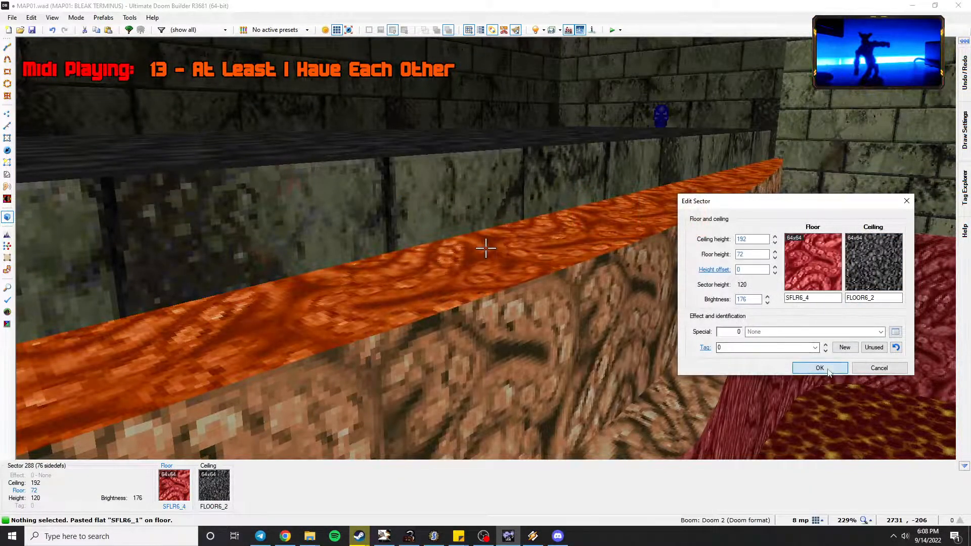
{"action": "key", "text": "Return"}
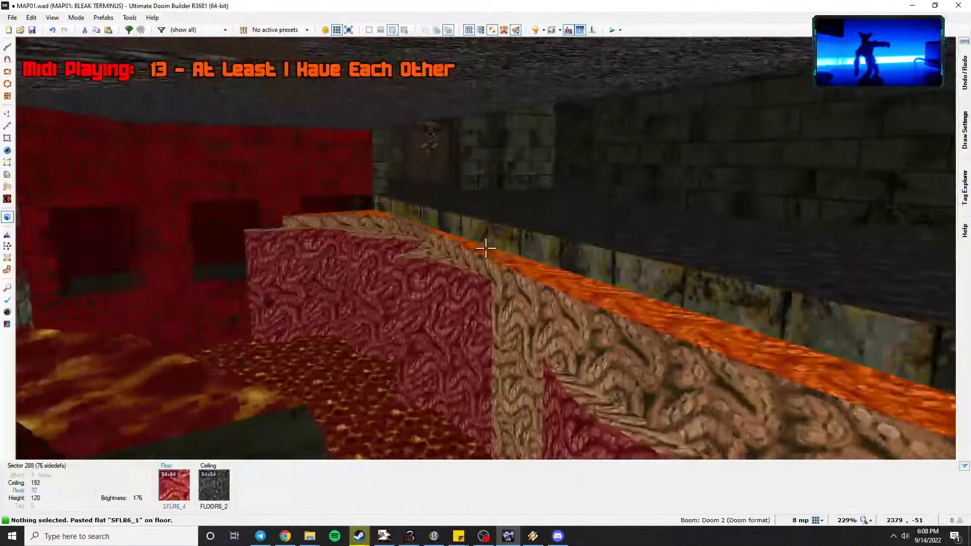
{"action": "key", "text": "ctrl+s"}
Examine the tiered flesh ledges from across the lava pool in 3D, and return to the 2D map.
{"action": "key", "text": "w"}
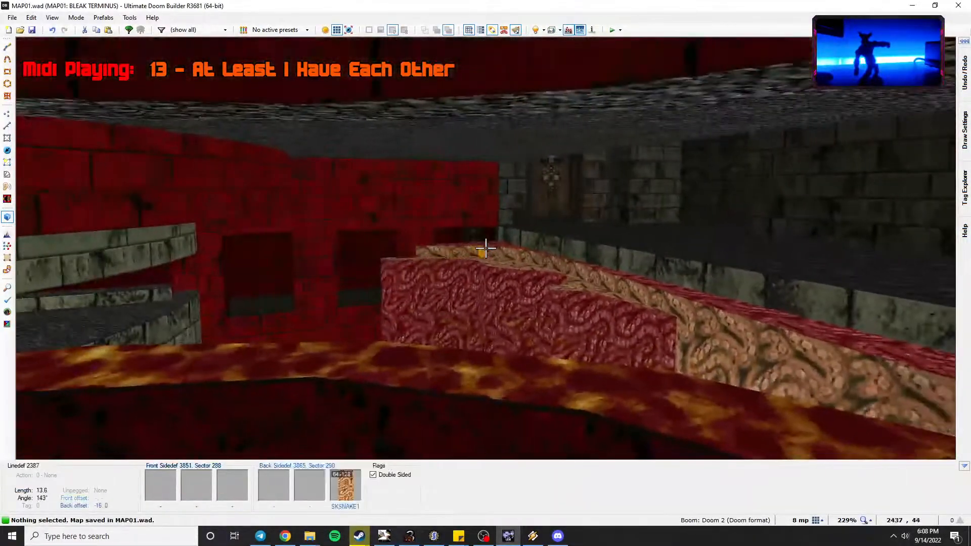
{"action": "key", "text": "a"}
{"action": "key", "text": "w"}
{"action": "key", "text": "s"}
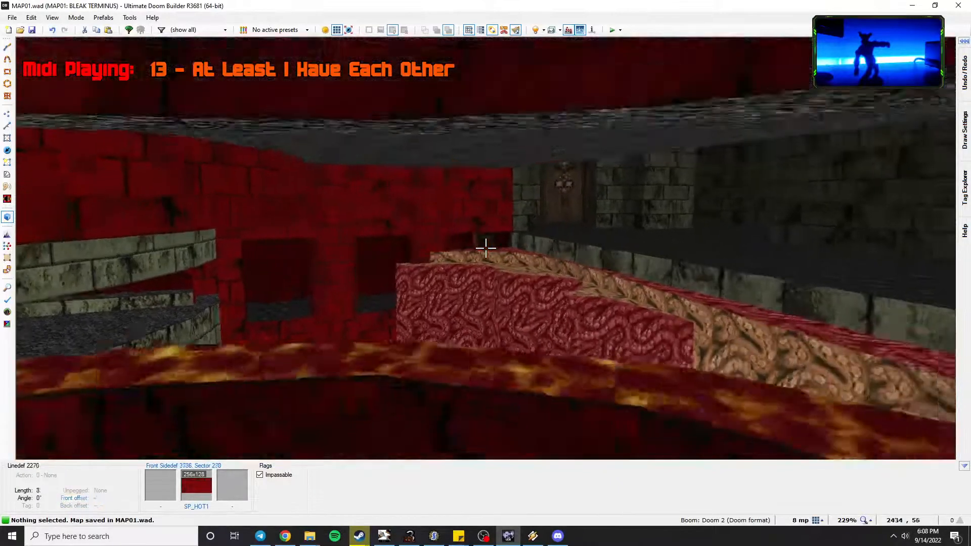
{"action": "key", "text": "w"}
{"action": "key", "text": "q"}
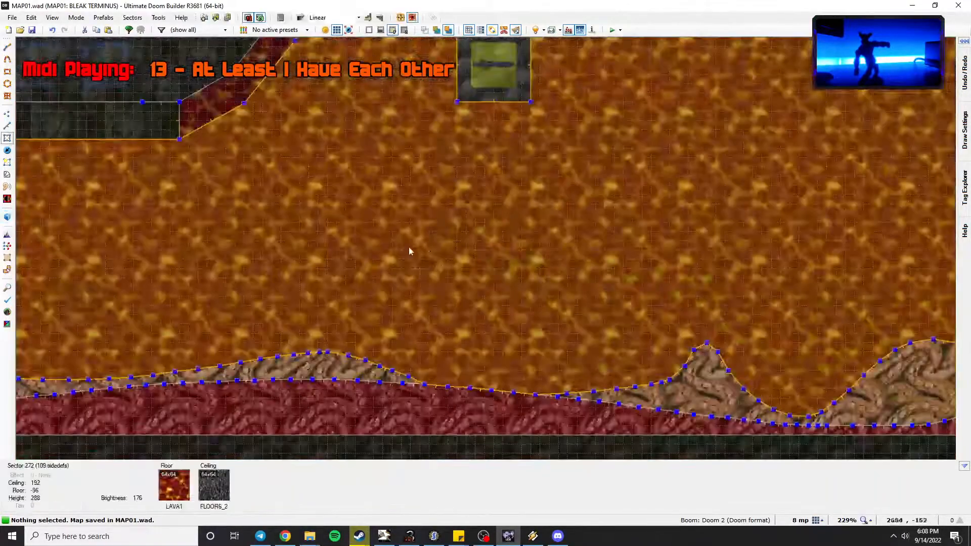
{"action": "scroll", "coordinate": [347, 238], "scroll_direction": "down", "scroll_amount": 2}
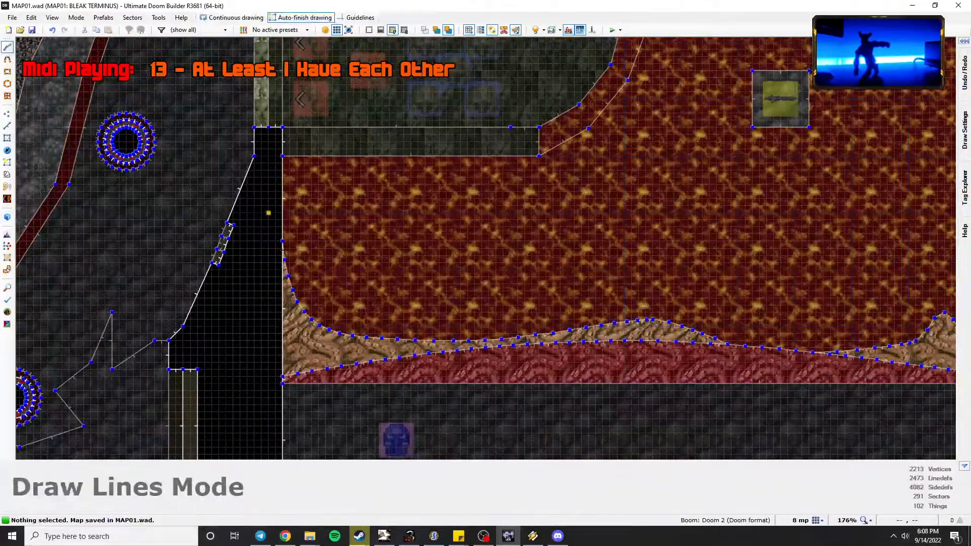
{"action": "middle_click_drag", "start_coordinate": [269, 212], "coordinate": [190, 168]}
{"action": "left_click", "coordinate": [204, 167]}
{"action": "left_click", "coordinate": [268, 168]}
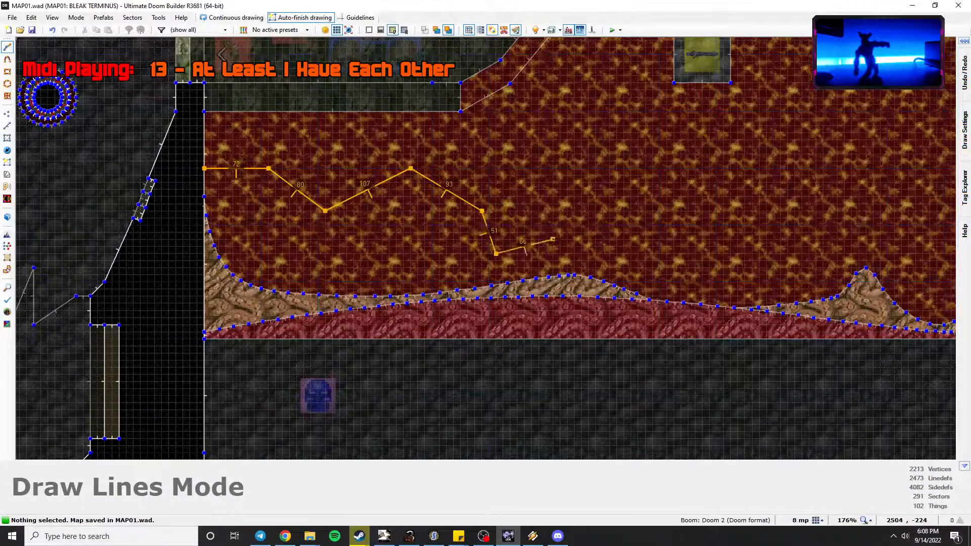
{"action": "key", "text": "Escape"}
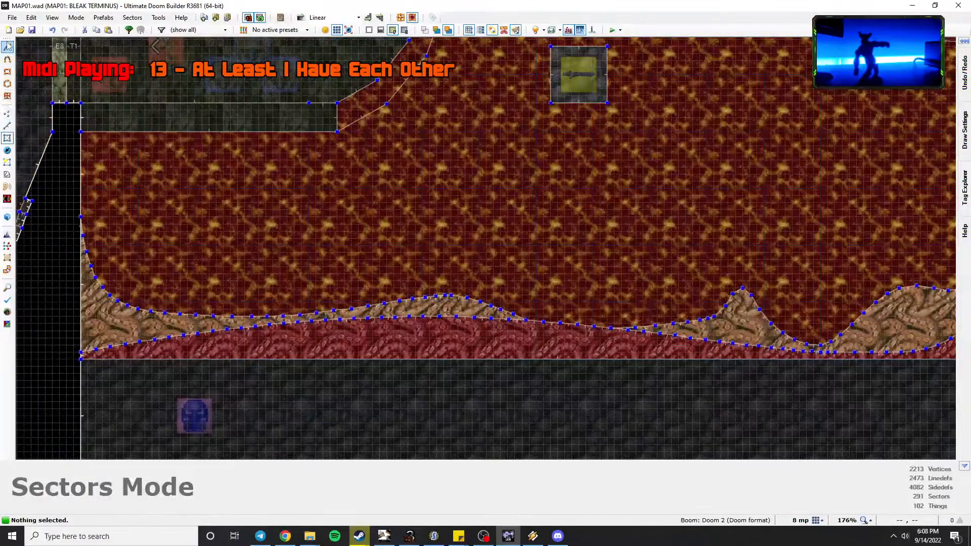
Draw a wavy curve with segment length 16 across the lava pool from the west wall to the west face of the more northern east-side pillar.
{"action": "left_click", "coordinate": [8, 59]}
{"action": "left_click", "coordinate": [81, 167]}
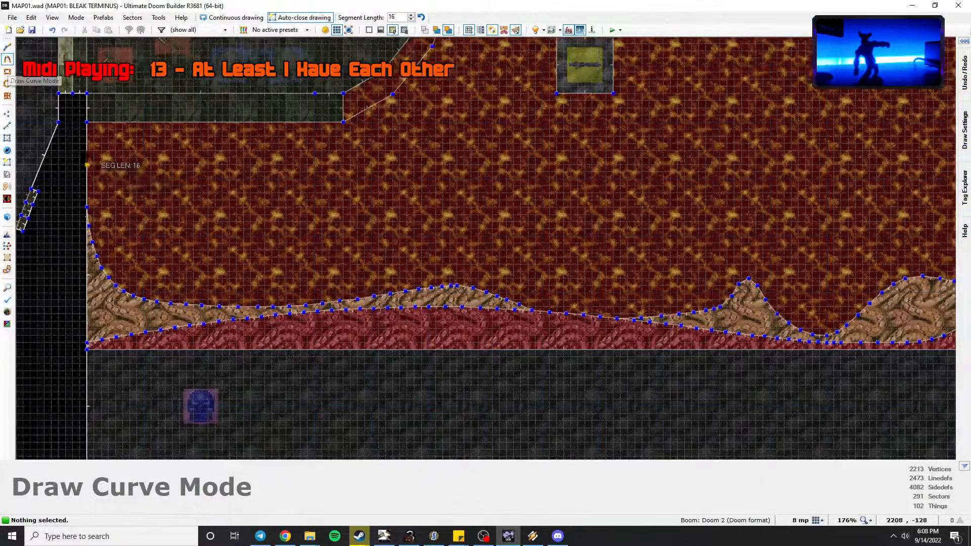
{"action": "middle_click_drag", "start_coordinate": [505, 192], "coordinate": [433, 181]}
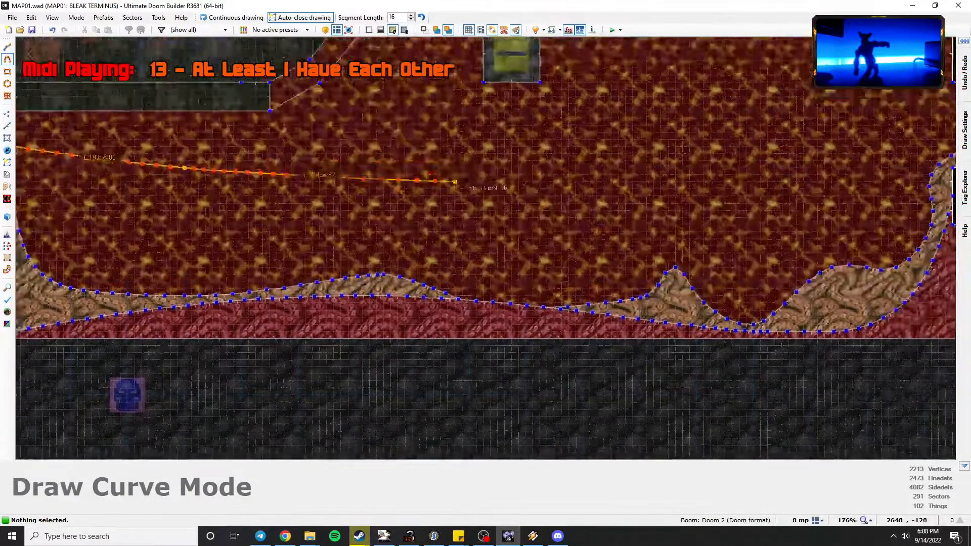
{"action": "left_click", "coordinate": [261, 231]}
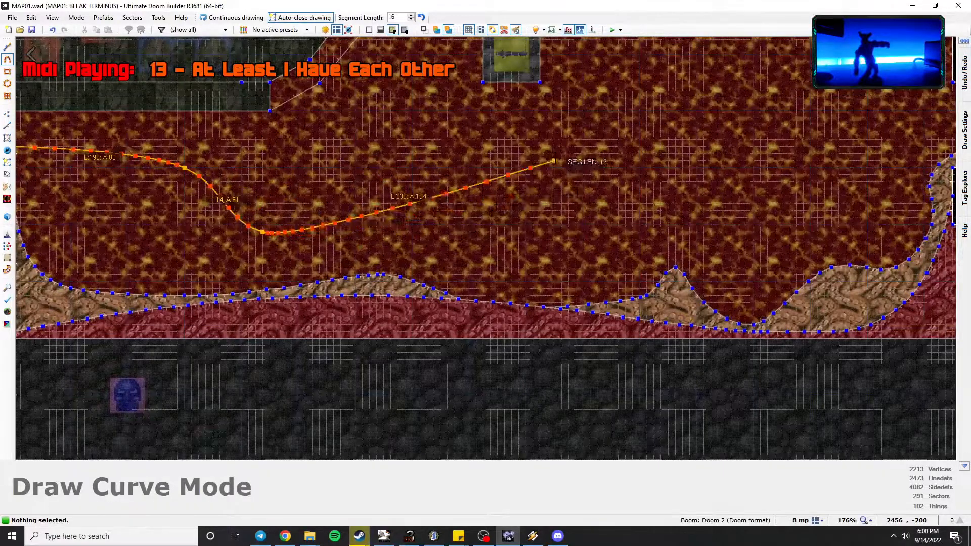
{"action": "left_click", "coordinate": [519, 154]}
{"action": "left_click", "coordinate": [781, 182]}
{"action": "middle_click_drag", "start_coordinate": [781, 181], "coordinate": [512, 206]}
{"action": "left_click", "coordinate": [626, 149]}
{"action": "middle_click_drag", "start_coordinate": [626, 149], "coordinate": [572, 242]}
{"action": "left_click", "coordinate": [629, 178]}
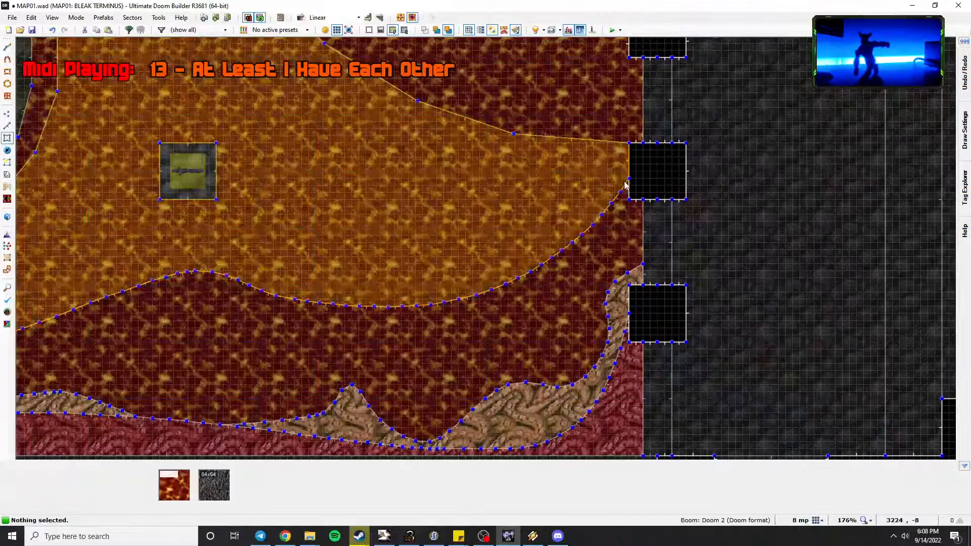
Set the floor flat of the new pool sector between the curve and the flesh ledges to BLOOD1.
{"action": "key", "text": "q"}
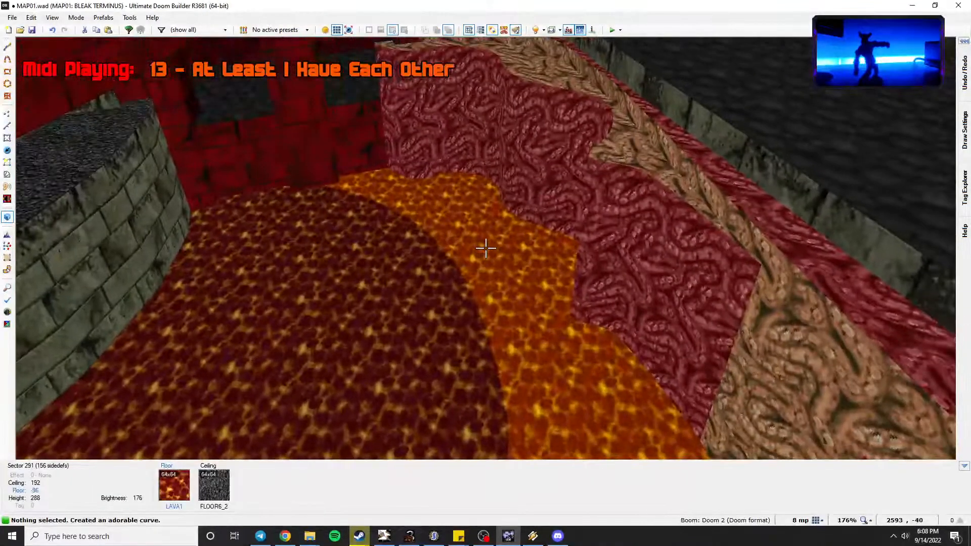
{"action": "right_click", "coordinate": [485, 248]}
{"action": "left_click", "coordinate": [808, 254]}
{"action": "scroll", "coordinate": [633, 312], "scroll_direction": "down", "scroll_amount": 1}
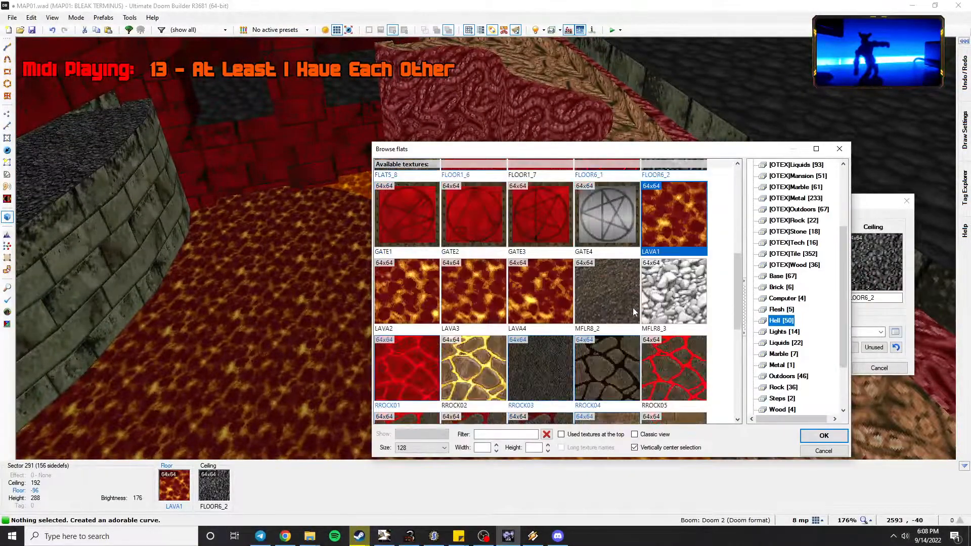
{"action": "scroll", "coordinate": [582, 321], "scroll_direction": "down", "scroll_amount": 4}
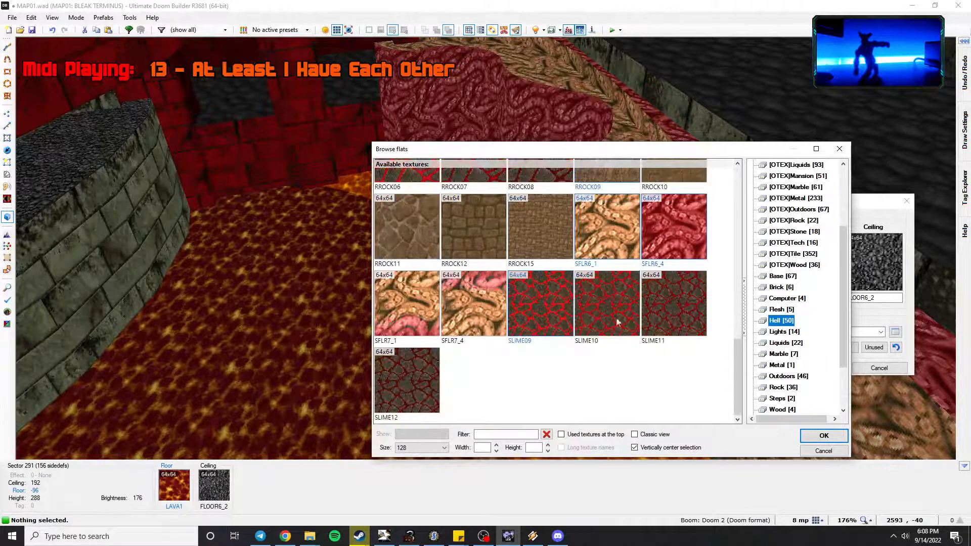
{"action": "double_click", "coordinate": [478, 215]}
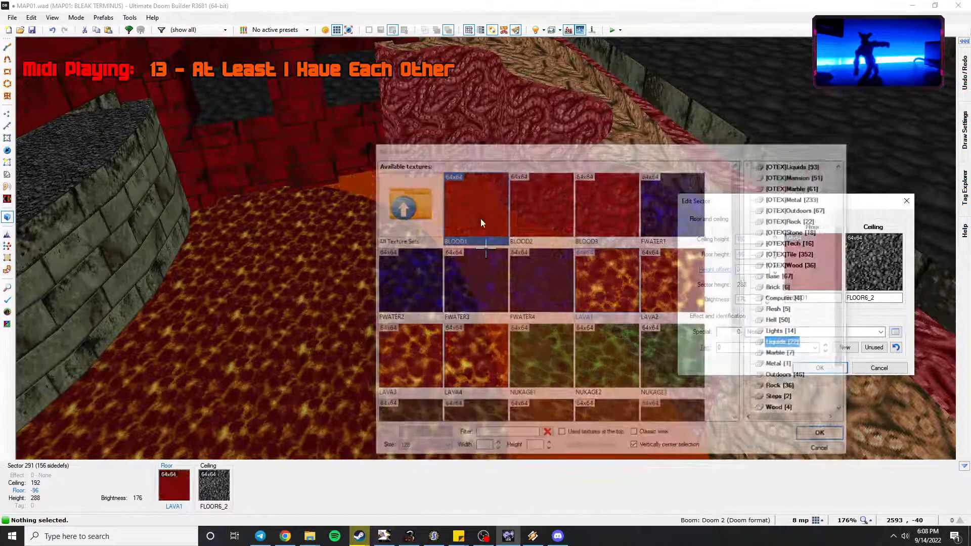
{"action": "left_click", "coordinate": [818, 368]}
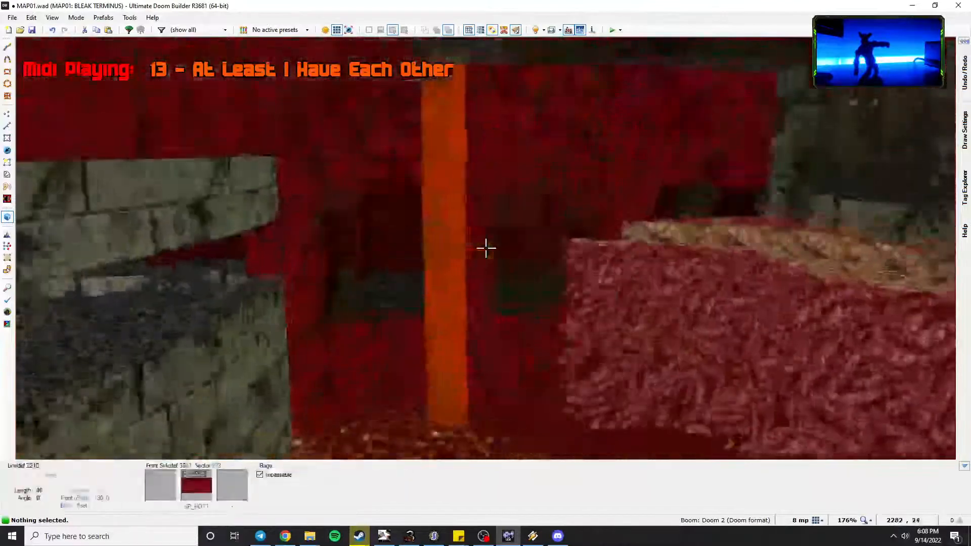
Look over the blood area beside the flesh ledges in 3D and save the map.
{"action": "key", "text": "w"}
{"action": "key", "text": "a"}
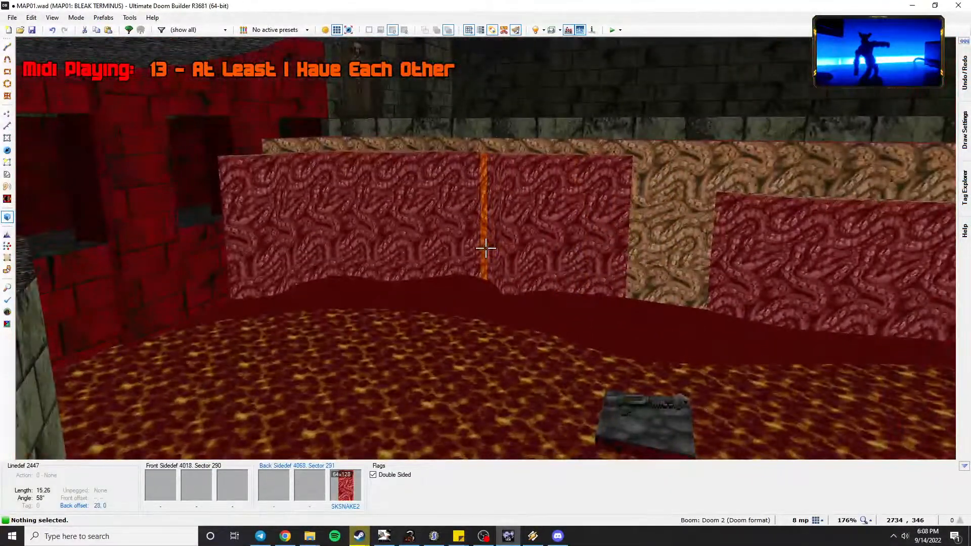
{"action": "key", "text": "s"}
{"action": "key", "text": "w"}
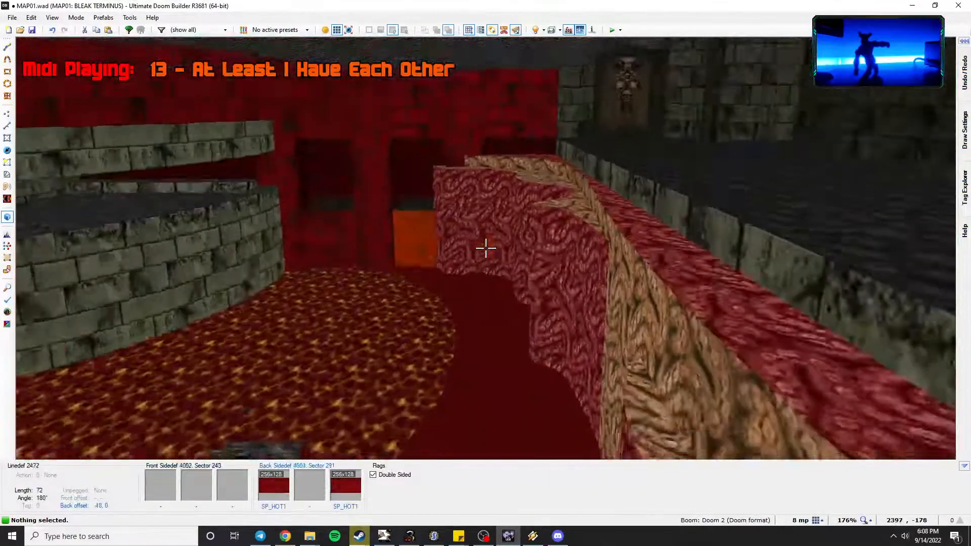
{"action": "key", "text": "ctrl+s"}
Examine the flesh ledges, blood area and stone walkway behind them from several sides in 3D, and return to the 2D map.
{"action": "key", "text": "w"}
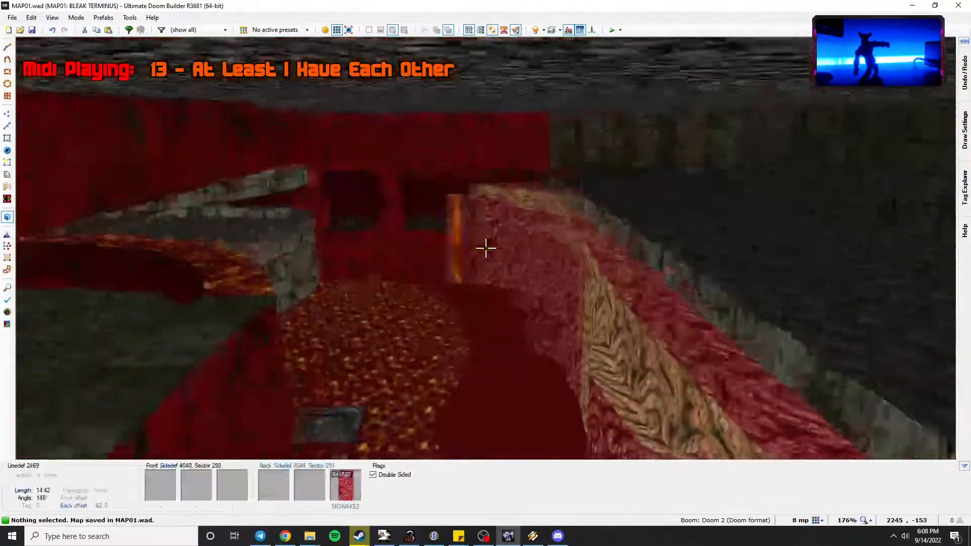
{"action": "key", "text": "w"}
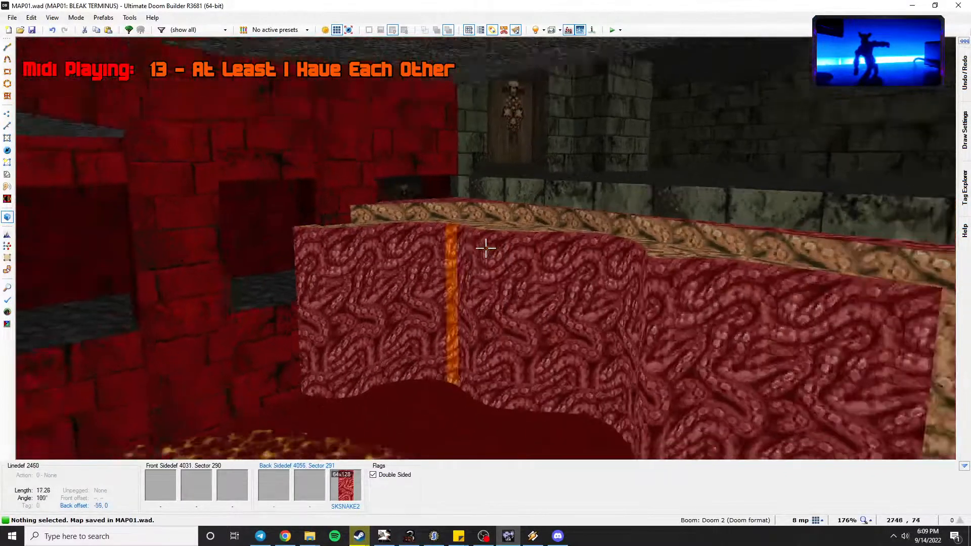
{"action": "key", "text": "s"}
{"action": "key", "text": "w"}
{"action": "key", "text": "d"}
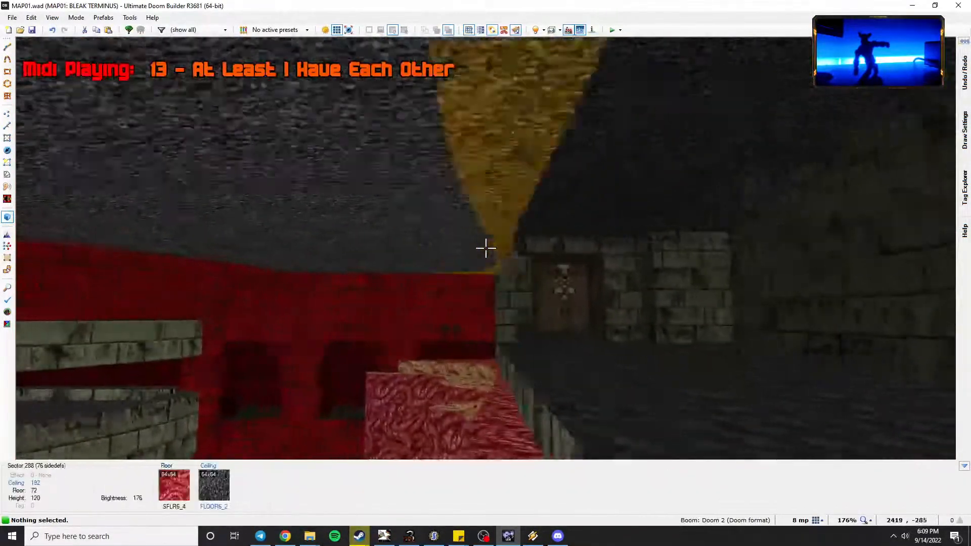
{"action": "key", "text": "s"}
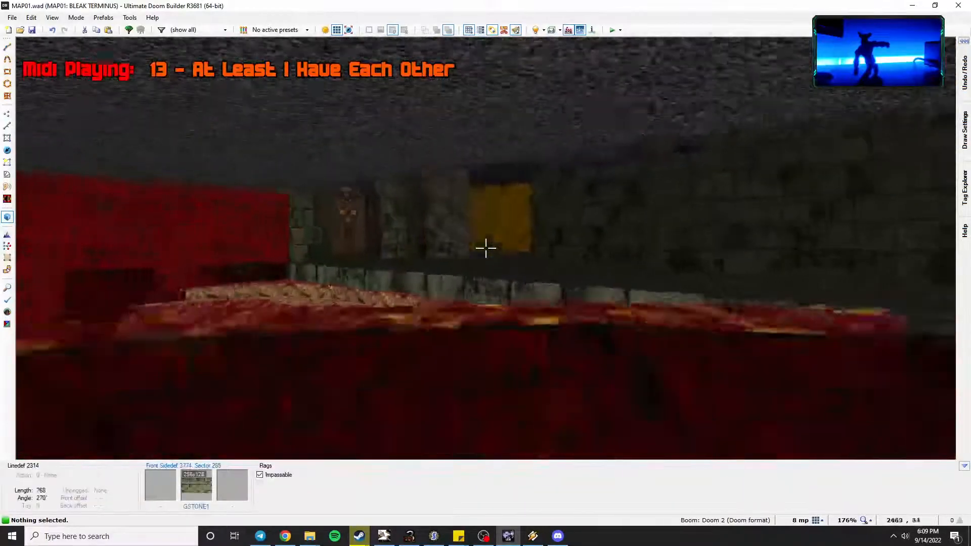
{"action": "key", "text": "w"}
{"action": "key", "text": "w"}
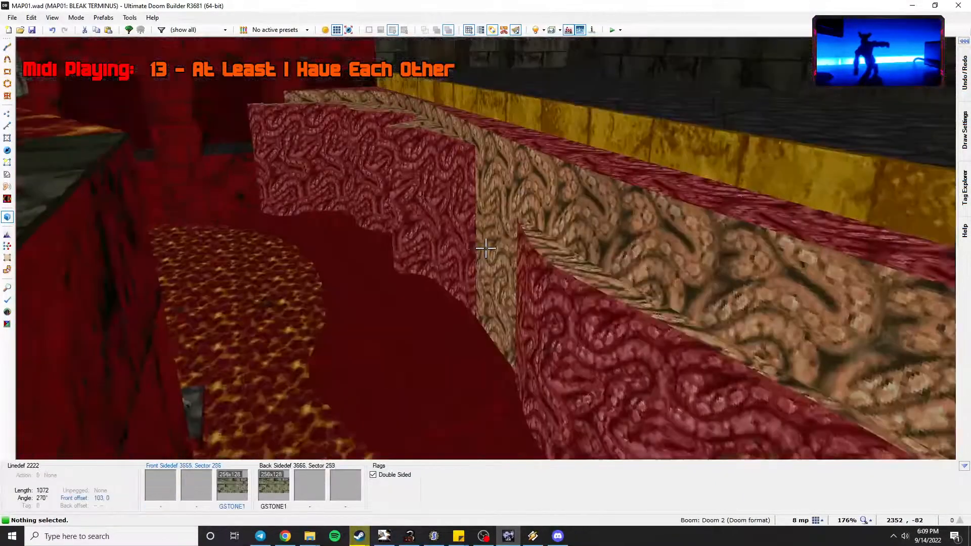
{"action": "key", "text": "s"}
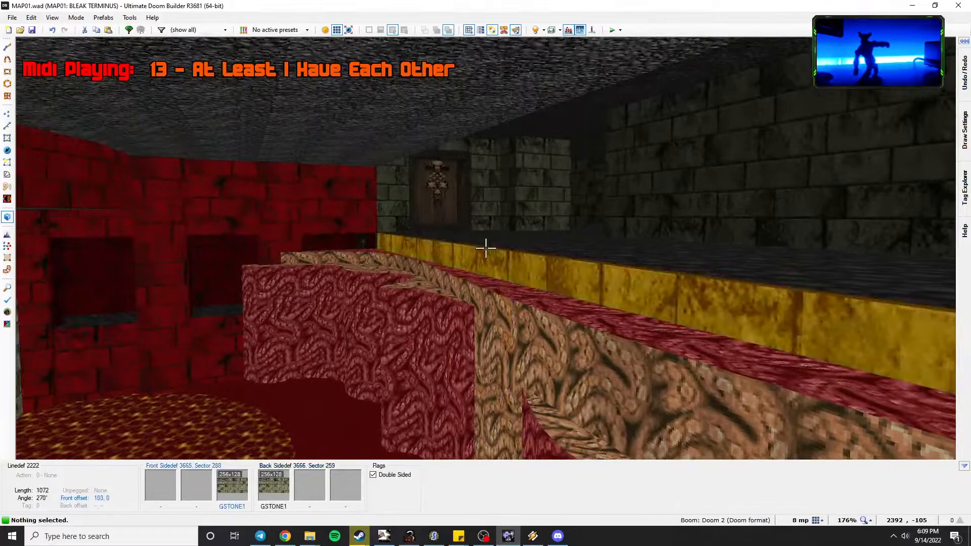
{"action": "key", "text": "q"}
{"action": "key", "text": "space"}
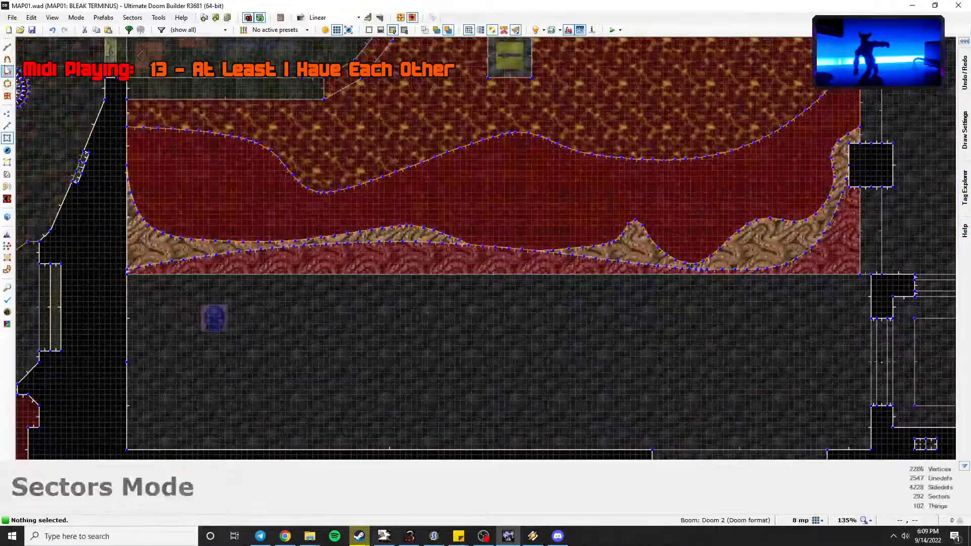
{"action": "left_click", "coordinate": [7, 47]}
{"action": "key", "text": "space"}
{"action": "scroll", "coordinate": [349, 236], "scroll_direction": "up", "scroll_amount": 1}
{"action": "key", "text": "space"}
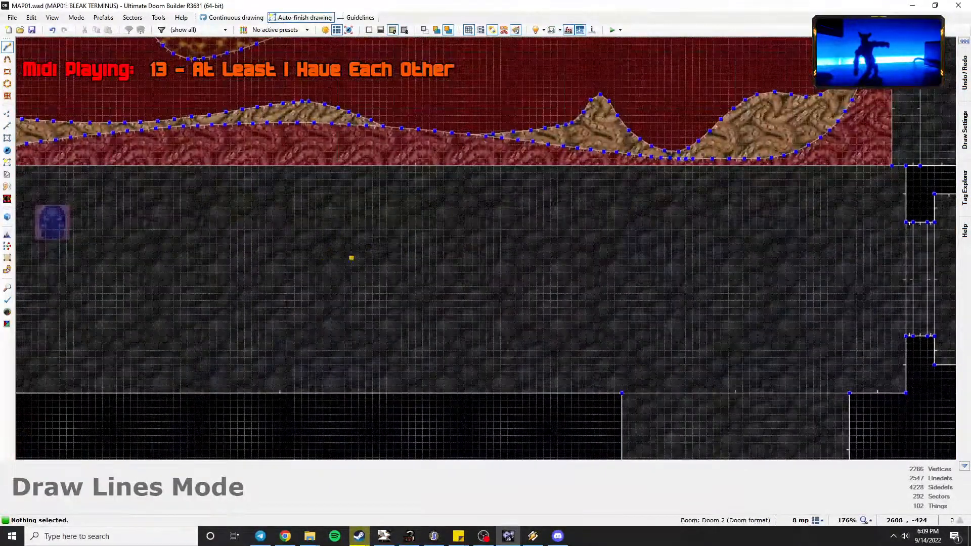
{"action": "scroll", "coordinate": [316, 249], "scroll_direction": "up", "scroll_amount": 1}
{"action": "key", "text": "Escape"}
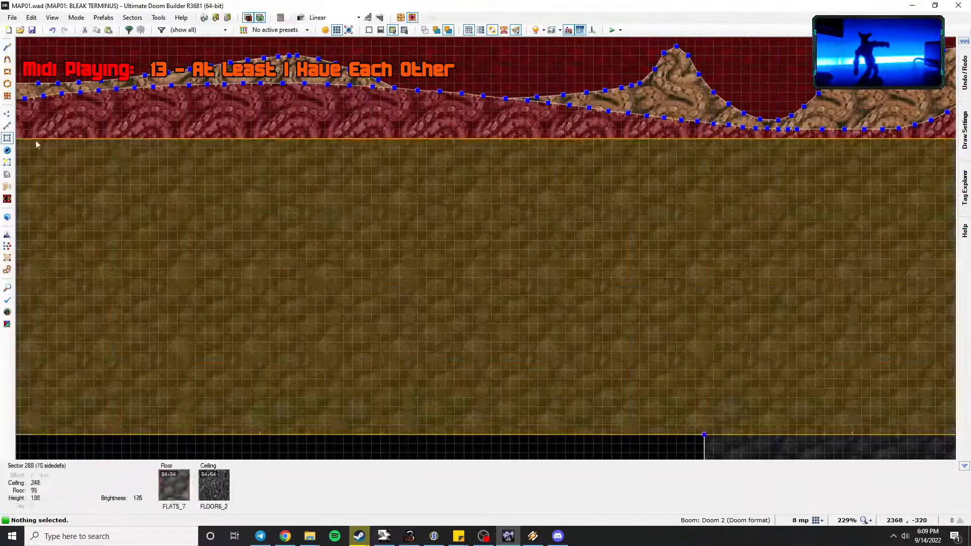
{"action": "left_click", "coordinate": [7, 84]}
{"action": "key", "text": "Escape"}
Draw a closed heart-shaped curve with segment length 16 on the dark stone floor south of the flesh ledges.
{"action": "left_click", "coordinate": [7, 59]}
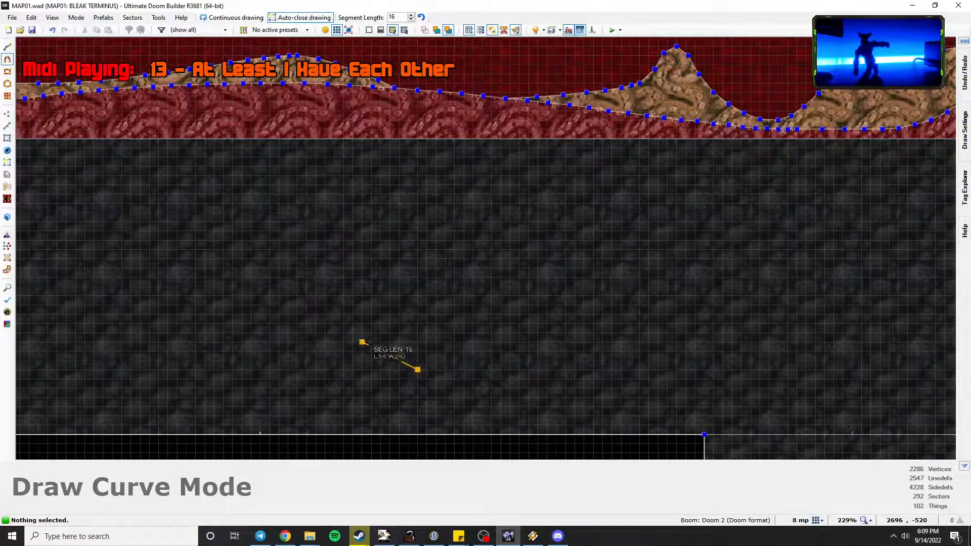
{"action": "left_click", "coordinate": [381, 231]}
{"action": "left_click", "coordinate": [455, 258]}
{"action": "left_click", "coordinate": [519, 231]}
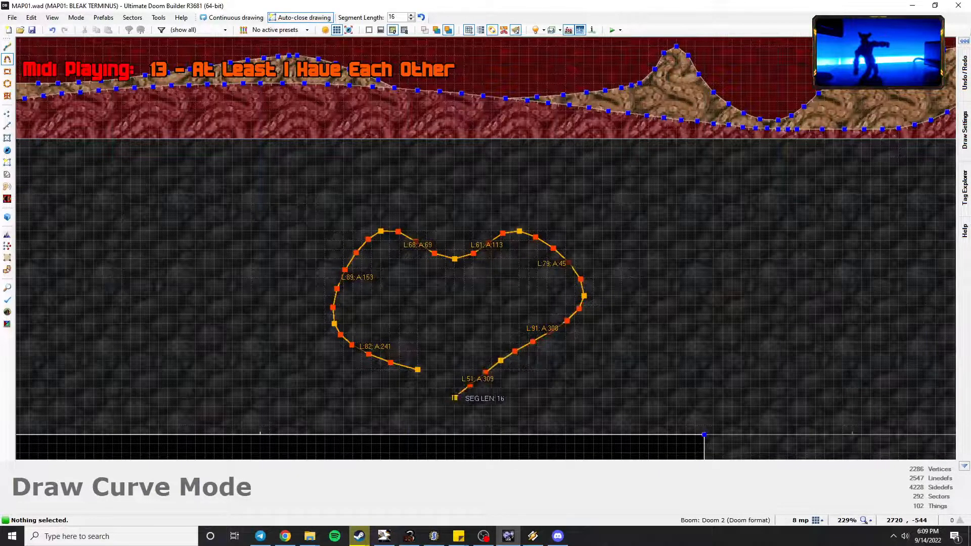
{"action": "left_click", "coordinate": [423, 372]}
{"action": "scroll", "coordinate": [456, 310], "scroll_direction": "down", "scroll_amount": 3}
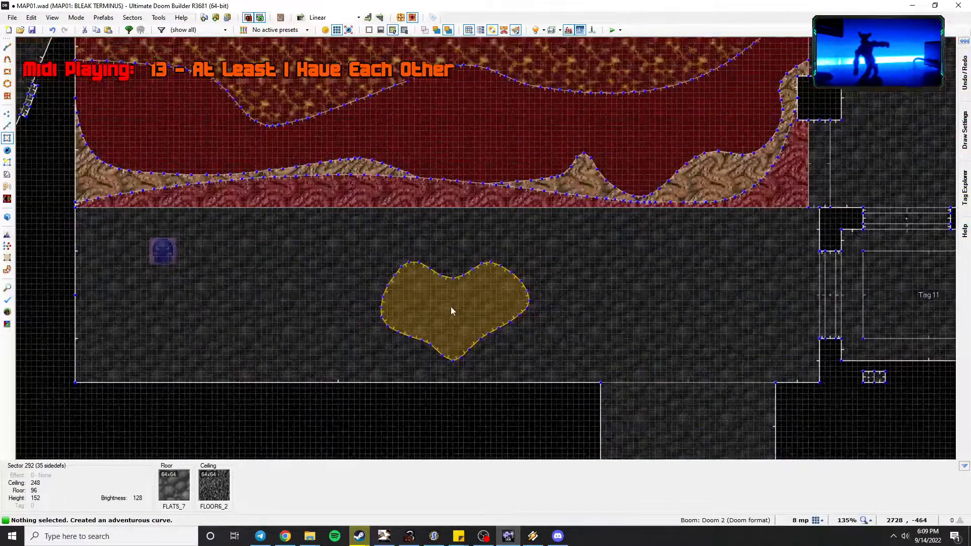
Move the heart-shaped sector north so it straddles the middle of the flesh ledges, and check it in 3D.
{"action": "left_click_drag", "start_coordinate": [443, 320], "coordinate": [454, 205]}
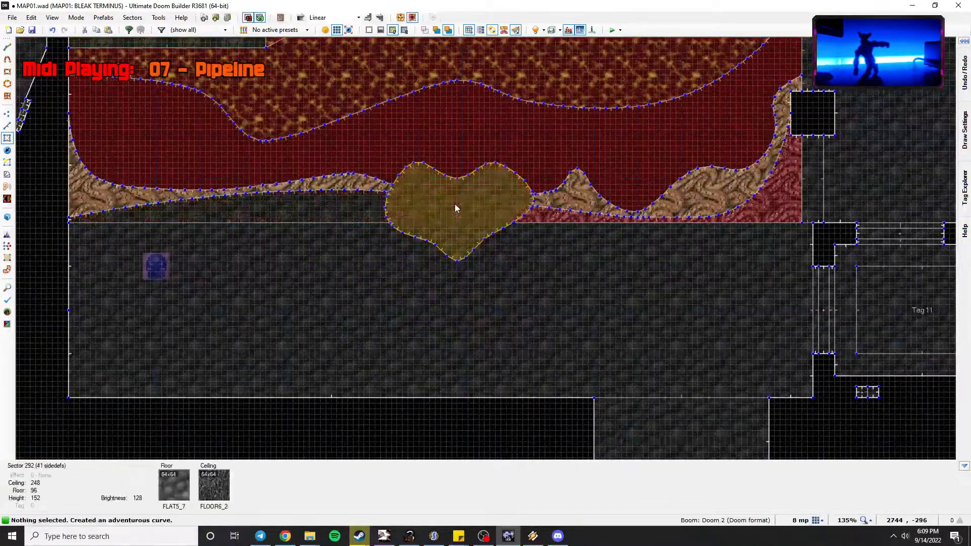
{"action": "scroll", "coordinate": [454, 204], "scroll_direction": "up", "scroll_amount": 3}
{"action": "key", "text": "w"}
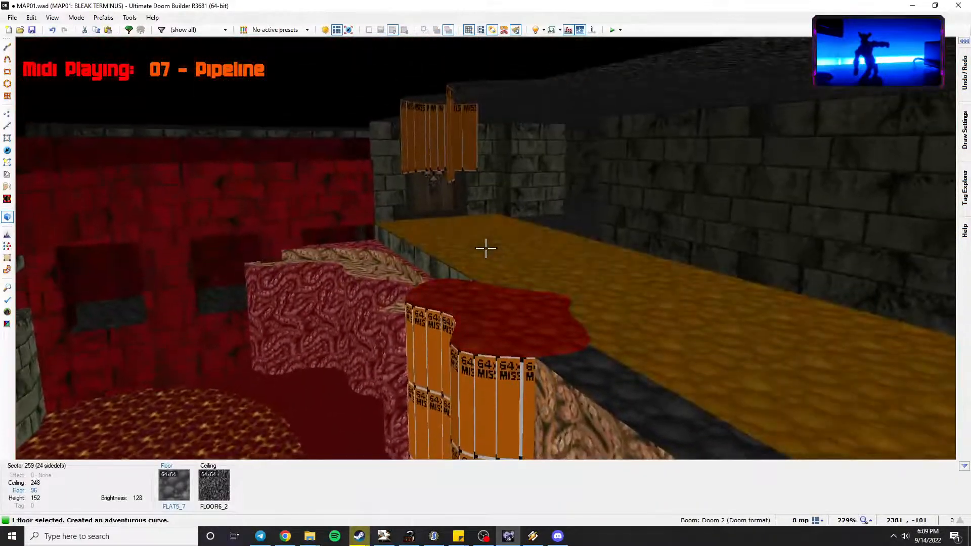
{"action": "key", "text": "w"}
Delete the heart-shaped sector so its area becomes a solid void pillar.
{"action": "middle_click_drag", "start_coordinate": [590, 264], "coordinate": [329, 213]}
{"action": "middle_click_drag", "start_coordinate": [634, 423], "coordinate": [513, 273]}
{"action": "key", "text": "Delete"}
{"action": "scroll", "coordinate": [412, 256], "scroll_direction": "up", "scroll_amount": 2}
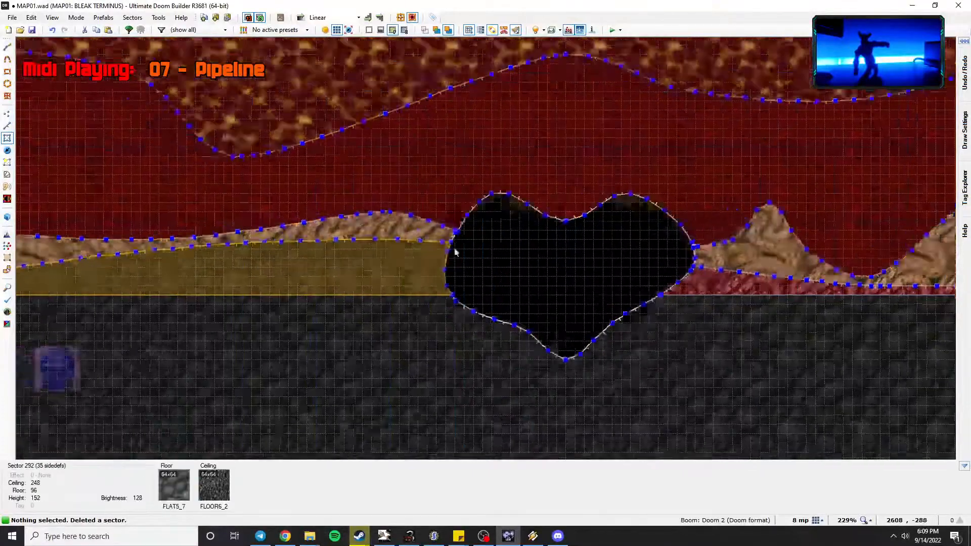
Copy the SFLR6_4 flat to the floor of the highest ledge west of the void pillar and lower that floor to 72.
{"action": "key", "text": "w"}
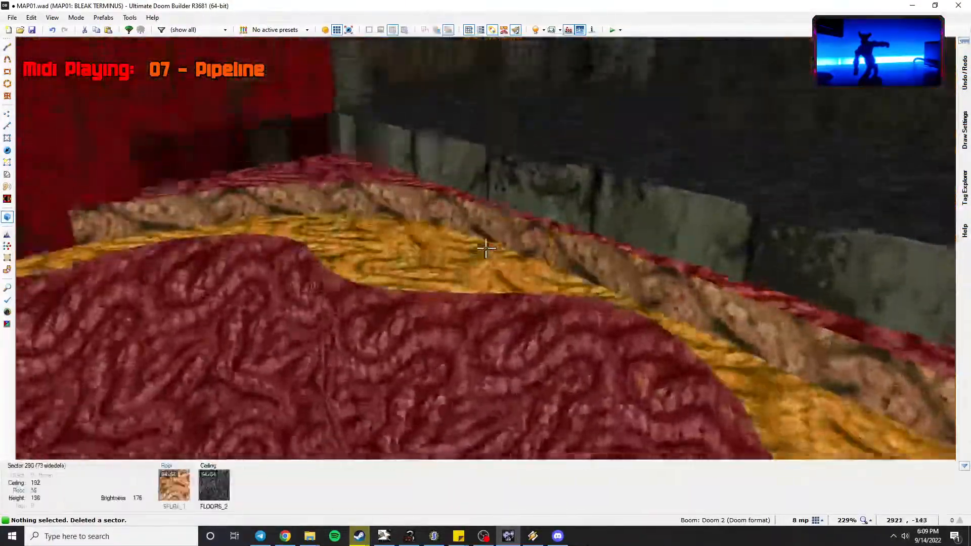
{"action": "key", "text": "ctrl+c"}
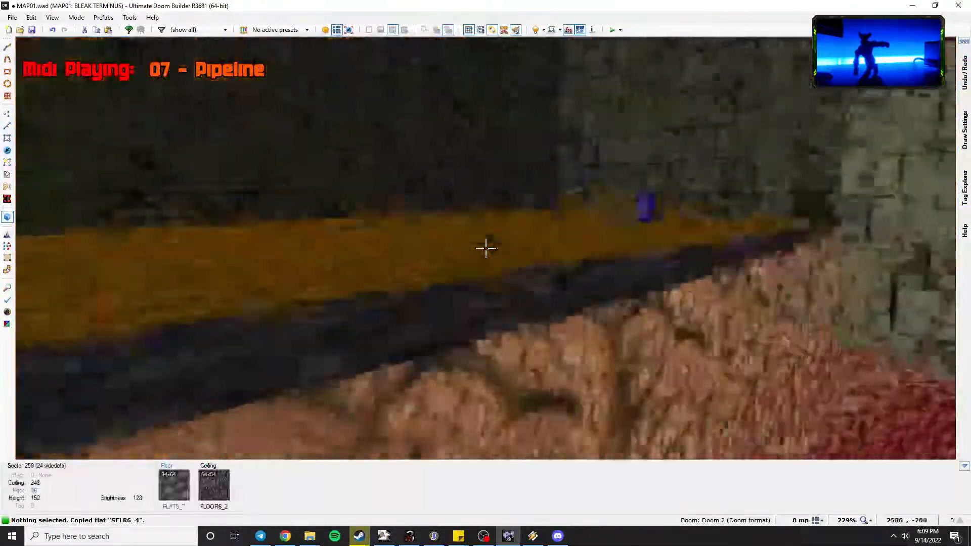
{"action": "key", "text": "ctrl+v"}
{"action": "scroll", "coordinate": [486, 248], "scroll_direction": "down", "scroll_amount": 2}
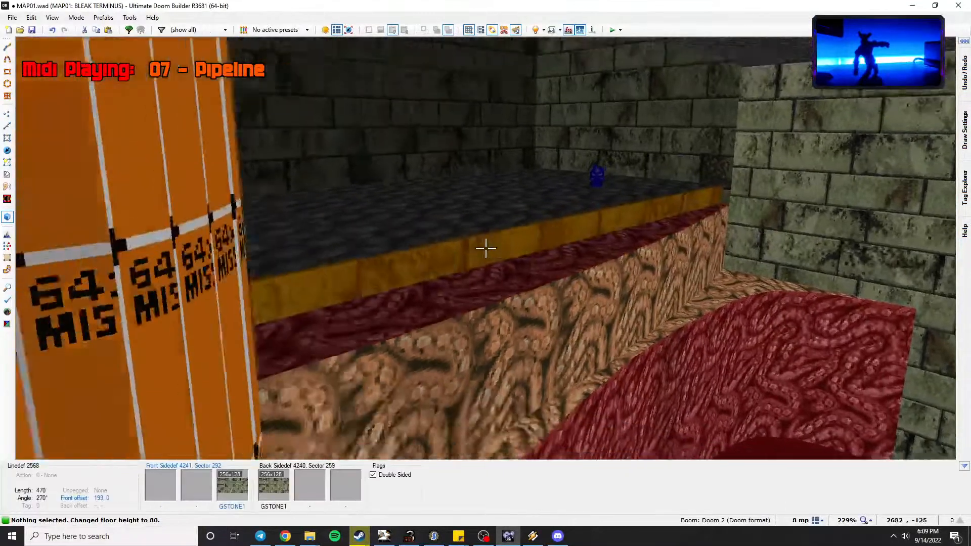
{"action": "scroll", "coordinate": [485, 248], "scroll_direction": "down", "scroll_amount": 1}
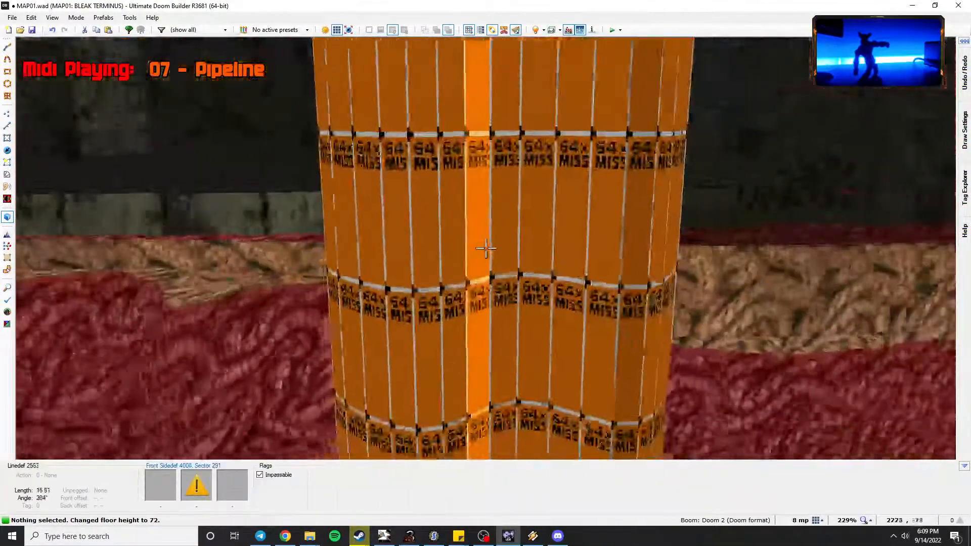
Set the middle texture of the void pillar's walls to SKSPINE1, auto-align the textures horizontally, and save the map.
{"action": "left_click", "coordinate": [485, 248], "text": "shift"}
{"action": "middle_click", "coordinate": [485, 248]}
{"action": "left_click", "coordinate": [644, 227]}
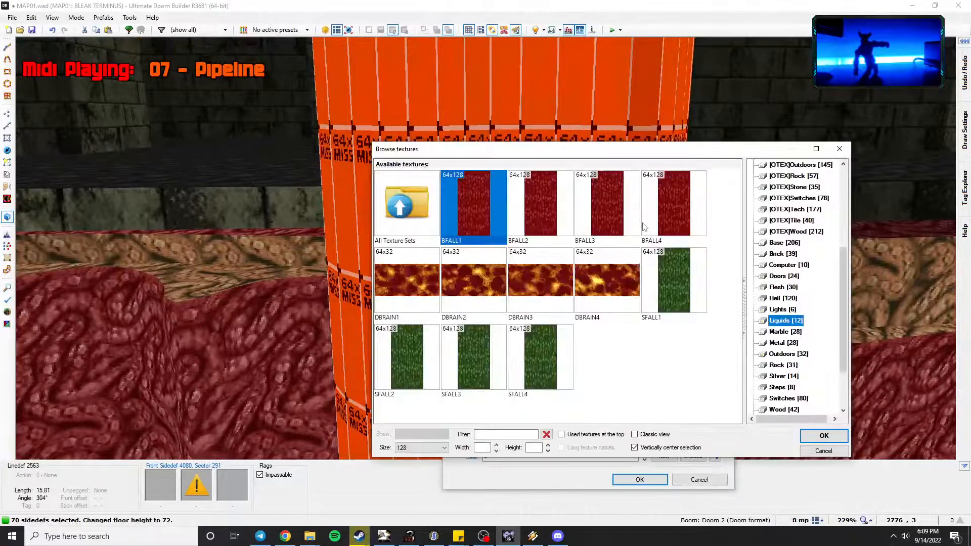
{"action": "scroll", "coordinate": [470, 303], "scroll_direction": "down", "scroll_amount": 2}
{"action": "scroll", "coordinate": [455, 301], "scroll_direction": "up", "scroll_amount": 2}
{"action": "scroll", "coordinate": [429, 297], "scroll_direction": "down", "scroll_amount": 2}
{"action": "double_click", "coordinate": [429, 296]}
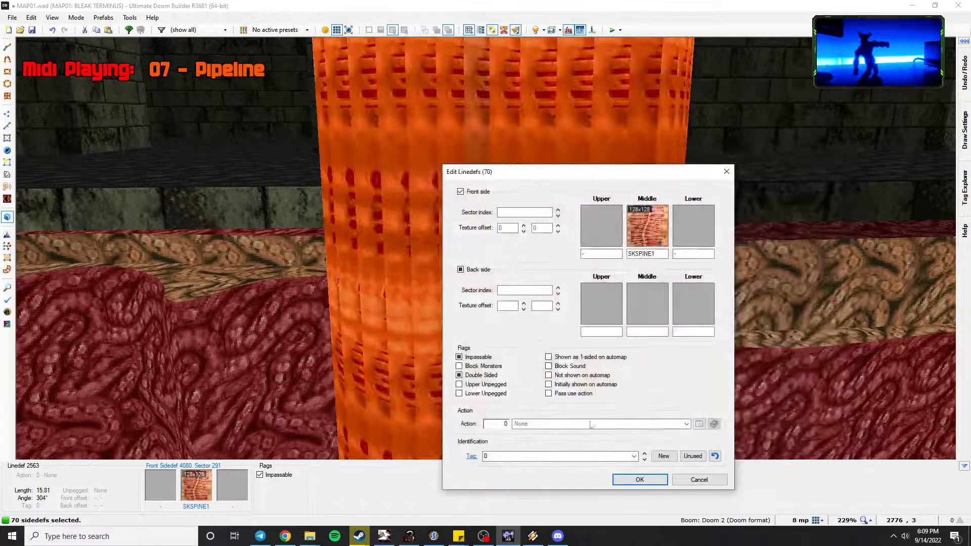
{"action": "left_click", "coordinate": [639, 479]}
{"action": "key", "text": "a"}
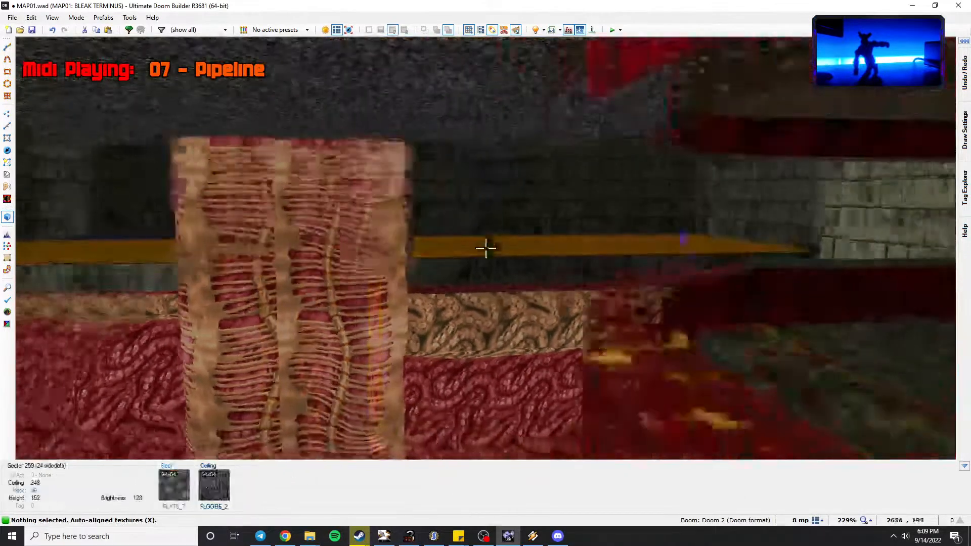
{"action": "key", "text": "ctrl+s"}
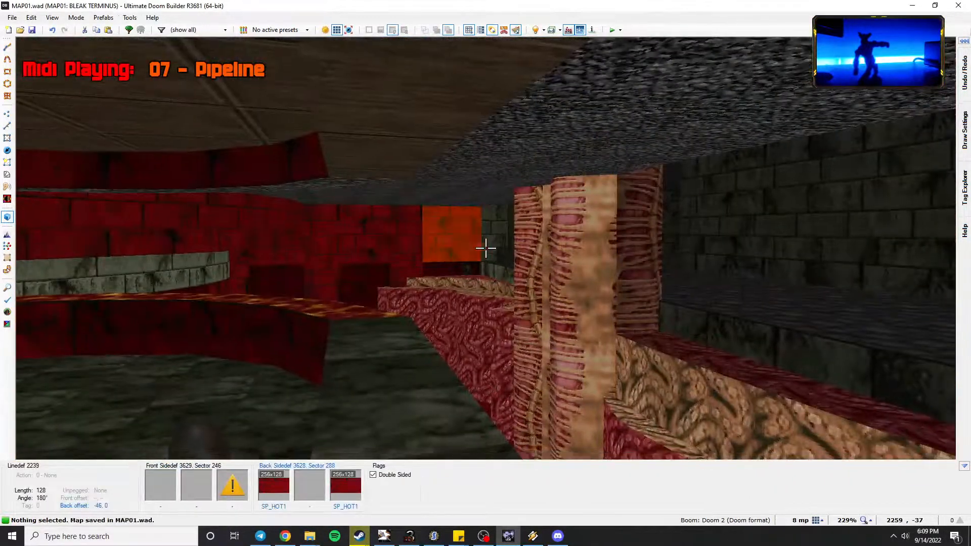
Inspect the spine-textured pillar from the lava pool and from the stone walkway behind it in 3D.
{"action": "key", "text": "w"}
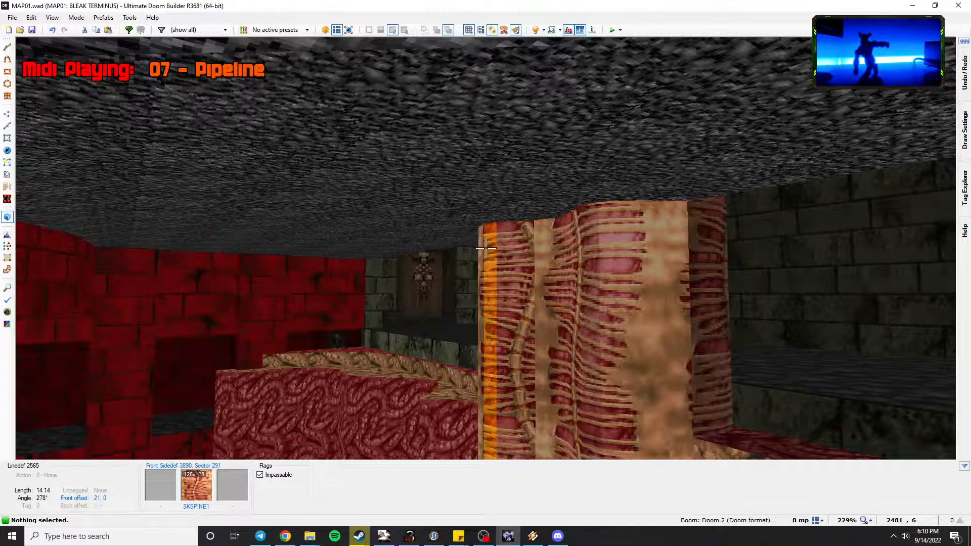
{"action": "key", "text": "s"}
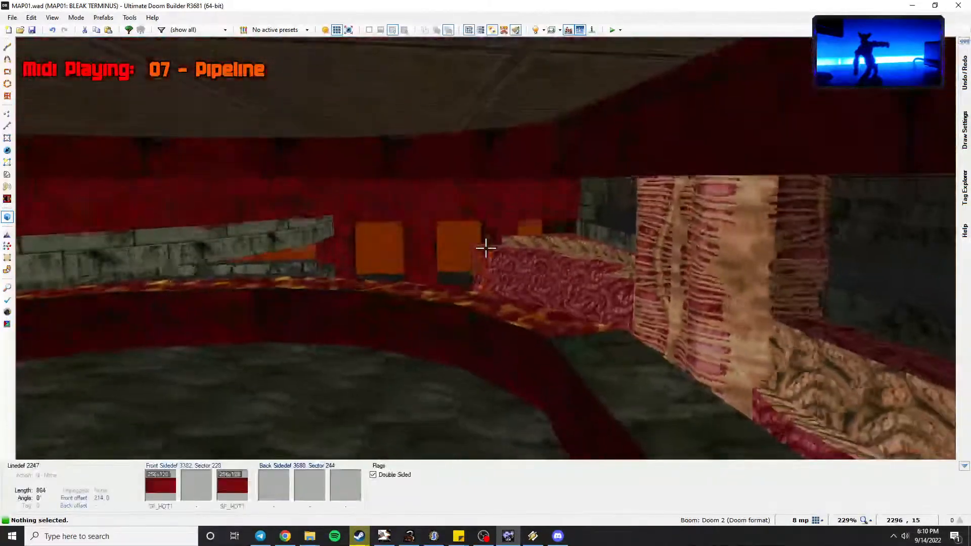
{"action": "key", "text": "w"}
{"action": "key", "text": "s"}
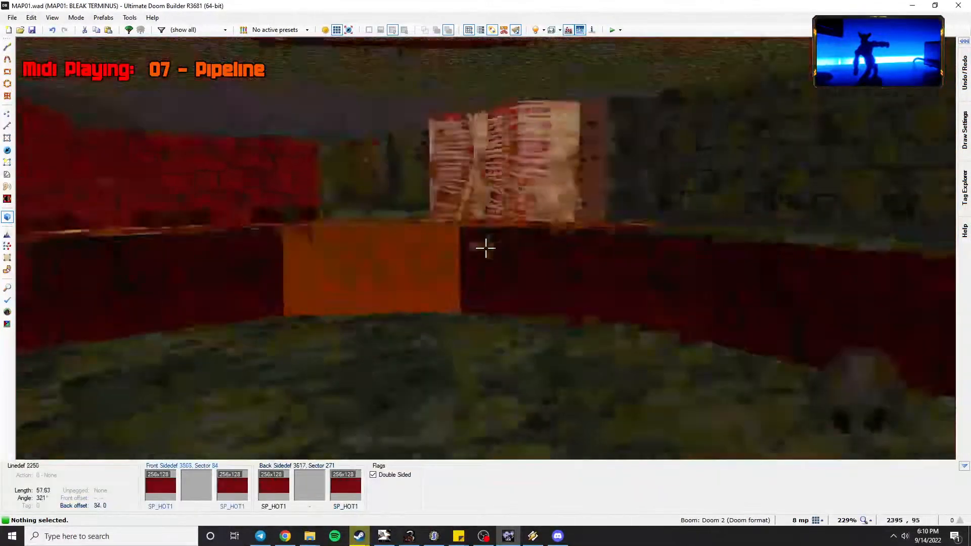
{"action": "key", "text": "w"}
{"action": "key", "text": "w"}
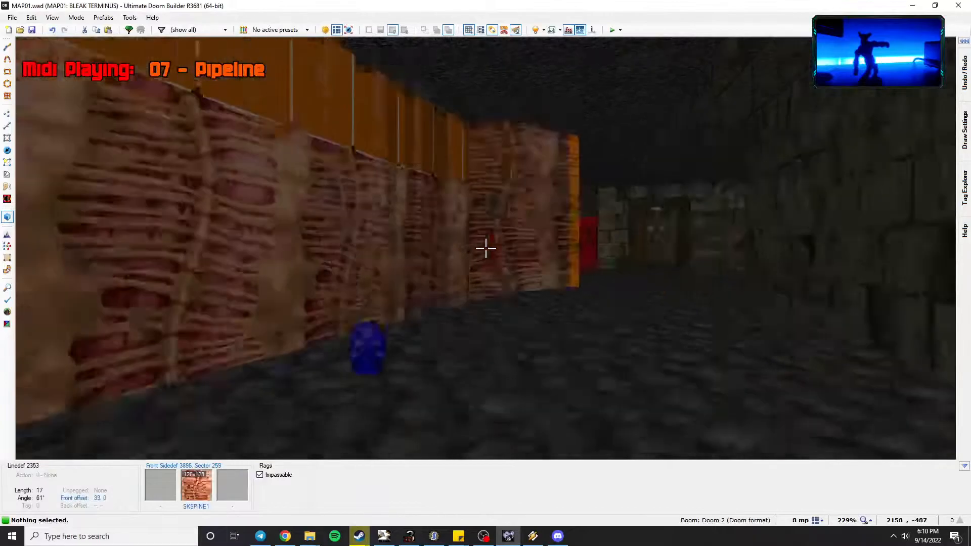
Clear the SKSPINE1 middle texture from the ledge boundary line next to the west stone wall.
{"action": "key", "text": "w"}
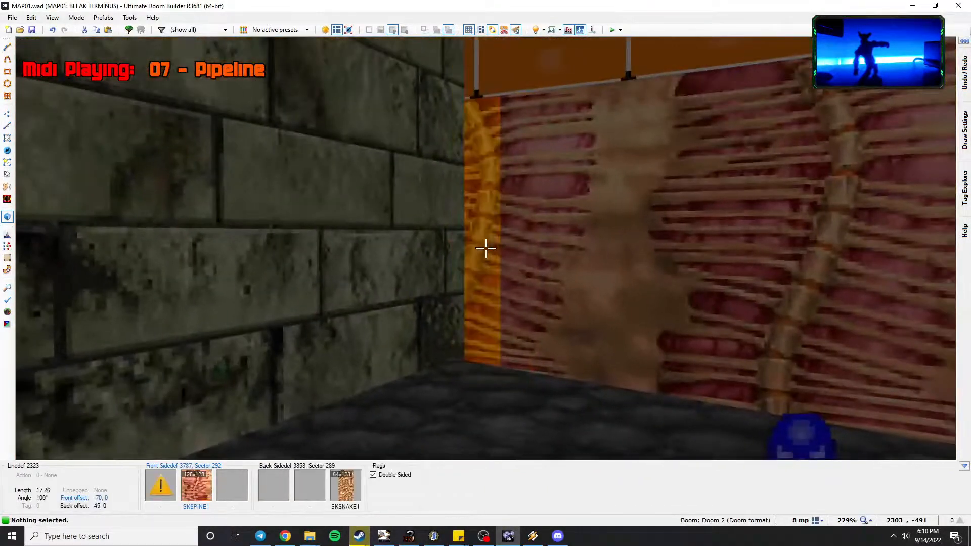
{"action": "right_click", "coordinate": [485, 248]}
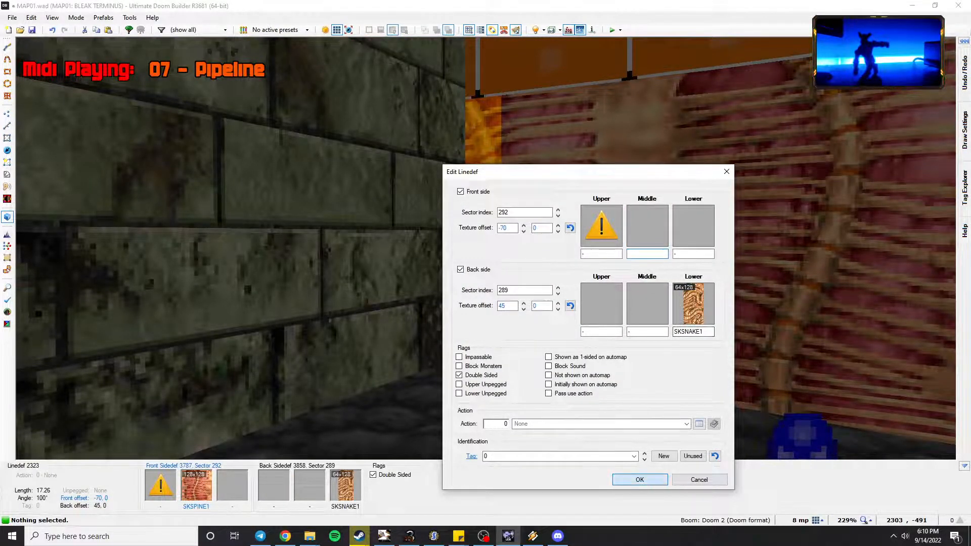
{"action": "left_click", "coordinate": [639, 479]}
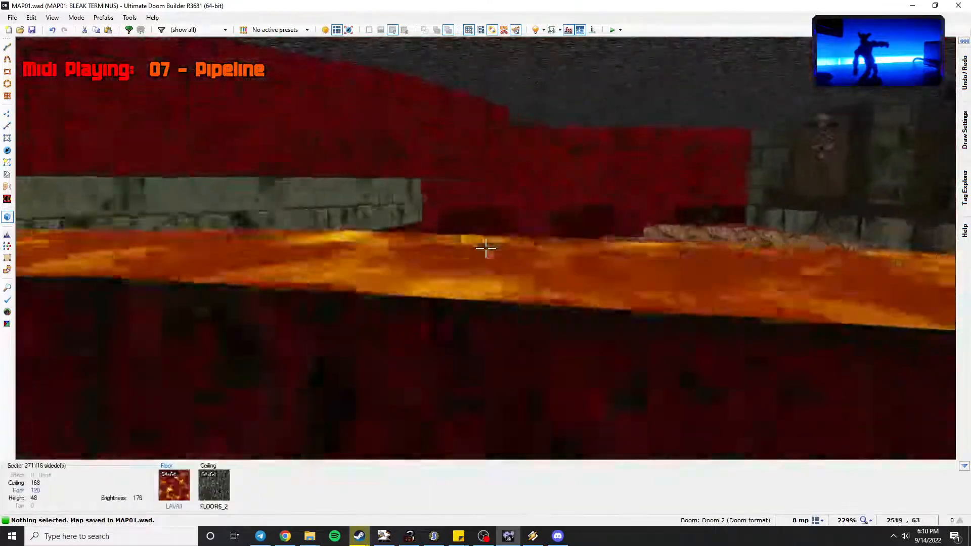
Paste the SP_HOT1 texture onto a missing wall texture by the east-side window openings.
{"action": "key", "text": "w"}
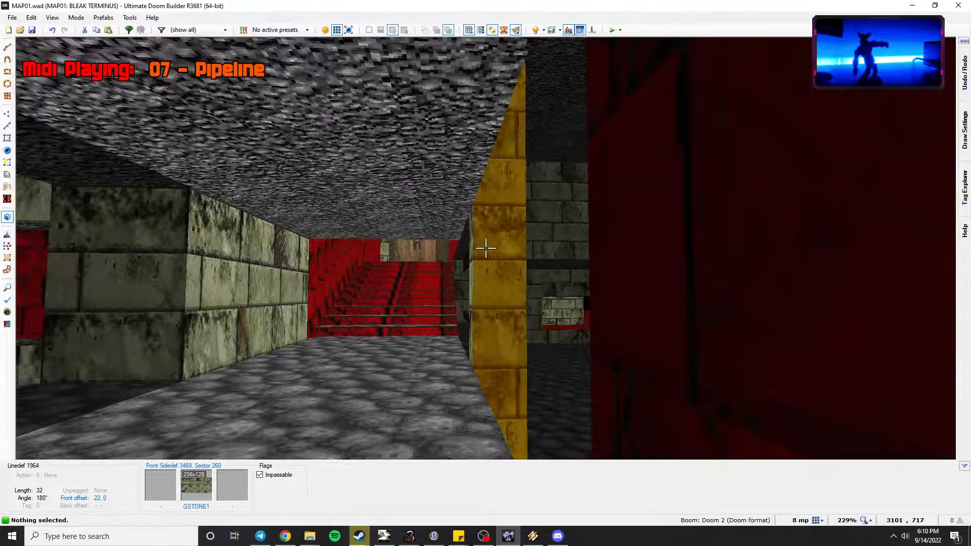
{"action": "key", "text": "w"}
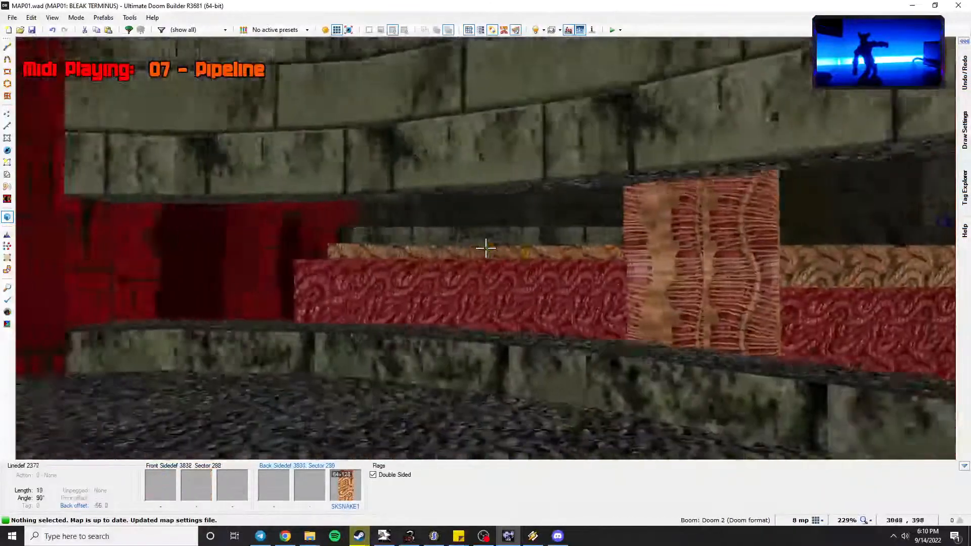
{"action": "key", "text": "w"}
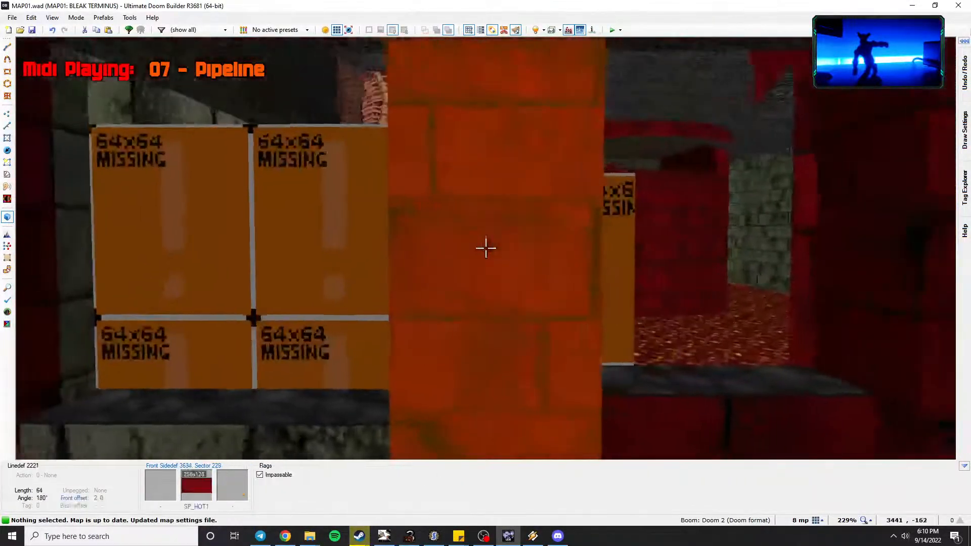
{"action": "key", "text": "ctrl+v"}
{"action": "key", "text": "w"}
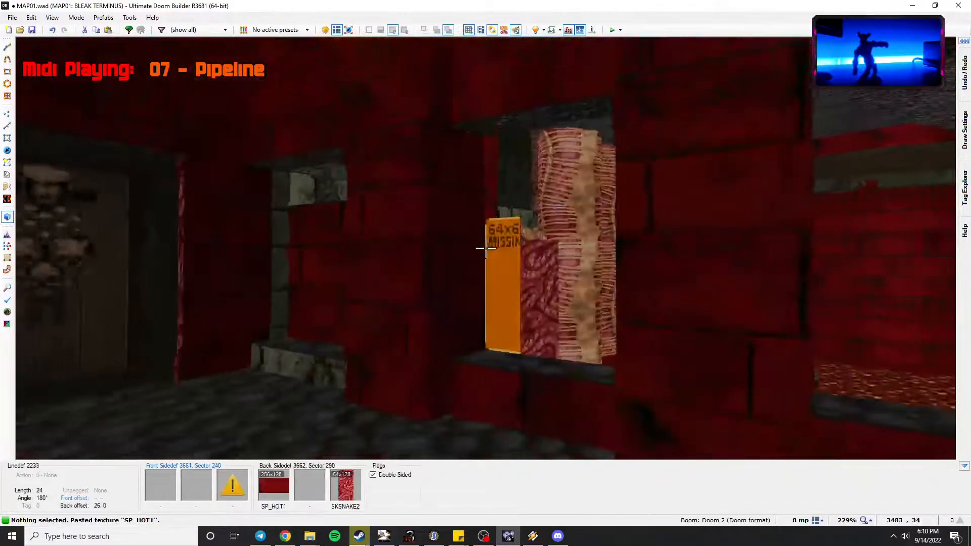
Save the map, return to the 2D sectors view, and switch to the web browser.
{"action": "key", "text": "ctrl+s"}
{"action": "key", "text": "q"}
{"action": "key", "text": "alt+Tab"}
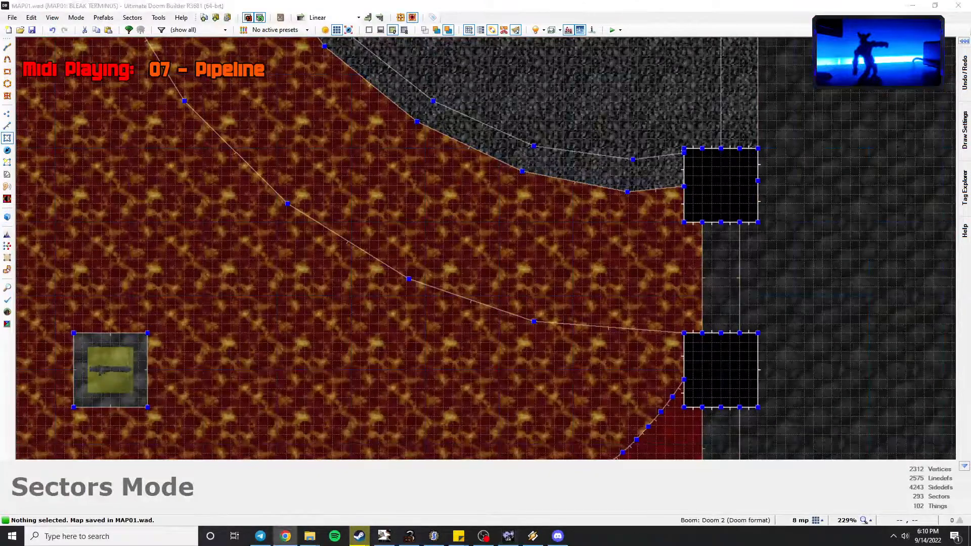